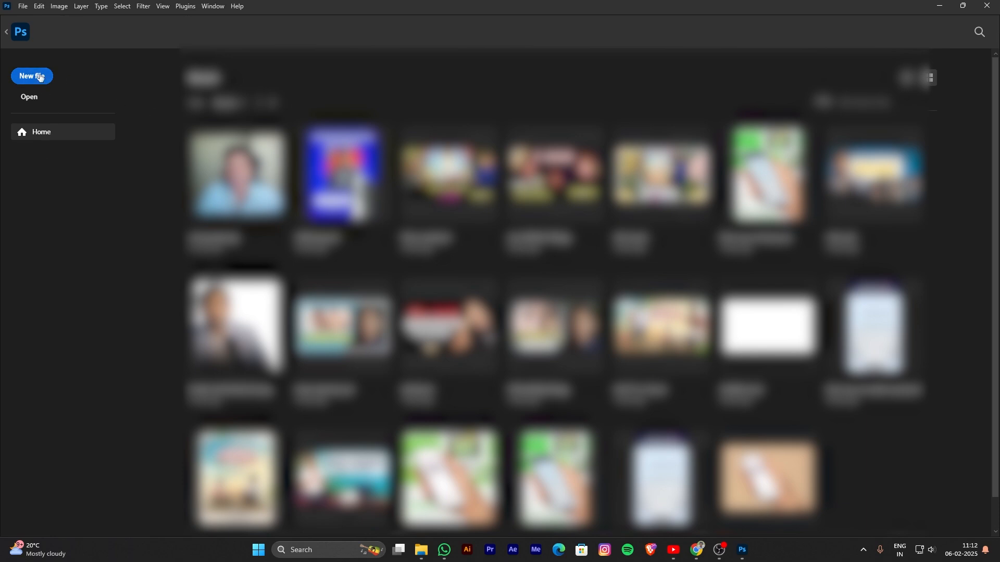
Create a document named TH at 1920 × 1080 pixels and 100 pixels/inch, in 8-bit RGB Color with a white background.
click(40, 77)
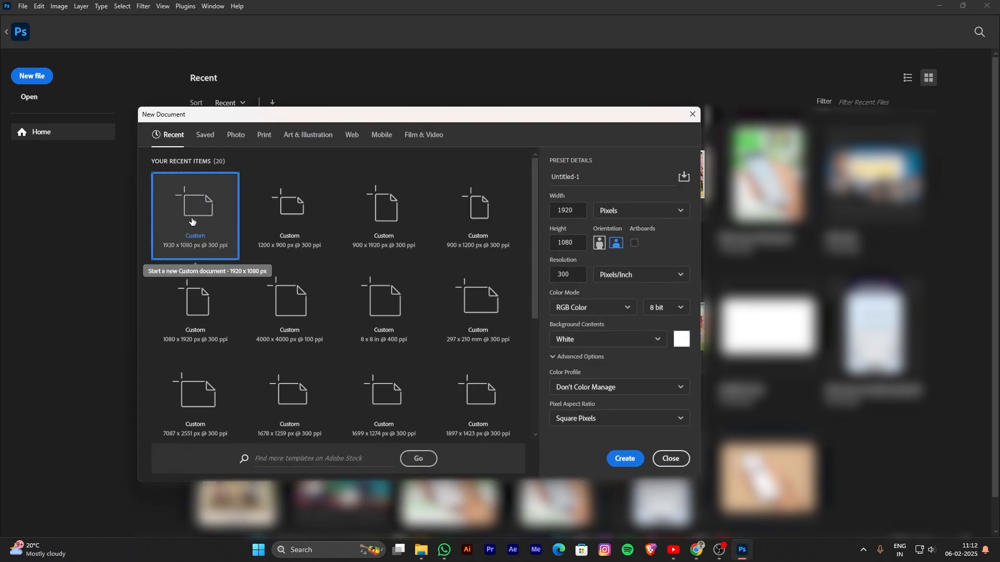
click(575, 210)
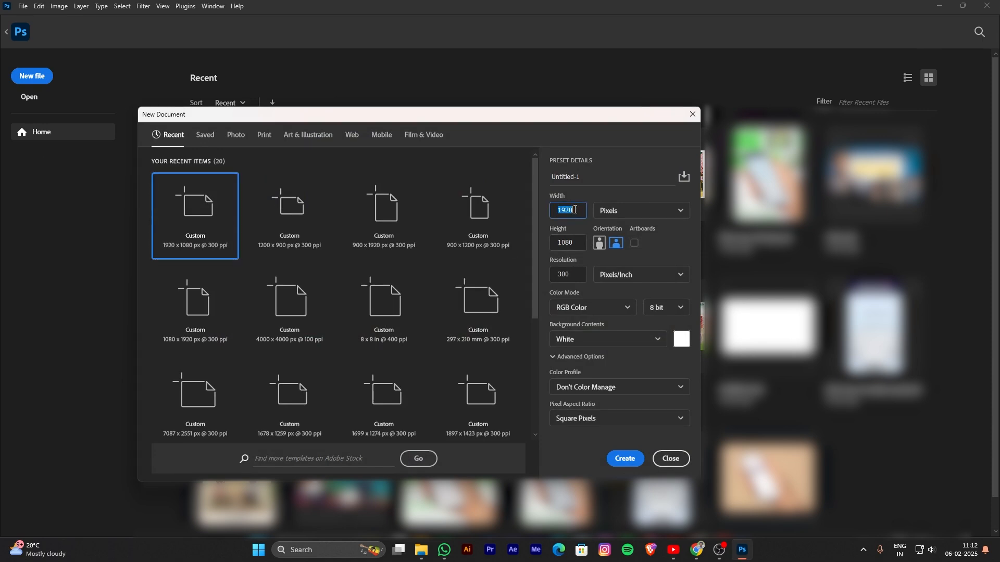
click(581, 247)
click(578, 273)
click(620, 208)
click(609, 196)
click(598, 177)
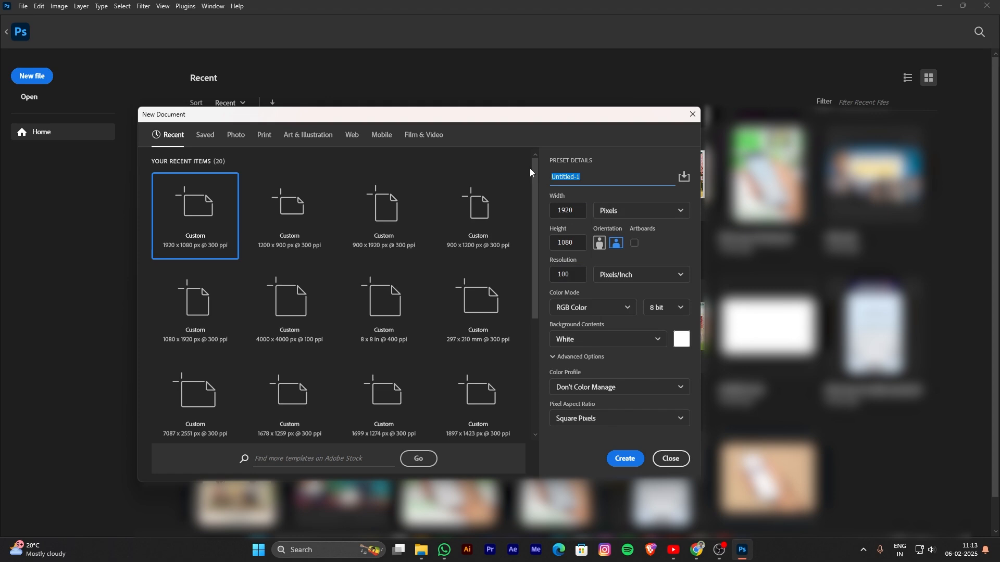
text(TH)
click(661, 302)
click(662, 324)
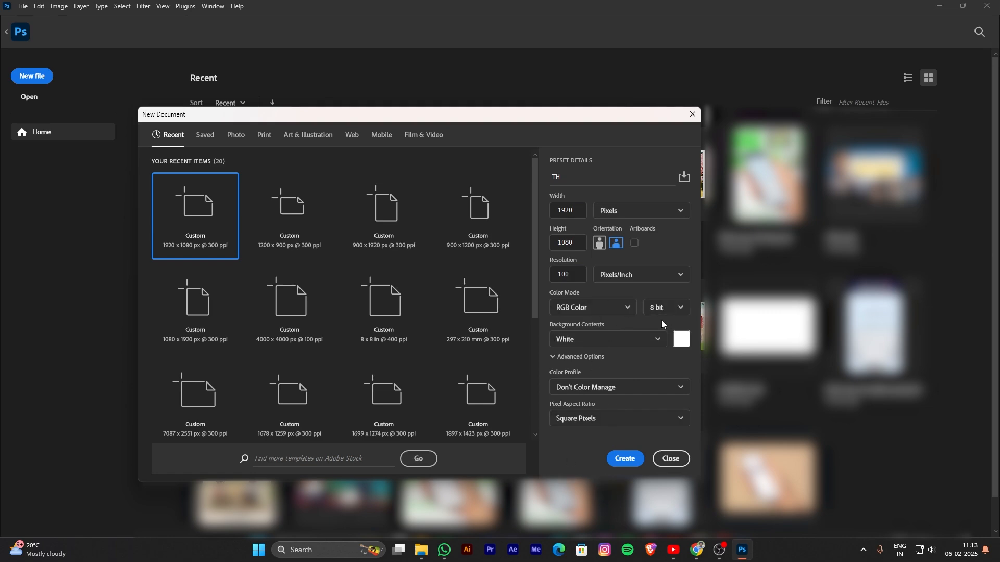
click(626, 458)
Move the contextual task bar above the canvas and hide the guides.
scroll(469, 355, down, 3)
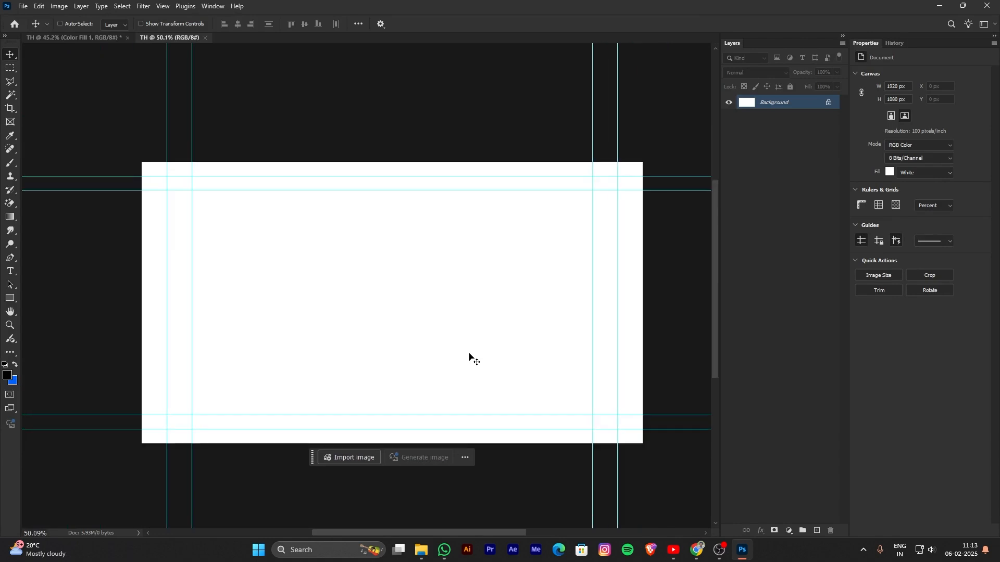
drag(314, 446, 271, 118)
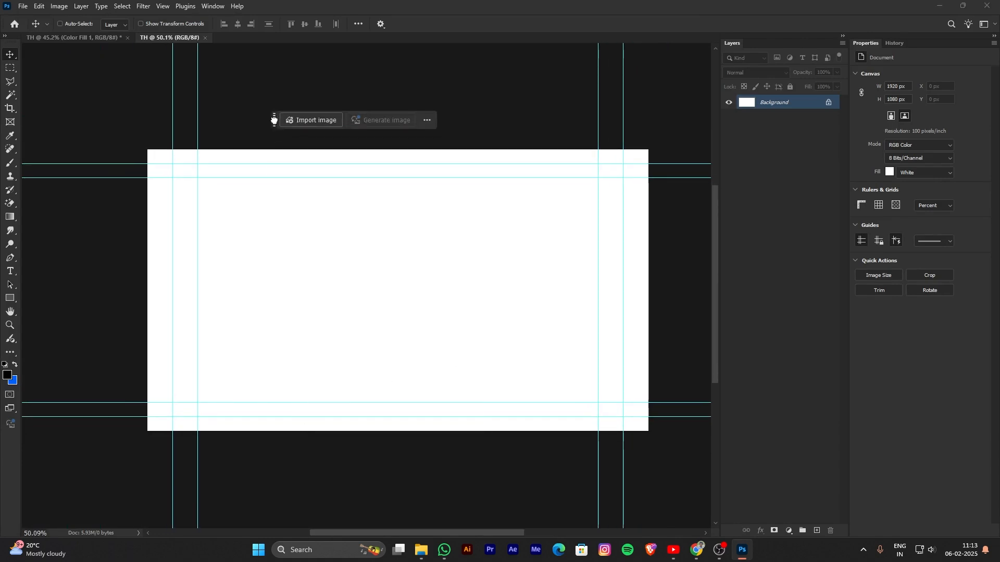
scroll(392, 317, up, 2)
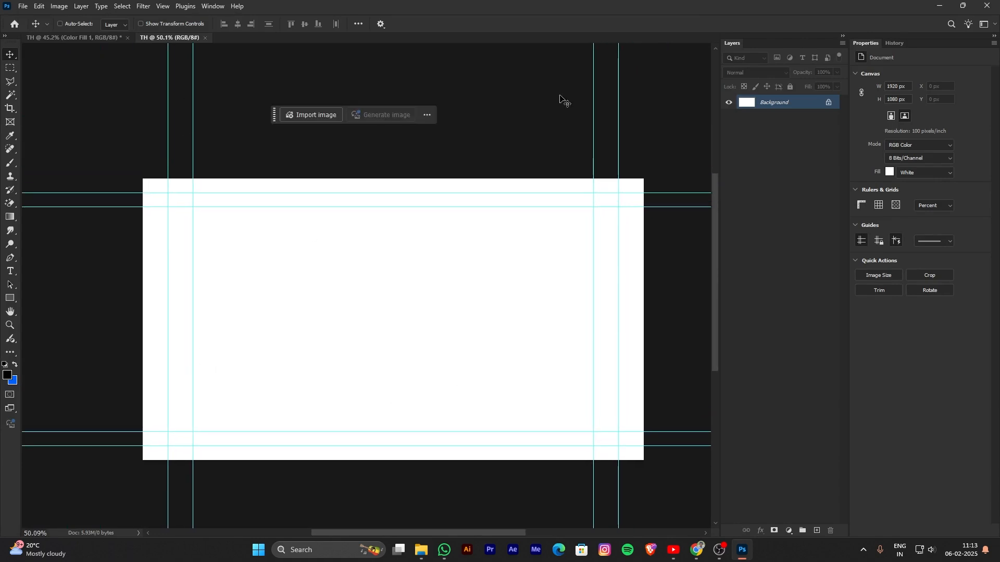
scroll(439, 310, left, 1)
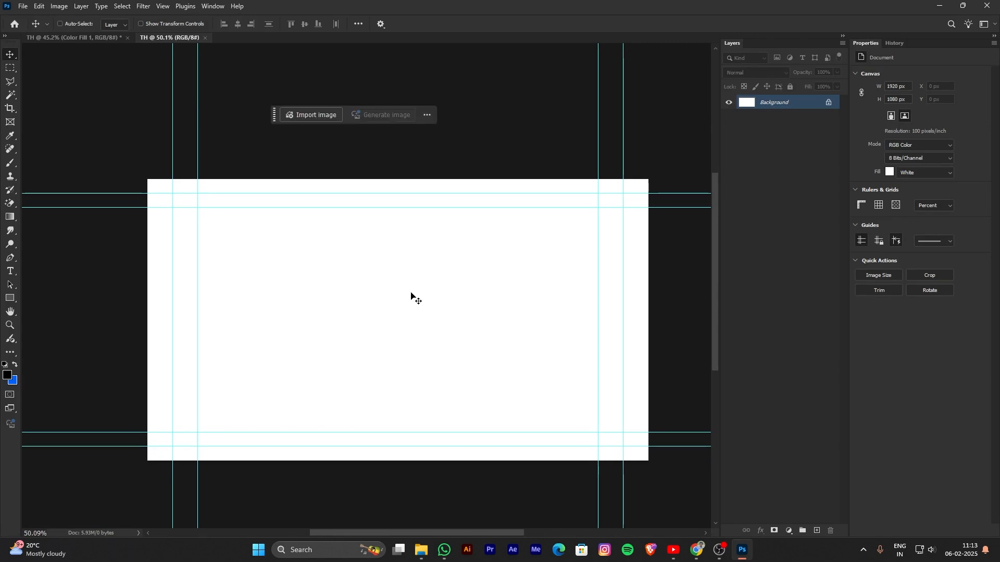
key(ctrl+semicolon)
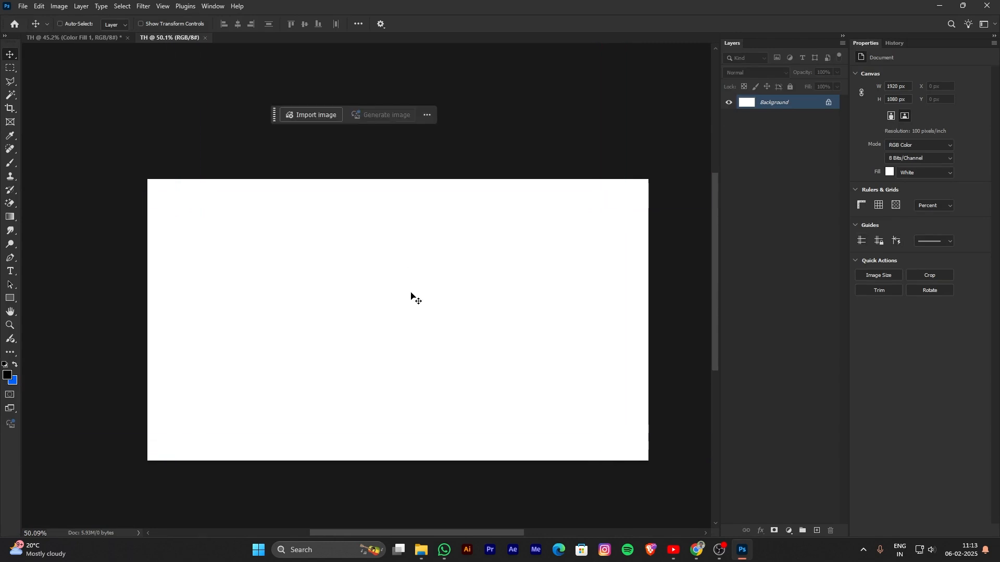
scroll(436, 339, down, 1)
drag(281, 119, 410, 109)
scroll(460, 252, down, 1)
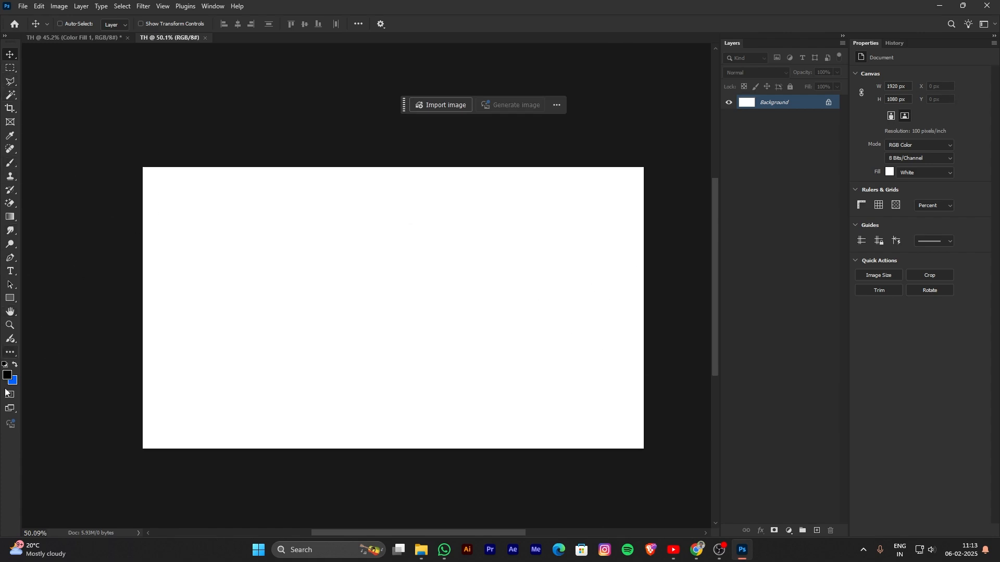
scroll(404, 295, right, 1)
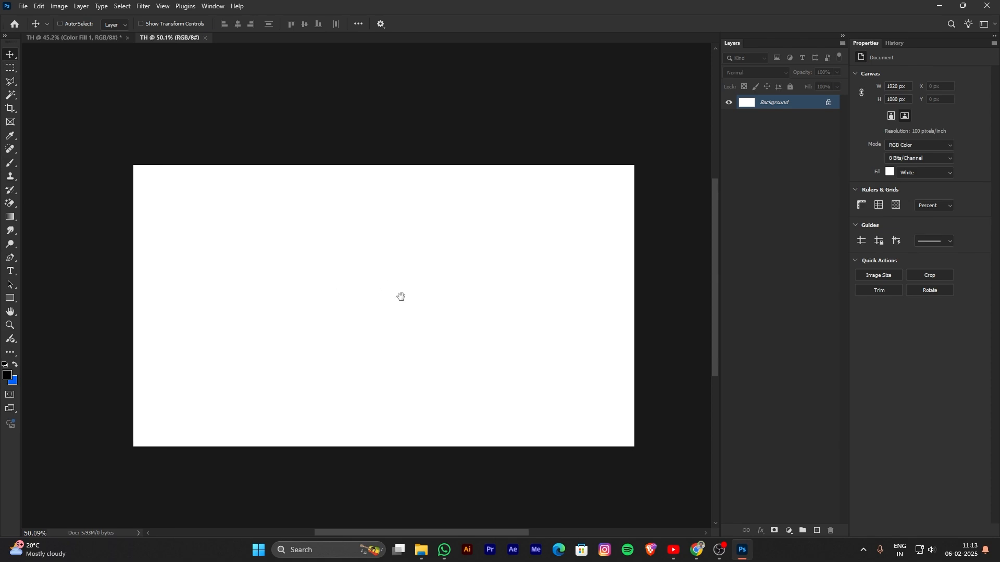
key(space)
mouse_move(473, 362)
mouse_down()
mouse_move(500, 355)
mouse_move(477, 351)
mouse_up()
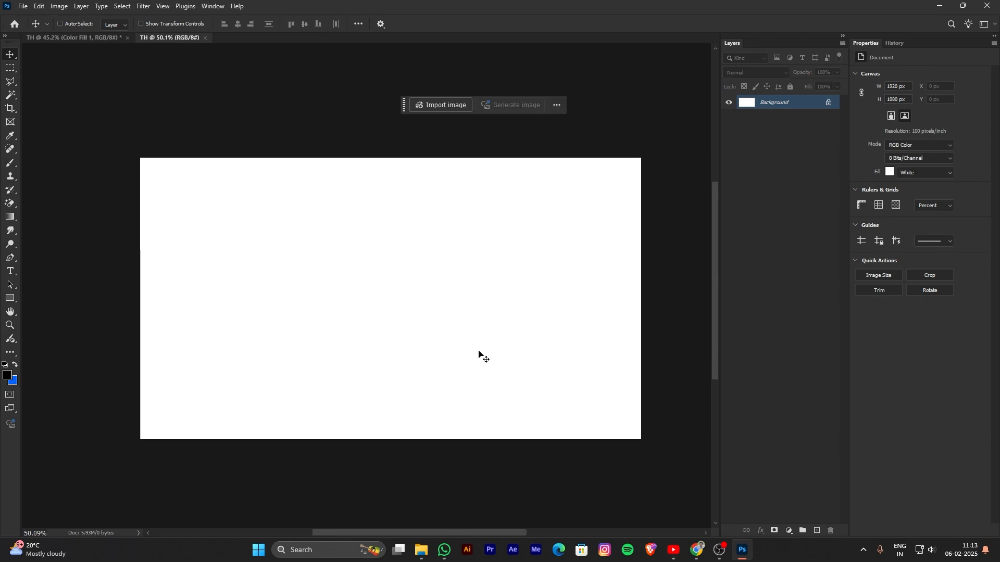
scroll(479, 352, up, 2)
key(space)
drag(478, 352, 476, 349)
key(space)
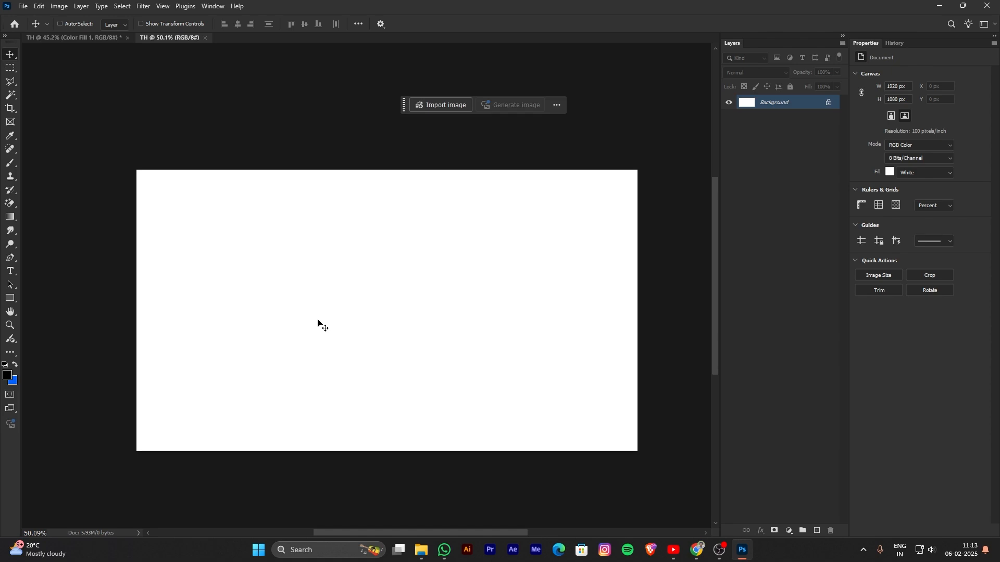
key(space)
drag(359, 294, 398, 286)
key(space)
scroll(365, 354, up, 1)
scroll(365, 354, down, 1)
scroll(365, 354, up, 1)
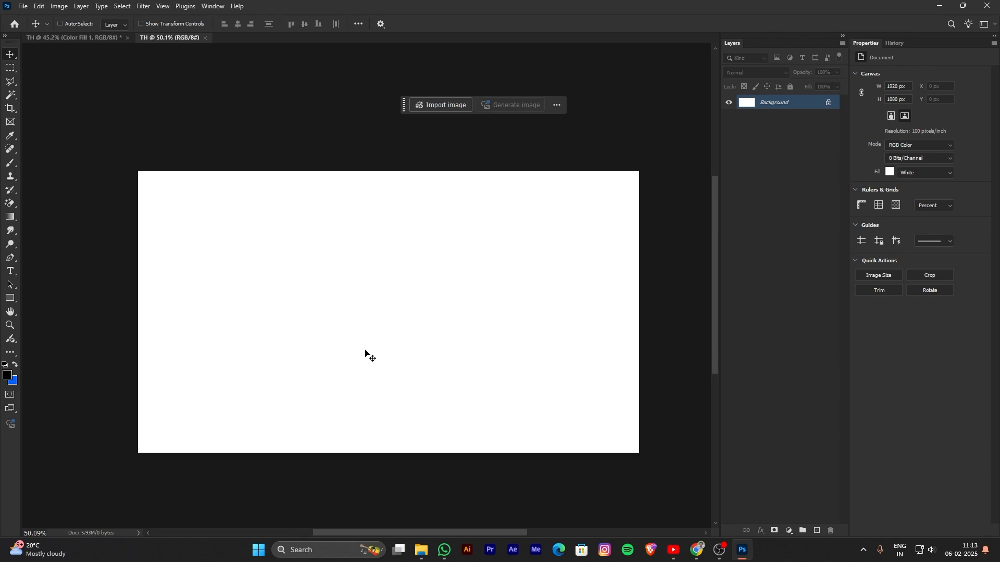
scroll(365, 354, up, 2)
scroll(365, 354, down, 2)
drag(380, 355, 409, 351)
scroll(391, 354, up, 1)
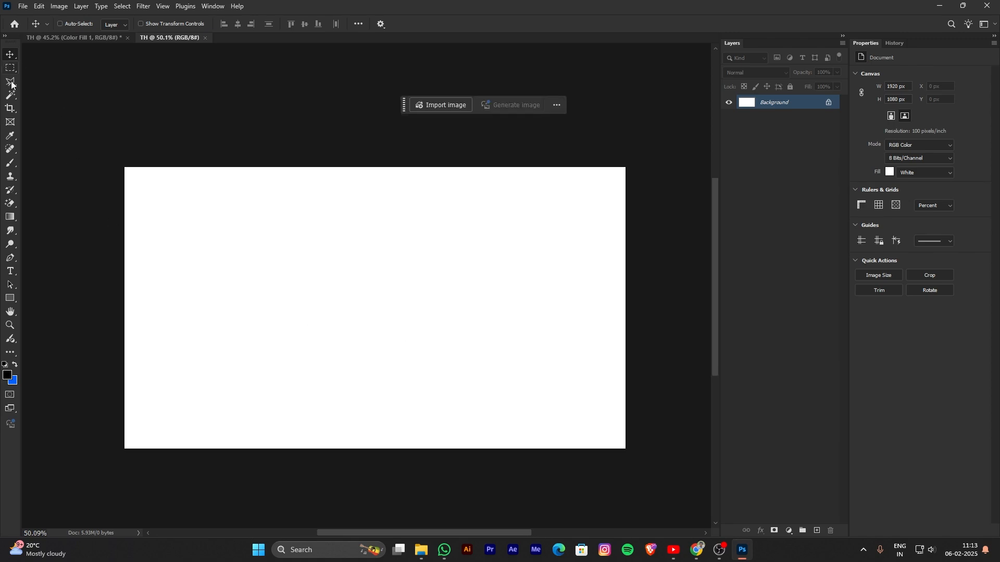
drag(255, 325, 256, 322)
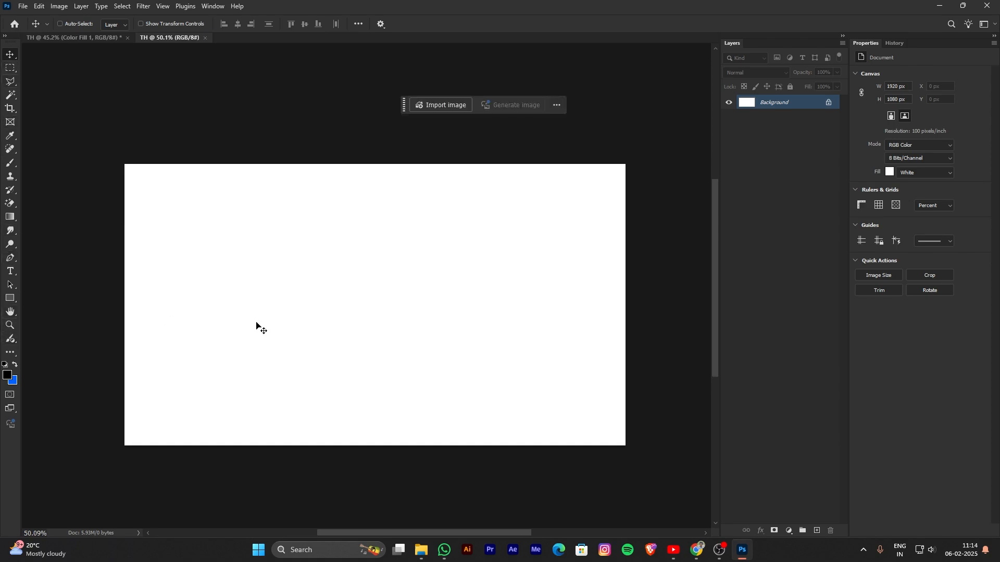
key(b)
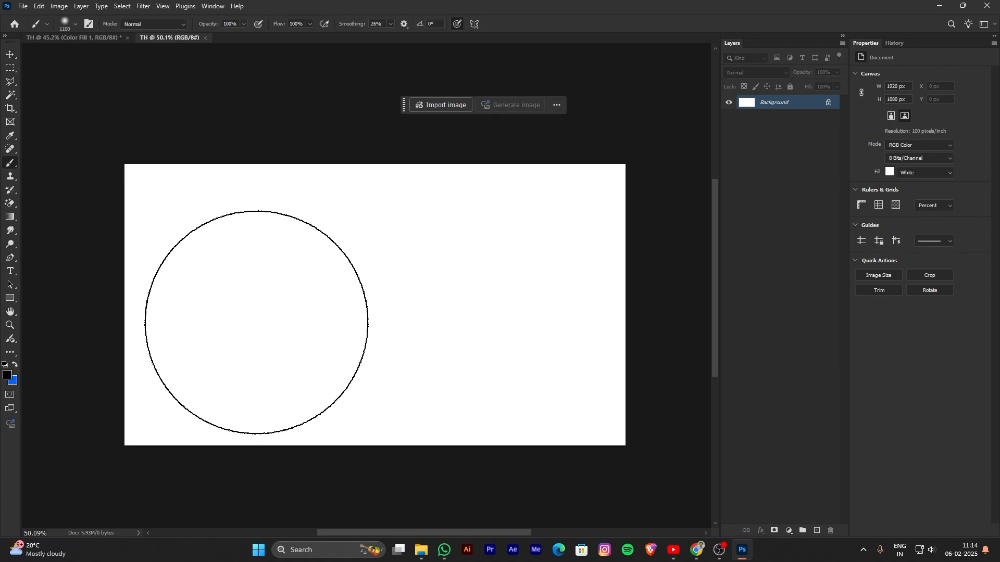
key(v)
drag(328, 331, 330, 328)
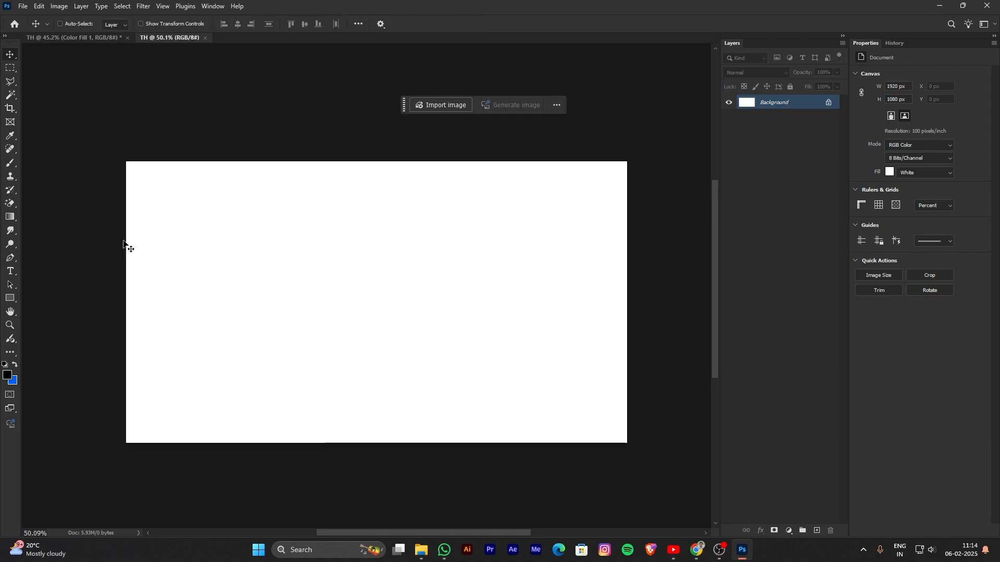
click(8, 161)
click(9, 149)
click(10, 135)
drag(354, 246, 352, 237)
key(v)
drag(435, 319, 430, 316)
drag(407, 115, 409, 99)
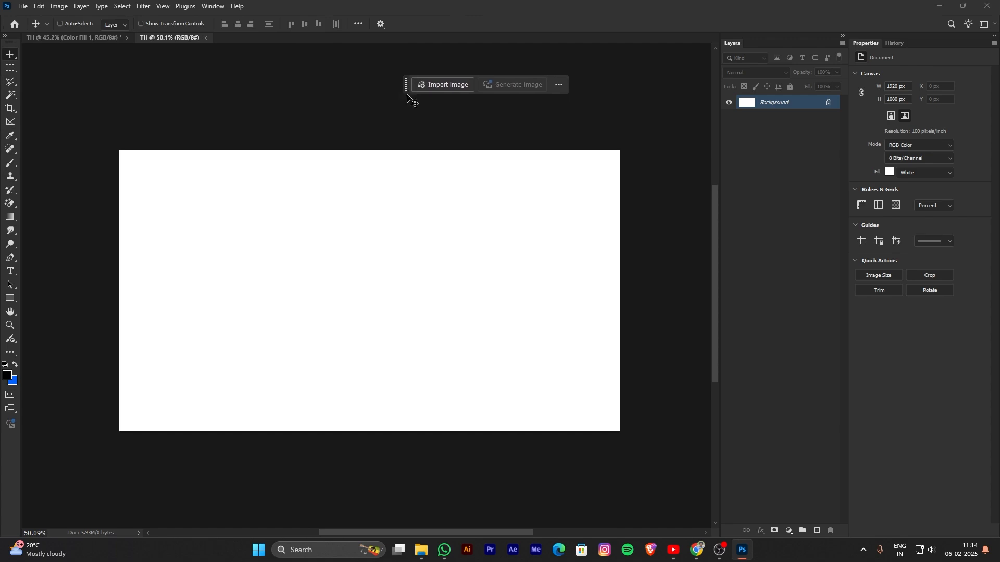
drag(429, 205, 441, 213)
drag(415, 307, 466, 322)
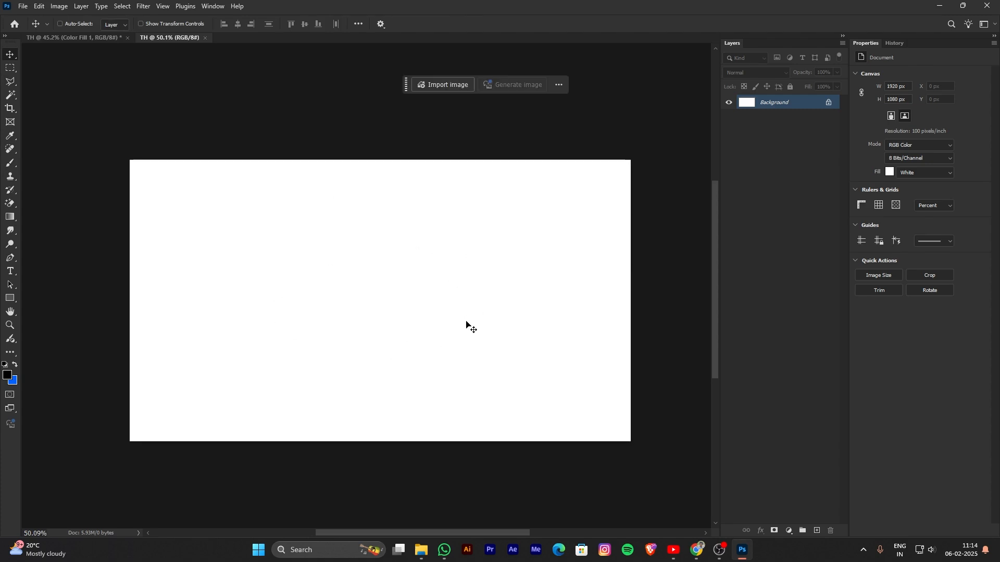
drag(454, 403, 453, 401)
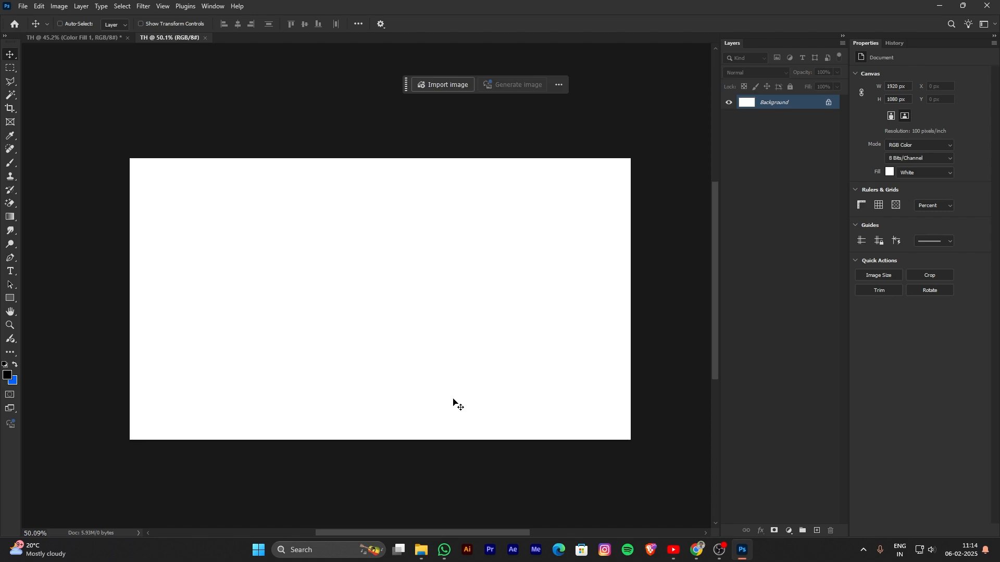
Switch to File Explorer and look through the source images in the thumbnail tutorial folder.
click(421, 550)
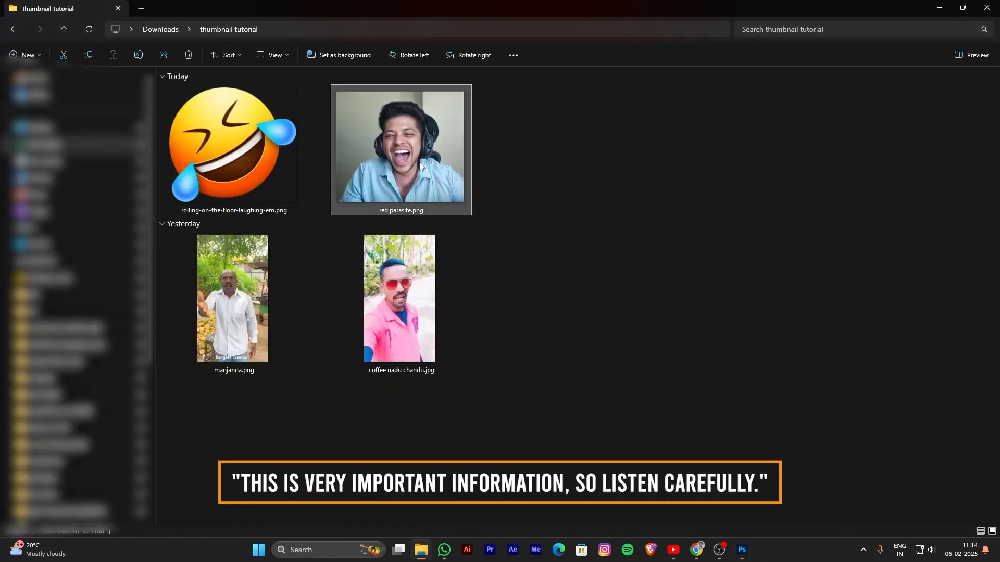
click(408, 342)
click(223, 318)
click(425, 311)
click(561, 281)
click(398, 302)
click(267, 307)
click(359, 370)
click(281, 352)
click(396, 354)
click(420, 415)
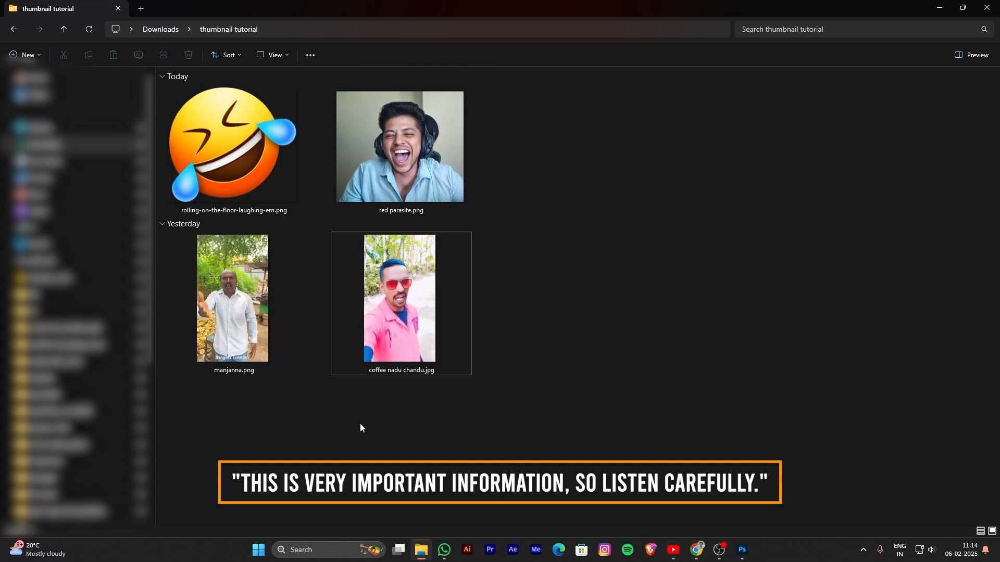
click(229, 326)
click(371, 360)
click(307, 363)
click(260, 326)
click(415, 312)
click(408, 414)
click(255, 317)
Preview red parasite.png at different magnifications to examine its image quality, closing the preview when done.
click(414, 160)
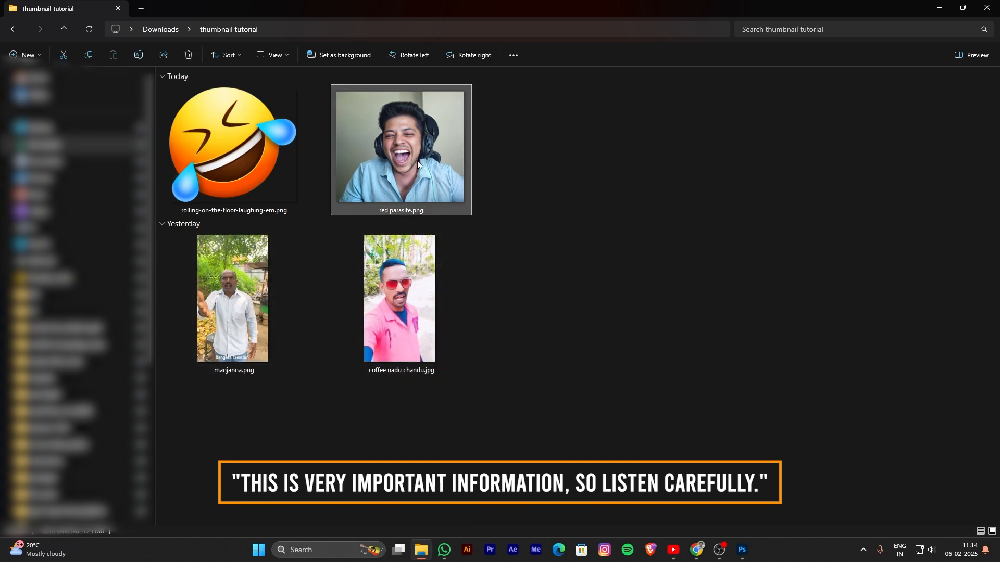
key(space)
scroll(535, 318, down, 1)
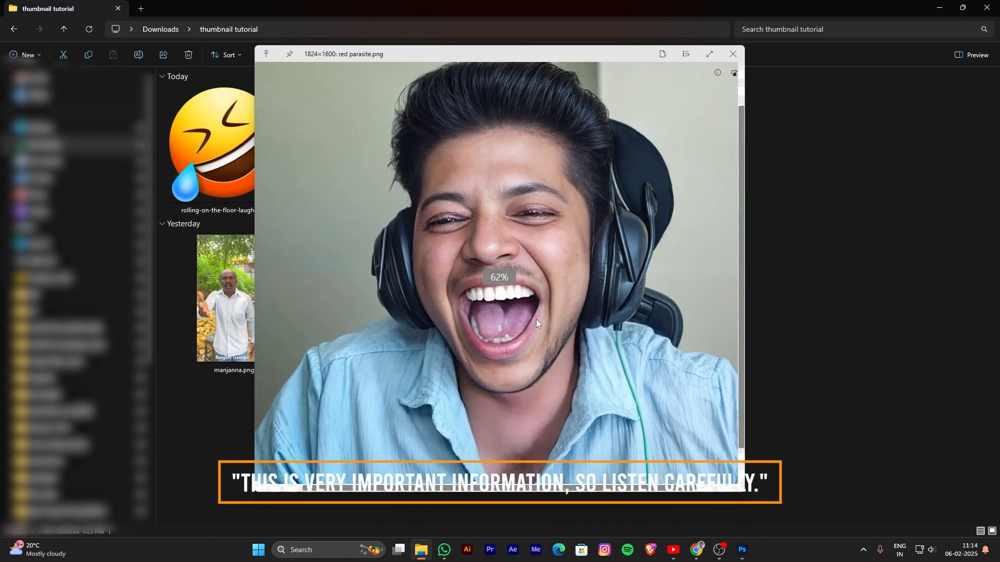
scroll(535, 319, down, 1)
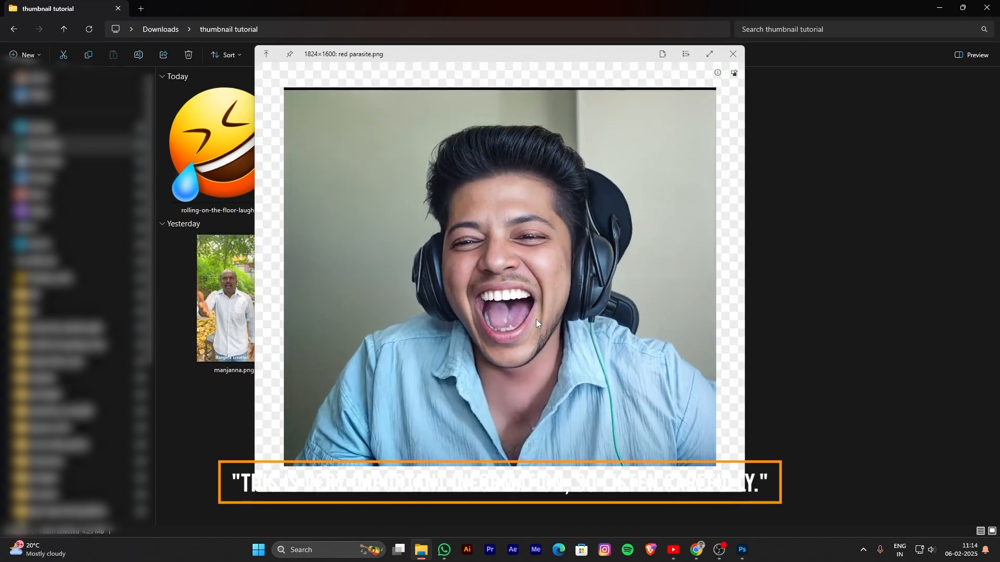
scroll(536, 320, up, 1)
scroll(536, 320, down, 1)
scroll(536, 319, up, 1)
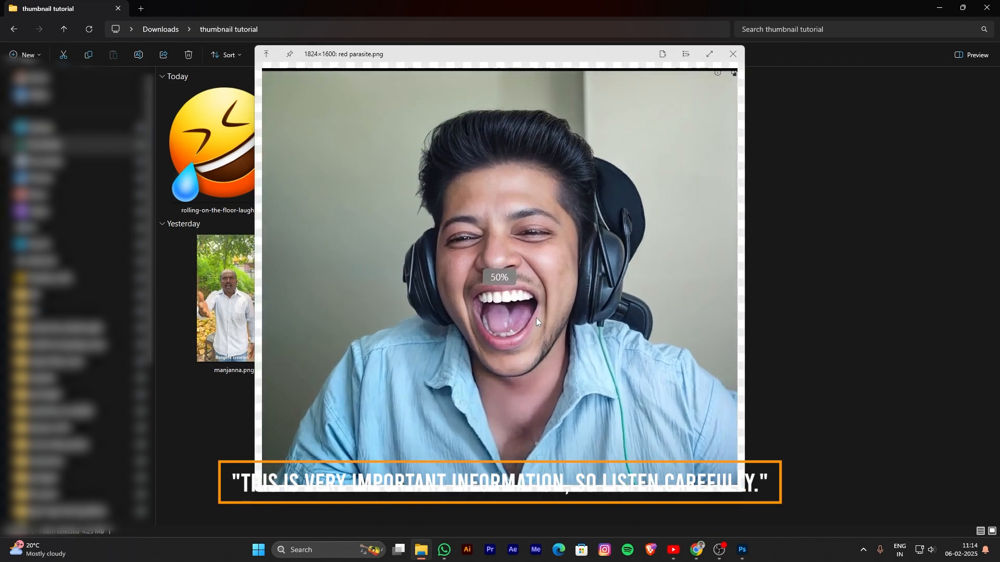
scroll(536, 318, down, 2)
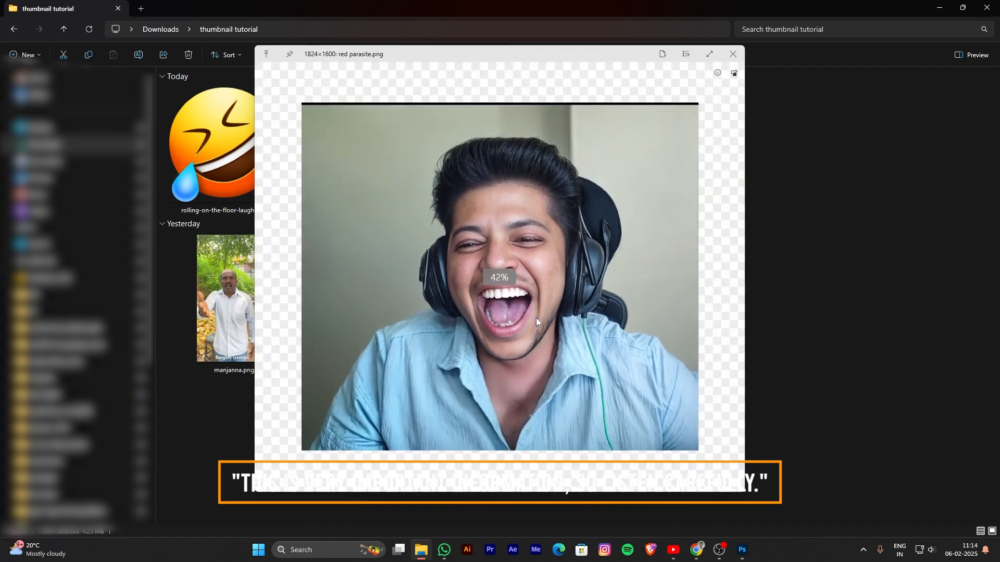
key(space)
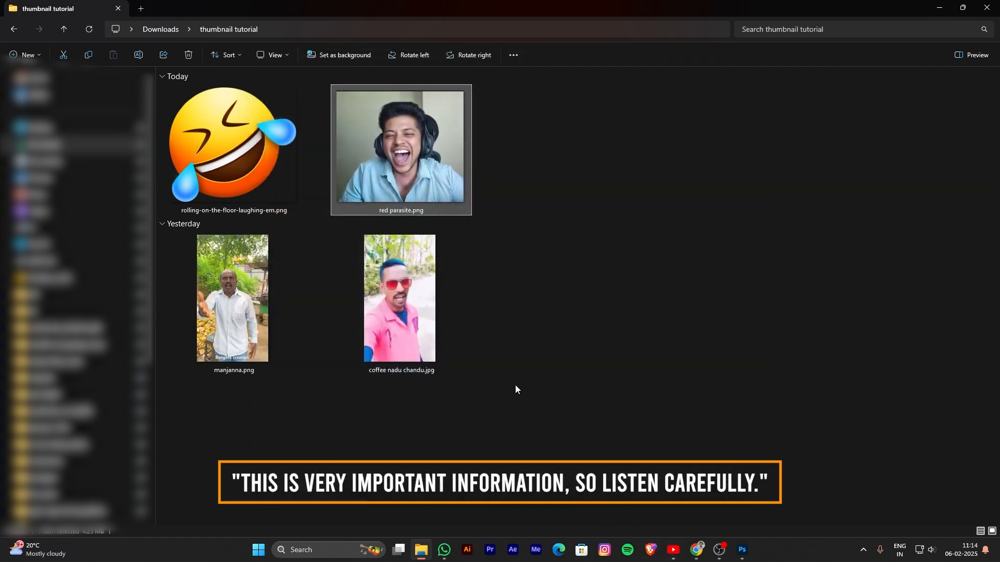
key(space)
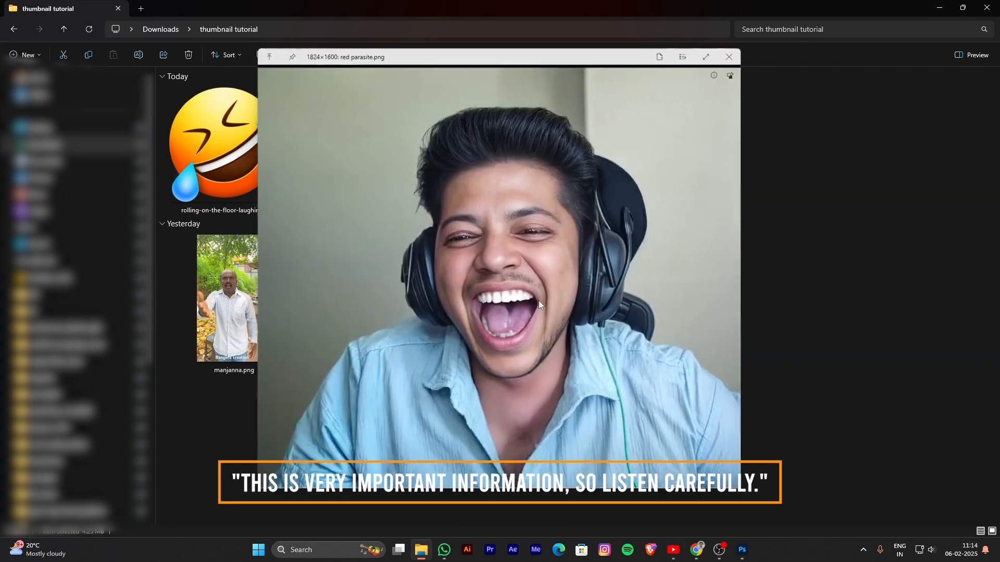
scroll(539, 306, up, 1)
scroll(540, 305, down, 1)
scroll(540, 305, up, 1)
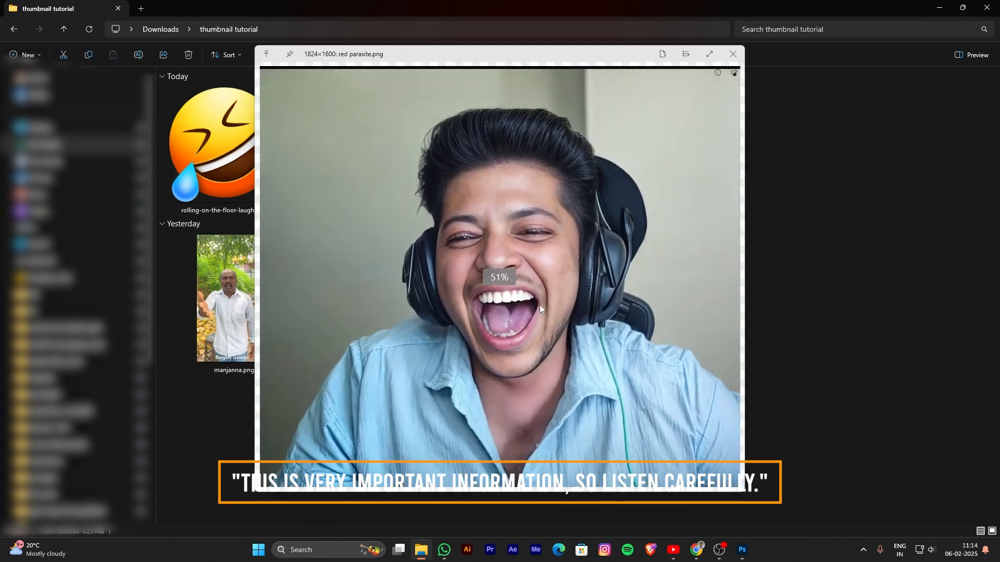
scroll(540, 305, down, 2)
scroll(539, 305, up, 2)
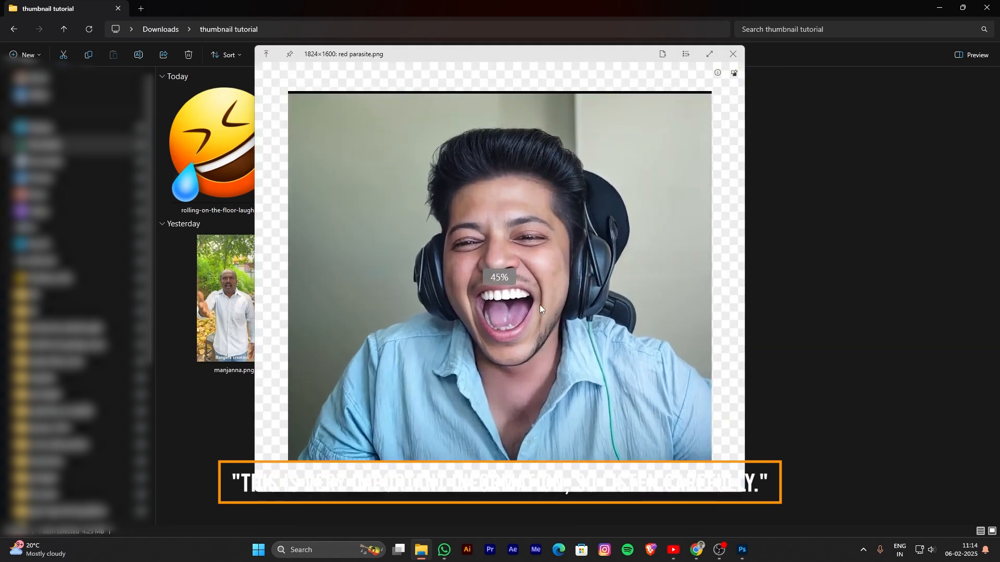
key(space)
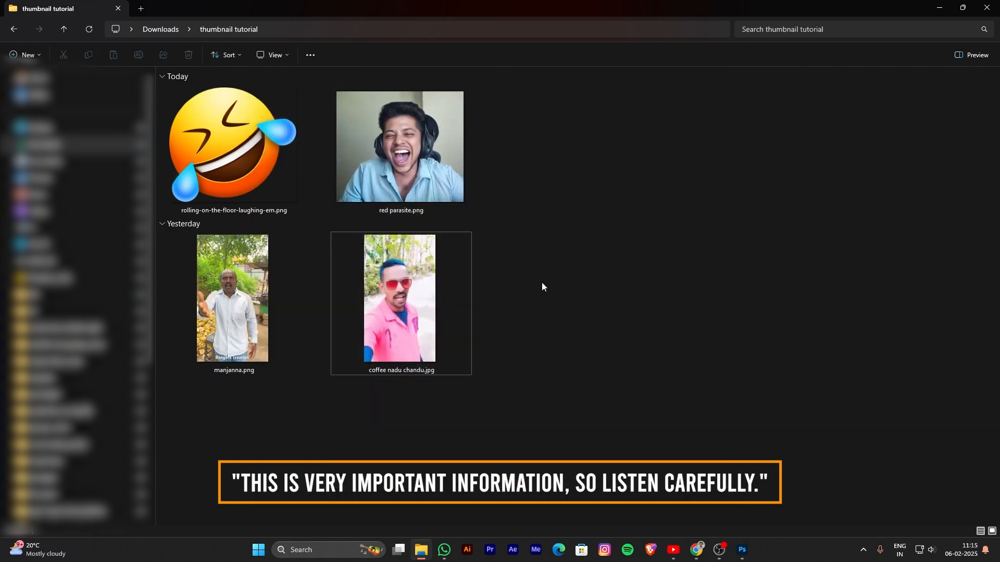
Go over the four source images once more and select the photo of the man in the pink shirt.
click(429, 297)
click(233, 304)
click(373, 306)
click(268, 189)
click(388, 175)
click(602, 280)
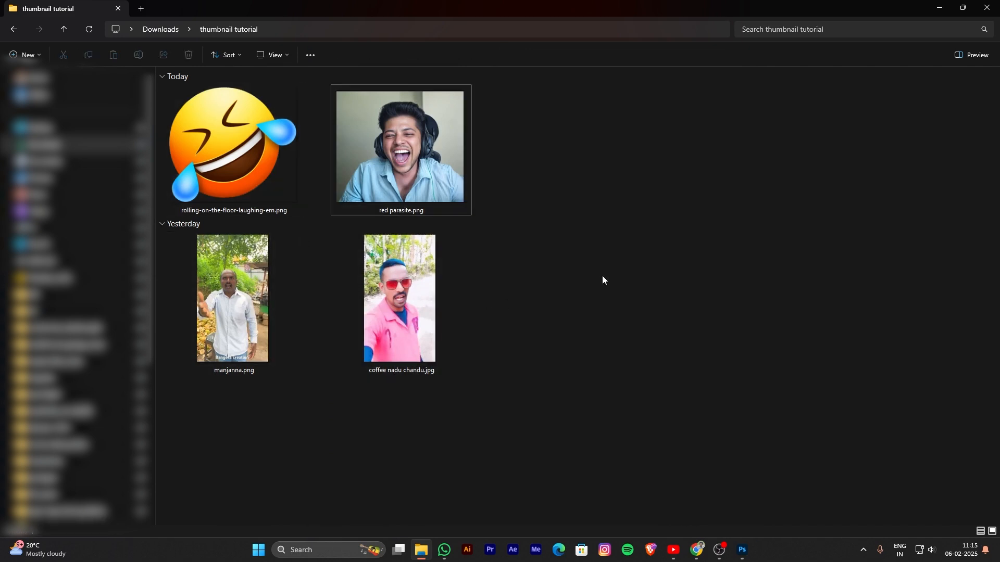
drag(655, 361, 216, 192)
click(396, 339)
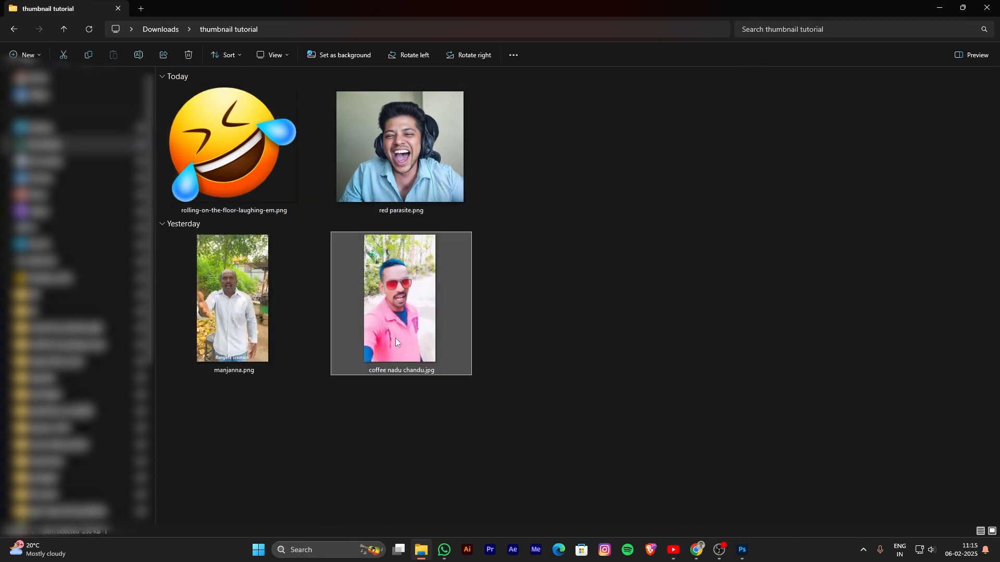
Deselect the pink-shirt photo and look over the emoji and portrait images in the tutorial folder.
click(343, 456)
click(223, 332)
click(317, 318)
click(258, 183)
click(350, 435)
click(399, 150)
click(500, 147)
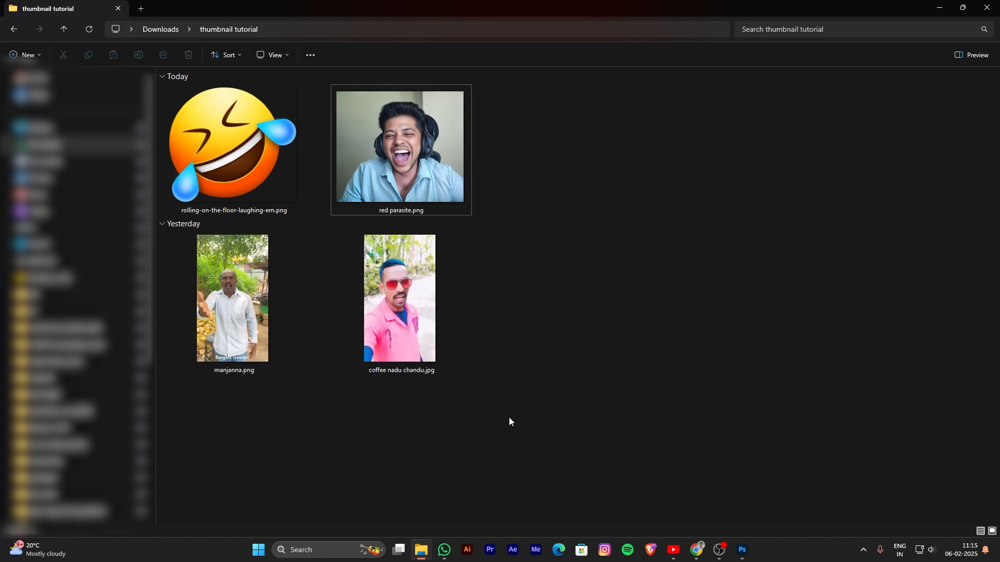
Switch to Photoshop and unlock the Background layer of the blank 1920 × 1080 px document.
click(746, 547)
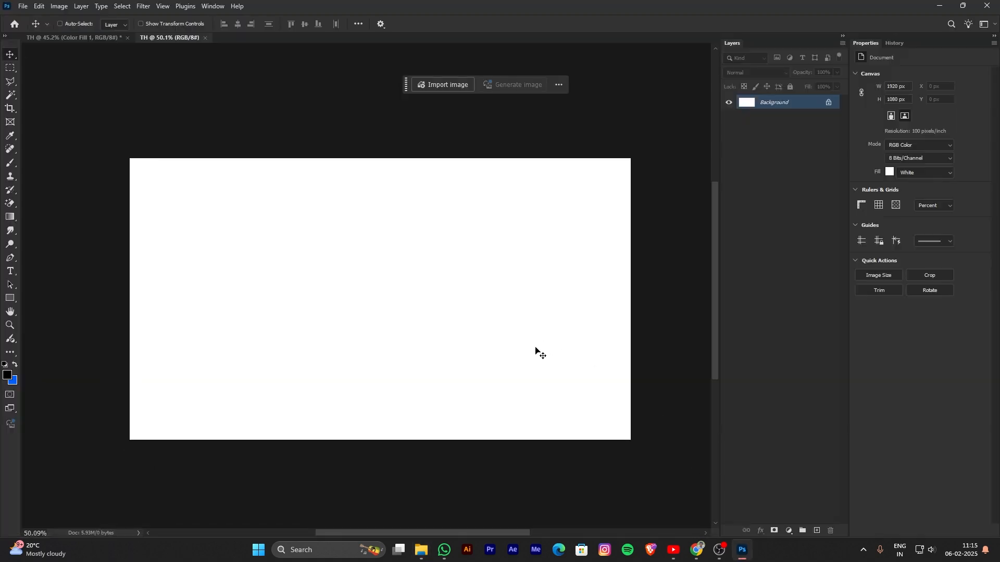
drag(544, 340, 561, 320)
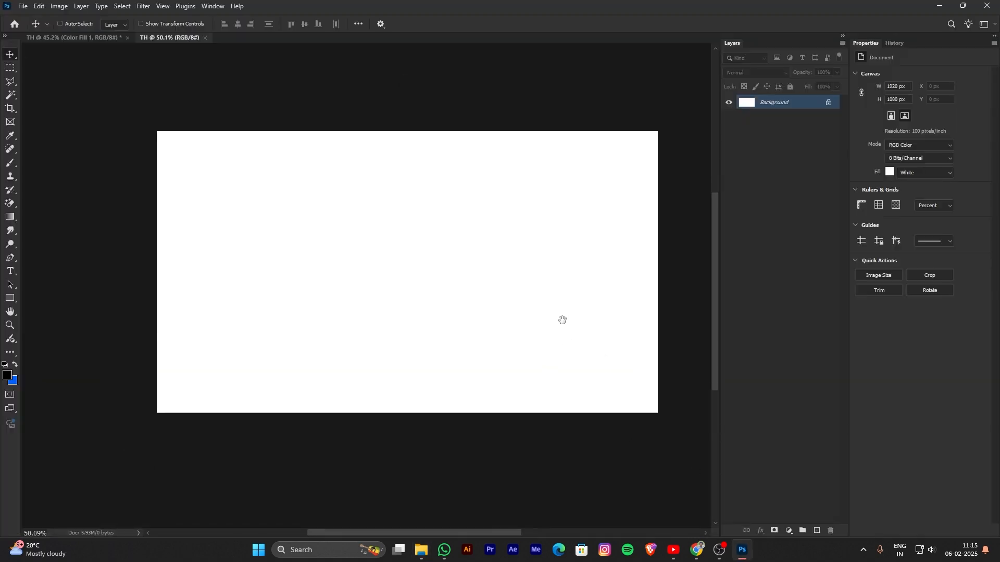
click(829, 102)
click(775, 176)
click(565, 134)
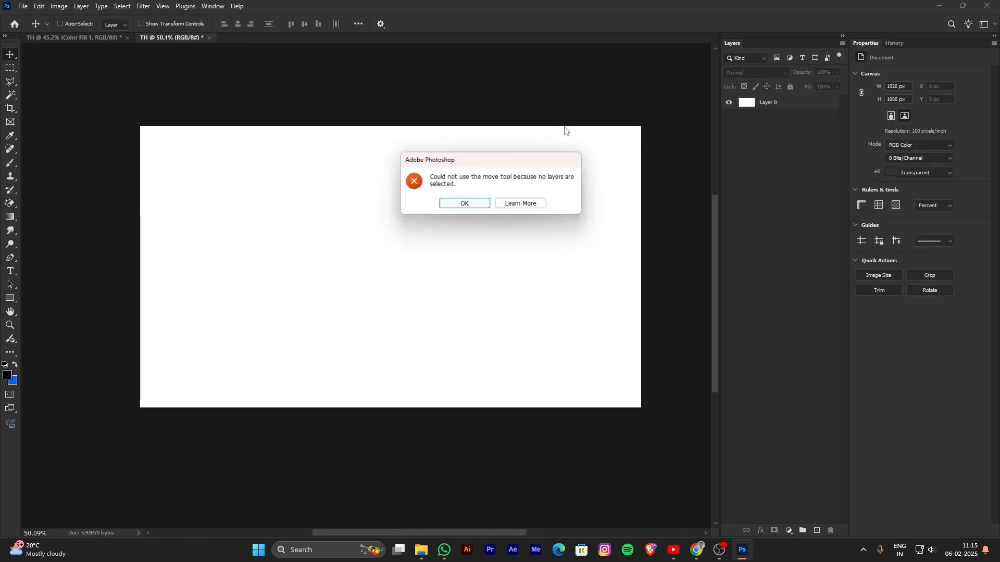
click(479, 206)
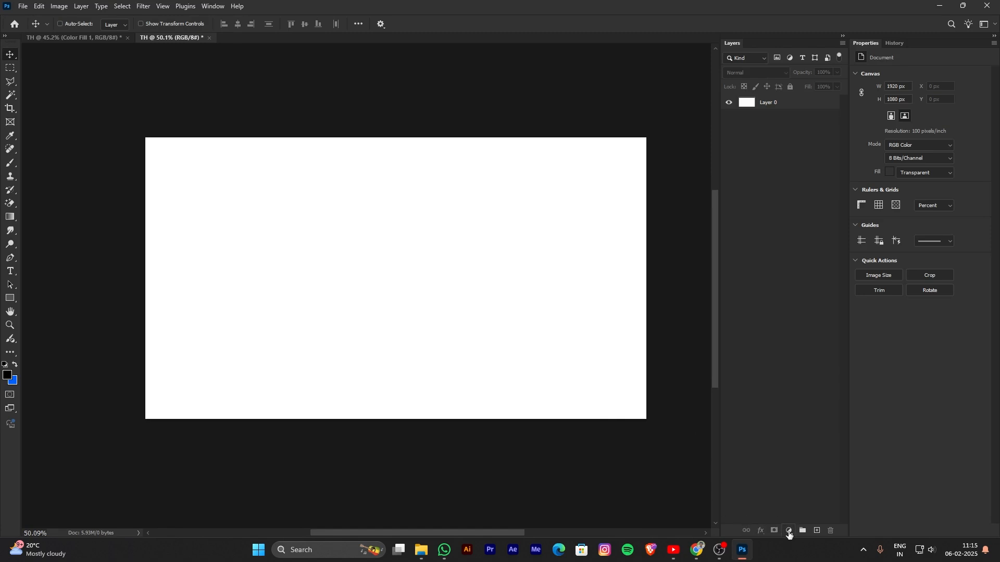
click(789, 531)
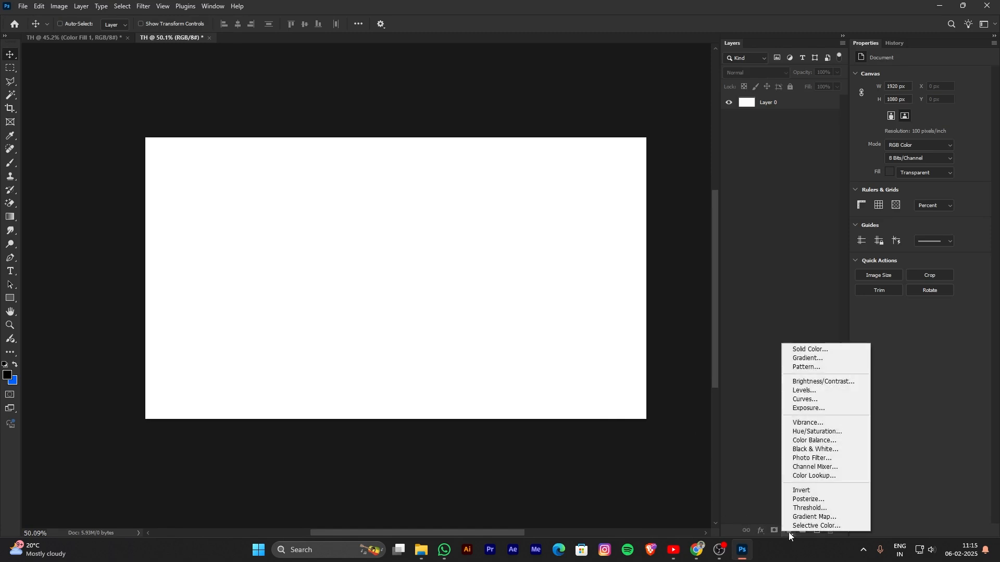
click(823, 358)
click(861, 168)
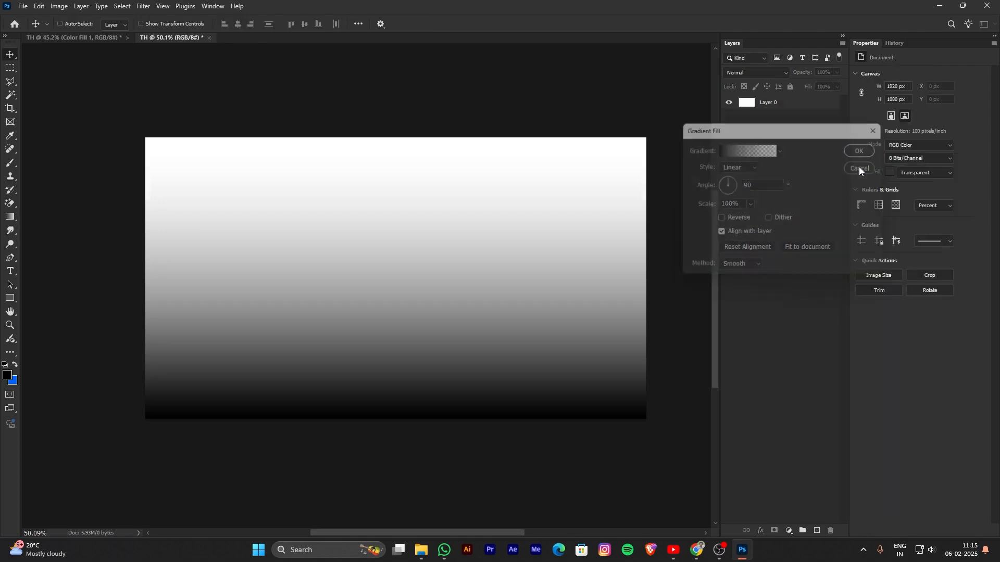
drag(585, 353, 572, 338)
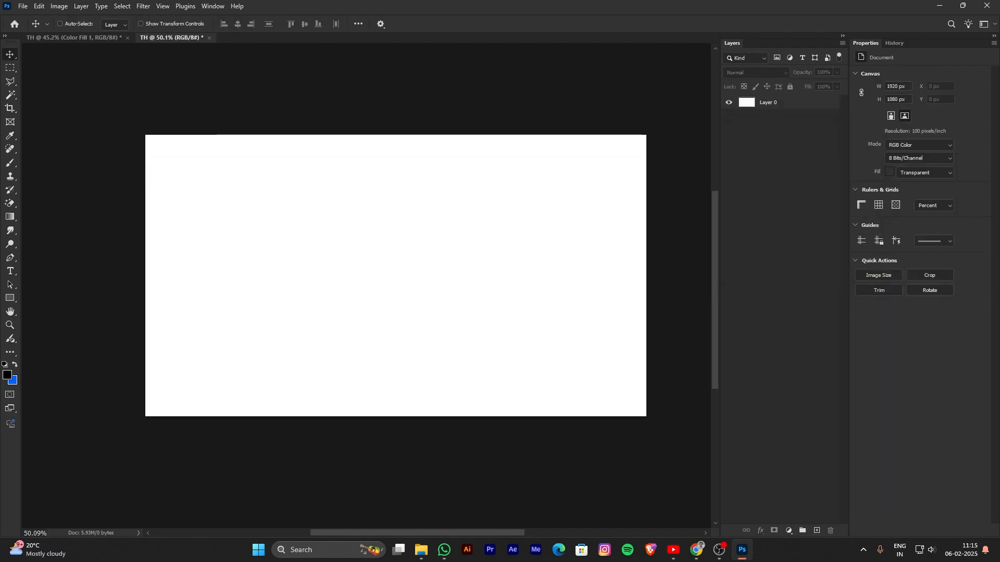
click(789, 530)
click(818, 356)
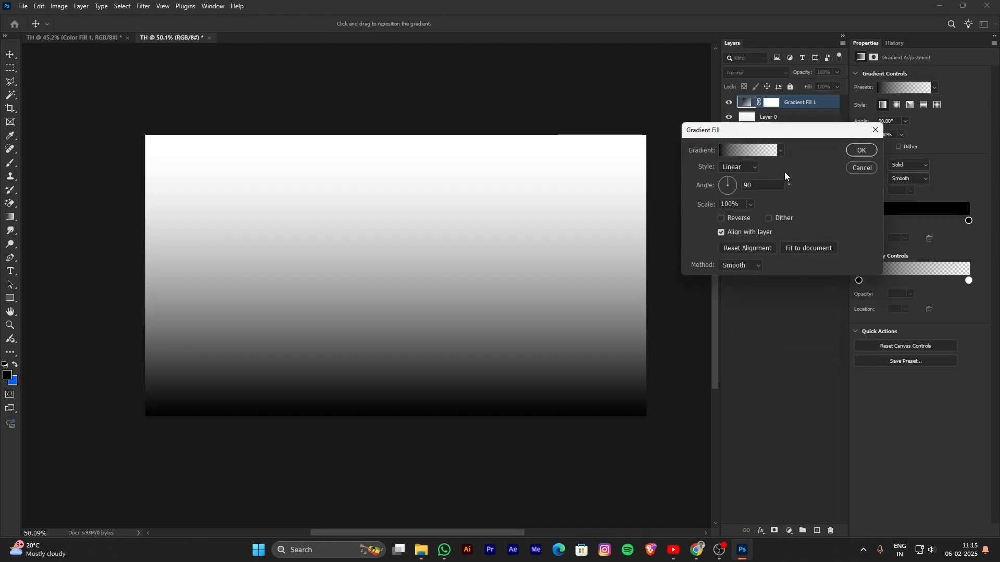
click(862, 170)
click(789, 530)
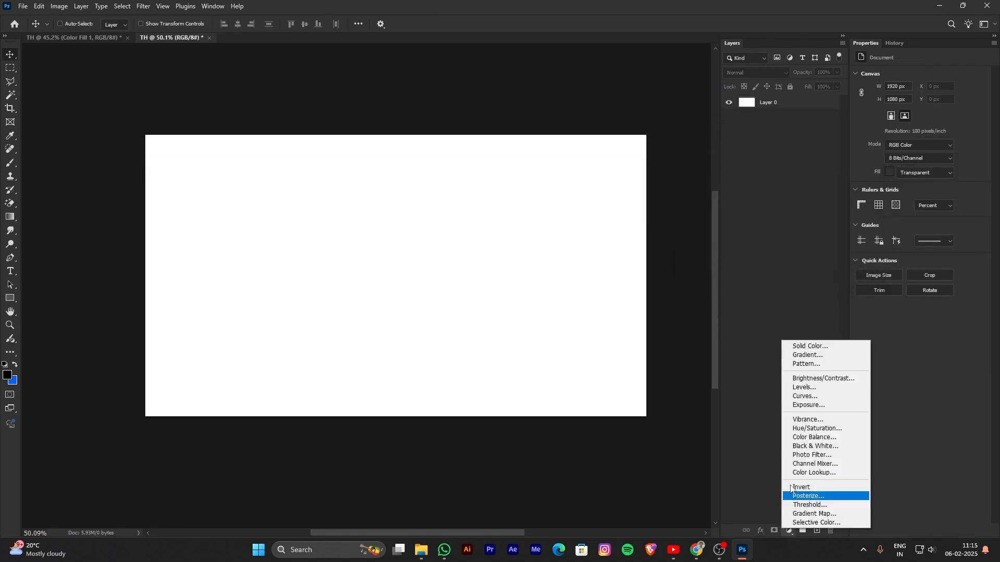
click(806, 356)
click(863, 172)
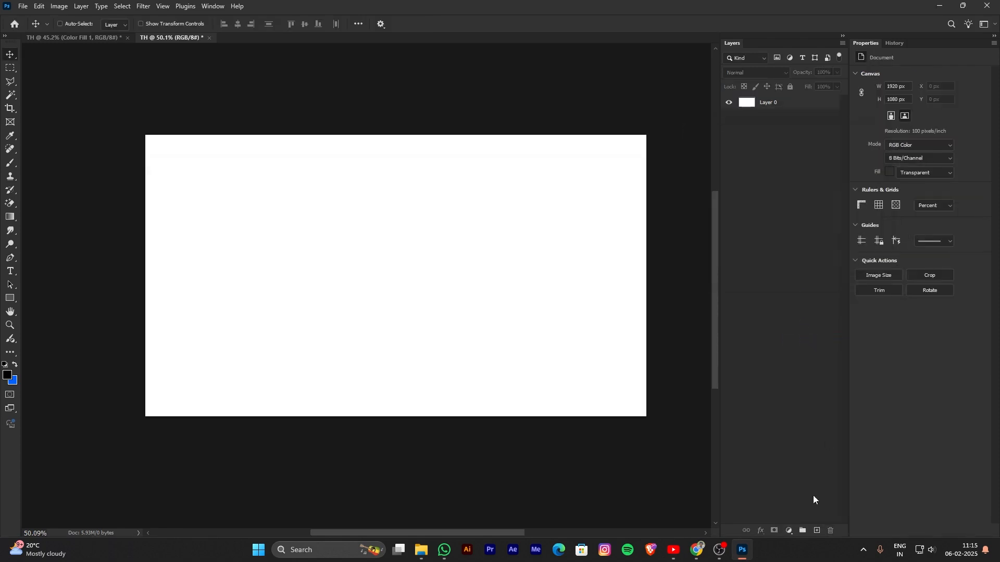
Add a Solid Color fill layer in pure red above the white base layer.
click(789, 530)
click(802, 349)
click(672, 328)
drag(672, 329, 681, 307)
click(790, 306)
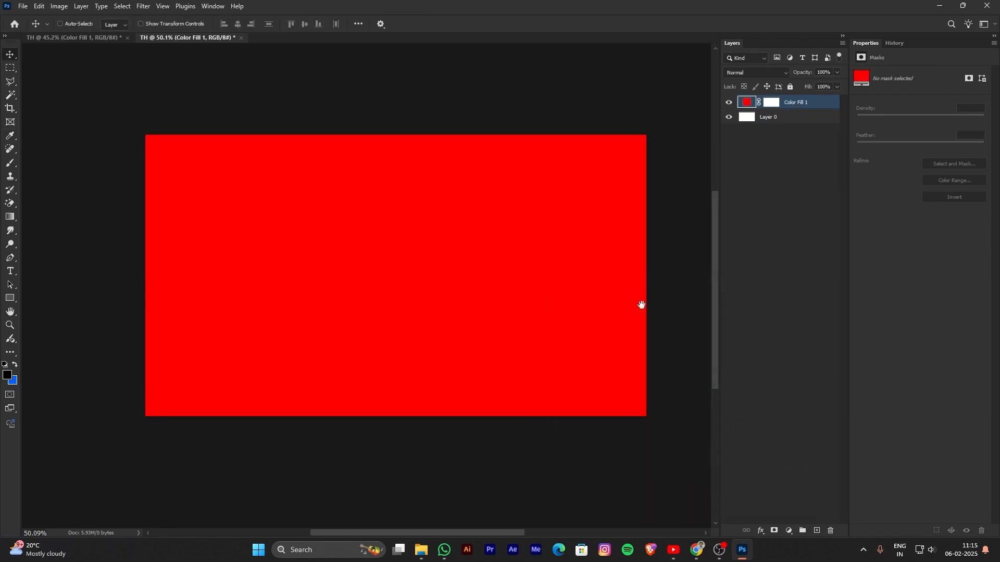
double_click(818, 102)
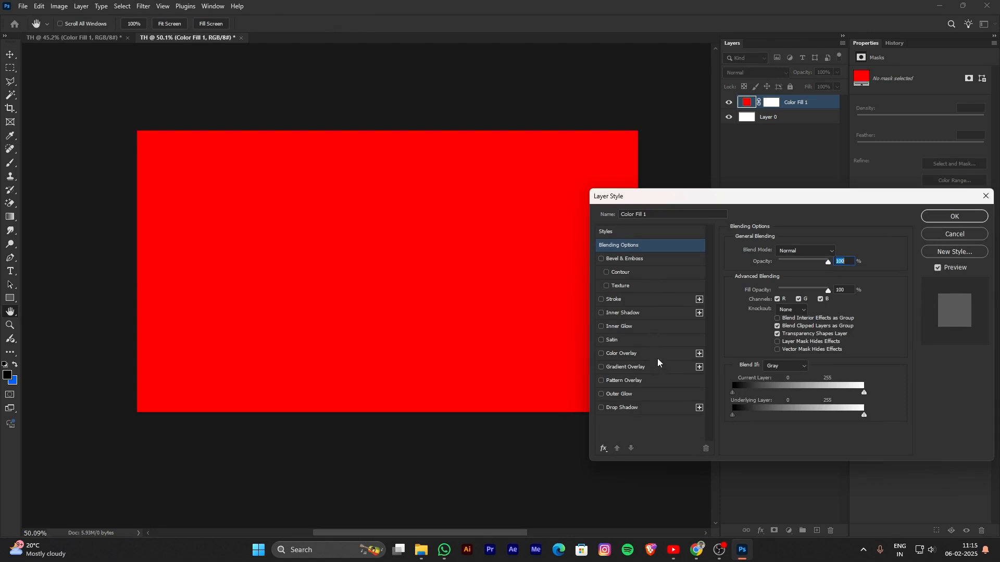
click(660, 367)
drag(677, 197, 514, 227)
drag(584, 230, 616, 229)
click(663, 304)
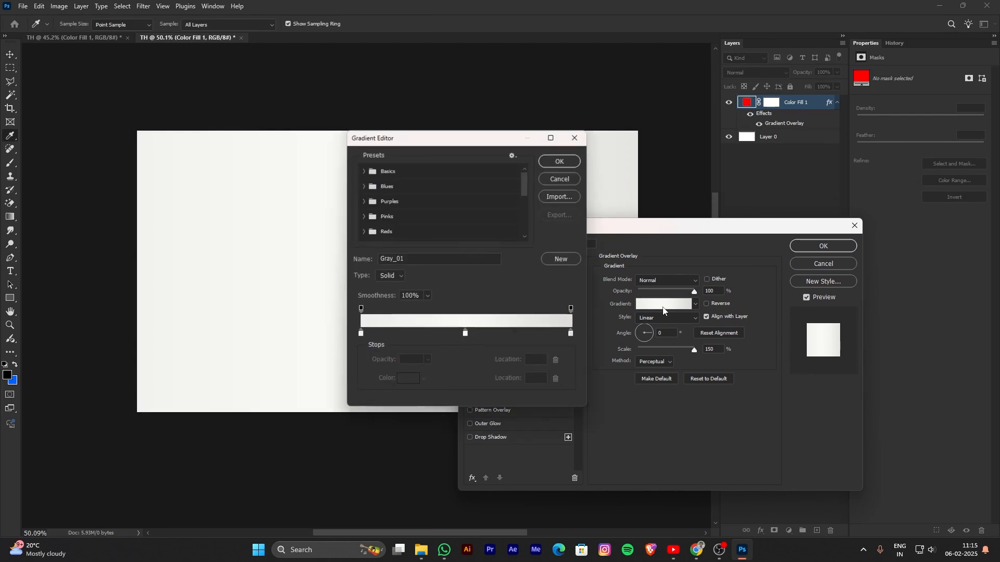
scroll(421, 222, down, 7)
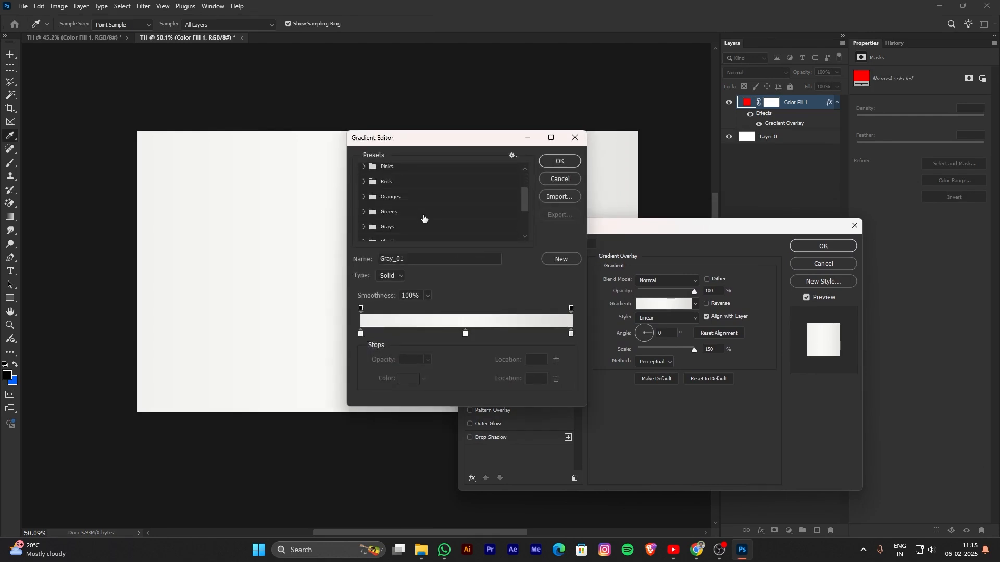
drag(422, 145, 635, 154)
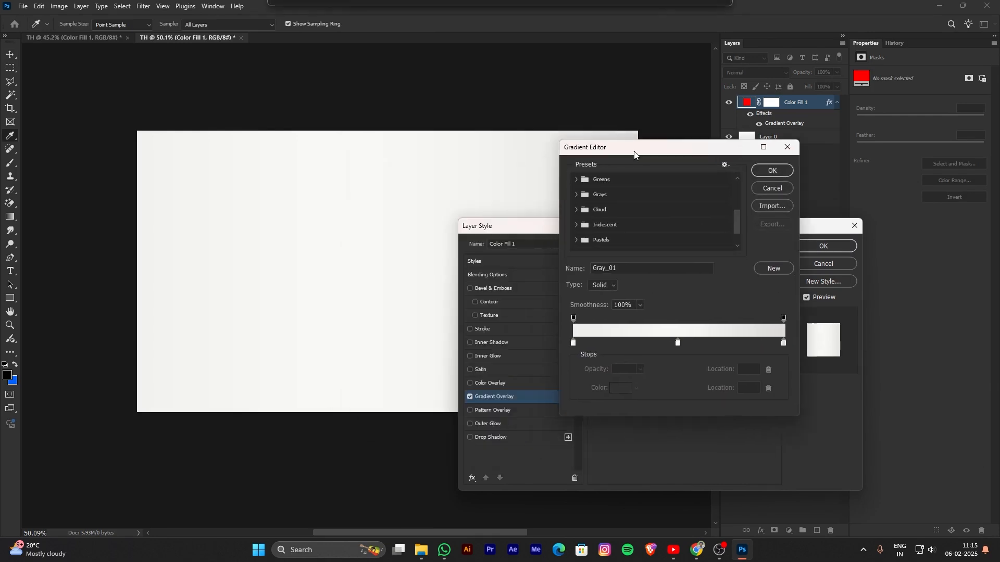
click(575, 344)
click(621, 388)
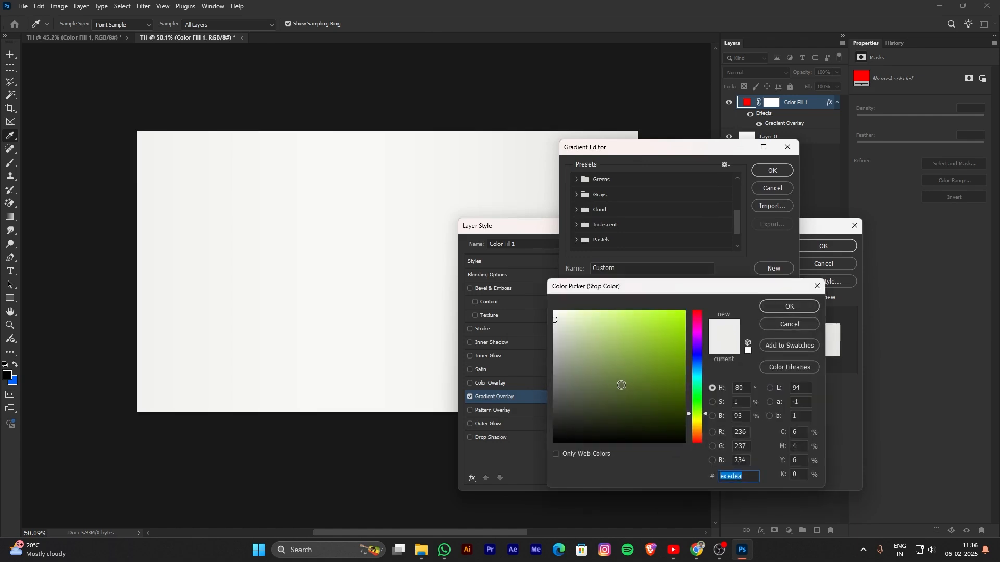
click(781, 326)
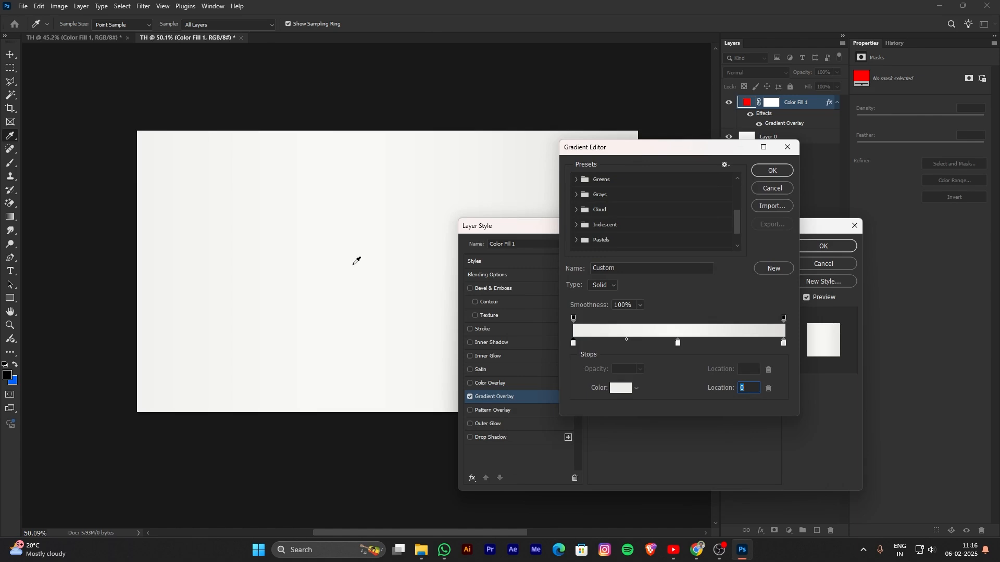
click(625, 387)
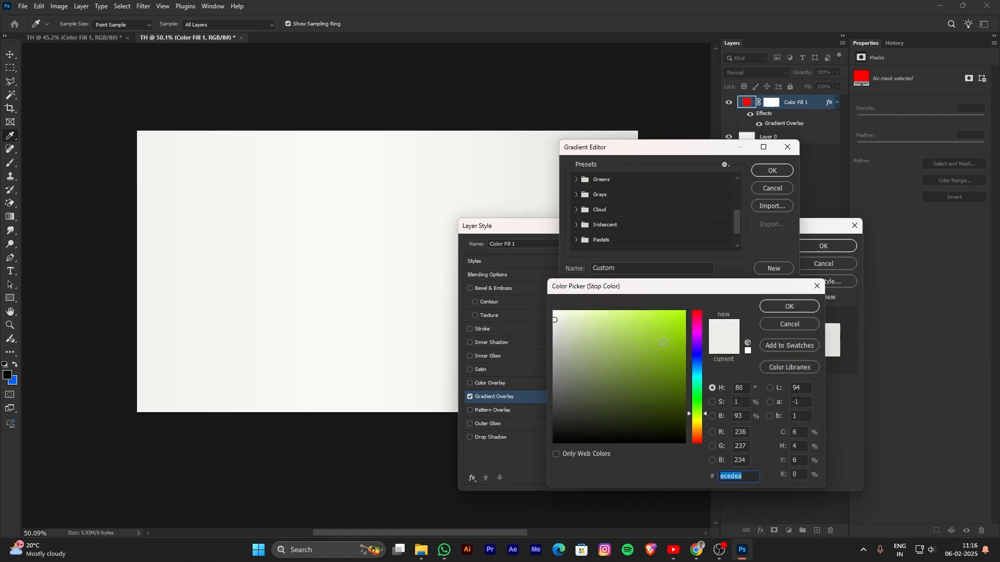
drag(699, 292, 733, 245)
click(848, 278)
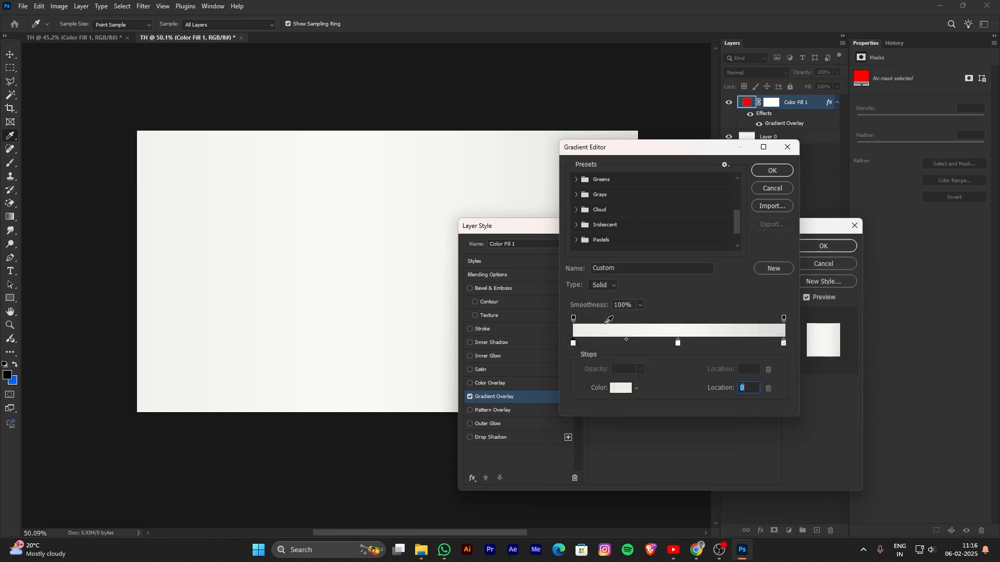
double_click(574, 345)
click(860, 279)
double_click(573, 343)
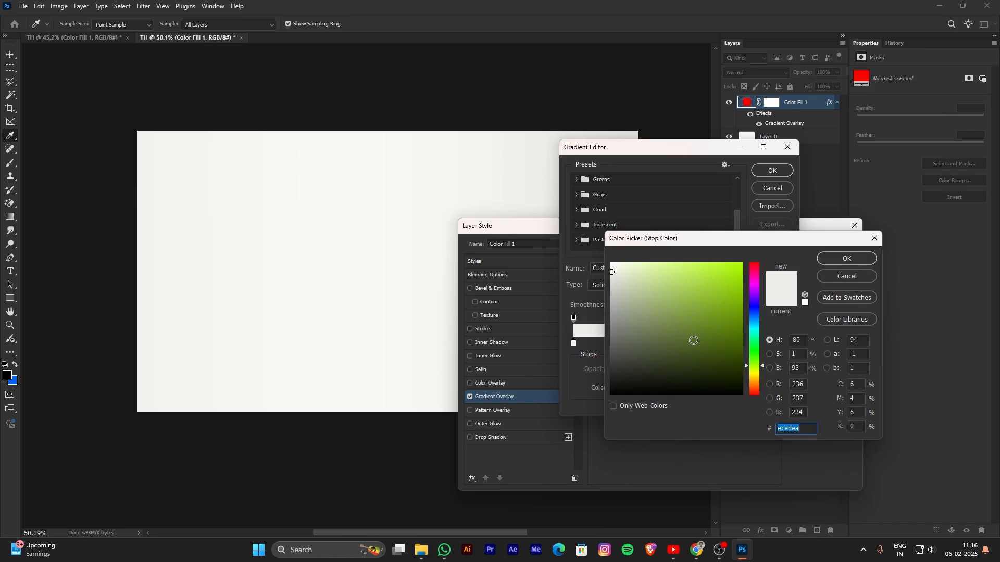
click(828, 275)
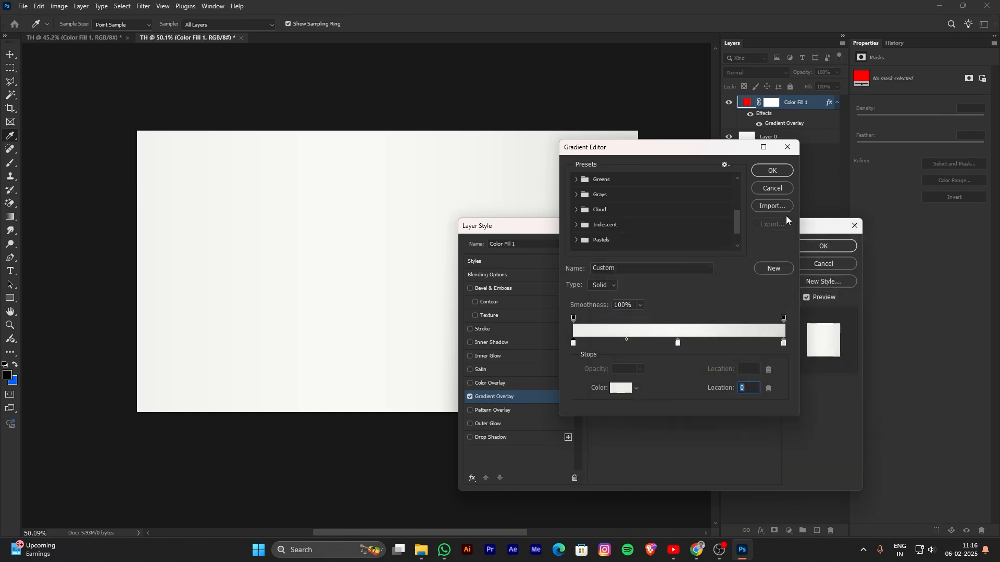
click(768, 188)
click(818, 265)
drag(580, 307, 575, 303)
click(731, 103)
click(731, 103)
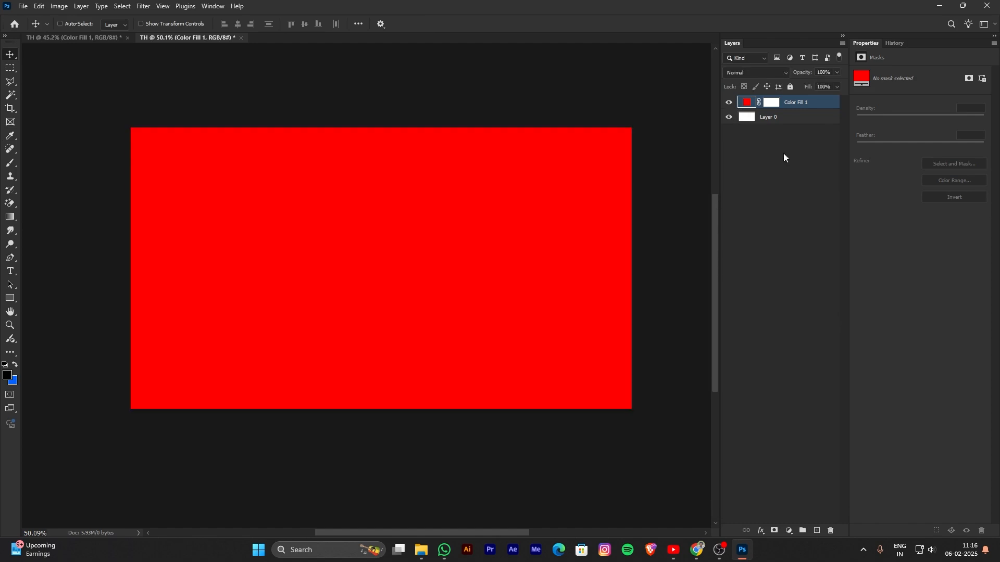
Add a Gradient Overlay effect to the red color fill layer and show its settings.
double_click(820, 106)
drag(629, 232, 583, 200)
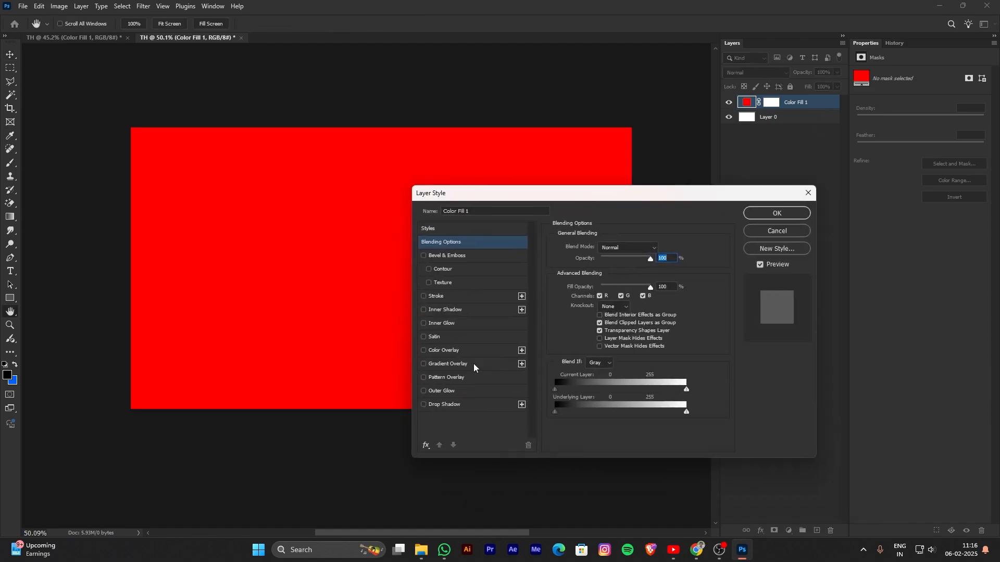
click(424, 364)
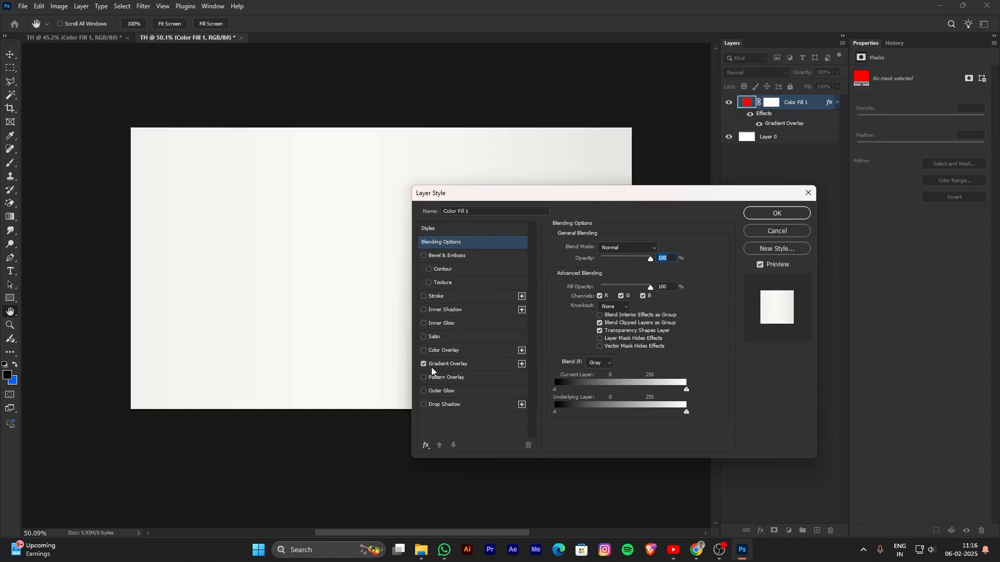
click(482, 364)
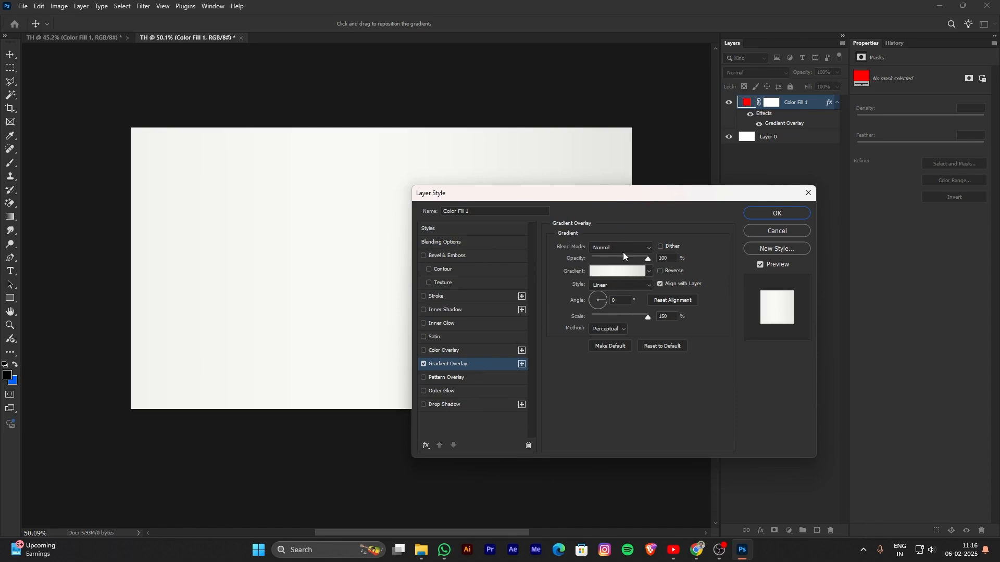
drag(636, 194, 646, 192)
Edit the overlay's gradient and set its starting color stop at location 0 to golden yellow #ffc600.
click(628, 269)
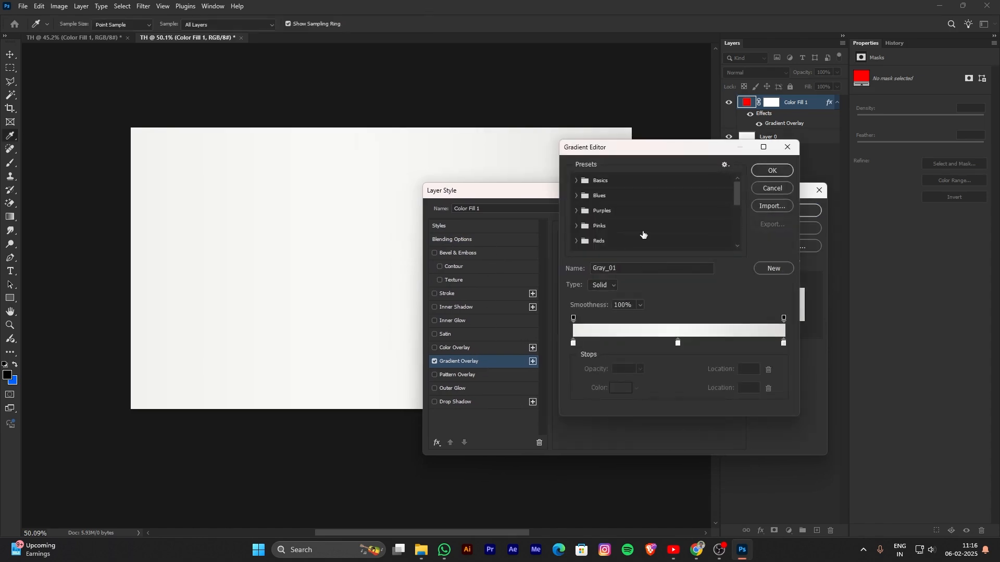
scroll(643, 222, down, 2)
scroll(643, 221, down, 3)
scroll(269, 262, down, 1)
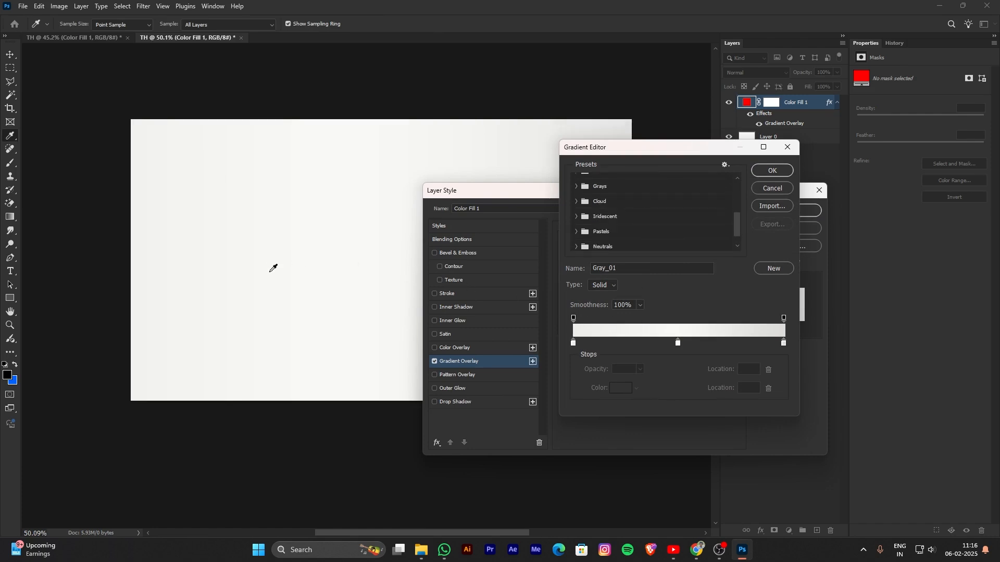
scroll(271, 270, up, 2)
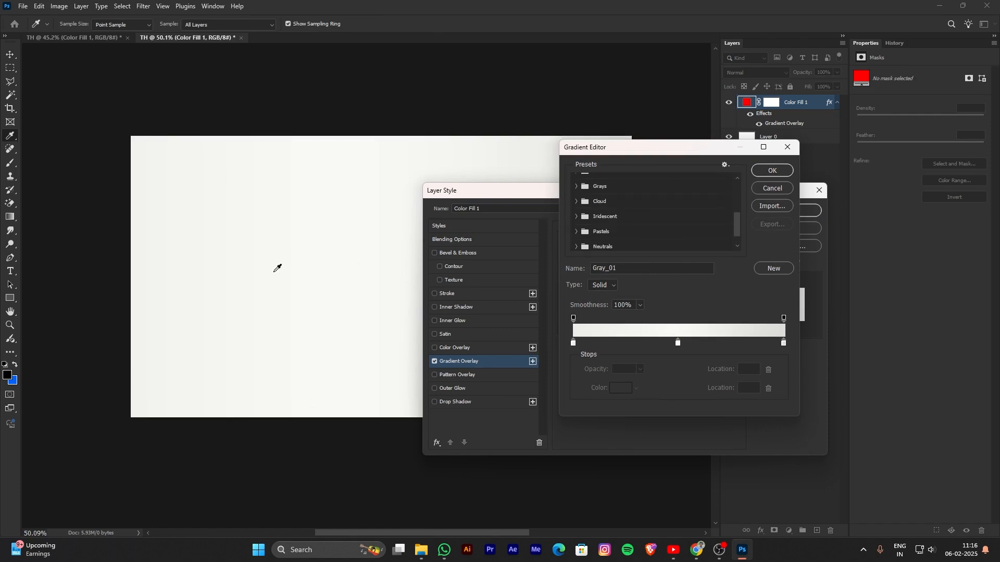
double_click(573, 344)
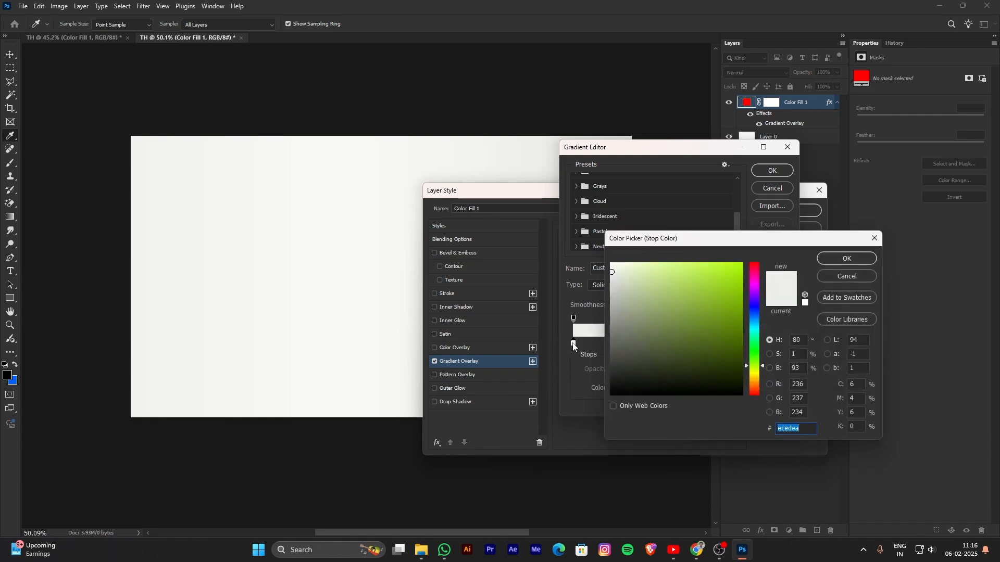
drag(754, 365, 755, 375)
drag(738, 331, 754, 257)
drag(754, 377, 754, 308)
mouse_move(731, 292)
mouse_down()
mouse_move(720, 309)
mouse_move(758, 351)
mouse_move(755, 377)
mouse_move(739, 289)
mouse_move(745, 262)
mouse_up()
drag(753, 381, 754, 383)
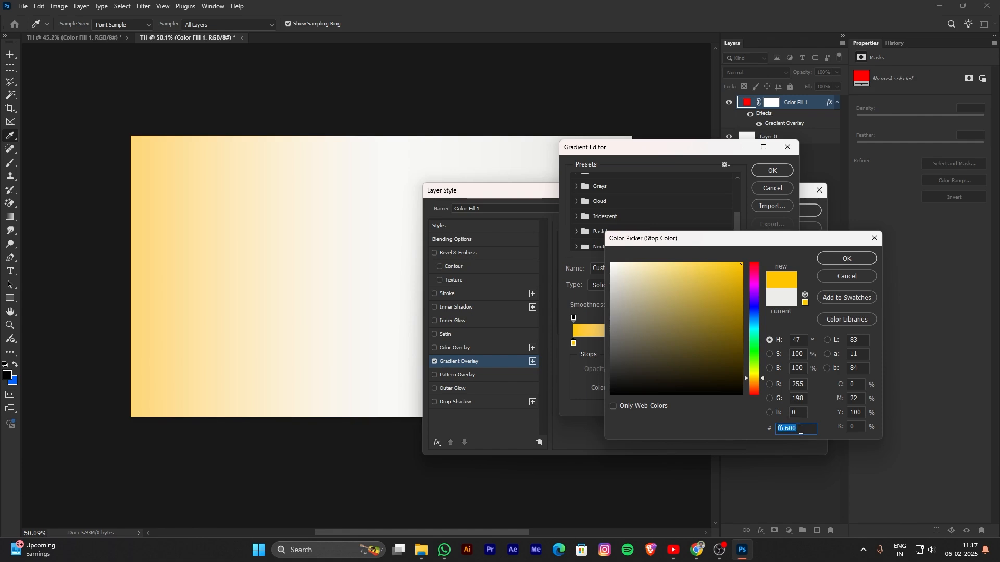
click(848, 259)
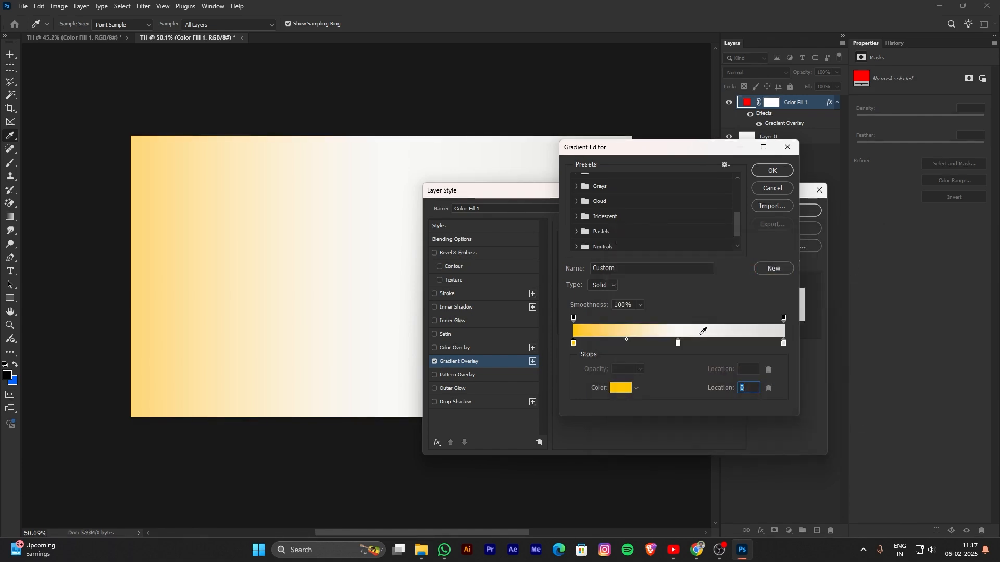
Set the gradient's end color stop at location 100 to #ffc600.
double_click(784, 343)
text(ffc600)
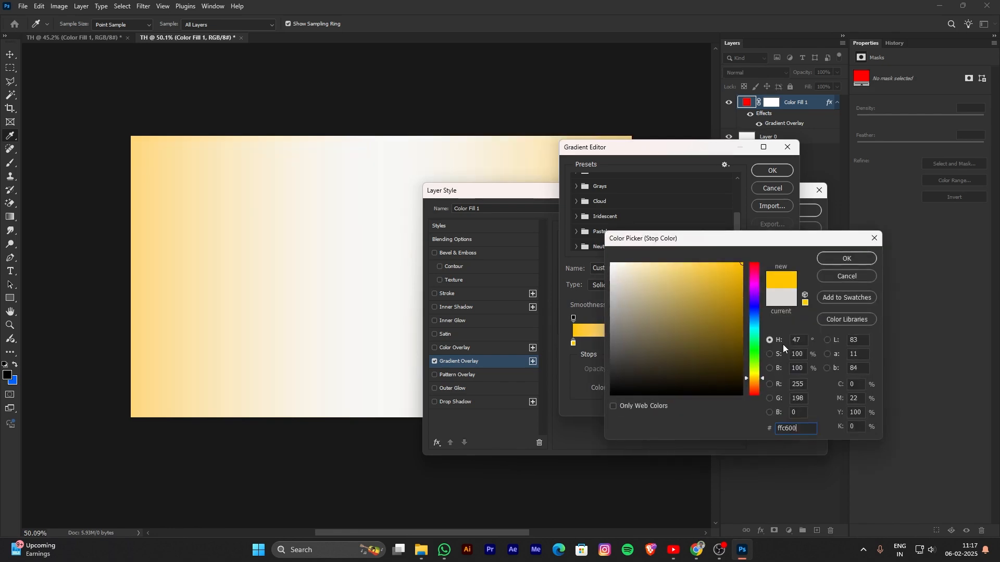
click(833, 260)
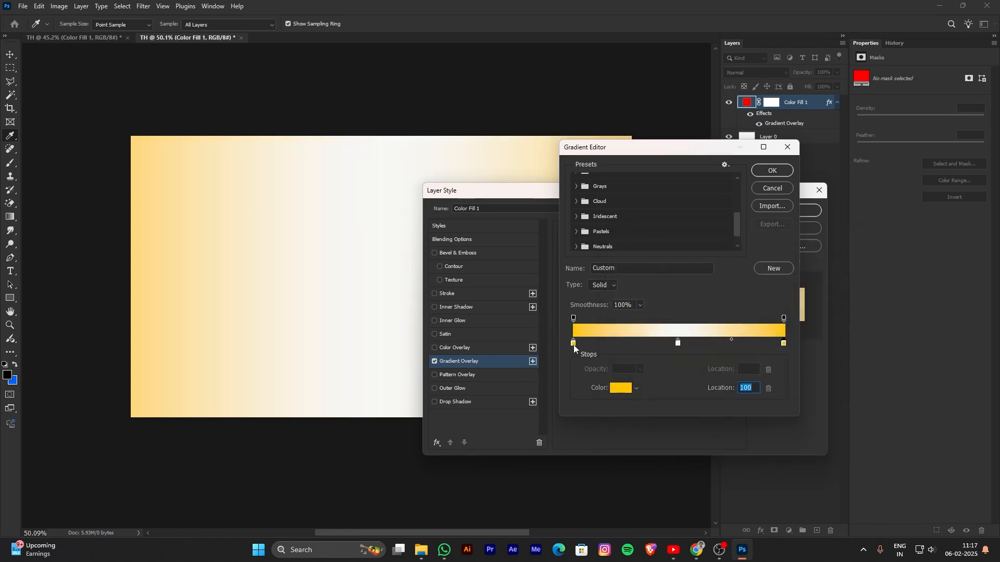
Set the gradient's middle color stop at location 50 to bright yellow #fff000.
double_click(678, 343)
text(ffc000)
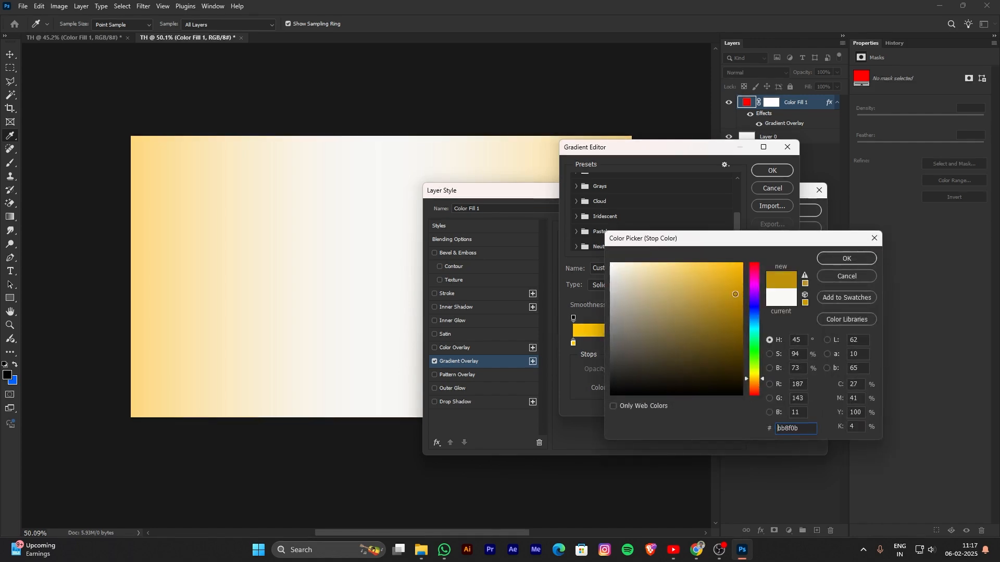
drag(754, 379, 754, 374)
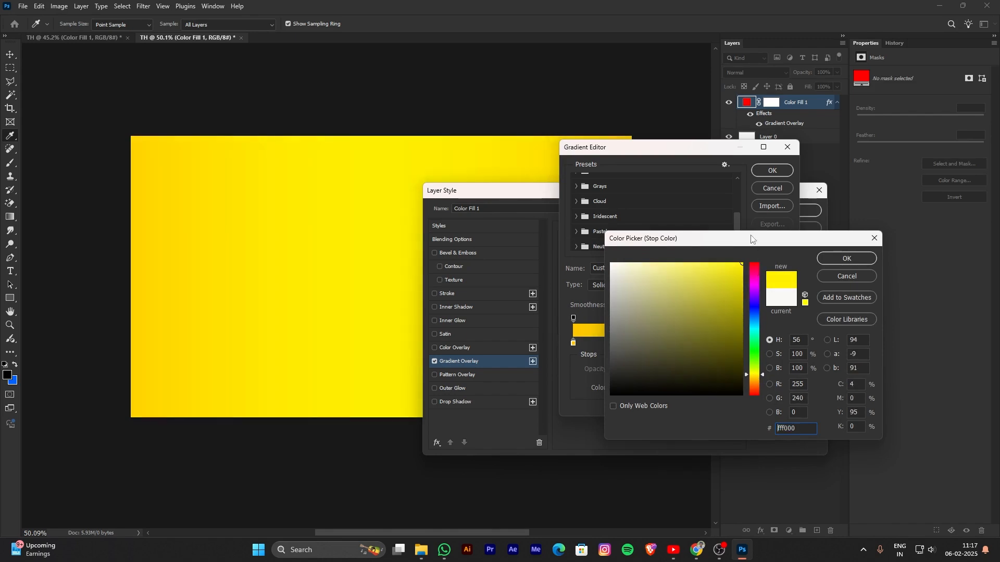
drag(751, 239, 629, 295)
click(725, 315)
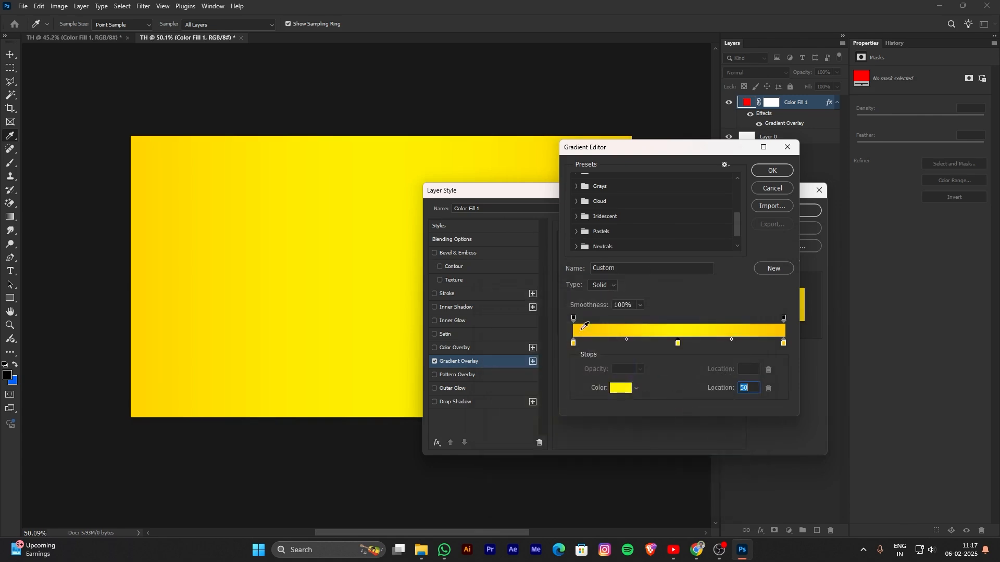
Save the custom yellow gradient as a new preset and apply the Gradient Overlay to the fill layer.
click(773, 174)
drag(707, 196, 720, 202)
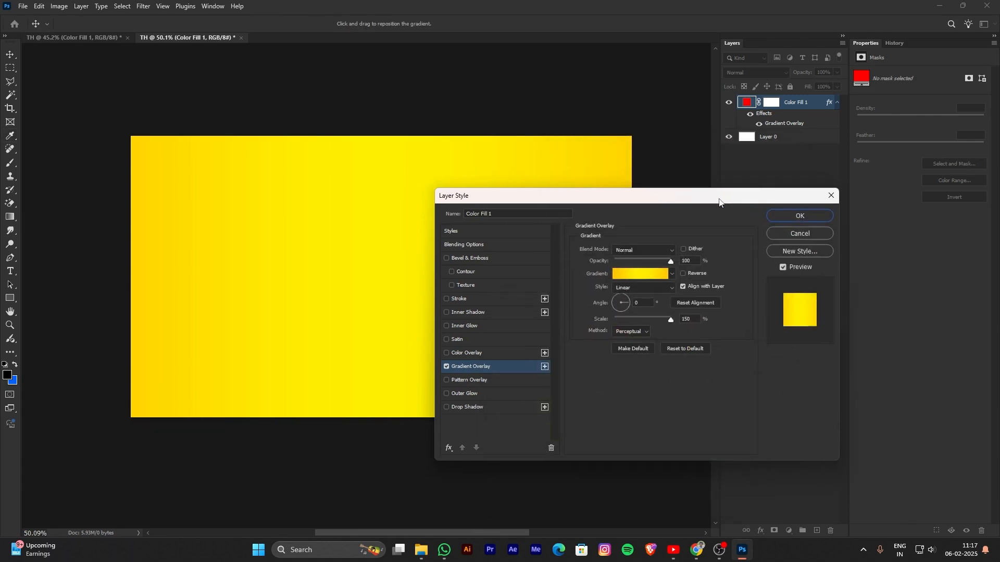
click(625, 280)
scroll(622, 218, down, 5)
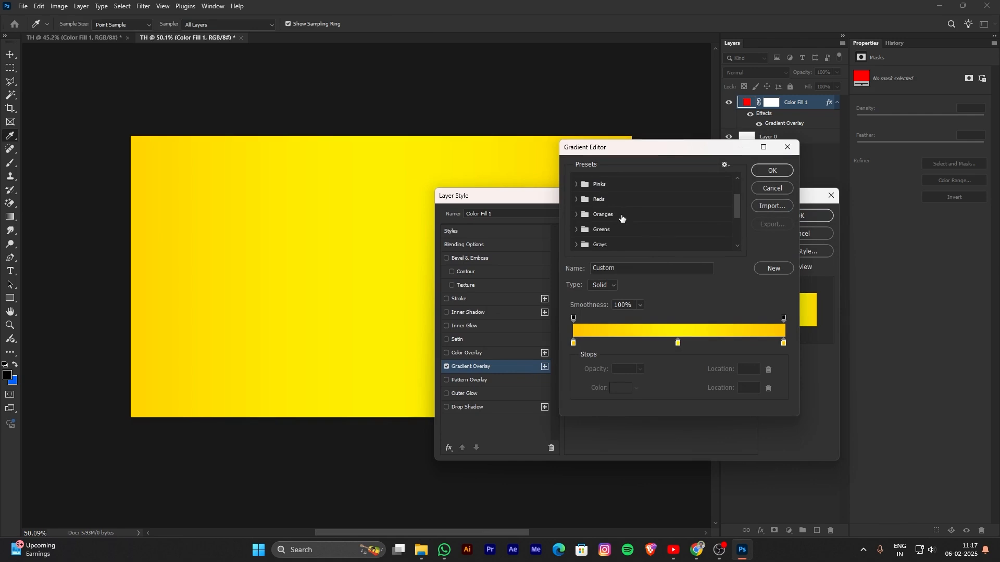
scroll(622, 218, down, 3)
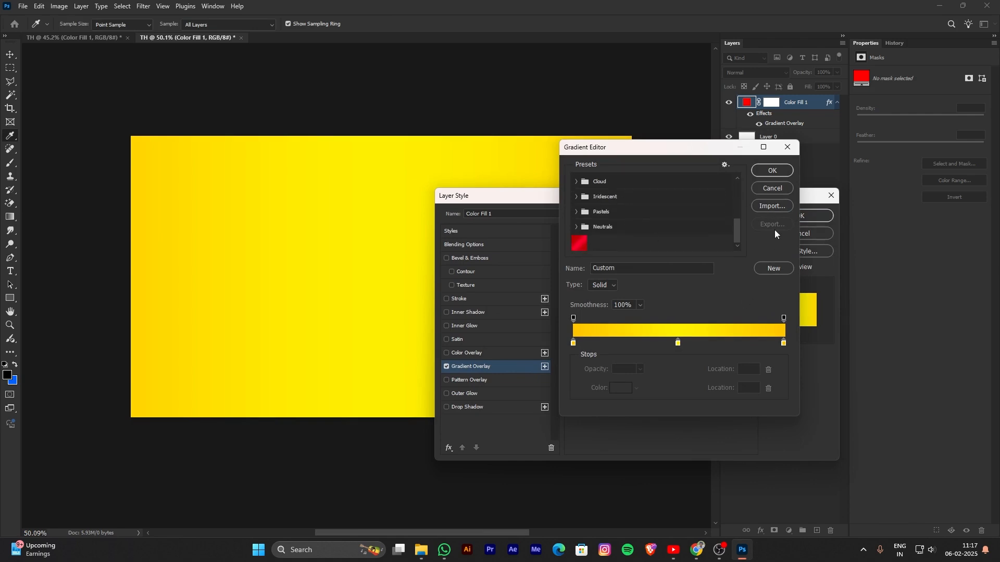
click(774, 267)
click(766, 172)
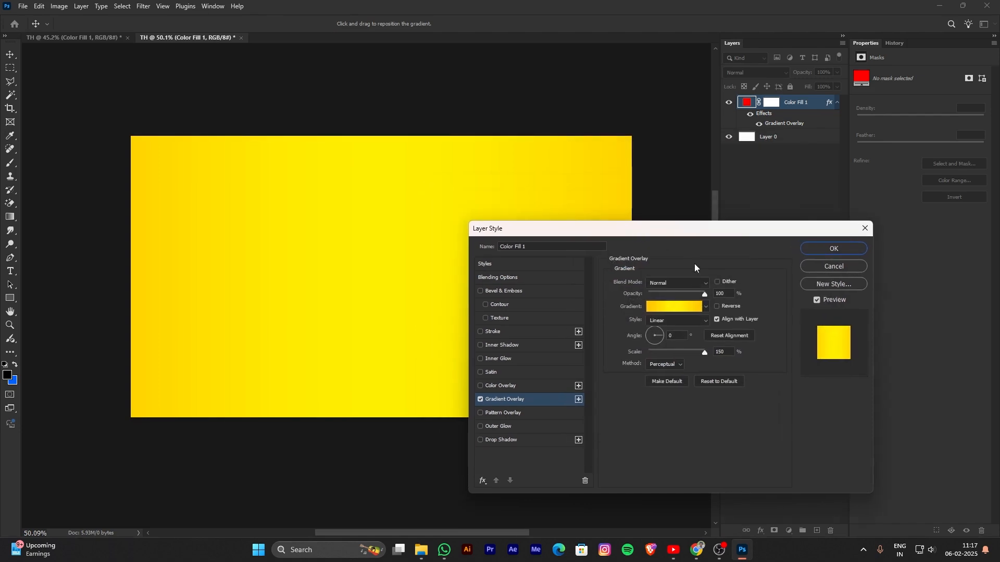
click(819, 250)
drag(598, 313, 605, 307)
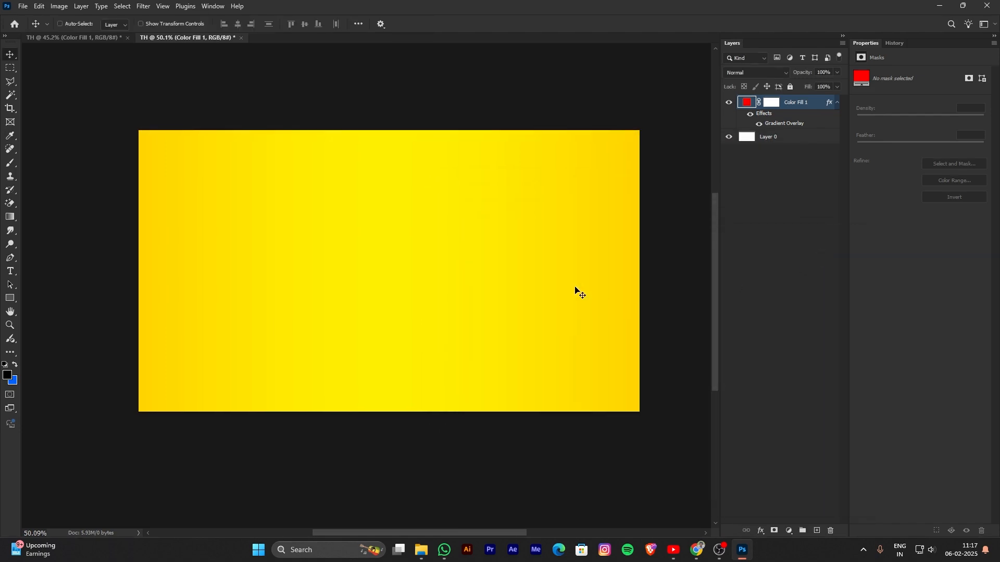
drag(377, 315, 392, 299)
scroll(391, 313, up, 1)
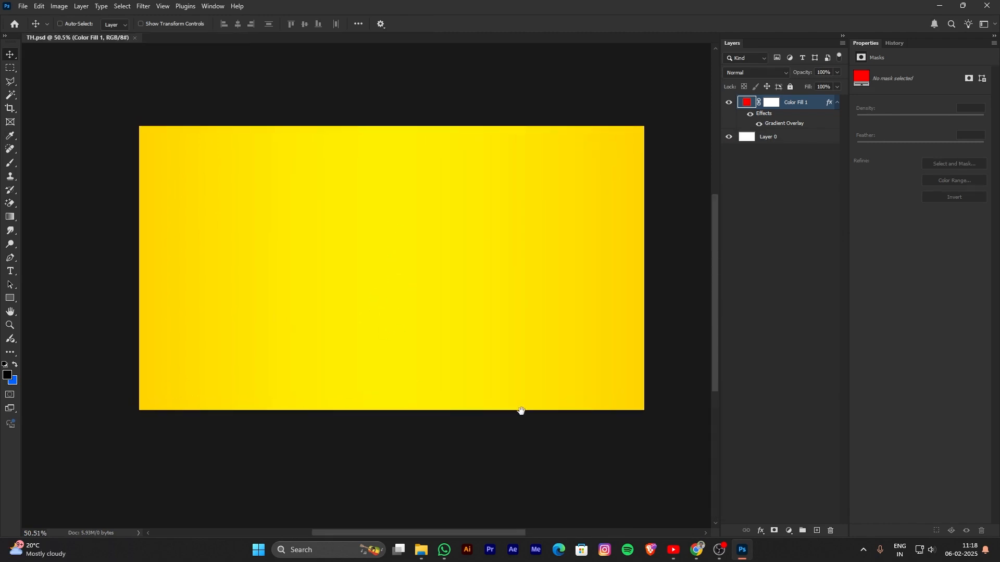
scroll(518, 417, up, 1)
scroll(518, 426, up, 1)
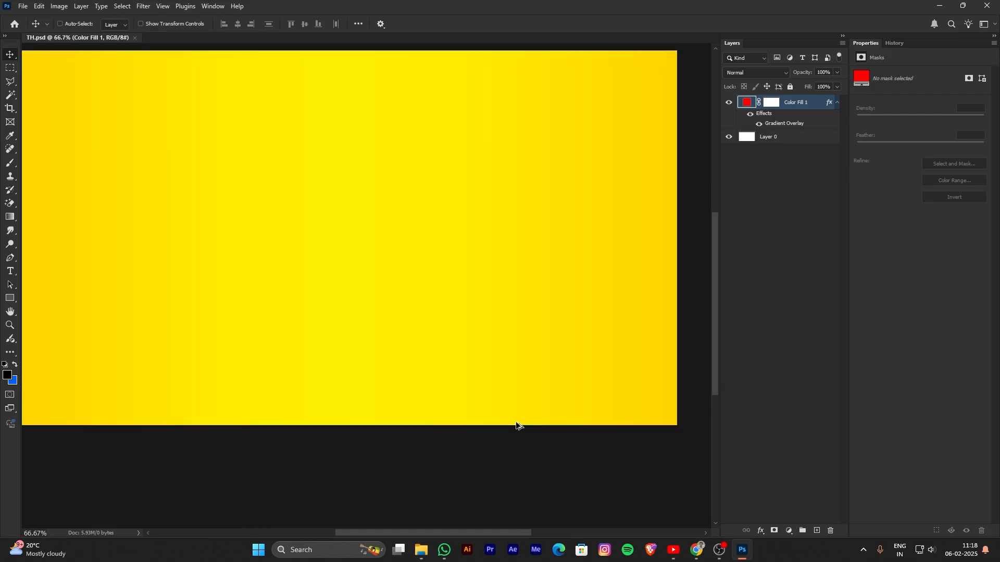
scroll(516, 423, down, 1)
drag(487, 384, 485, 377)
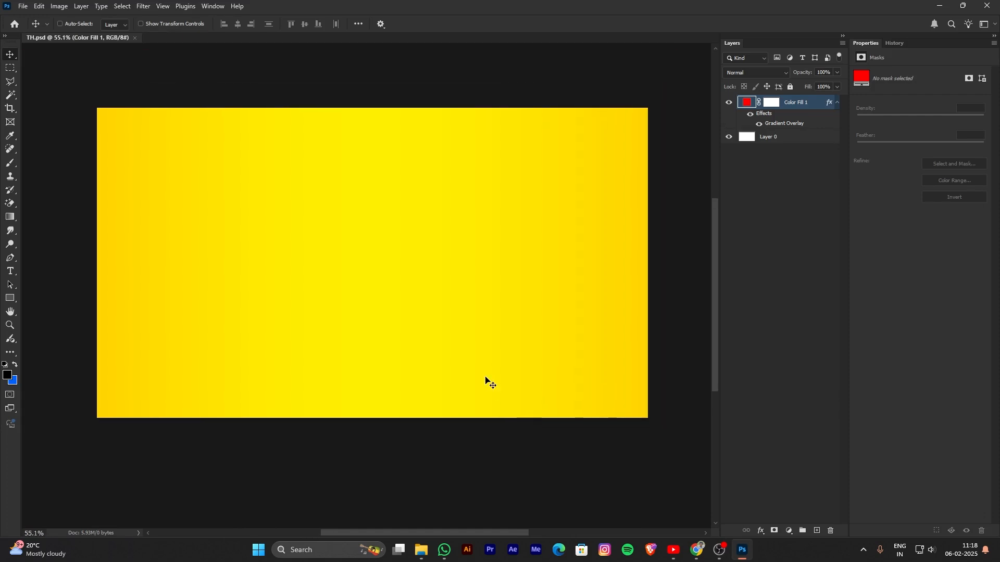
Place the red parasite photo from the file folder onto the canvas, aligned to its right edge at full canvas height.
click(422, 546)
click(580, 193)
drag(569, 172, 540, 301)
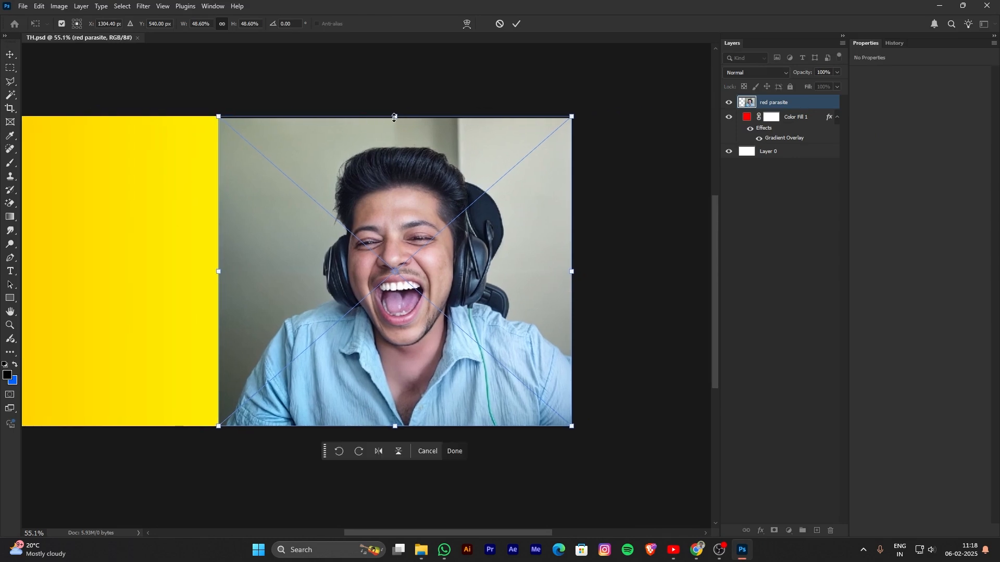
drag(435, 286, 448, 288)
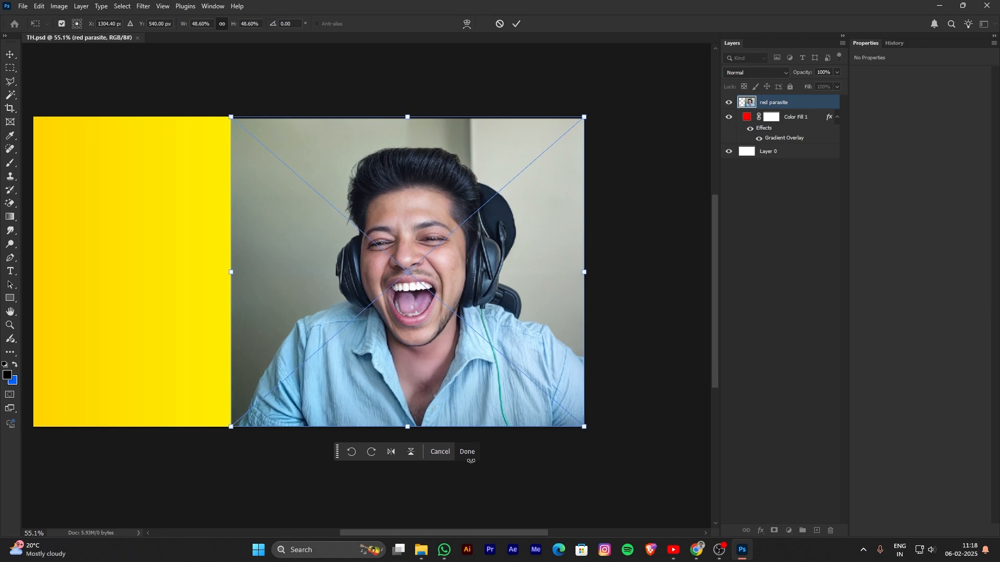
click(469, 453)
drag(412, 346, 475, 334)
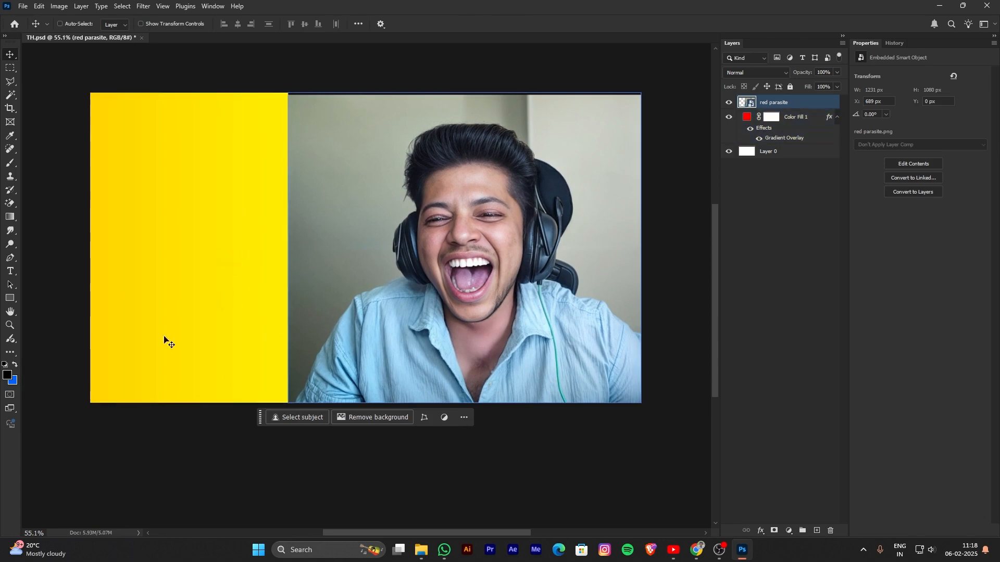
Move the red parasite photo to about X 914 px so it extends past the canvas's right edge.
drag(524, 319, 503, 309)
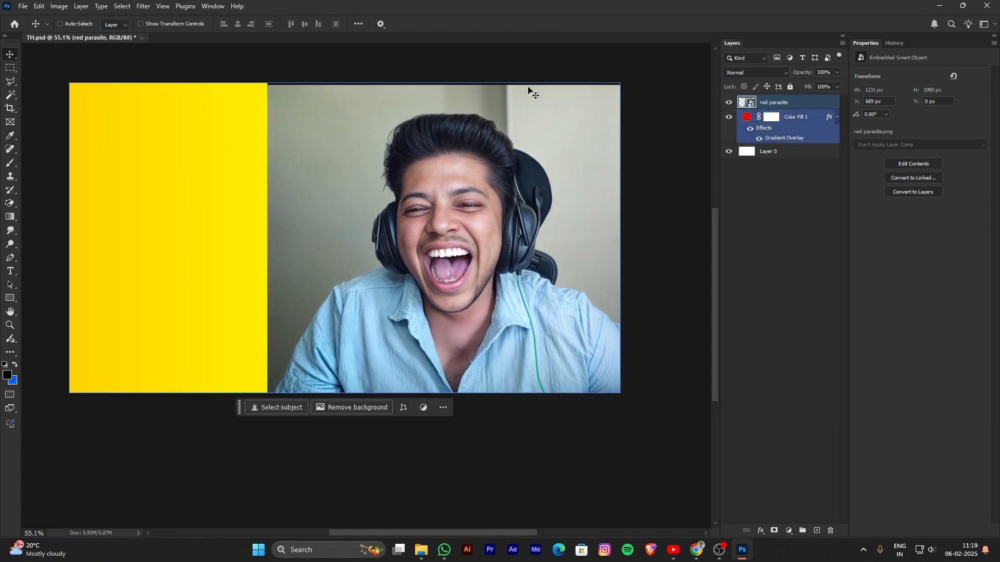
drag(623, 262, 594, 264)
right_click(498, 252)
click(507, 257)
drag(487, 264, 542, 263)
click(542, 263)
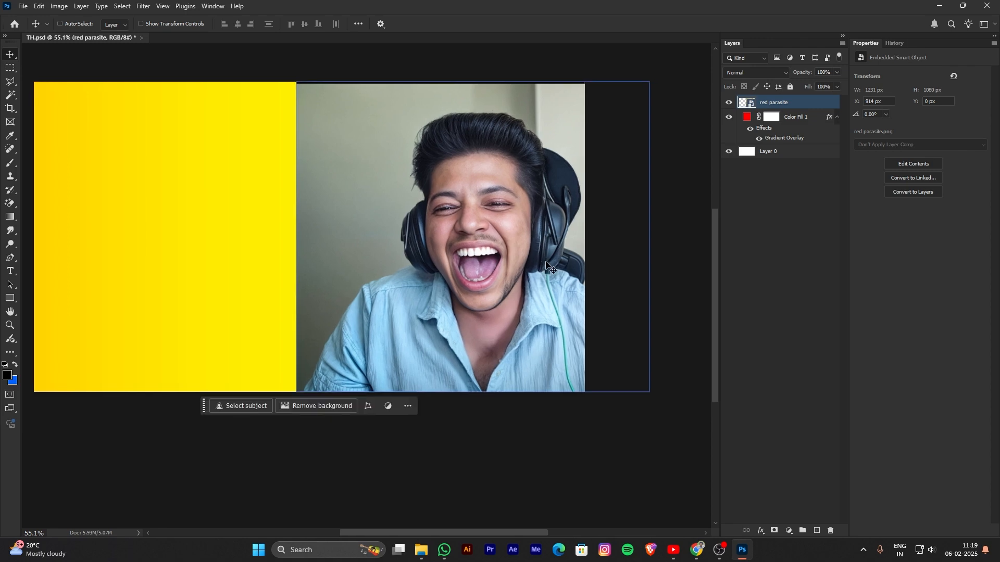
Enlarge the red parasite photo to about 1341 × 1176 px and position it at about X 910 px, Y -96 px.
key(ctrl+t)
drag(469, 326, 488, 376)
drag(493, 131, 499, 103)
drag(523, 150, 576, 153)
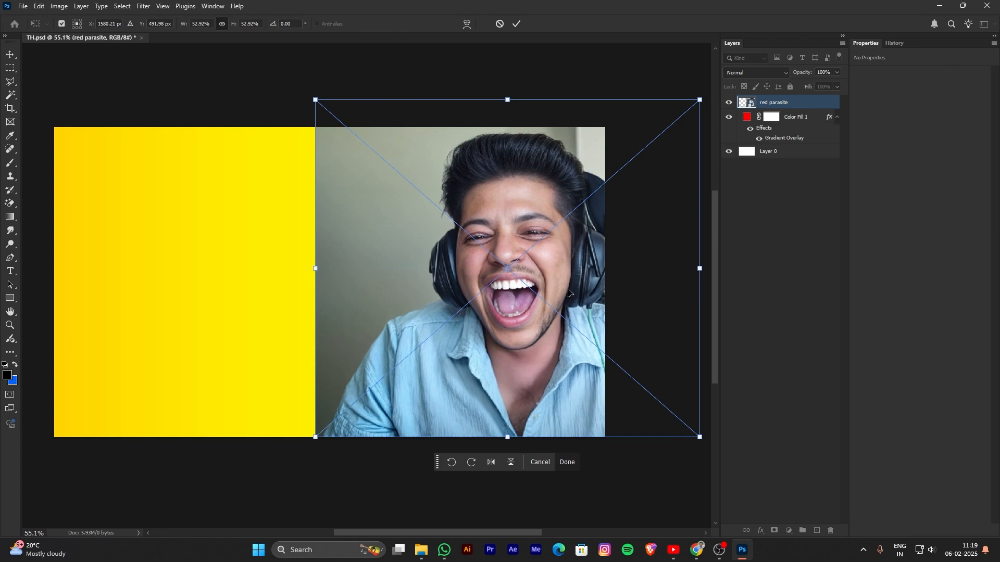
click(567, 462)
Move the contextual task bar from below the canvas to above it.
drag(560, 379, 555, 367)
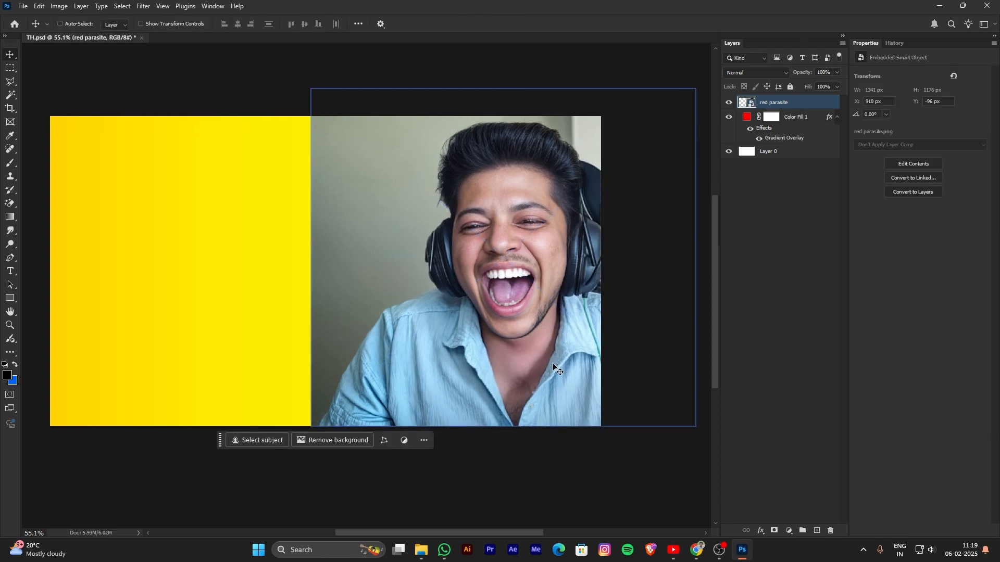
scroll(554, 367, down, 1)
drag(276, 426, 212, 90)
scroll(435, 279, up, 1)
scroll(458, 289, right, 1)
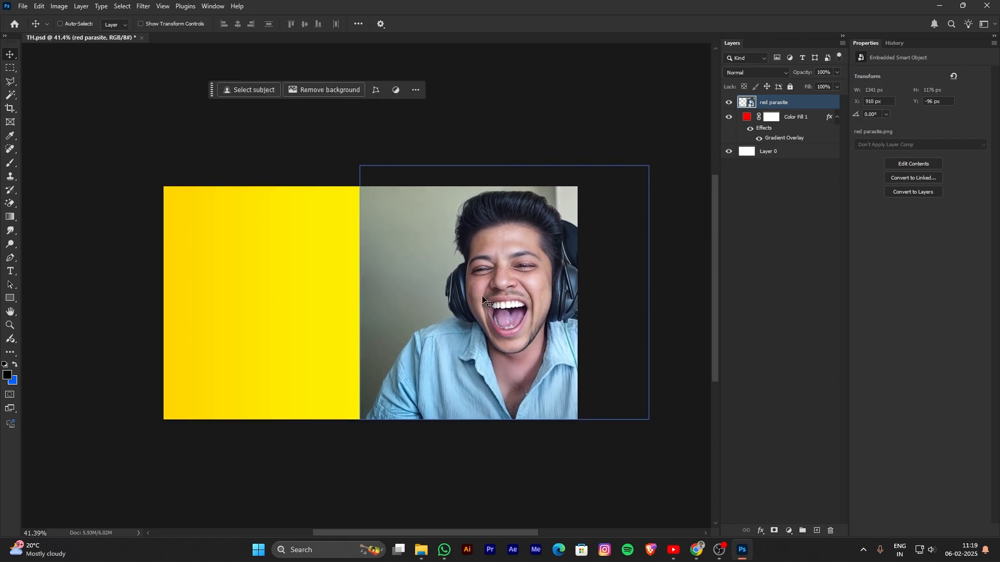
scroll(573, 326, up, 1)
scroll(567, 325, right, 2)
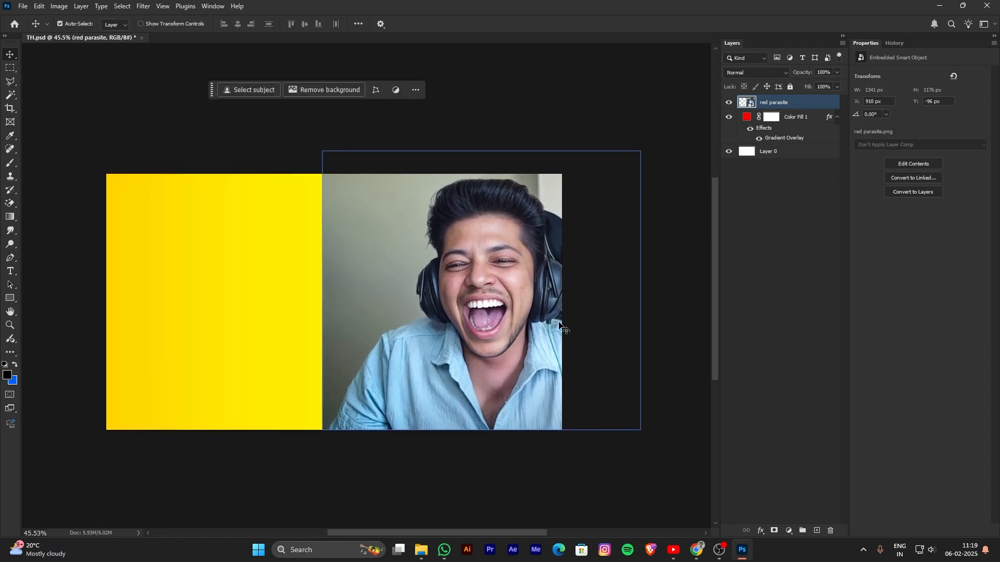
key(ctrl+t)
drag(641, 291, 653, 290)
click(500, 24)
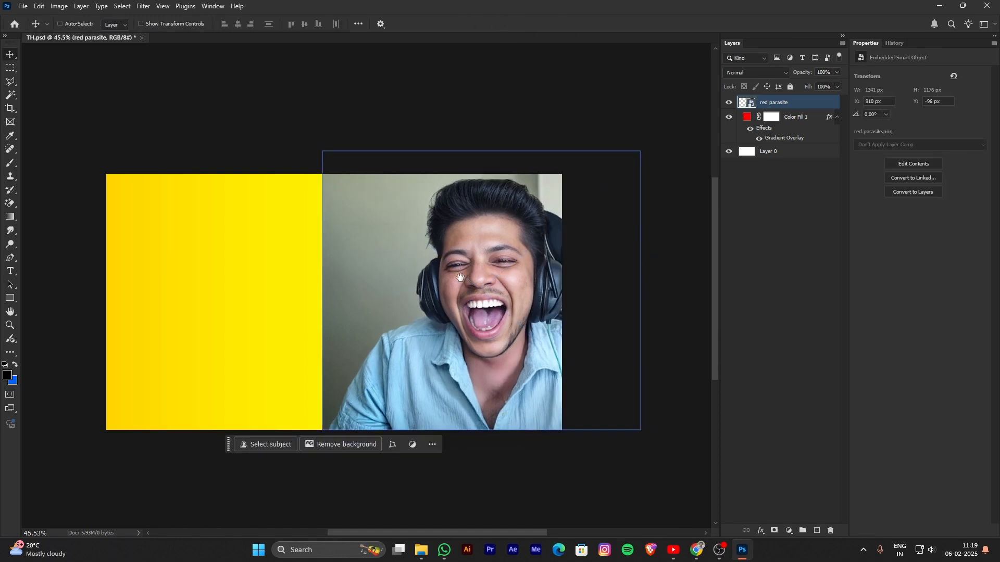
scroll(450, 266, down, 1)
key(ctrl+t)
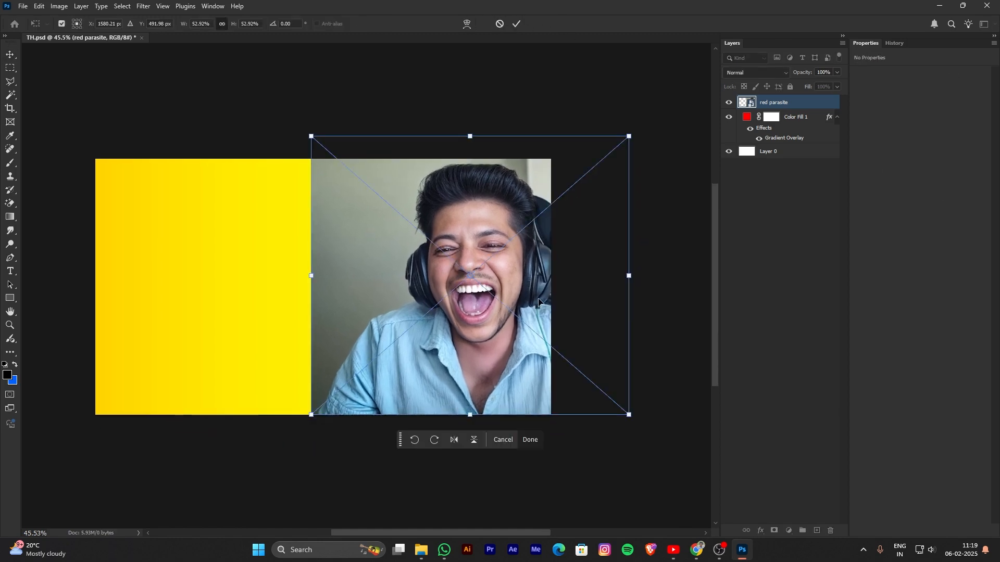
drag(450, 265, 378, 267)
click(500, 24)
key(ctrl+t)
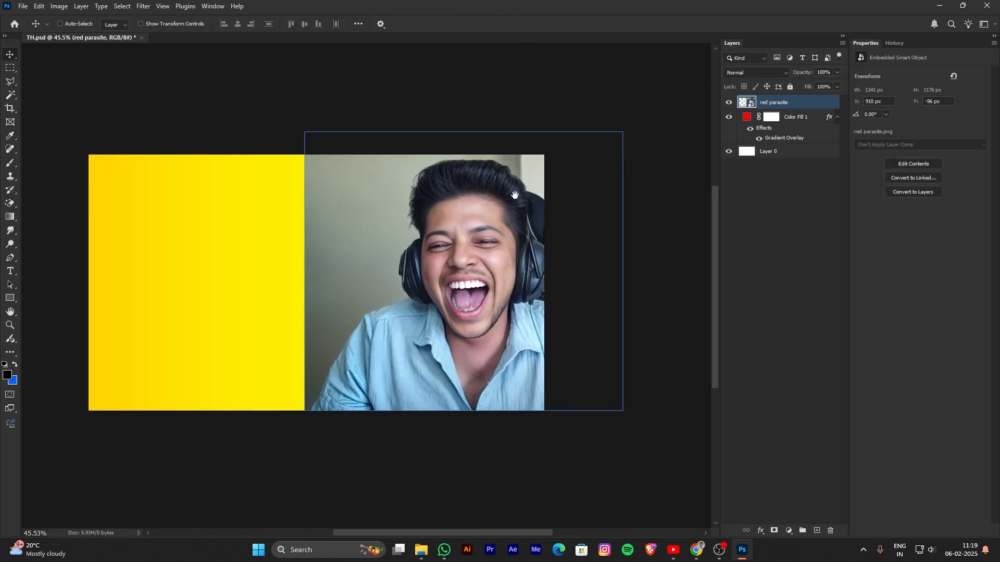
drag(485, 243, 432, 268)
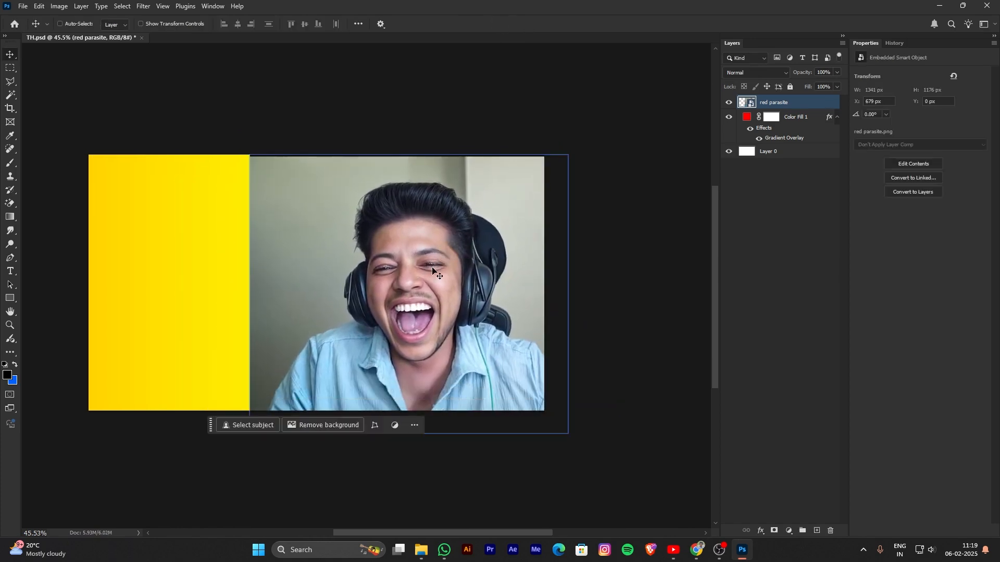
key(ctrl+z)
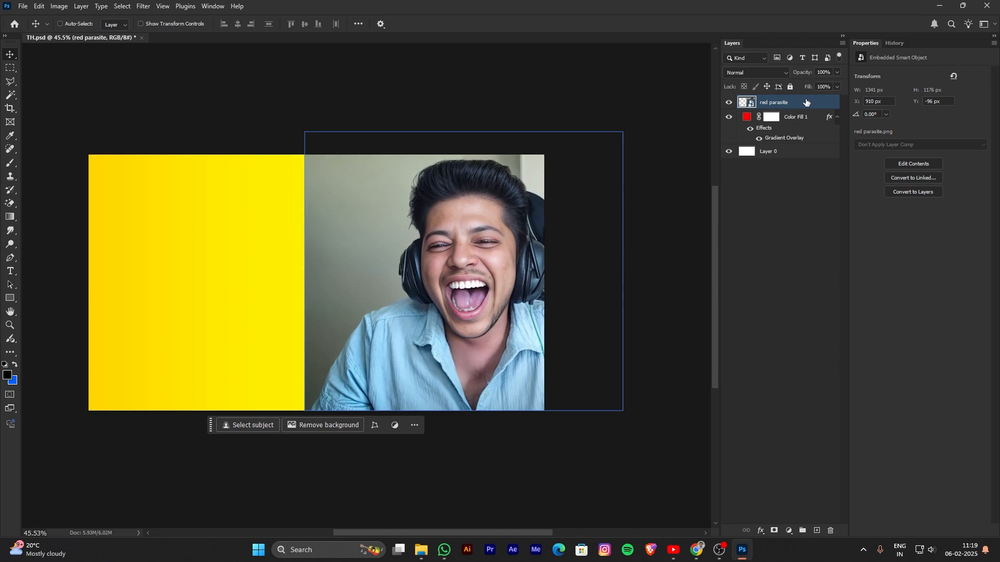
Hide the red parasite layer and show it again to compare the background with and without the photo.
click(729, 102)
click(728, 102)
scroll(536, 265, down, 1)
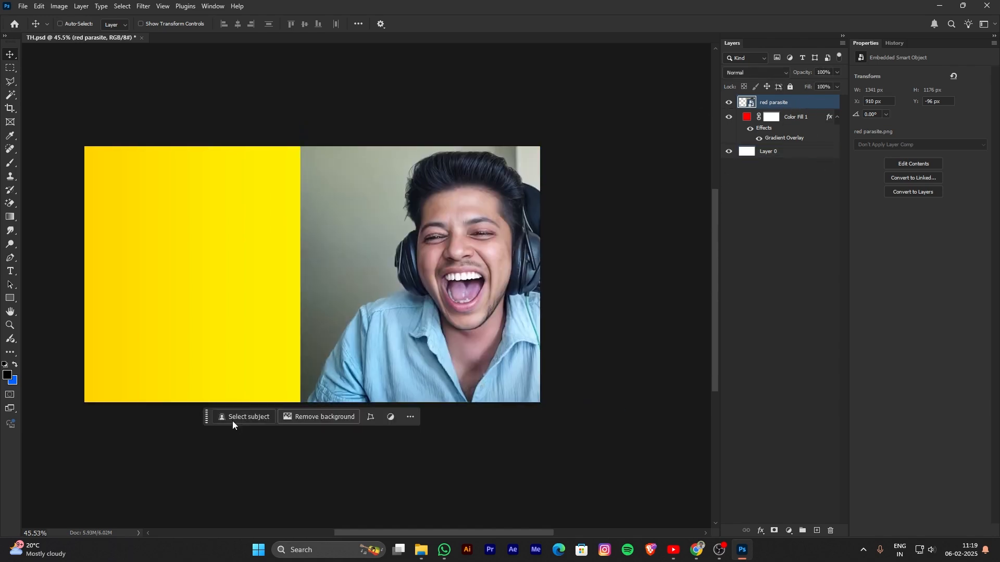
Scale the red parasite photo down to about 43% and fit it into the canvas's lower-right corner.
key(ctrl+t)
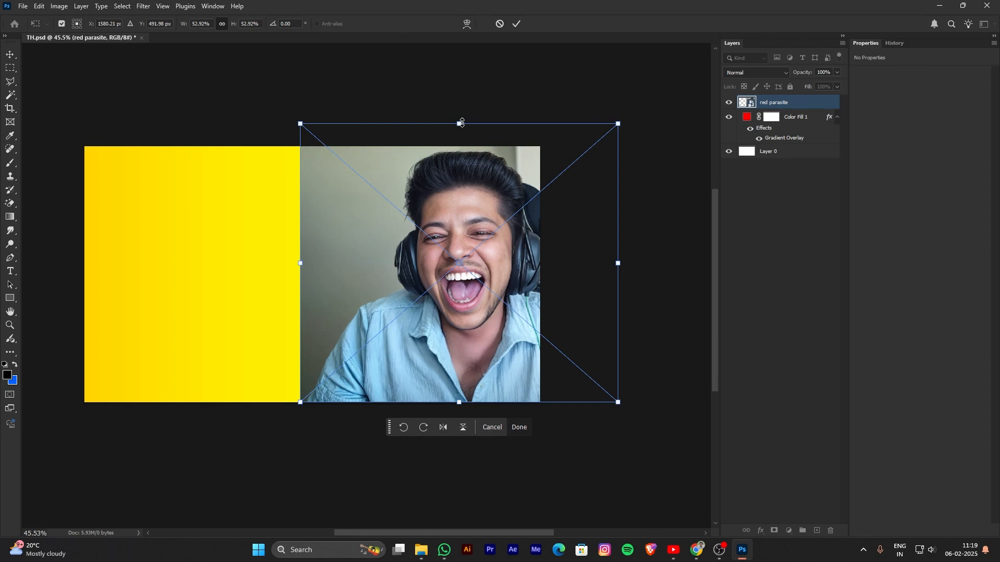
drag(500, 169, 448, 169)
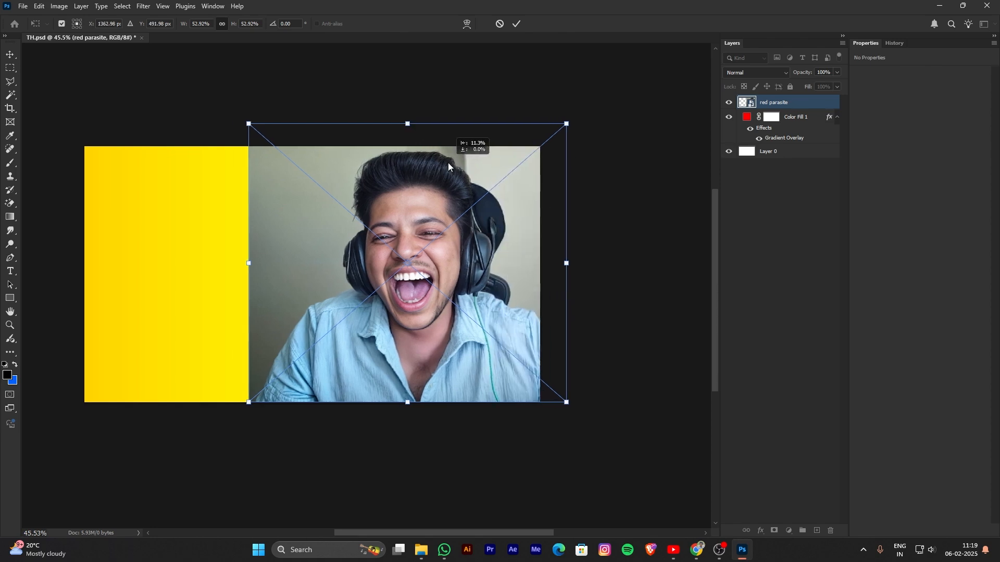
drag(567, 403, 503, 355)
drag(433, 311, 468, 362)
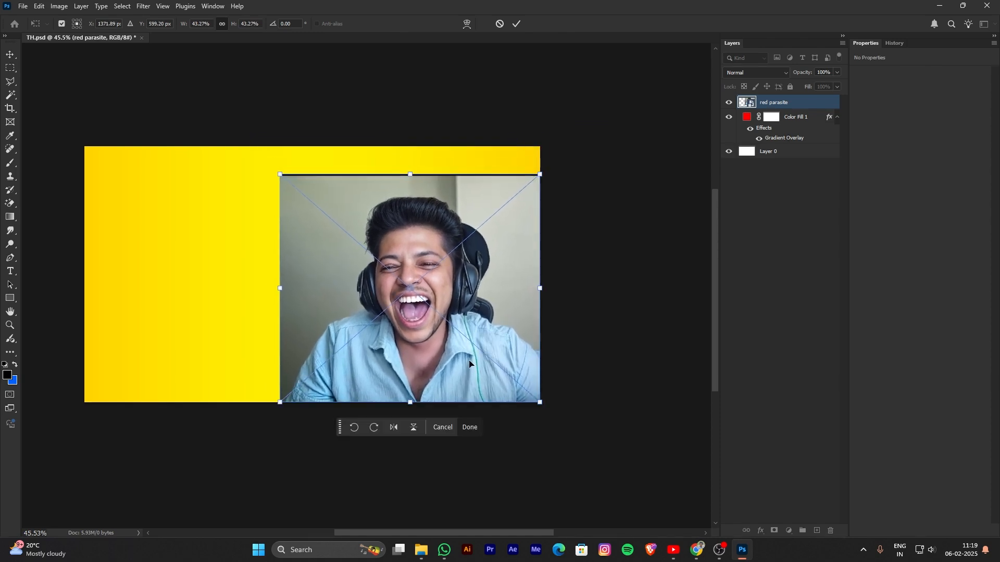
Enlarge the red parasite photo to about 53% and place it at about X 912 px, Y -99 px, overlapping the canvas's right edge.
drag(539, 173, 565, 134)
drag(523, 267, 598, 268)
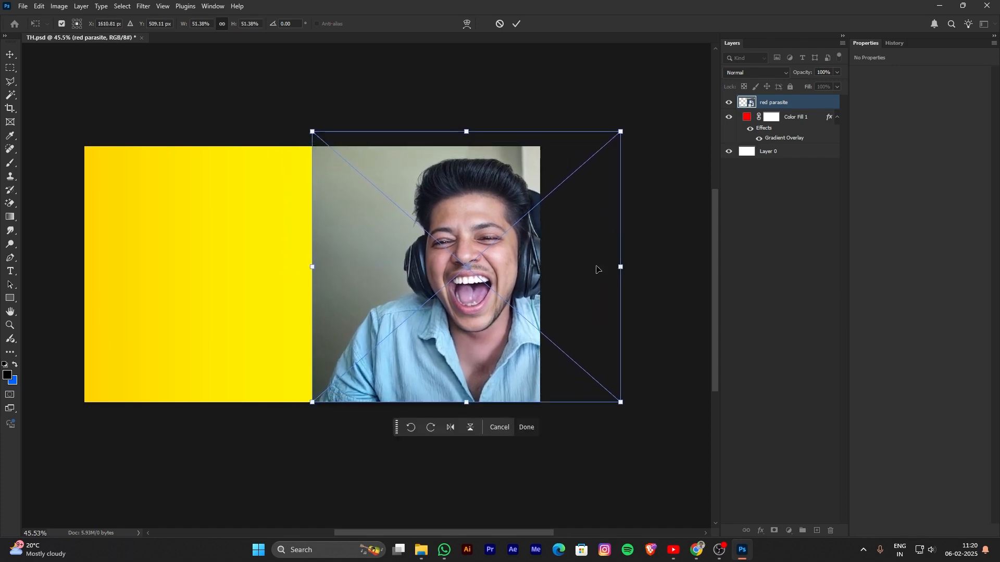
drag(621, 132, 631, 123)
drag(562, 242, 564, 241)
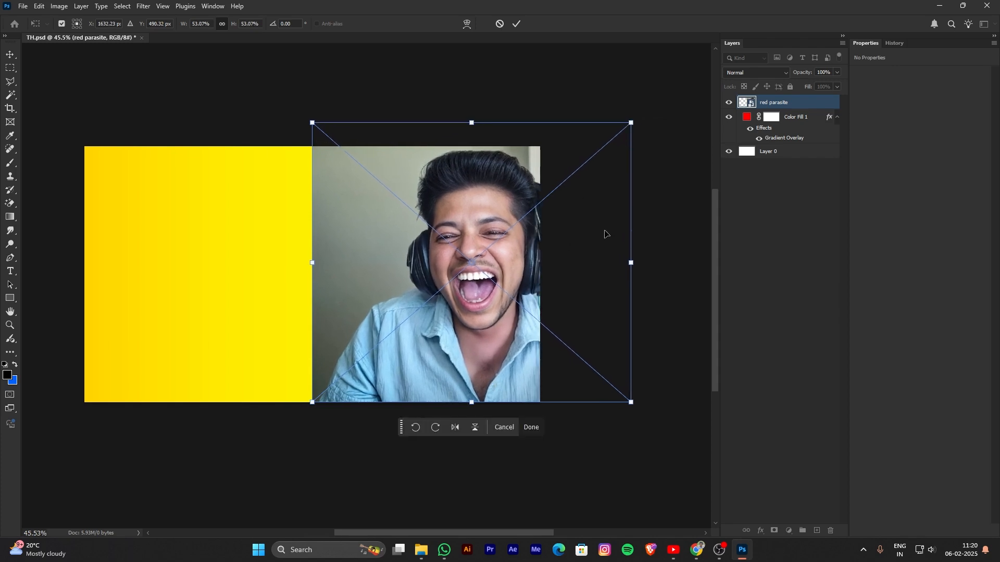
drag(558, 316, 558, 316)
drag(561, 314, 543, 314)
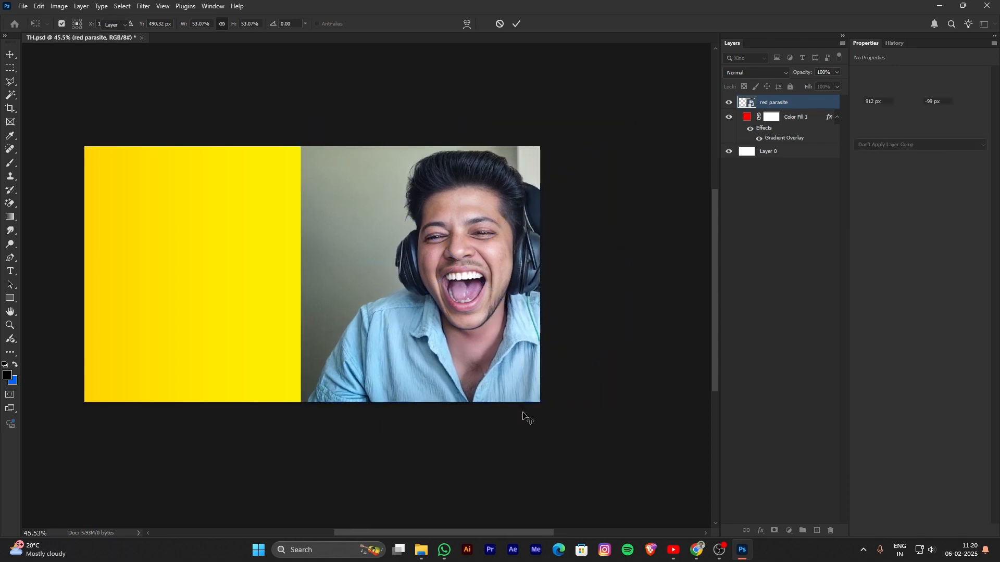
click(521, 427)
Reposition the contextual task bar above the canvas, clear of the photo.
scroll(424, 444, up, 2)
scroll(470, 333, down, 2)
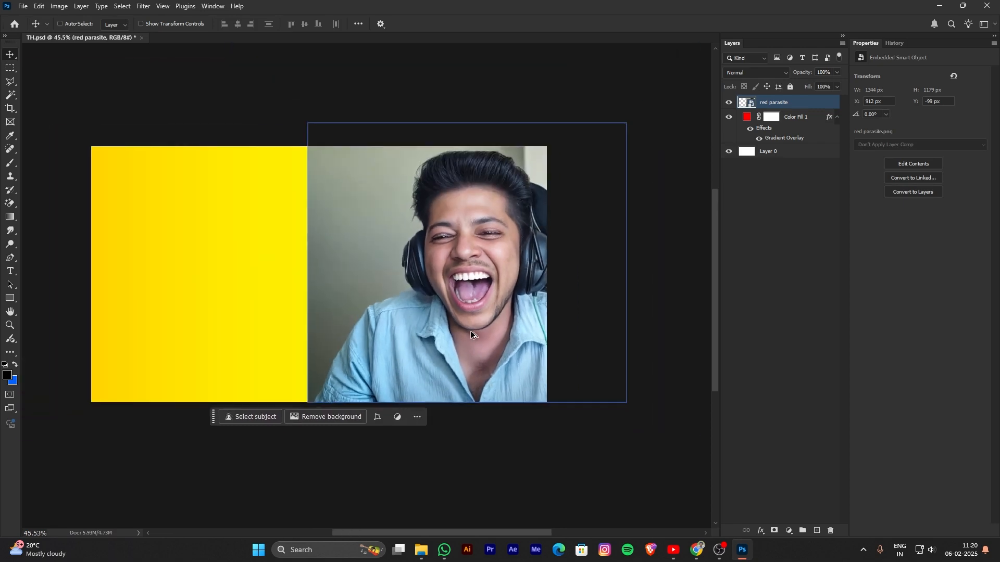
drag(215, 410, 308, 99)
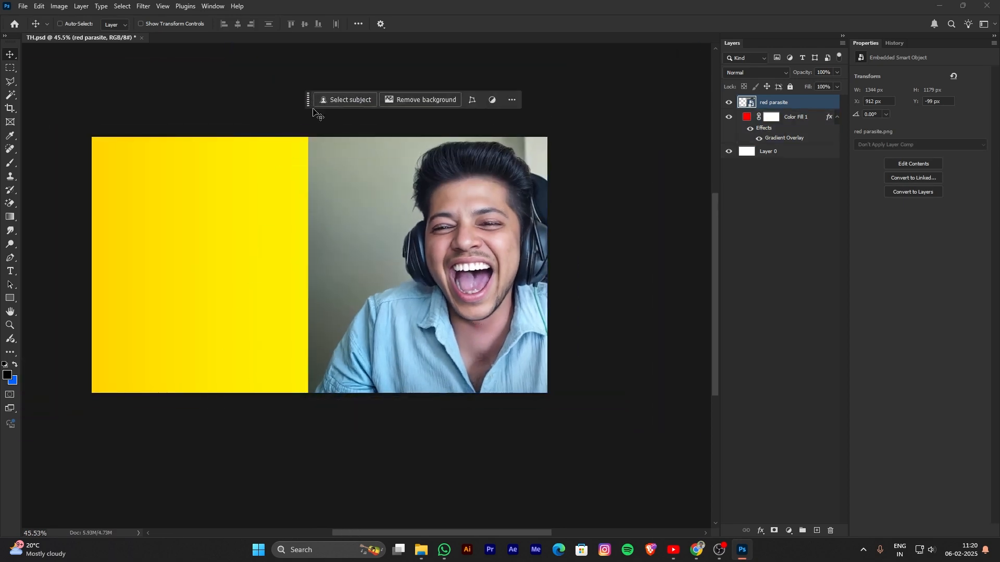
scroll(425, 340, up, 4)
scroll(428, 333, down, 4)
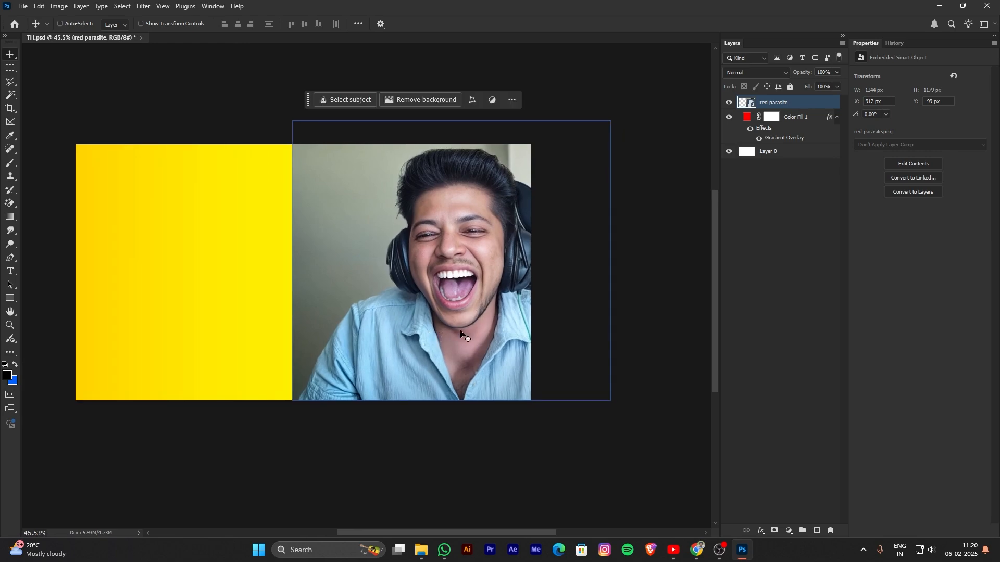
scroll(510, 240, up, 5)
drag(509, 210, 516, 298)
scroll(514, 272, down, 4)
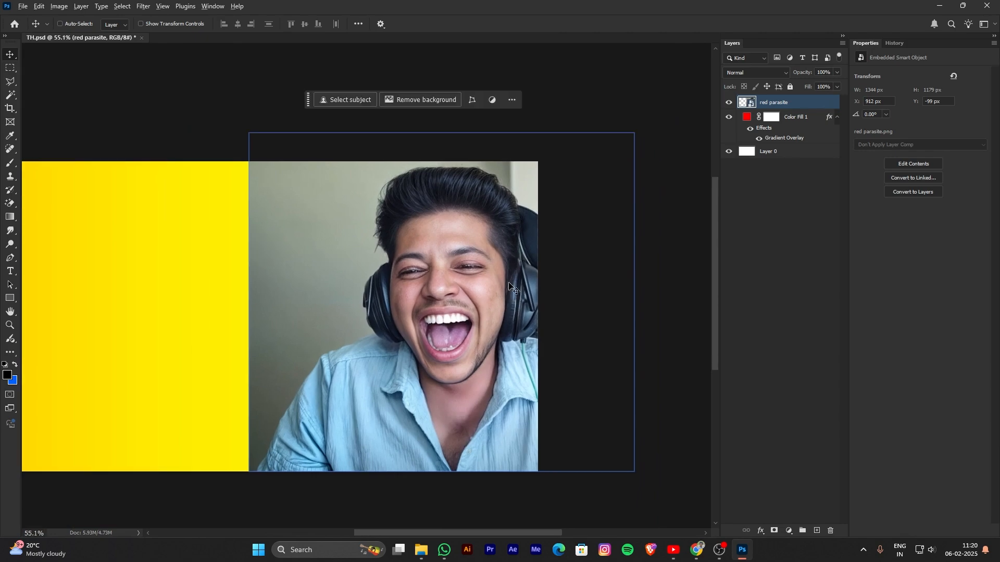
scroll(516, 299, down, 2)
drag(433, 350, 440, 347)
scroll(442, 347, down, 1)
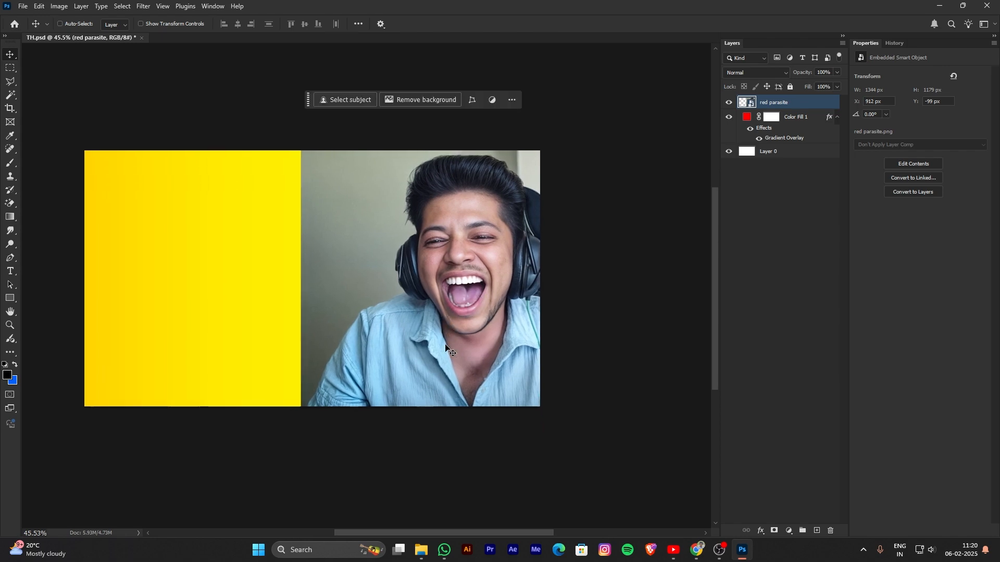
drag(445, 344, 445, 356)
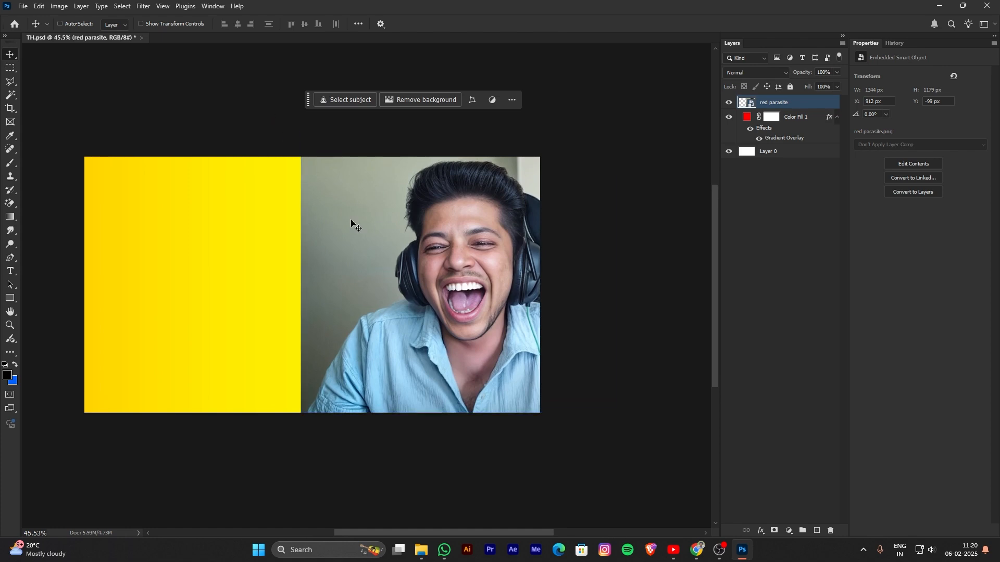
drag(419, 274, 416, 272)
Move the contextual task bar clear of the photo and select the person in the red parasite photo with Select Subject.
drag(305, 97, 376, 82)
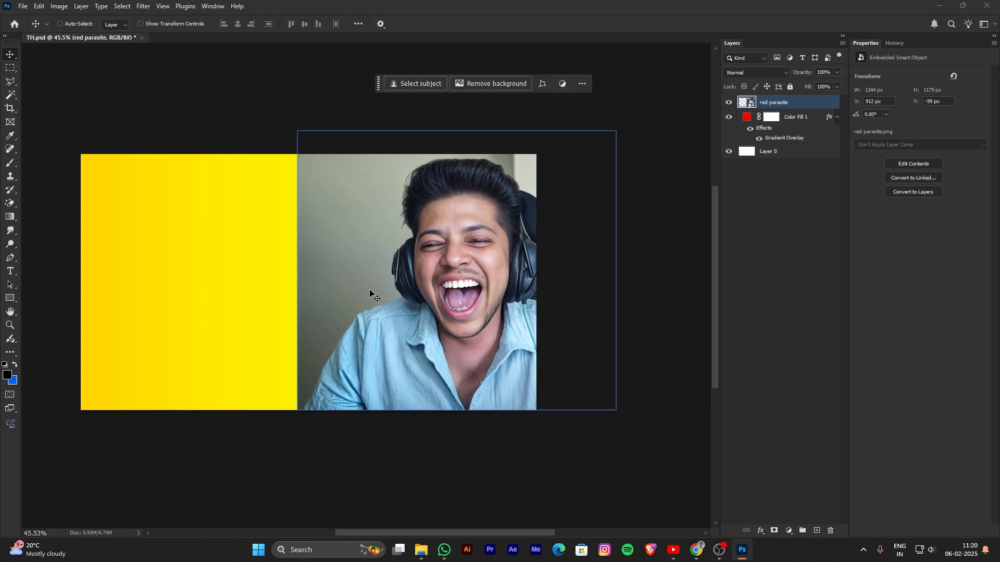
scroll(433, 225, up, 5)
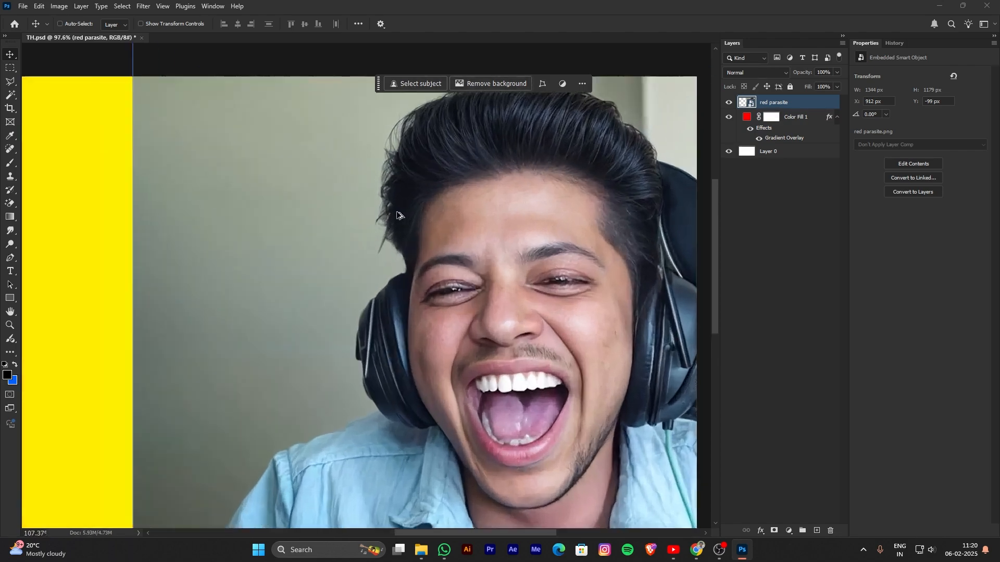
scroll(412, 239, down, 5)
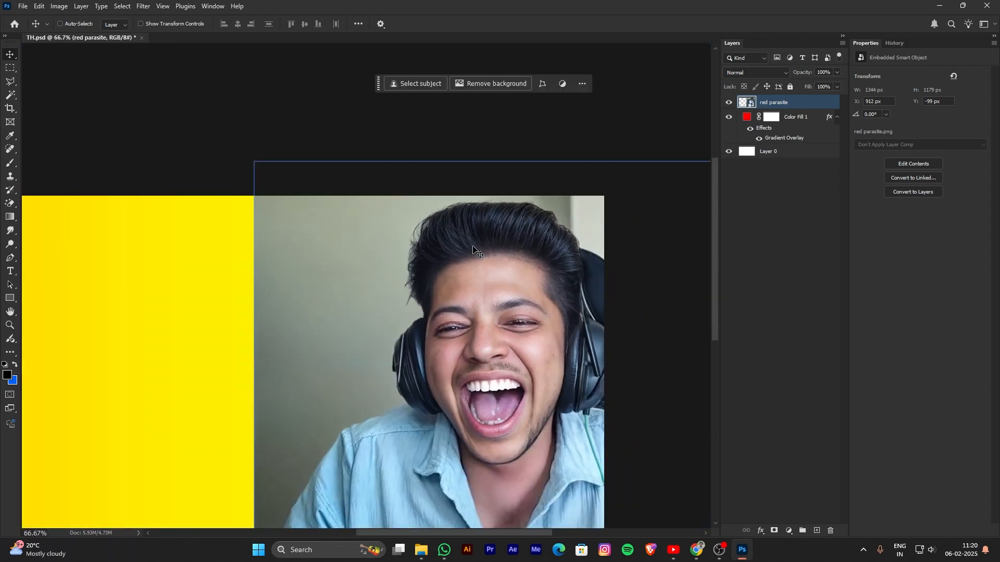
drag(438, 452, 448, 353)
scroll(519, 328, down, 3)
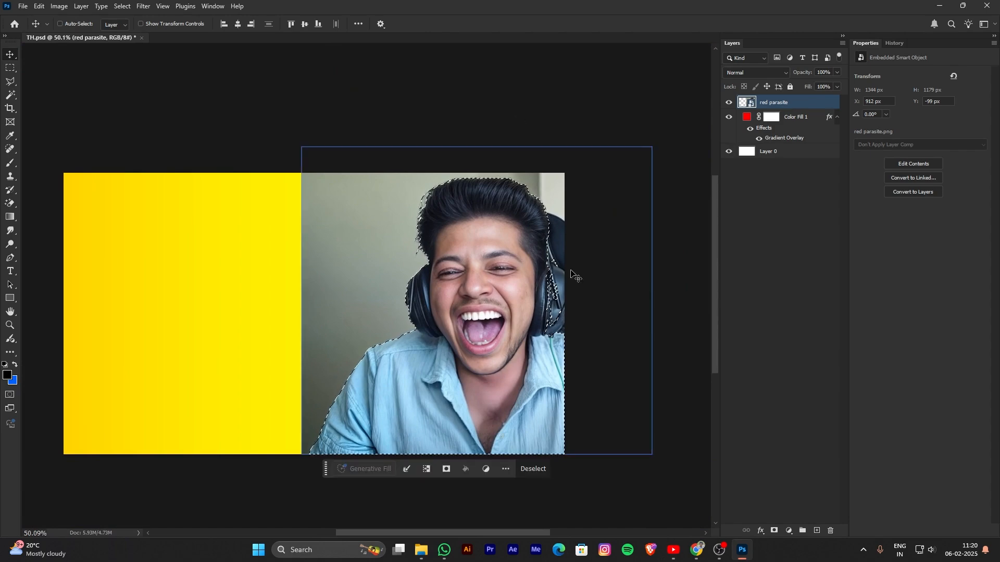
Check the selection edge around the chair and headphones, and switch to the Quick Selection Tool.
scroll(573, 290, up, 5)
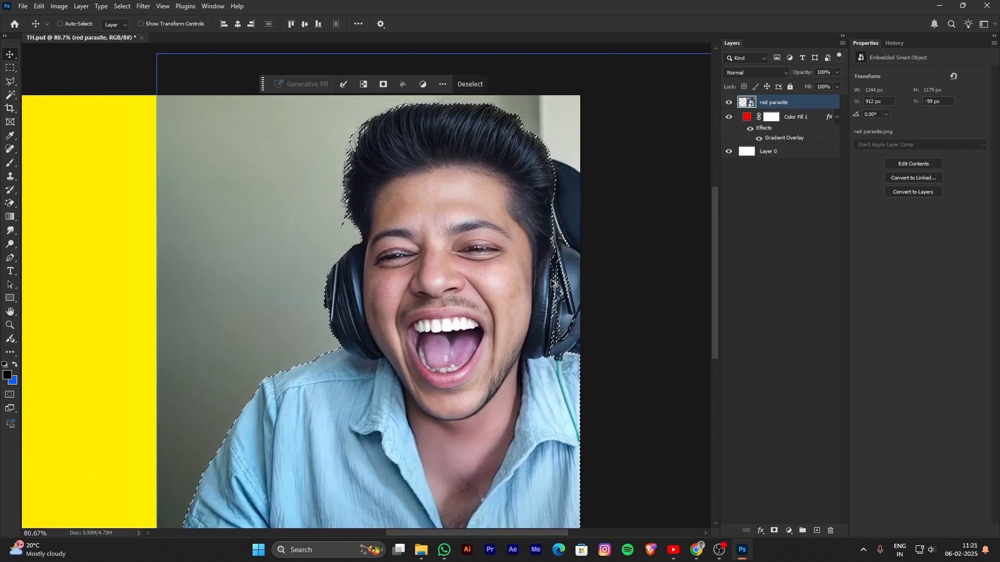
scroll(541, 336, up, 3)
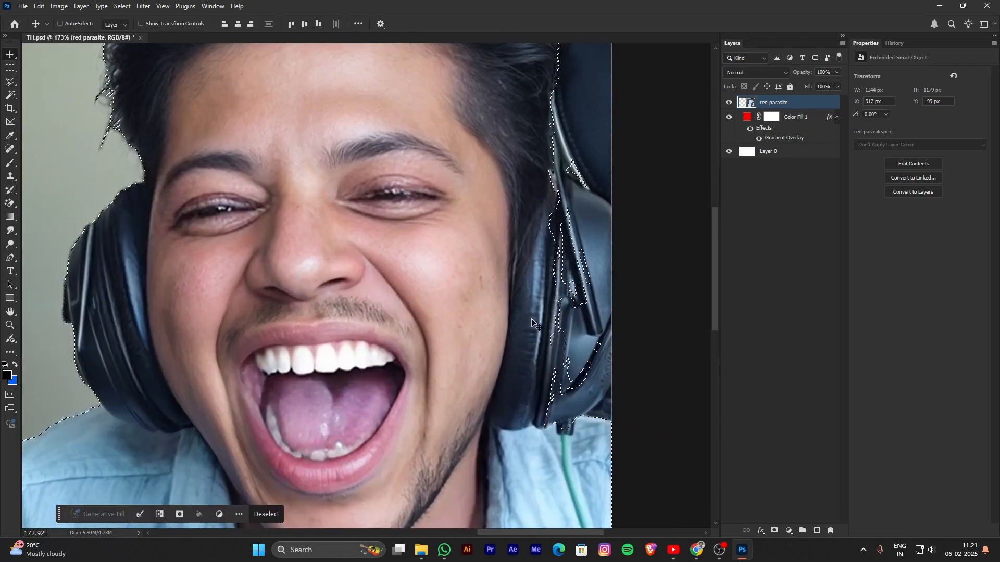
scroll(579, 338, down, 8)
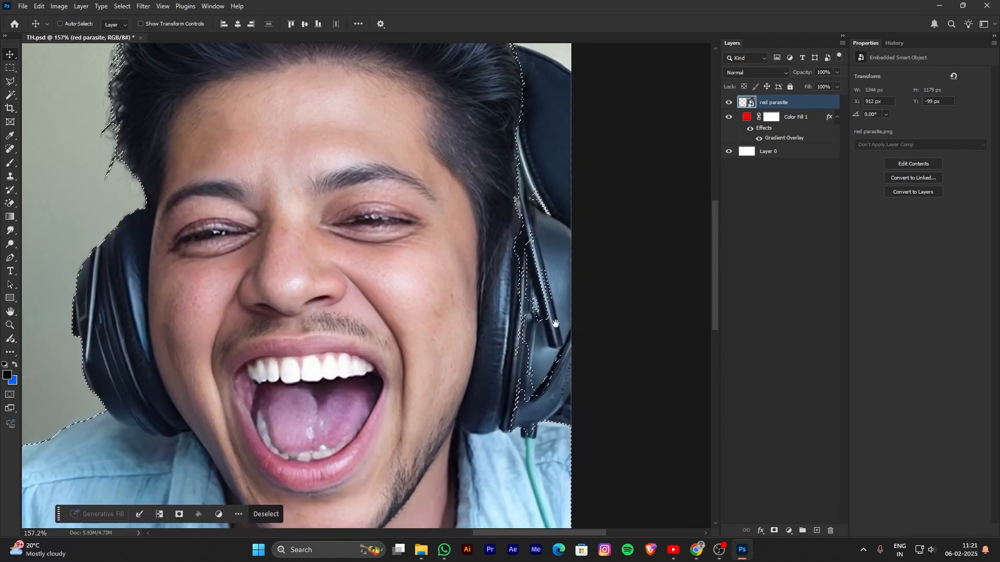
scroll(560, 306, up, 5)
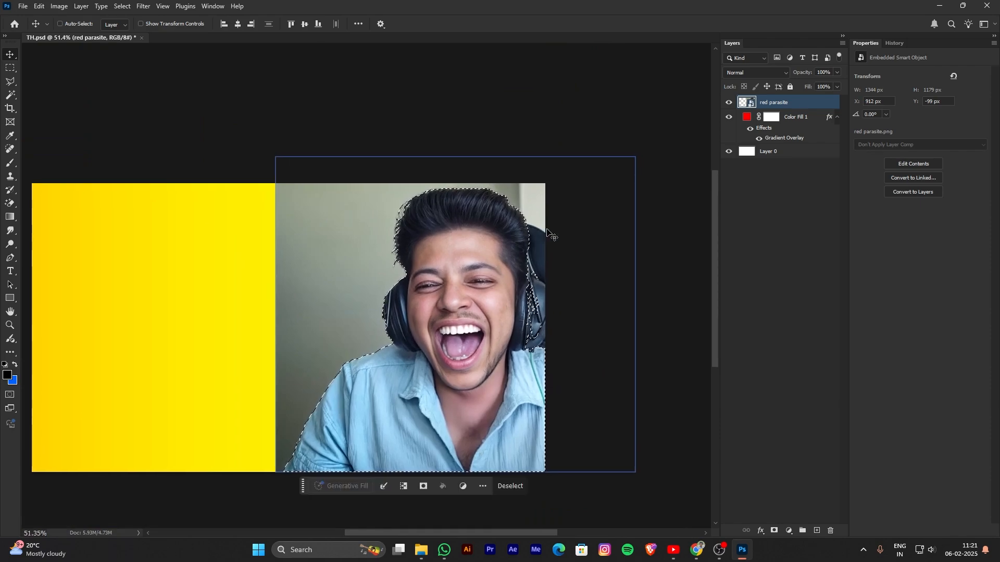
scroll(600, 281, up, 3)
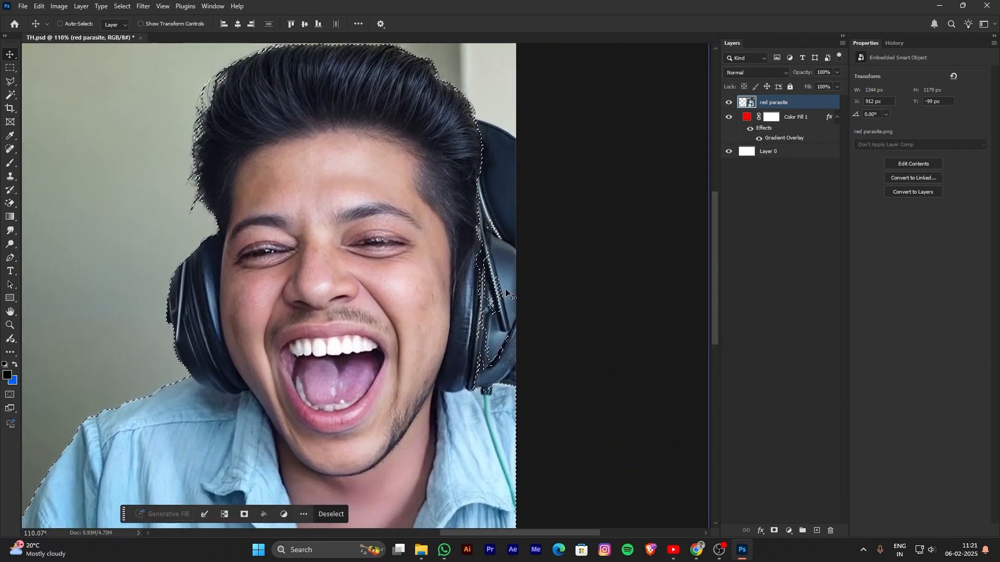
scroll(500, 281, down, 3)
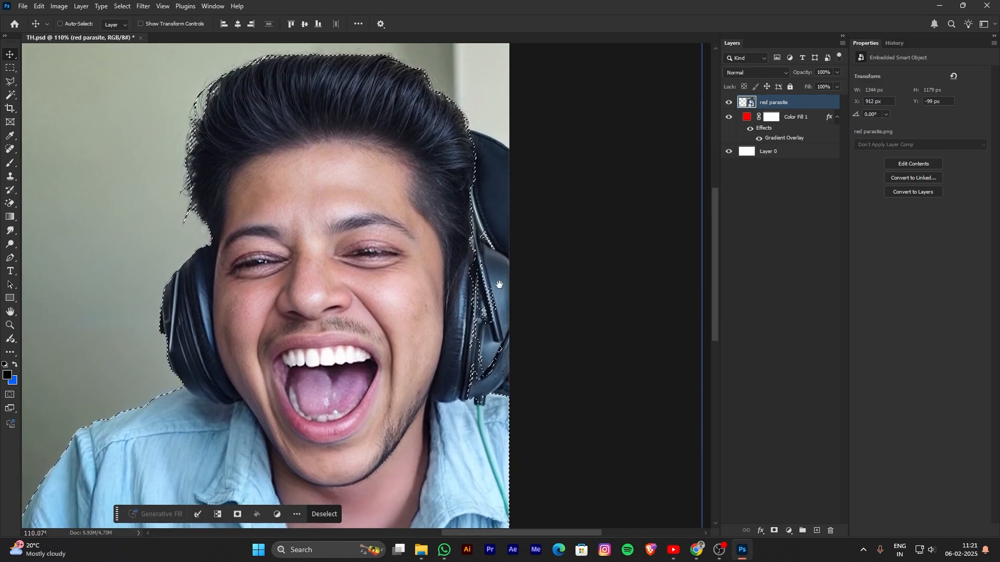
click(10, 95)
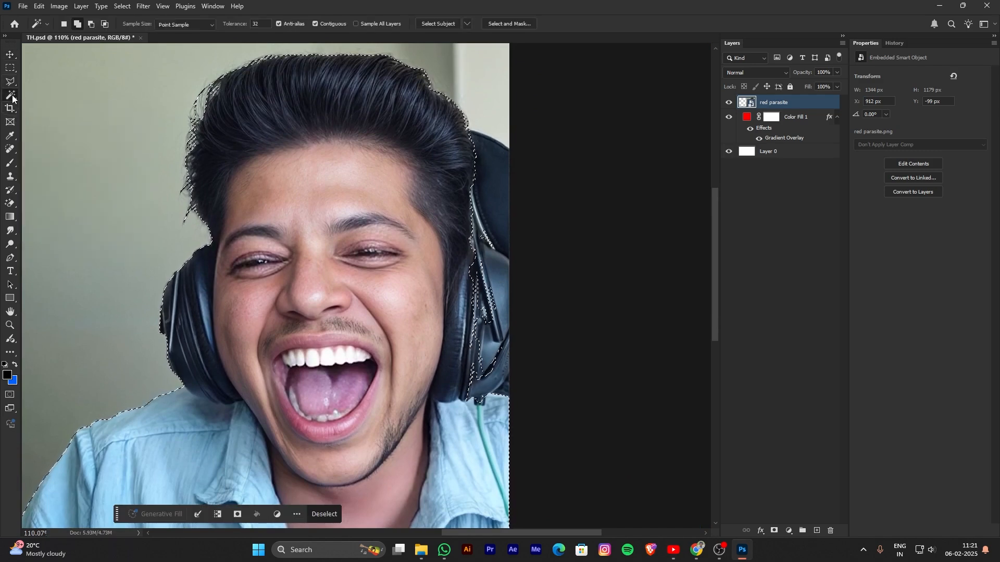
right_click(11, 95)
click(12, 97)
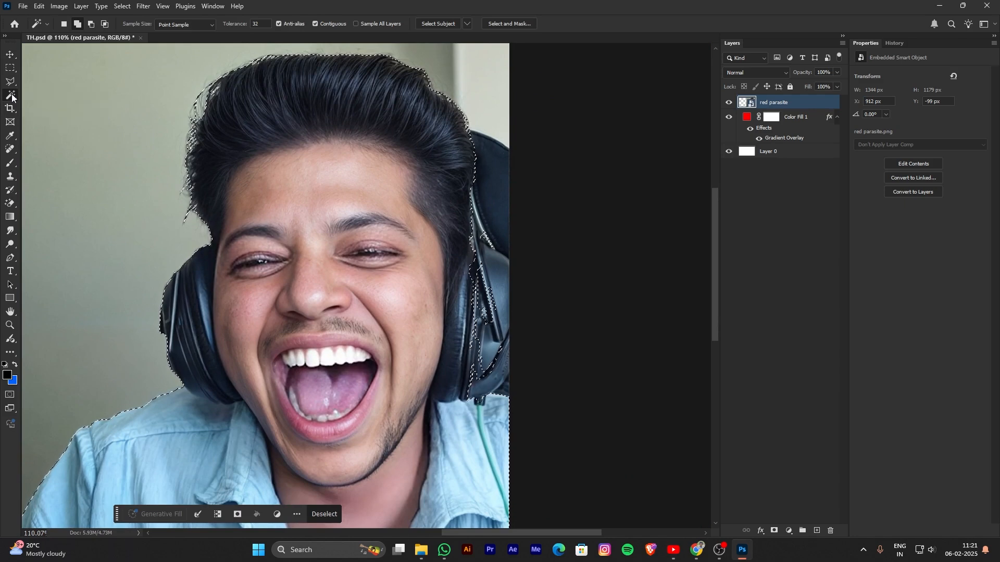
right_click(12, 97)
click(13, 97)
right_click(14, 96)
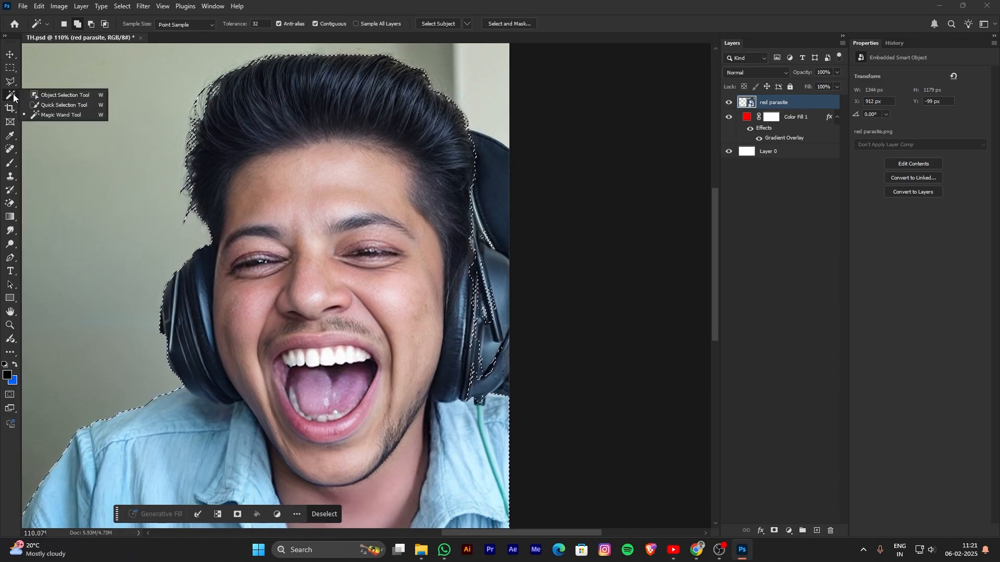
click(76, 105)
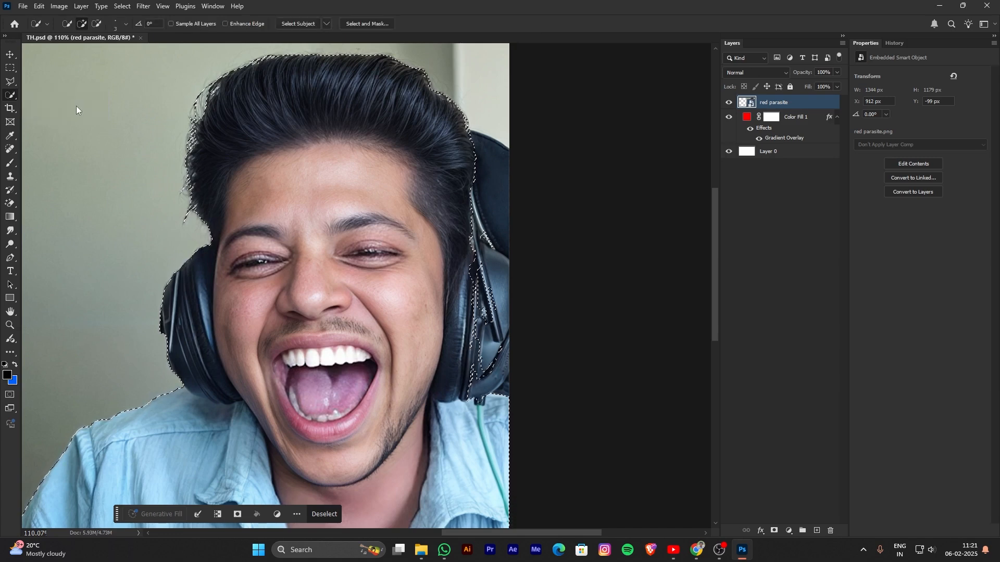
drag(418, 182, 408, 227)
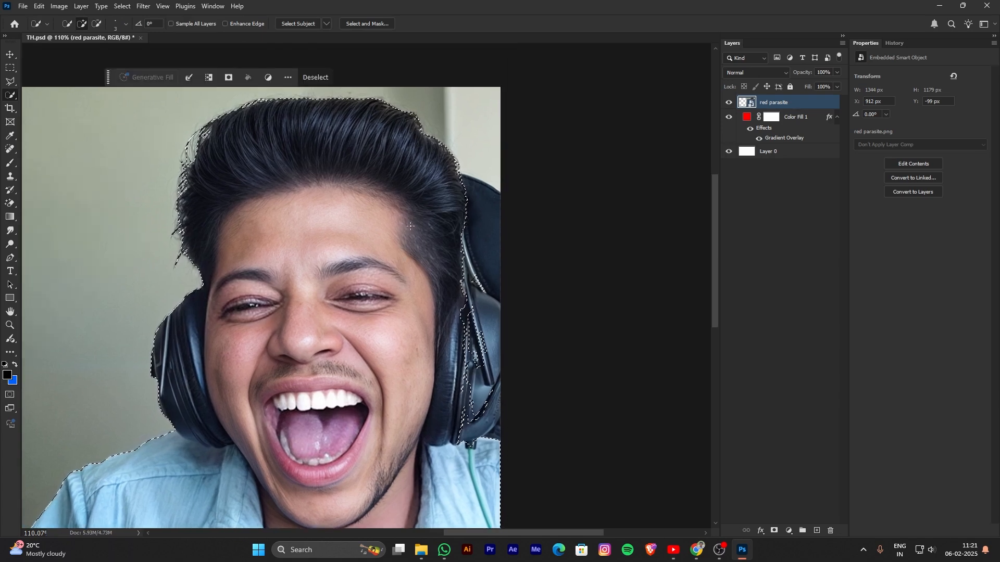
scroll(449, 215, up, 2)
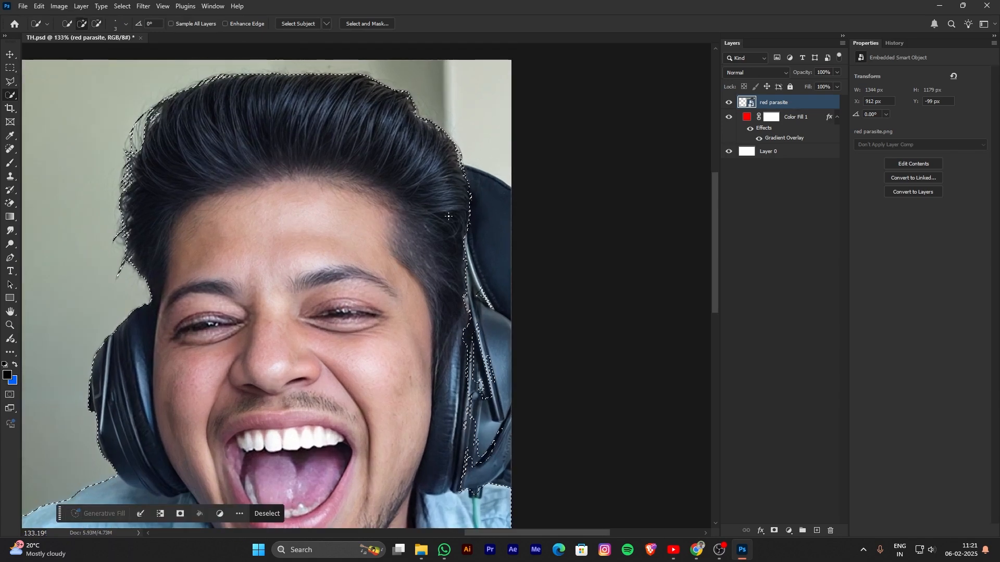
right_click(404, 193)
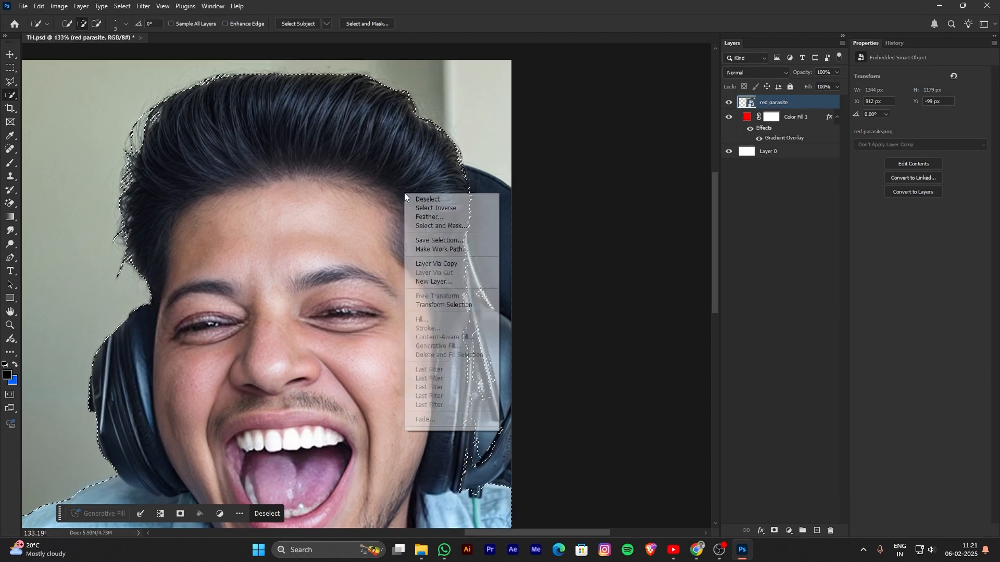
click(398, 188)
drag(406, 191, 395, 189)
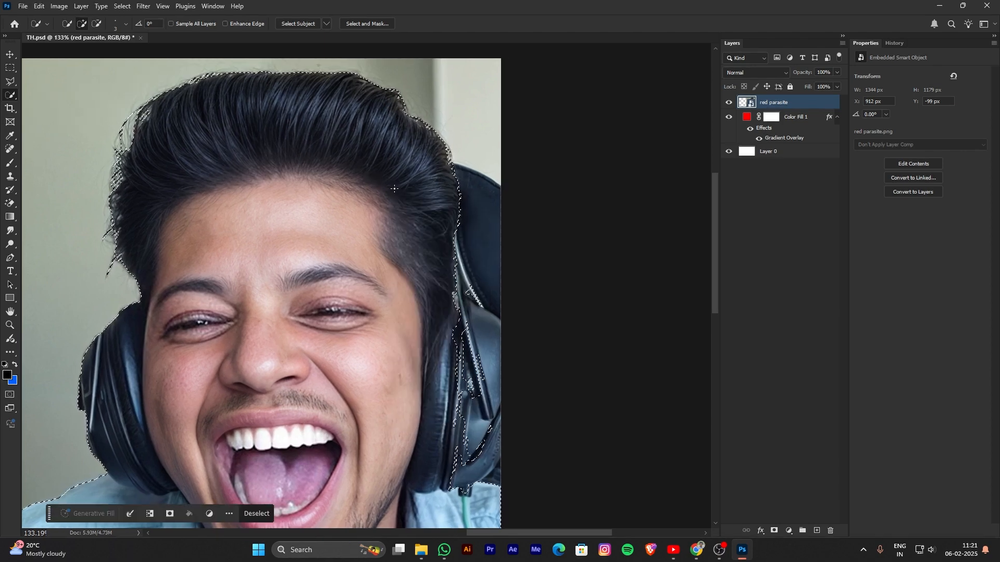
Set the Quick Selection brush size to 30 and add the chair and headphone at the canvas's right edge to the selection.
key(bracketright)
key(bracketright)
key(bracketright)
key(bracketright)
key(bracketright)
key(bracketright)
key(bracketright)
key(bracketright)
key(bracketright)
key(bracketright)
key(bracketright)
key(bracketright)
key(bracketright)
key(bracketright)
key(bracketright)
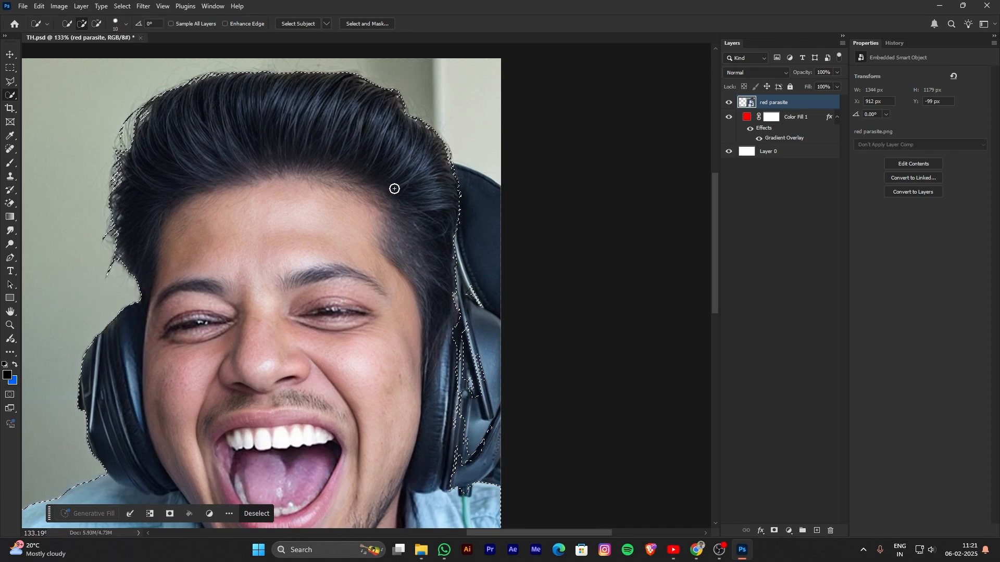
key(bracketleft)
key(bracketleft)
key(bracketleft)
key(bracketleft)
key(bracketleft)
key(bracketleft)
key(bracketleft)
key(bracketleft)
key(bracketleft)
mouse_move(448, 262)
mouse_down()
mouse_move(436, 255)
mouse_move(459, 257)
mouse_up()
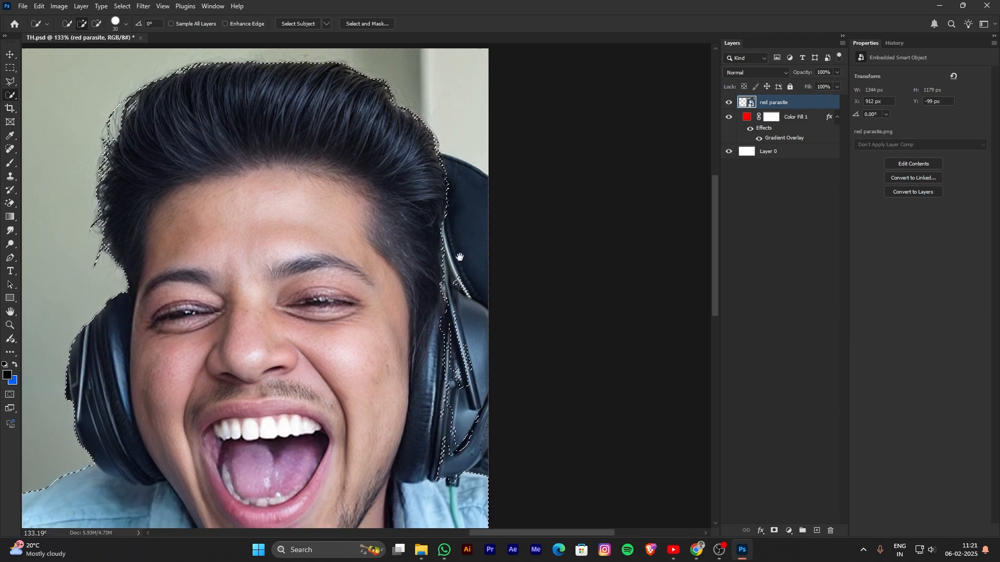
click(447, 178)
drag(459, 255, 449, 270)
mouse_move(452, 286)
mouse_down()
mouse_move(451, 265)
mouse_move(456, 334)
mouse_up()
drag(445, 395, 454, 320)
Examine the selection outline along the shirt sleeve, shoulder, hair and headphones for missed or extra areas.
scroll(460, 348, down, 2)
drag(377, 509, 478, 319)
scroll(133, 389, up, 6)
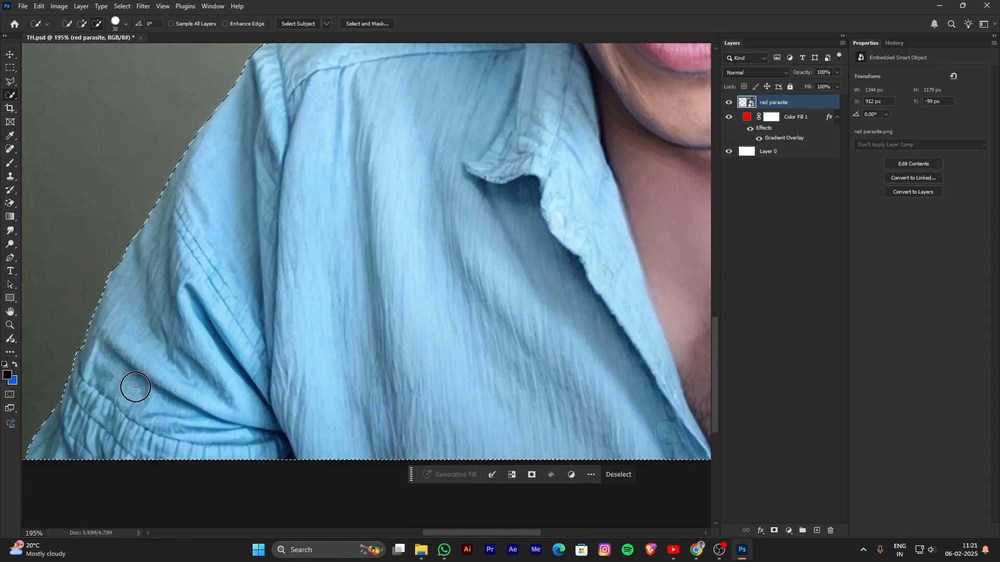
drag(220, 261, 221, 334)
drag(485, 96, 265, 531)
drag(273, 427, 299, 354)
drag(343, 247, 319, 385)
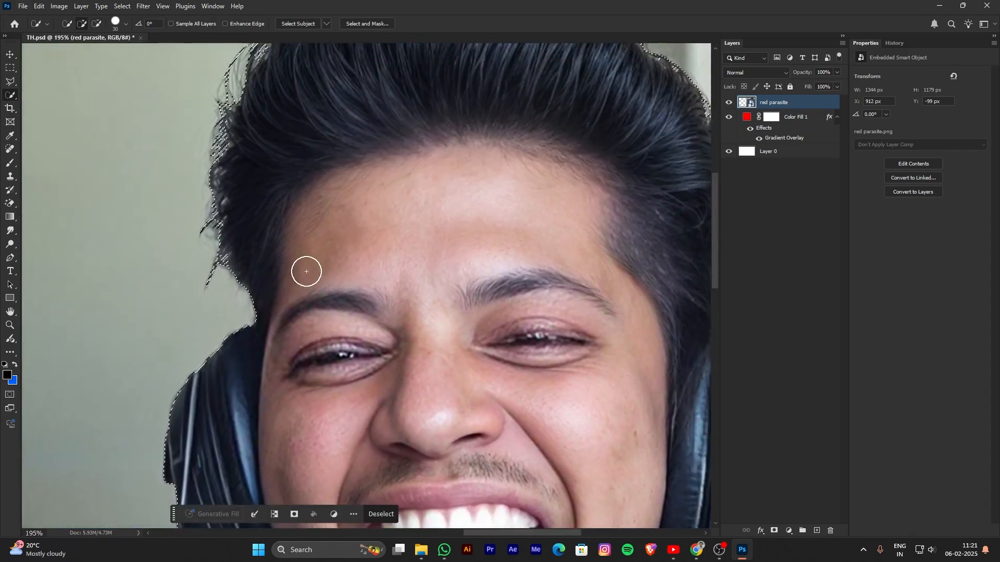
scroll(306, 259, down, 2)
drag(370, 210, 347, 342)
scroll(396, 279, down, 3)
drag(424, 384, 436, 305)
scroll(436, 305, down, 4)
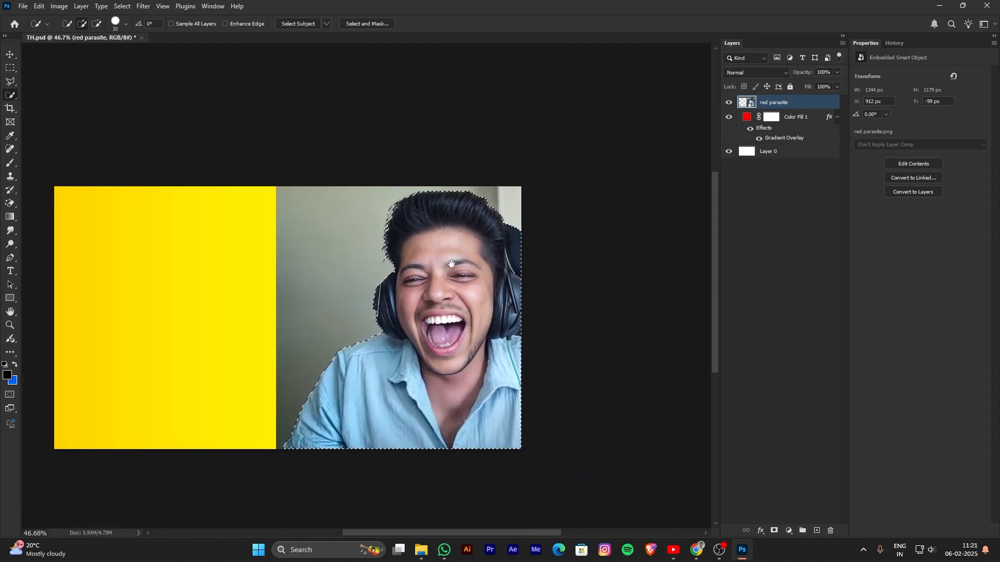
scroll(429, 208, up, 2)
scroll(429, 208, up, 3)
scroll(369, 243, up, 3)
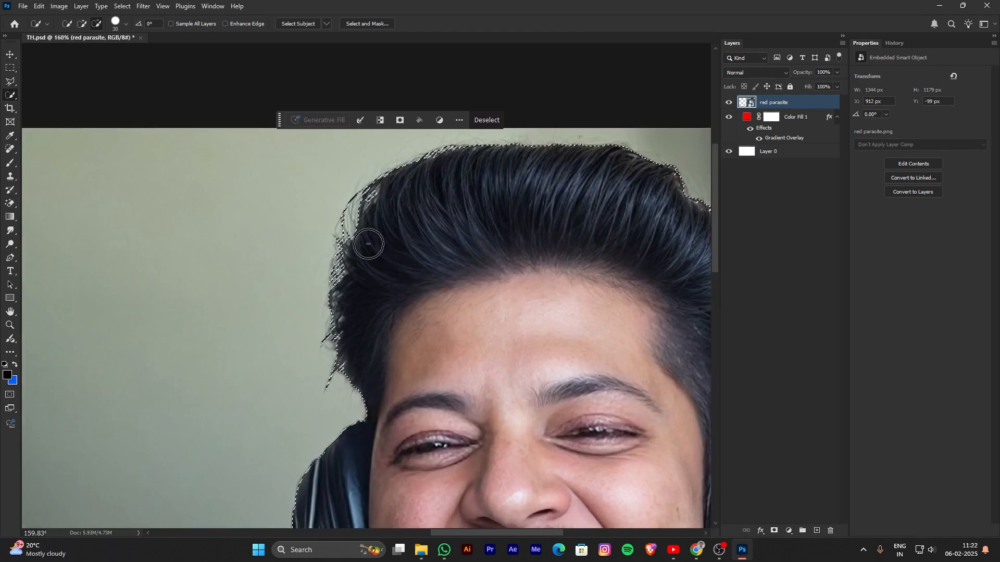
scroll(368, 243, down, 5)
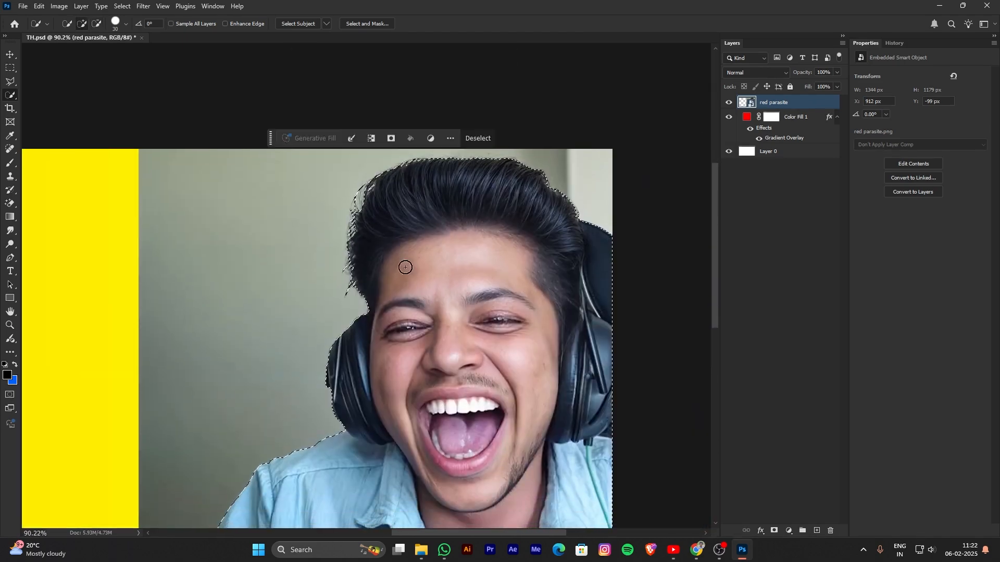
scroll(403, 263, down, 1)
drag(443, 350, 468, 323)
scroll(466, 282, down, 3)
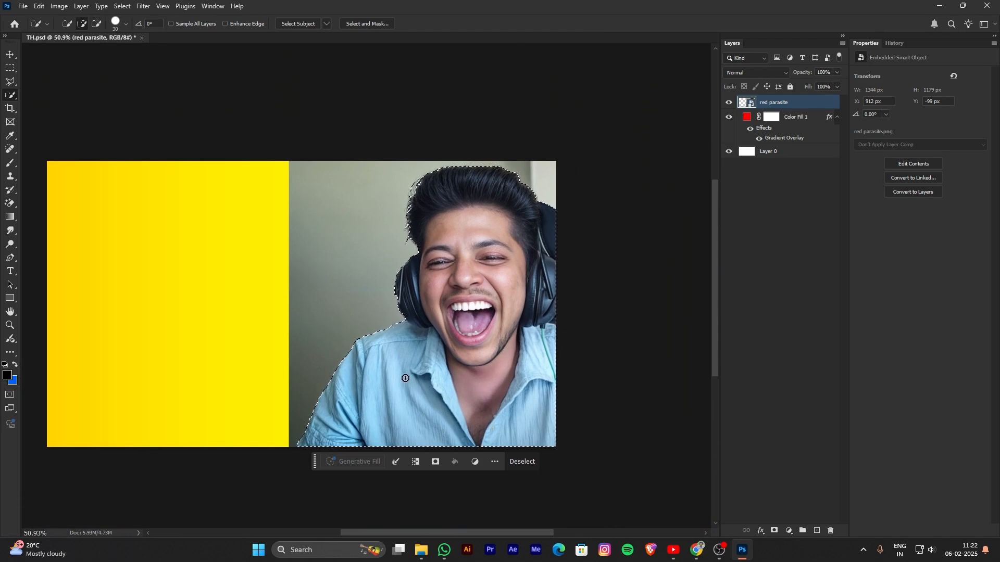
drag(410, 398, 415, 388)
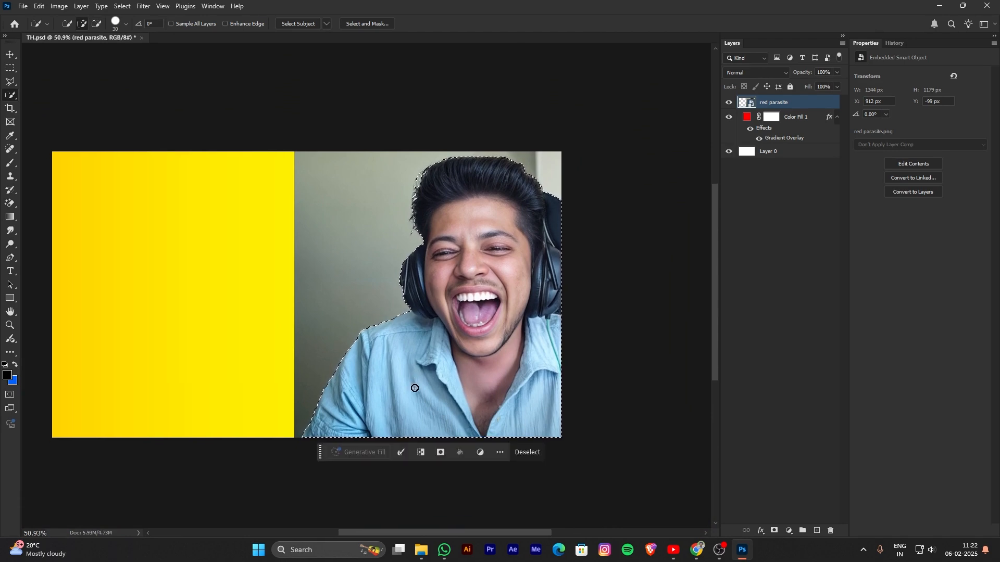
drag(419, 344, 430, 326)
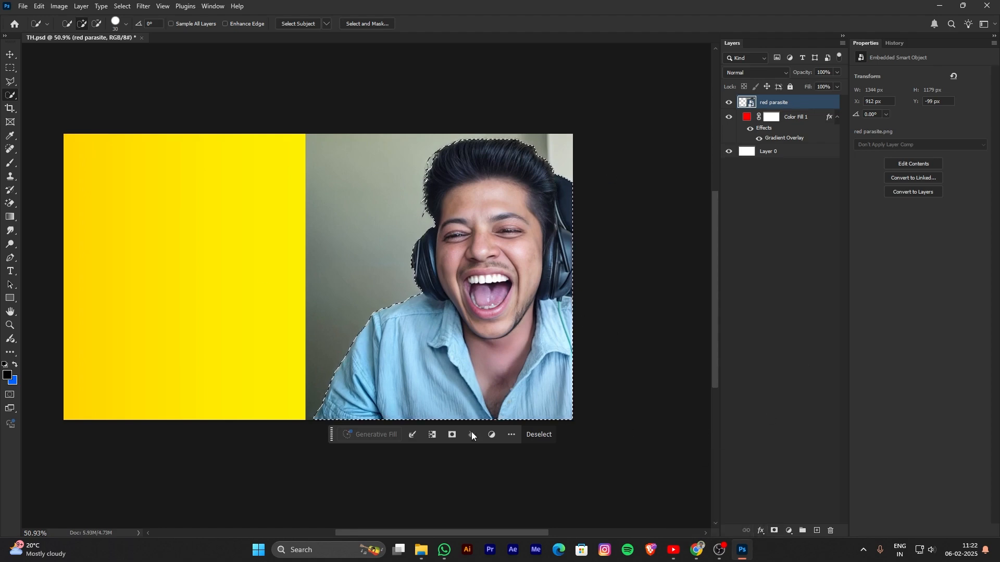
Add a layer mask to the red parasite layer from the selection, and move the contextual task bar above the canvas.
click(776, 531)
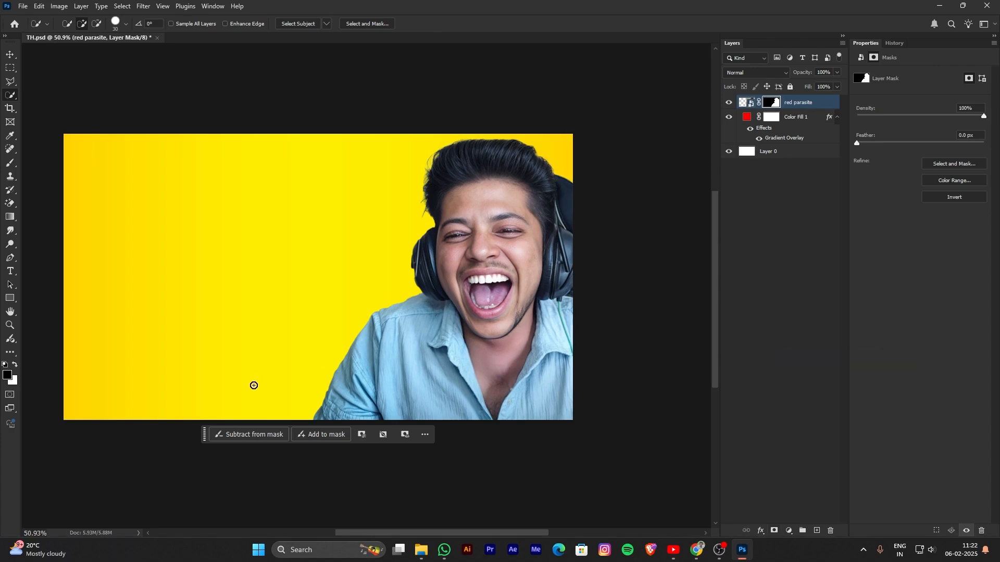
drag(206, 440, 373, 105)
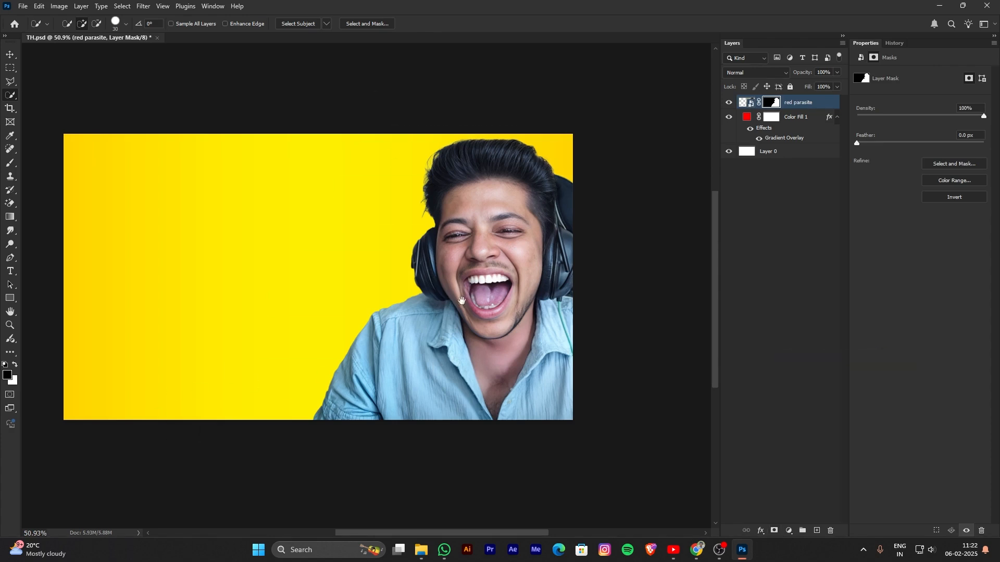
scroll(454, 292, up, 5)
scroll(453, 292, down, 5)
drag(453, 292, 459, 292)
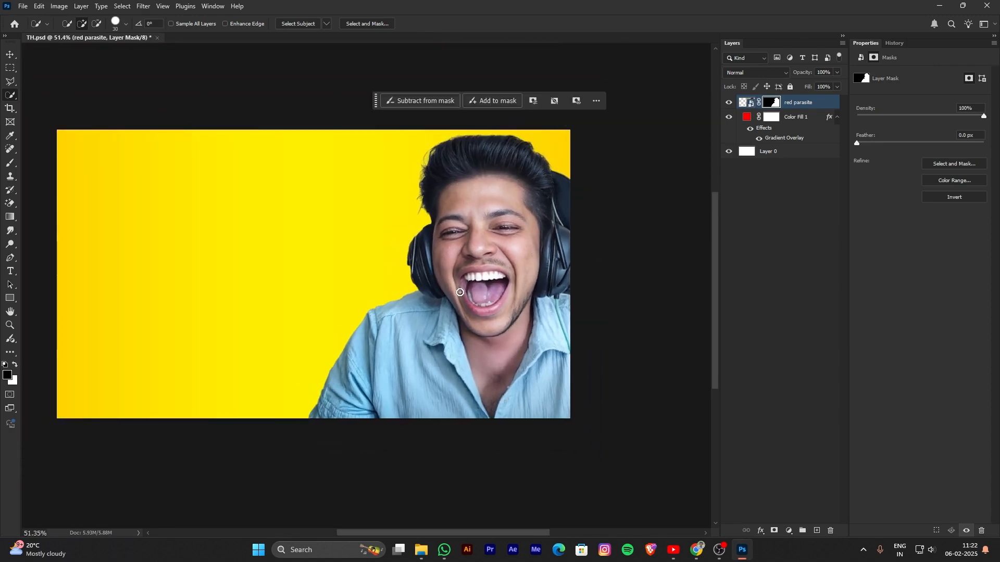
key(v)
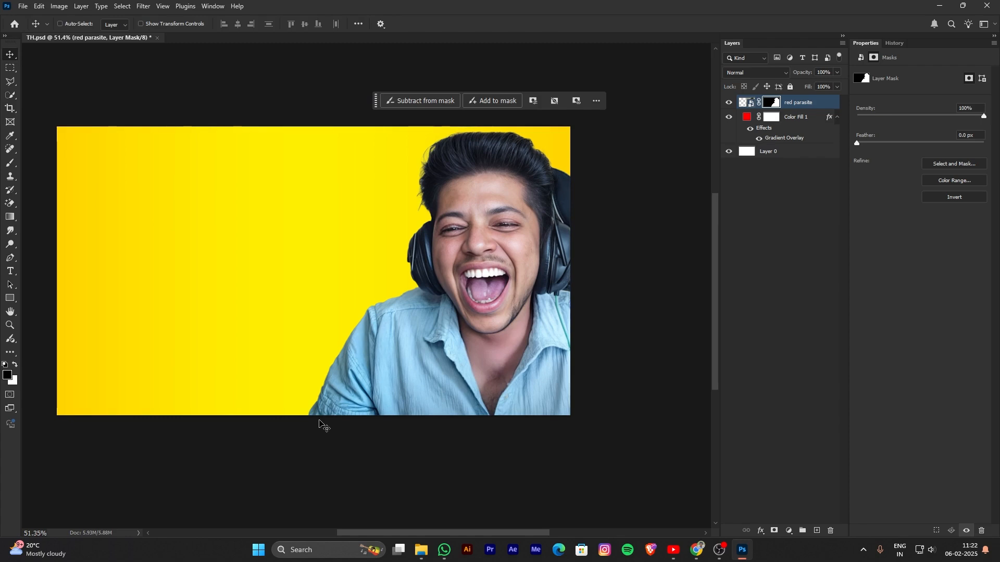
Draw a black rounded rectangle about 1307 × 663 px with 45 px corners directly above the Color Fill 1 layer, behind the photo.
drag(319, 421, 328, 421)
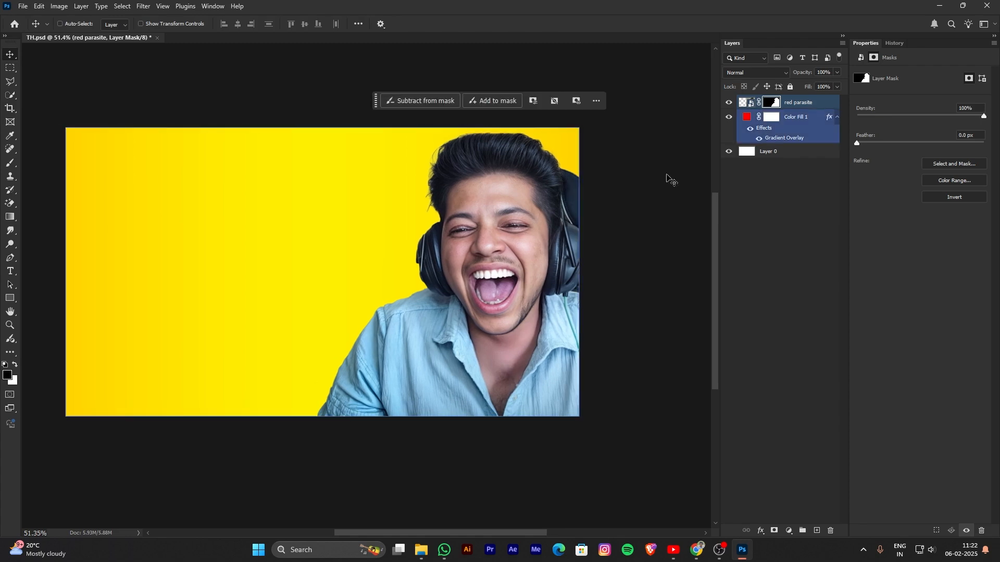
click(794, 118)
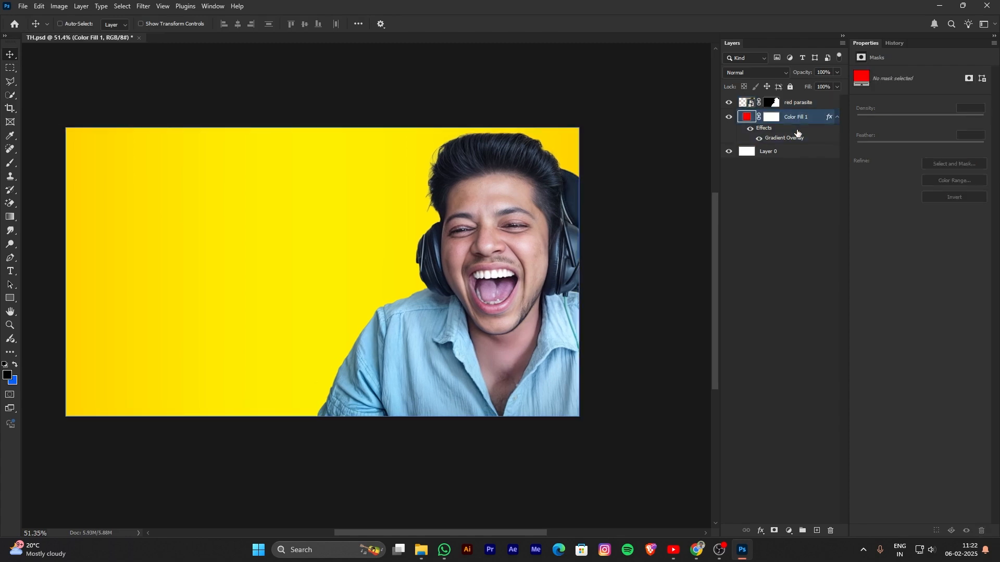
click(10, 299)
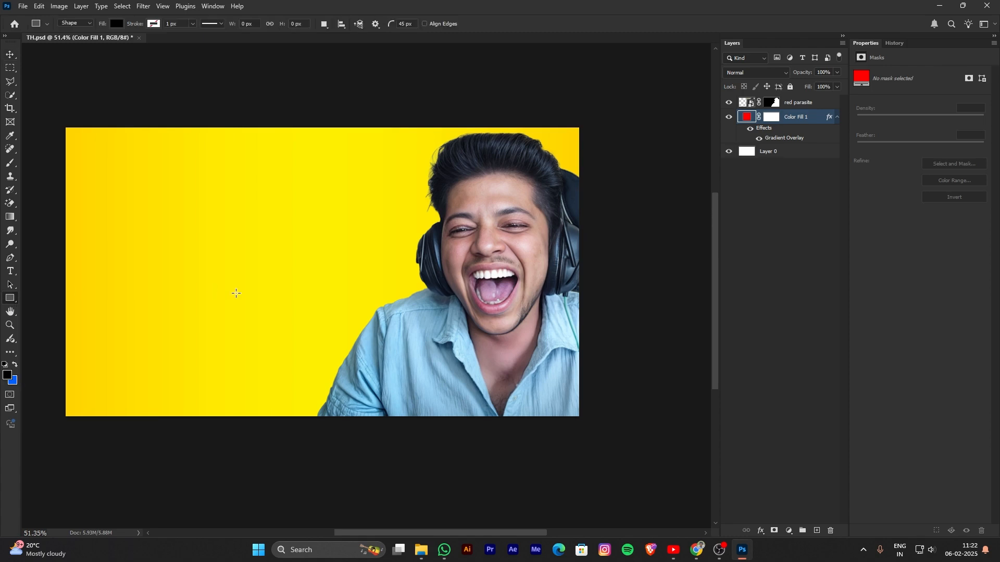
key(v)
scroll(284, 357, right, 1)
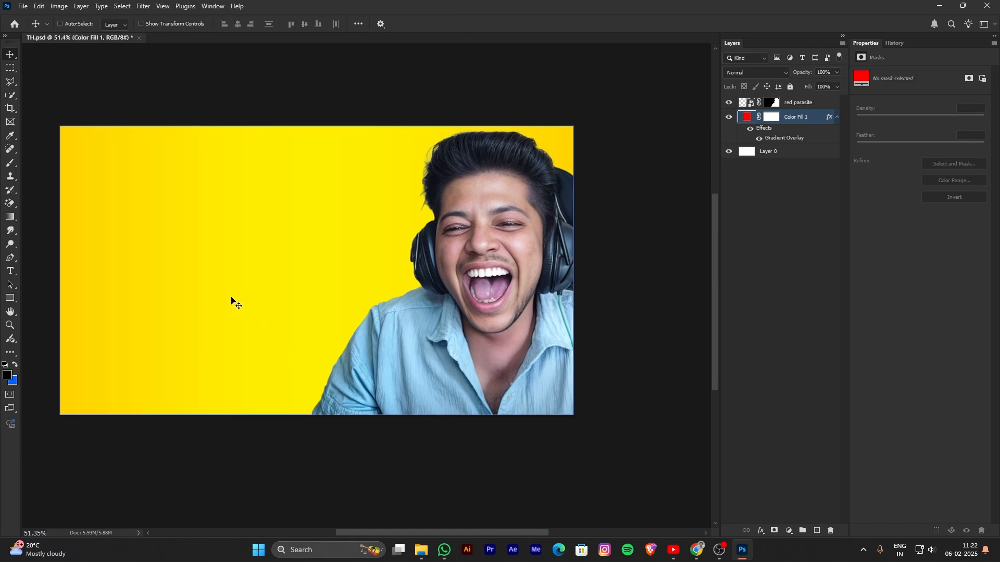
key(b)
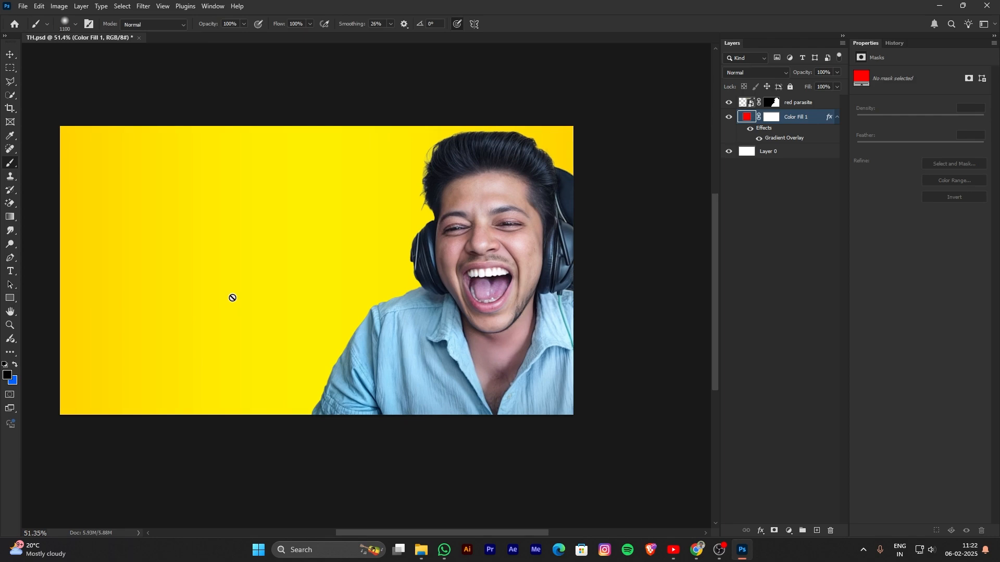
key(u)
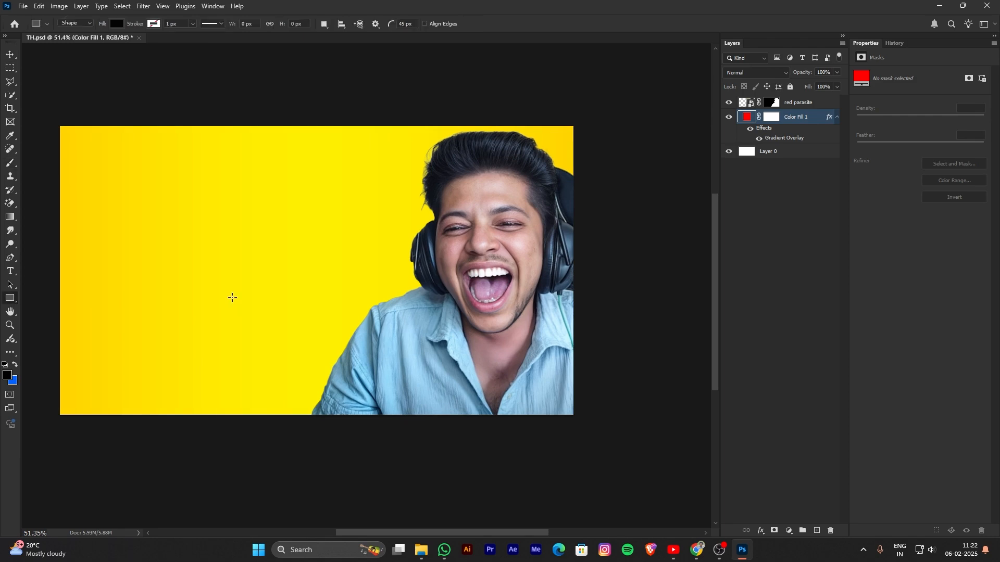
drag(393, 298, 416, 287)
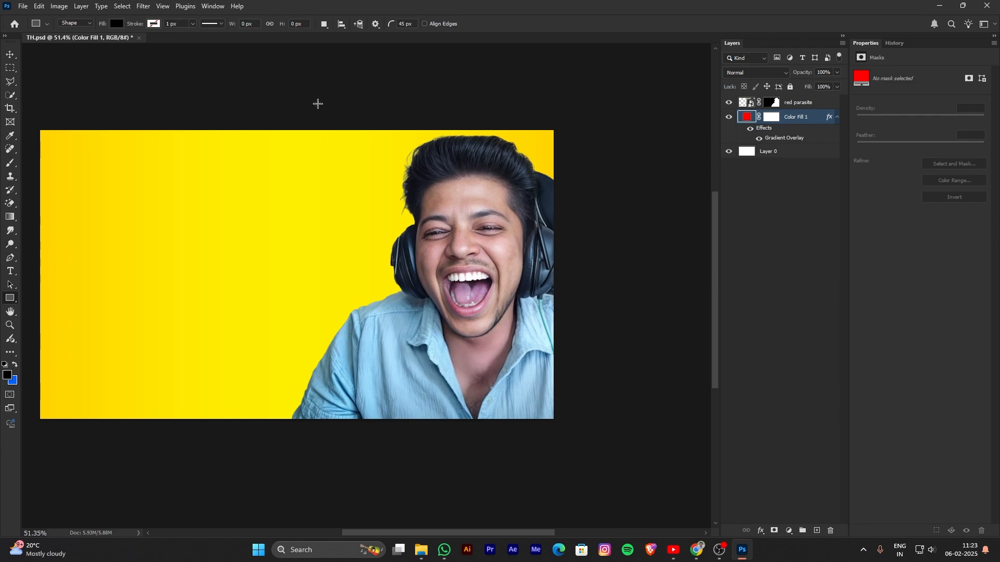
drag(95, 161, 444, 338)
drag(330, 257, 363, 264)
key(v)
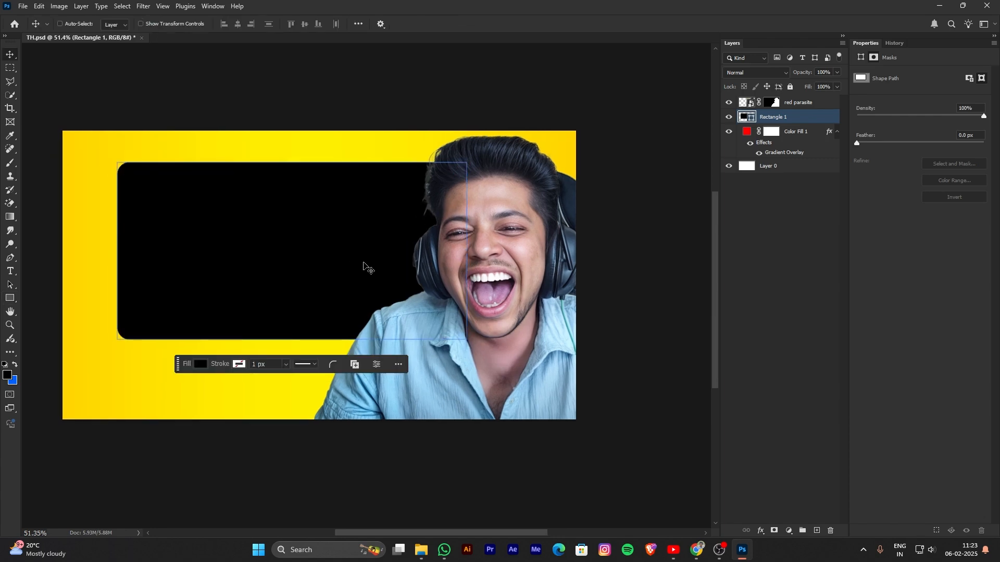
Move the contextual task bar above the canvas and keep the rectangle layer selected.
scroll(364, 264, up, 2)
scroll(364, 264, down, 2)
drag(178, 379, 395, 107)
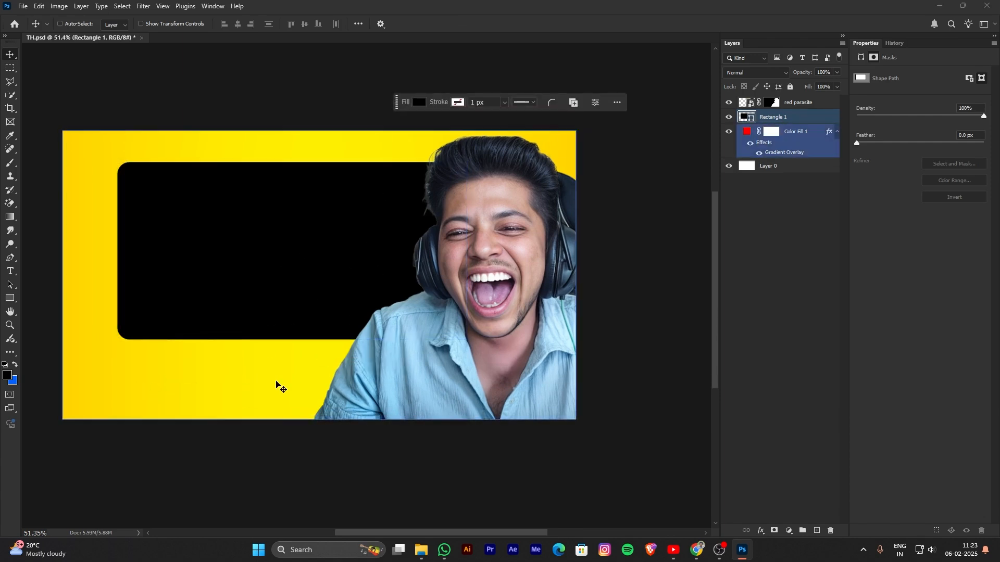
scroll(276, 381, up, 1)
scroll(276, 382, down, 1)
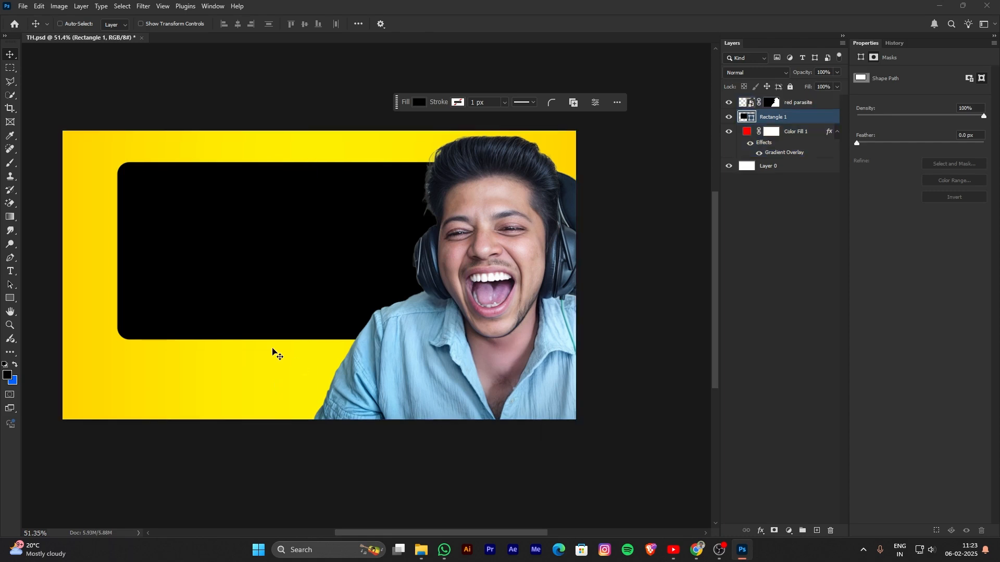
right_click(306, 291)
click(336, 297)
Switch to Chrome, search for "canva color wheel" in a new tab, and open Canva's color wheel page.
click(697, 550)
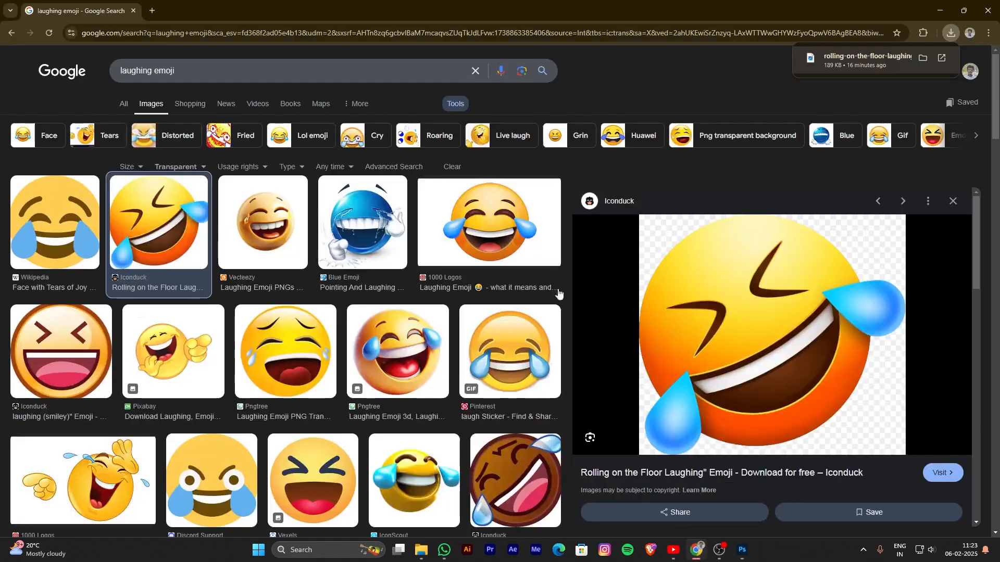
click(153, 13)
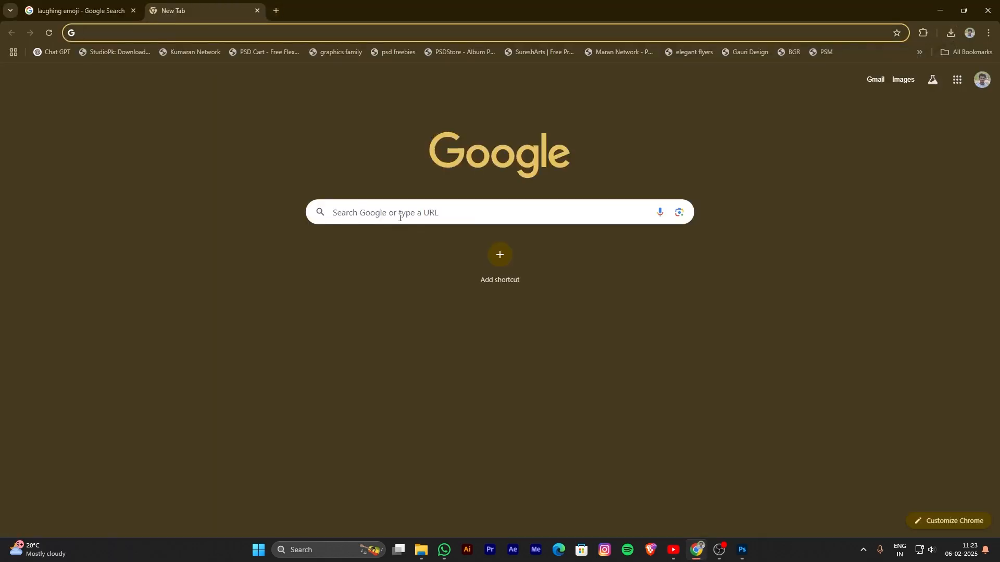
click(399, 217)
text(nav)
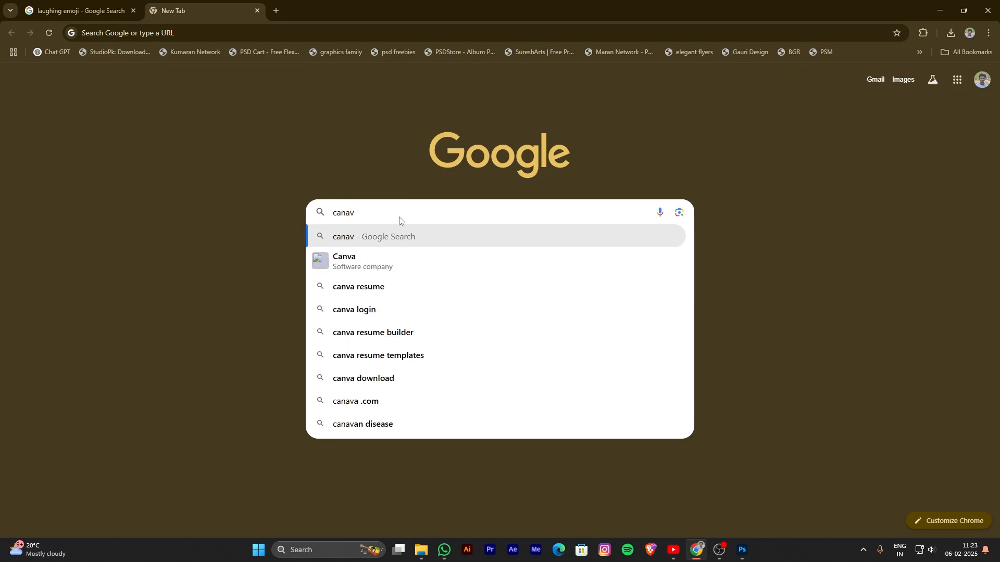
text( color)
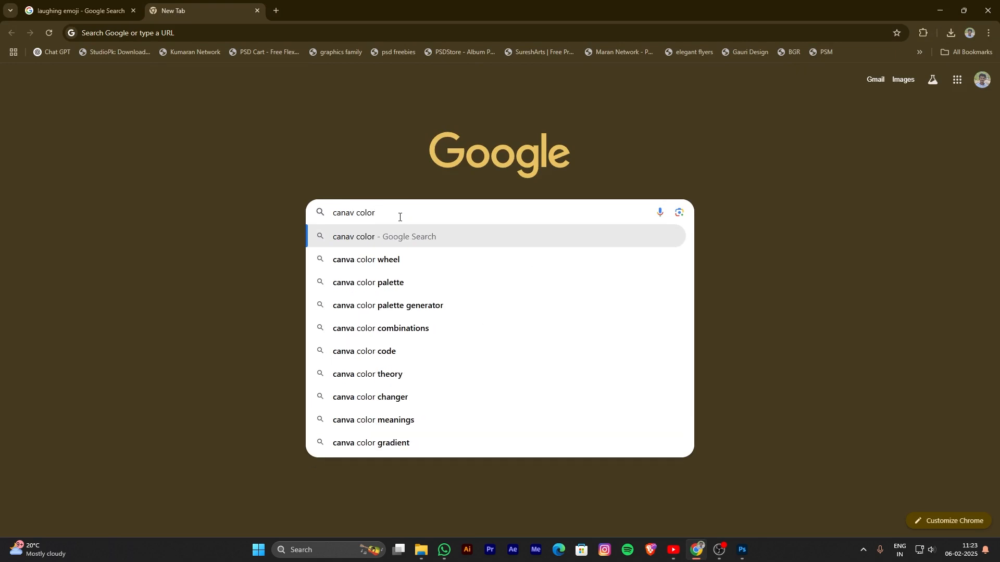
key(Down)
key(Return)
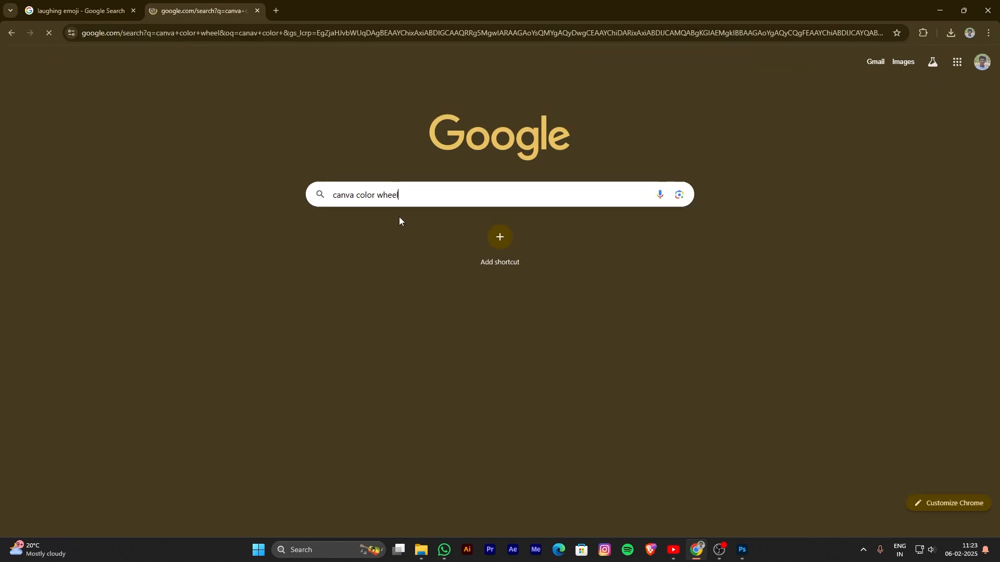
click(226, 155)
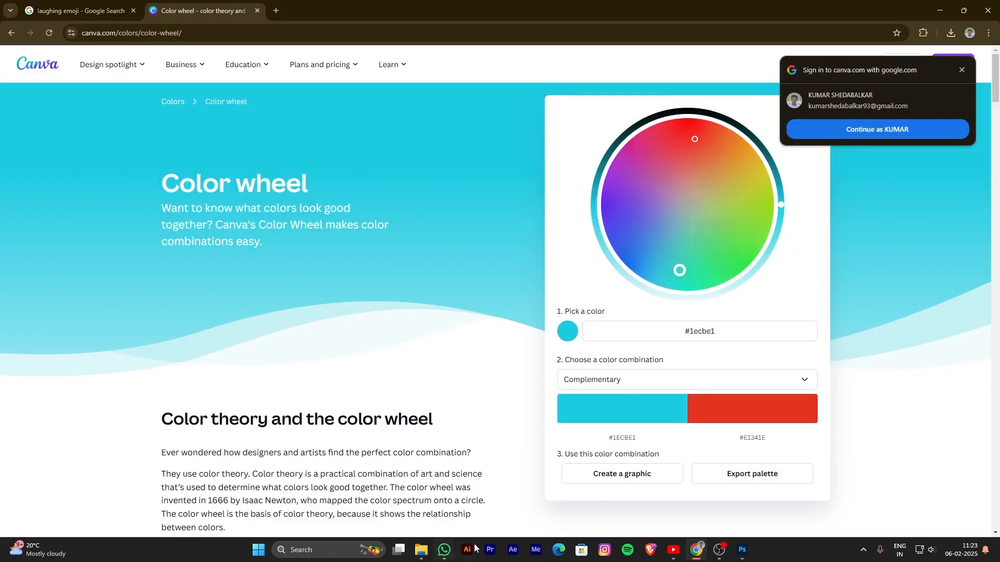
Switch to Photoshop, sample the yellow background below the rectangle with the Eyedropper, and copy its hex code ffeb00.
click(742, 550)
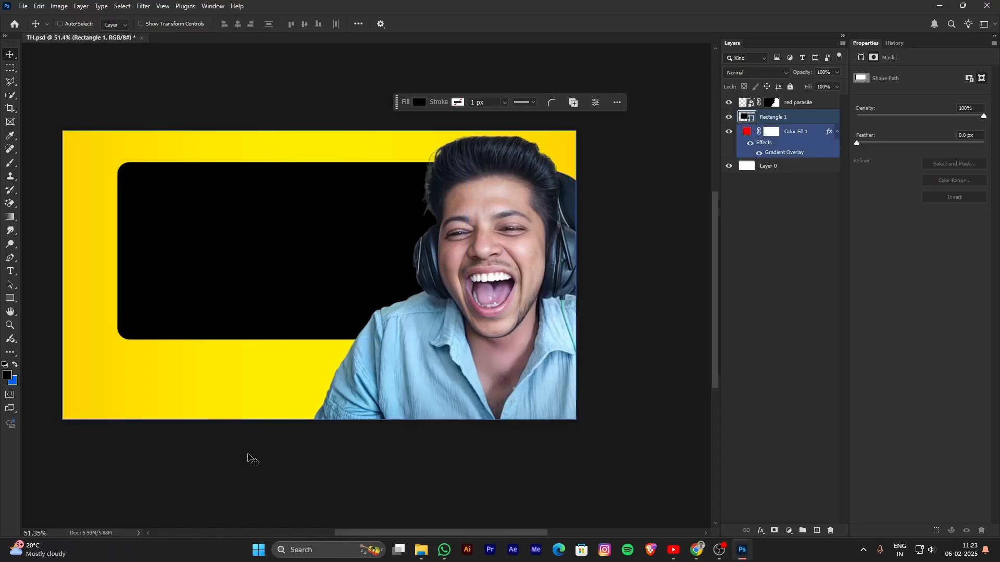
key(i)
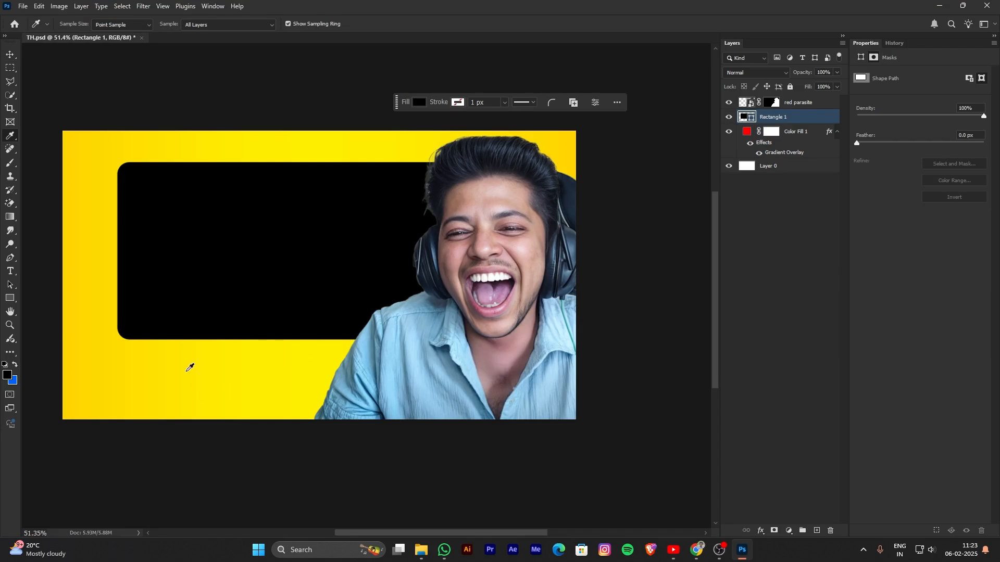
click(233, 364)
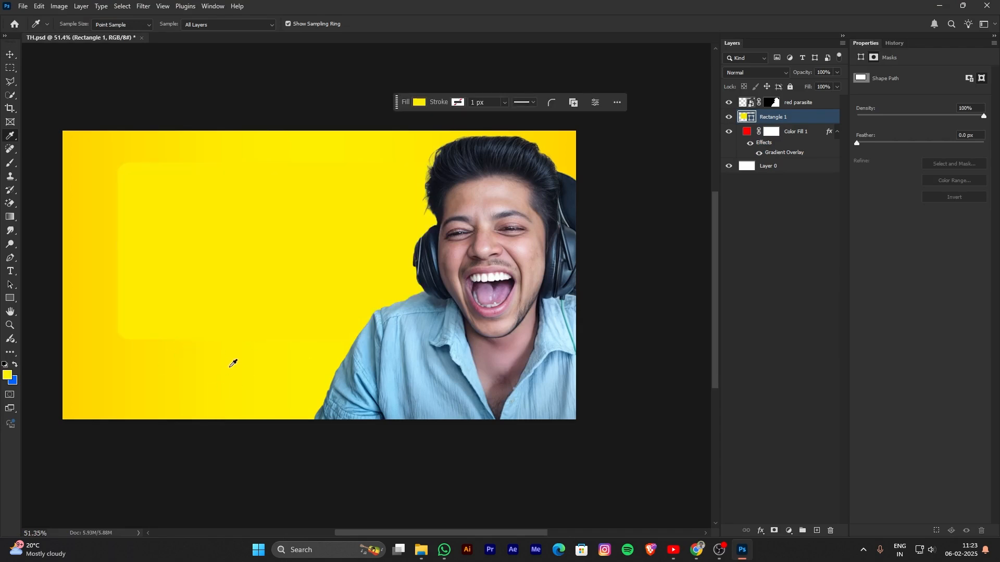
click(8, 378)
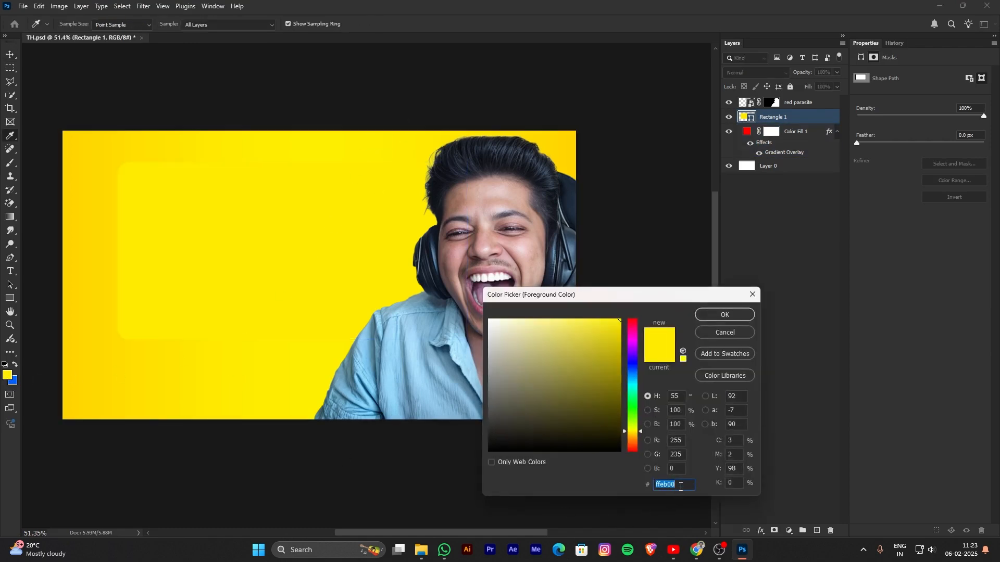
click(723, 314)
key(v)
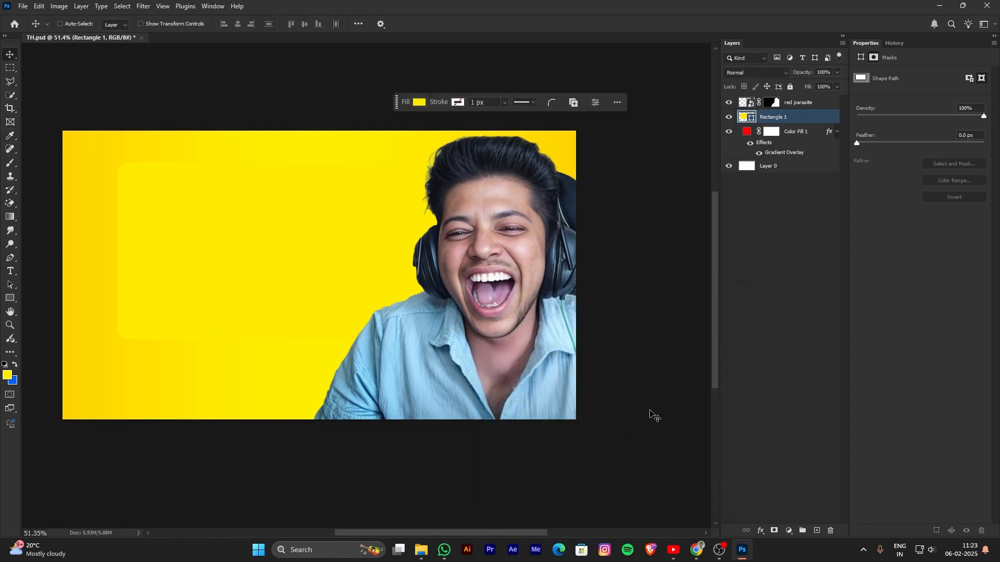
Switch to Chrome and set the Canva color wheel's base color to #ffeb00 with the Complementary combination.
click(697, 550)
double_click(702, 331)
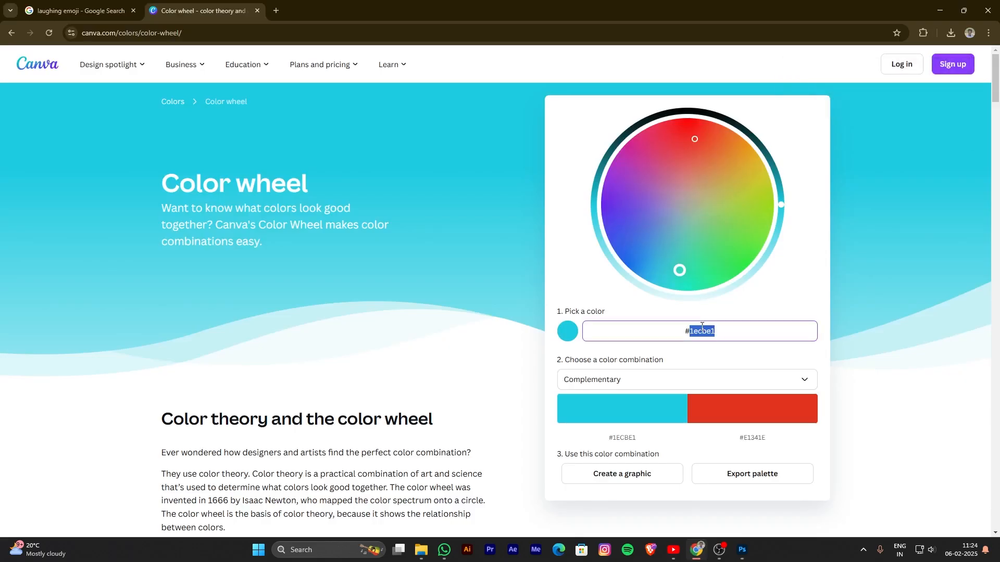
text(ffeb00)
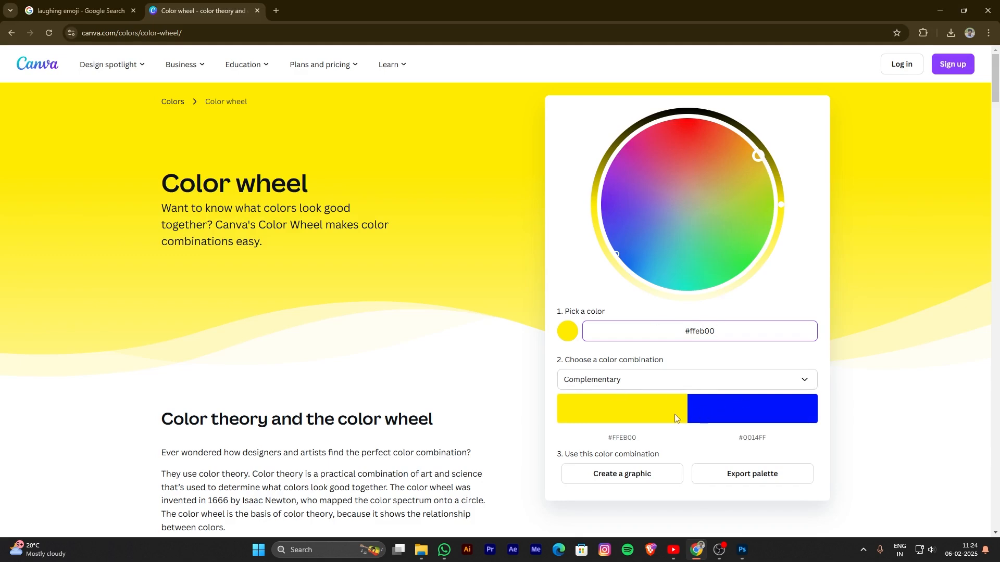
click(740, 430)
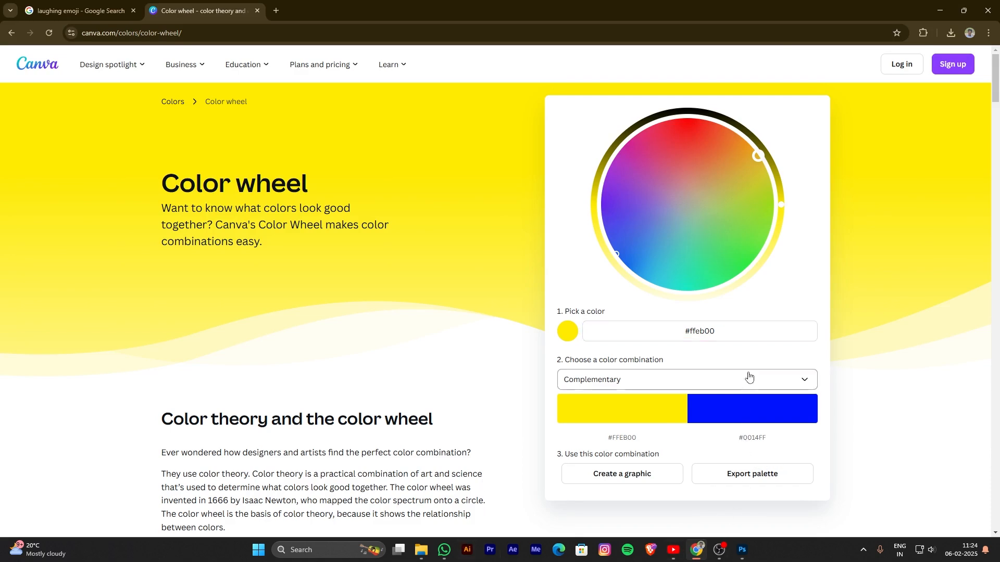
Try green #06f93c on the color wheel, and switch back to the rectangle layer in Photoshop.
click(742, 251)
drag(742, 251, 749, 266)
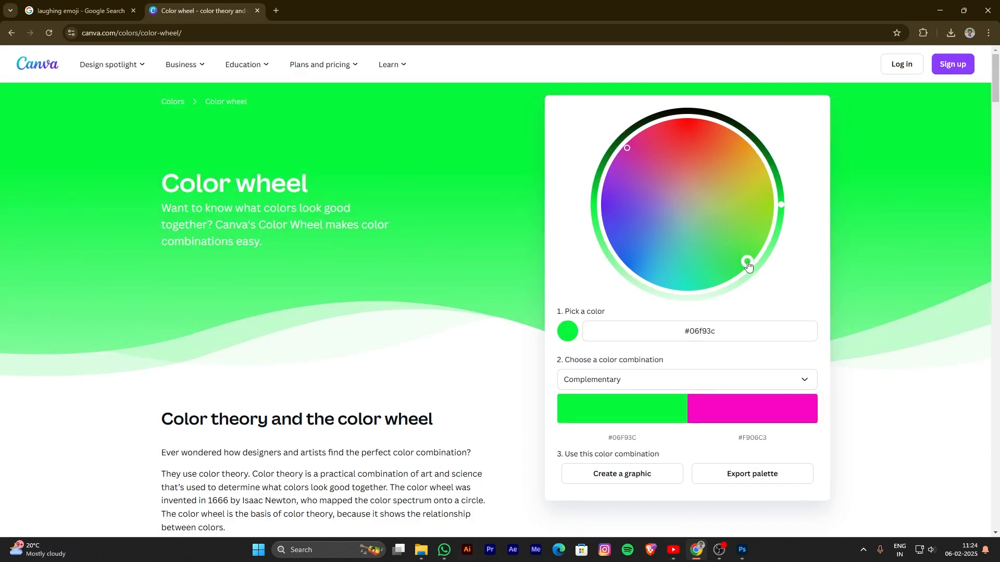
click(742, 549)
click(776, 117)
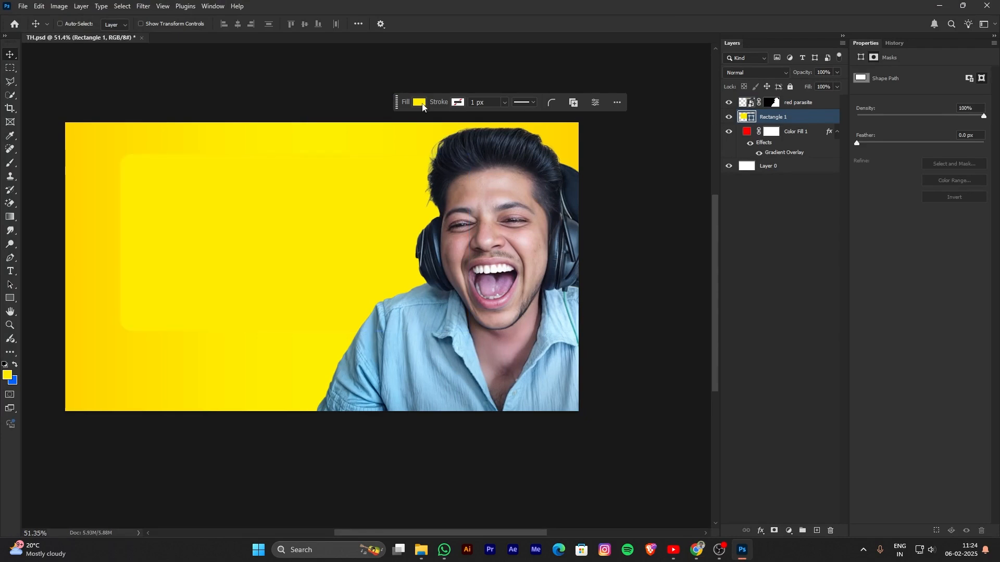
click(419, 103)
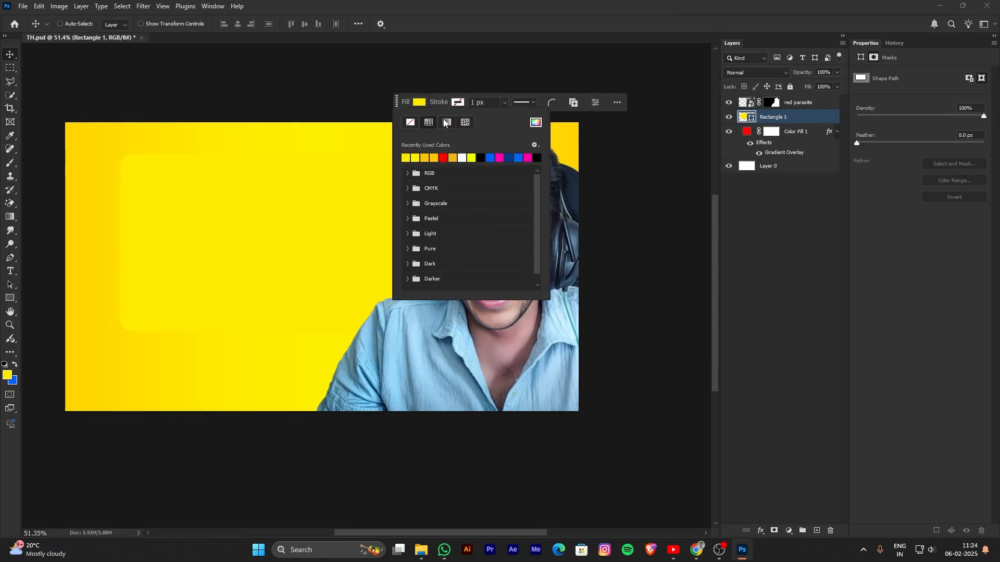
click(421, 106)
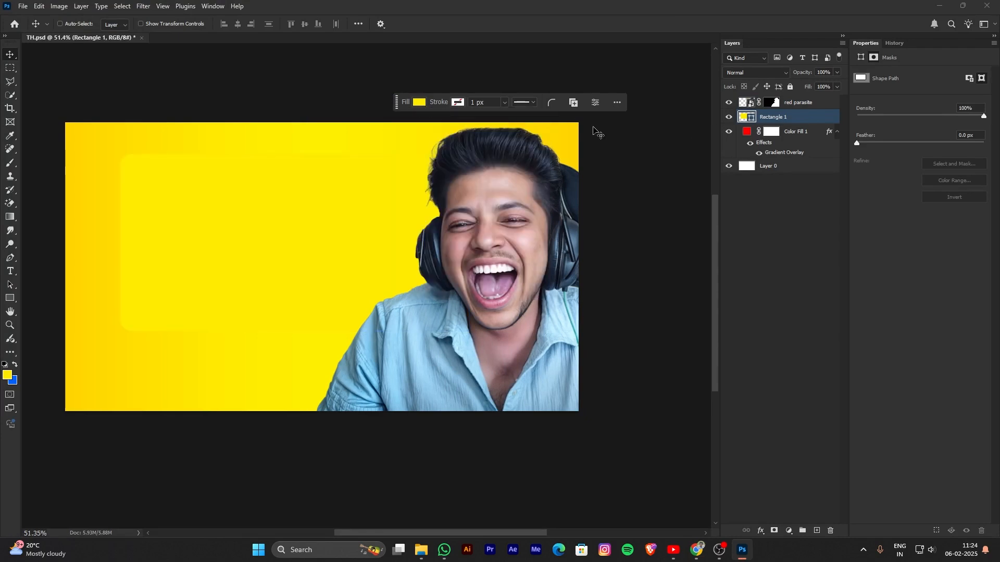
double_click(805, 118)
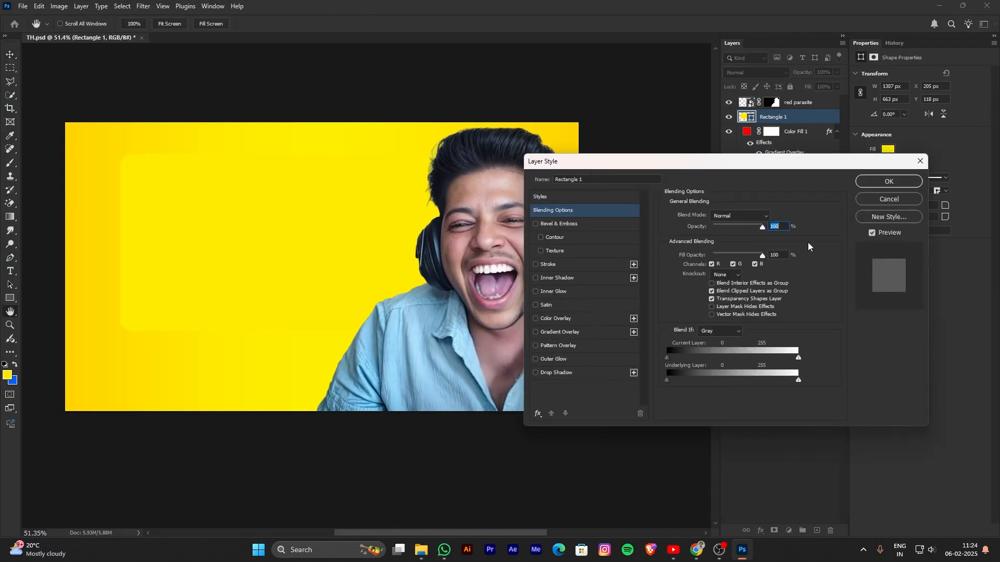
click(881, 200)
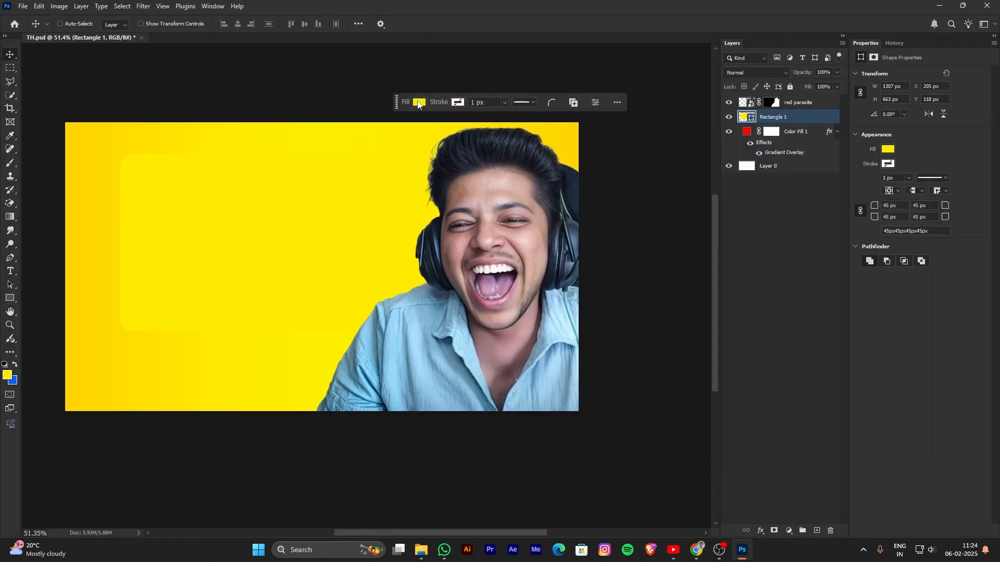
click(420, 103)
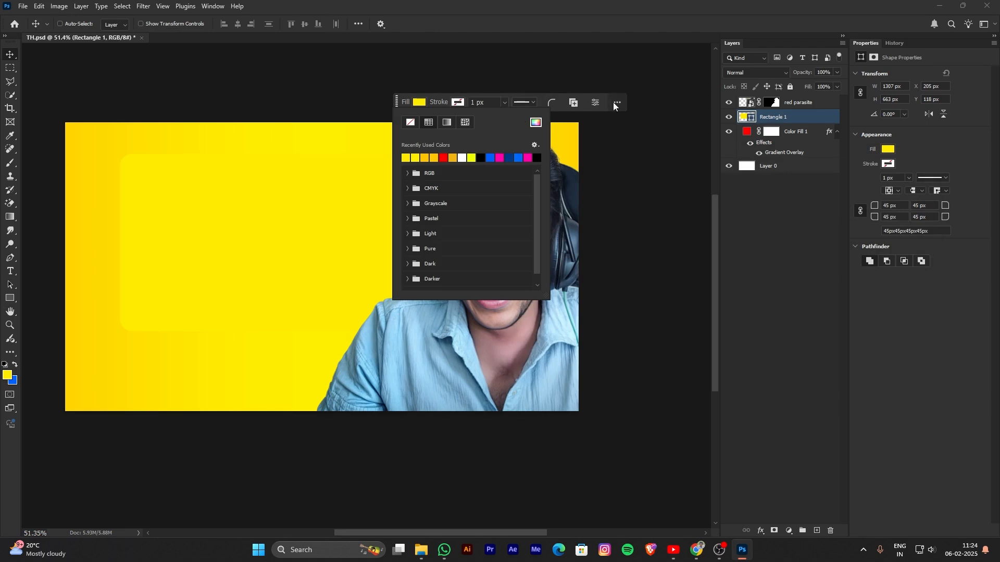
click(805, 121)
double_click(805, 121)
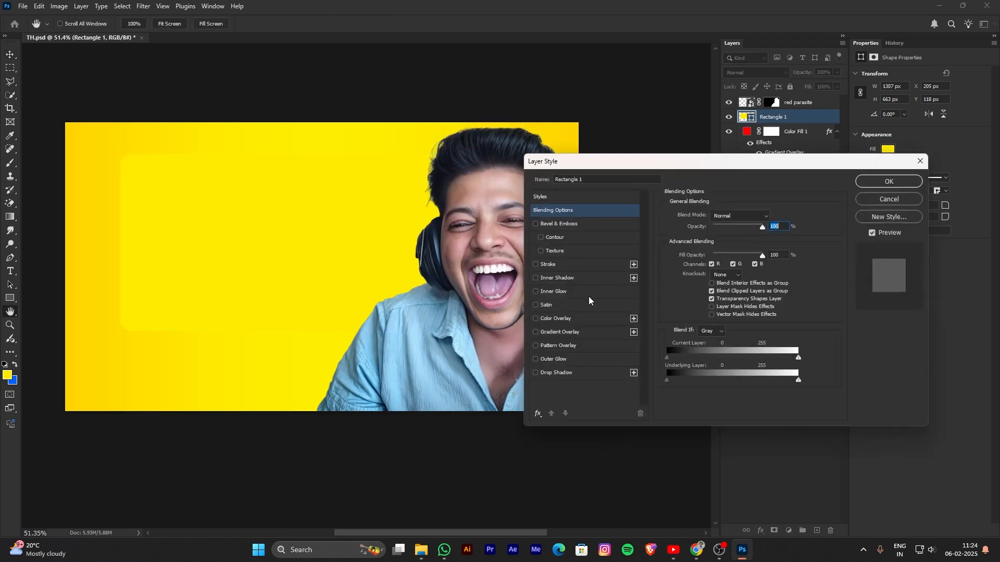
drag(688, 159, 727, 150)
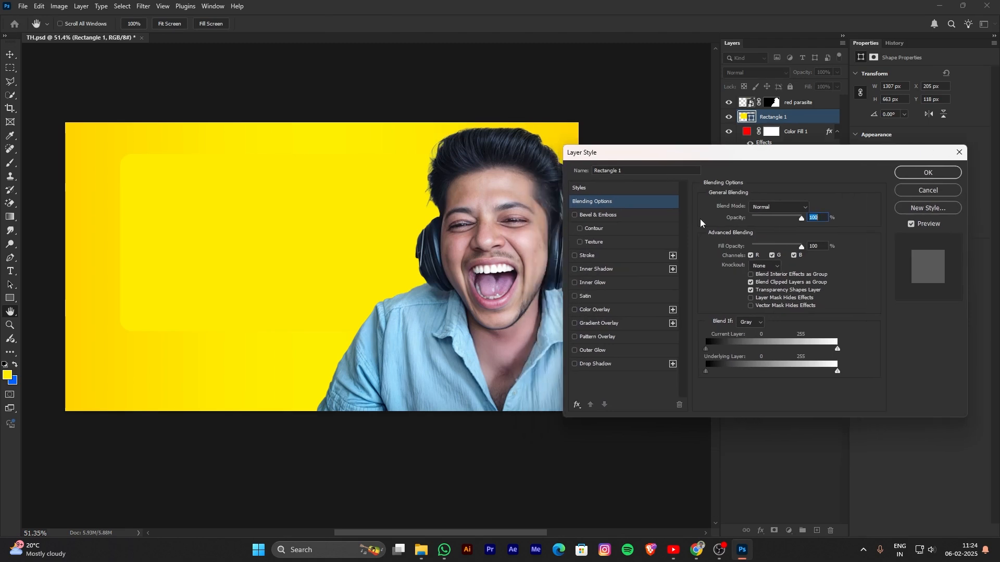
click(630, 323)
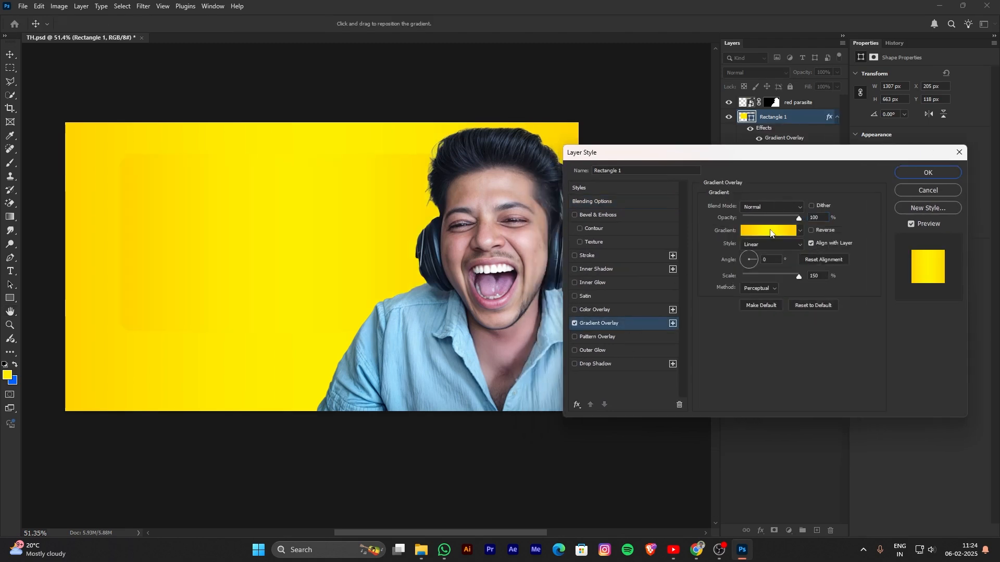
click(771, 232)
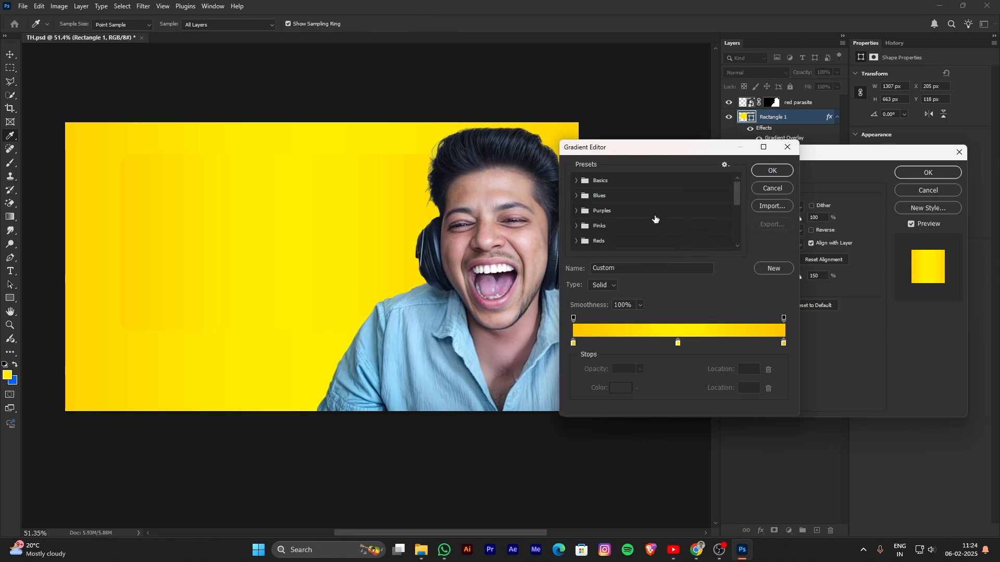
scroll(655, 219, down, 4)
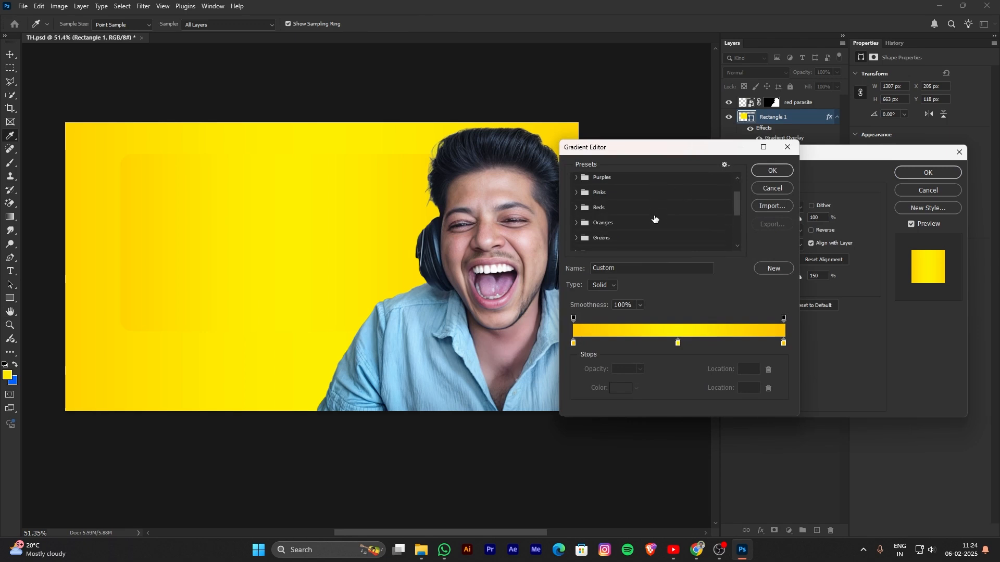
click(773, 191)
click(915, 188)
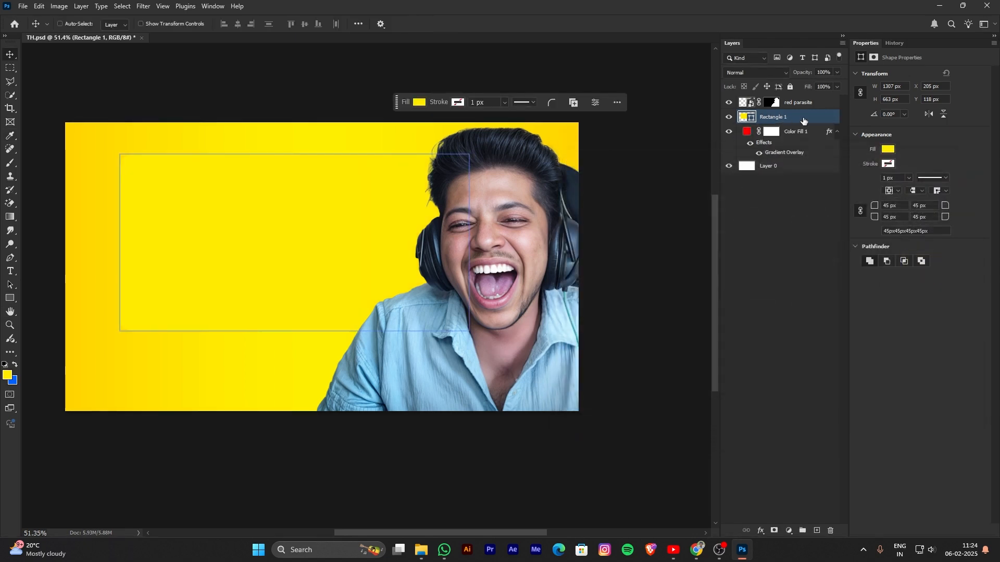
Add a Color Overlay with the colour #0014FF to the Rectangle 1 layer.
double_click(804, 121)
click(639, 310)
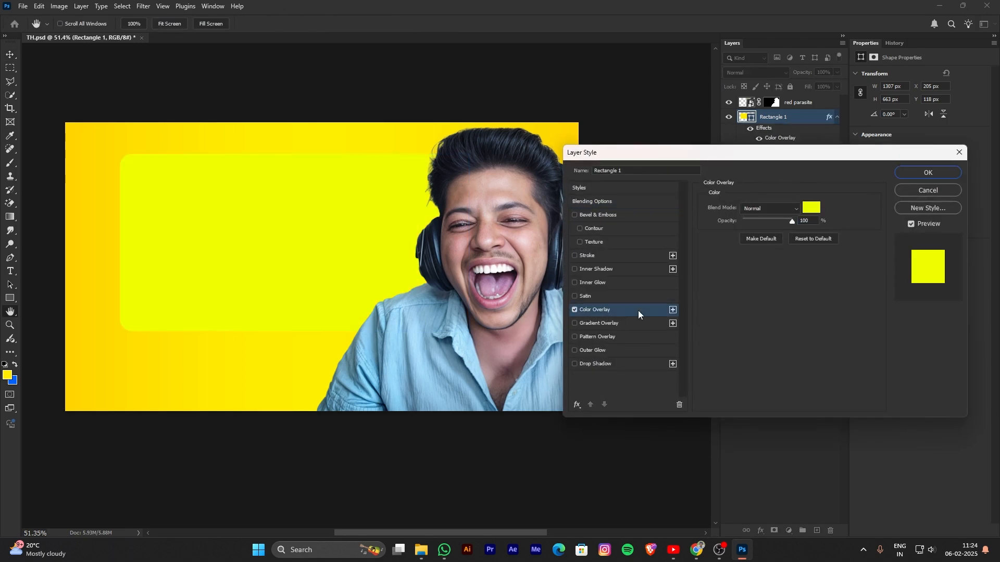
click(805, 210)
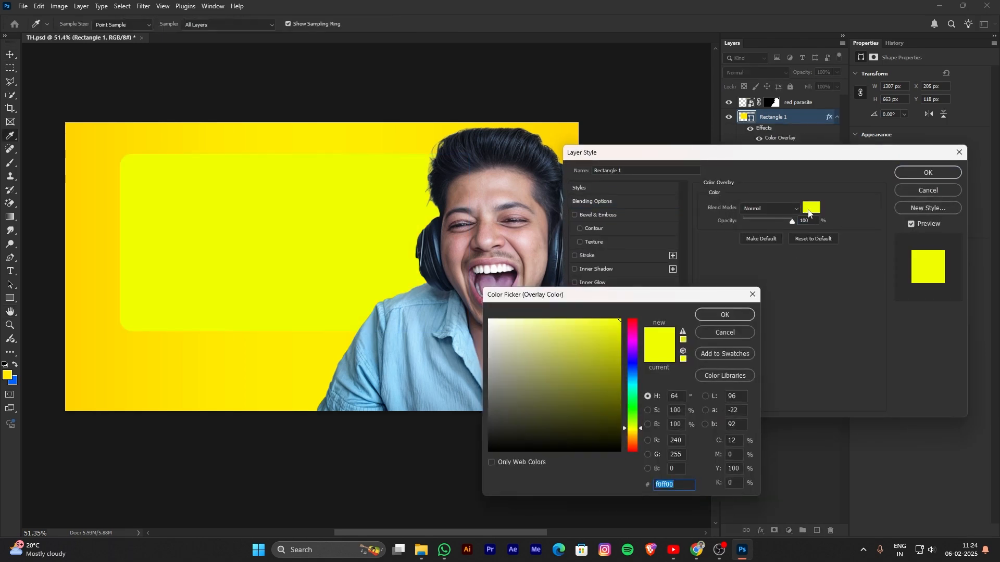
text(#0014FF)
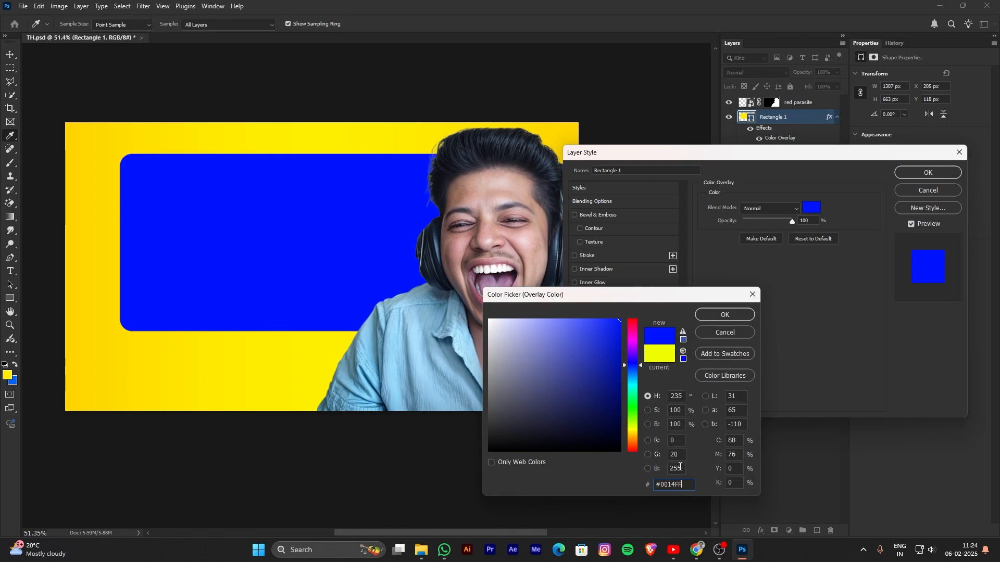
click(725, 315)
click(928, 172)
Try rotating the blue rectangle with Free Transform to about 139° and moving it behind the man, and undo both changes.
key(v)
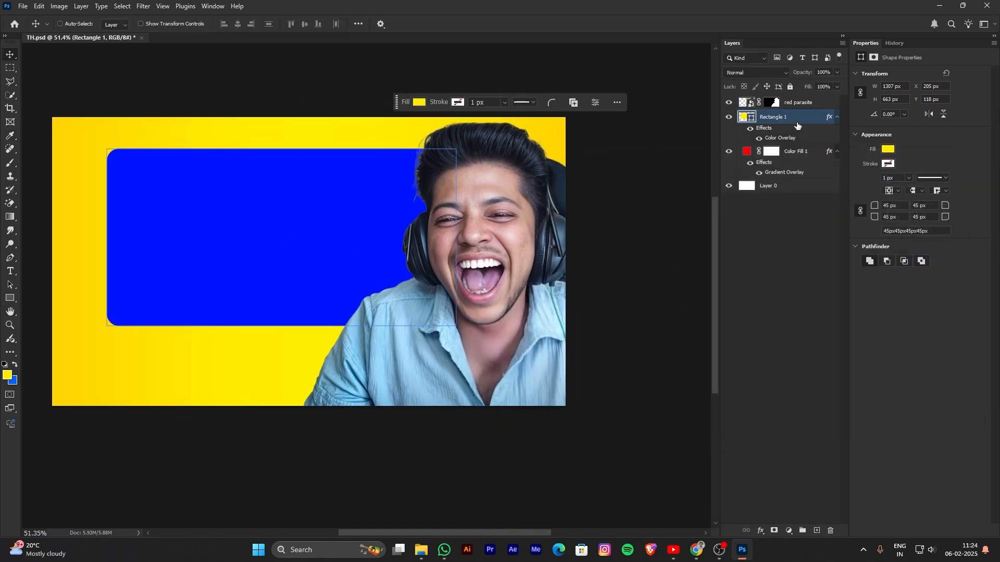
key(ctrl+t)
drag(452, 108, 237, 399)
drag(368, 137, 545, 167)
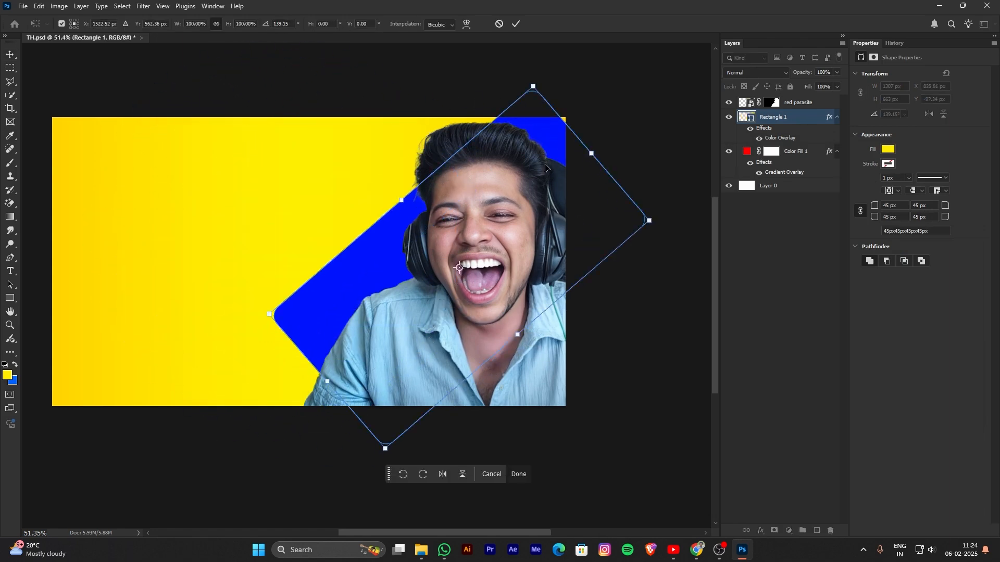
key(ctrl+z)
key(ctrl+z)
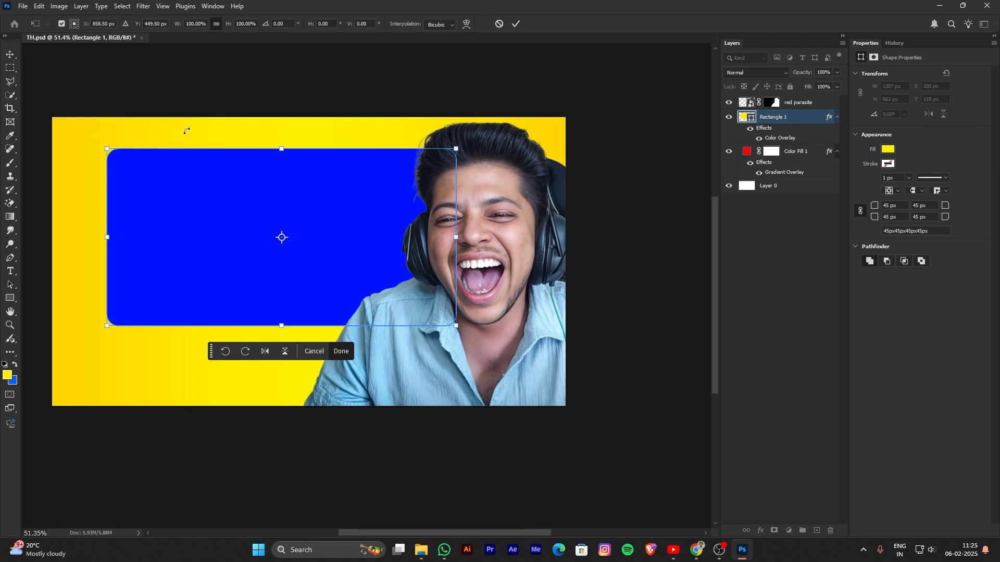
Rotate the blue rectangle to about 128°, move it behind the man, and enlarge it to about 113%.
drag(105, 132, 443, 166)
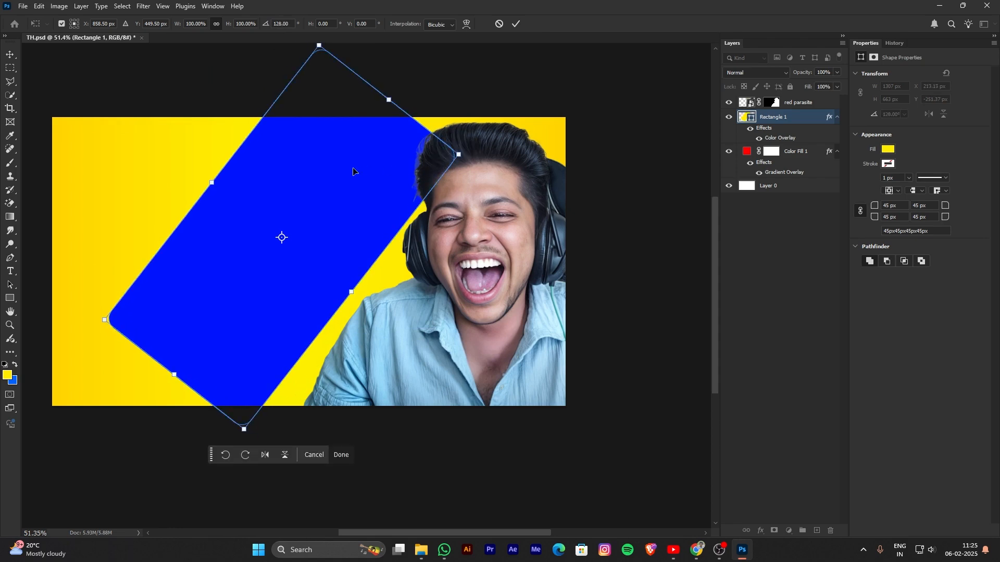
drag(341, 192, 520, 205)
drag(536, 250, 526, 240)
drag(345, 384, 399, 417)
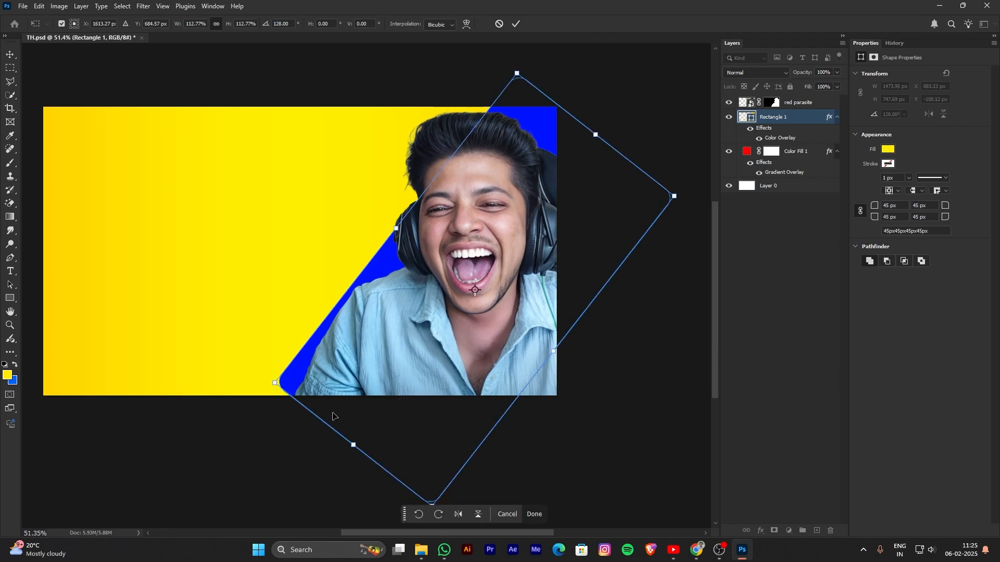
Adjust the blue rectangle's rotation to about 124.4°, enlarge it to about 117%, and apply the transform.
drag(675, 179, 683, 160)
drag(513, 300, 501, 305)
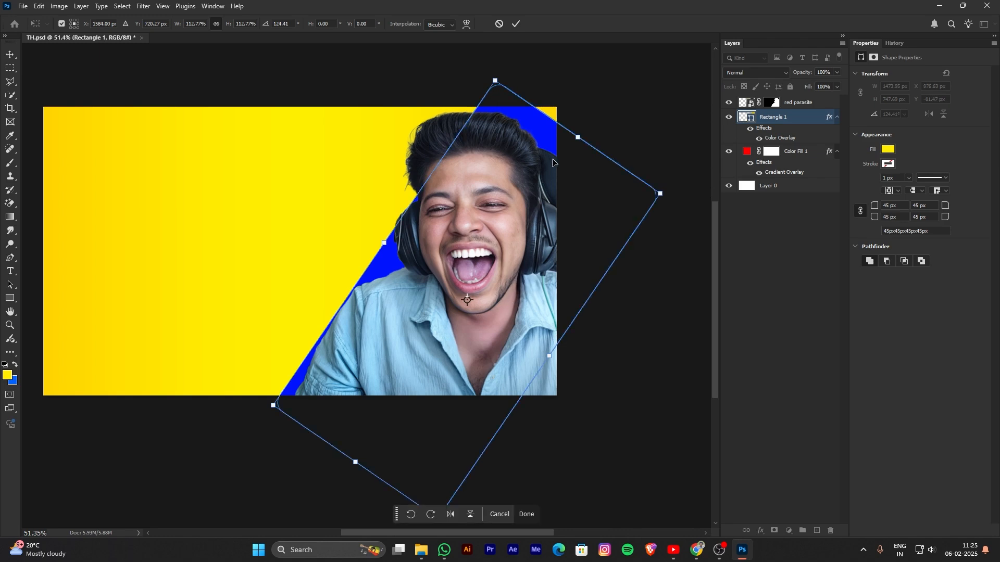
drag(577, 137, 587, 125)
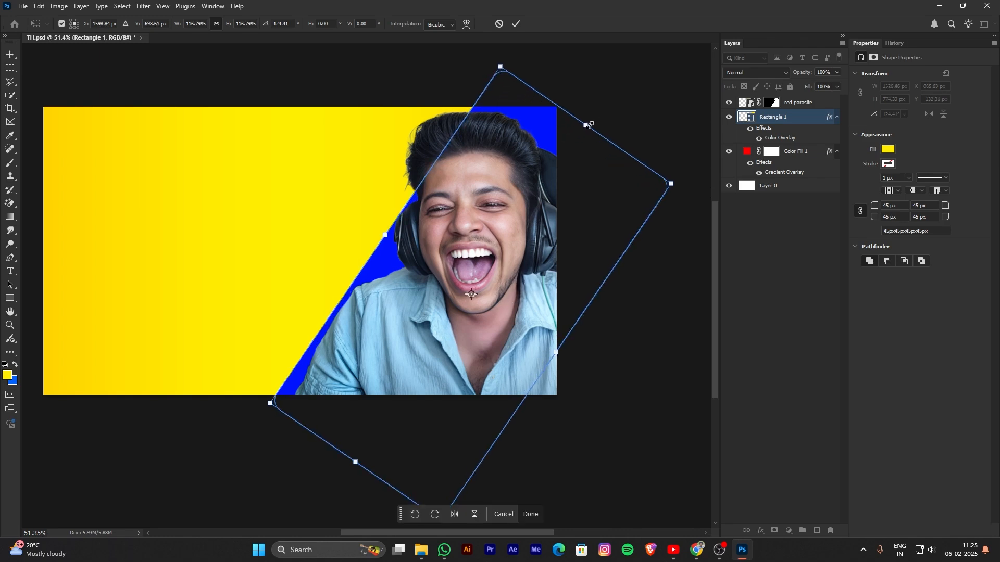
click(516, 24)
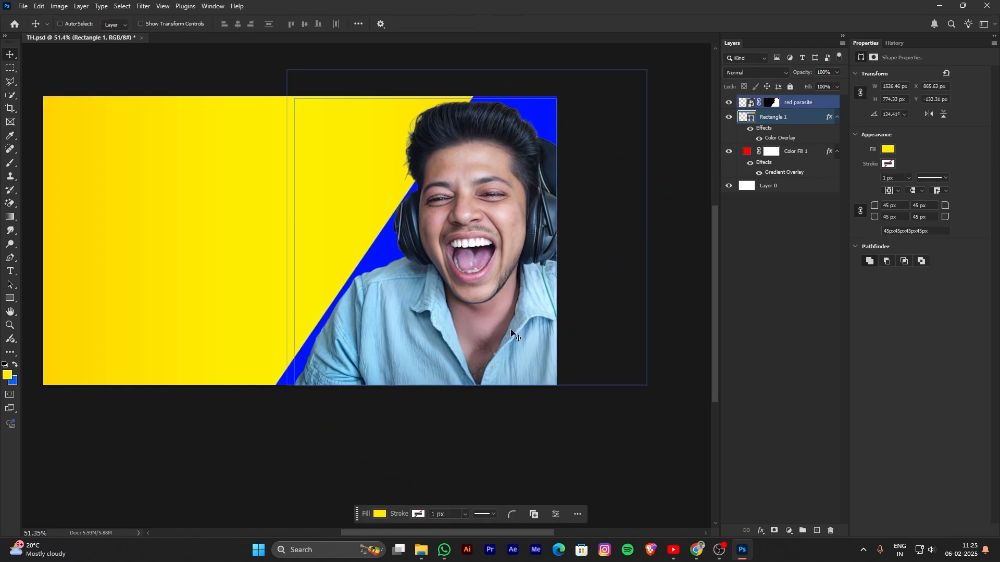
Move the contextual task bar away from below the canvas to the empty area above it.
scroll(501, 321, up, 3)
scroll(500, 312, down, 5)
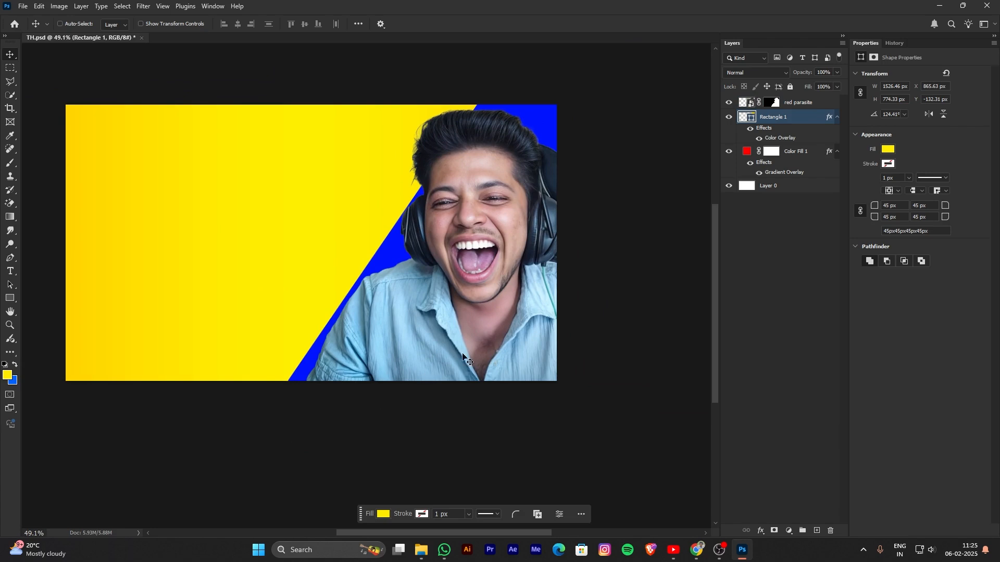
scroll(439, 339, down, 1)
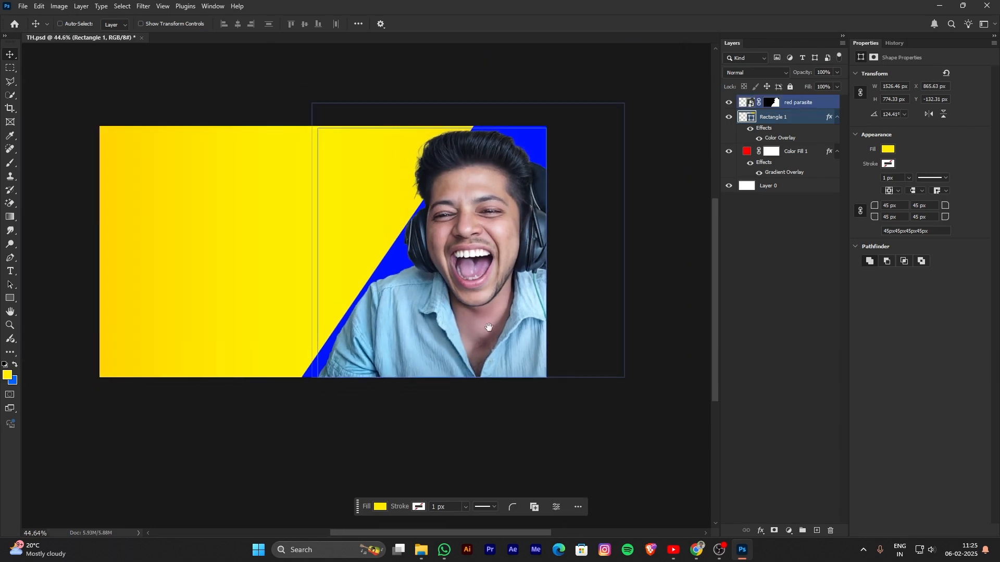
drag(358, 507, 446, 60)
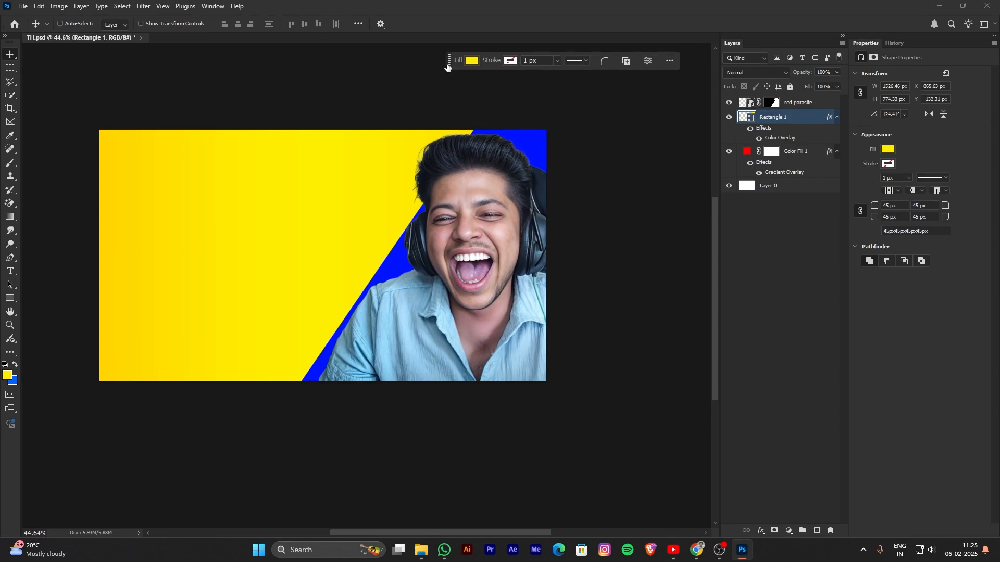
Toggle the red parasite layer's visibility repeatedly to compare the background with and without the man, leaving the layer visible.
click(730, 107)
click(730, 106)
click(729, 107)
click(730, 107)
click(730, 107)
click(730, 107)
click(730, 107)
click(730, 106)
click(729, 107)
click(730, 107)
click(730, 107)
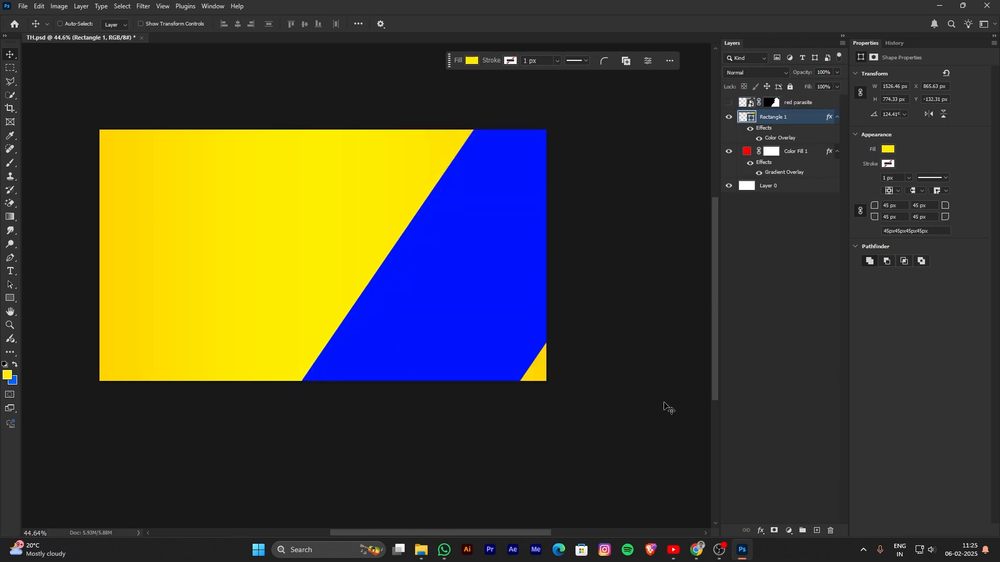
click(730, 107)
Switch to Chrome, search for "texture" in a new tab, and show the image results.
click(697, 550)
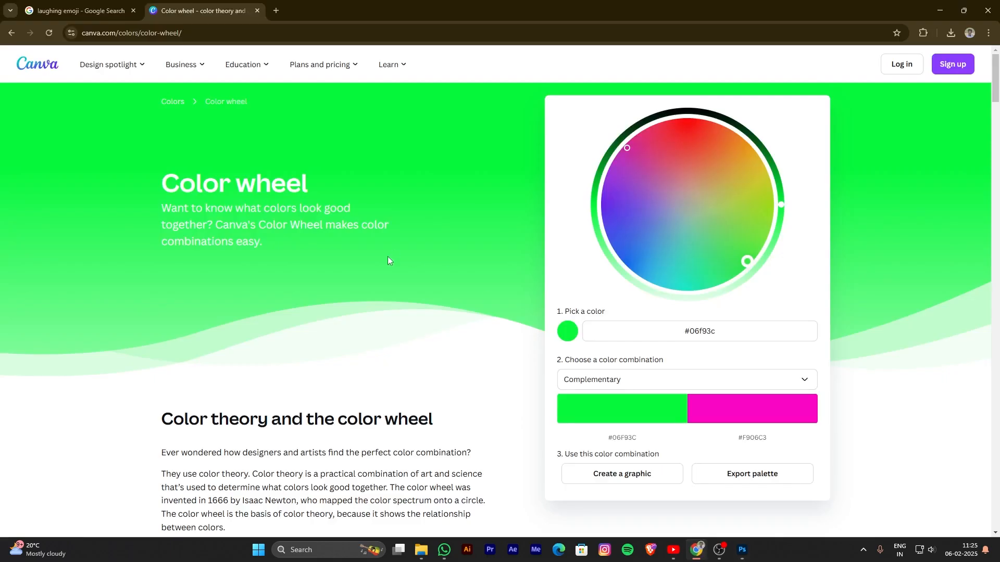
click(276, 11)
click(363, 220)
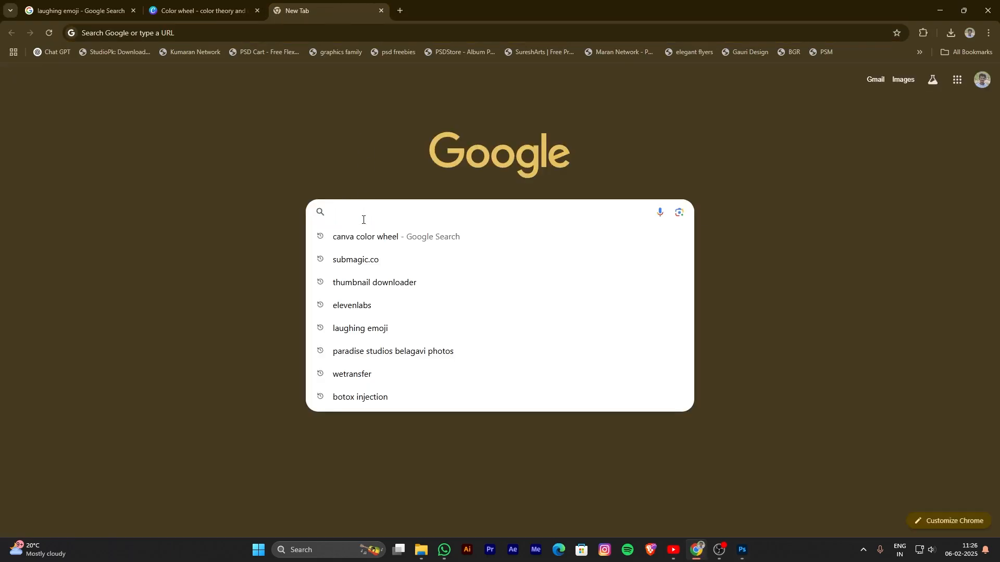
text(grai)
key(BackSpace)
key(BackSpace)
key(BackSpace)
key(BackSpace)
text(te)
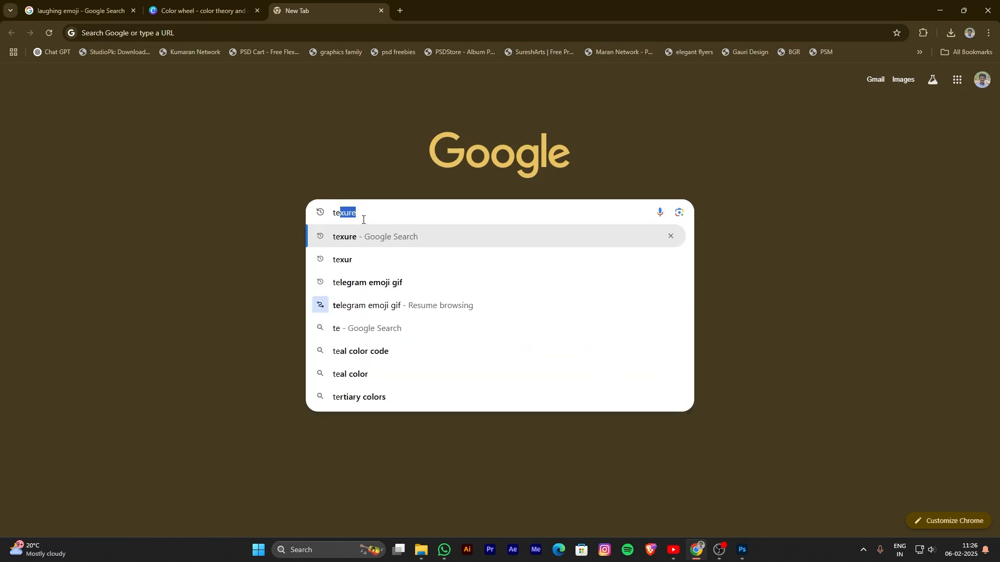
text(xure)
key(Down)
key(Return)
click(156, 104)
Browse the texture images and filter the results to the Large size.
scroll(365, 297, down, 1)
scroll(209, 336, up, 1)
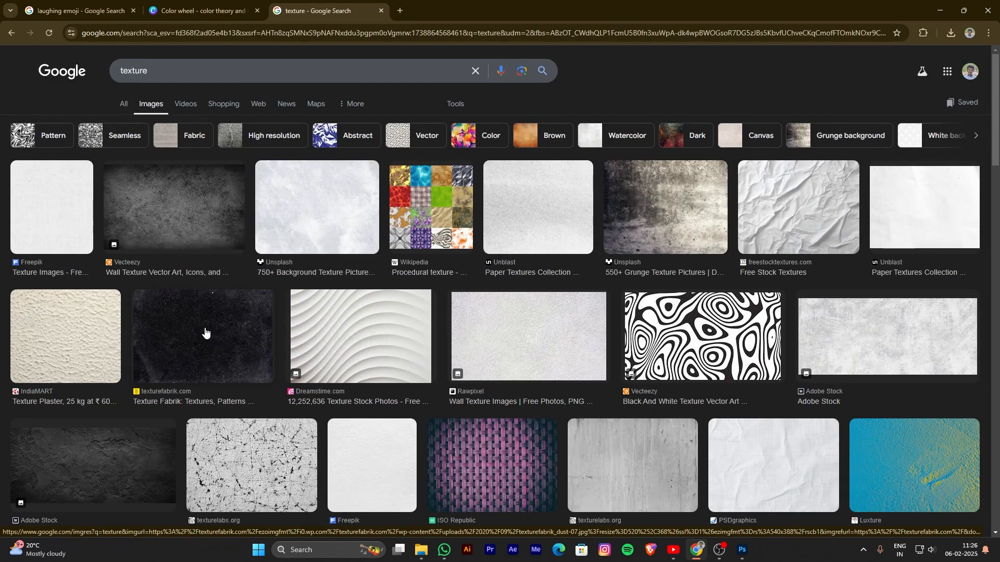
scroll(672, 348, down, 1)
scroll(671, 347, down, 1)
scroll(625, 335, up, 3)
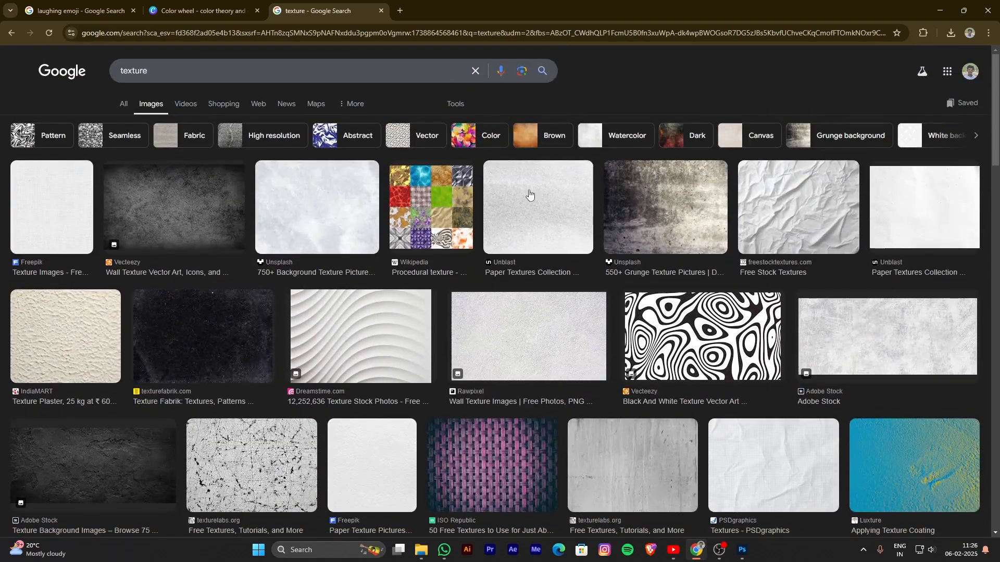
click(463, 107)
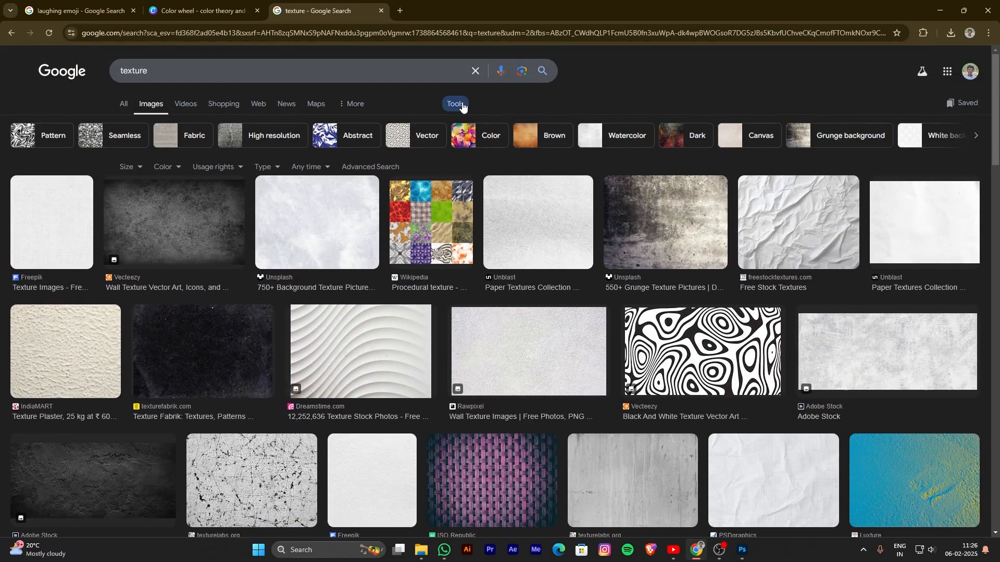
click(139, 169)
click(145, 201)
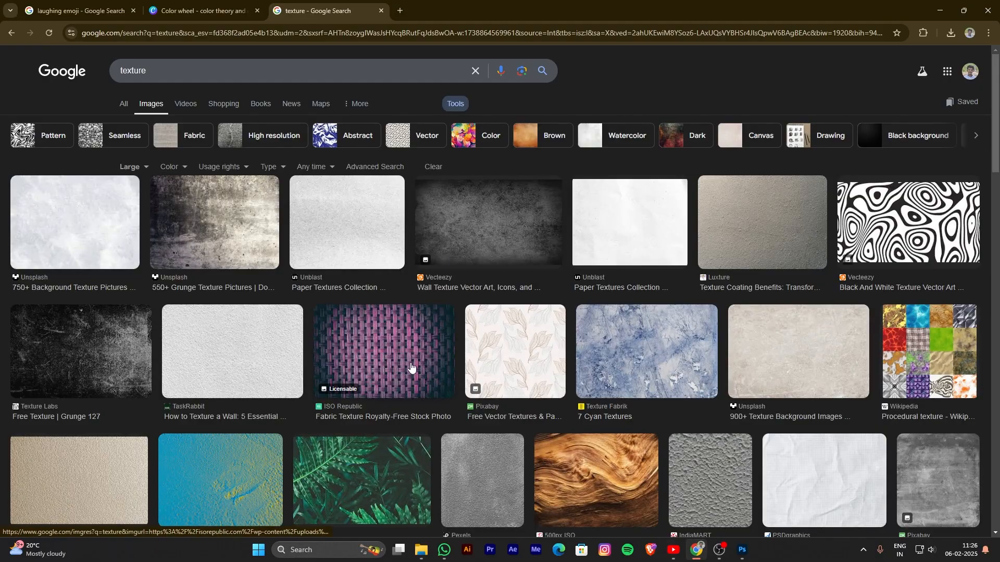
Look through the large texture images and preview the Grainy Old Paper Texture from Motion Array.
scroll(411, 367, down, 5)
scroll(442, 354, up, 3)
scroll(482, 347, down, 6)
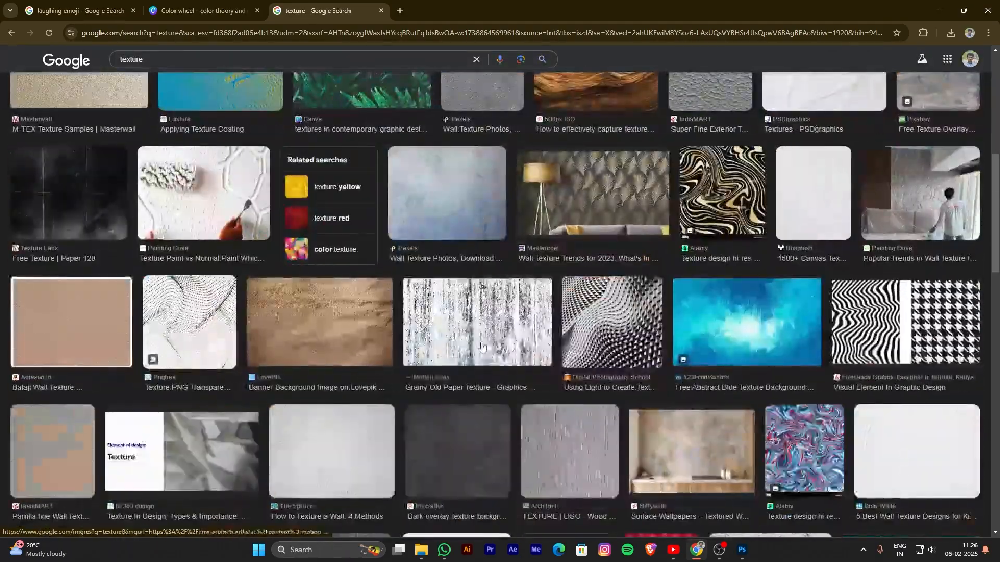
scroll(482, 346, down, 4)
scroll(451, 335, up, 3)
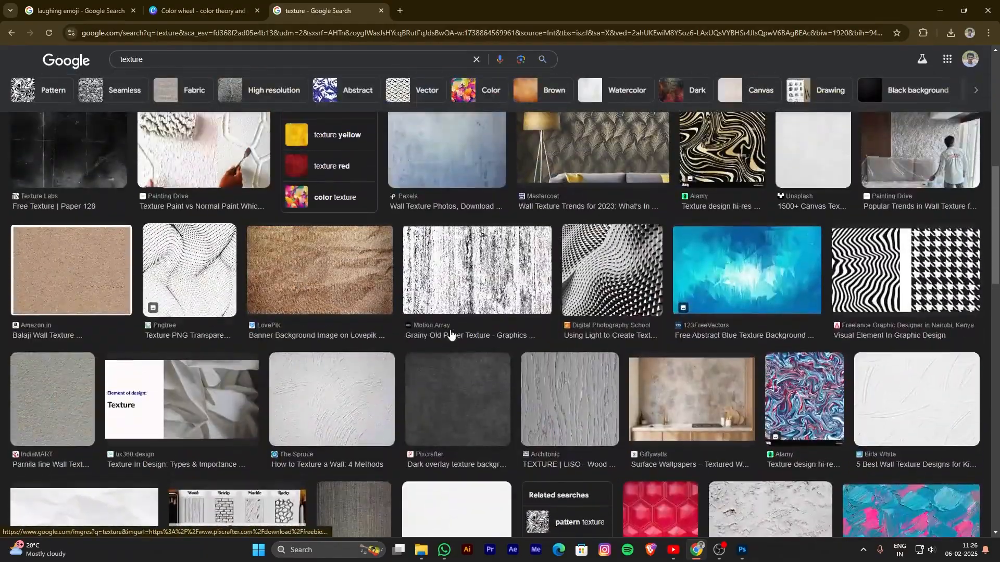
click(445, 311)
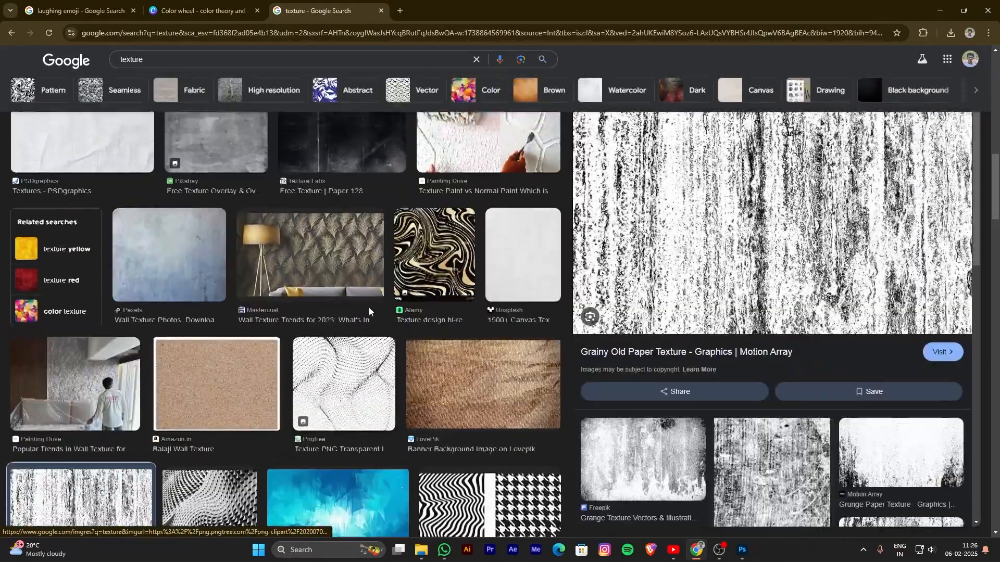
Preview the Photoshop Supply grunge texture and look through its related images.
scroll(369, 312, up, 3)
scroll(797, 322, down, 6)
scroll(363, 328, up, 4)
scroll(363, 327, up, 6)
click(789, 374)
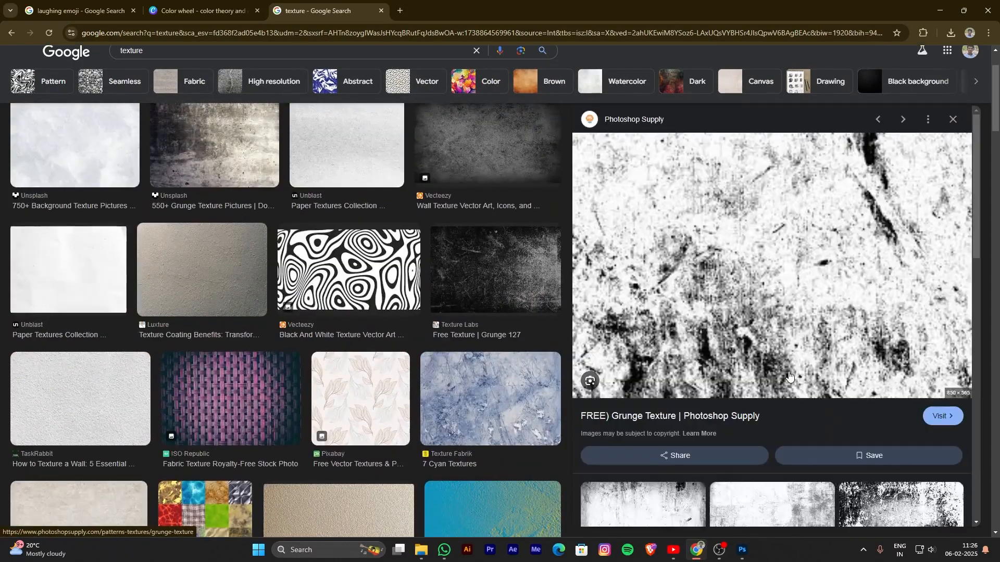
scroll(769, 346, down, 4)
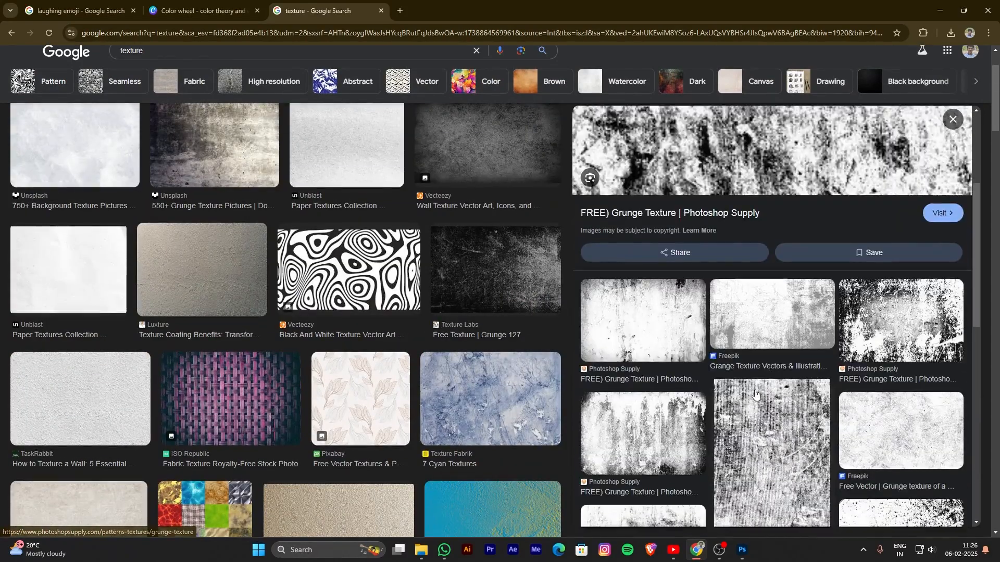
scroll(756, 396, up, 4)
Go back to the earlier texture results and preview the Unsplash grunge texture near the start of the list.
key(alt+Left)
scroll(368, 308, up, 9)
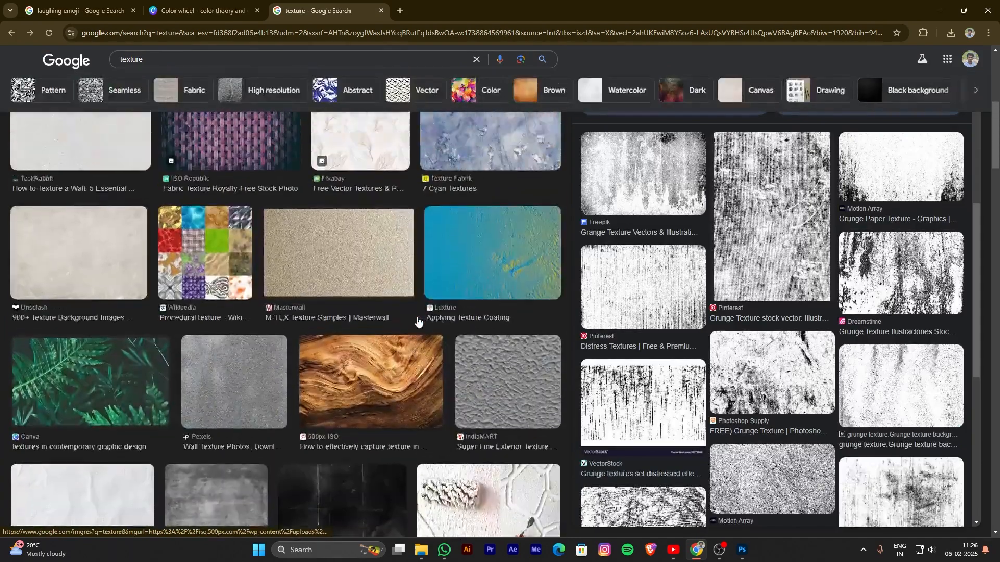
scroll(418, 322, up, 7)
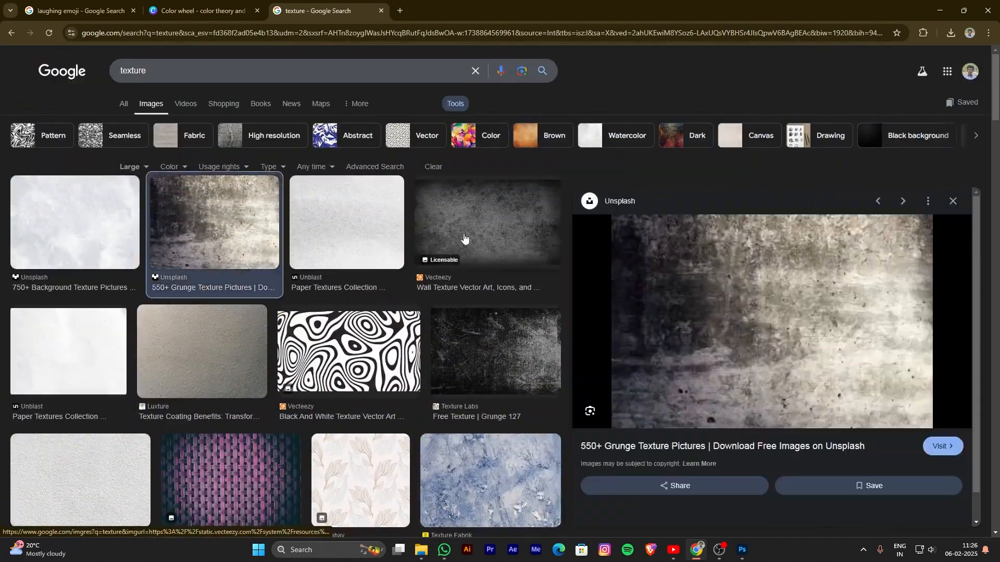
Preview the light Unsplash background texture and open the grey Adobe Stock texture from its related images.
click(464, 238)
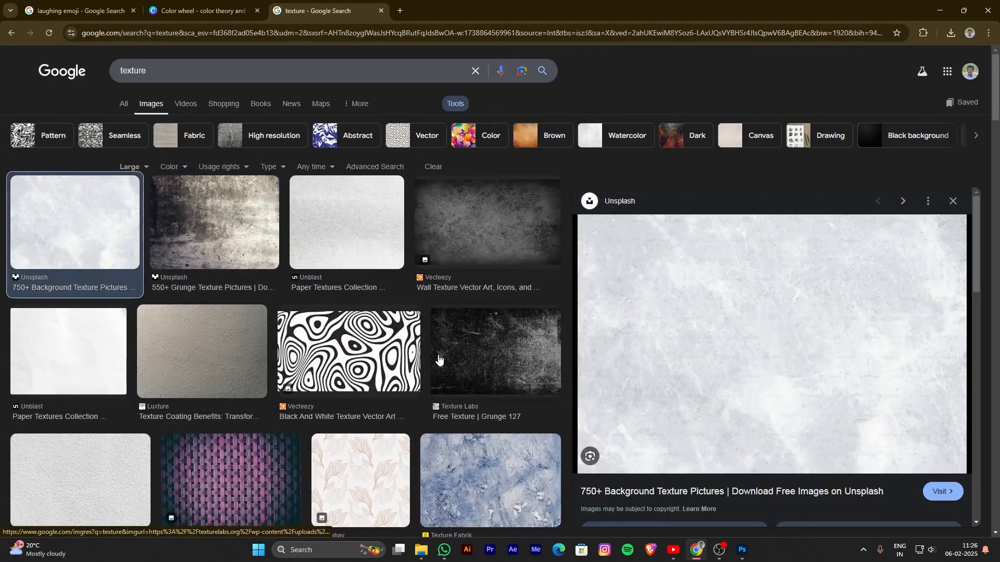
scroll(440, 357, down, 4)
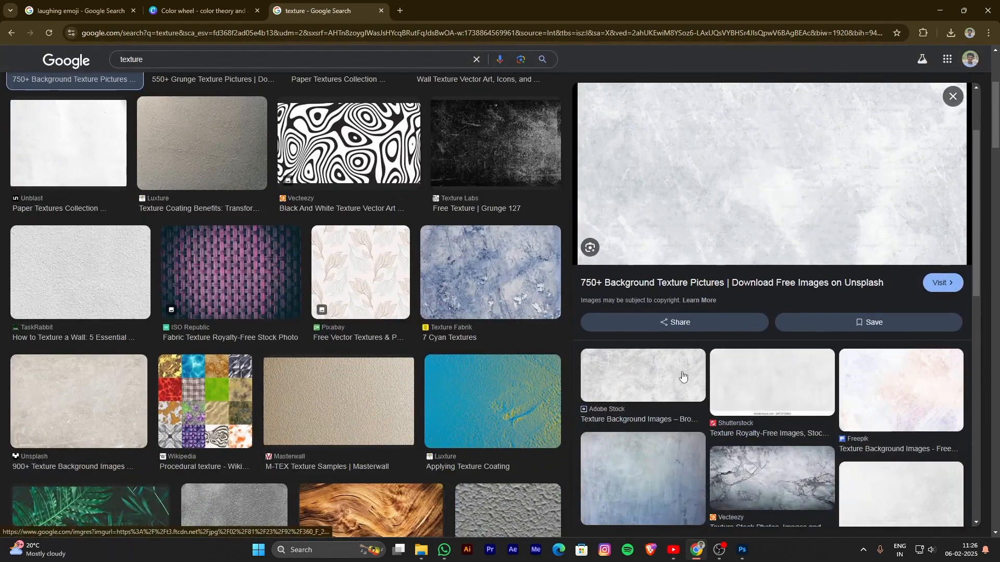
click(697, 361)
scroll(441, 302, up, 4)
scroll(724, 348, down, 4)
scroll(720, 346, up, 4)
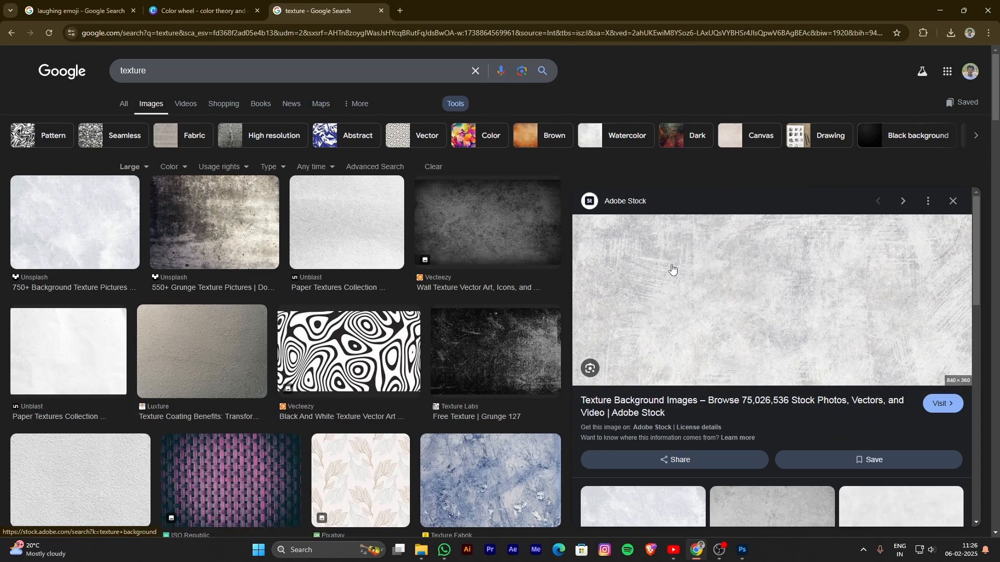
right_click(672, 268)
click(667, 255)
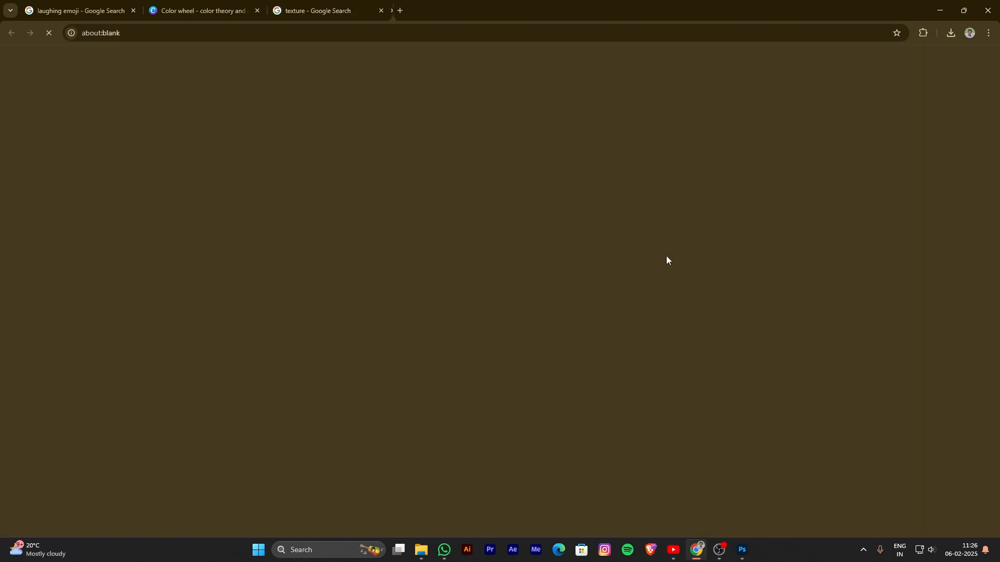
click(505, 11)
Copy the Adobe Stock texture image and paste it into the TH.psd thumbnail in Photoshop.
right_click(711, 282)
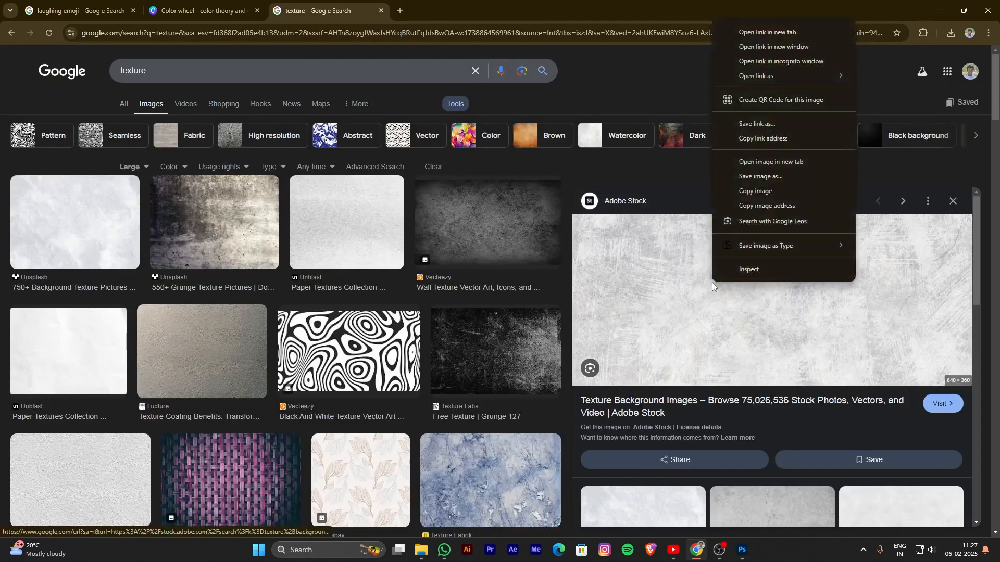
click(758, 190)
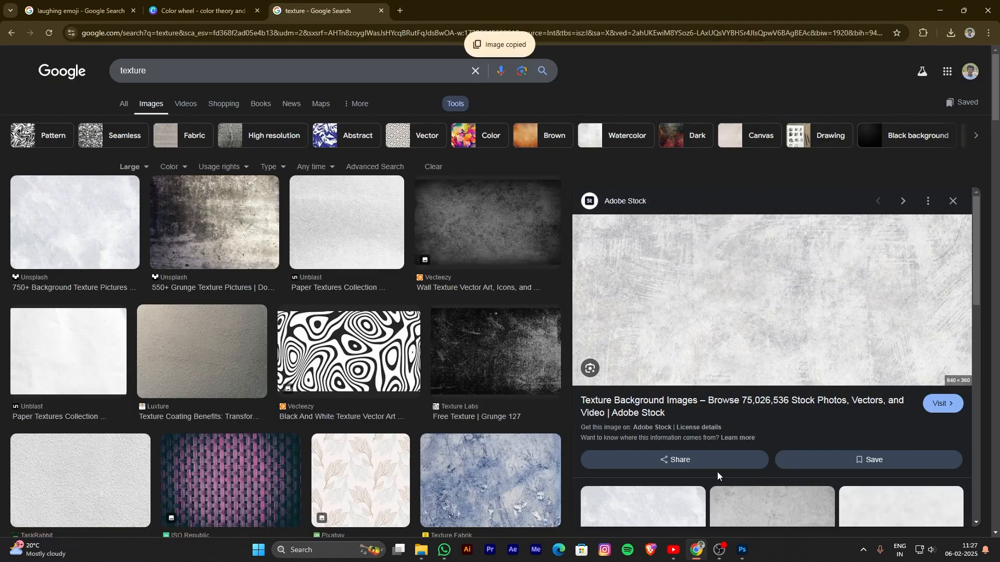
click(744, 551)
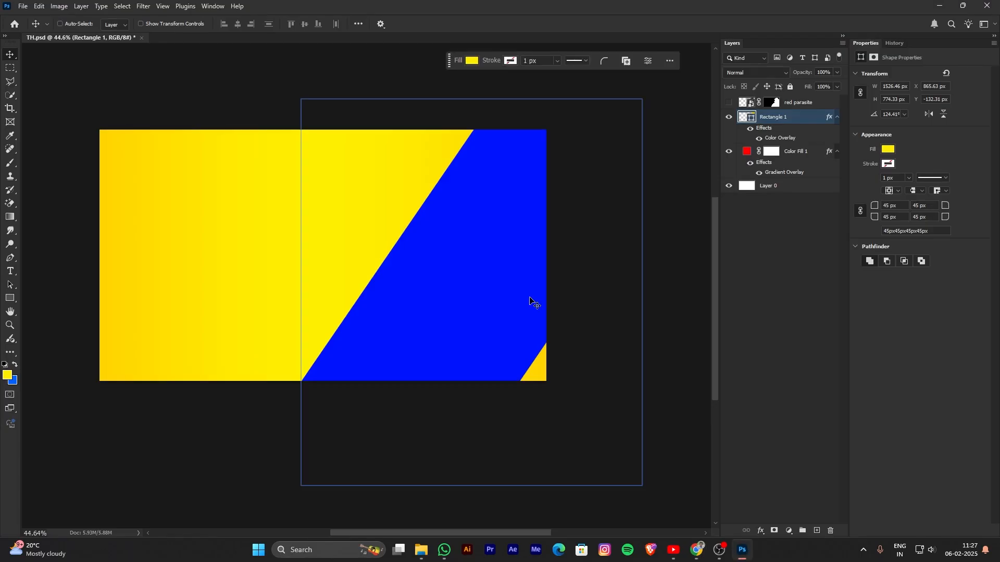
key(ctrl+v)
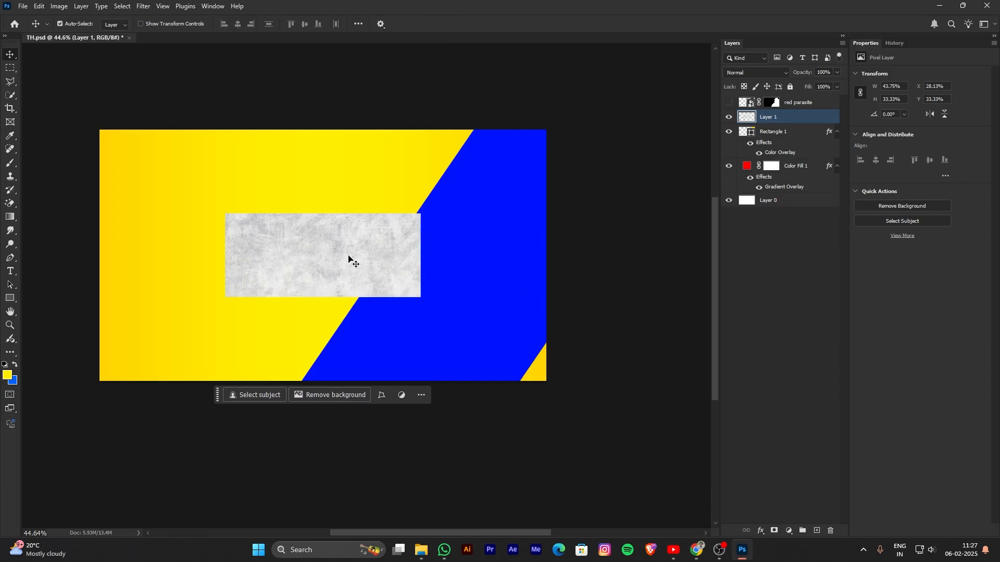
Rotate the pasted texture to the blue shape's slant and align it with the shape's lower-left diagonal edge.
key(ctrl+t)
drag(417, 190, 364, 375)
drag(274, 286, 422, 273)
drag(547, 139, 565, 156)
drag(486, 227, 498, 197)
drag(568, 138, 587, 170)
drag(513, 173, 454, 265)
drag(536, 271, 531, 257)
drag(459, 292, 428, 314)
key(Return)
key(ctrl+t)
drag(497, 308, 496, 303)
drag(444, 293, 440, 292)
key(Return)
key(ctrl+t)
drag(478, 220, 537, 176)
key(ctrl+z)
drag(478, 324, 601, 324)
key(Escape)
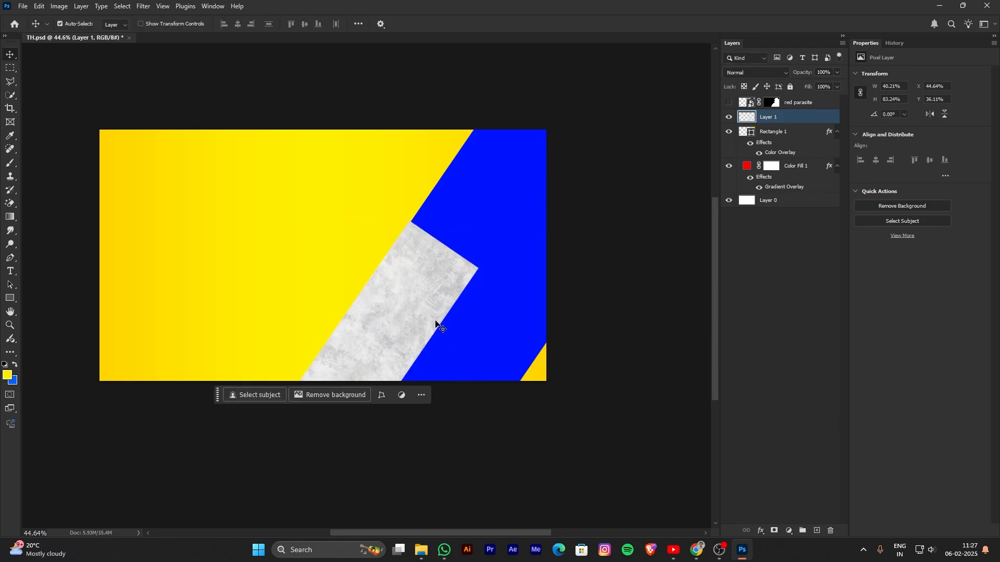
Enlarge and reposition the rotated texture until it covers the whole diagonal blue shape.
key(ctrl+t)
drag(478, 325, 579, 325)
drag(501, 355, 509, 315)
drag(441, 450, 442, 468)
drag(453, 432, 455, 434)
drag(591, 296, 670, 292)
key(Return)
Set the texture layer's blend mode to Vivid Light.
scroll(470, 343, down, 1)
scroll(470, 343, up, 3)
scroll(470, 343, down, 4)
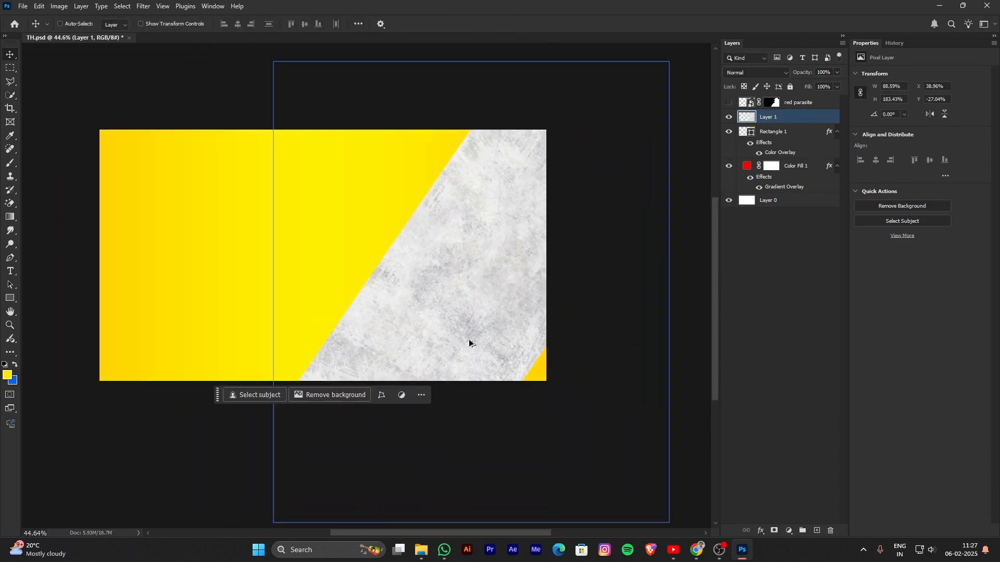
drag(243, 390, 264, 120)
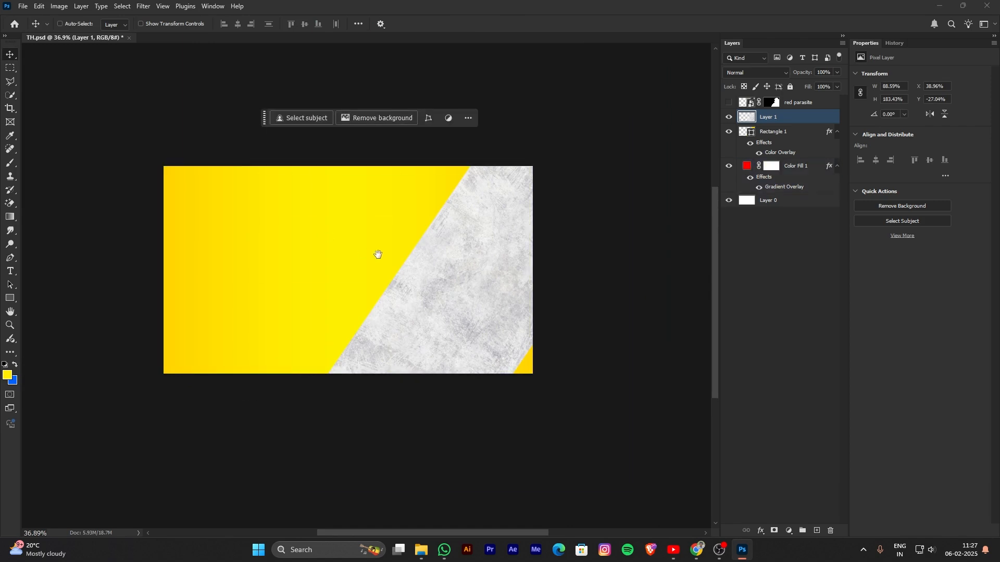
drag(381, 250, 373, 271)
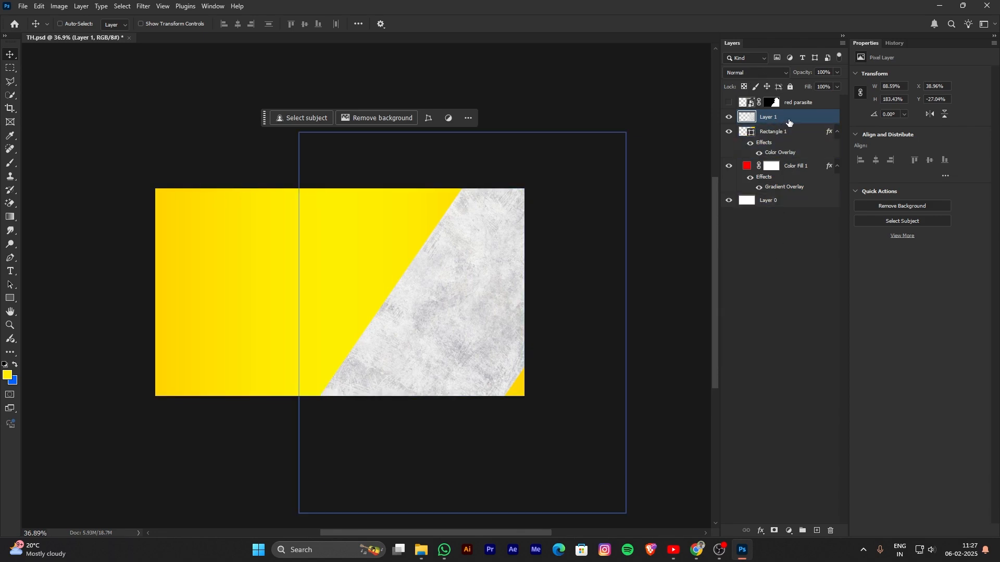
click(755, 76)
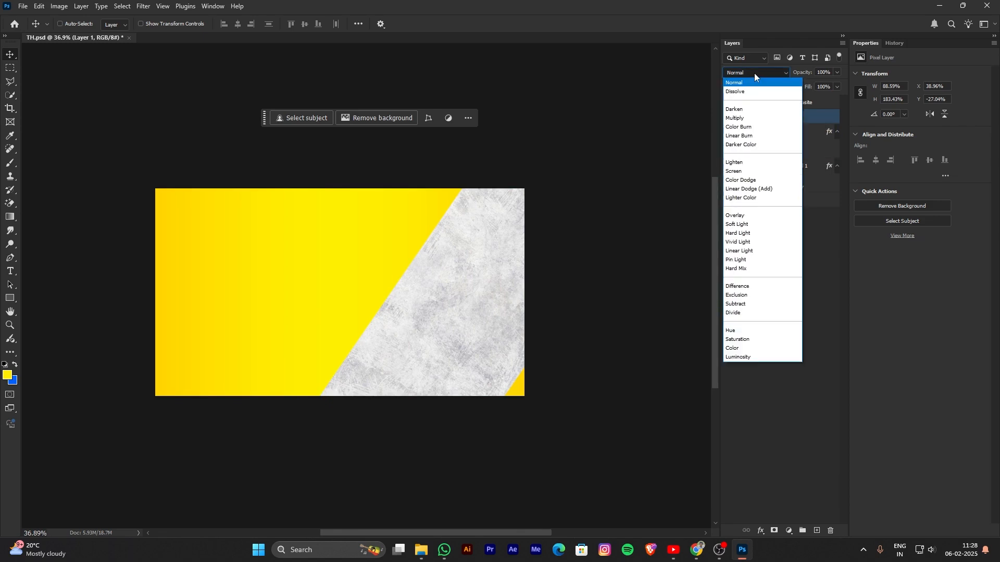
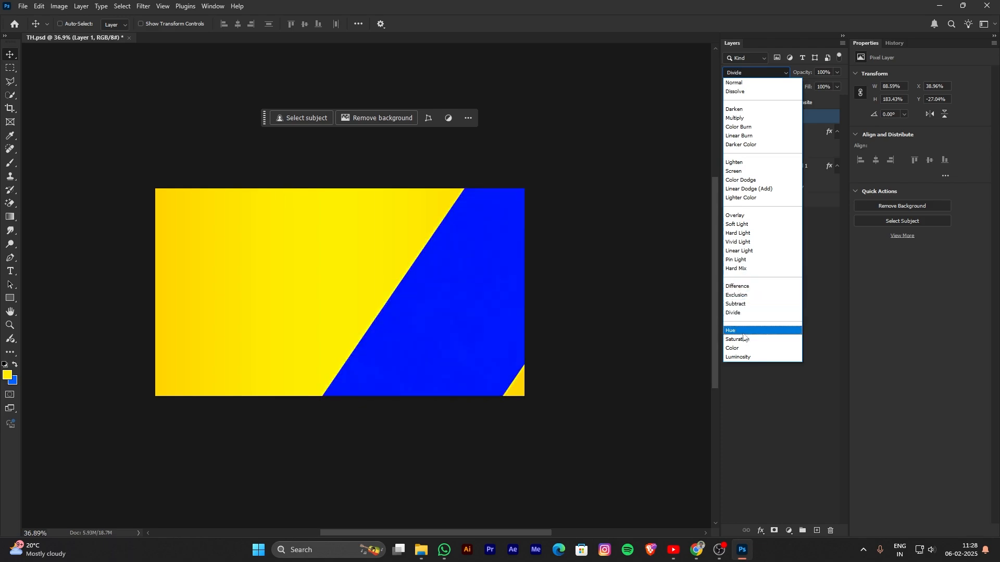
click(738, 243)
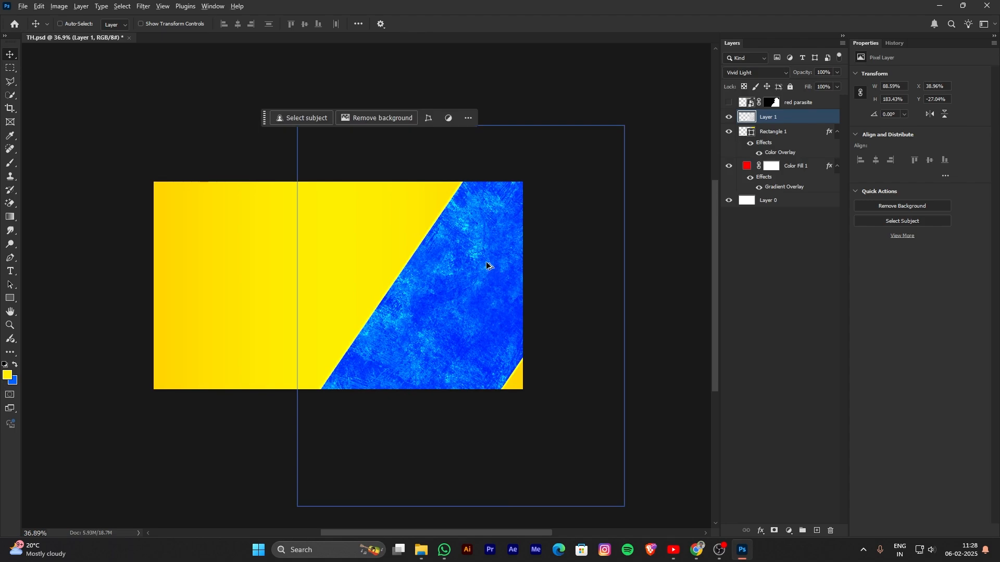
Examine the blended texture on the blue shape and along its diagonal edge, up close and at full view.
scroll(484, 266, up, 3)
scroll(480, 264, down, 4)
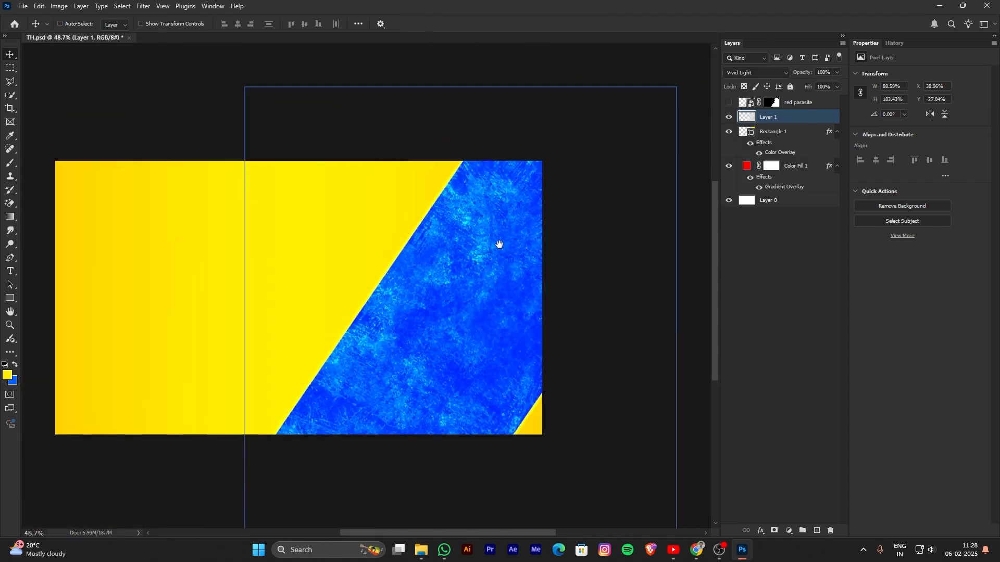
scroll(500, 248, down, 1)
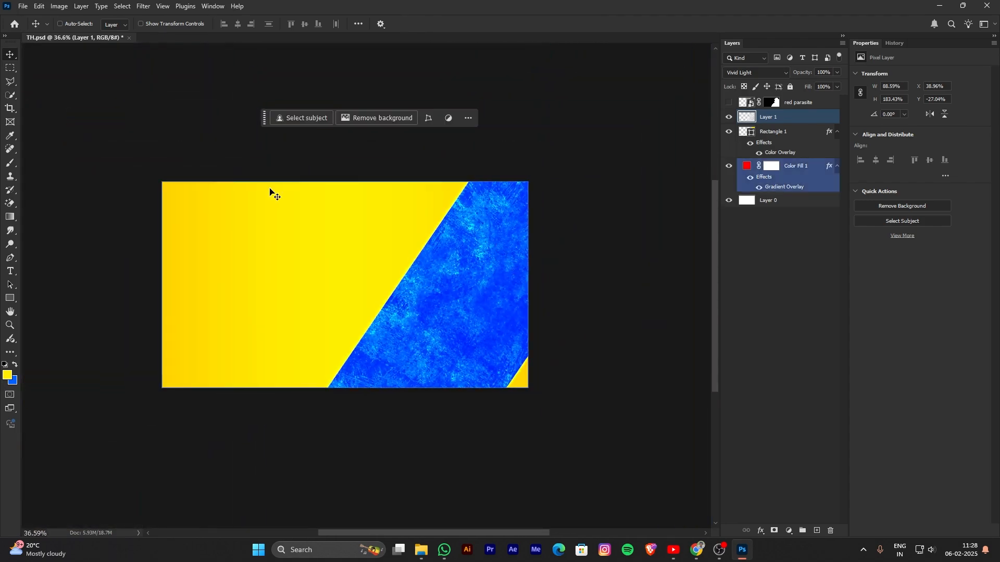
scroll(535, 313, up, 2)
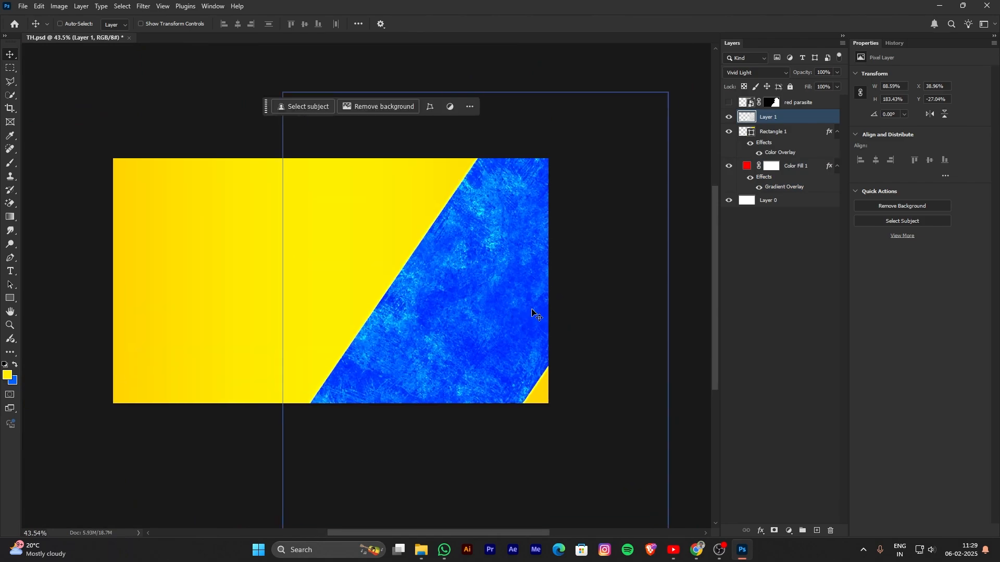
scroll(532, 312, up, 2)
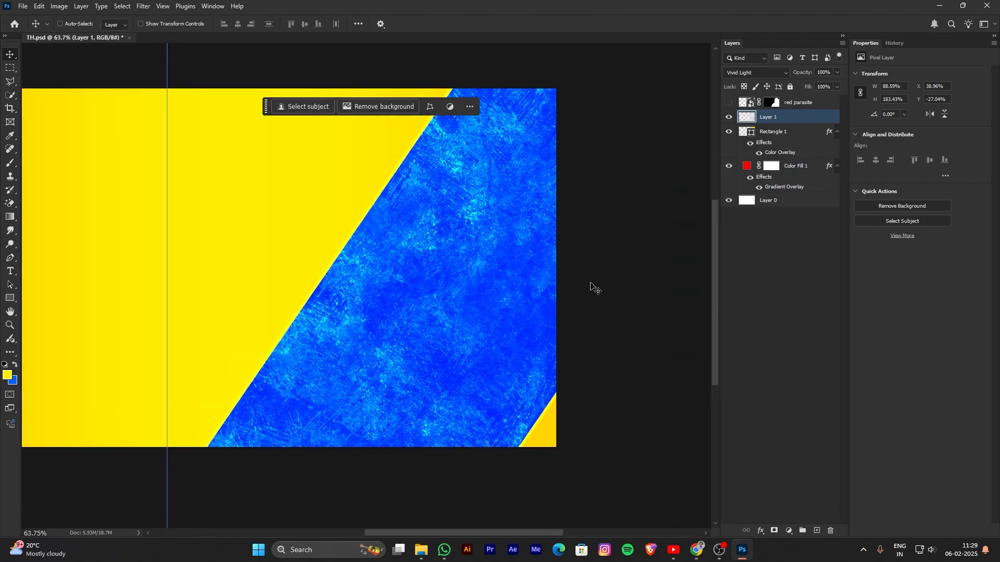
click(728, 132)
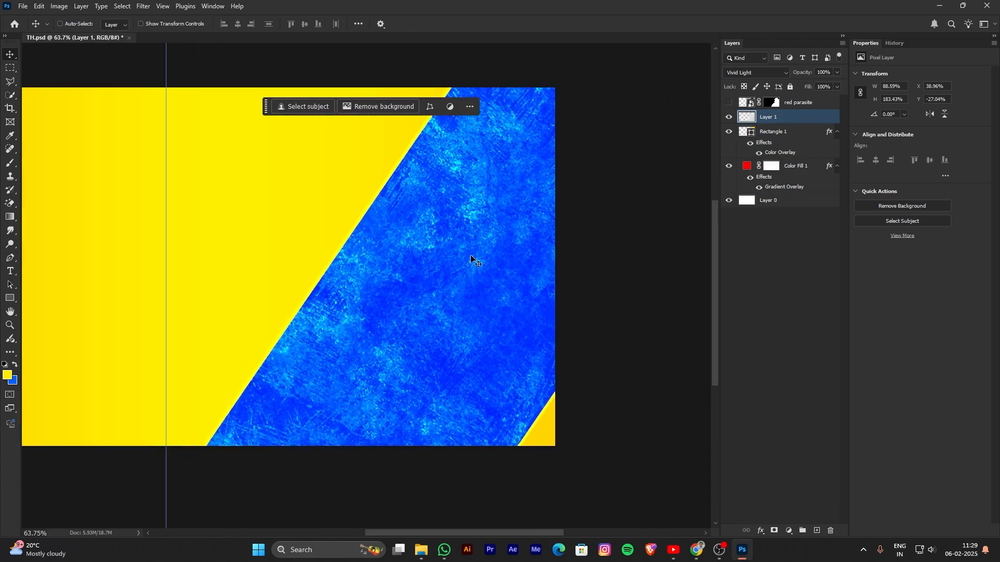
scroll(470, 254, down, 2)
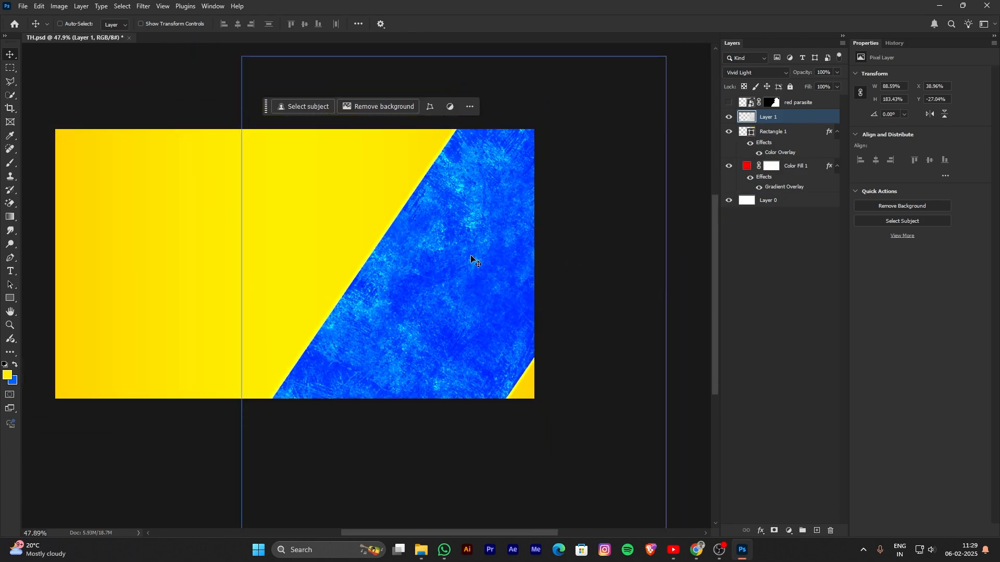
Try clipping the texture layer directly to the Rectangle 1 layer.
shift+click(787, 131)
click(791, 123)
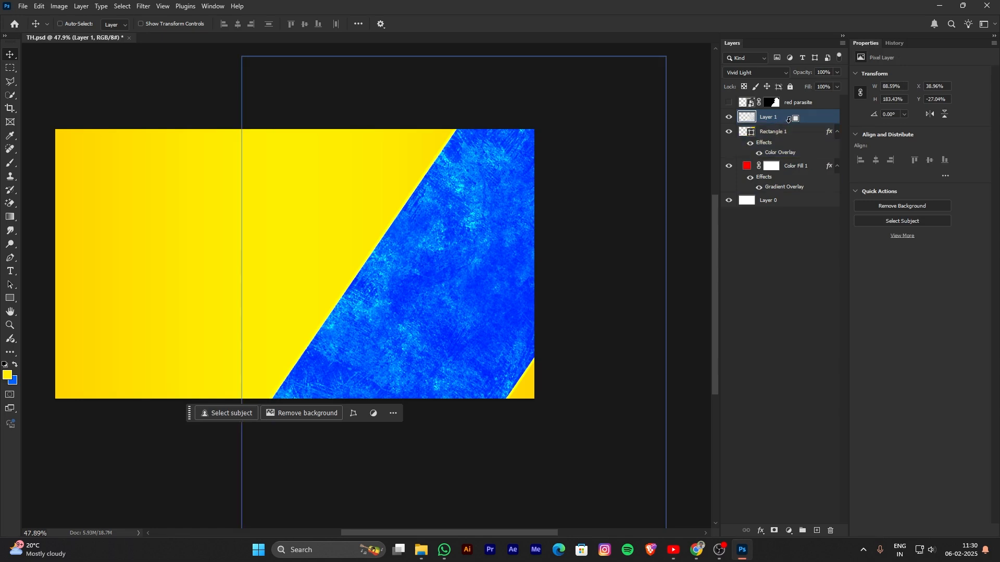
alt+click(789, 119)
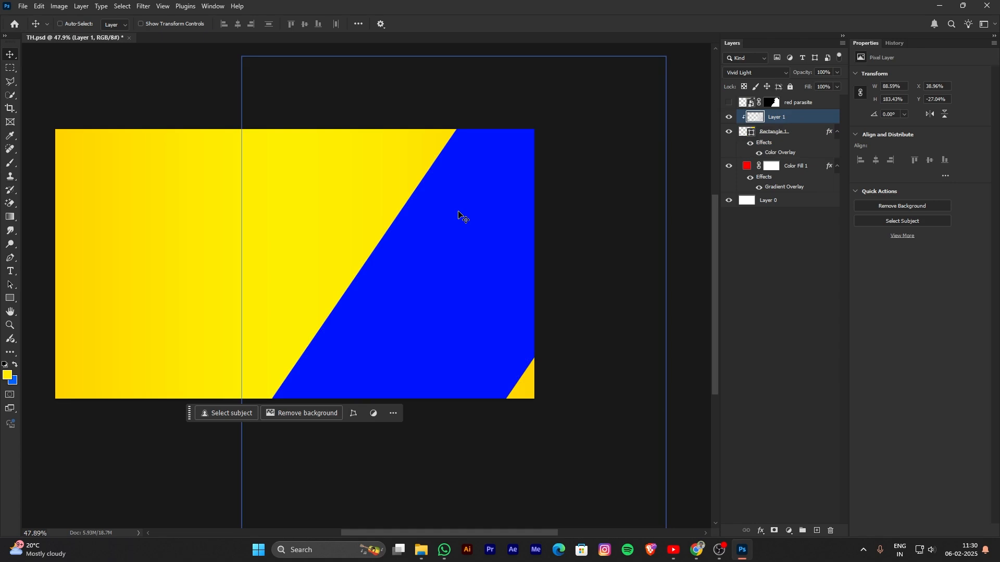
key(ctrl+z)
Toggle Rectangle 1's Color Overlay and the layer's visibility off and on to check their effect on the texture.
click(760, 152)
click(761, 152)
click(790, 137)
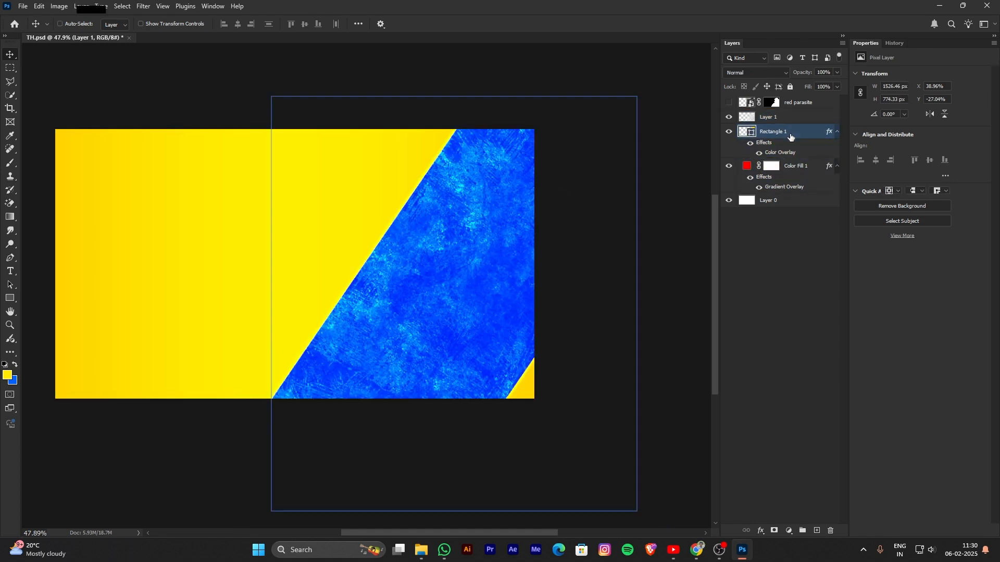
click(730, 132)
click(729, 131)
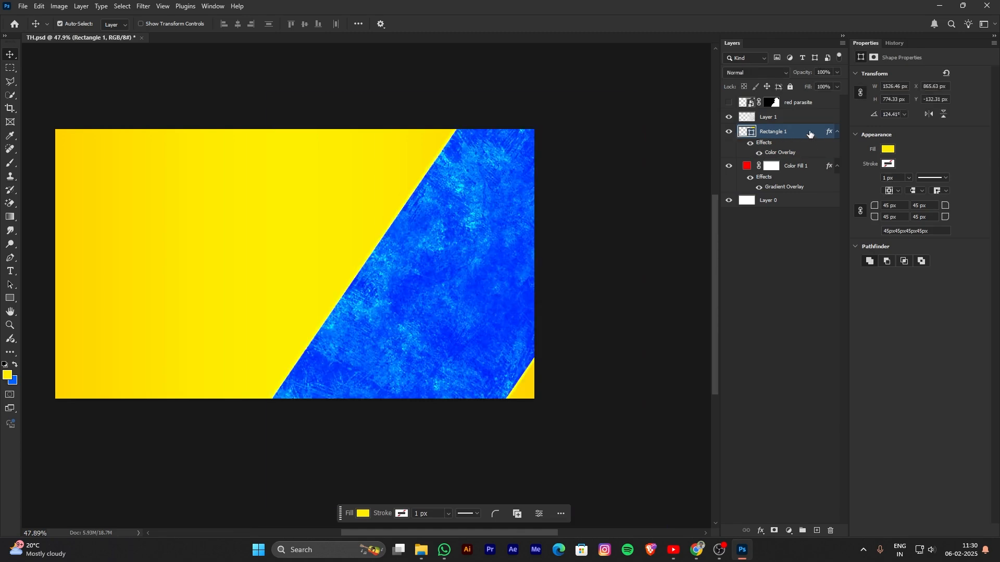
Put Rectangle 1 in its own group and clip the texture layer to that group.
key(ctrl+g)
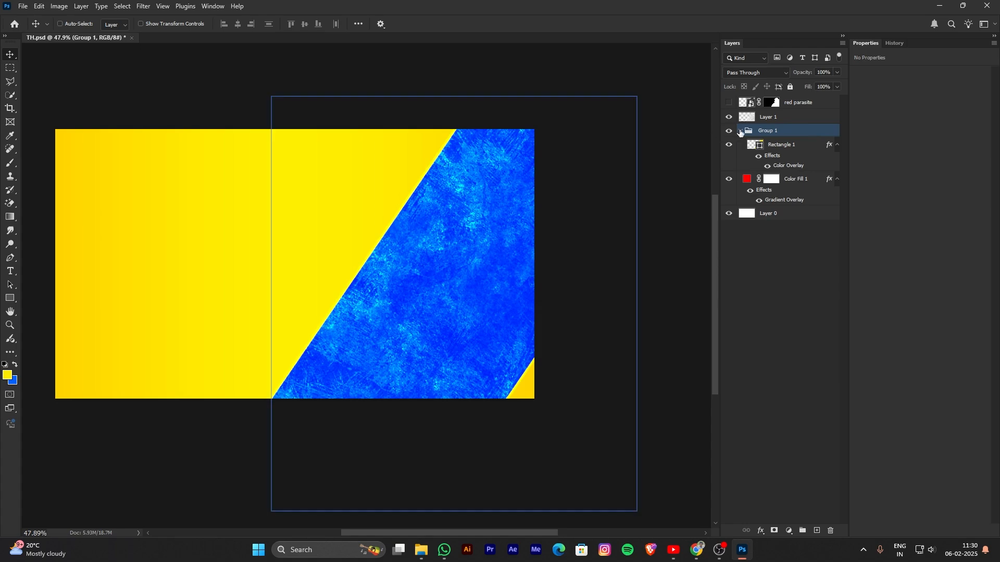
click(740, 131)
ctrl+click(795, 117)
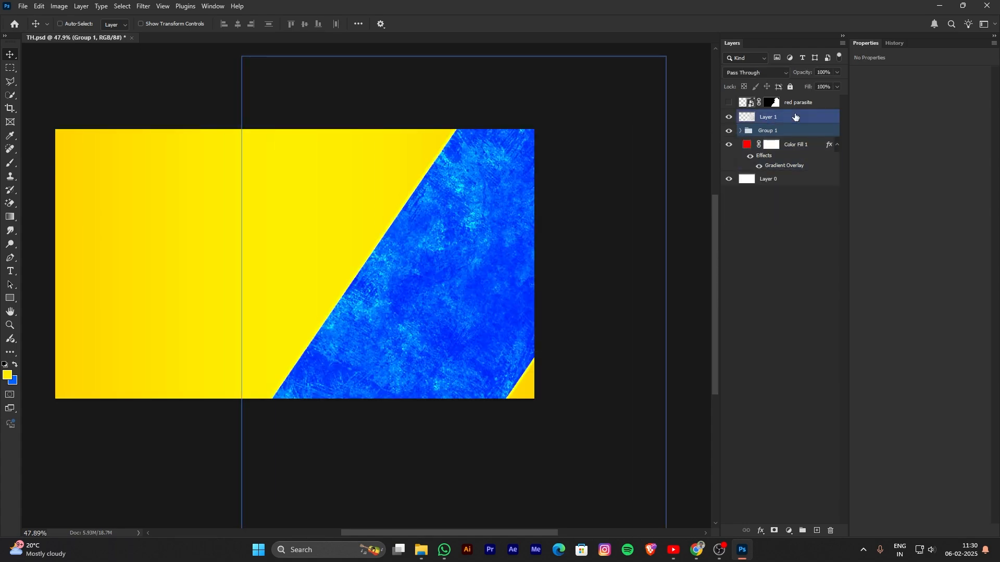
alt+click(785, 124)
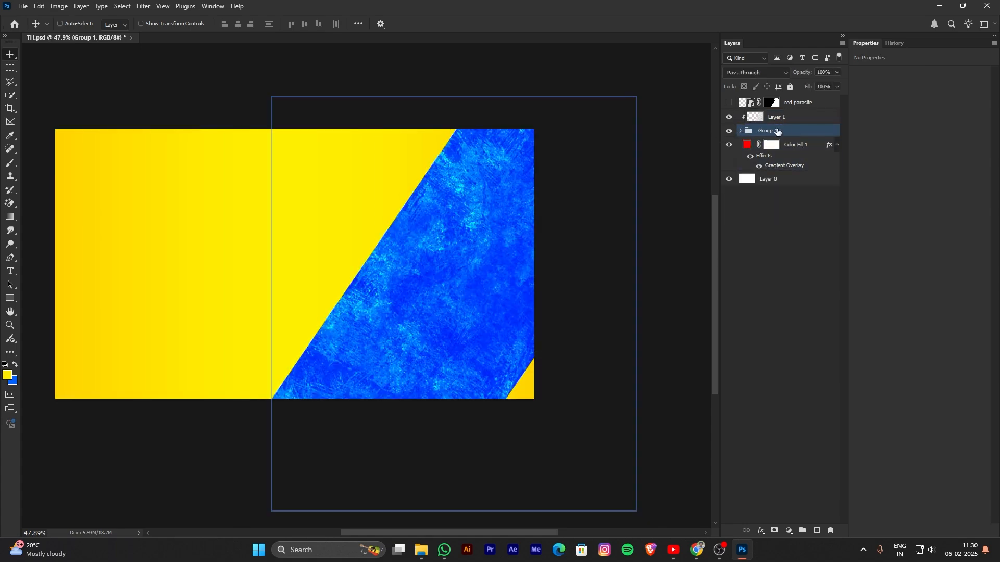
Rename the group containing the blue rectangle as Shape.
scroll(415, 266, up, 4)
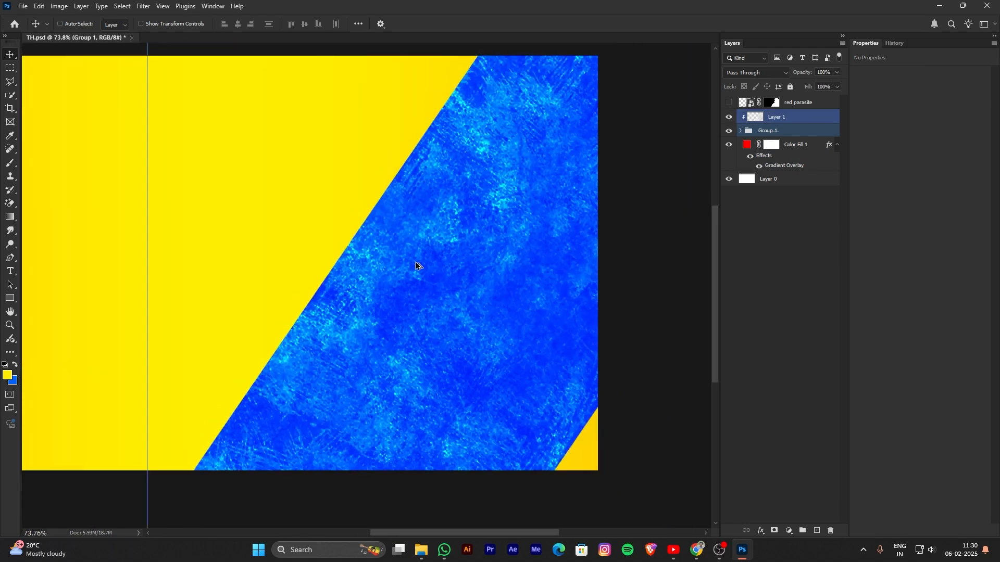
scroll(482, 289, down, 4)
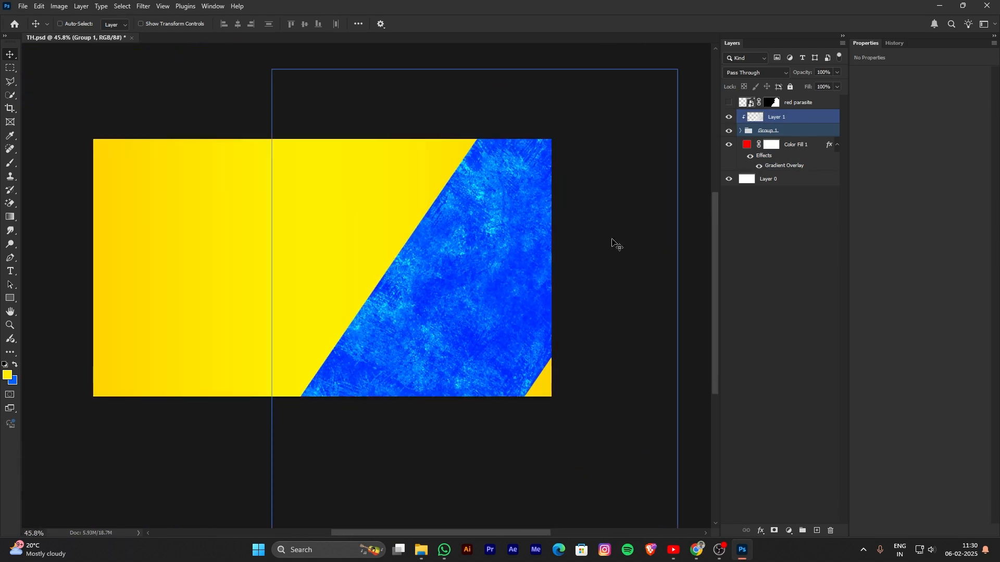
shift+click(772, 143)
double_click(773, 131)
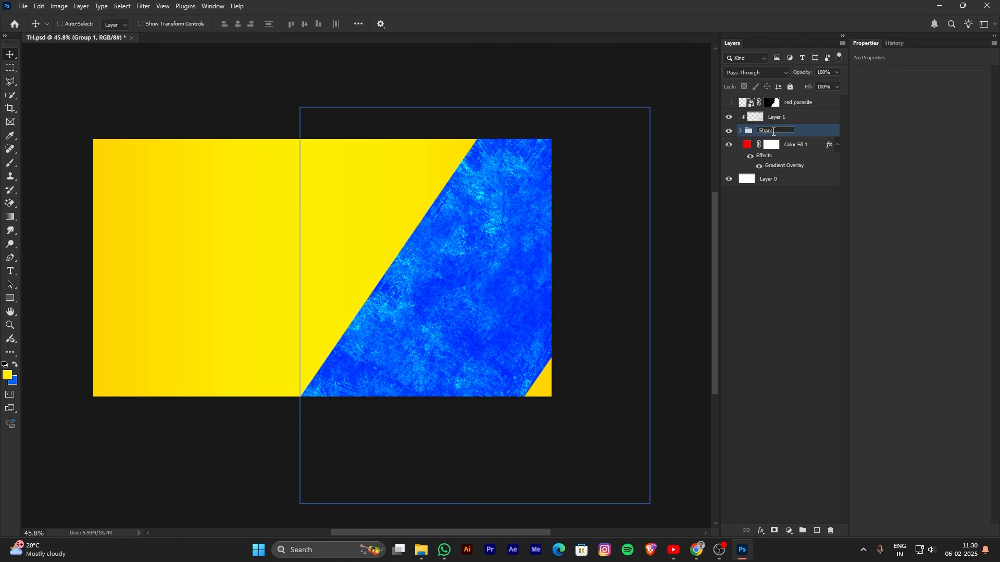
key(Return)
Check the texture clipped to the Shape group and make the red parasite layer visible.
shift+click(777, 120)
drag(584, 259, 535, 263)
scroll(448, 261, down, 2)
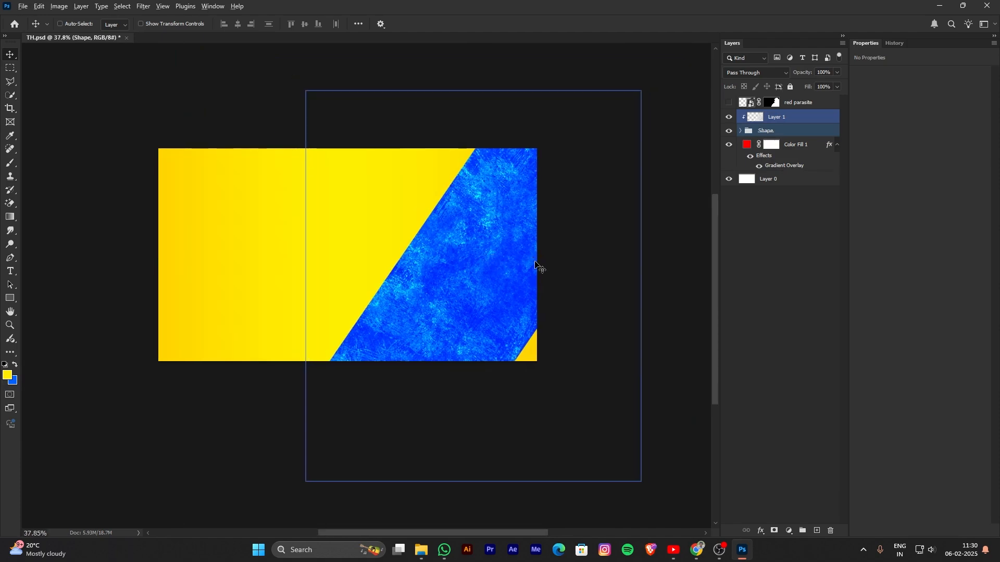
scroll(536, 263, up, 3)
scroll(536, 263, down, 1)
drag(440, 228, 451, 237)
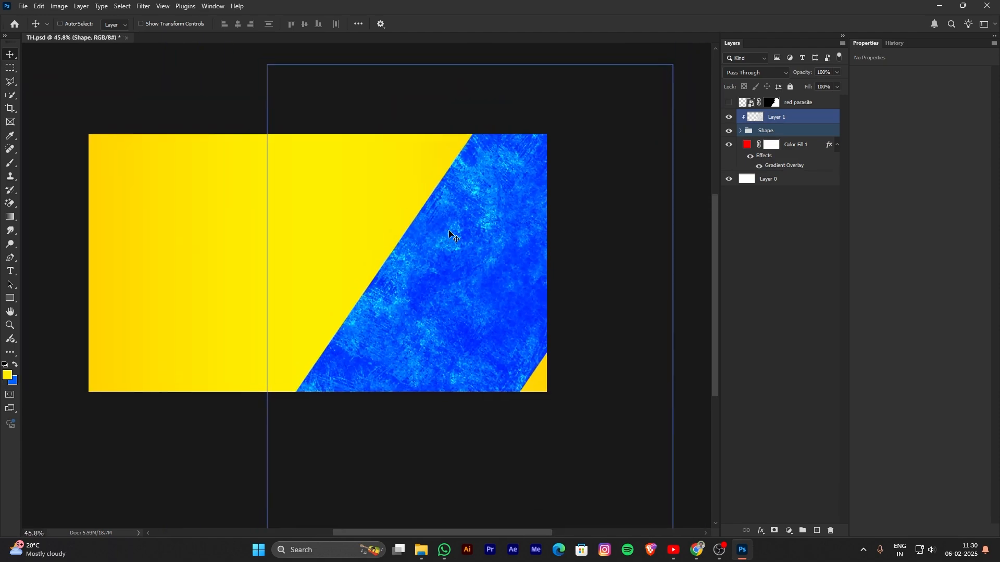
scroll(438, 245, up, 3)
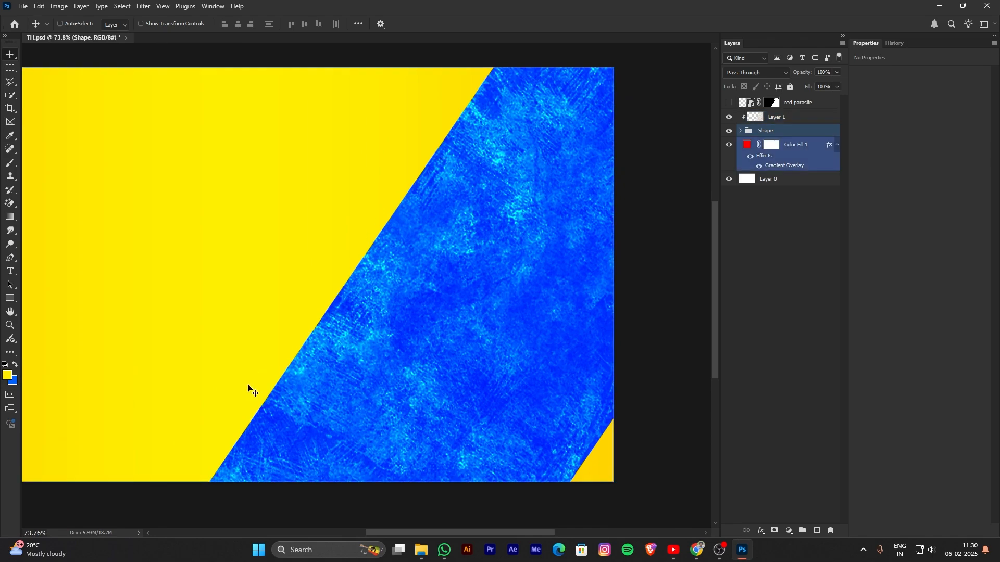
drag(382, 330, 393, 310)
click(729, 102)
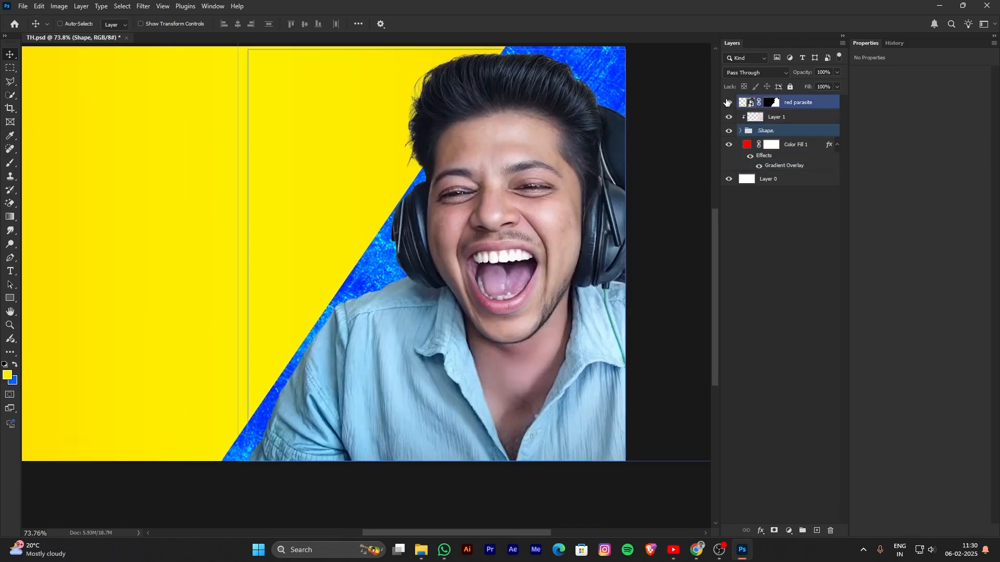
Toggle the red parasite layer's visibility and examine the cut-out photo against the textured Shape group and its clipped Layer 1.
scroll(536, 221, down, 4)
scroll(532, 213, up, 3)
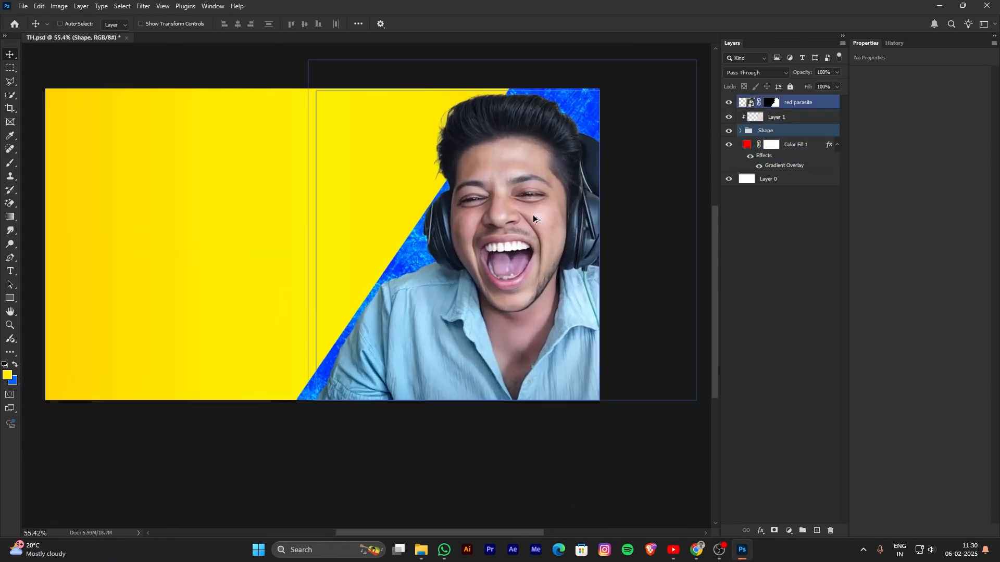
click(729, 103)
click(729, 102)
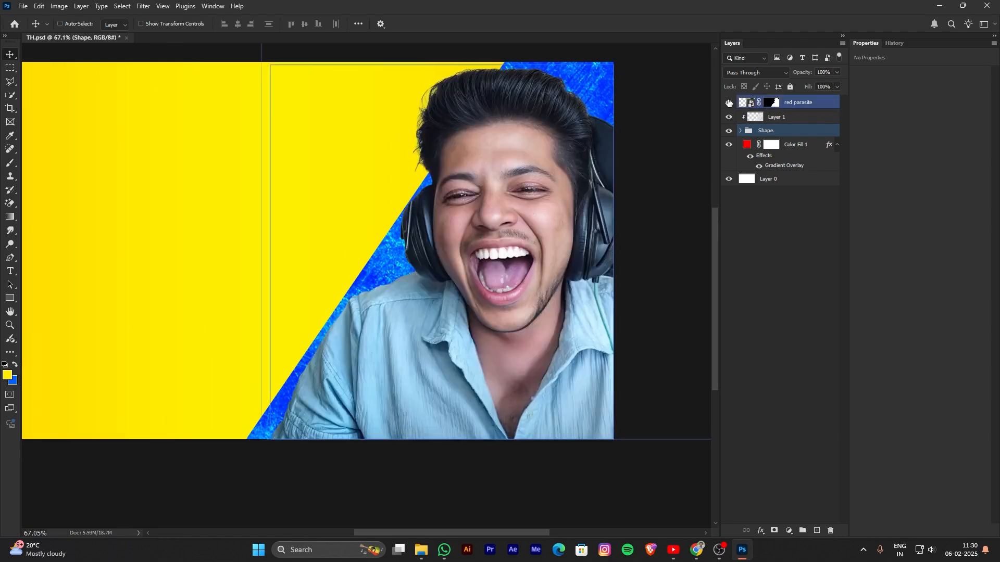
drag(520, 283, 520, 279)
scroll(519, 278, down, 3)
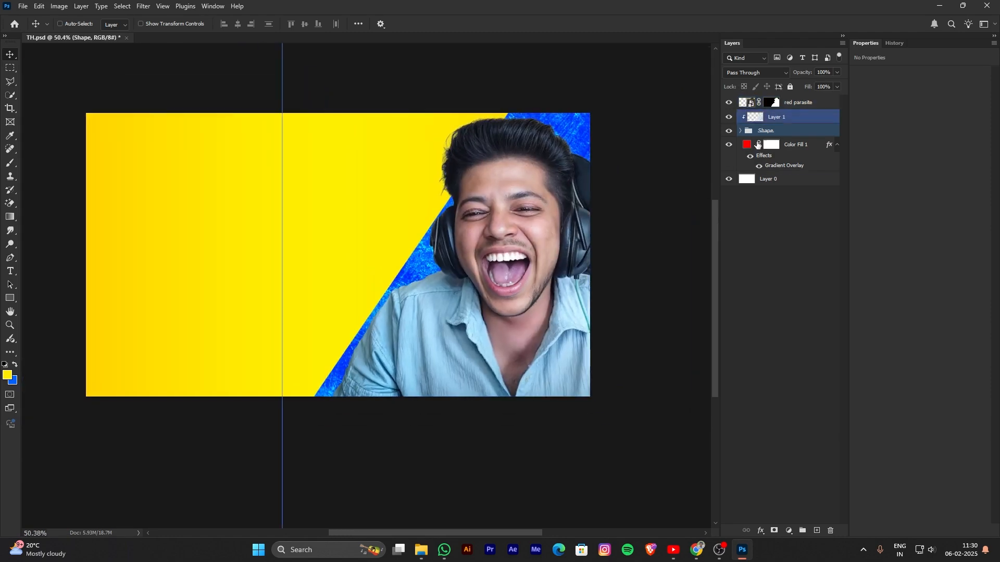
click(786, 118)
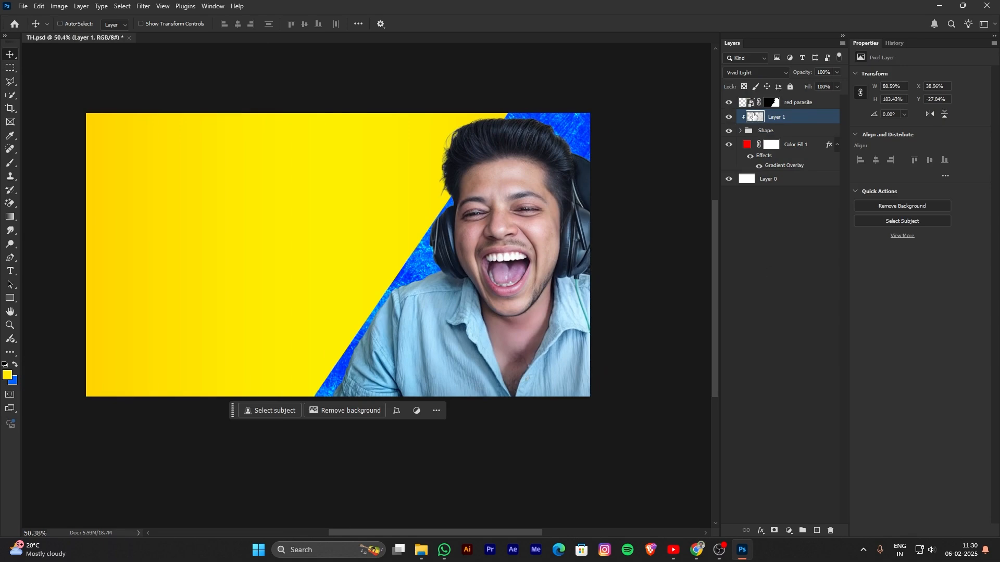
click(790, 132)
shift+click(788, 118)
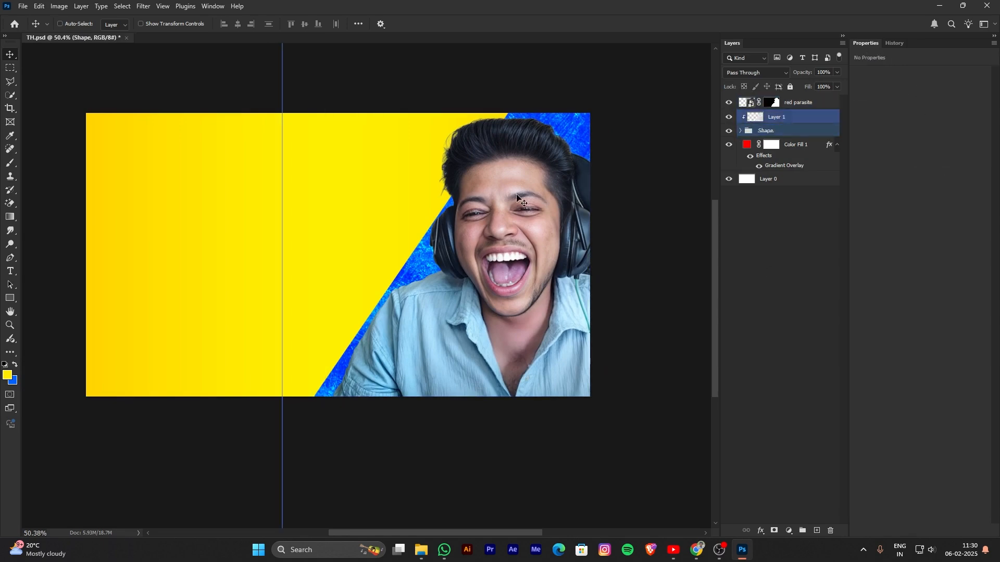
scroll(392, 304, up, 4)
drag(508, 201, 504, 314)
scroll(434, 368, down, 1)
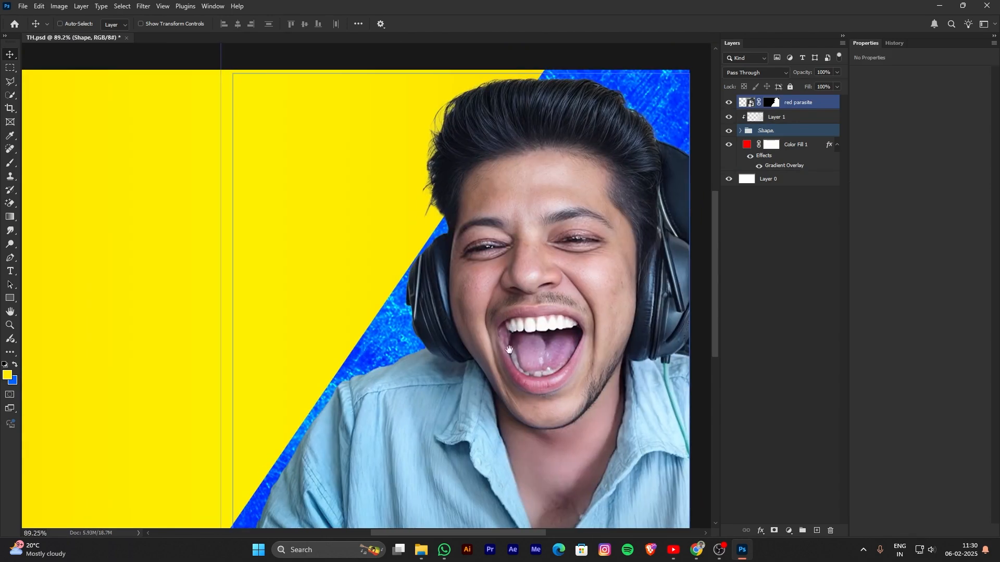
drag(507, 360, 519, 311)
Add a Drop Shadow effect to the Shape group and set its color to black, 000000.
click(816, 131)
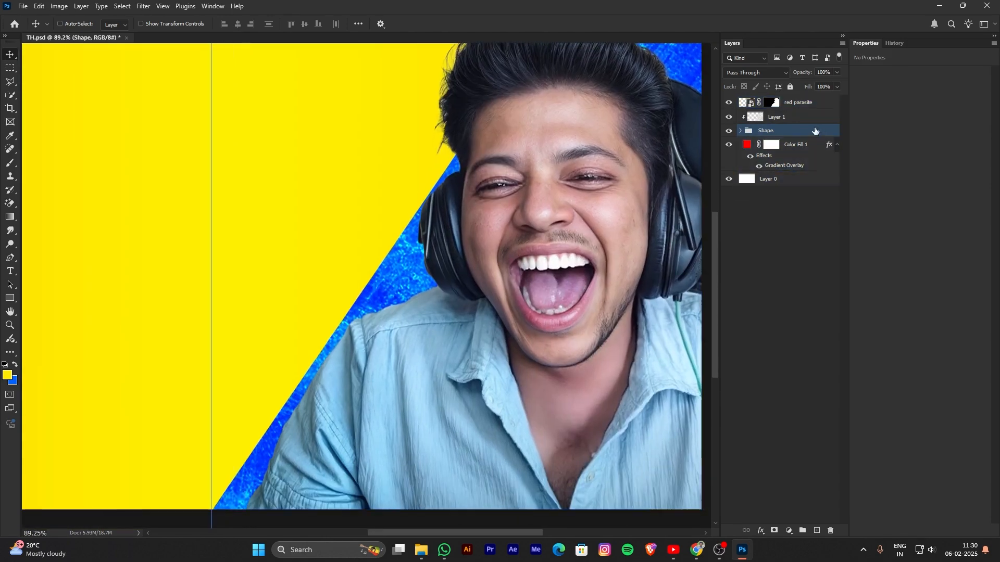
double_click(814, 131)
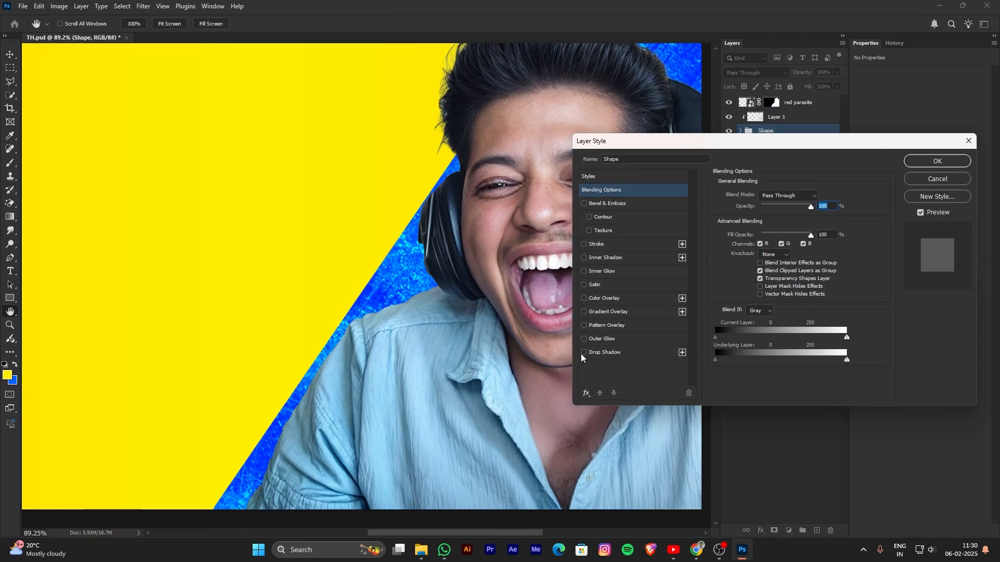
click(584, 353)
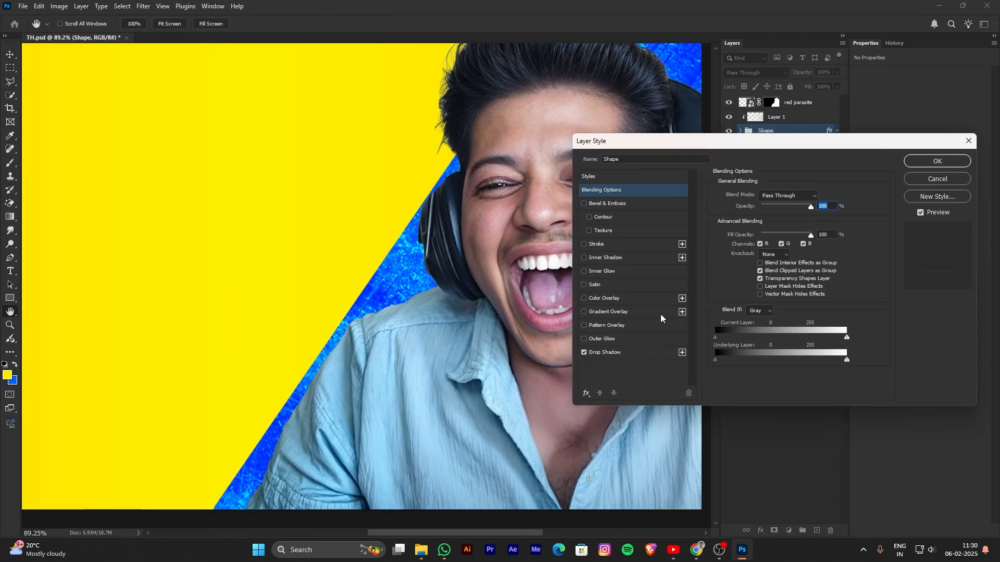
drag(690, 147, 651, 144)
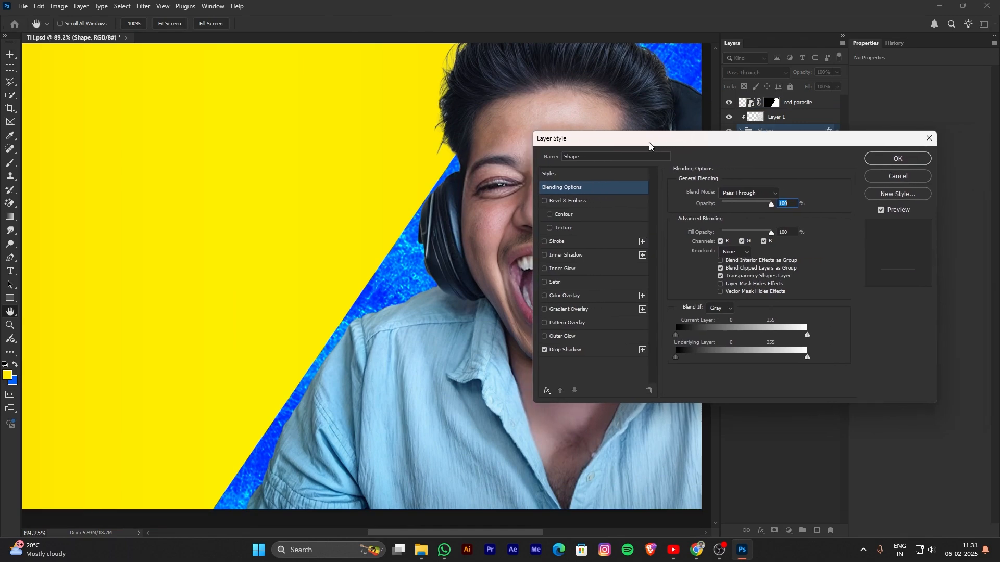
click(610, 350)
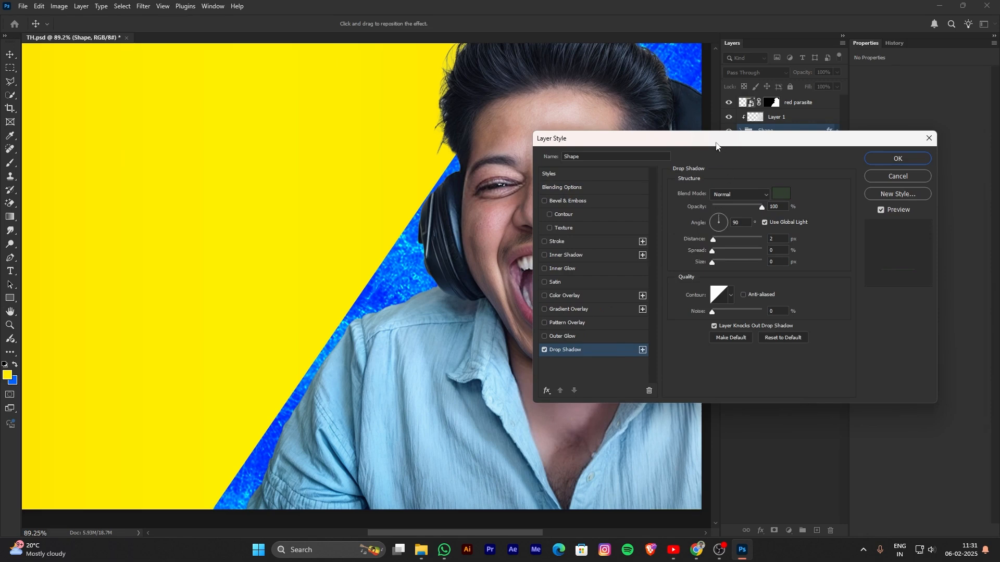
drag(716, 144, 704, 144)
click(767, 194)
text(000000)
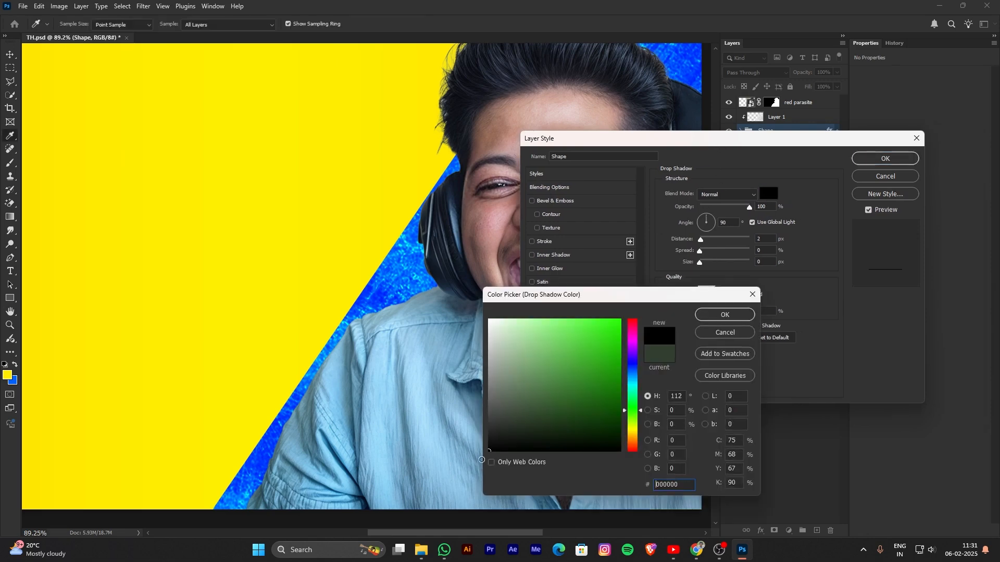
click(716, 316)
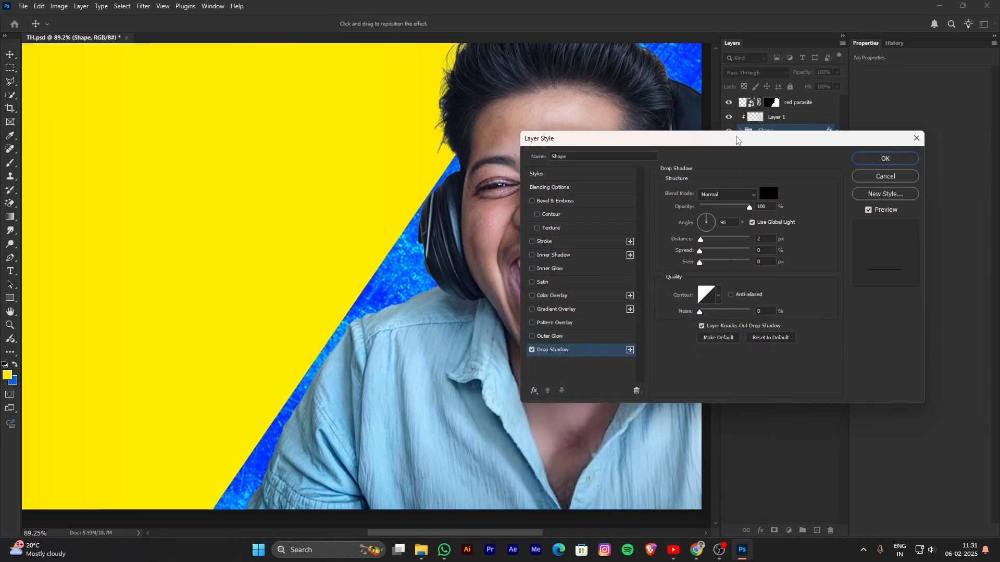
Apply the Shape group's drop shadow and hide the red parasite layer to expose the whole blue shape.
drag(739, 141, 623, 142)
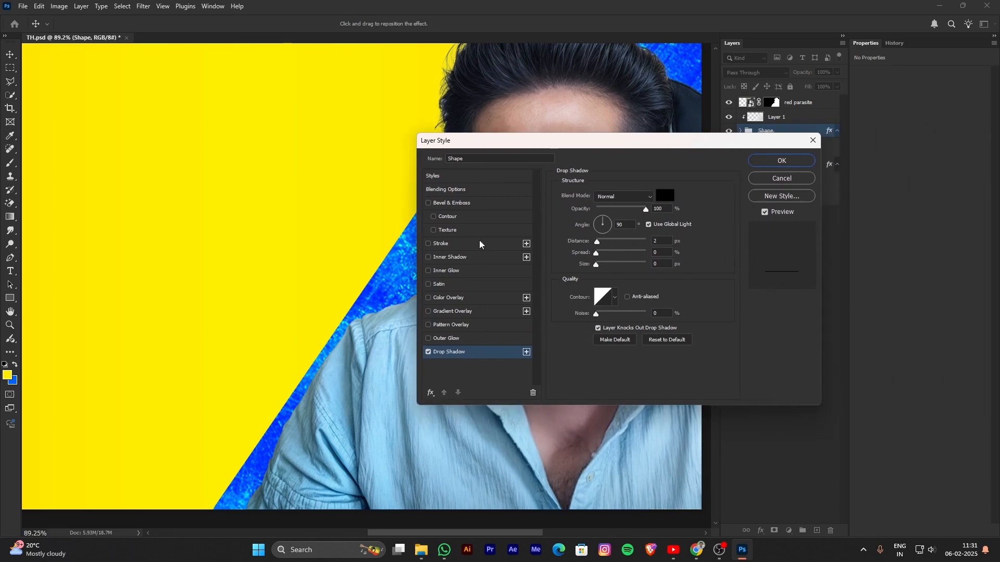
drag(463, 151, 518, 193)
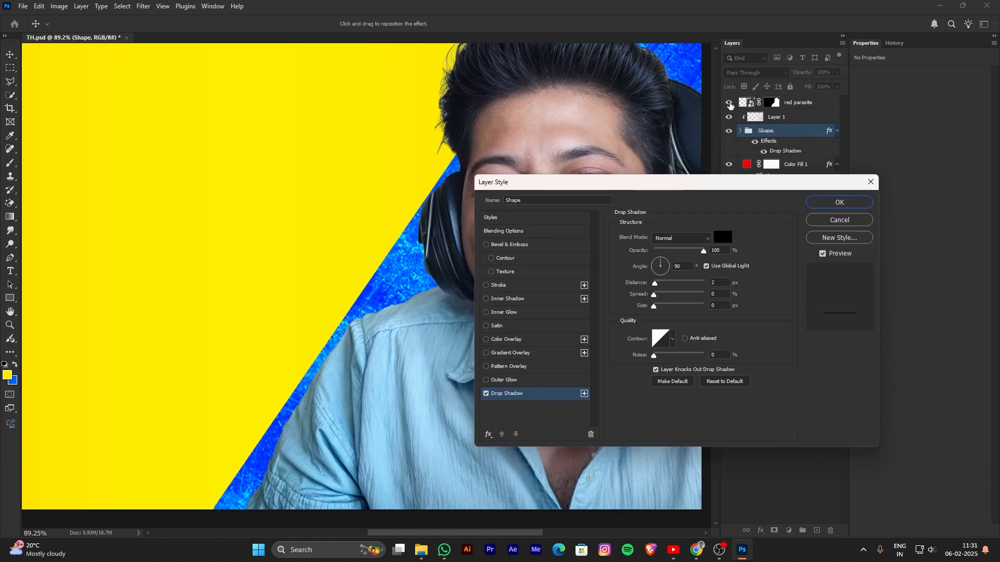
click(839, 203)
click(729, 103)
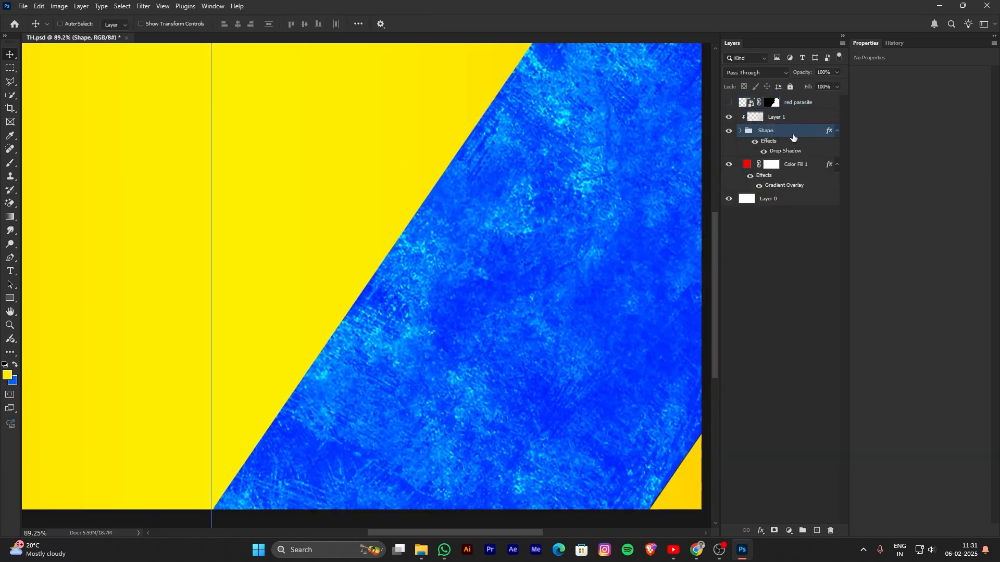
Set the Shape group's drop shadow to a 35° angle, 13 px distance and 35 px size.
double_click(793, 135)
click(547, 395)
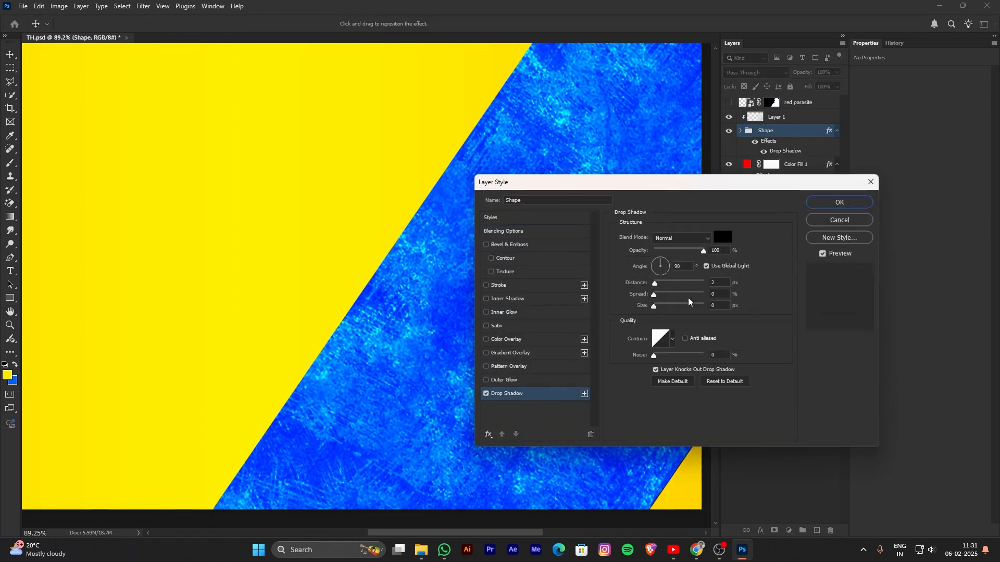
drag(627, 187, 618, 188)
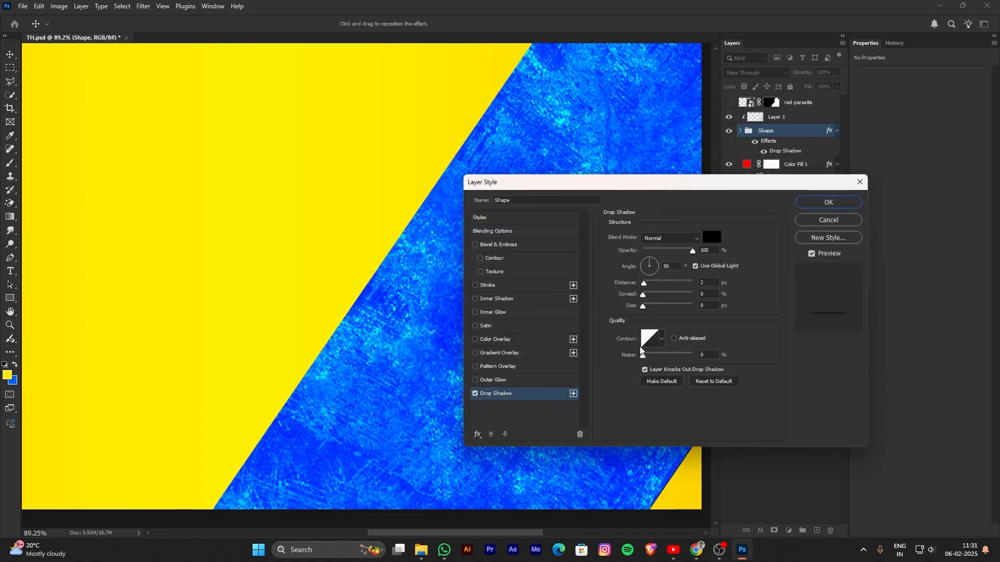
drag(645, 284, 653, 284)
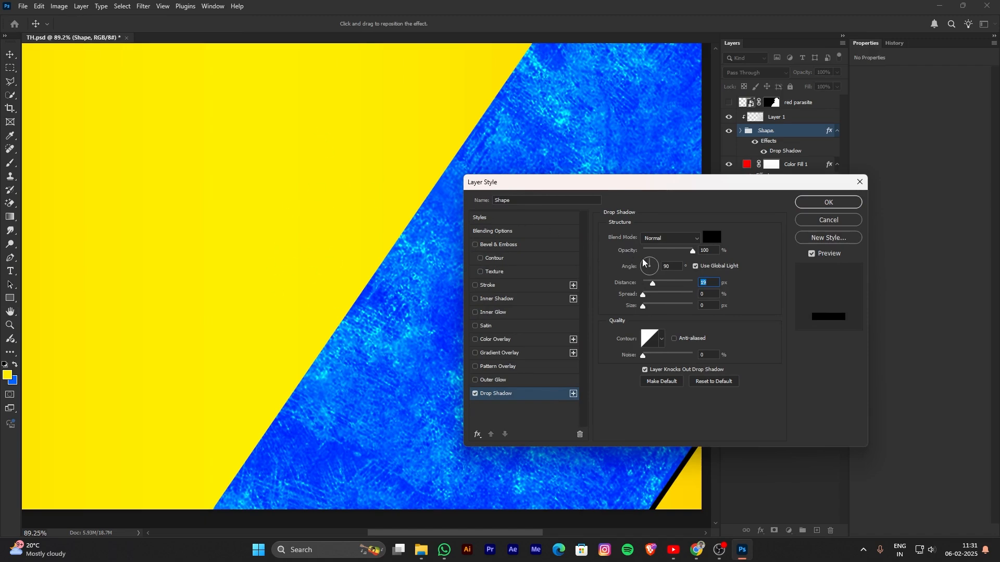
drag(651, 263, 654, 266)
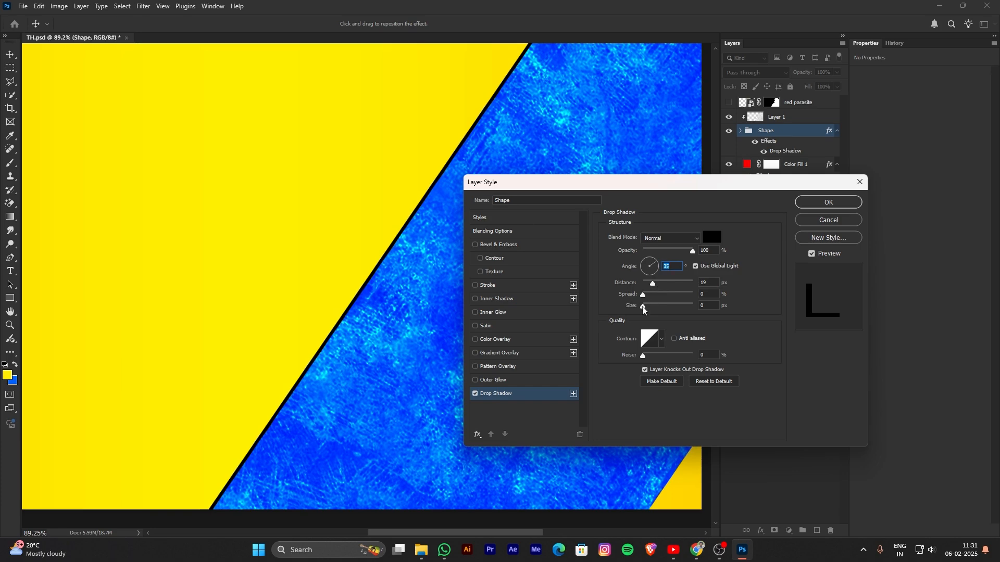
mouse_move(643, 310)
mouse_down()
mouse_move(659, 309)
mouse_move(650, 284)
mouse_move(655, 307)
mouse_up()
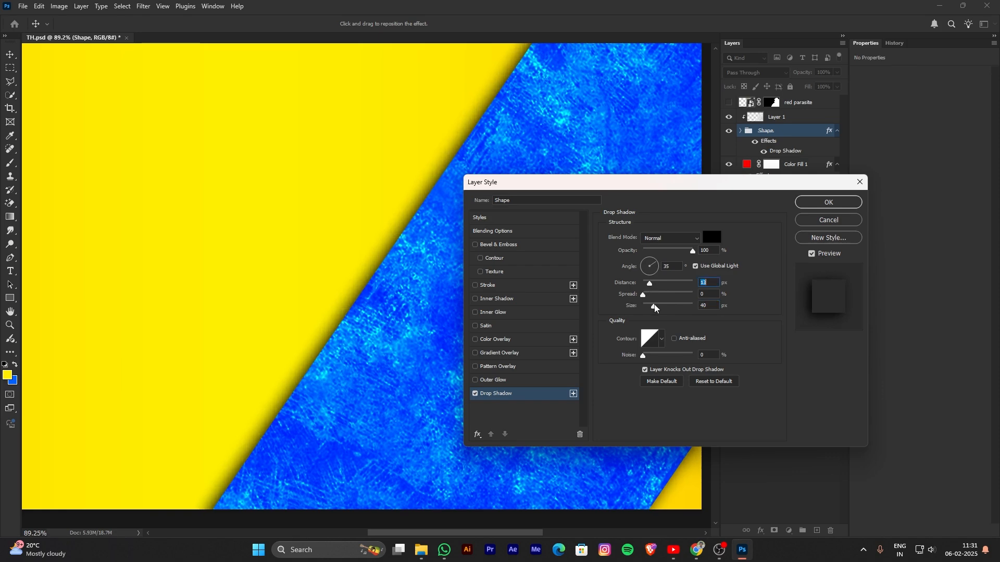
click(810, 206)
Toggle the Shape group's Drop Shadow off and on to compare its effect along the diagonal edge.
scroll(592, 217, down, 5)
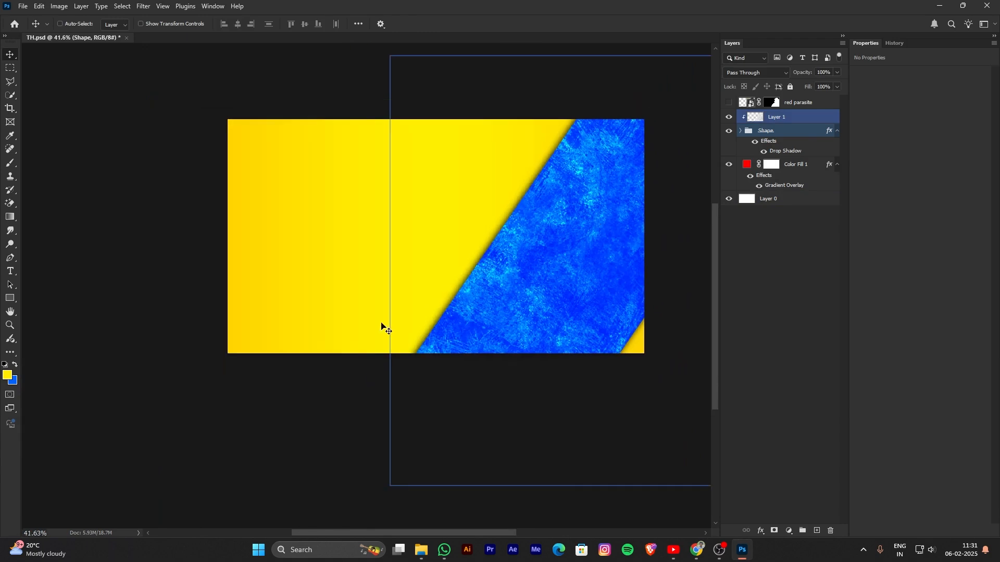
click(764, 152)
click(764, 152)
drag(573, 231, 570, 230)
scroll(570, 228, up, 3)
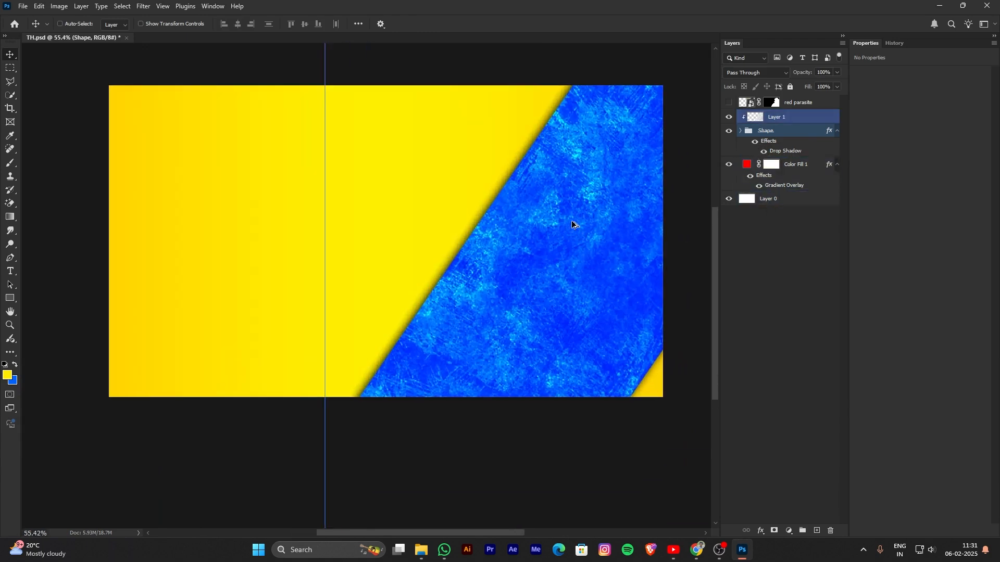
Reduce the opacity of the Shape group's drop shadow to 56%.
double_click(786, 136)
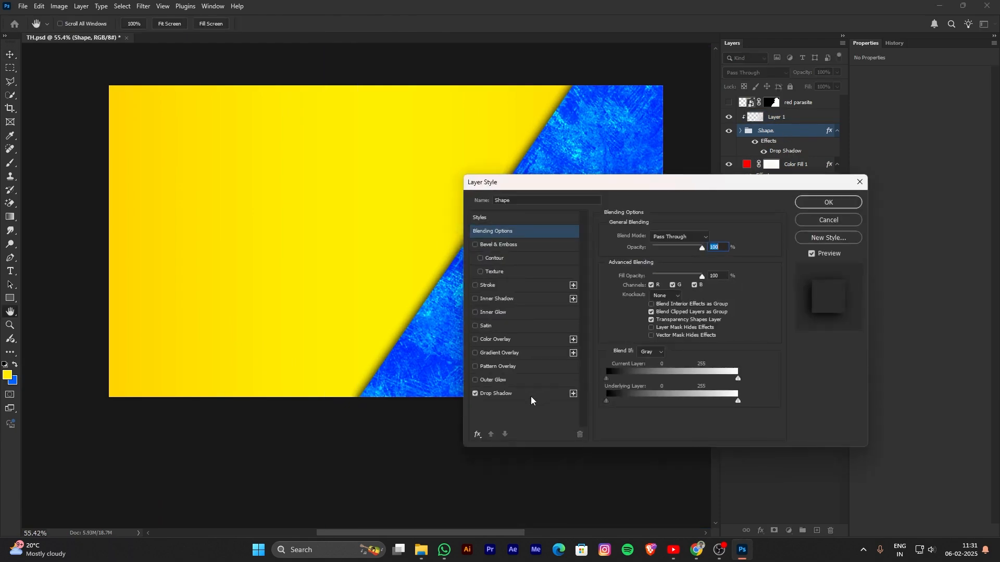
click(508, 392)
drag(586, 184, 671, 183)
drag(774, 249, 751, 251)
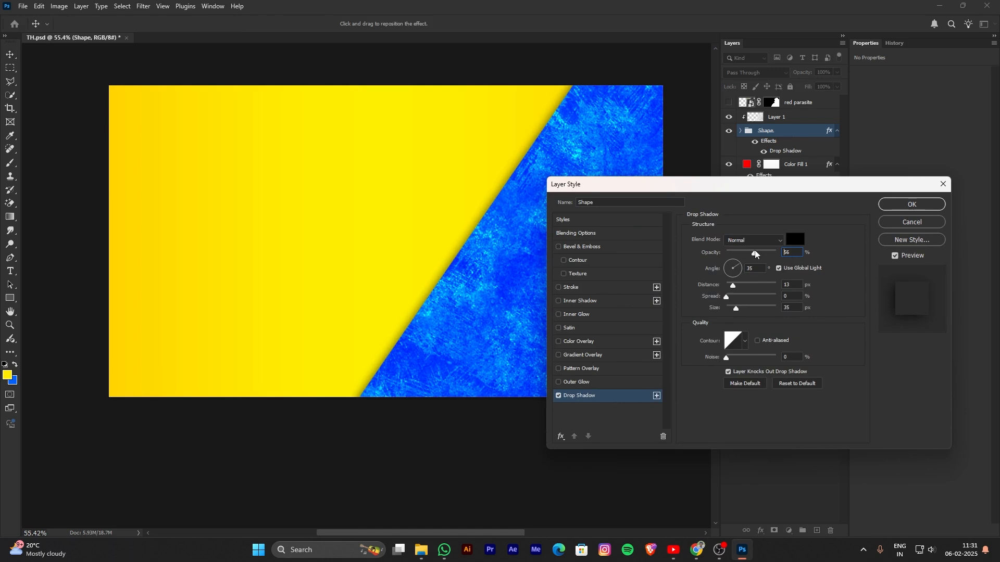
drag(721, 177, 721, 185)
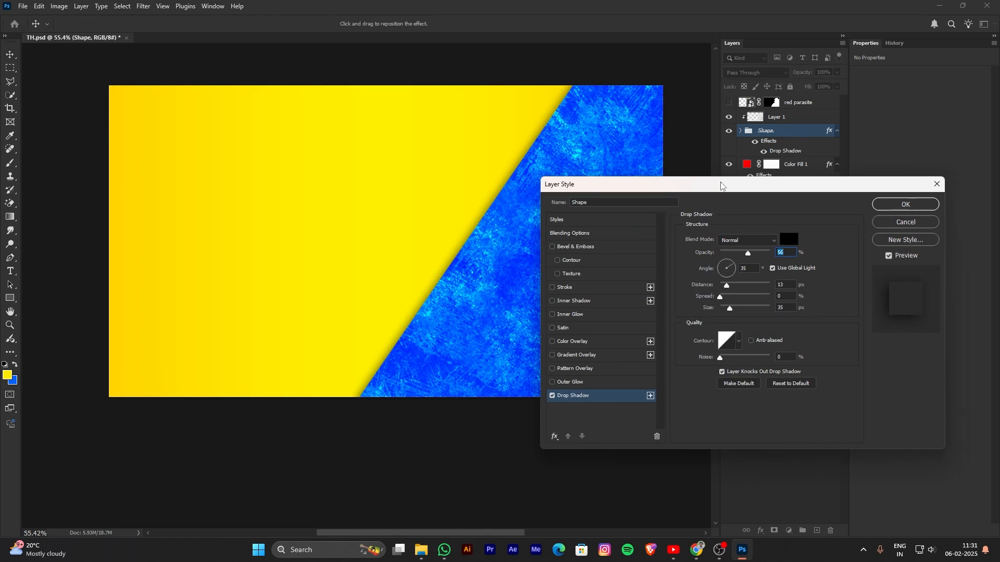
click(905, 204)
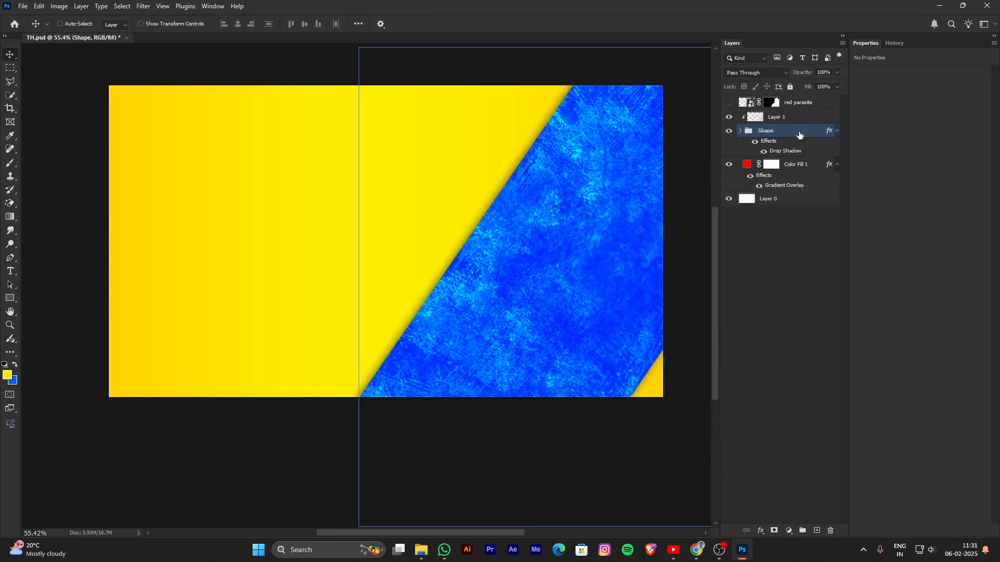
Change the Shape group's blend mode from Pass Through to Normal and check the shape on the canvas.
double_click(800, 134)
click(745, 240)
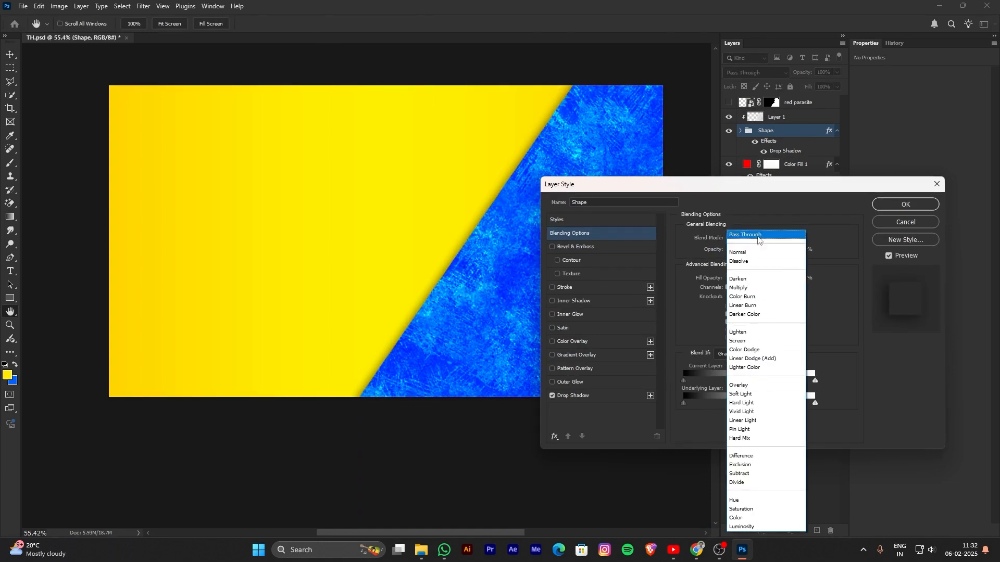
click(750, 253)
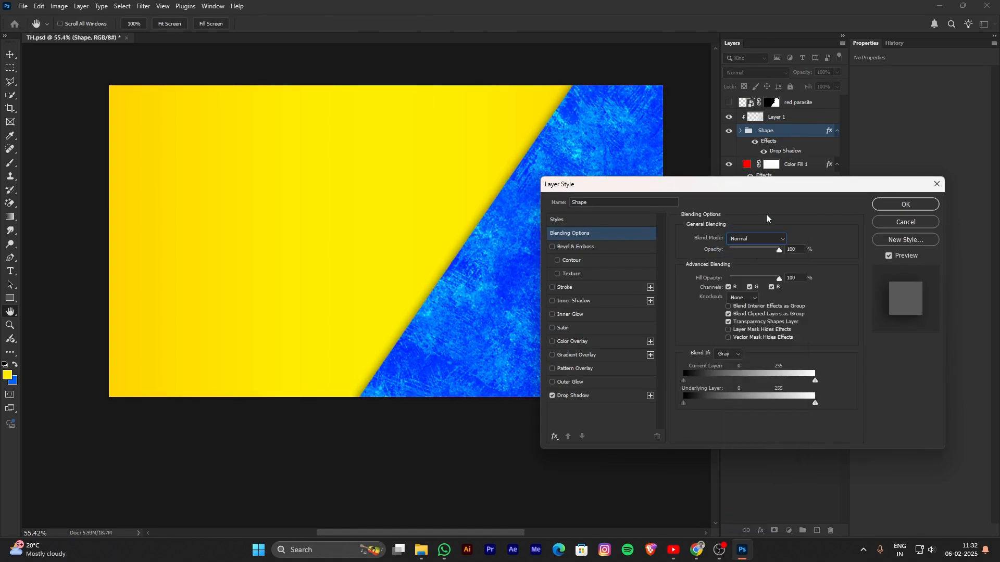
click(878, 207)
drag(560, 231, 551, 227)
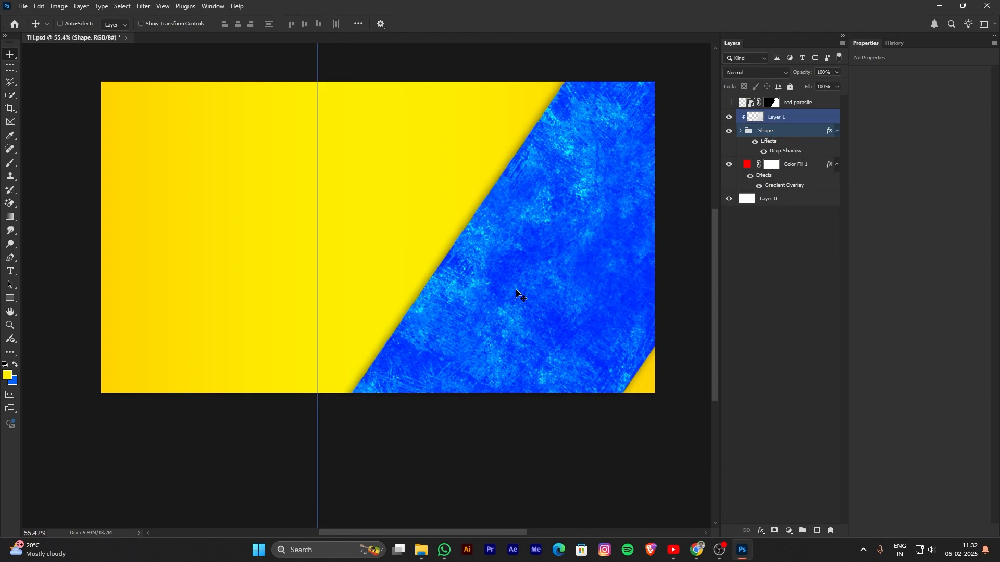
scroll(516, 295, up, 1)
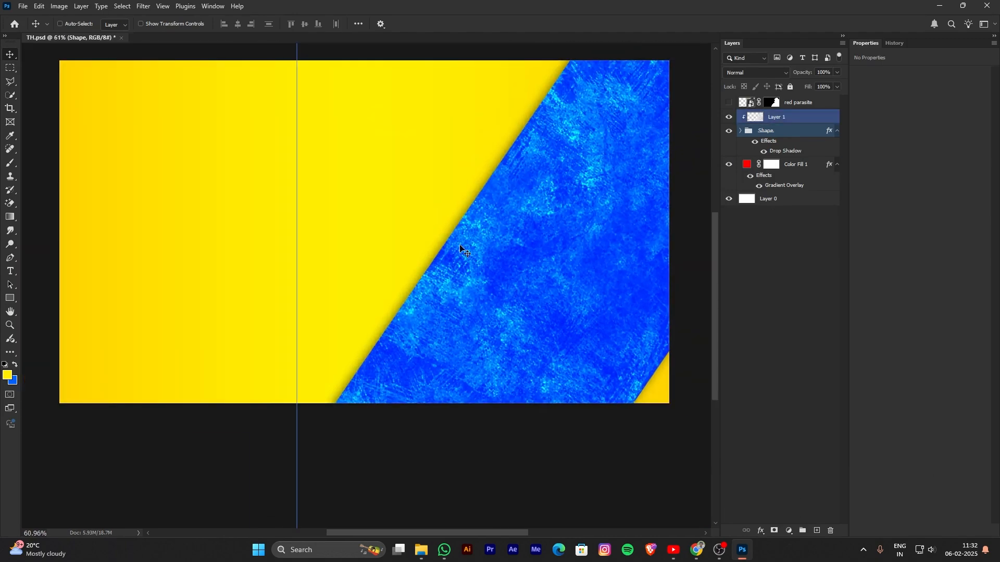
Add a stroke effect to the Shape group and set the stroke colour to white (ffffff).
double_click(797, 132)
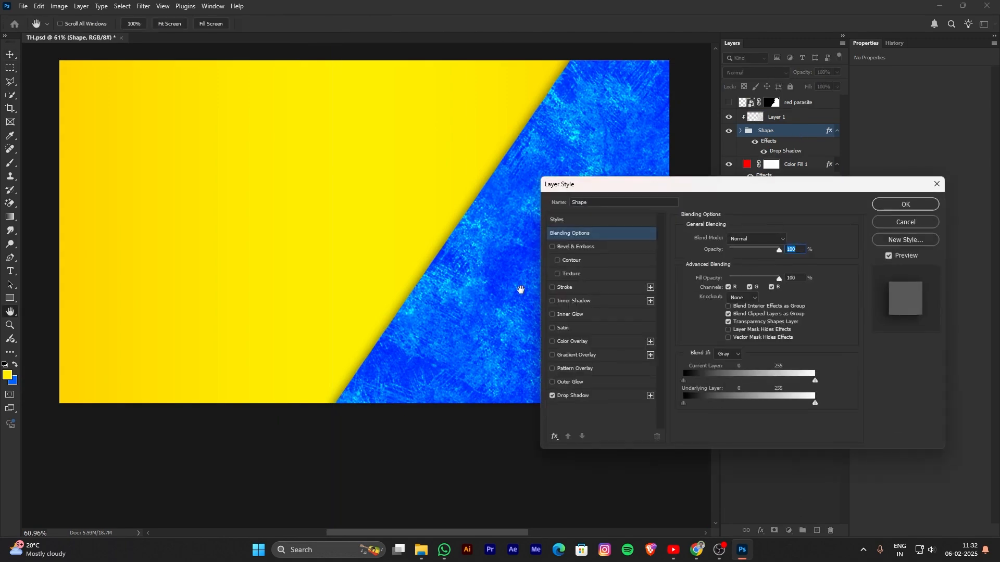
click(553, 287)
click(587, 290)
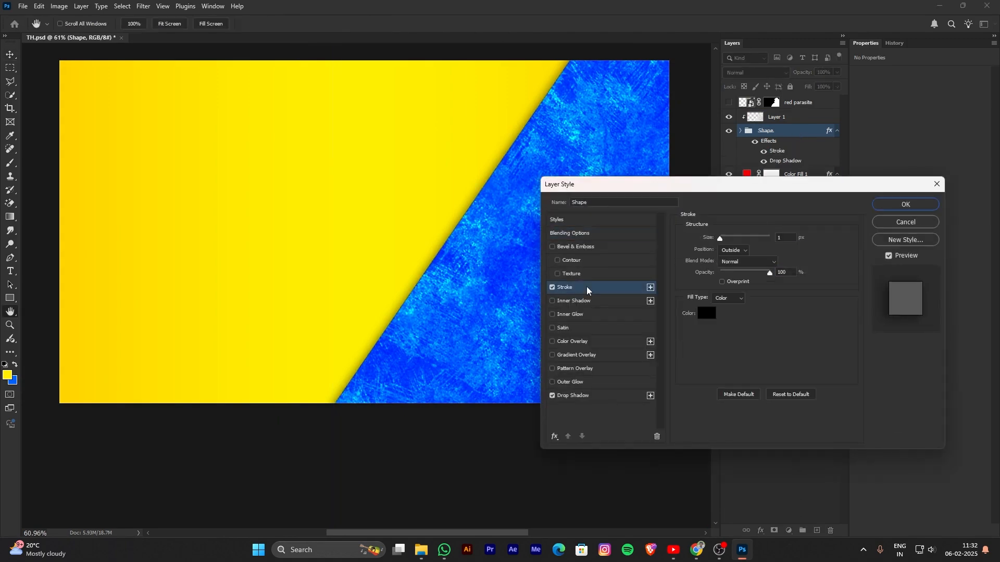
click(553, 288)
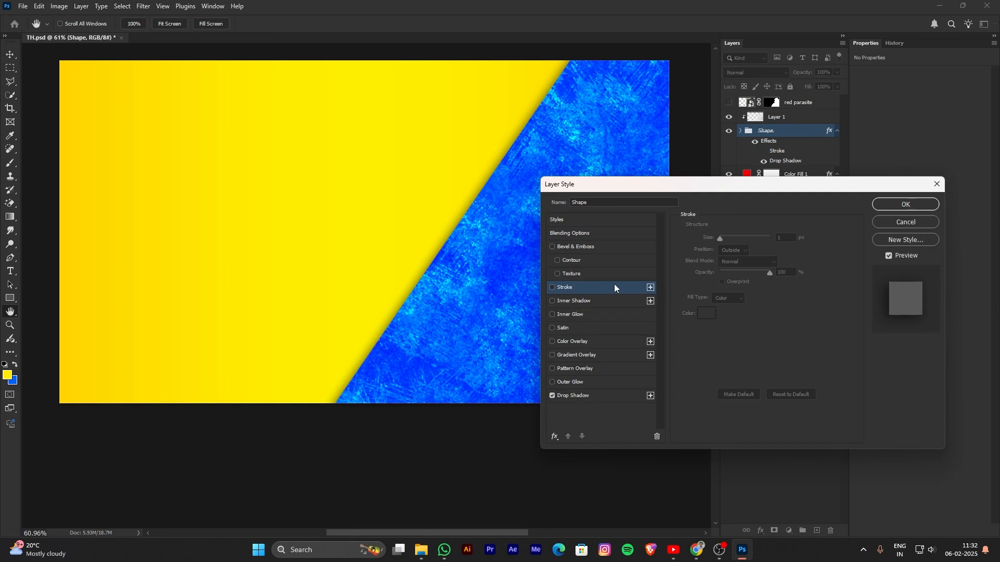
click(593, 289)
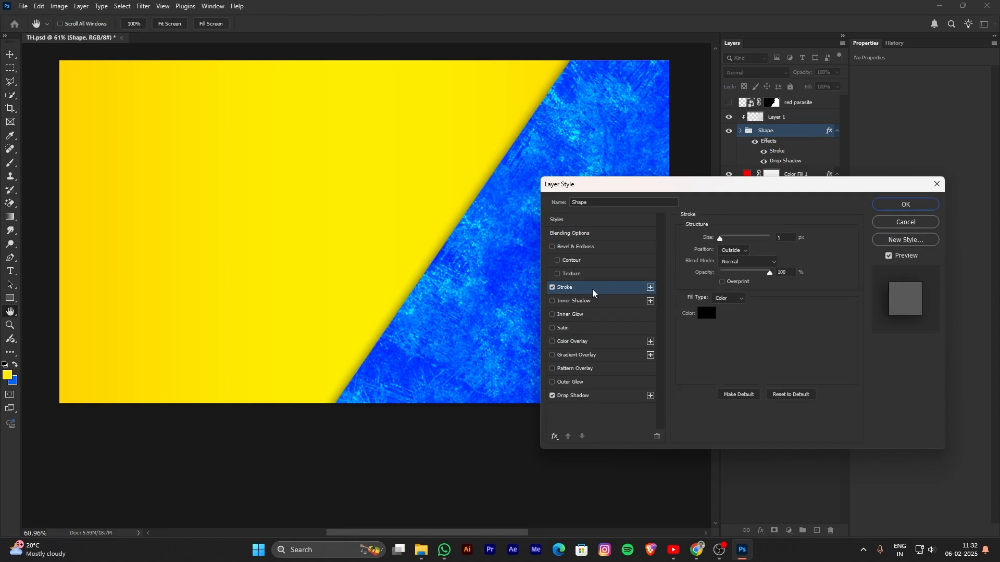
click(708, 319)
drag(533, 360, 398, 288)
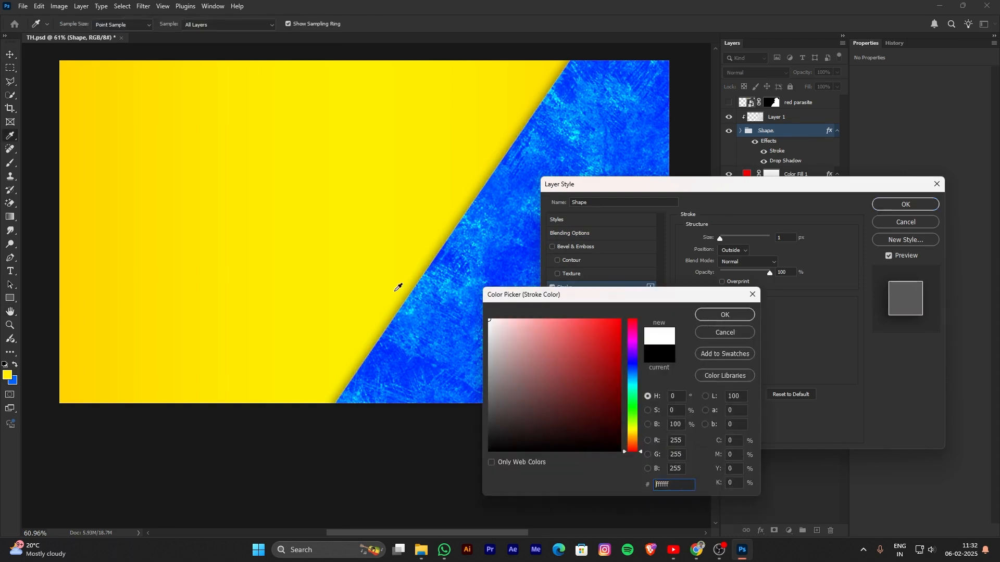
click(722, 319)
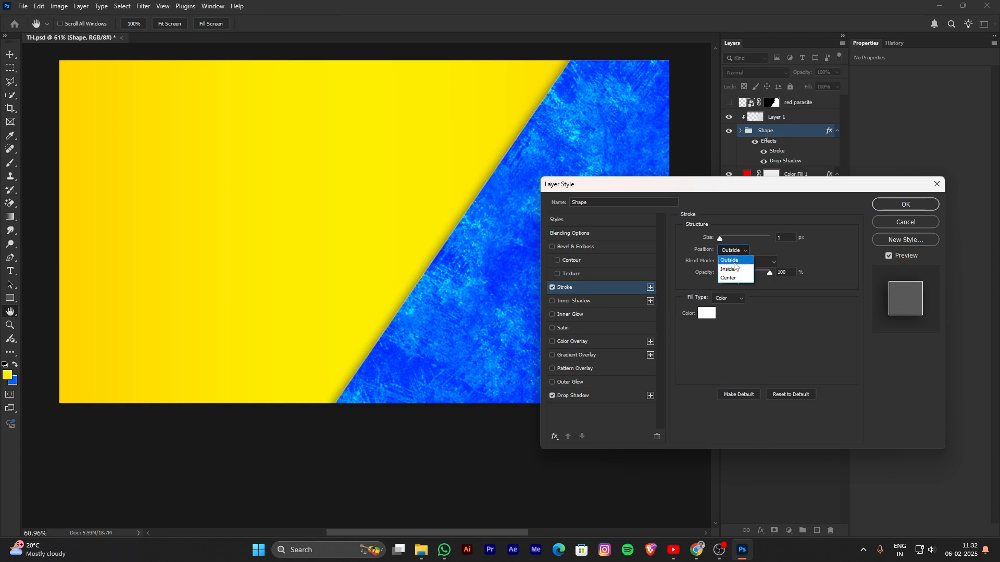
Set the Shape group's stroke size to 10 px and apply the layer style.
drag(720, 238, 726, 241)
drag(710, 193, 652, 193)
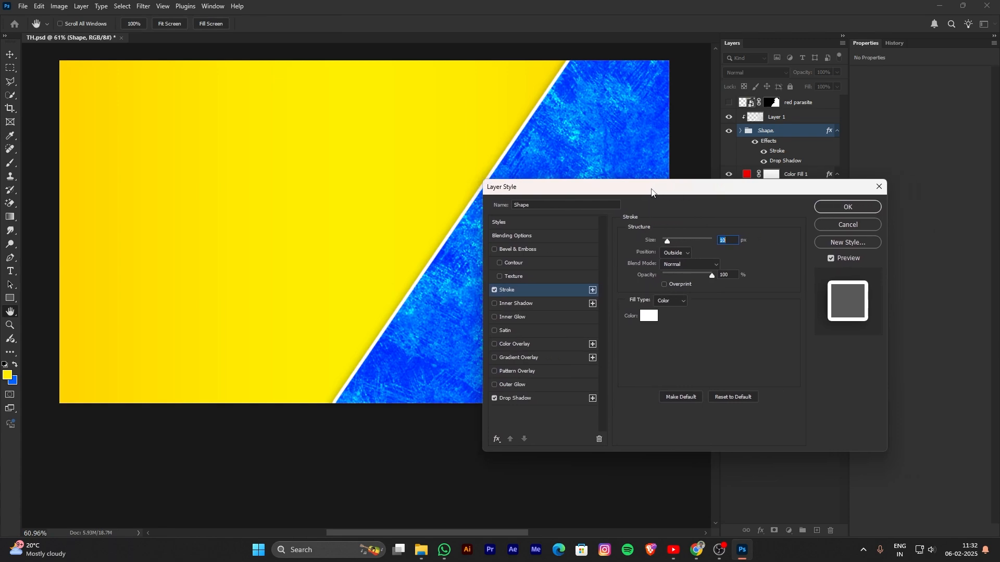
click(847, 207)
Examine the white stroke along the blue shape's diagonal edges both close up and with the whole thumbnail in view.
scroll(530, 448, down, 1)
scroll(549, 426, up, 3)
scroll(561, 426, down, 5)
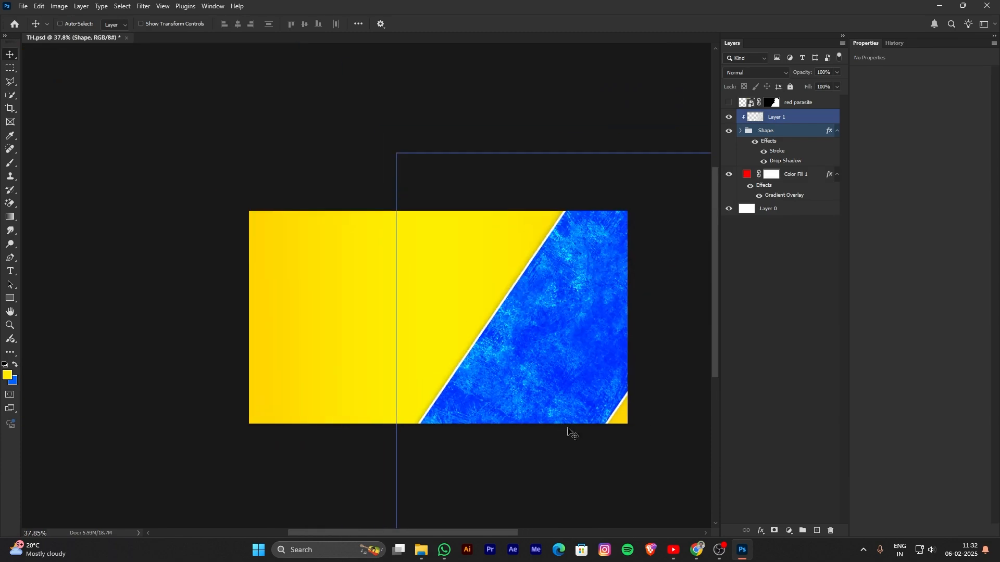
drag(569, 429, 545, 427)
scroll(548, 431, down, 2)
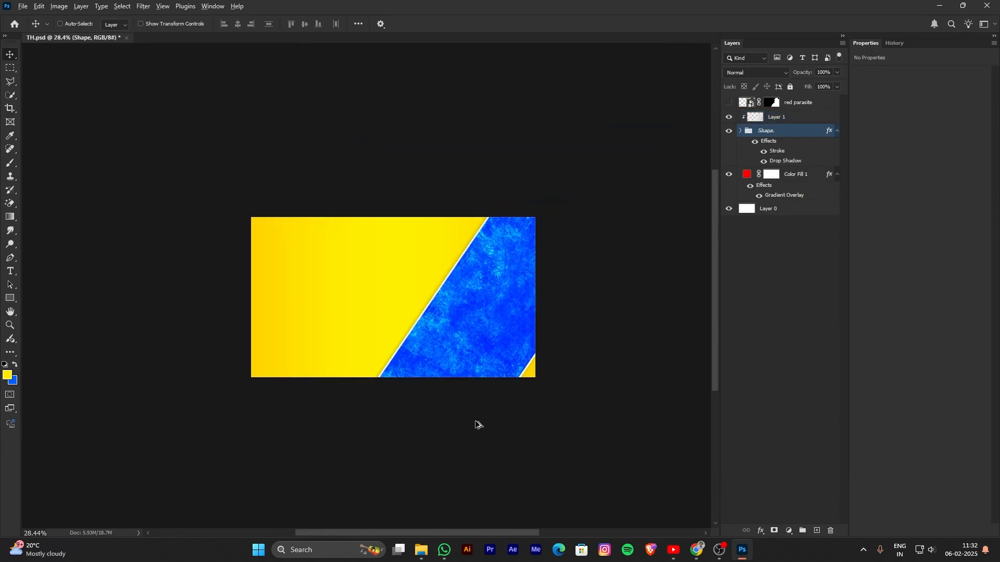
scroll(498, 429, up, 3)
drag(528, 458, 500, 451)
scroll(500, 450, up, 1)
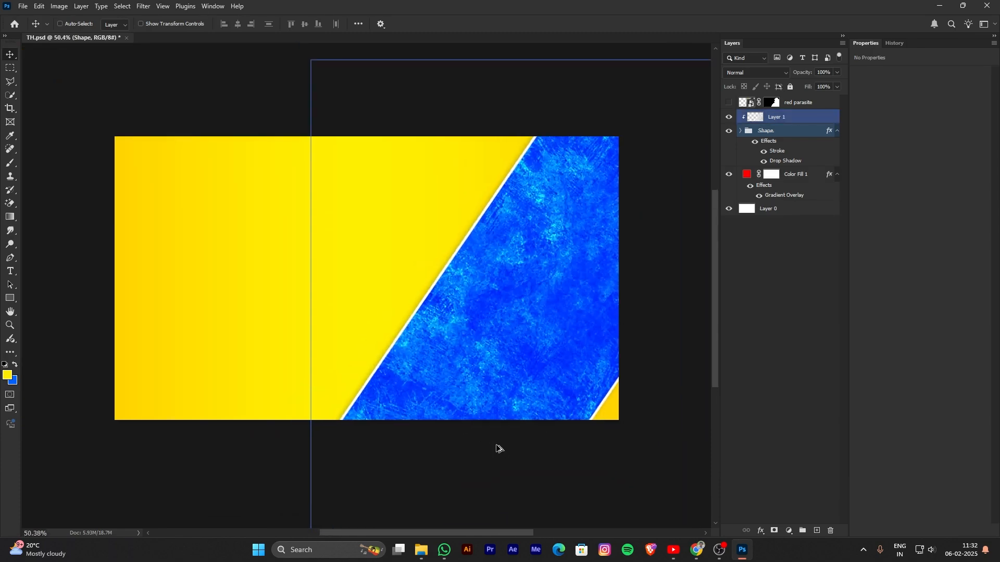
scroll(500, 450, down, 2)
Make the red parasite photo layer visible over the blue shape.
click(740, 133)
click(730, 102)
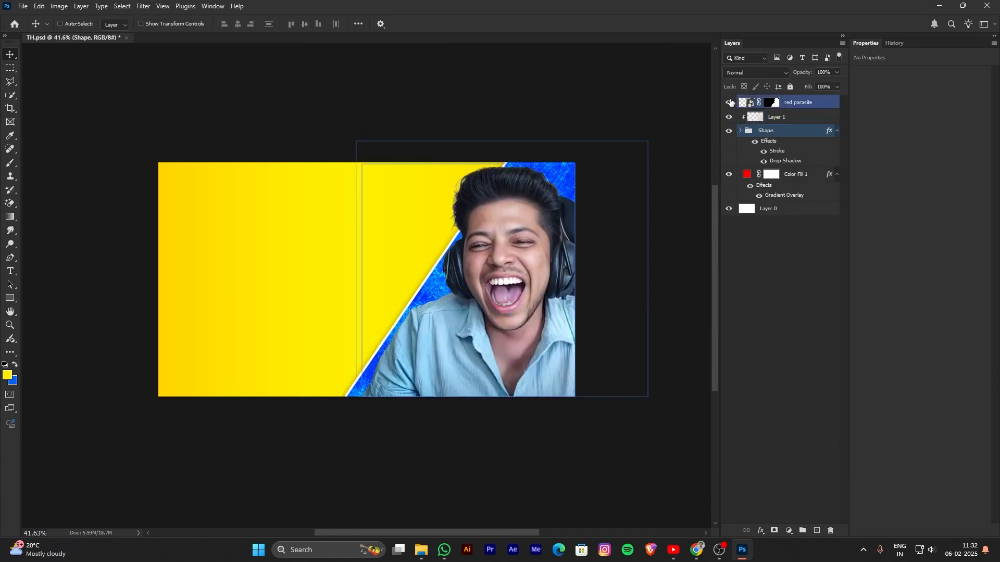
scroll(550, 357, up, 2)
scroll(551, 357, down, 3)
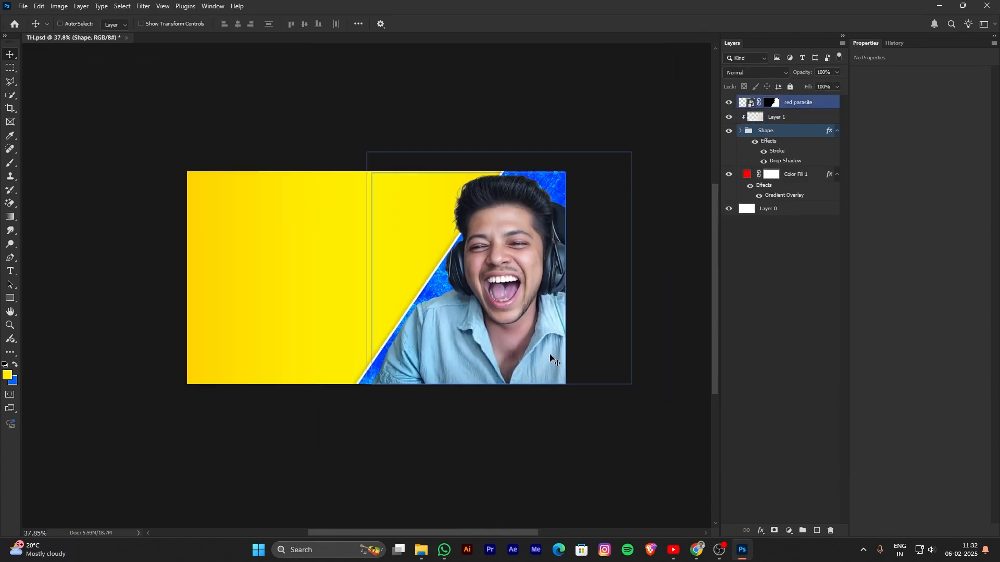
scroll(563, 383, up, 2)
Create a new empty layer above Layer 1, directly beneath the red parasite photo layer.
ctrl+click(756, 173)
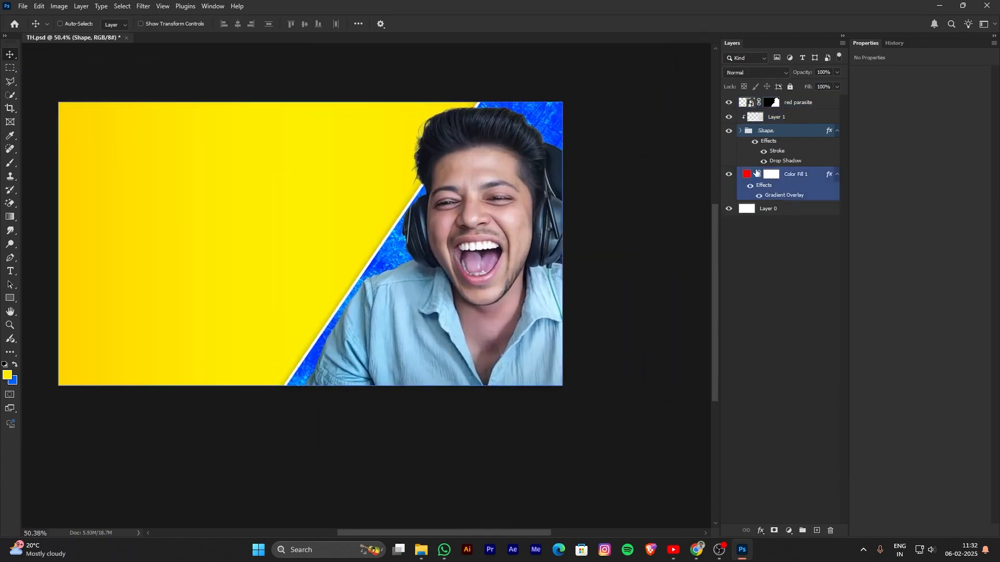
click(795, 119)
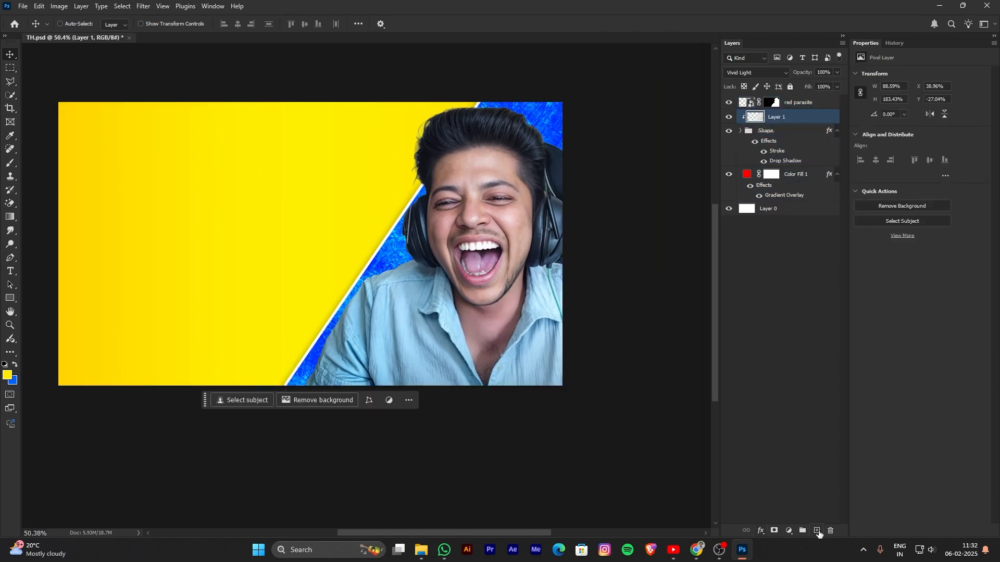
click(818, 532)
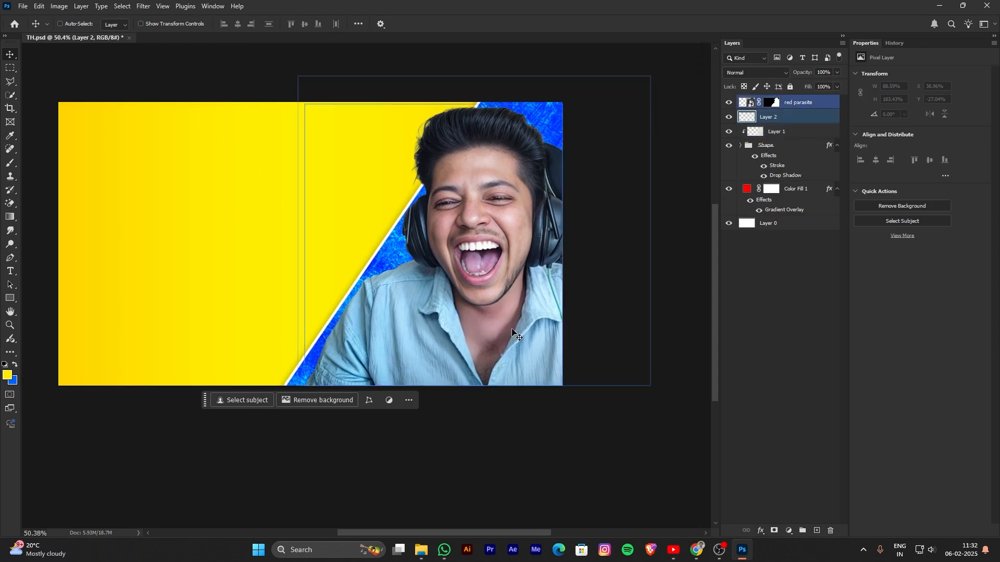
scroll(513, 332, down, 1)
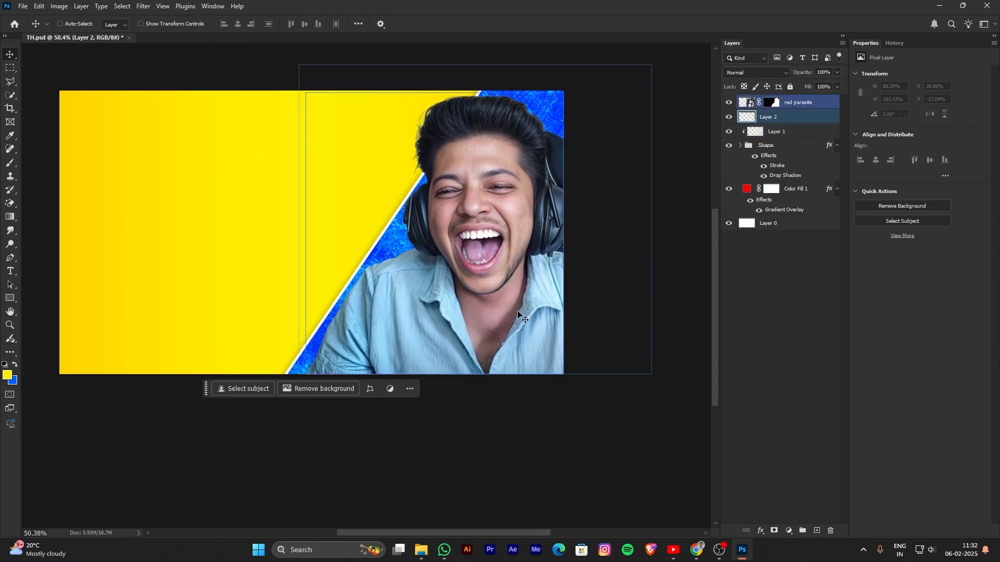
Set the foreground colour to white (ffffff) for painting with the Brush tool.
key(b)
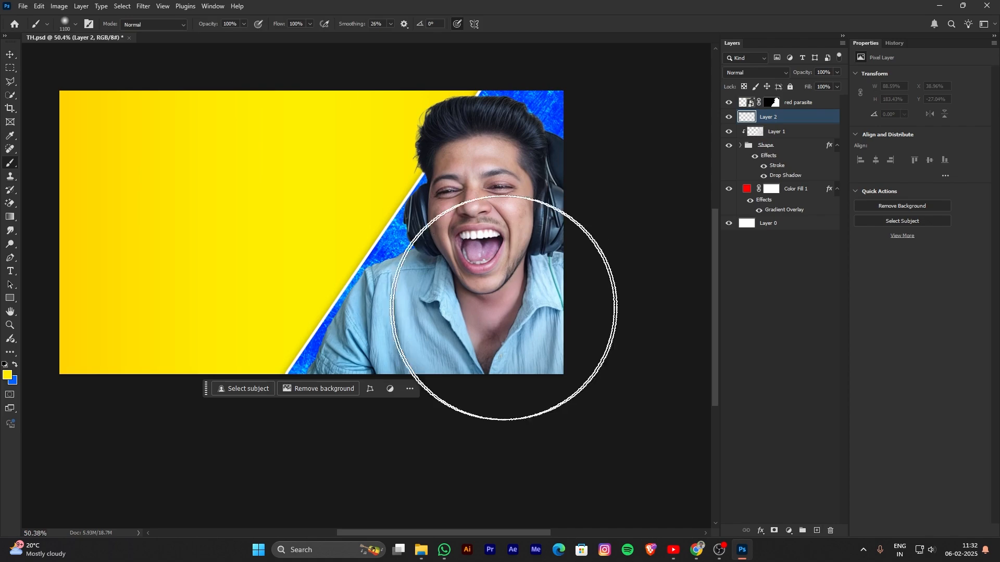
click(8, 376)
text(ffffff)
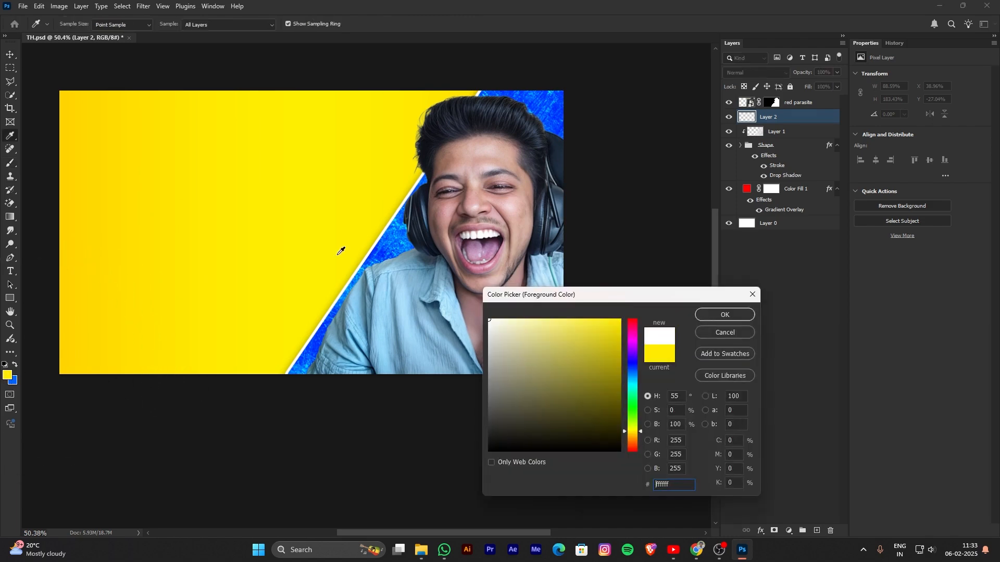
click(725, 314)
key(b)
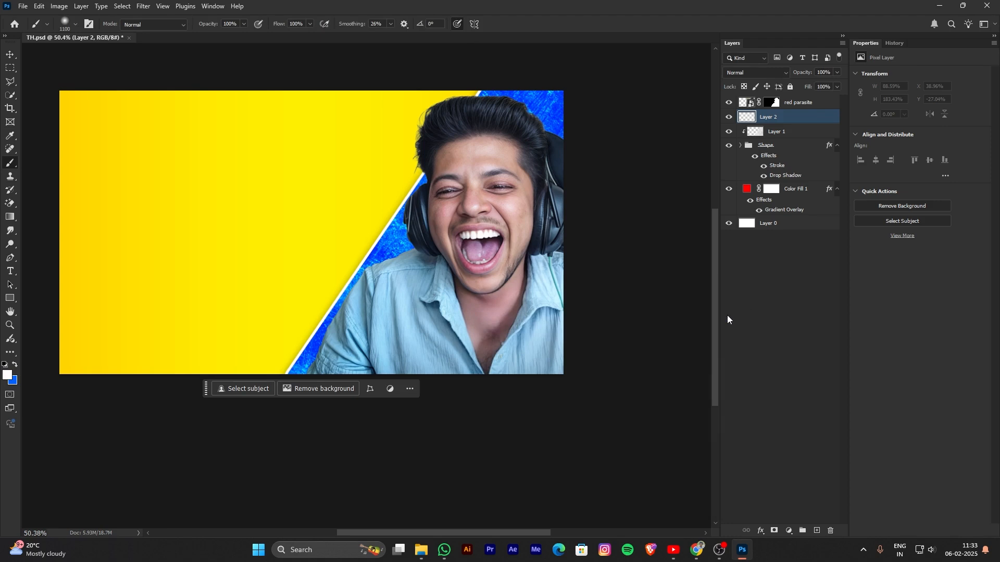
key(i)
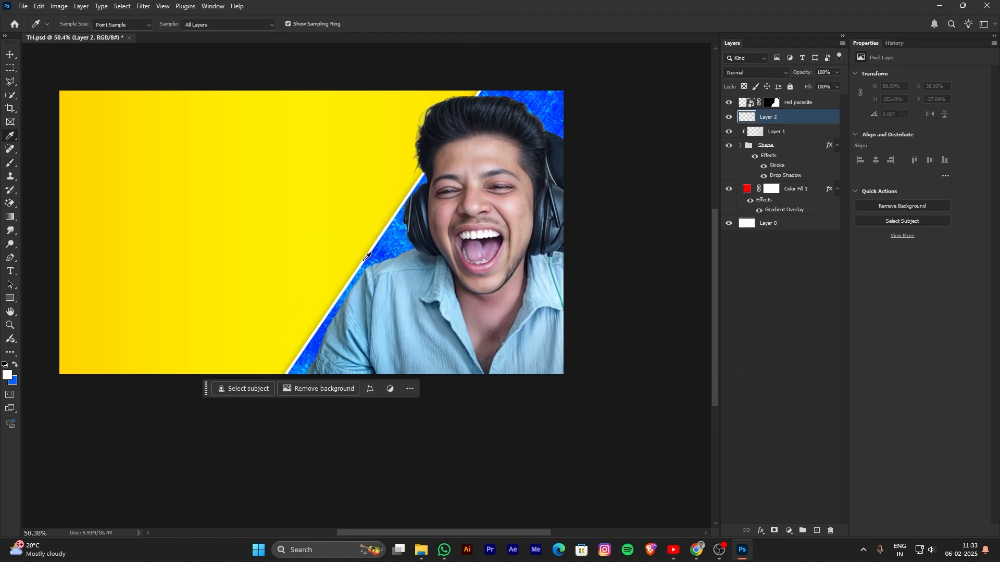
key(b)
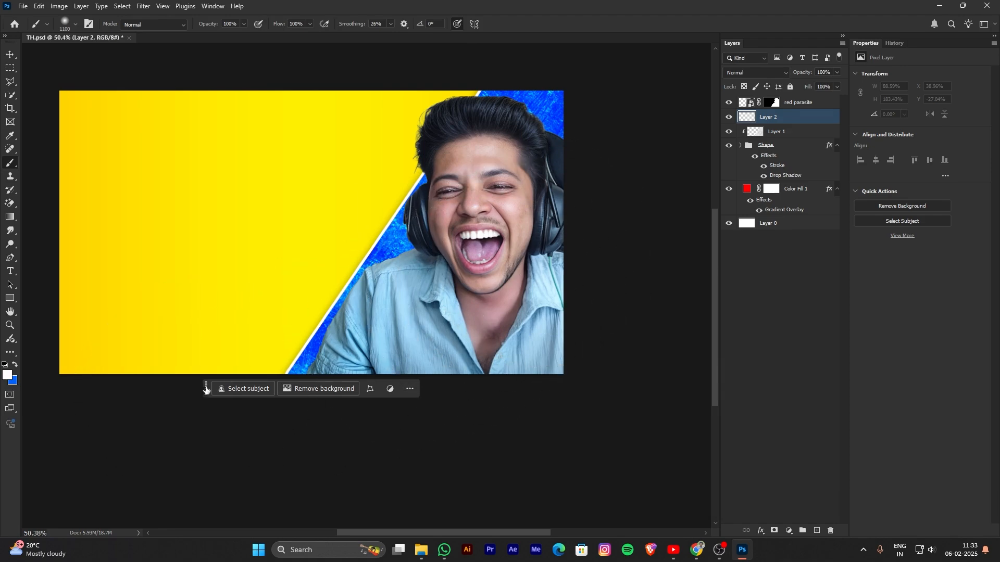
Move the contextual task bar off the canvas and reduce the soft round brush to 155 px.
drag(207, 385, 786, 201)
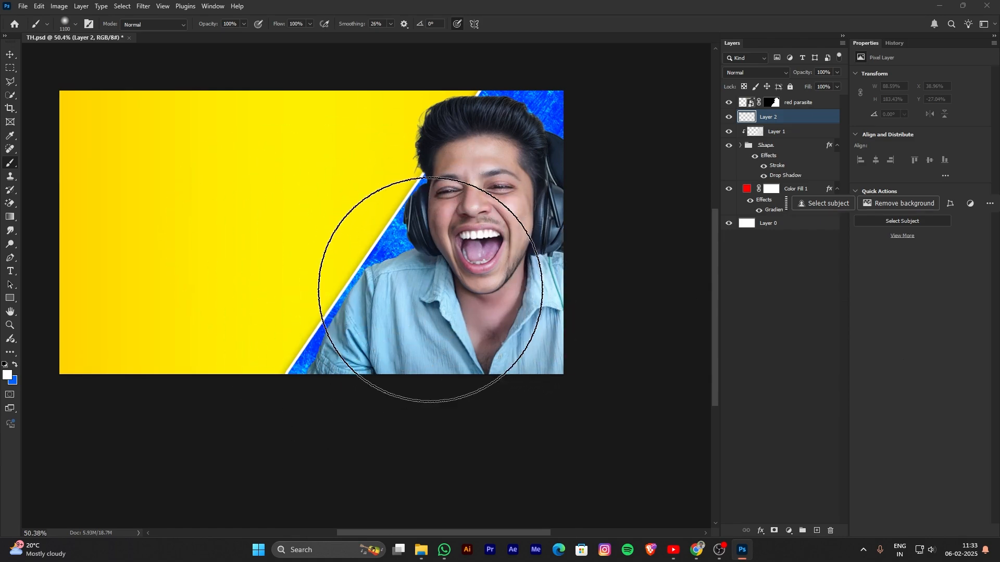
right_click(430, 290)
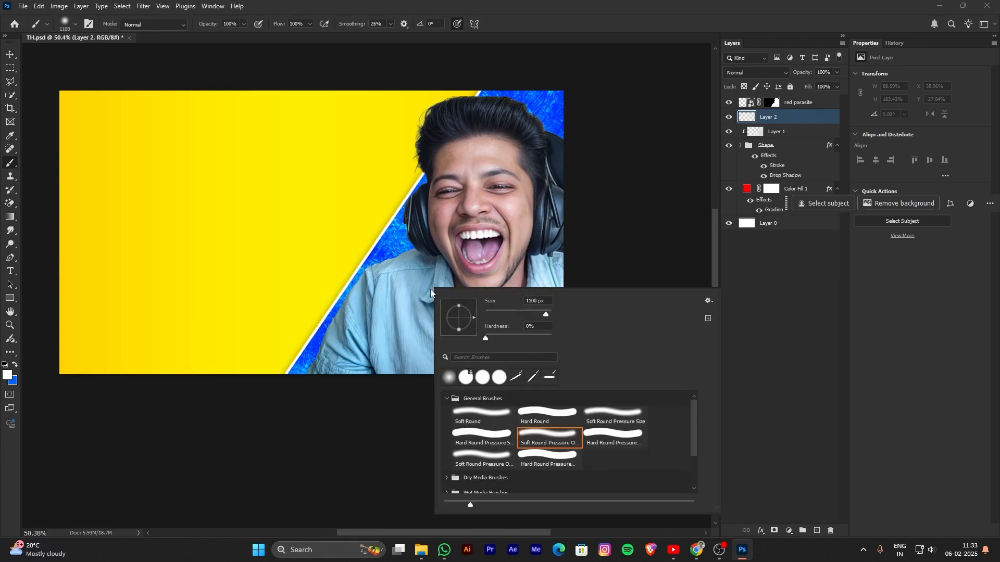
click(486, 338)
drag(530, 315, 527, 315)
click(408, 230)
click(482, 202)
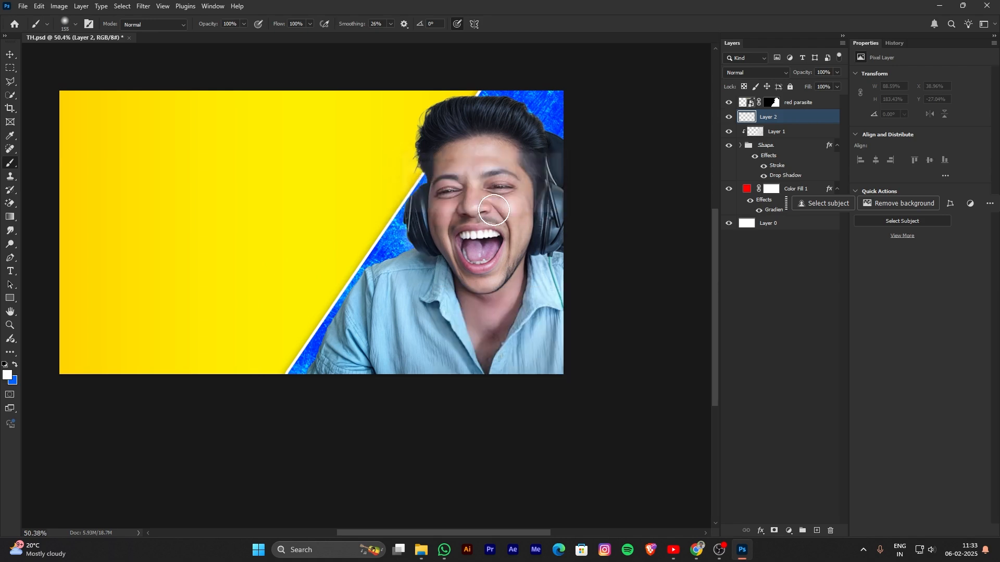
Enlarge the soft brush to 1300 px and paint a white glow behind the man on Layer 2.
drag(457, 326, 443, 313)
key(bracketright)
key(bracketright)
key(bracketright)
key(bracketright)
key(bracketright)
key(bracketright)
key(bracketright)
key(bracketright)
key(bracketright)
key(bracketright)
key(bracketright)
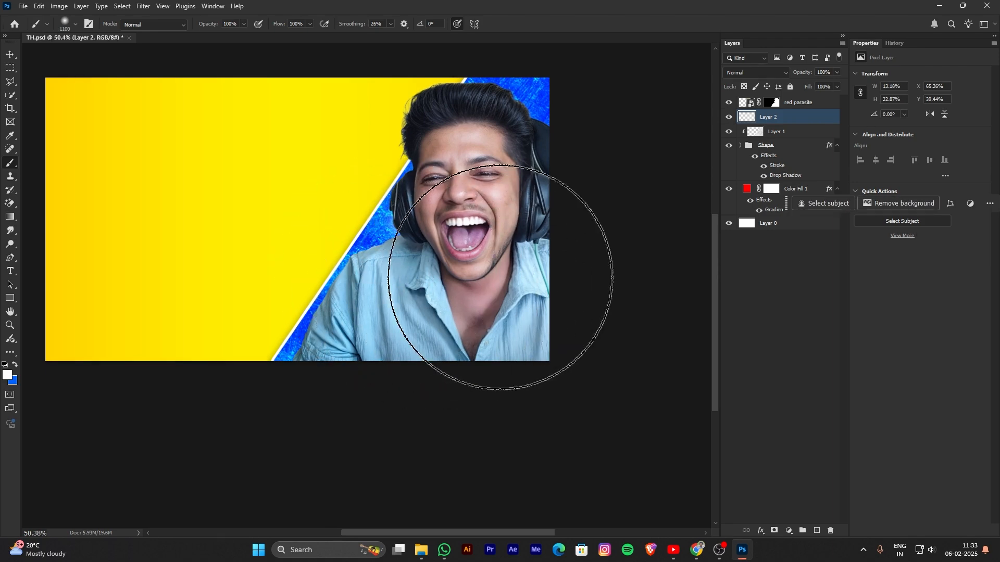
key(bracketright)
key(bracketright)
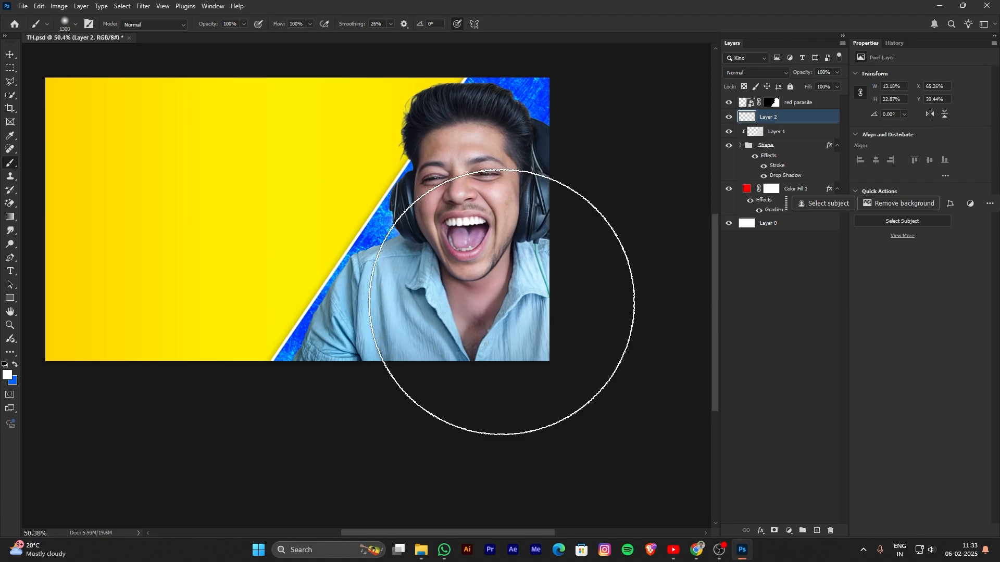
click(502, 303)
drag(462, 360, 462, 357)
Paint more white glow behind the man's lower body with a 900 px soft brush, and reduce the brush to 700 px.
key(bracketleft)
key(bracketleft)
key(bracketleft)
key(bracketleft)
click(410, 369)
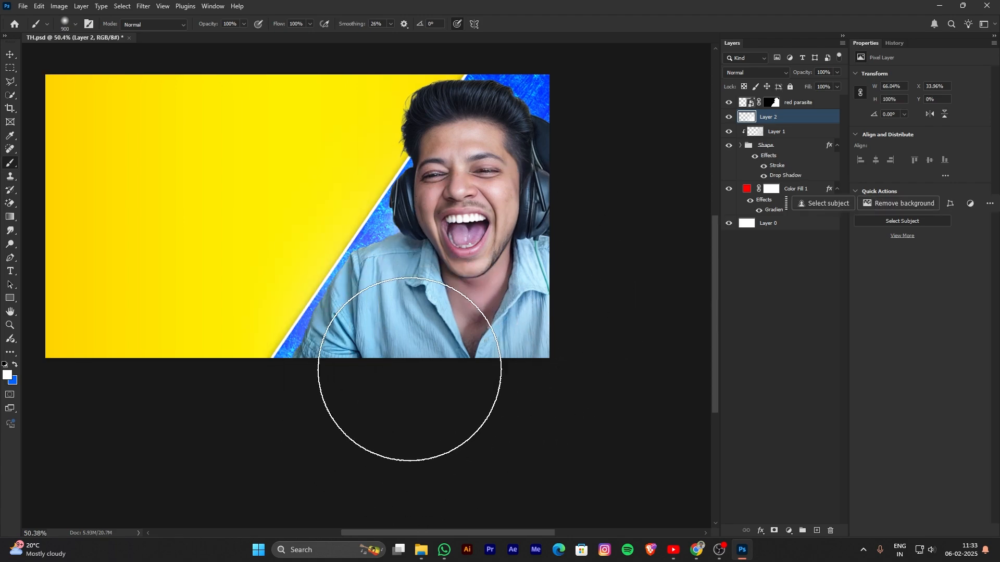
drag(512, 288, 505, 371)
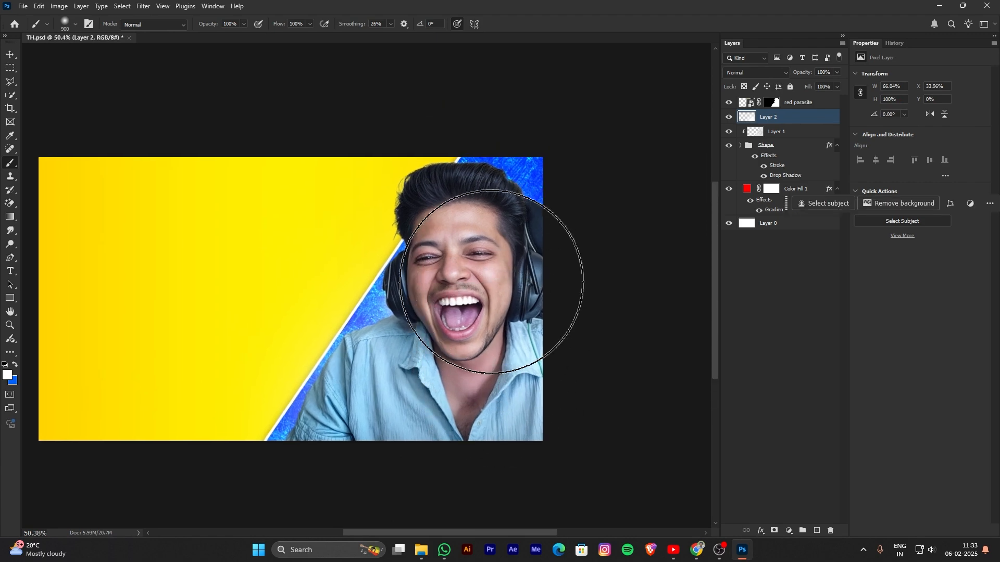
key(bracketleft)
key(bracketleft)
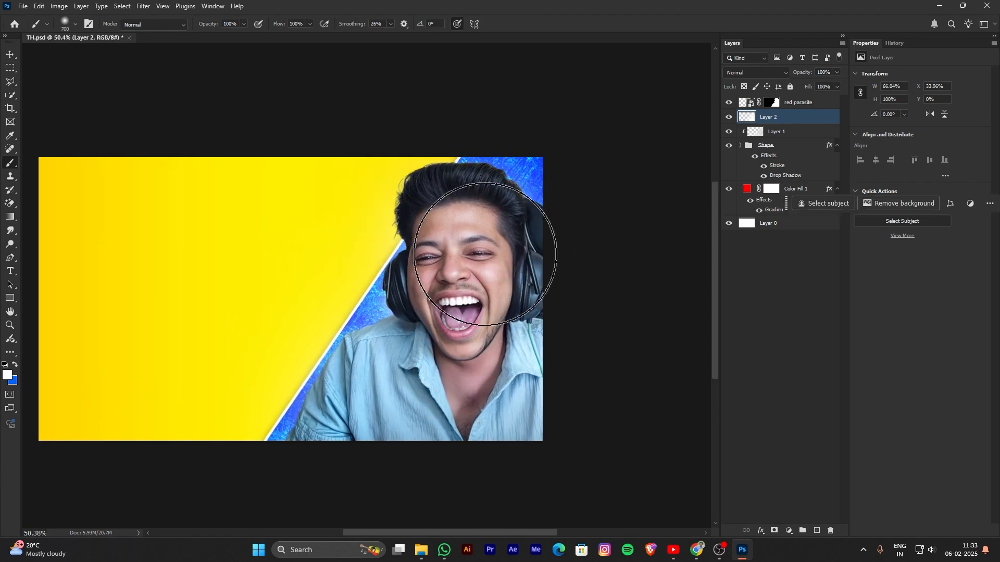
drag(499, 428, 499, 411)
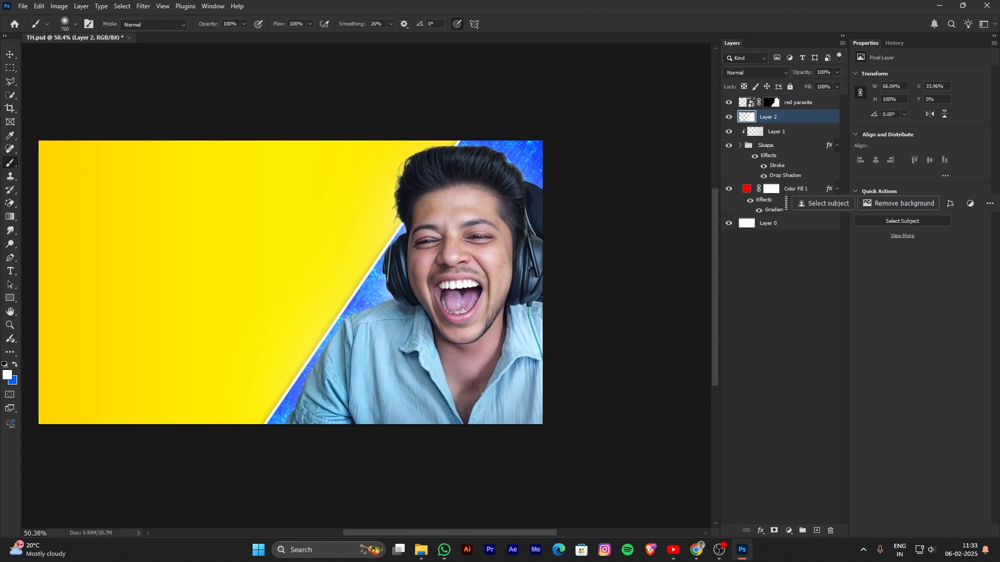
Change the blend mode of the white glow on Layer 2 to Linear Light.
click(757, 73)
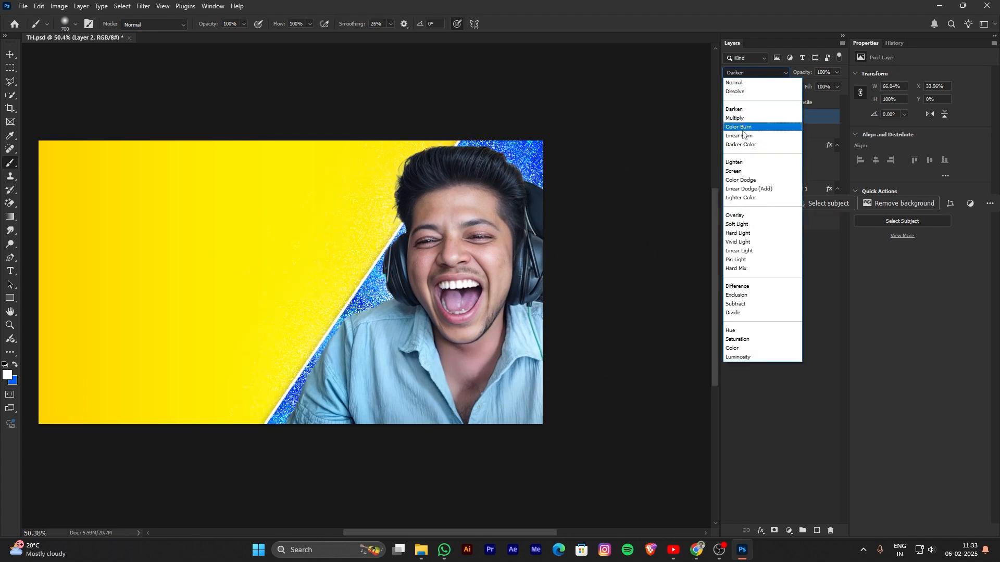
click(739, 251)
scroll(596, 286, down, 1)
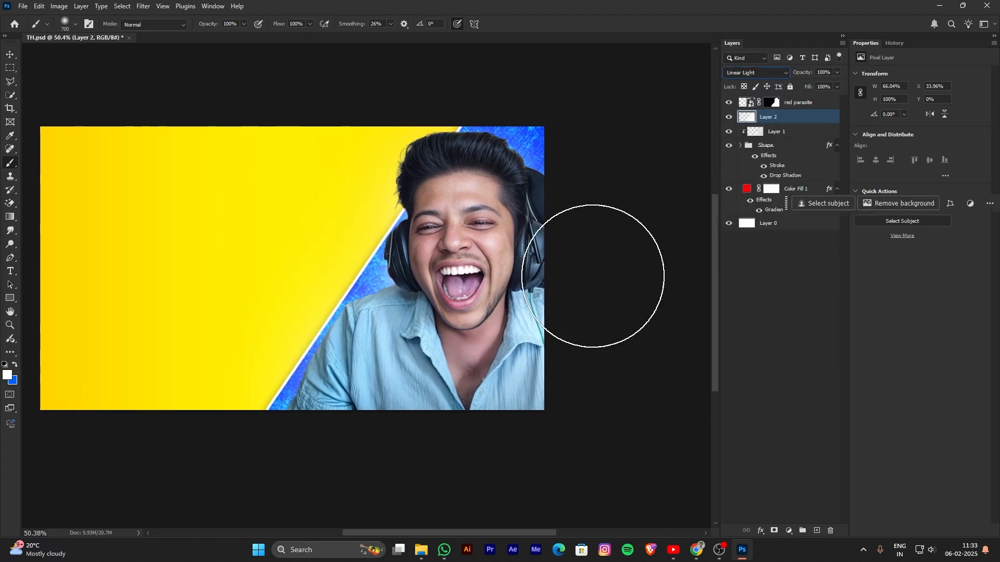
scroll(470, 348, left, 2)
scroll(471, 347, down, 1)
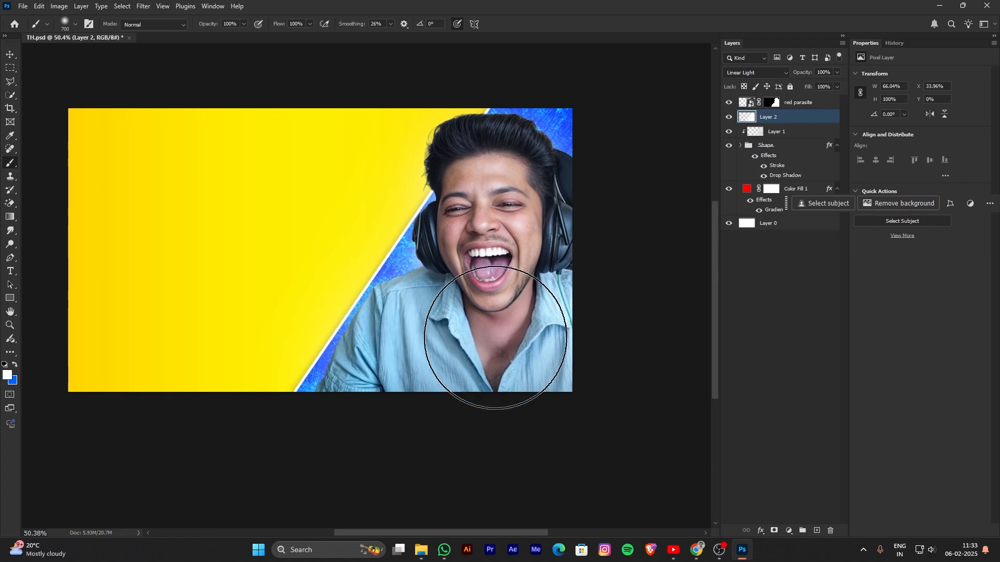
Switch to the Move tool and examine the glow behind the man at several zoom levels.
key(v)
scroll(493, 335, down, 4)
drag(494, 335, 500, 363)
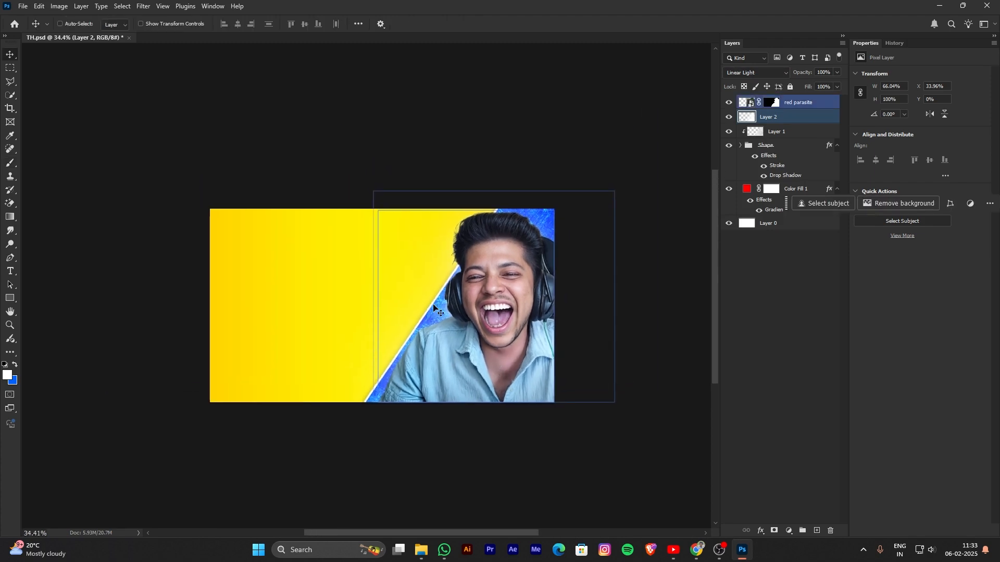
scroll(567, 317, up, 2)
scroll(567, 318, up, 1)
drag(592, 381, 566, 334)
scroll(569, 311, up, 2)
scroll(569, 311, down, 2)
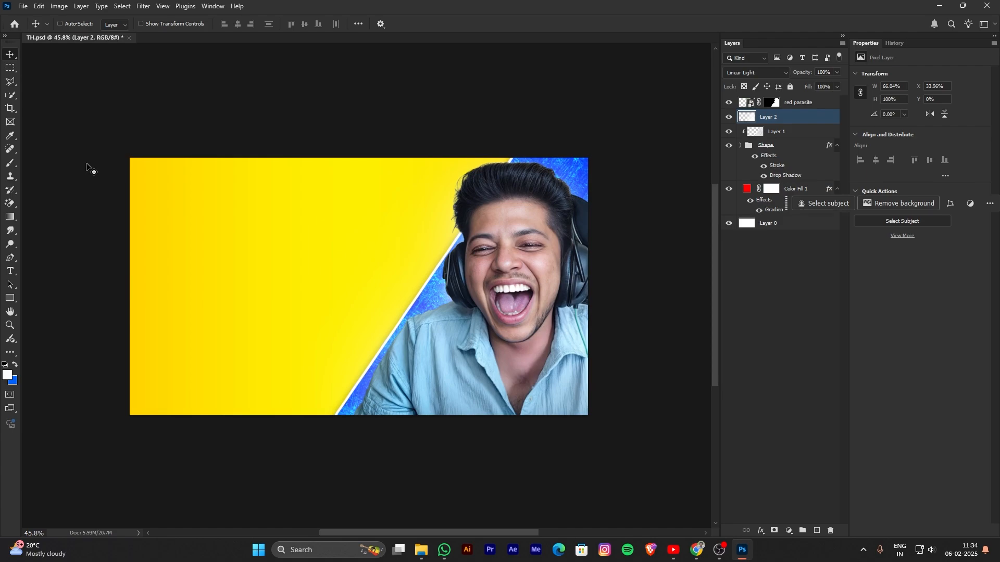
Switch to Chrome, search Google Images for "comic background" and look through the results.
click(701, 552)
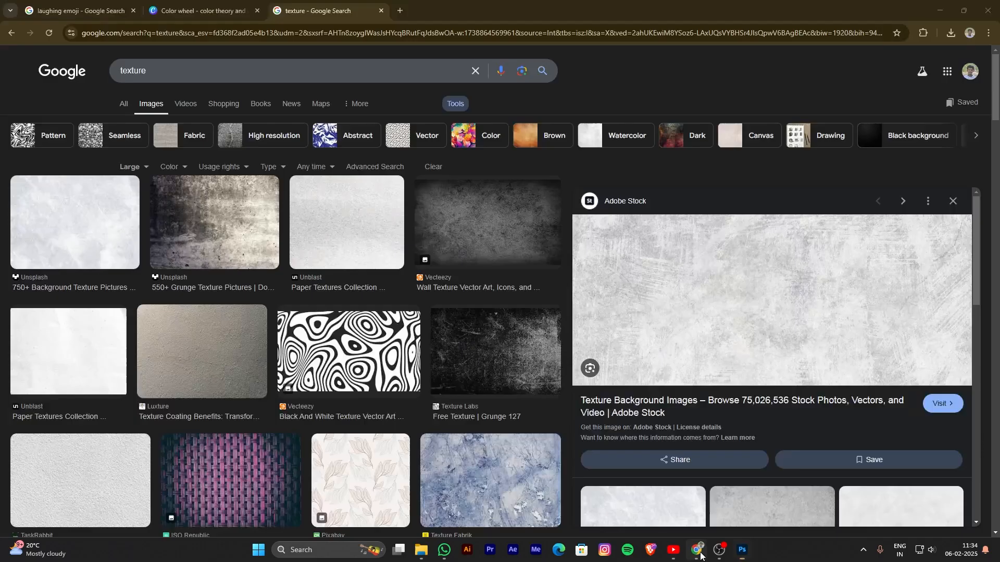
click(342, 62)
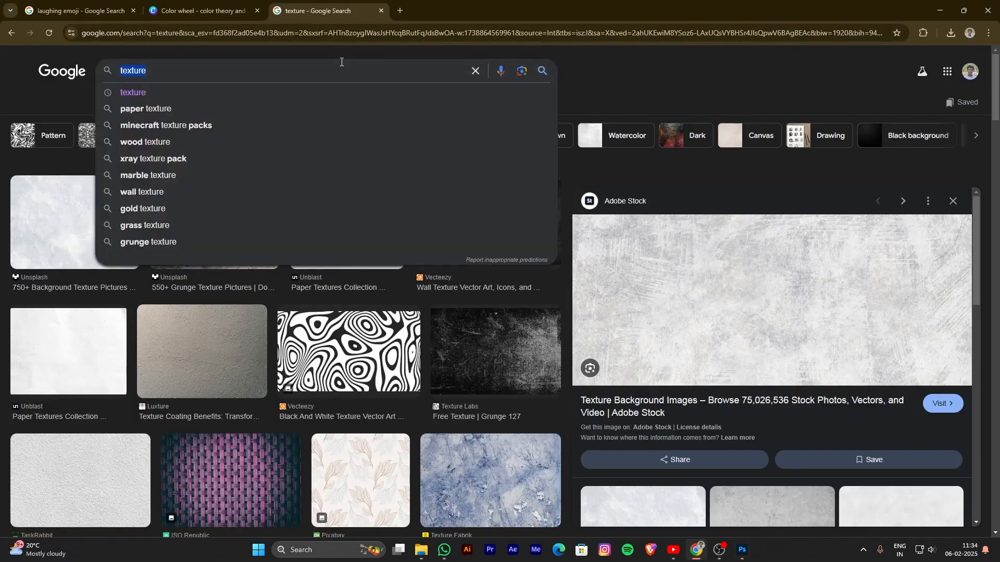
text(comic)
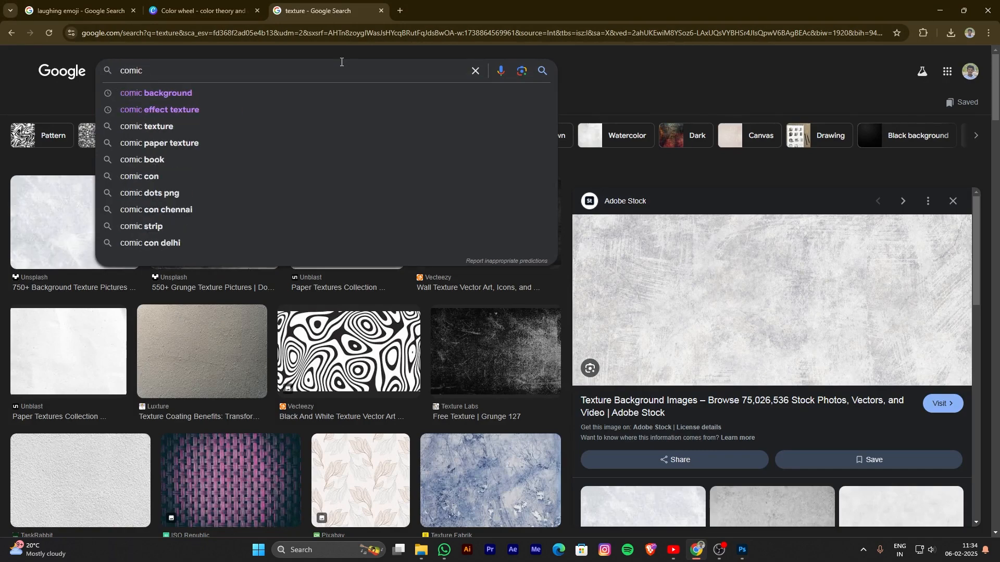
key(Down)
key(Return)
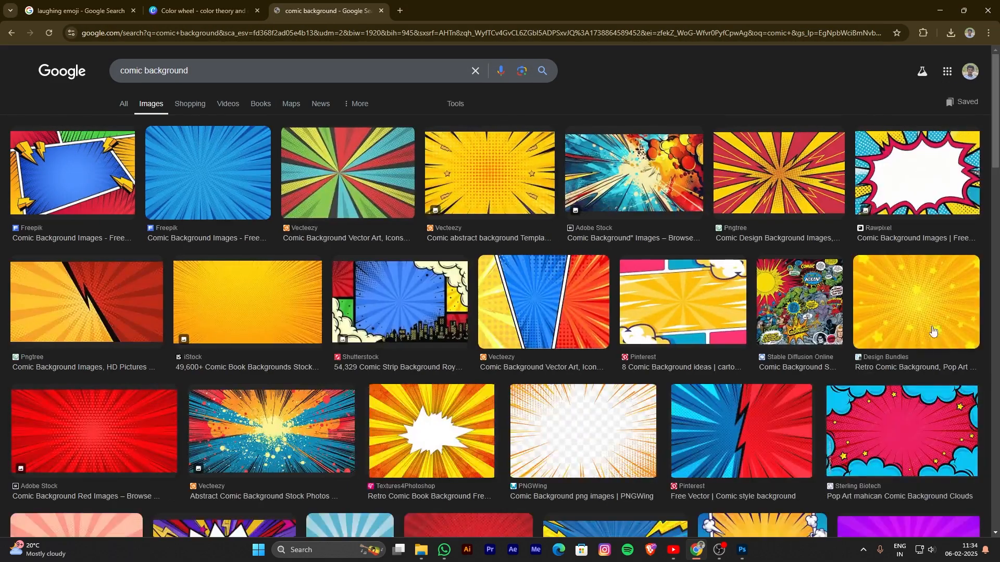
scroll(964, 251, down, 7)
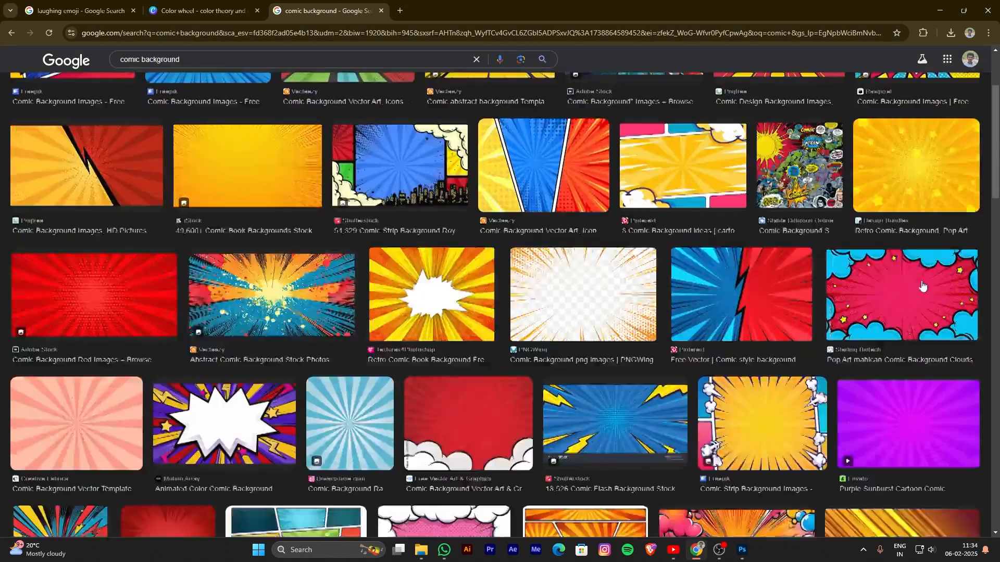
scroll(216, 311, up, 5)
scroll(216, 311, up, 2)
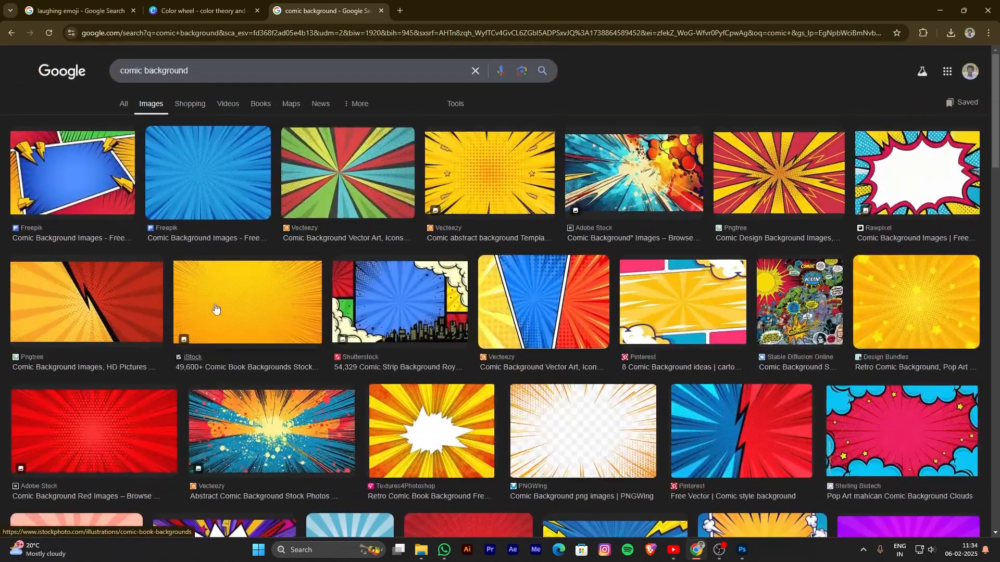
Search images for "sun rays background", look through the results and return to the comic background search.
click(215, 67)
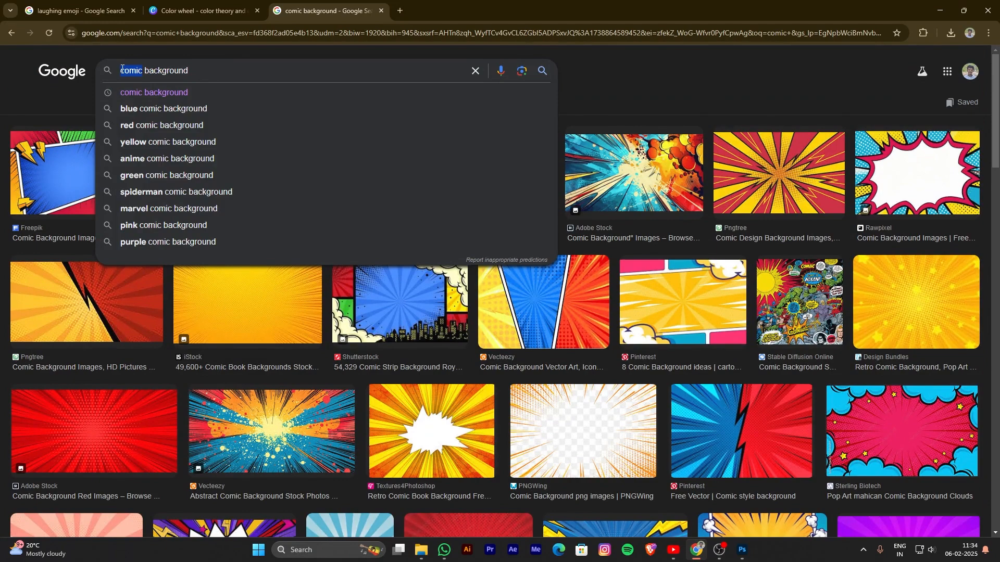
text(sun r)
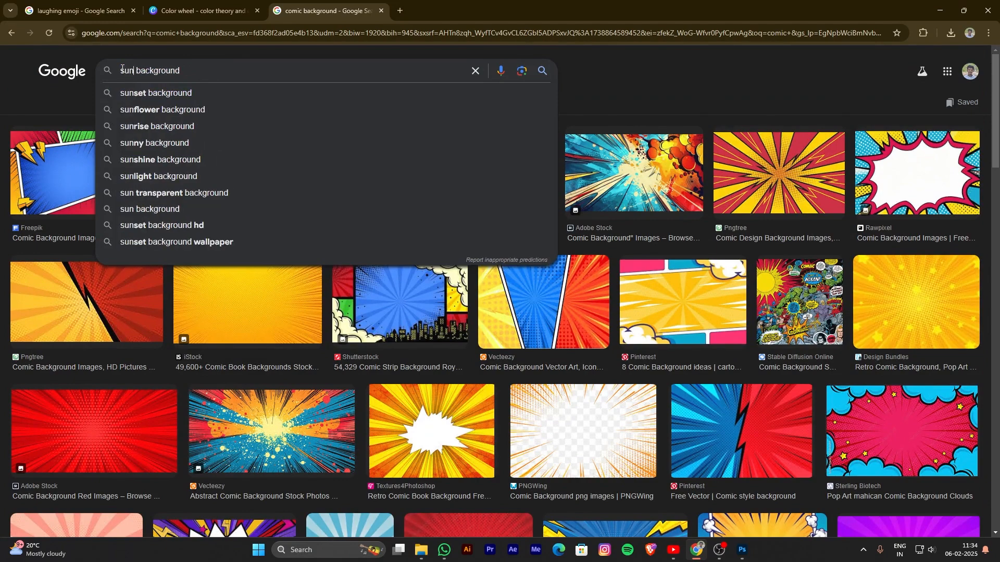
text(ays)
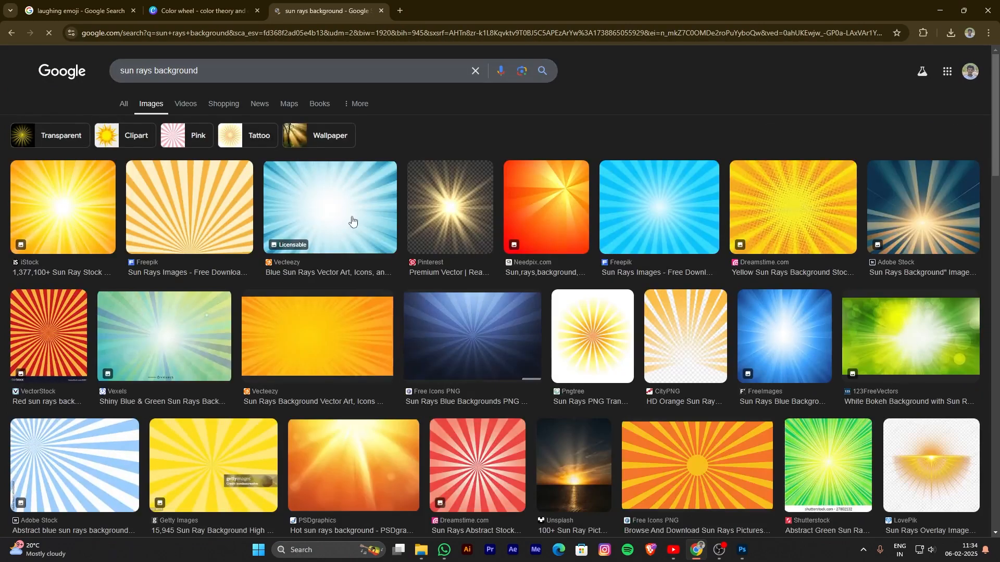
scroll(577, 336, down, 1)
scroll(577, 336, down, 3)
scroll(573, 334, up, 4)
key(alt+Left)
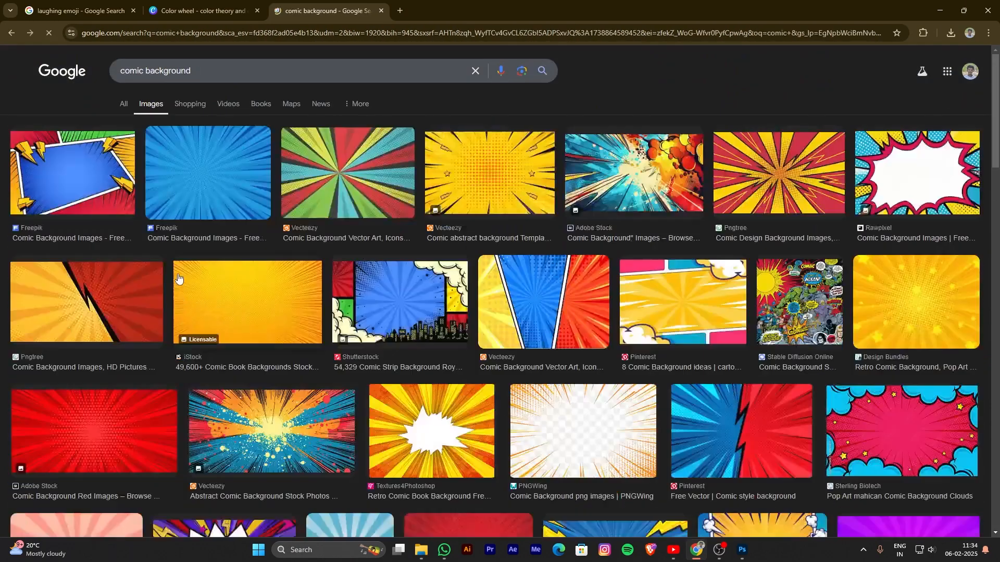
Filter the comic background image results to the Large size.
scroll(497, 225, down, 5)
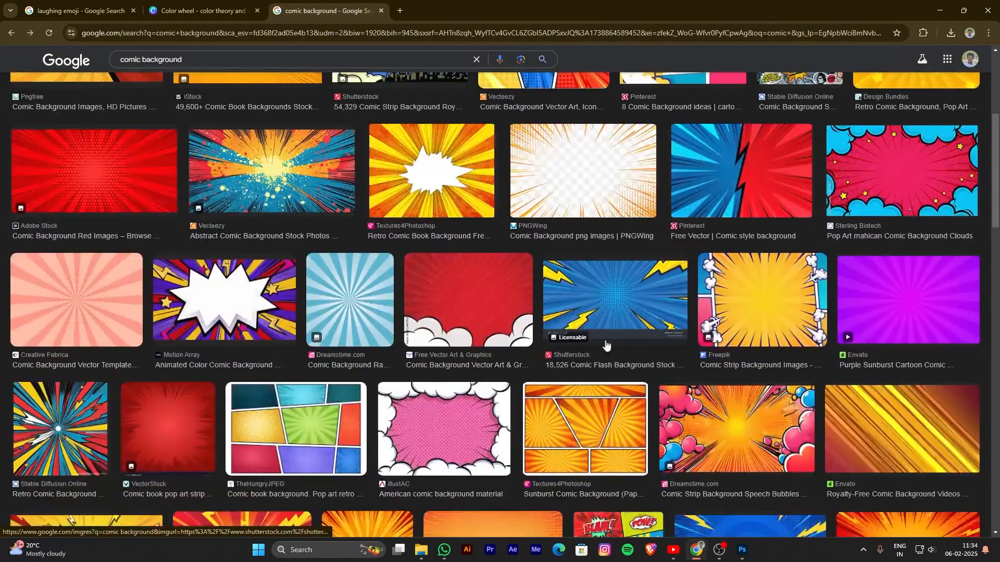
scroll(576, 346, up, 5)
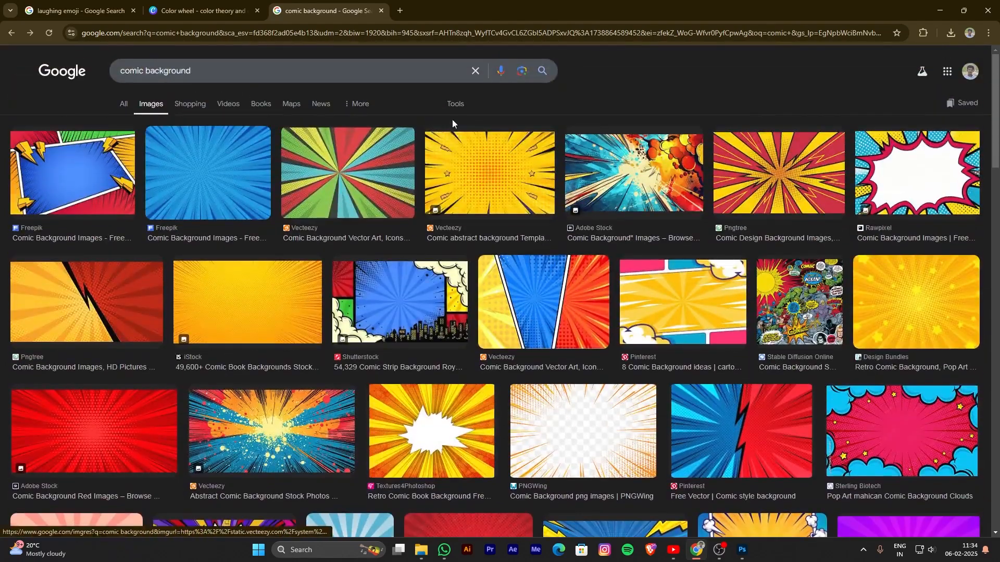
click(457, 104)
click(129, 133)
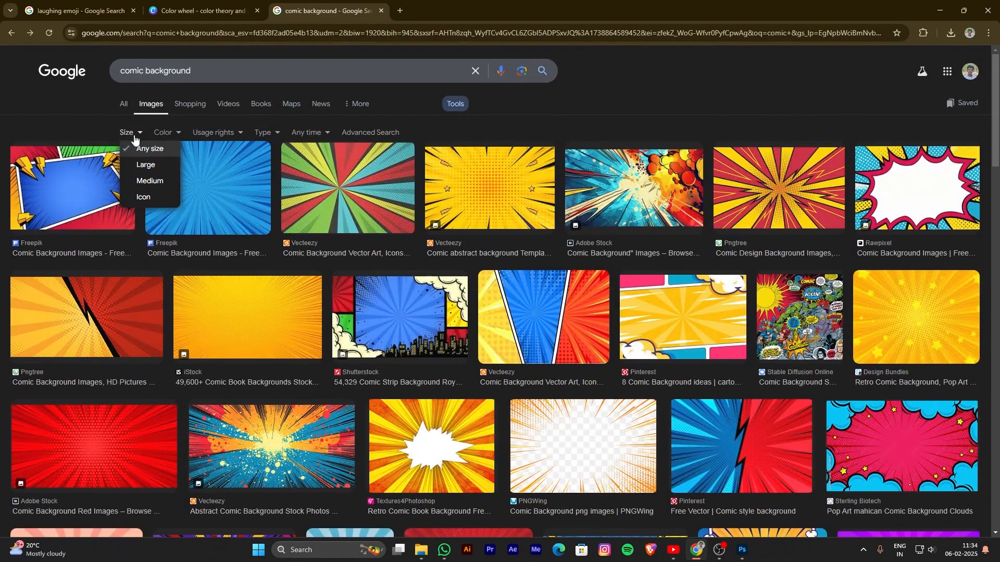
click(138, 163)
scroll(823, 245, down, 1)
scroll(844, 229, up, 1)
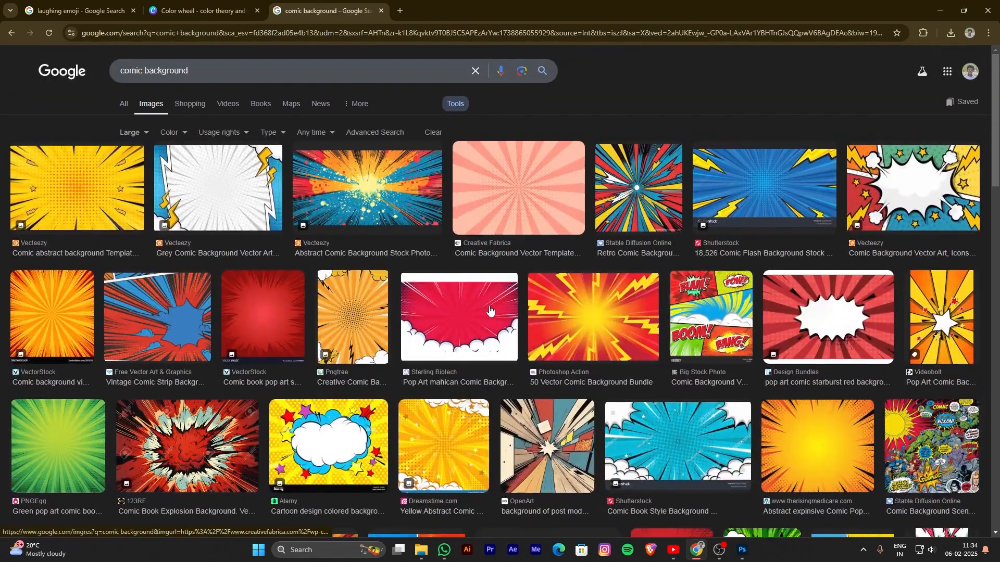
Look through the large comic background images for a suitable design and return to the unfiltered results.
scroll(490, 311, down, 8)
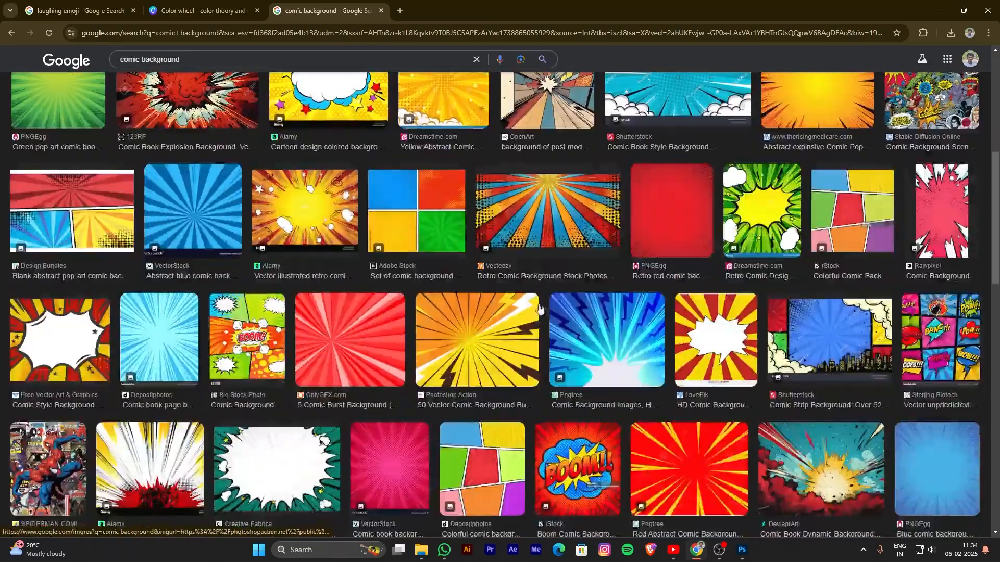
scroll(644, 288, down, 4)
scroll(309, 303, up, 7)
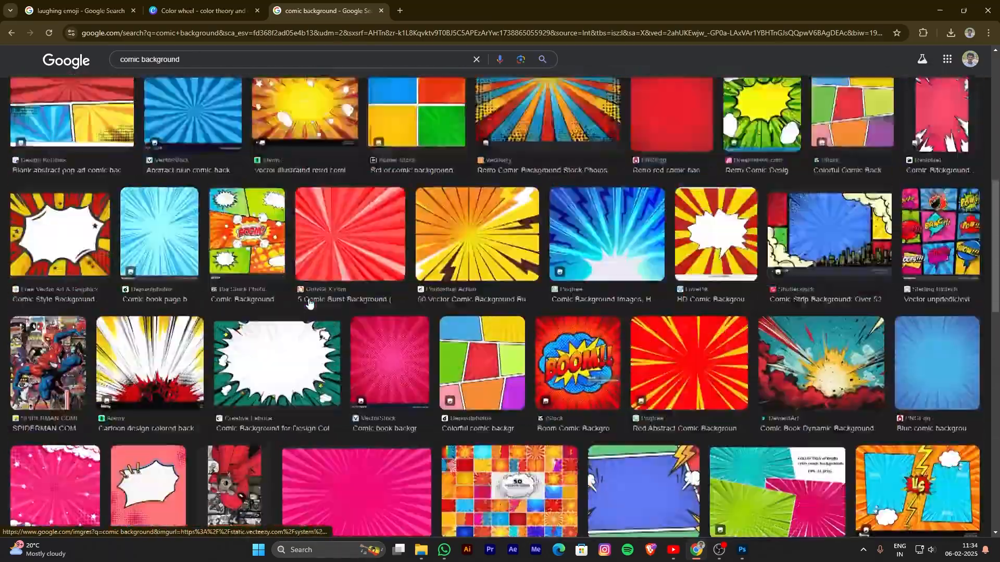
scroll(310, 303, down, 7)
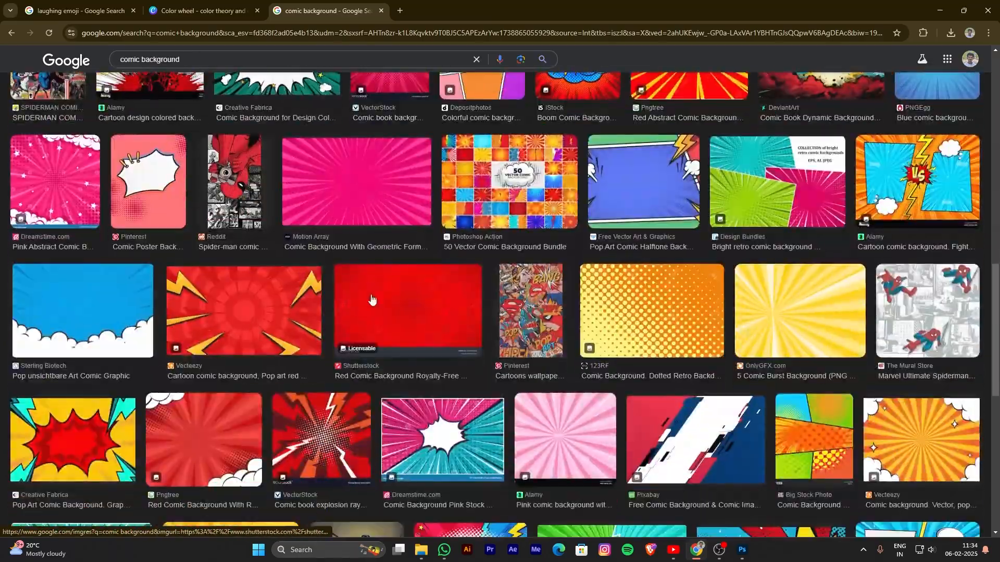
scroll(408, 291, down, 5)
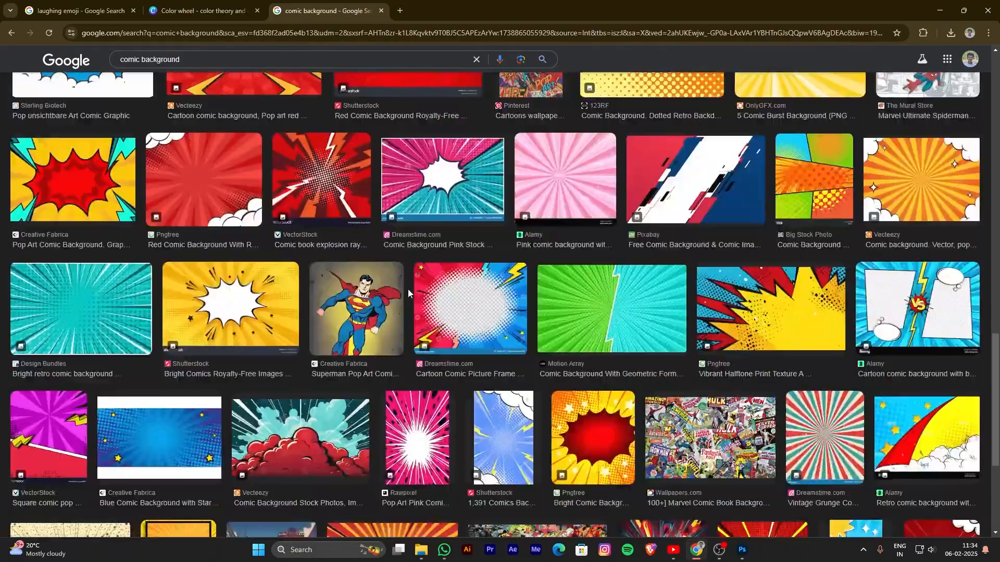
scroll(267, 307, down, 6)
scroll(265, 311, up, 3)
scroll(281, 338, down, 6)
scroll(290, 363, down, 5)
scroll(573, 370, up, 3)
scroll(573, 371, down, 8)
key(alt+Left)
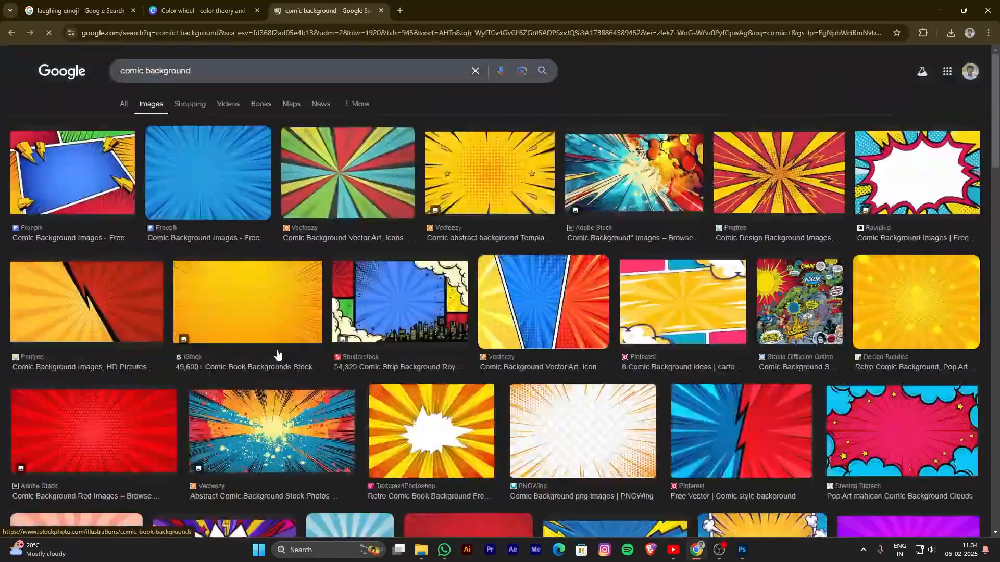
Open the yellow-orange iStock burst background with halftone dots and copy its preview image.
click(264, 306)
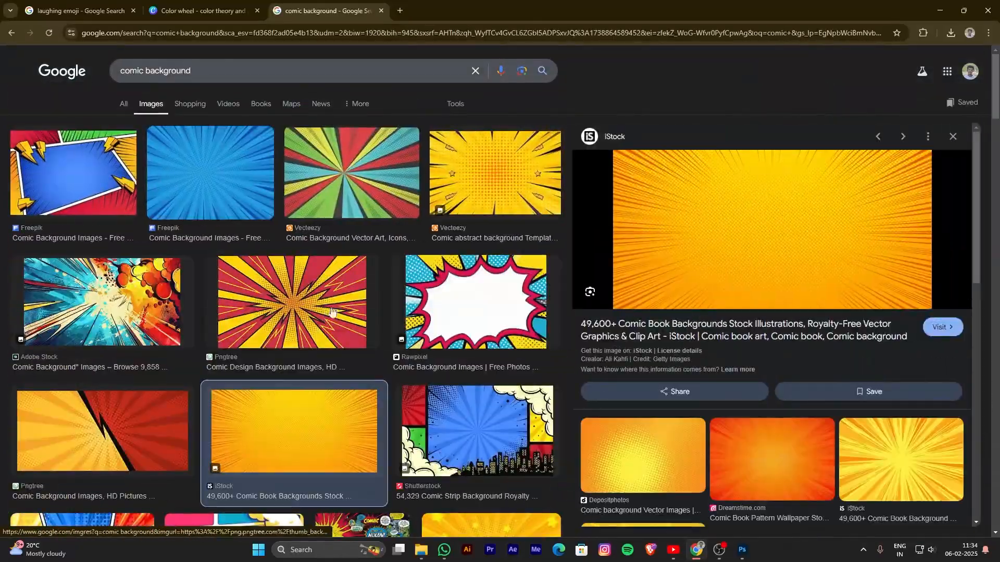
scroll(305, 346, down, 6)
scroll(305, 346, up, 7)
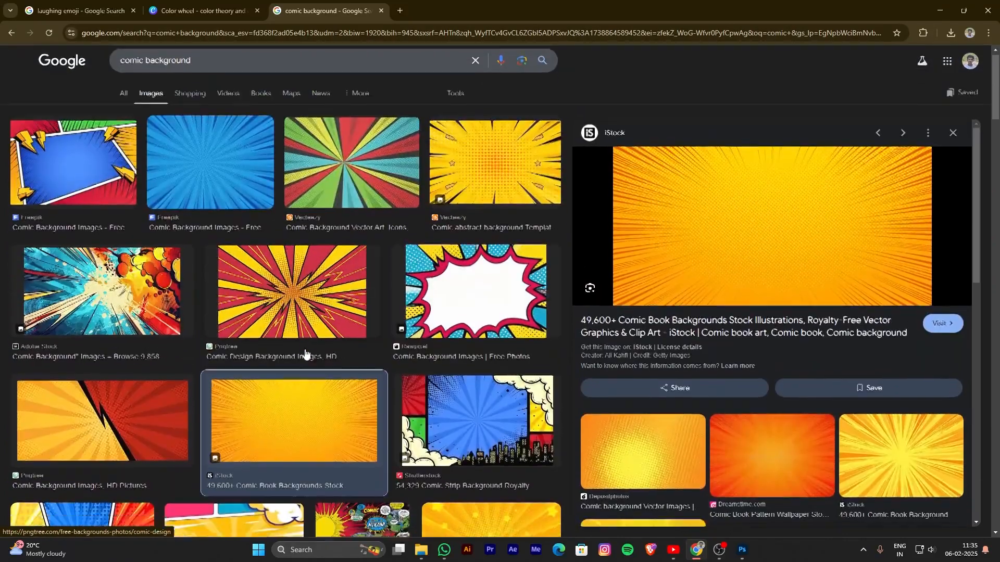
scroll(304, 346, down, 2)
right_click(726, 139)
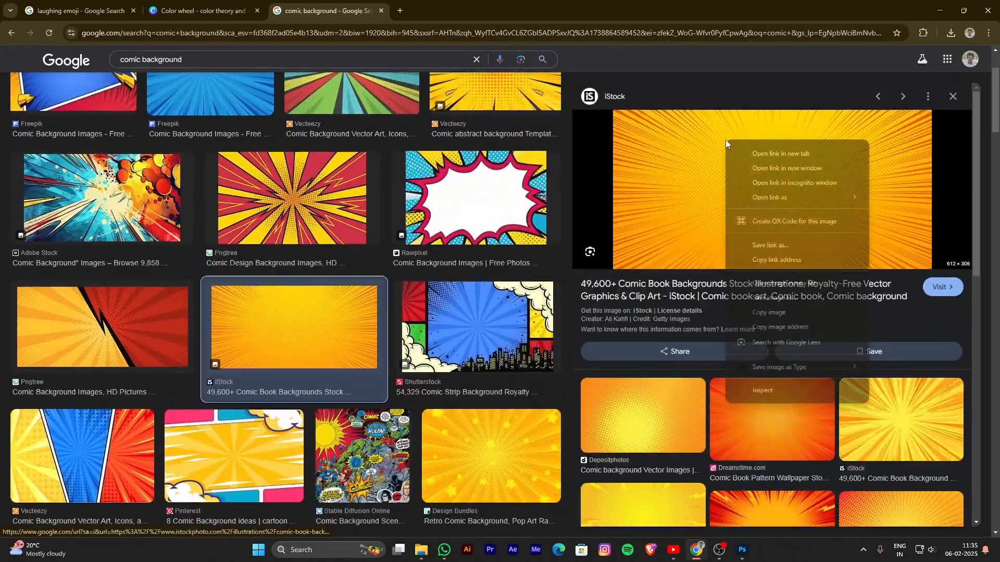
click(792, 312)
Switch to Photoshop, paste the comic burst image and scale it to about 353% so it covers the yellow area at full canvas height.
click(742, 550)
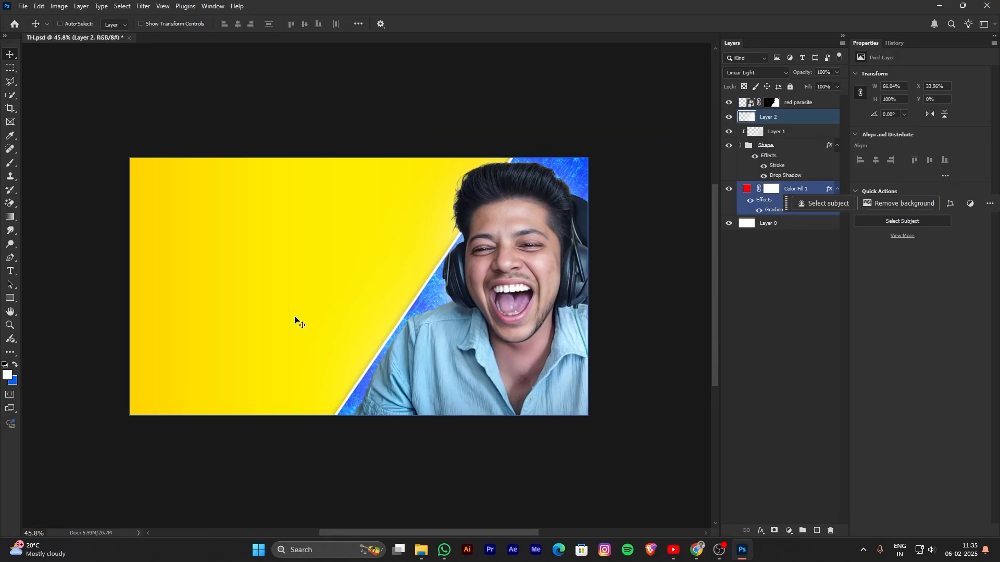
key(ctrl+v)
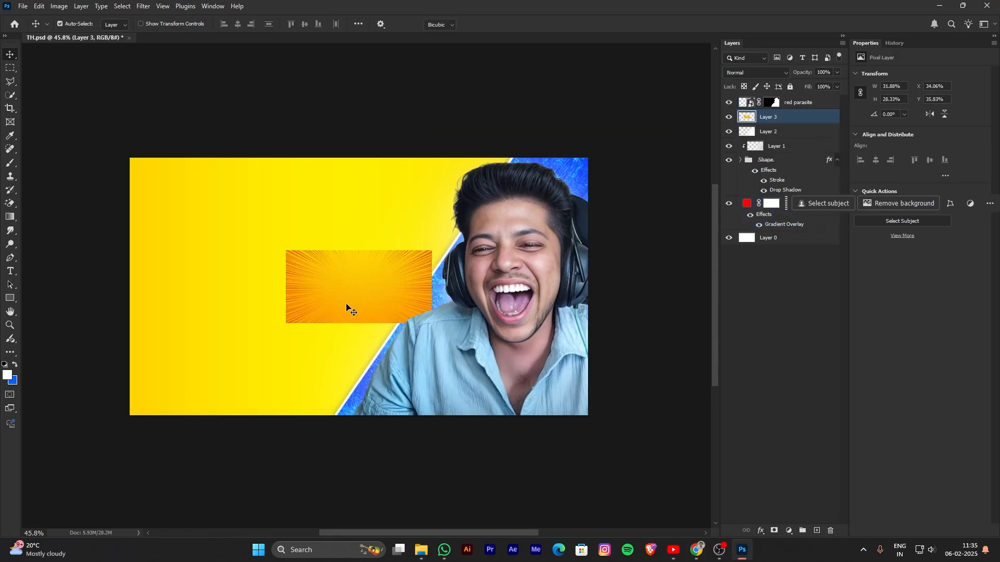
key(ctrl+t)
drag(359, 250, 359, 158)
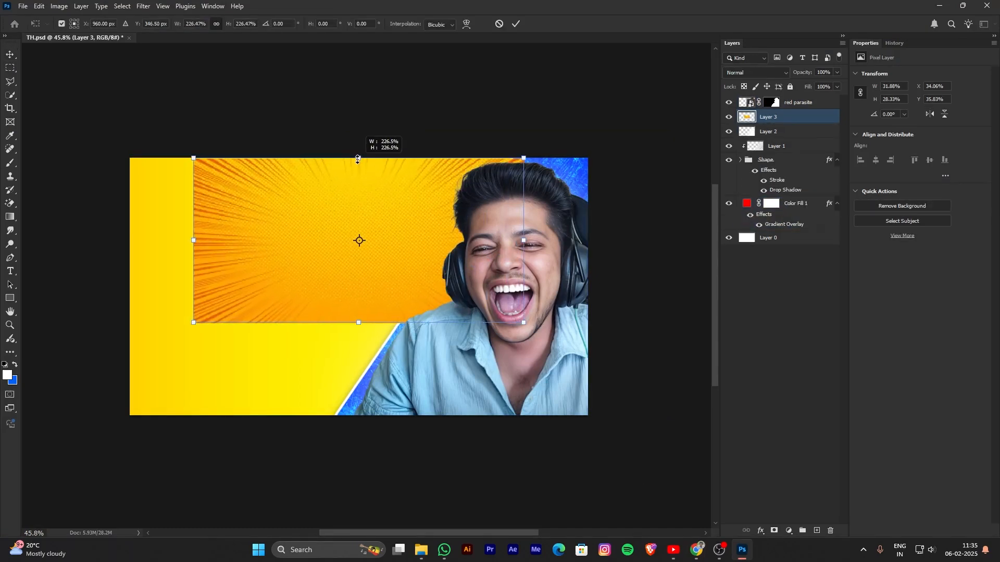
drag(192, 240, 130, 240)
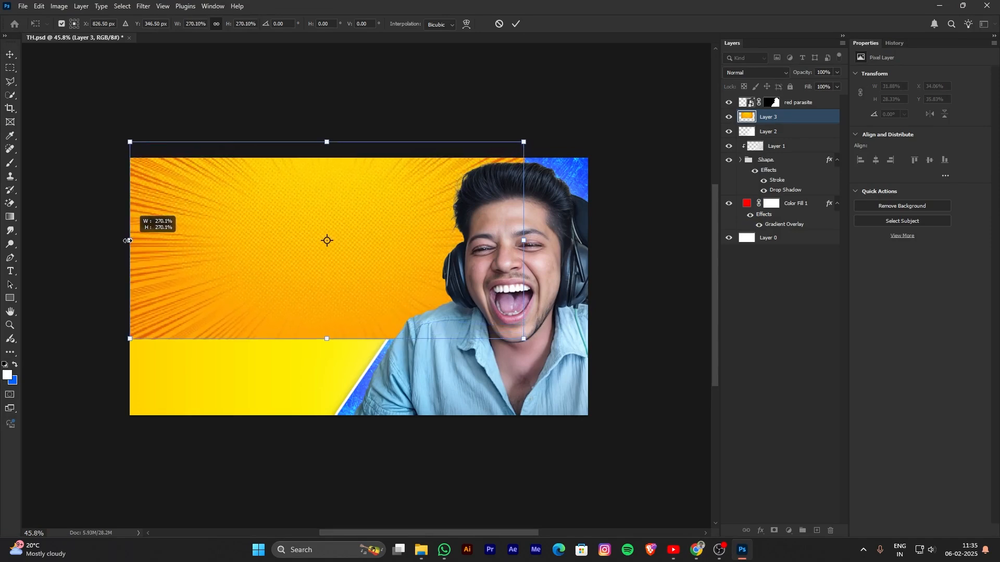
drag(350, 292, 347, 305)
drag(327, 354, 299, 363)
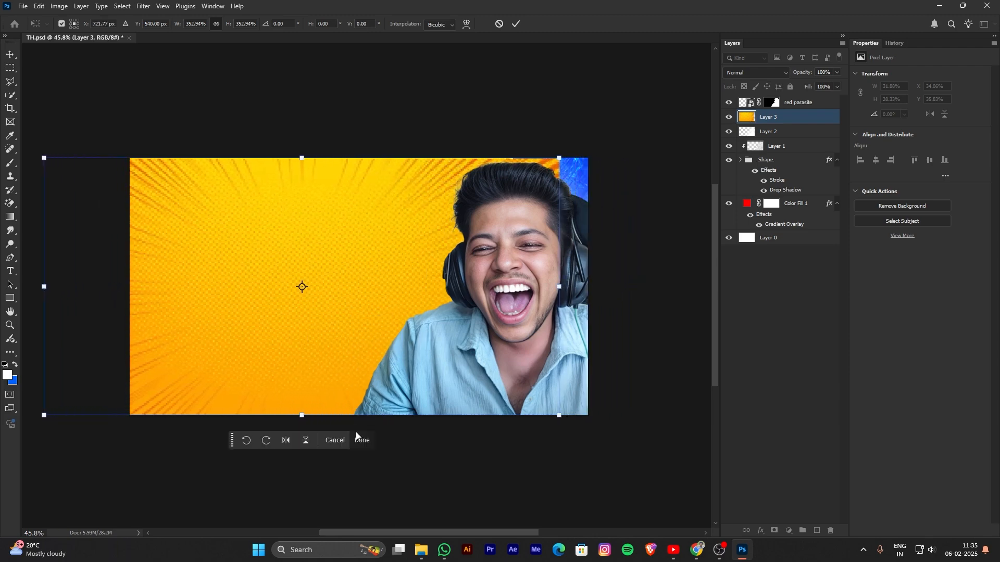
click(357, 439)
Move the comic burst layer below the Shape group, directly above Color Fill 1.
drag(792, 121, 792, 199)
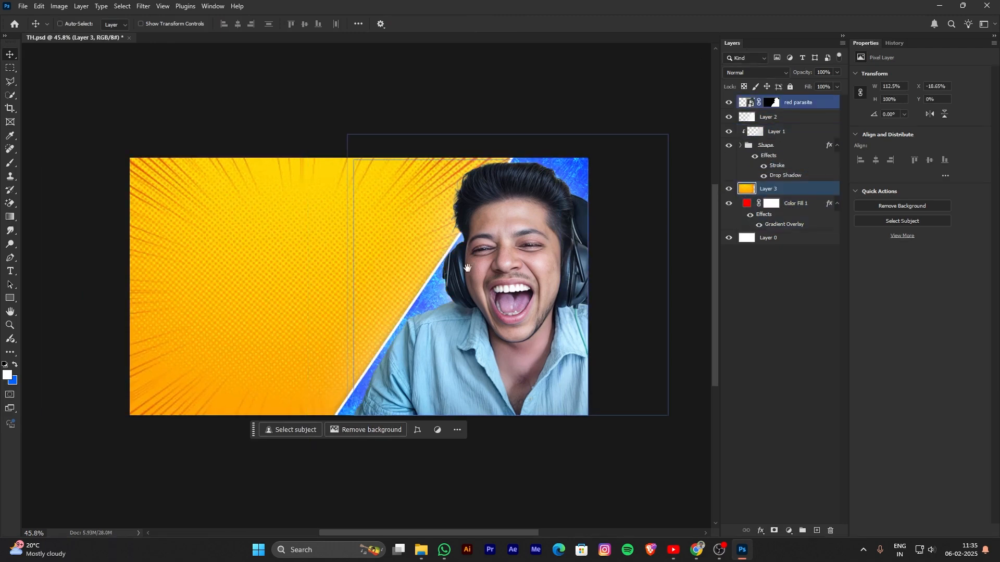
drag(471, 268, 480, 261)
drag(400, 243, 423, 232)
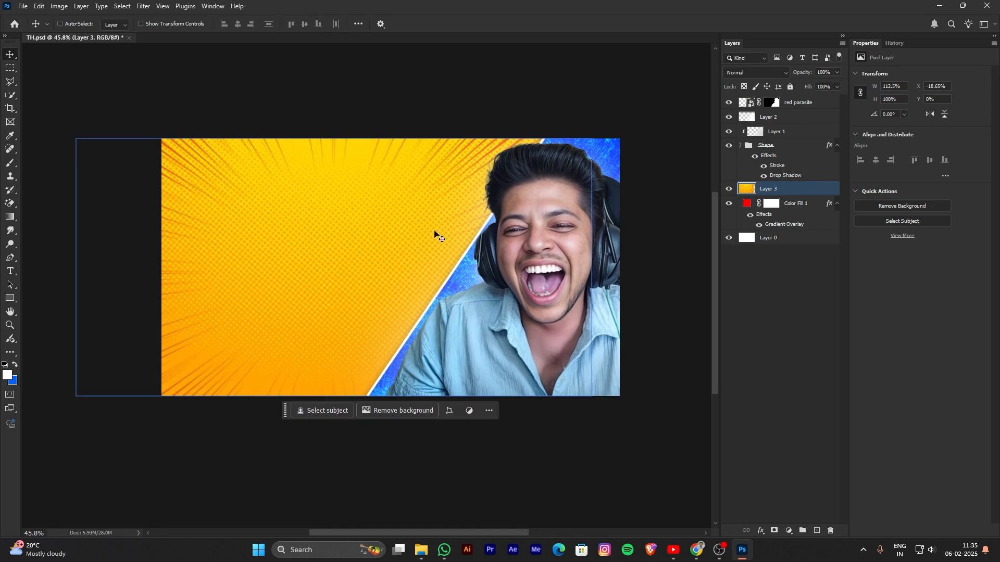
Set the comic burst layer's blend mode to Multiply and its opacity to 55%.
click(756, 72)
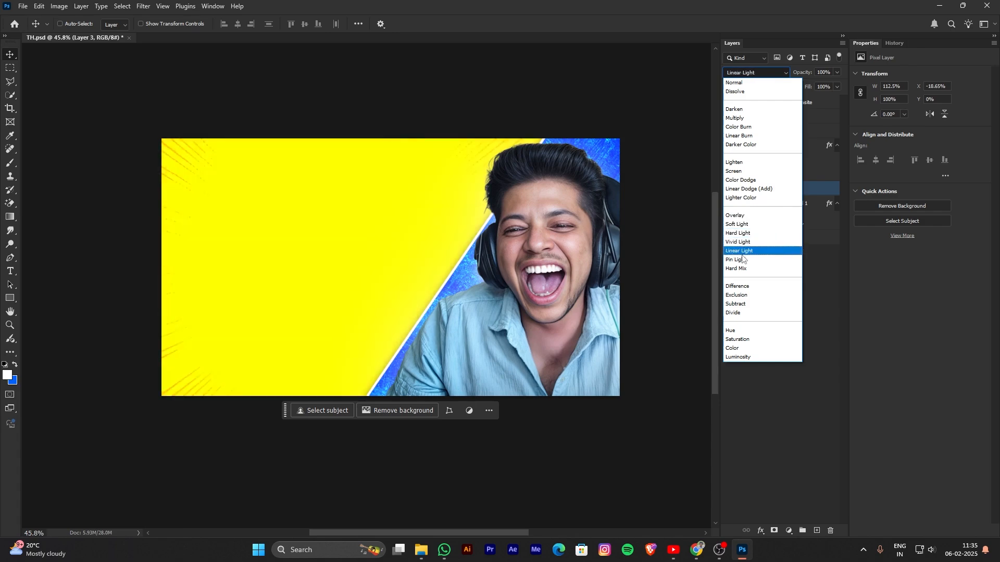
click(742, 117)
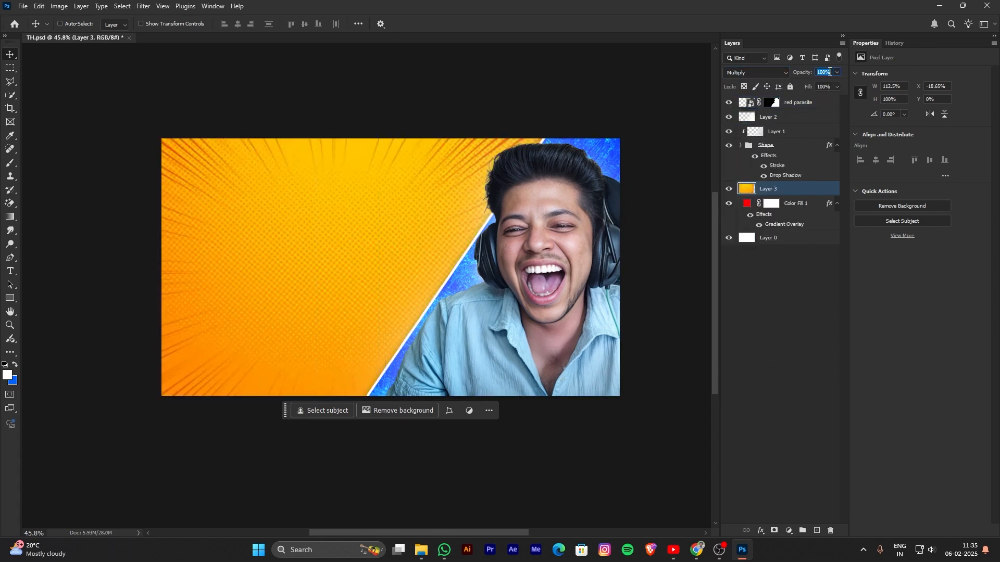
text(55)
key(Return)
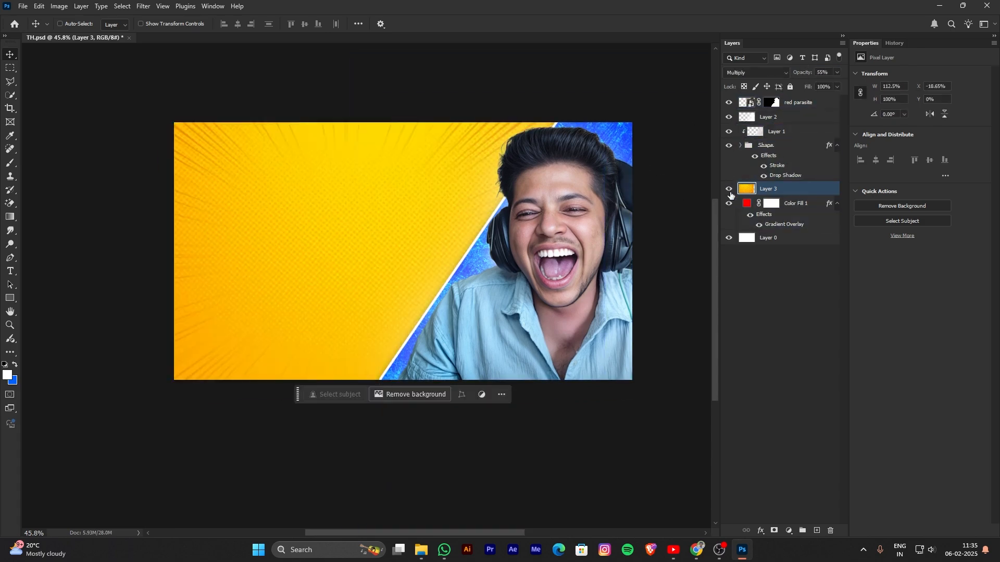
Park the floating contextual task bar over the options bar, clear of the canvas.
drag(524, 266, 516, 266)
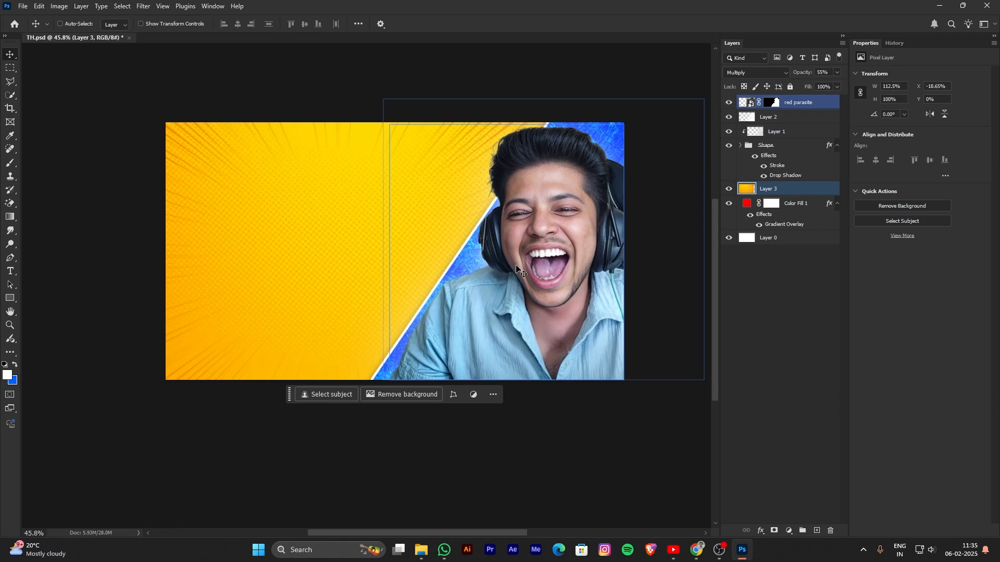
scroll(516, 267, down, 2)
drag(307, 372, 309, 26)
scroll(319, 142, up, 1)
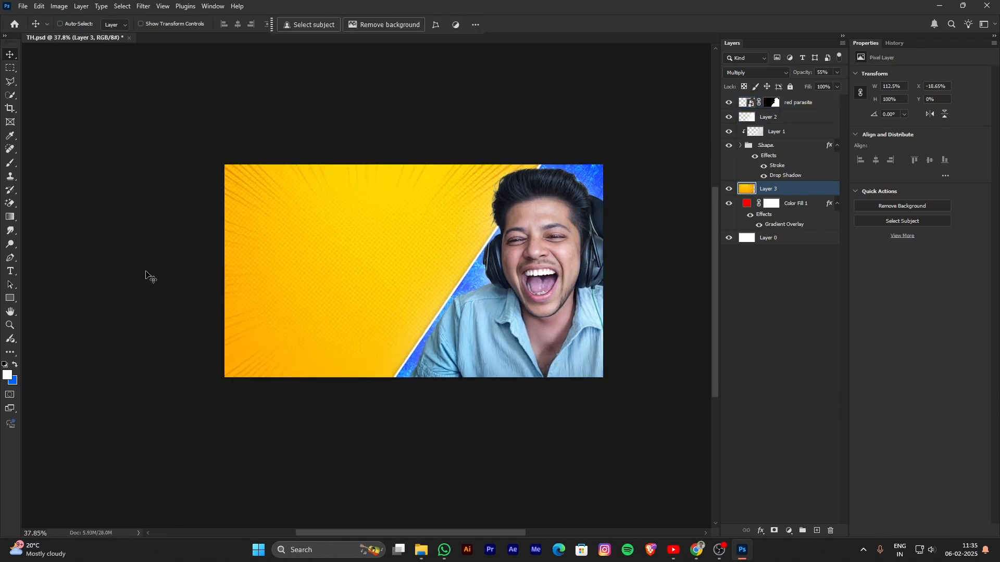
scroll(178, 332, up, 1)
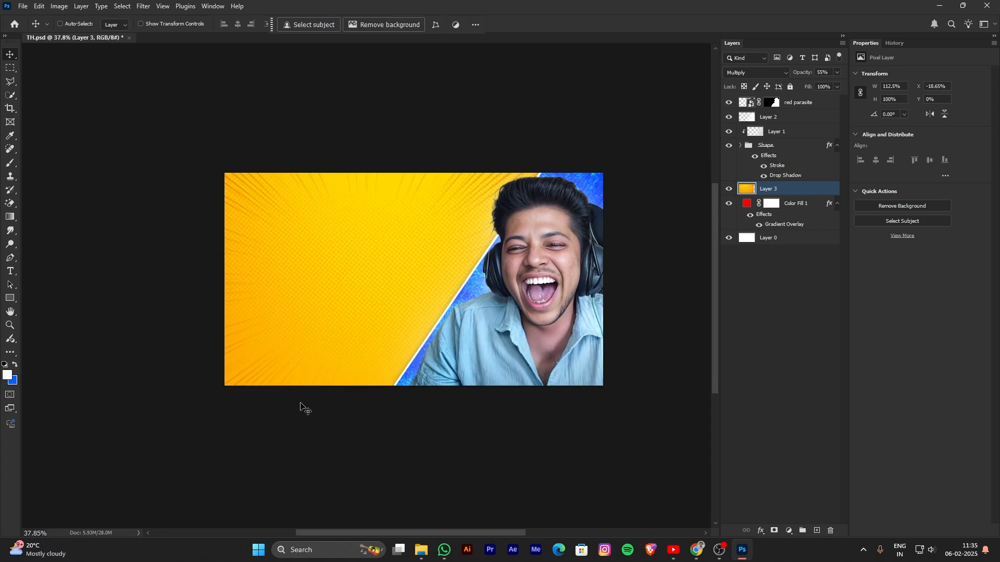
scroll(336, 404, up, 3)
scroll(339, 403, down, 3)
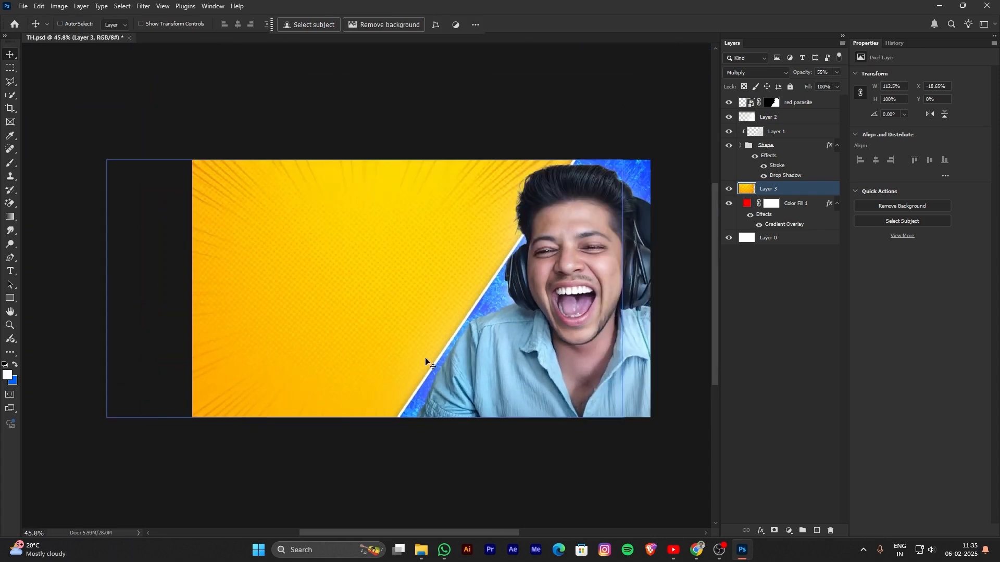
drag(431, 351, 411, 344)
scroll(366, 326, up, 2)
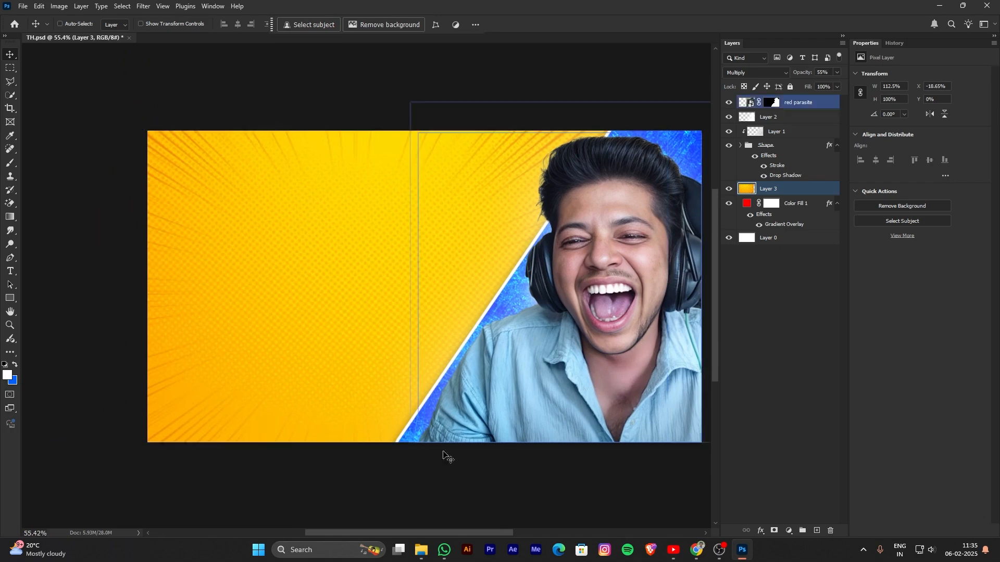
drag(341, 339, 354, 336)
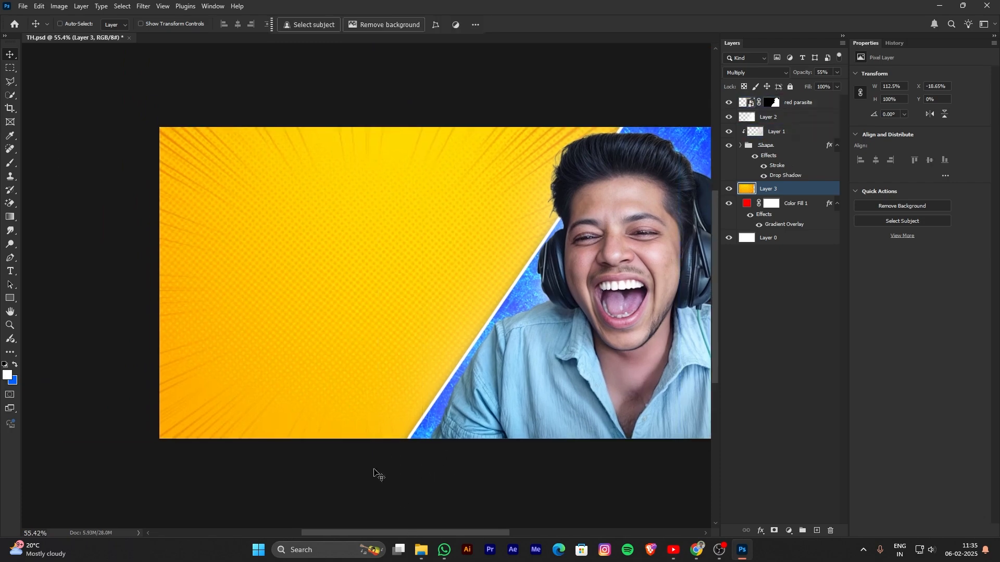
scroll(326, 386, down, 1)
drag(522, 371, 516, 370)
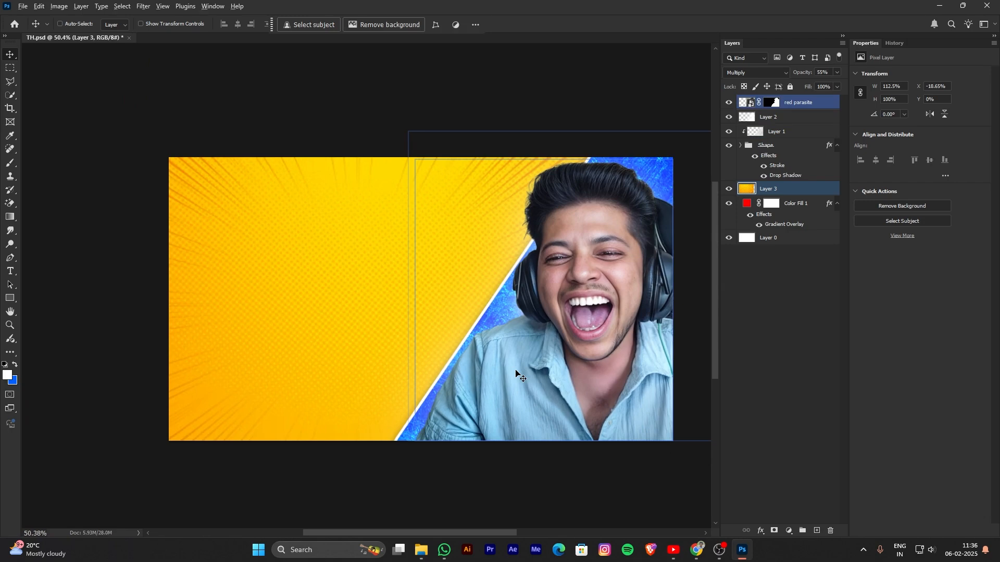
scroll(514, 370, up, 3)
scroll(515, 369, down, 2)
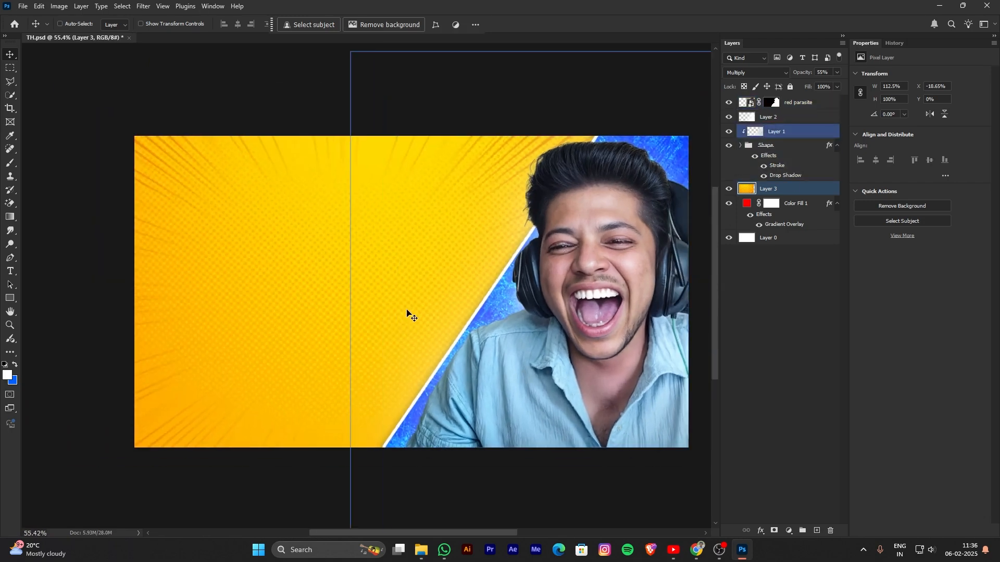
drag(403, 312, 415, 309)
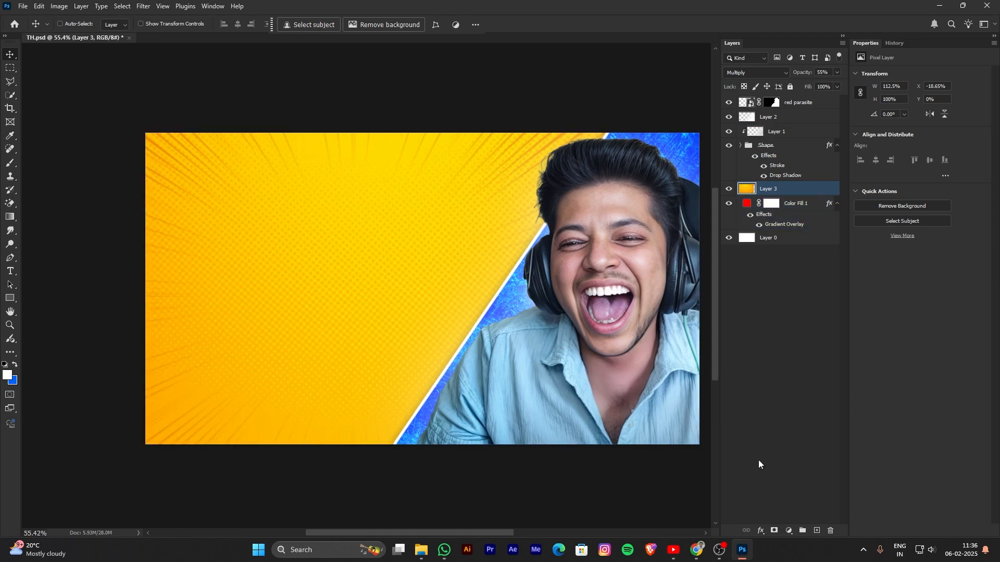
Above the comic burst layer, draw a white rounded rectangle about 452 × 725 px without stroke, 45 px corner radius, on the yellow area.
click(816, 531)
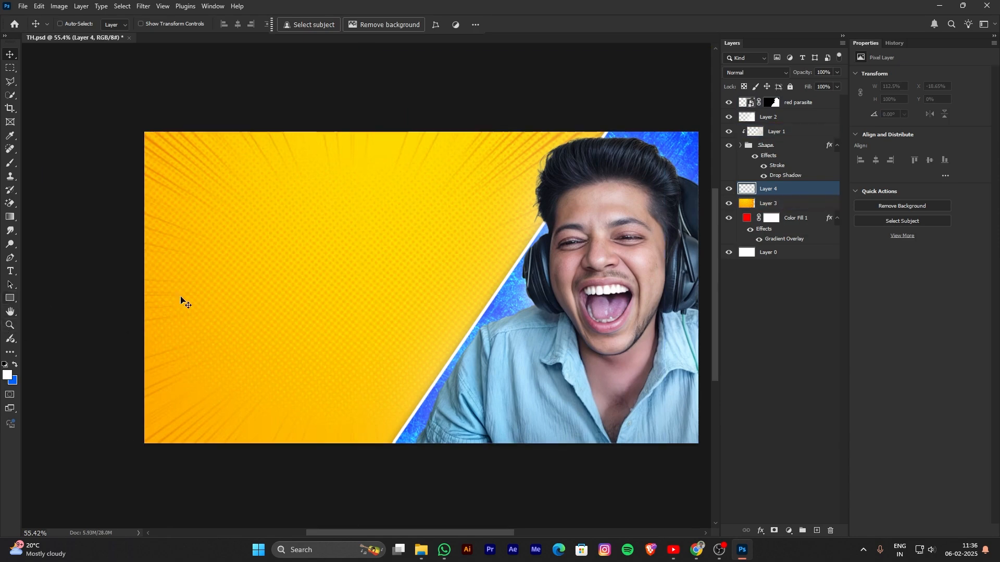
key(u)
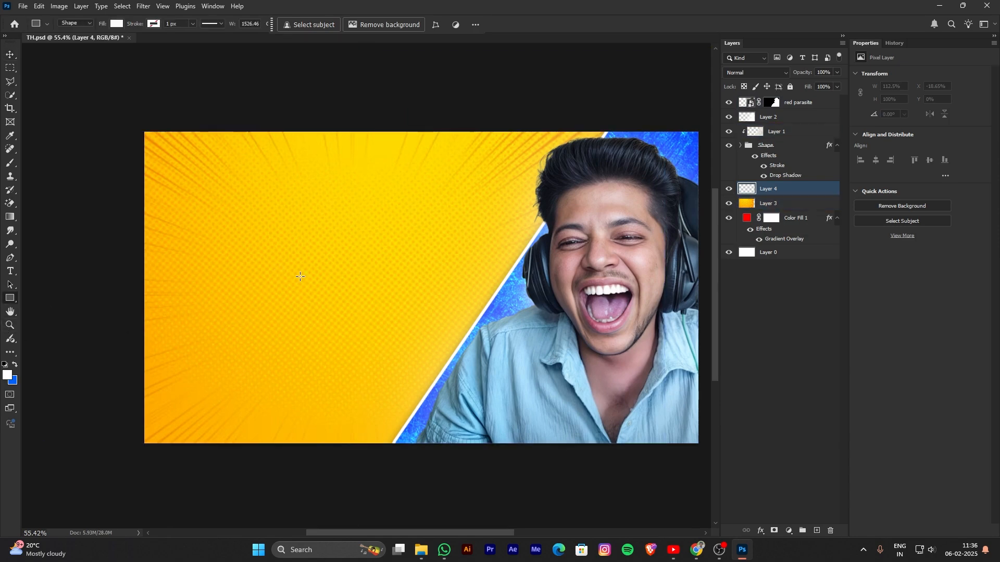
drag(301, 274, 313, 277)
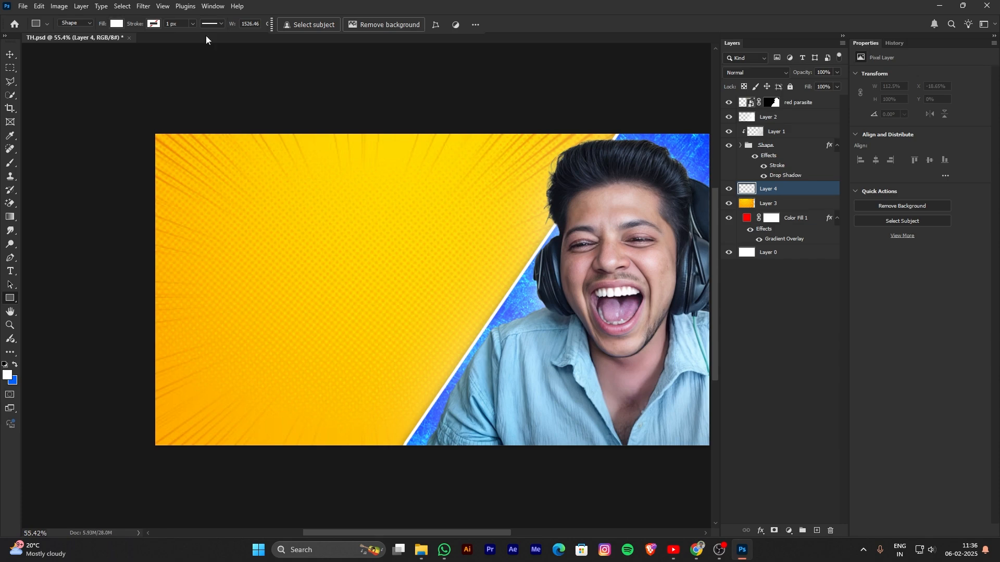
drag(323, 205, 316, 200)
click(116, 24)
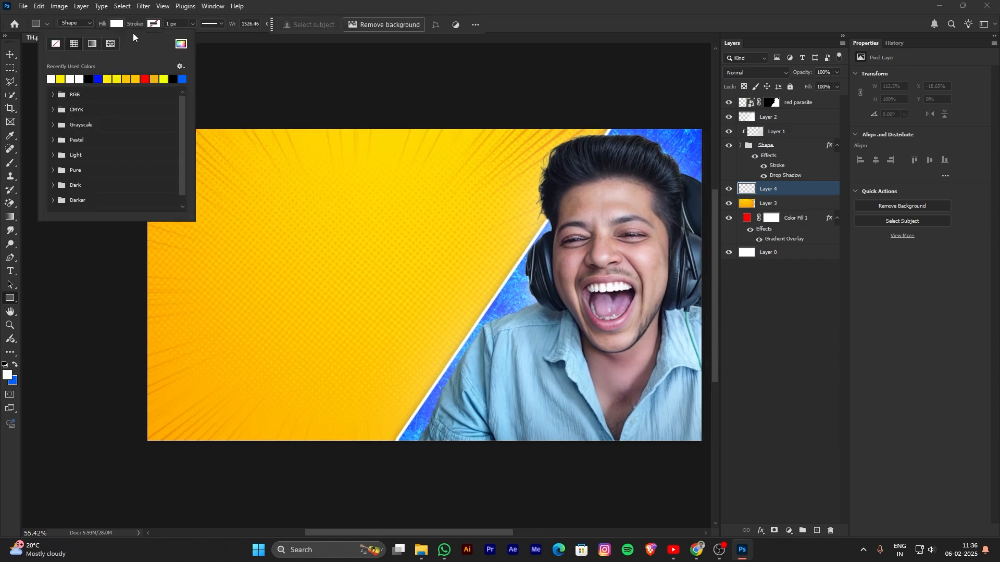
click(154, 25)
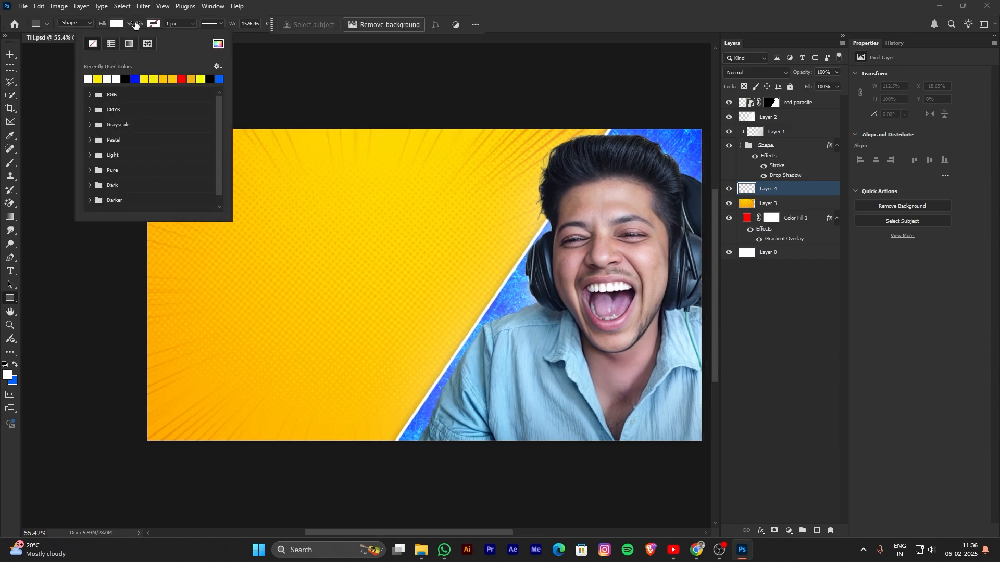
drag(371, 166, 368, 155)
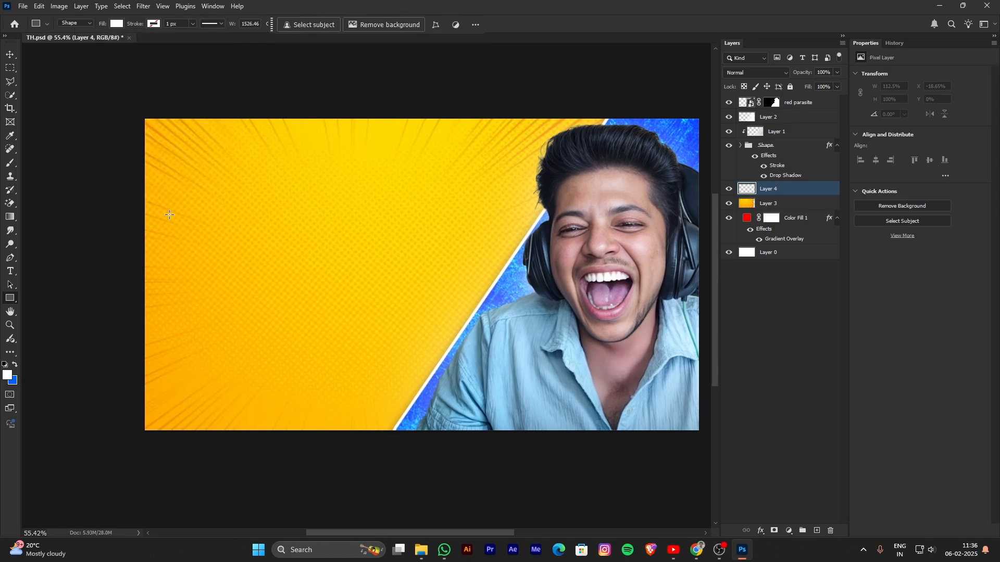
drag(172, 174, 303, 383)
drag(356, 284, 388, 292)
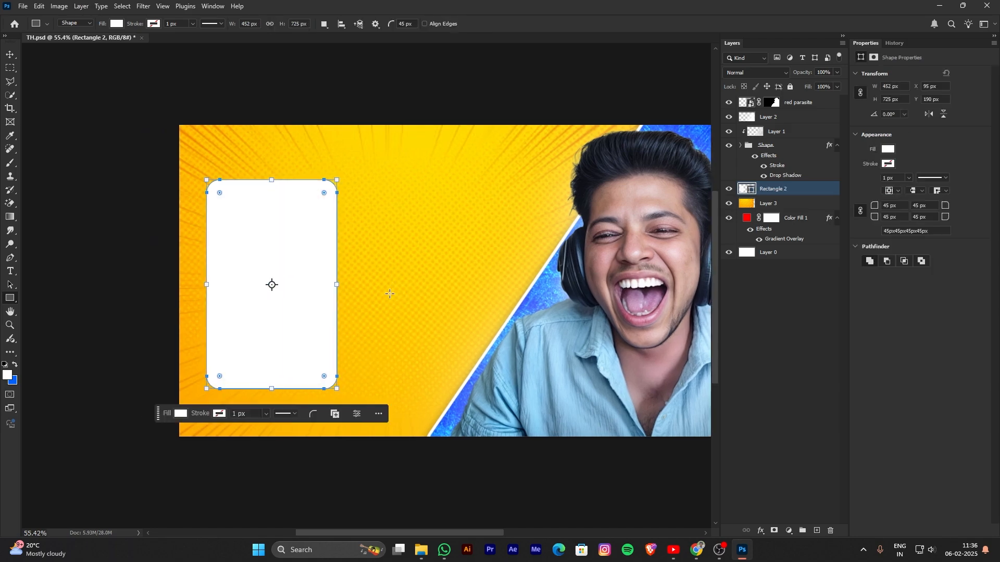
Move the white rounded rectangle slightly up and left to about X 86 px, Y 178 px.
key(v)
drag(370, 246, 388, 249)
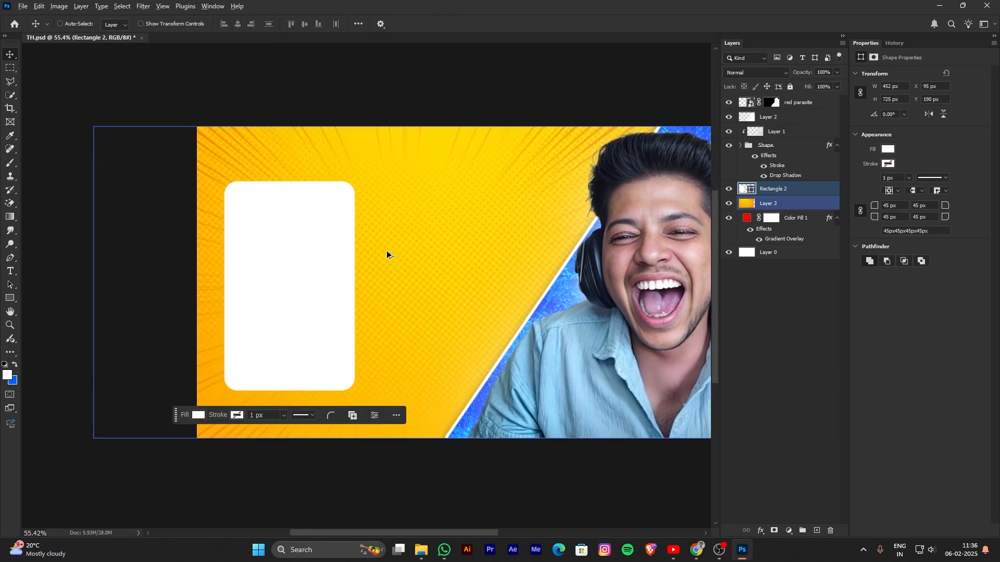
scroll(387, 251, down, 1)
ctrl+click(306, 279)
scroll(301, 295, up, 2)
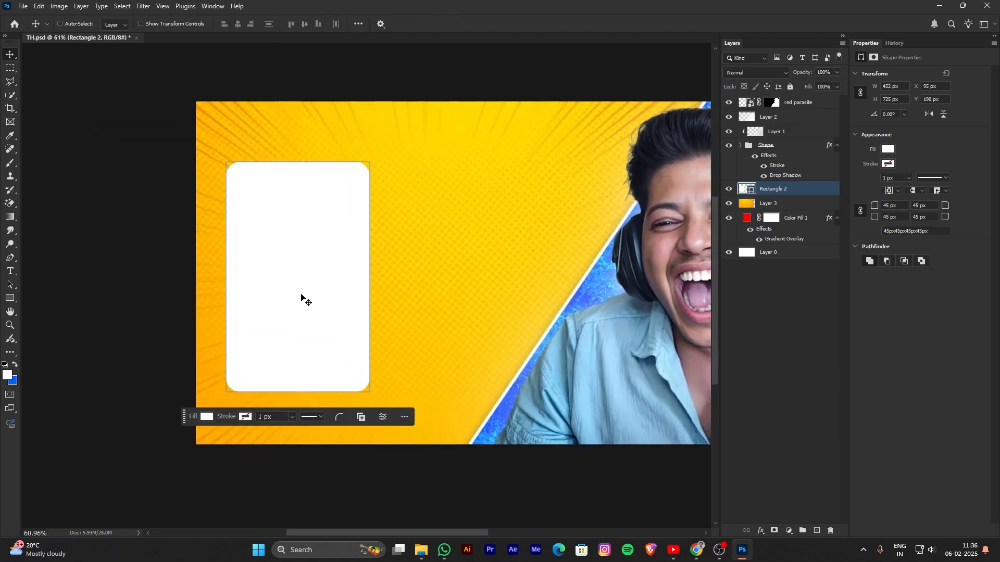
drag(324, 306, 322, 303)
key(ctrl+t)
drag(368, 273, 376, 274)
key(Escape)
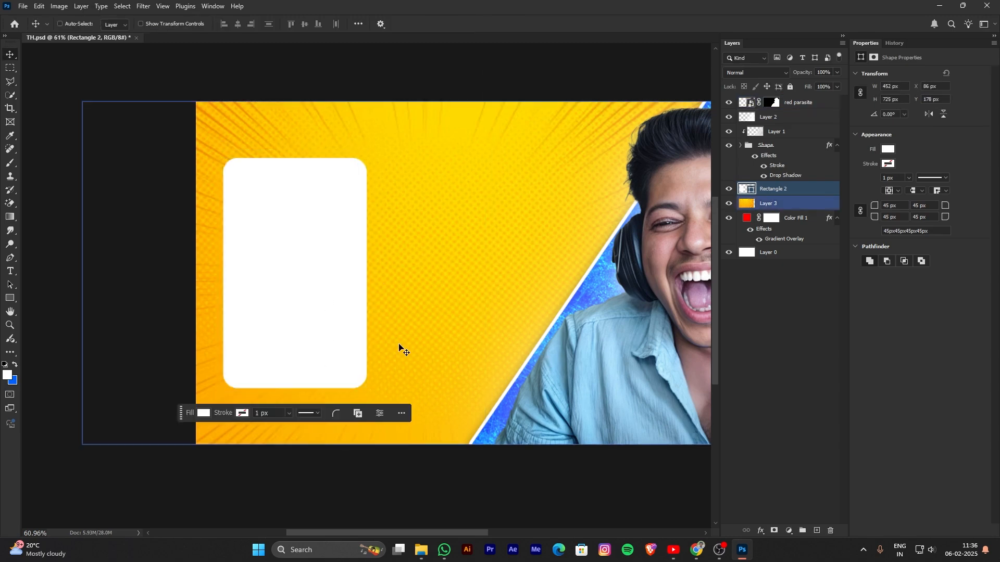
Resize and reposition the white rounded rectangle to about 455 × 724 px at X 53 px, Y 129 px.
key(u)
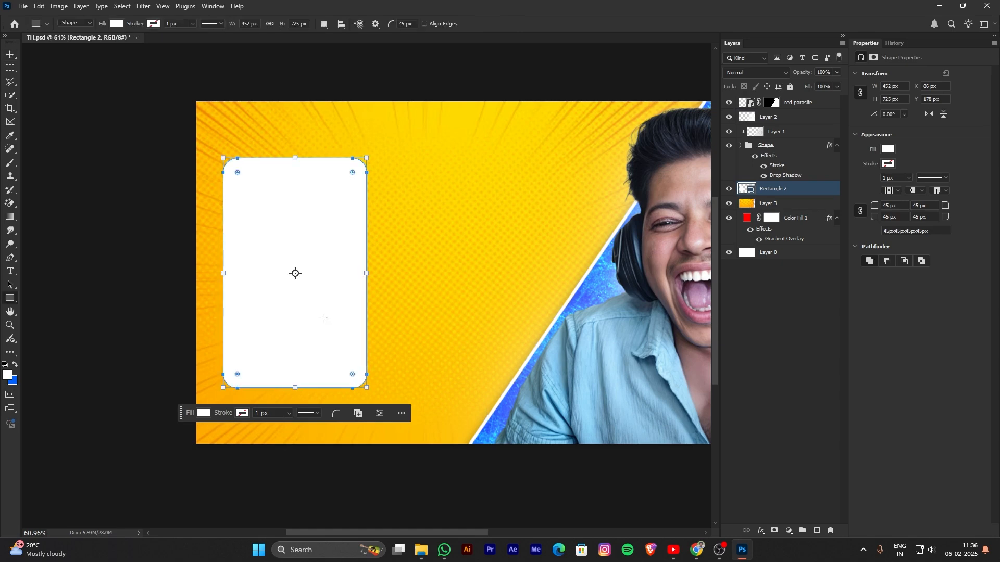
drag(357, 326, 343, 267)
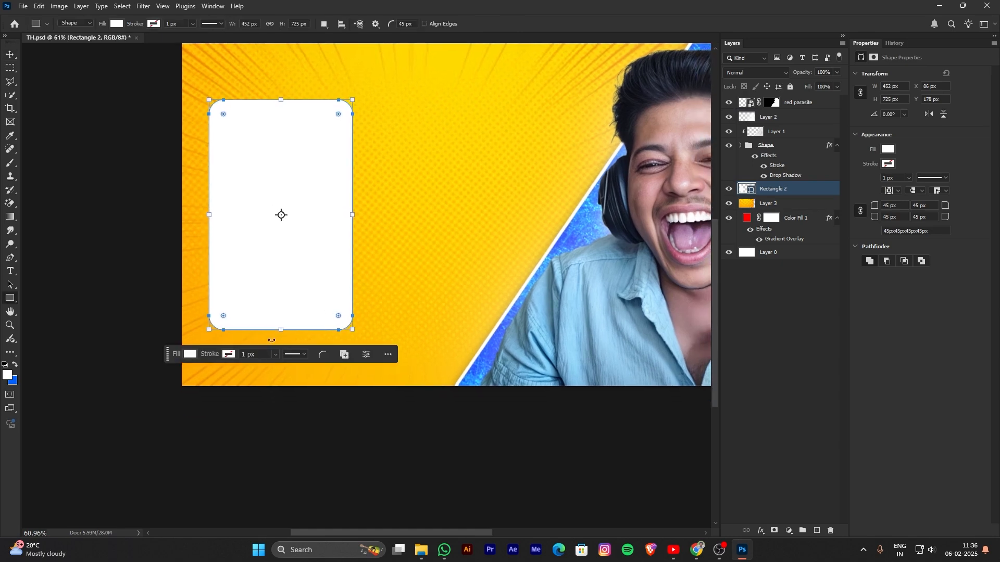
drag(281, 328, 281, 350)
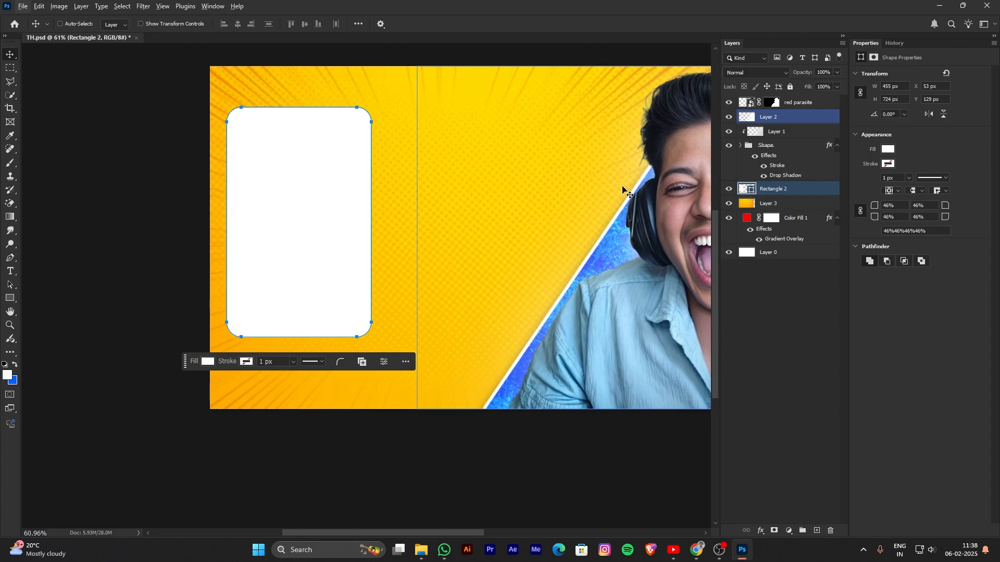
Duplicate the white rounded rectangle beside the original at about X 521 px, Y 129 px, leaving a narrow gap.
scroll(319, 267, up, 3)
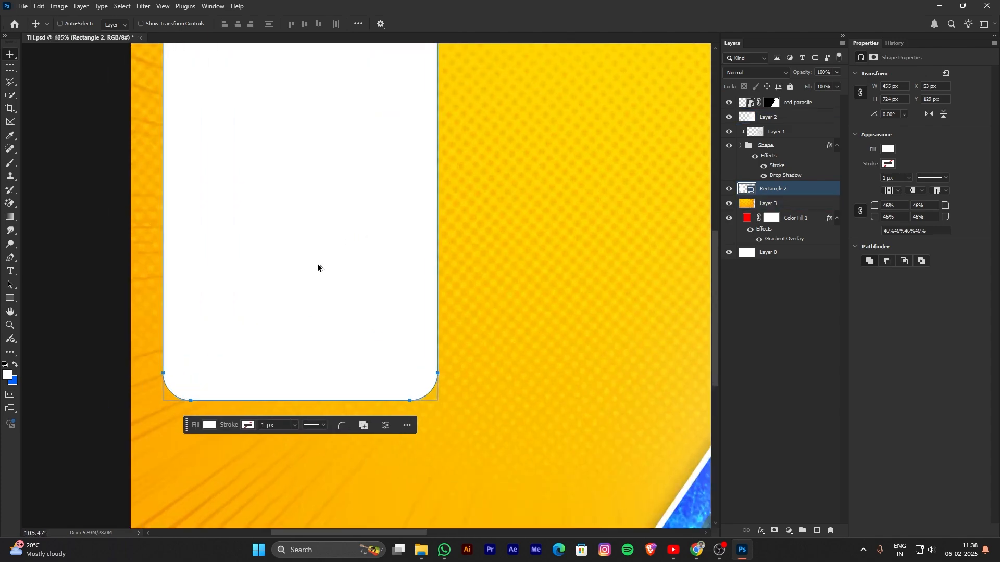
drag(432, 250, 421, 253)
scroll(481, 253, down, 4)
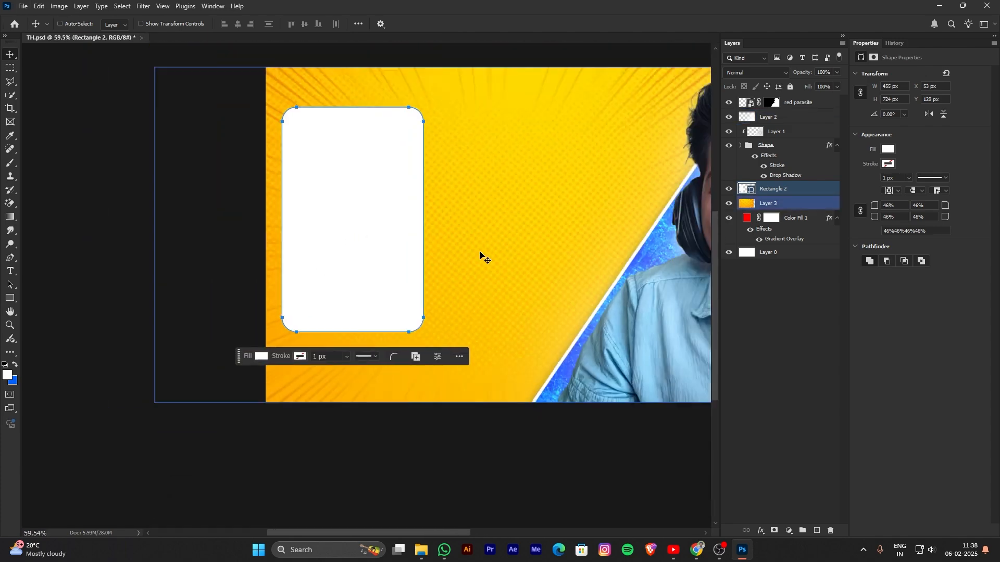
drag(504, 257, 491, 258)
click(368, 239)
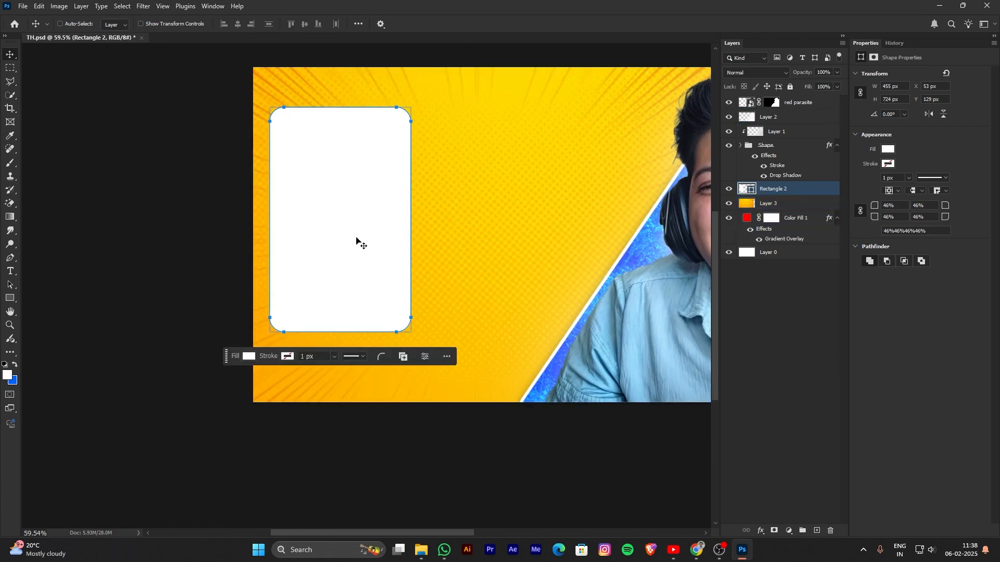
drag(356, 238, 503, 239)
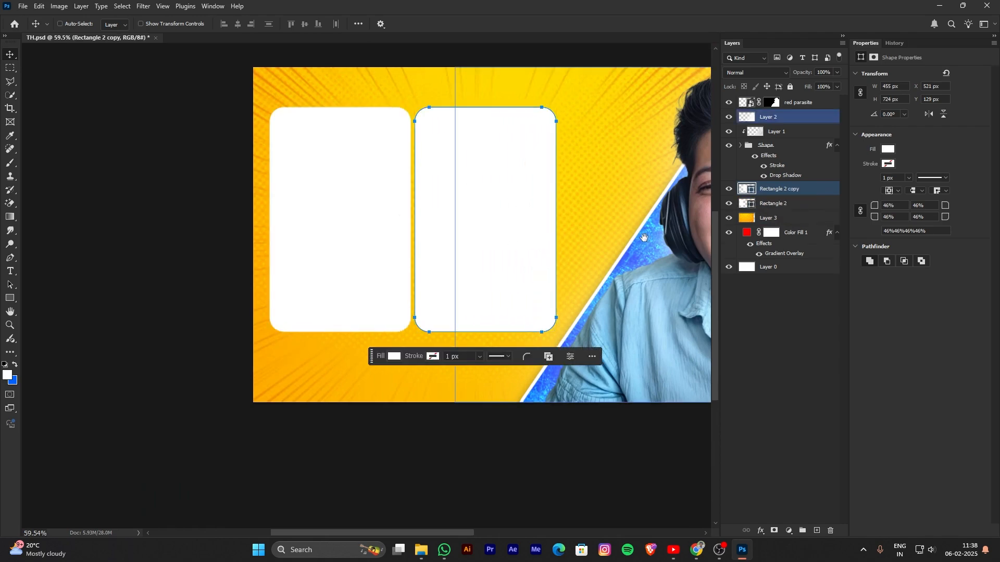
drag(622, 238, 581, 255)
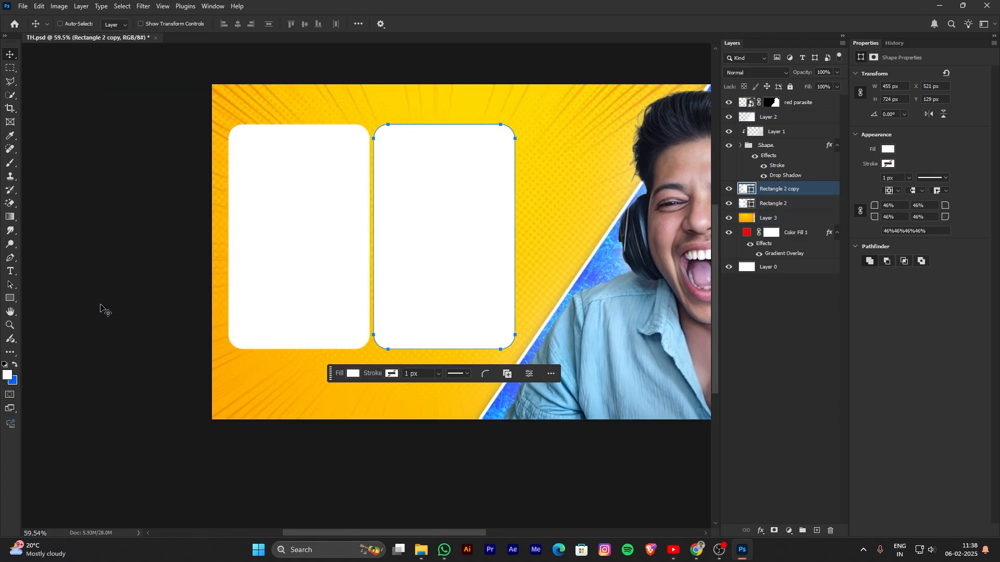
Move the floating contextual task bar above the canvas, clear of the two white rectangles.
drag(330, 372, 295, 77)
drag(324, 245, 312, 248)
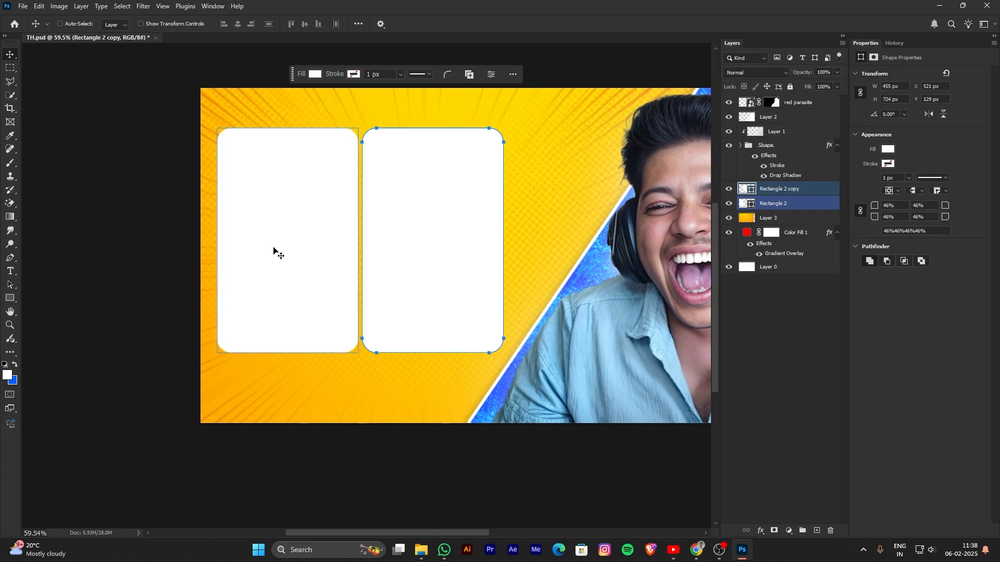
drag(546, 311, 519, 313)
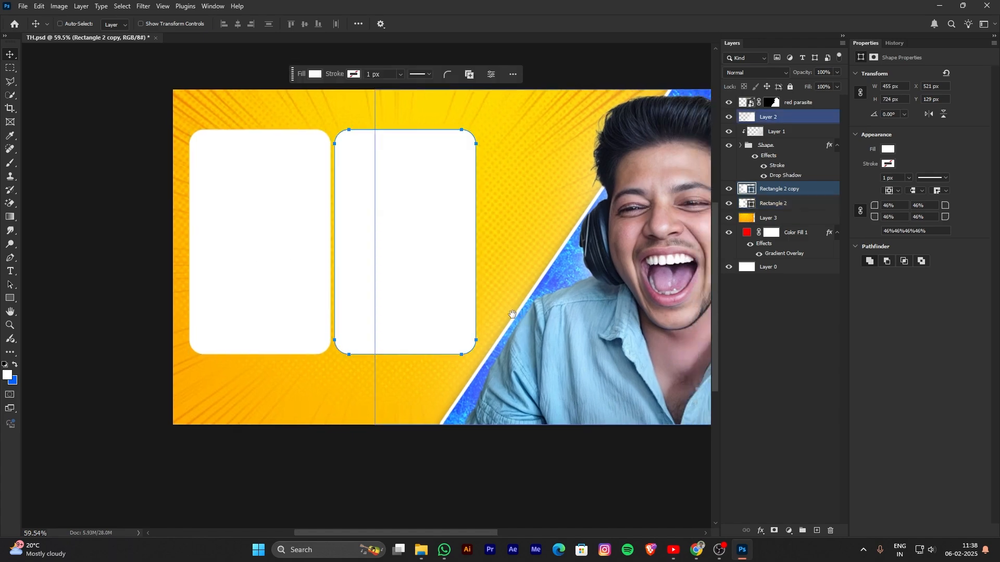
From the thumbnail tutorial folder in File Explorer, place the pink-shirt sunglasses photo into the Photoshop document and commit it.
click(422, 550)
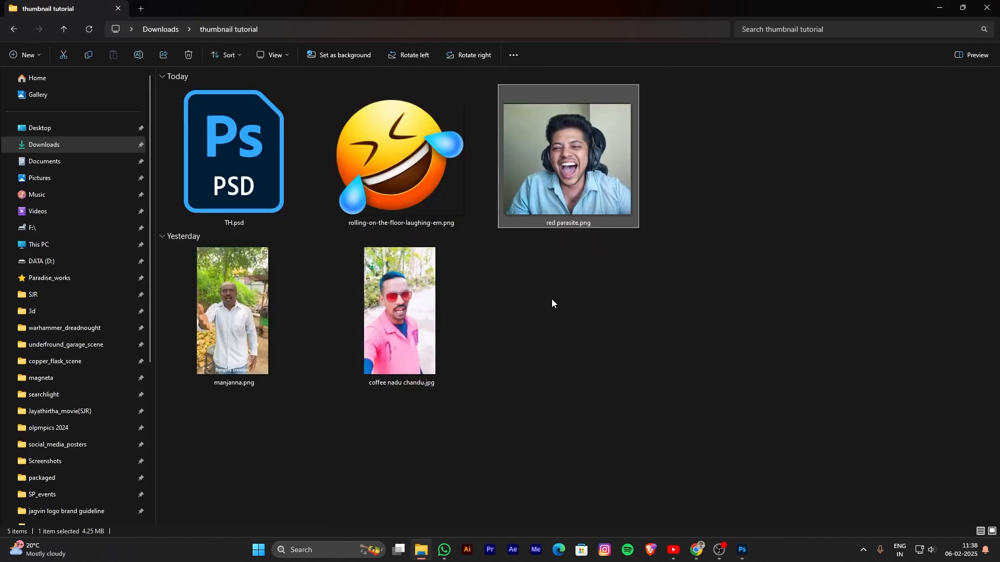
click(552, 299)
click(232, 319)
click(400, 319)
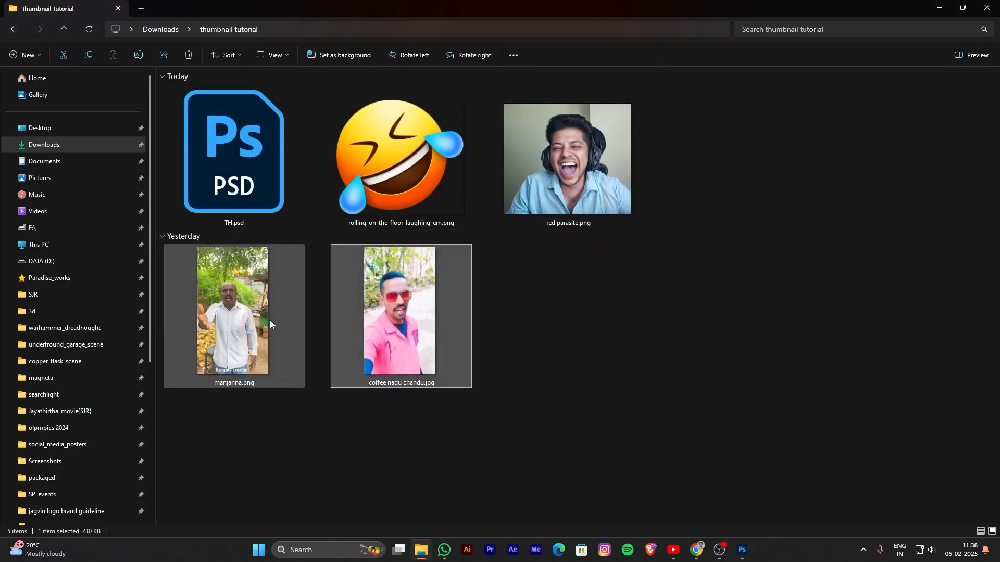
click(250, 384)
drag(423, 316, 266, 281)
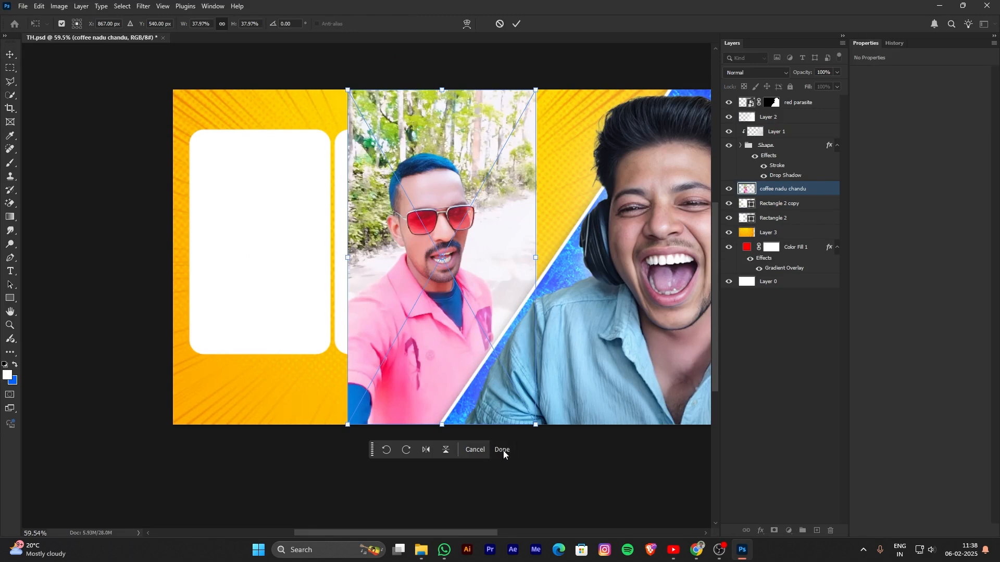
click(500, 451)
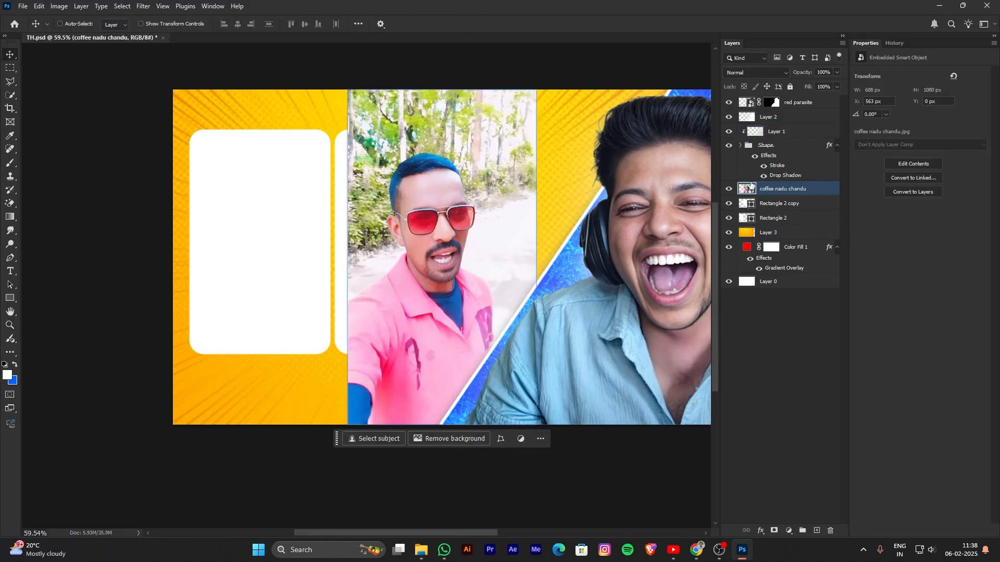
Move the pink-shirt photo layer between Rectangle 2 copy and Rectangle 2, checking which layer holds which rectangle.
mouse_move(780, 193)
mouse_down()
mouse_move(787, 246)
mouse_move(780, 213)
mouse_up()
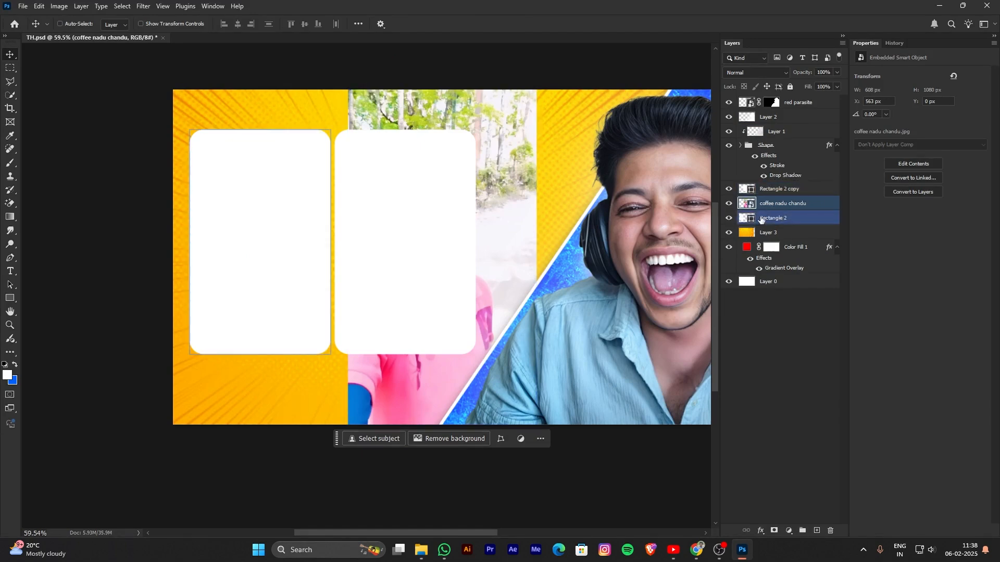
click(729, 205)
click(730, 205)
click(728, 190)
click(729, 190)
click(786, 221)
shift+click(744, 232)
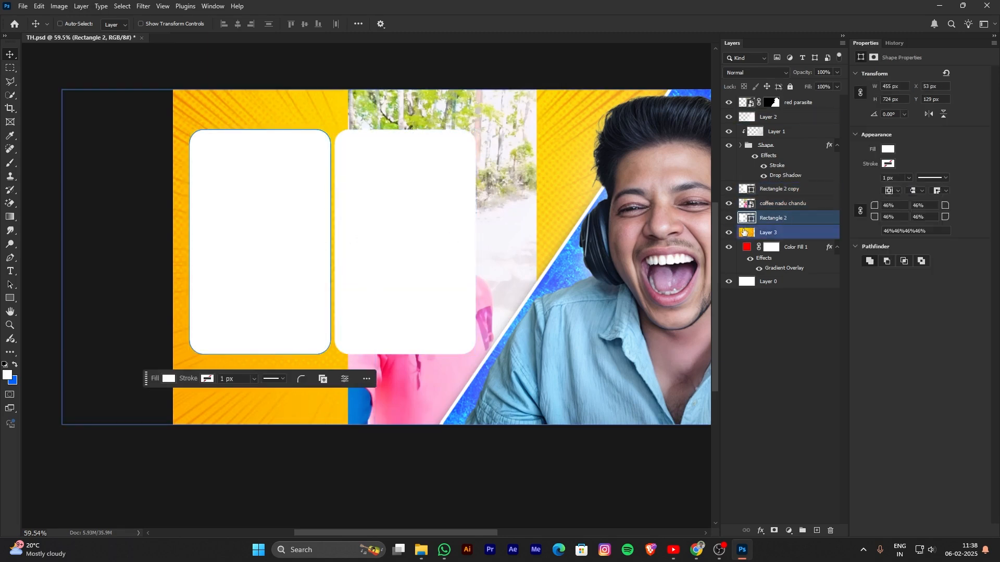
Scale the pink-shirt photo to about 28.39% (455 px wide) over the left white rectangle and clip it to Rectangle 2.
click(794, 204)
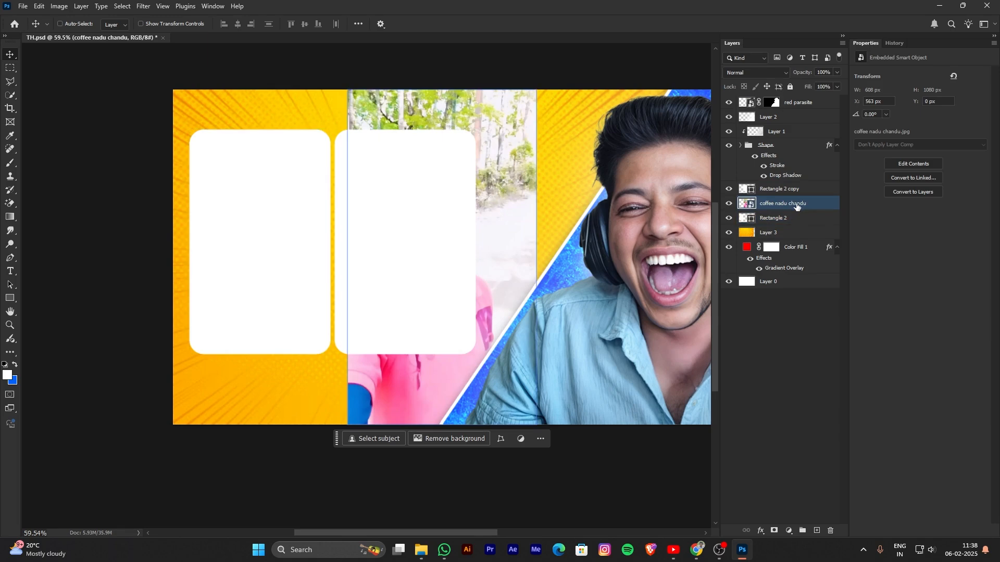
key(ctrl+t)
drag(519, 246, 330, 247)
click(319, 397)
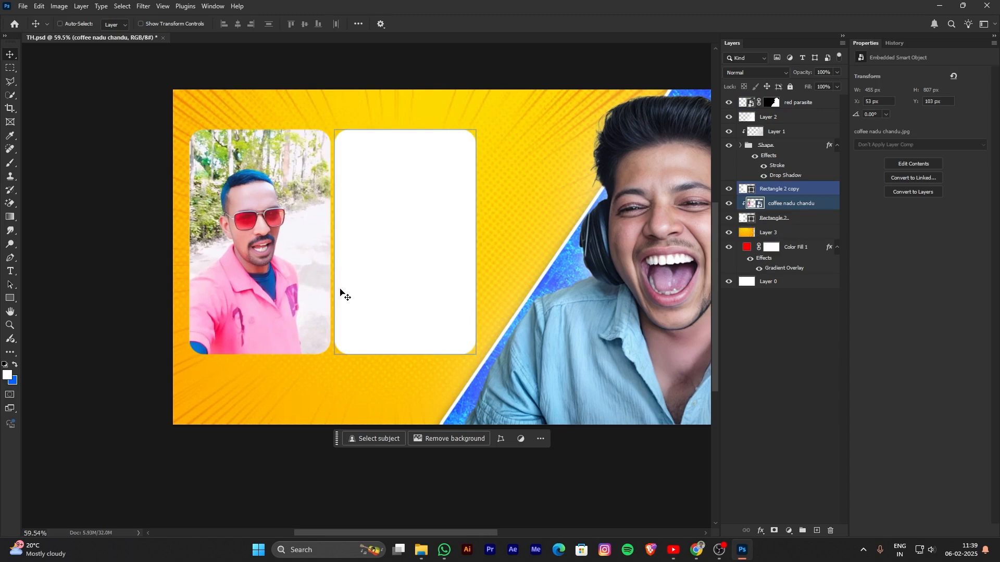
key(ctrl+alt+g)
Enlarge the clipped pink-shirt photo to about 37.41% (600 px wide) and reposition it so the man fills the left rounded card.
key(ctrl+t)
drag(395, 227, 407, 289)
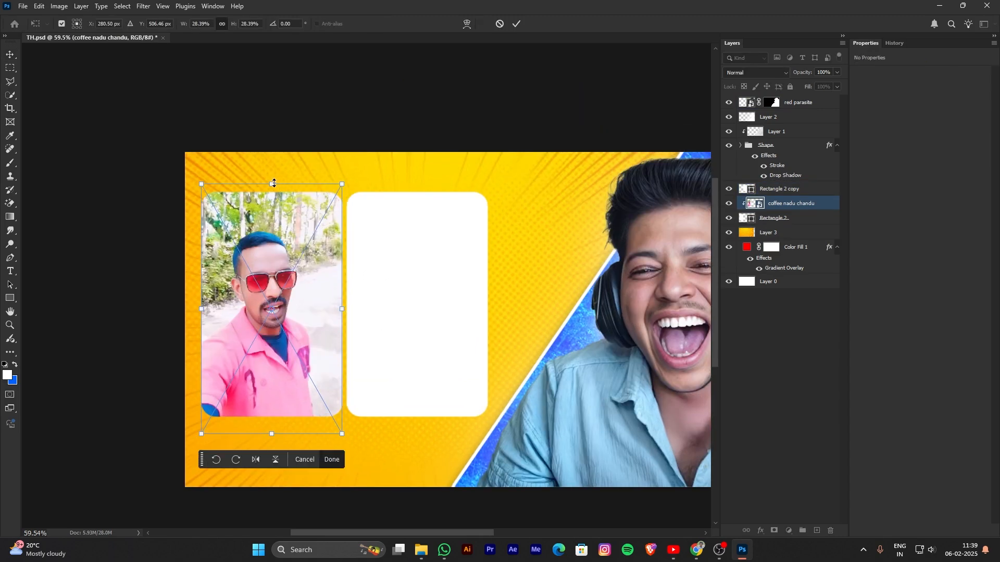
drag(275, 180, 286, 104)
drag(321, 224, 331, 225)
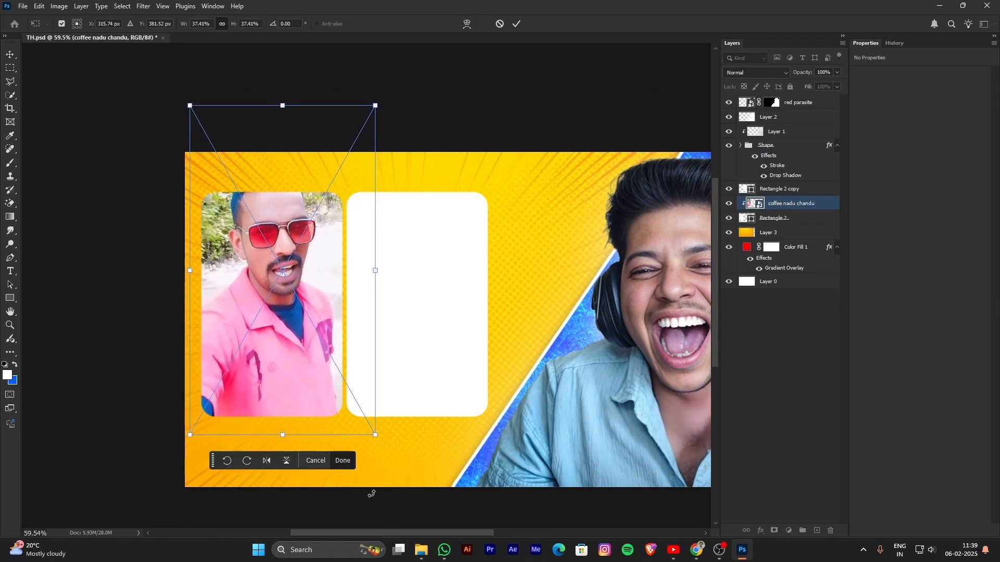
click(344, 460)
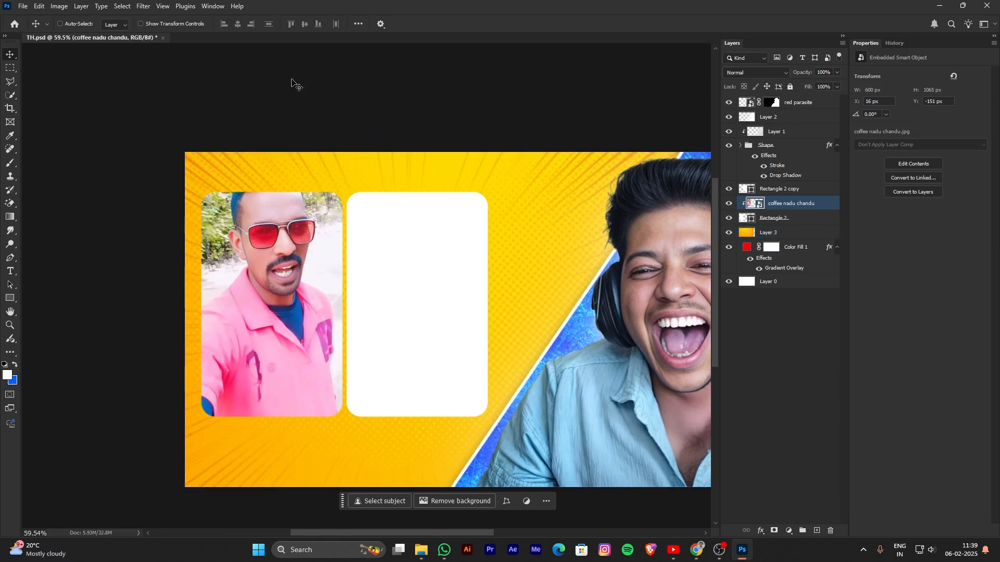
scroll(457, 265, up, 1)
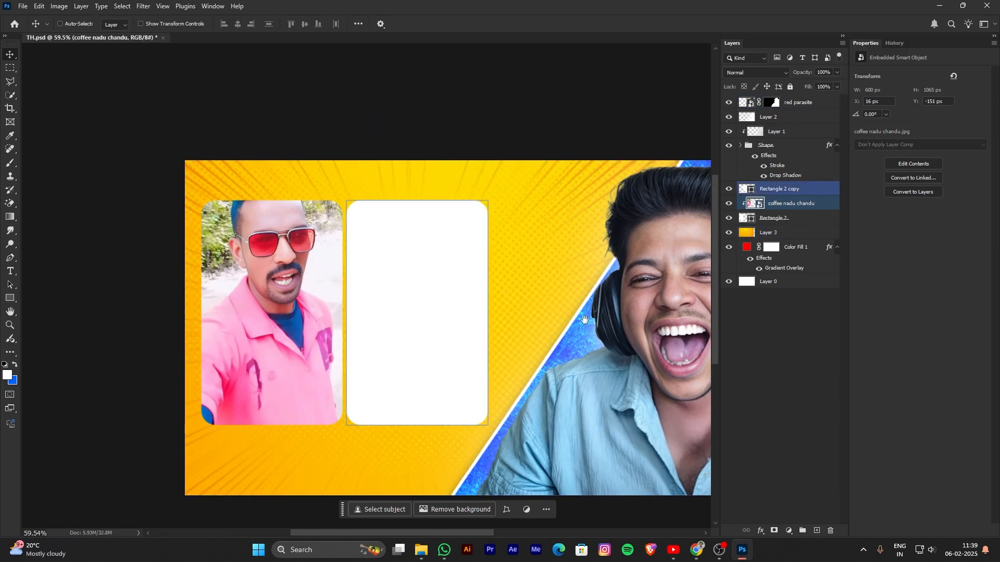
Duplicate the pink-shirt photo layer, select the man as the subject, and mask away the copy's background.
drag(584, 320, 558, 300)
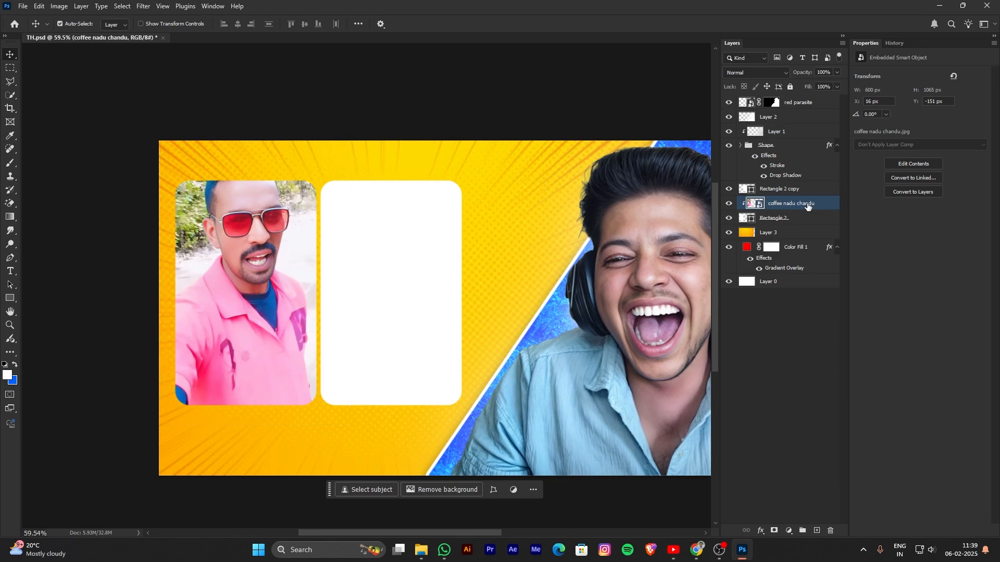
key(ctrl+j)
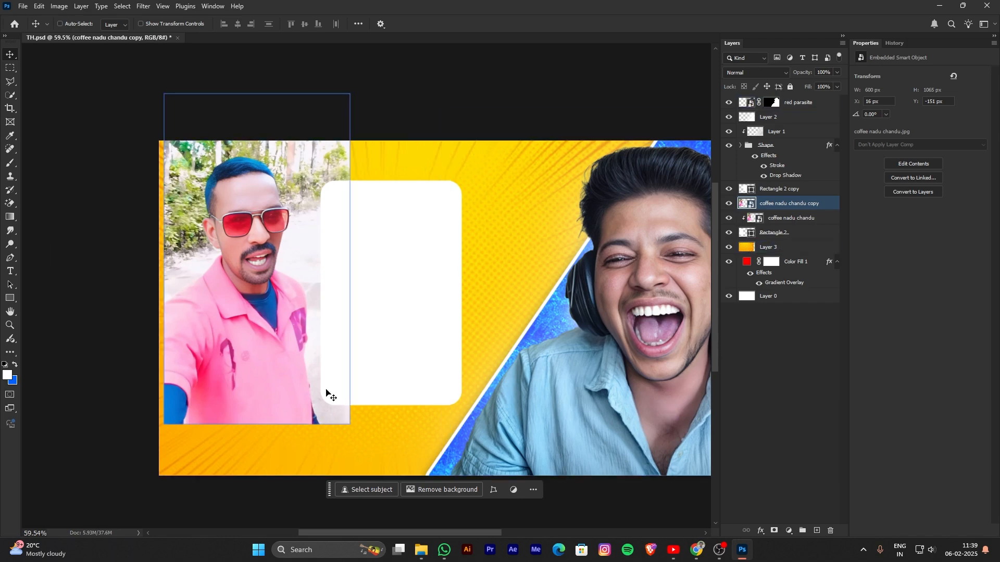
click(383, 492)
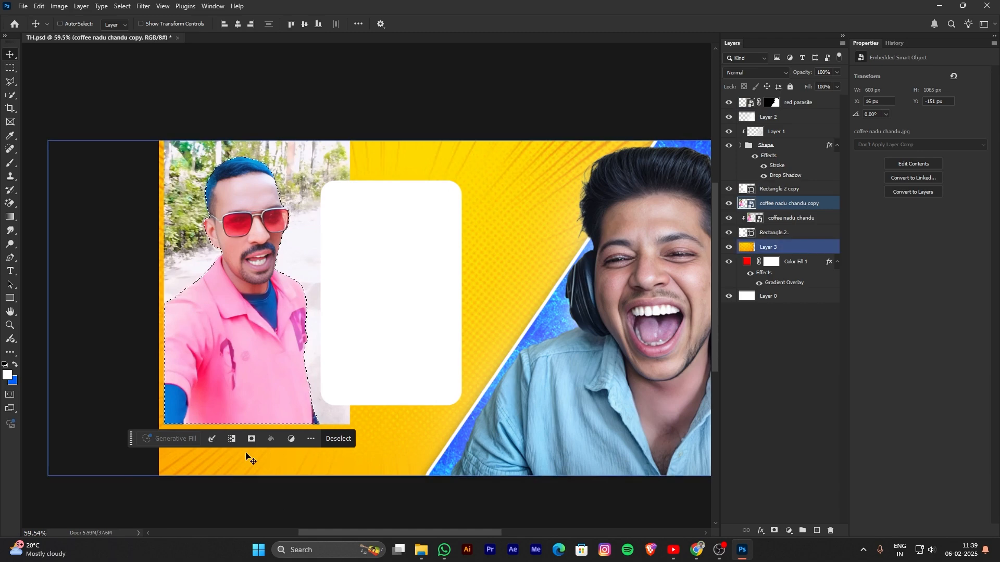
click(252, 439)
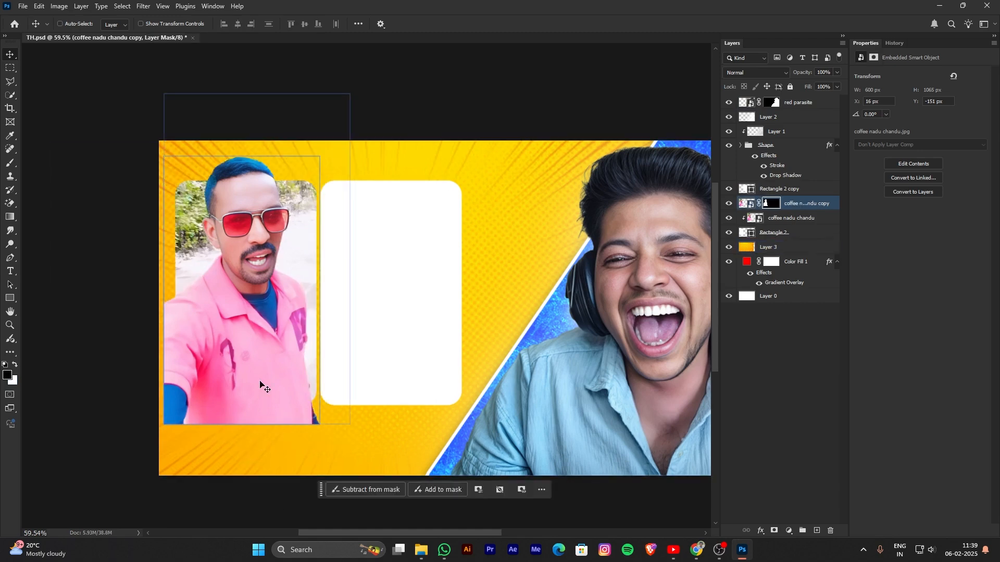
Target the cut-out copy's layer mask and set up a black soft brush at 300 px with 24% hardness.
drag(277, 344, 283, 340)
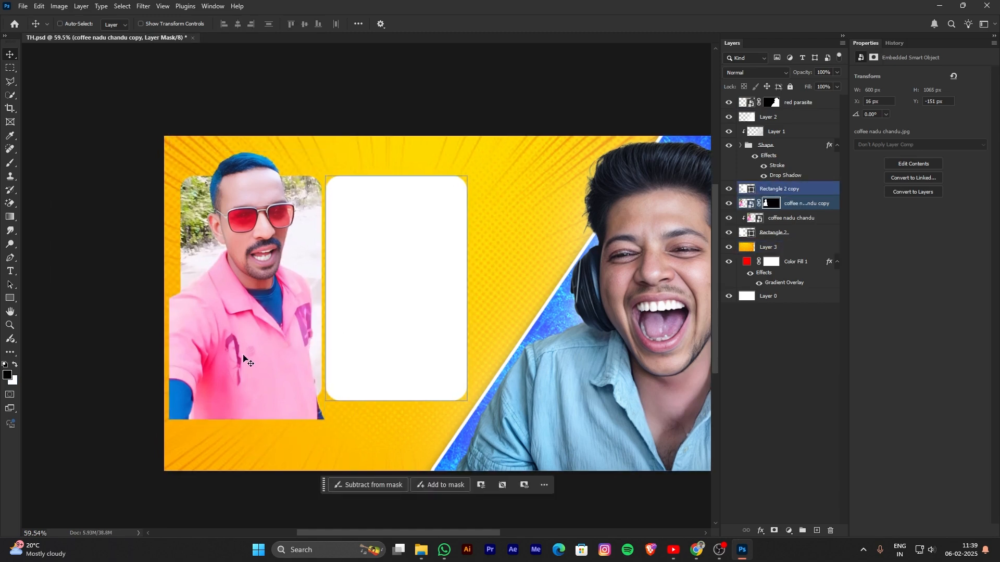
click(773, 207)
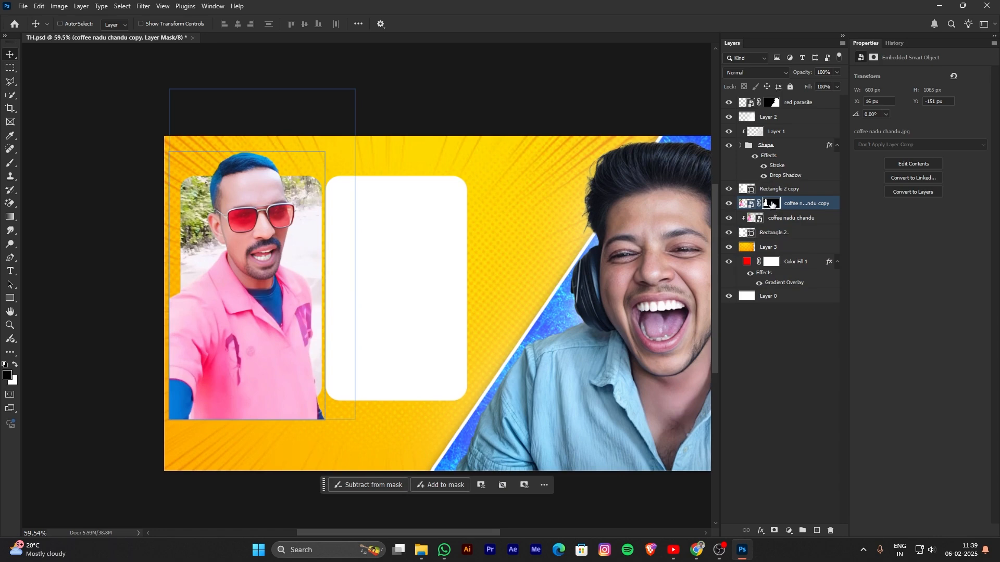
key(b)
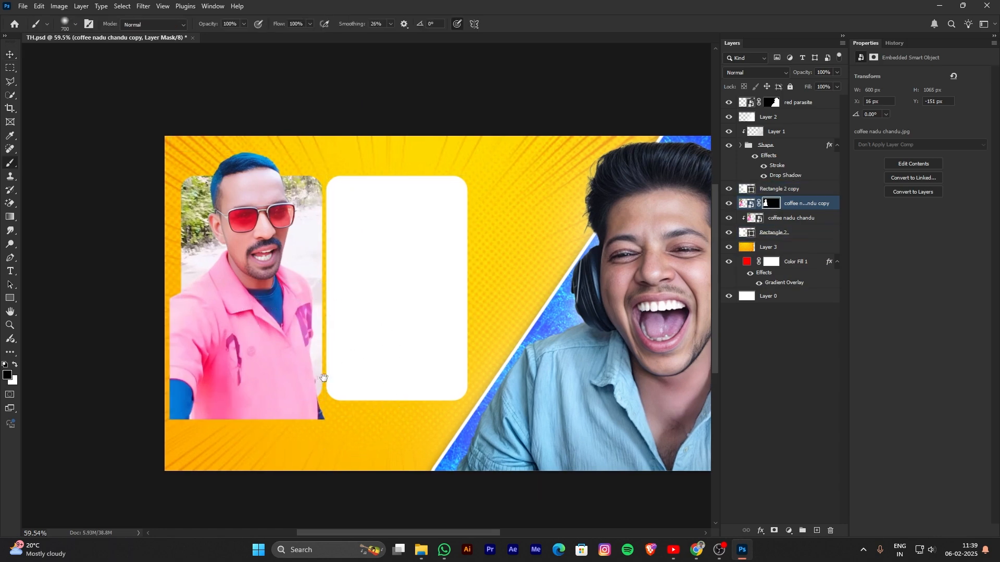
drag(321, 382, 339, 352)
key(bracketleft)
key(bracketleft)
key(bracketleft)
key(bracketleft)
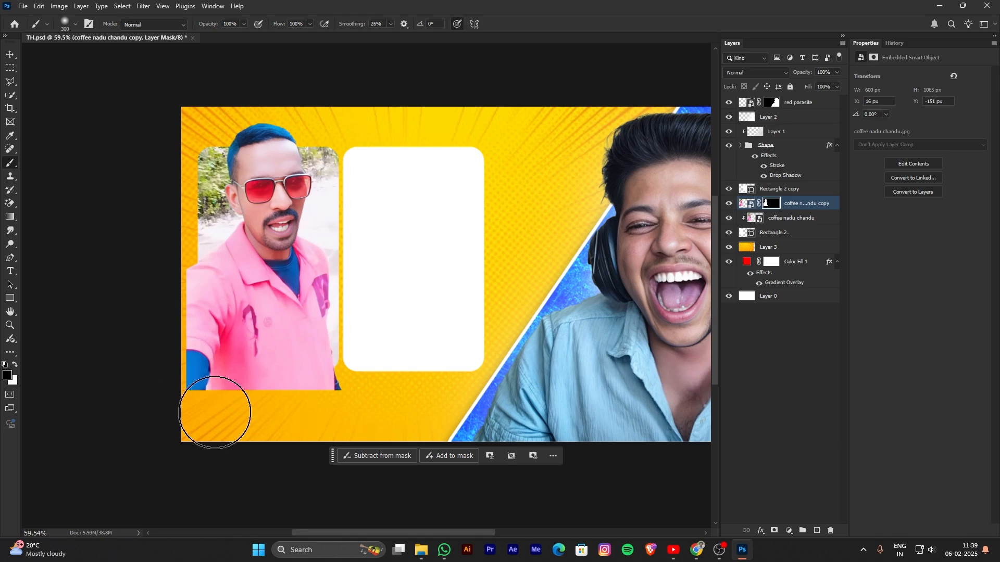
right_click(225, 387)
click(296, 360)
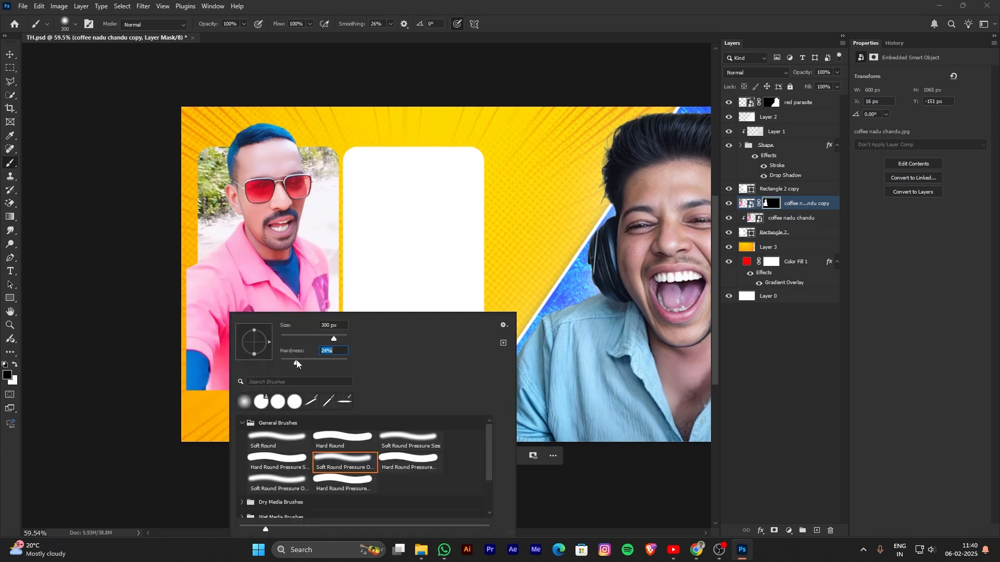
drag(270, 294, 264, 279)
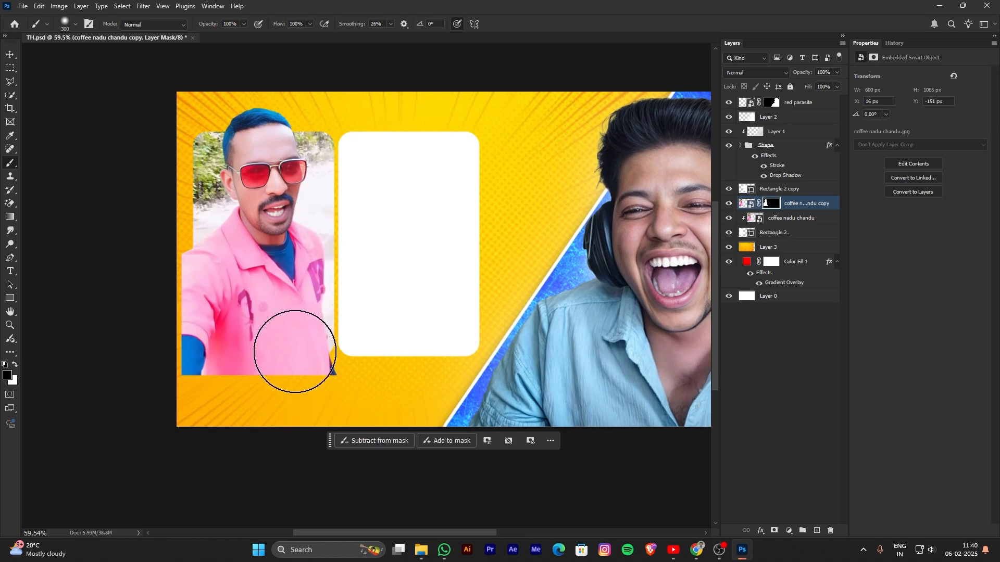
Paint black on the mask with a 200–250 px brush, hiding cut-out parts beyond the left card's sides and bottom but leaving the head overlapping its top.
key(bracketleft)
mouse_move(319, 391)
mouse_down()
mouse_move(271, 377)
mouse_move(190, 375)
mouse_move(200, 275)
mouse_move(204, 373)
mouse_move(204, 348)
mouse_up()
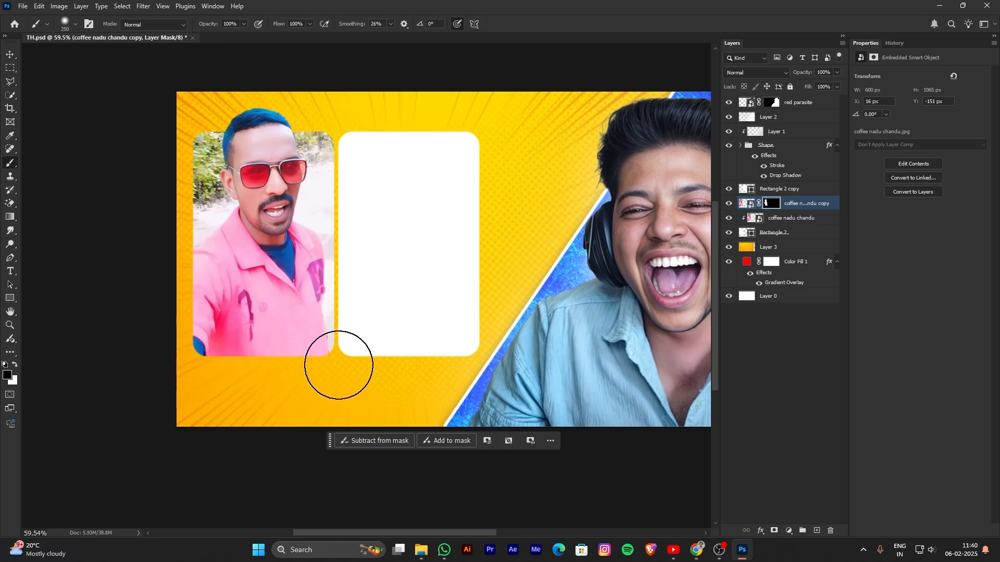
drag(337, 320, 330, 358)
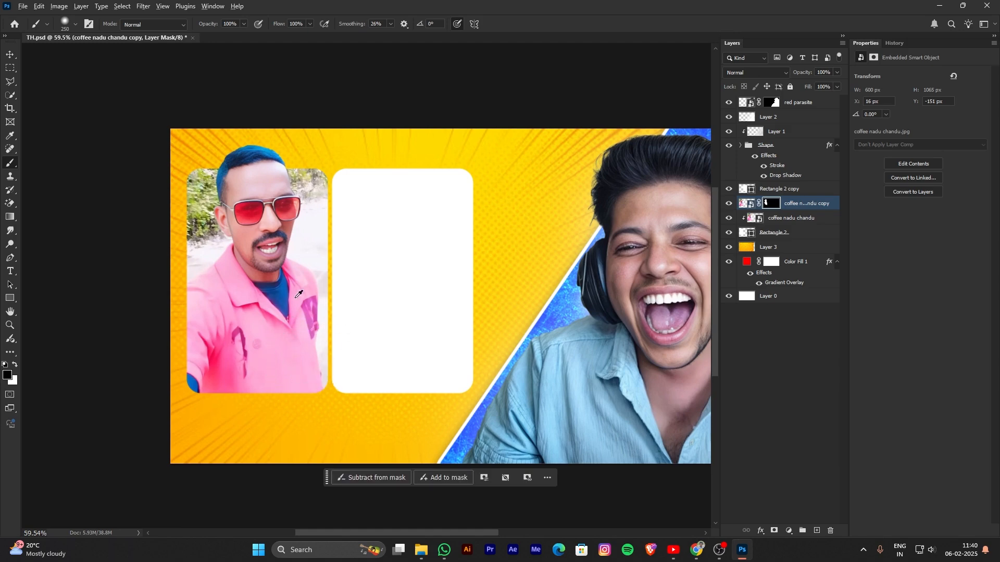
scroll(272, 231, up, 7)
scroll(267, 201, up, 1)
drag(272, 166, 276, 258)
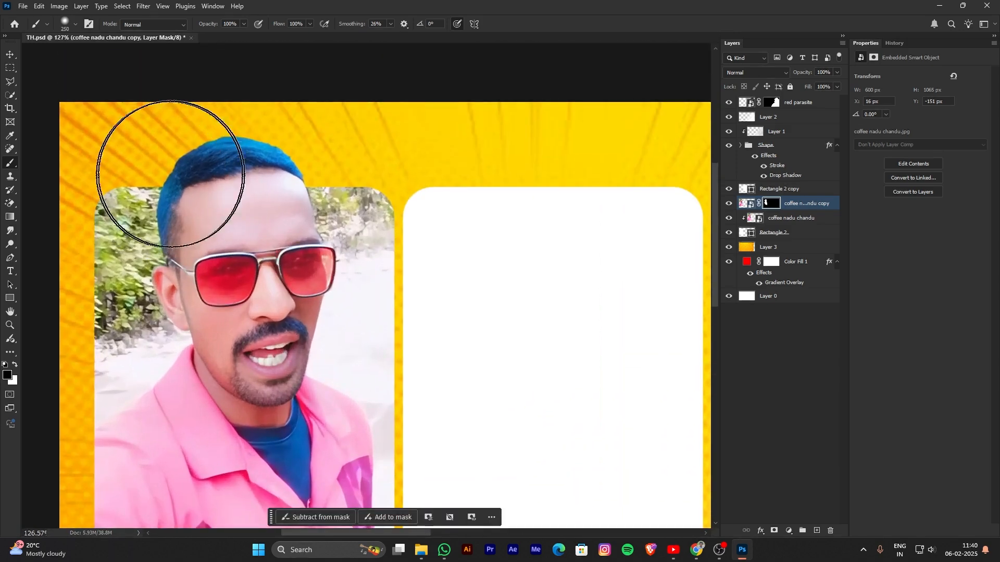
scroll(346, 283, down, 6)
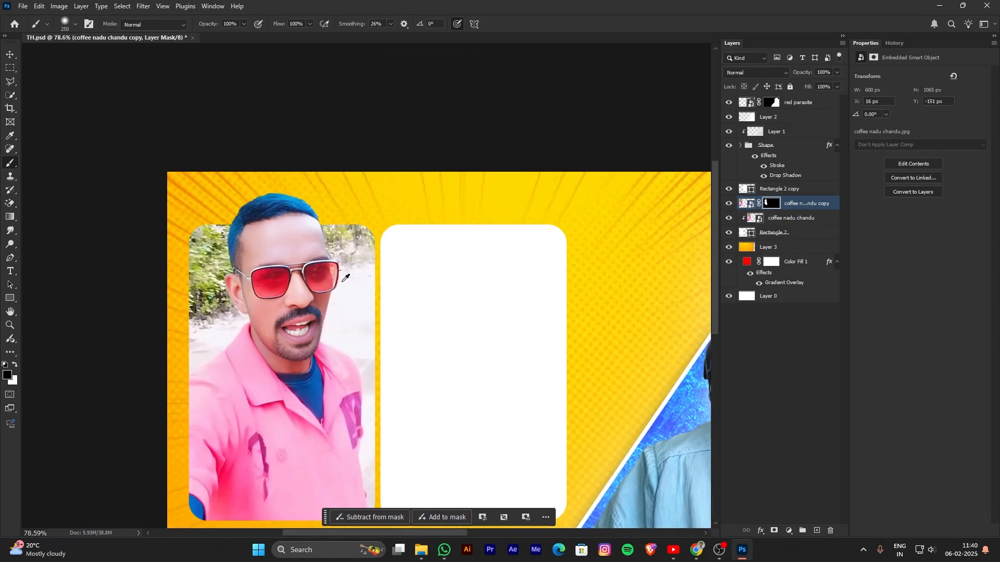
drag(443, 421, 391, 335)
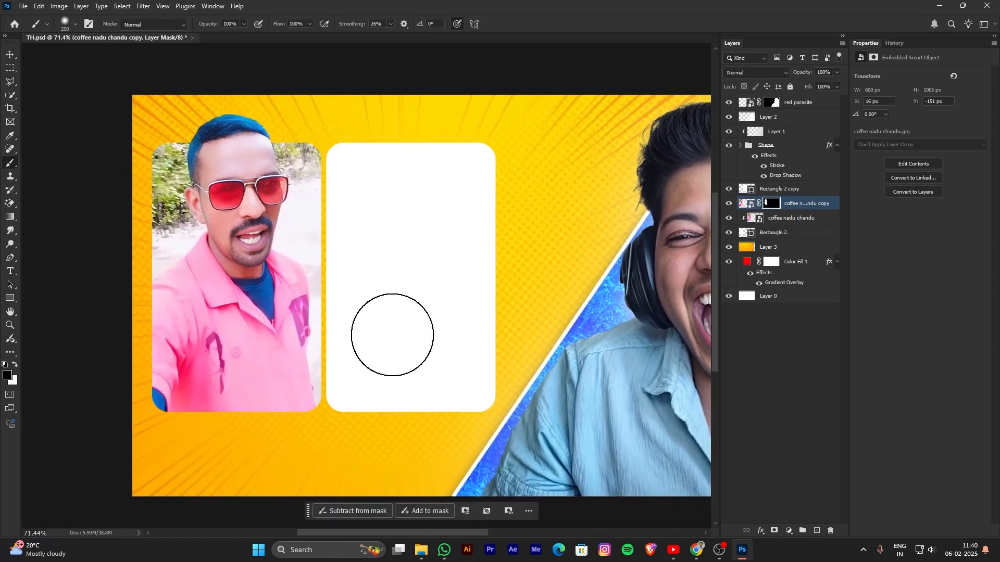
Place the image manjanna.png from the thumbnail tutorial folder into the thumbnail document and accept the placement.
key(v)
scroll(405, 342, down, 2)
drag(485, 391, 431, 380)
scroll(441, 378, down, 2)
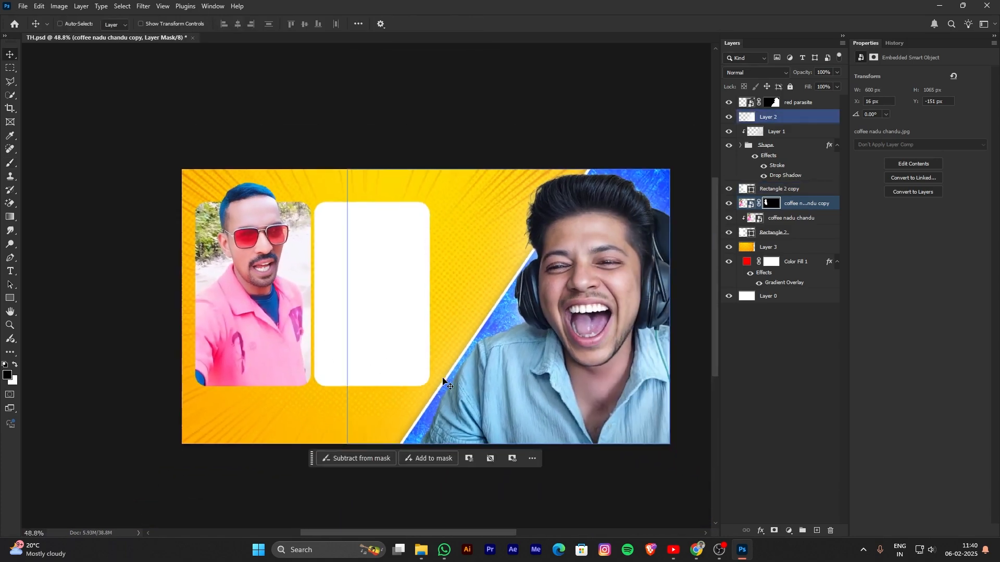
click(411, 556)
click(249, 319)
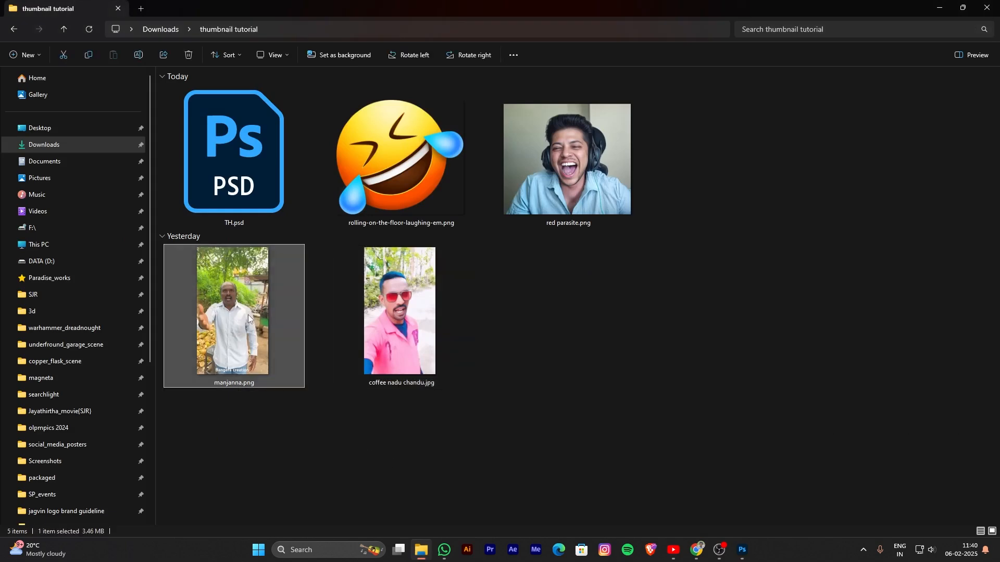
drag(236, 321, 404, 339)
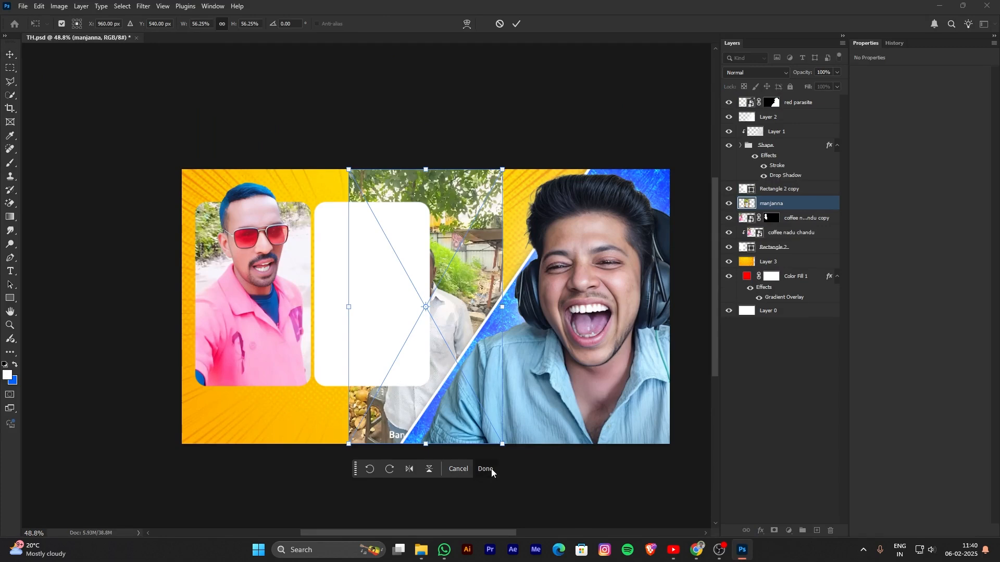
click(485, 469)
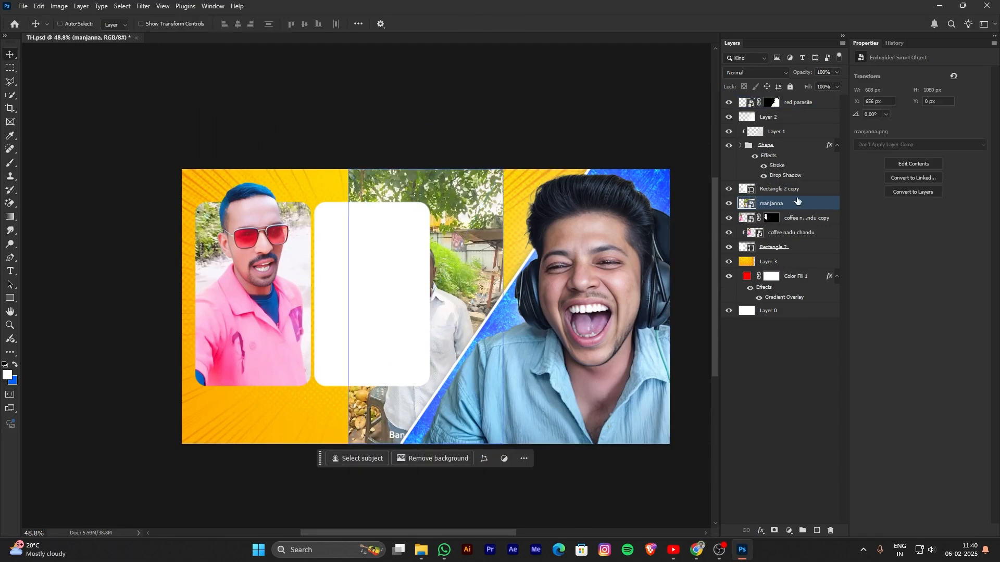
Move the manjanna layer directly above the Rectangle 2 copy layer in the stack.
click(729, 189)
click(729, 189)
drag(779, 207, 777, 184)
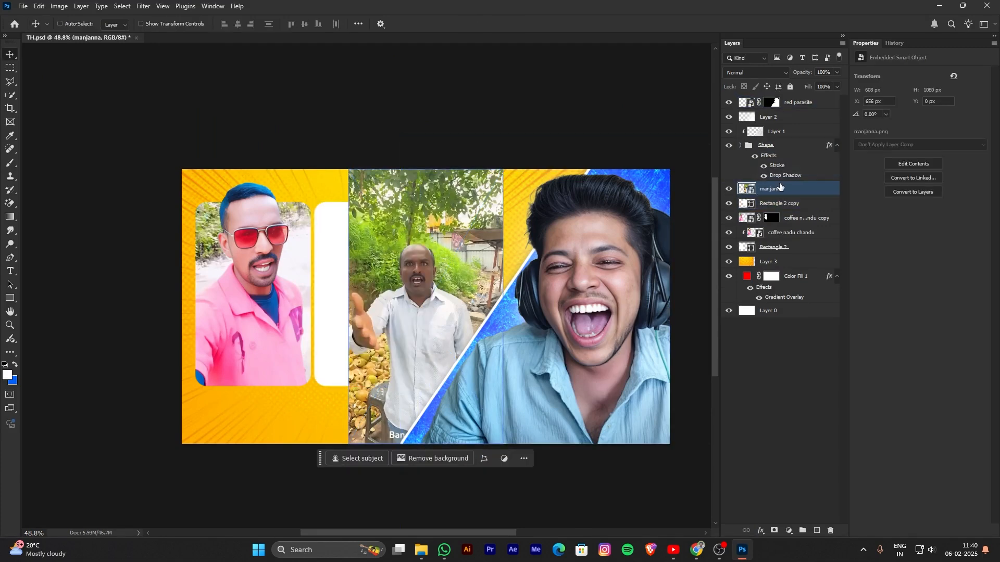
Scale the manjanna photo to about 575 by 1022 px and position it over the second white card.
key(ctrl+t)
drag(426, 443, 429, 343)
drag(429, 303, 367, 335)
drag(410, 288, 402, 313)
drag(372, 180, 373, 123)
click(432, 416)
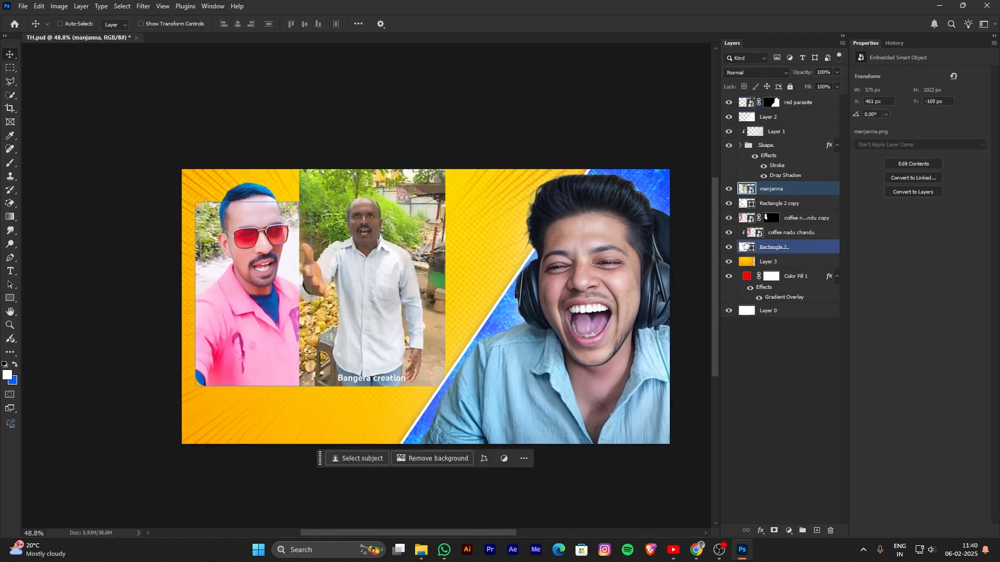
Clip the manjanna photo to the Rectangle 2 copy card beneath it.
ctrl+click(811, 203)
alt+click(797, 195)
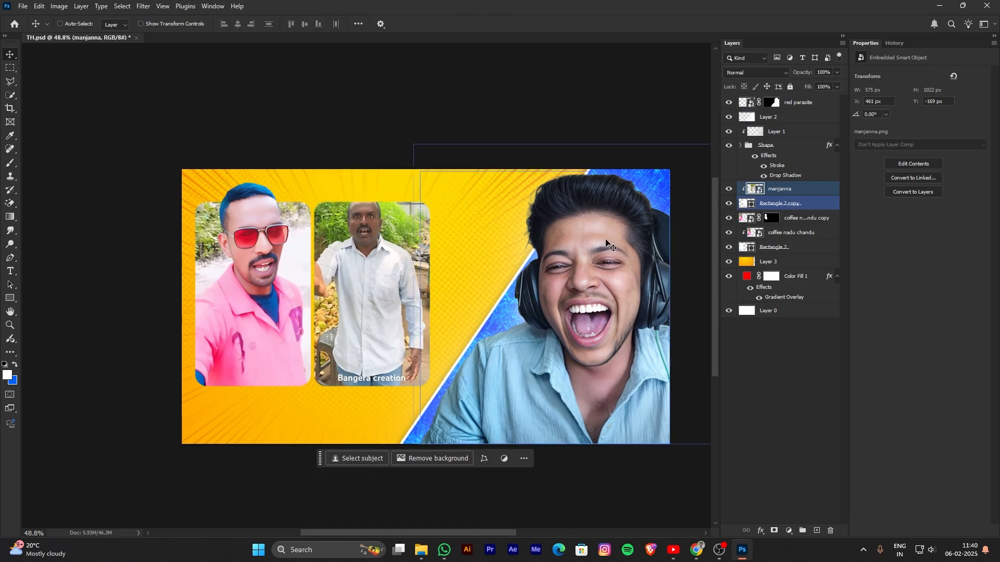
scroll(475, 271, right, 1)
ctrl+click(746, 218)
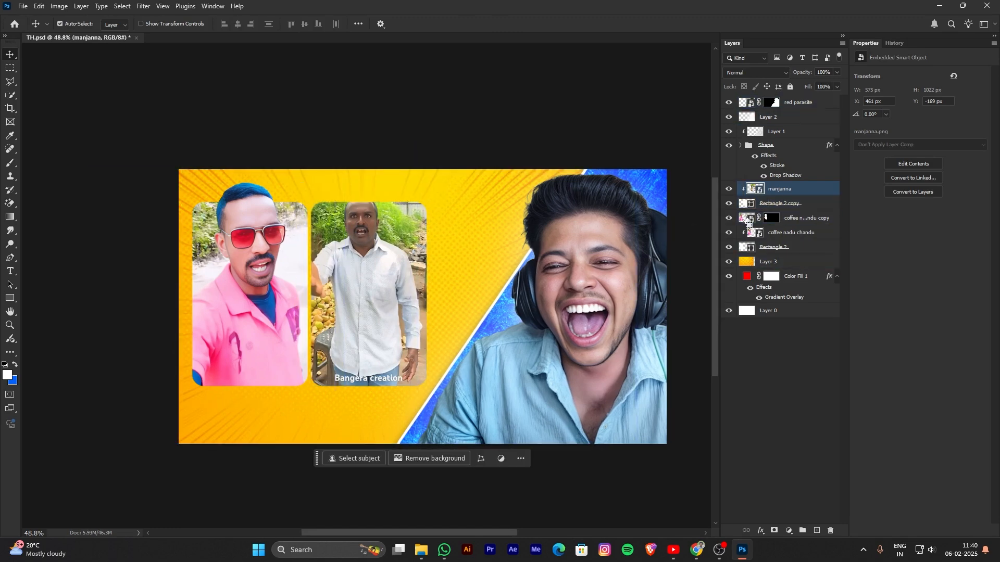
Enlarge the clipped manjanna photo to about 79.10% and reposition it so the head slightly overshoots the card's upper edge.
key(ctrl+t)
drag(371, 129, 370, 110)
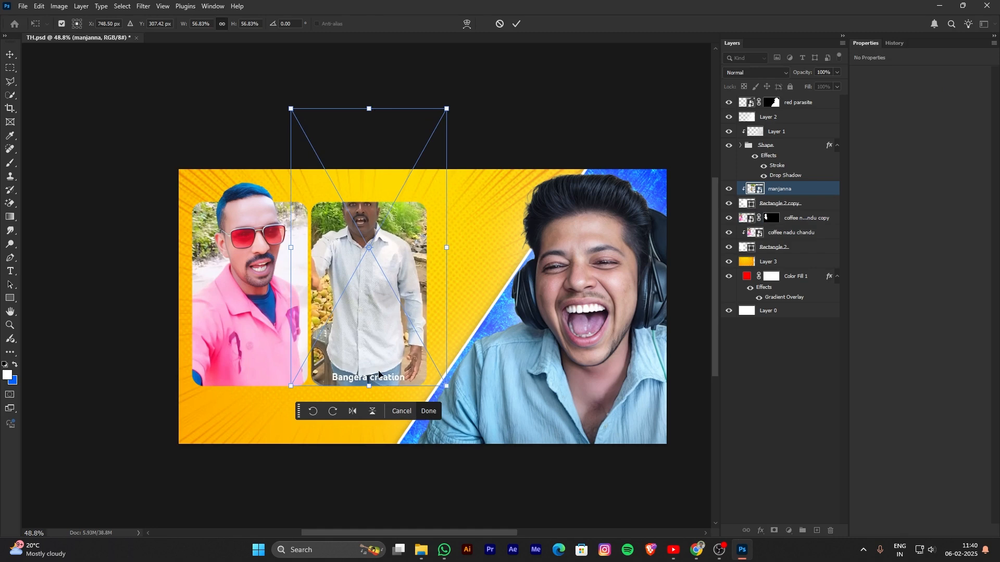
drag(369, 388, 355, 483)
drag(383, 409, 385, 392)
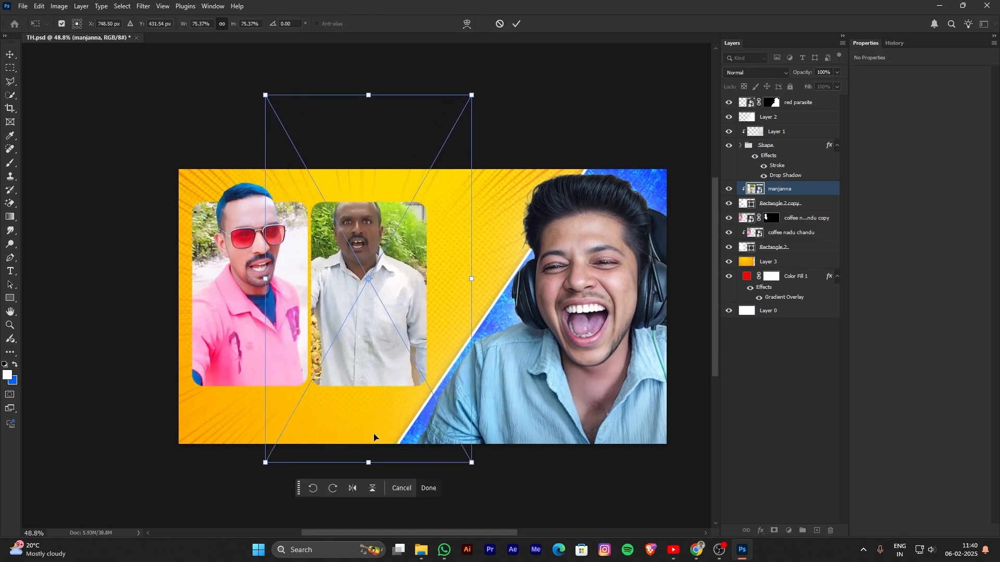
drag(373, 462, 373, 478)
drag(402, 391, 402, 376)
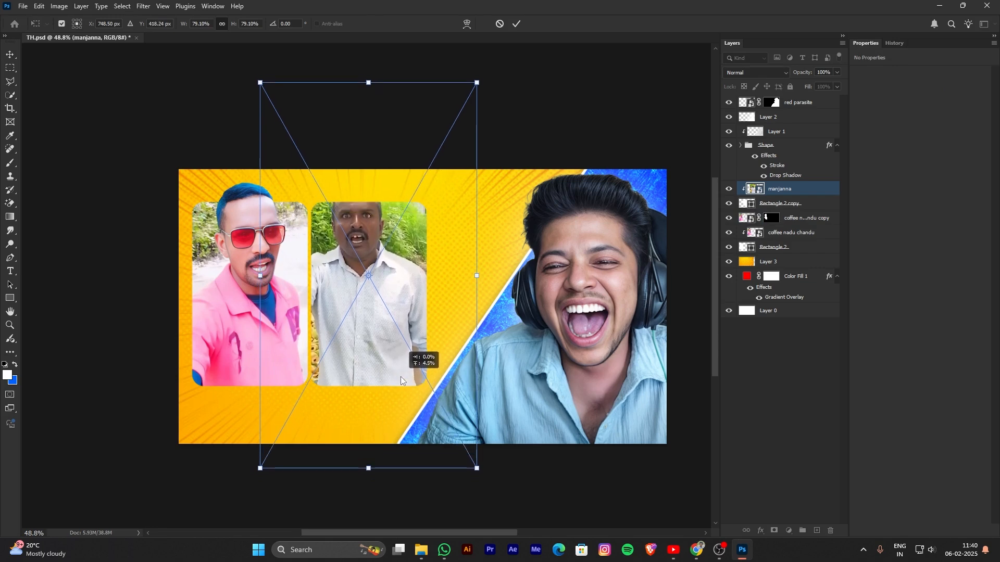
click(434, 495)
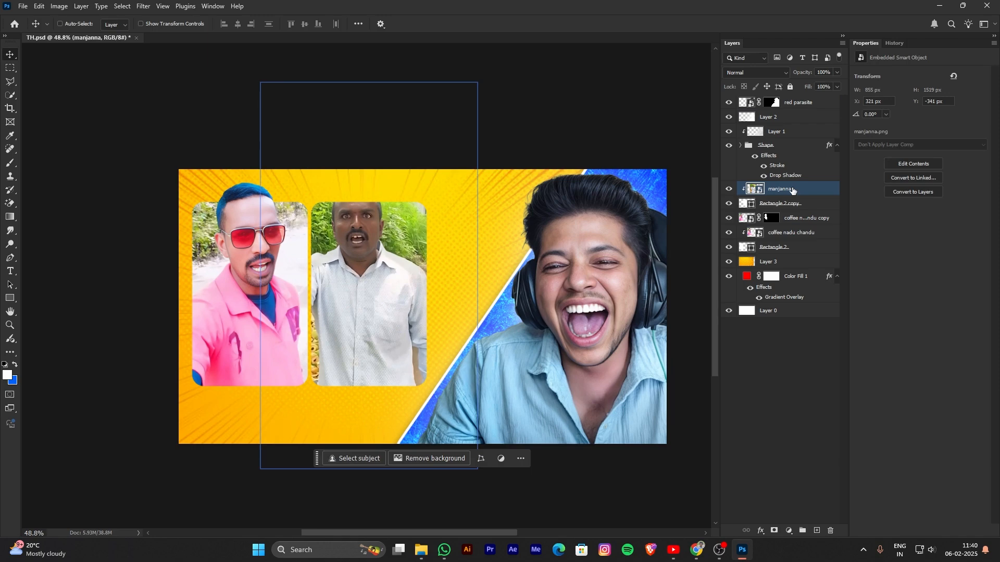
Duplicate the manjanna layer and mask the unclipped copy to the man's cut-out subject.
key(ctrl+j)
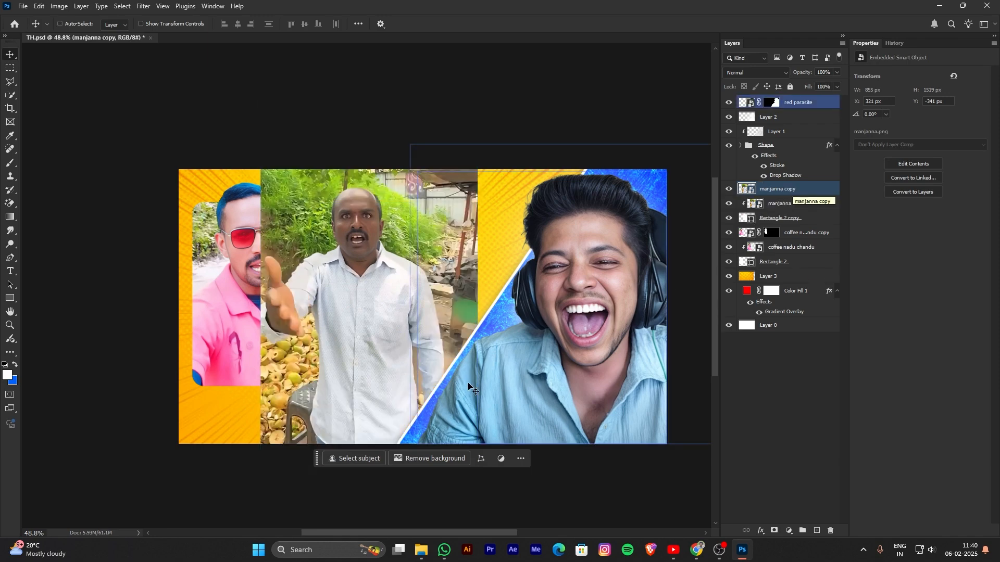
click(370, 457)
click(371, 457)
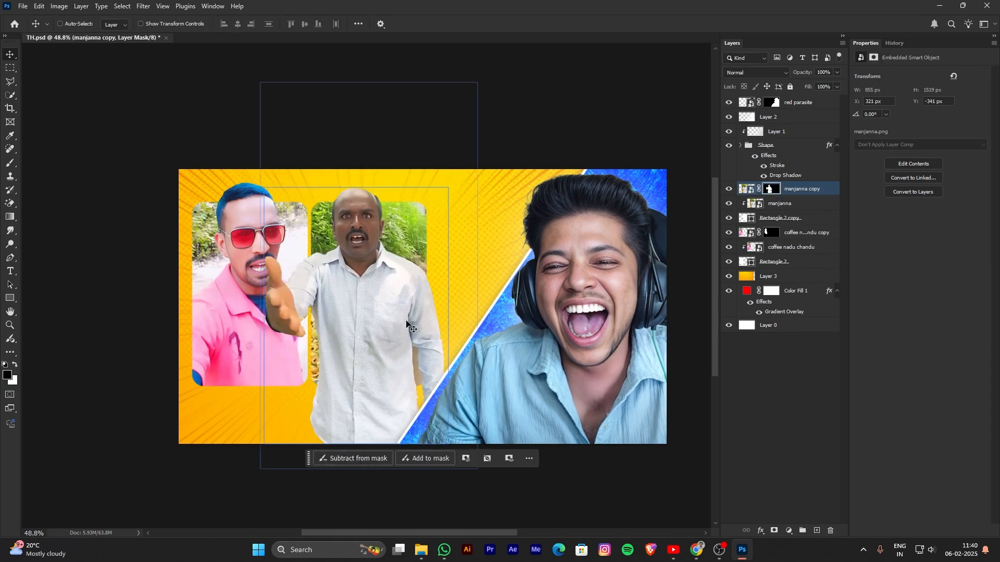
Paint black on the manjanna copy's mask to hide the outstretched hand and body extending beyond the card, keeping the head.
scroll(409, 325, down, 2)
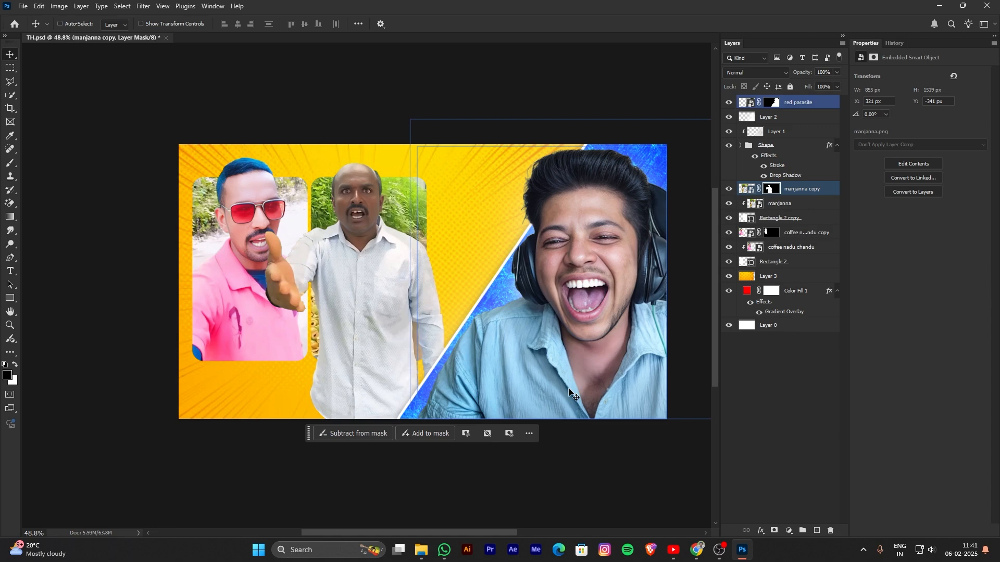
key(b)
mouse_move(342, 397)
mouse_down()
mouse_move(286, 385)
mouse_move(459, 385)
mouse_move(457, 372)
mouse_move(379, 382)
mouse_move(448, 317)
mouse_move(457, 295)
mouse_move(447, 249)
mouse_move(434, 251)
mouse_move(439, 385)
mouse_move(410, 409)
mouse_move(417, 294)
mouse_move(304, 309)
mouse_move(300, 207)
mouse_move(297, 301)
mouse_move(281, 297)
mouse_move(315, 249)
mouse_move(304, 226)
mouse_move(313, 322)
mouse_move(325, 289)
mouse_move(341, 345)
mouse_move(424, 318)
mouse_move(484, 315)
mouse_move(328, 313)
mouse_move(416, 308)
mouse_move(442, 286)
mouse_move(372, 321)
mouse_up()
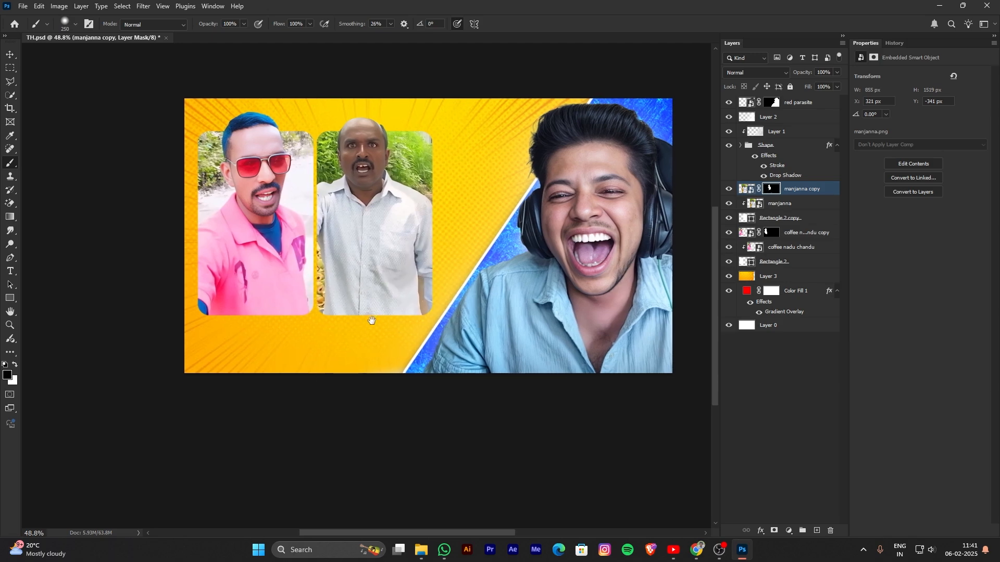
key(v)
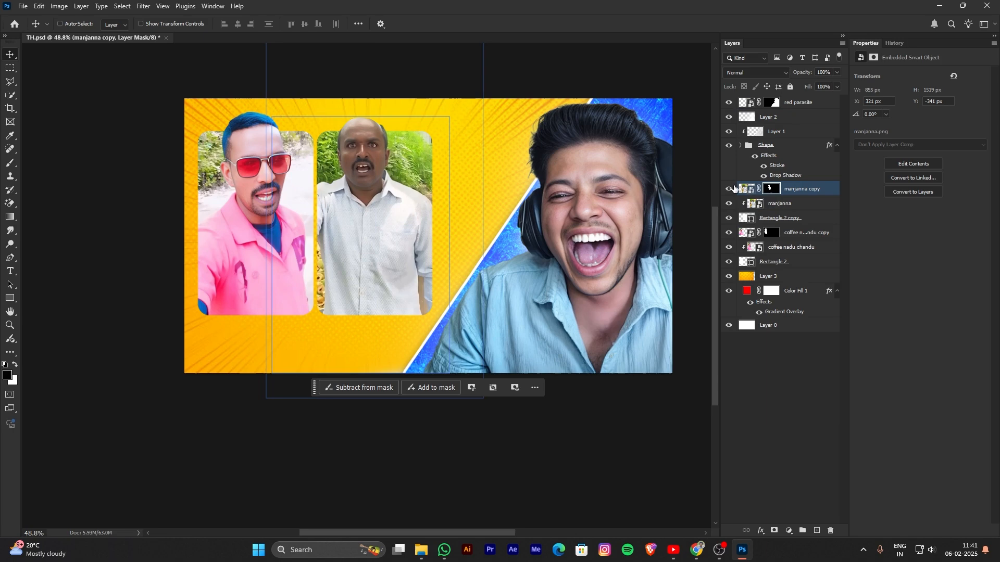
key(Delete)
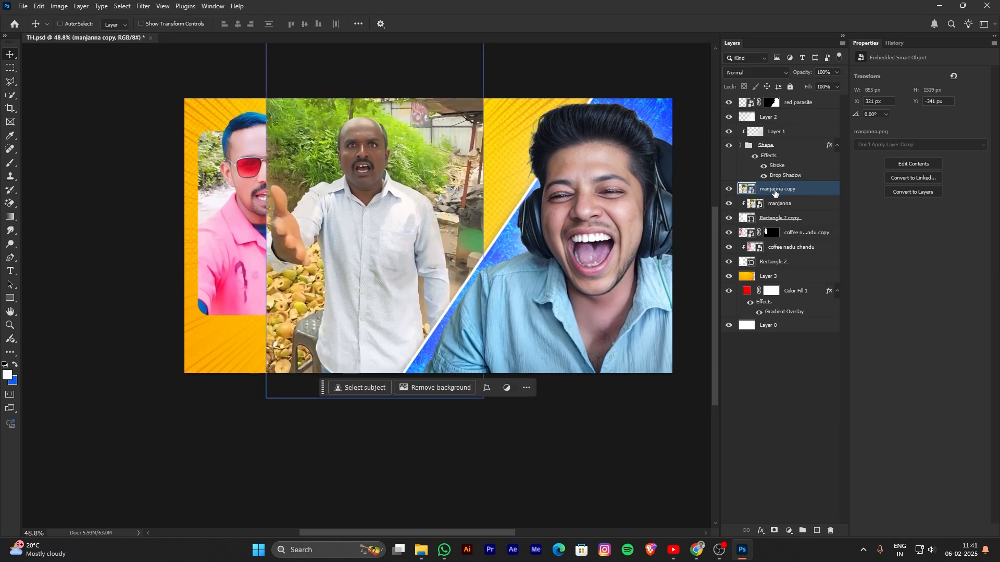
key(ctrl+z)
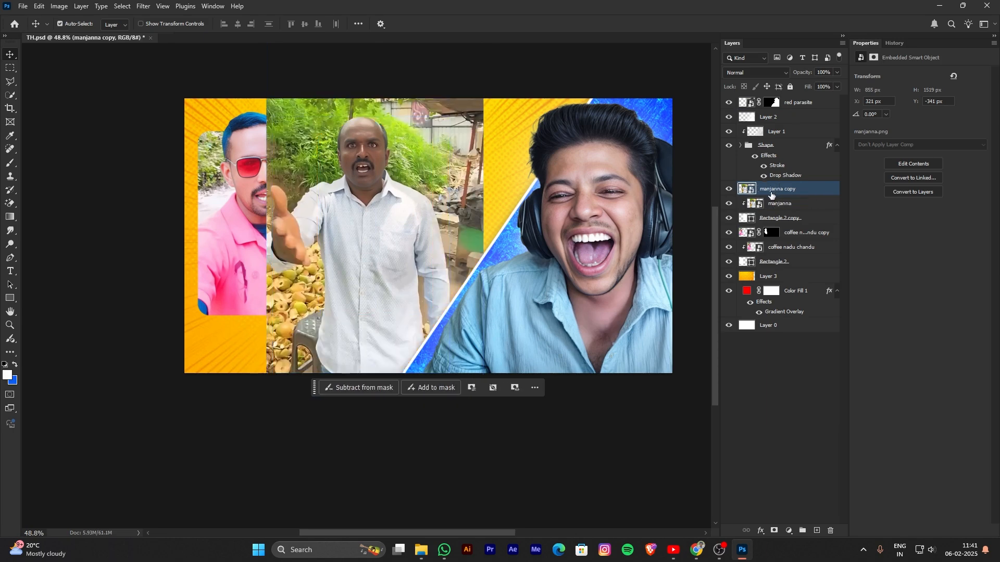
drag(440, 303, 422, 297)
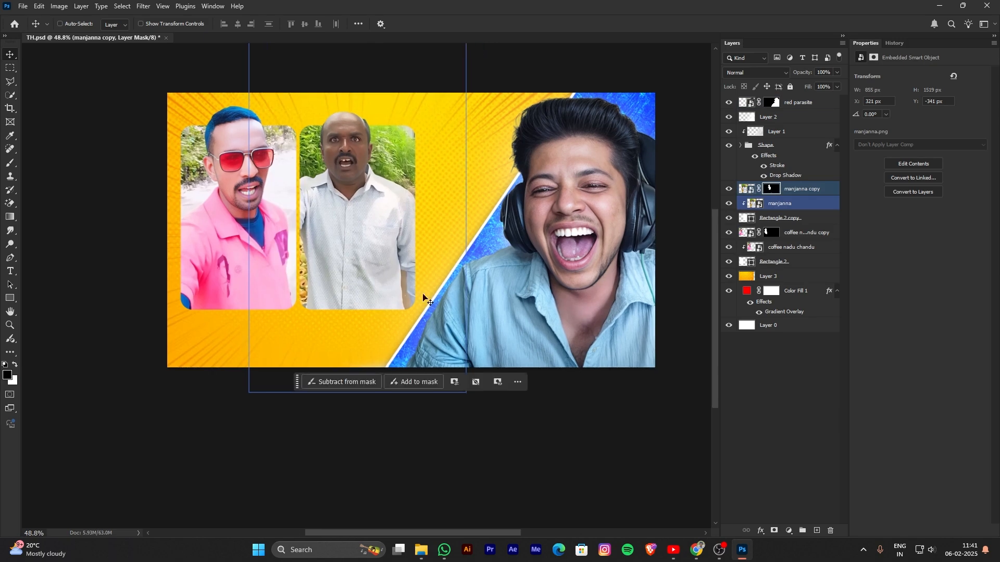
click(791, 205)
ctrl+click(807, 192)
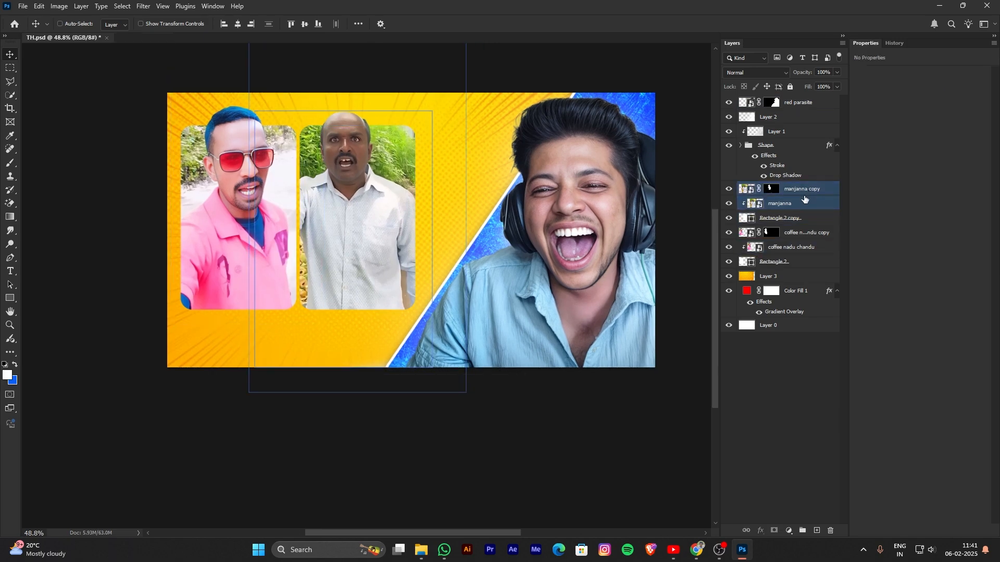
click(804, 204)
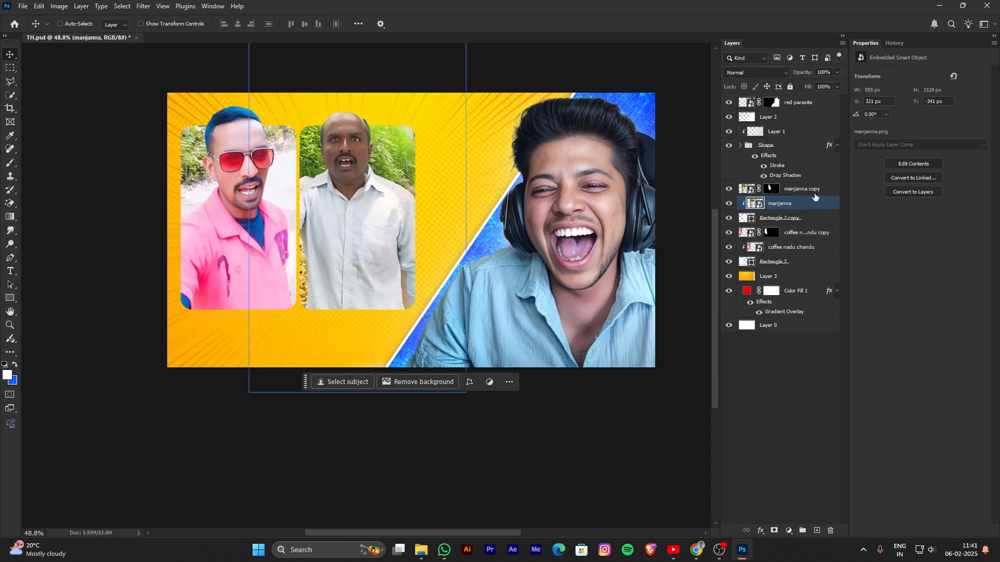
click(797, 218)
click(802, 248)
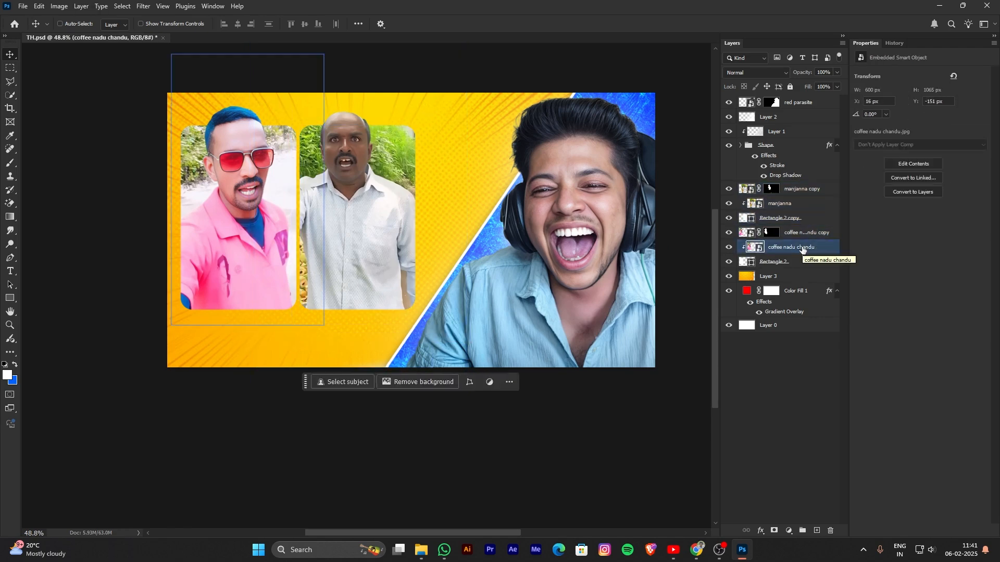
Group Rectangle 2, coffee nadu chandu and its masked copy, and name the group chandu.
click(800, 262)
ctrl+click(799, 254)
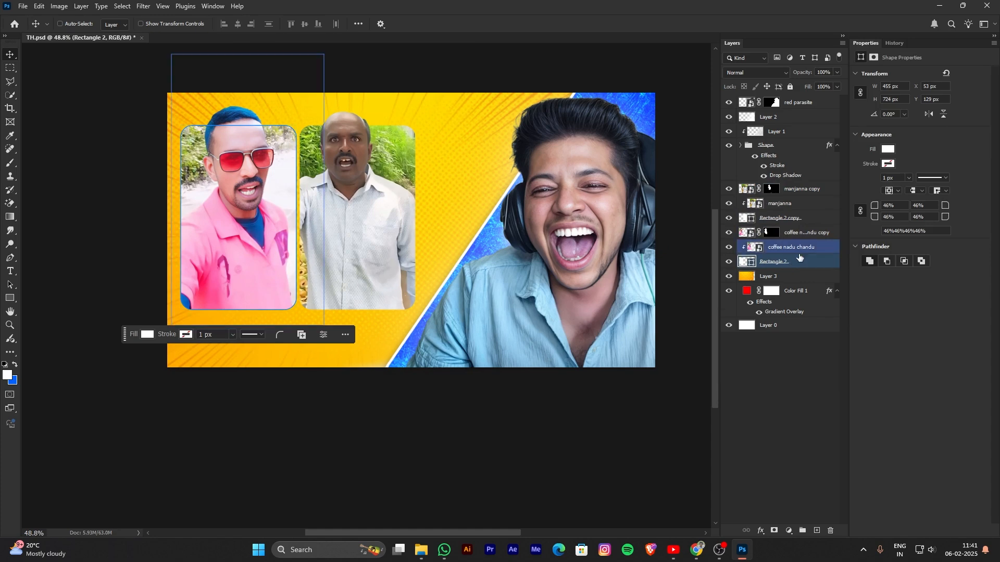
ctrl+click(808, 247)
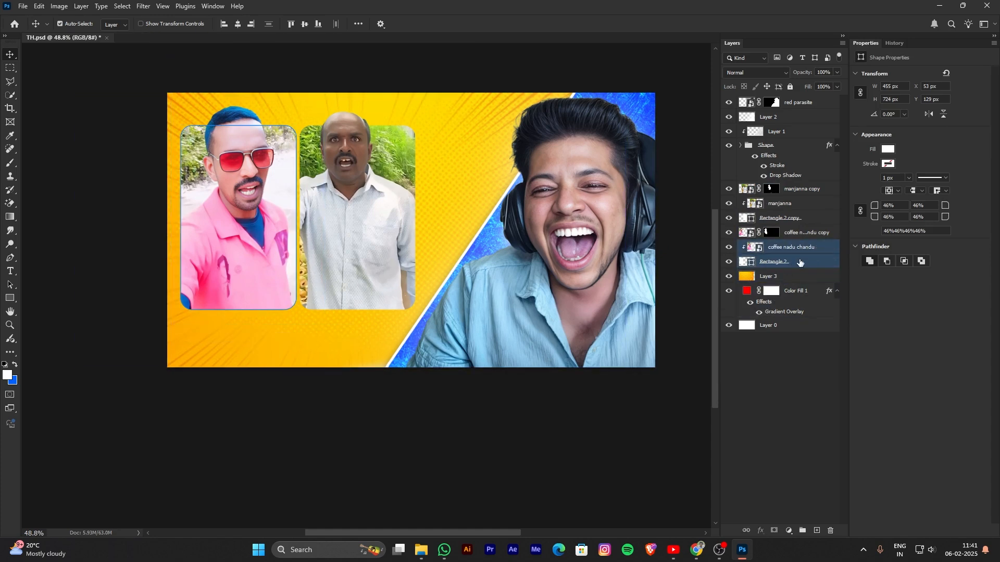
ctrl+click(815, 236)
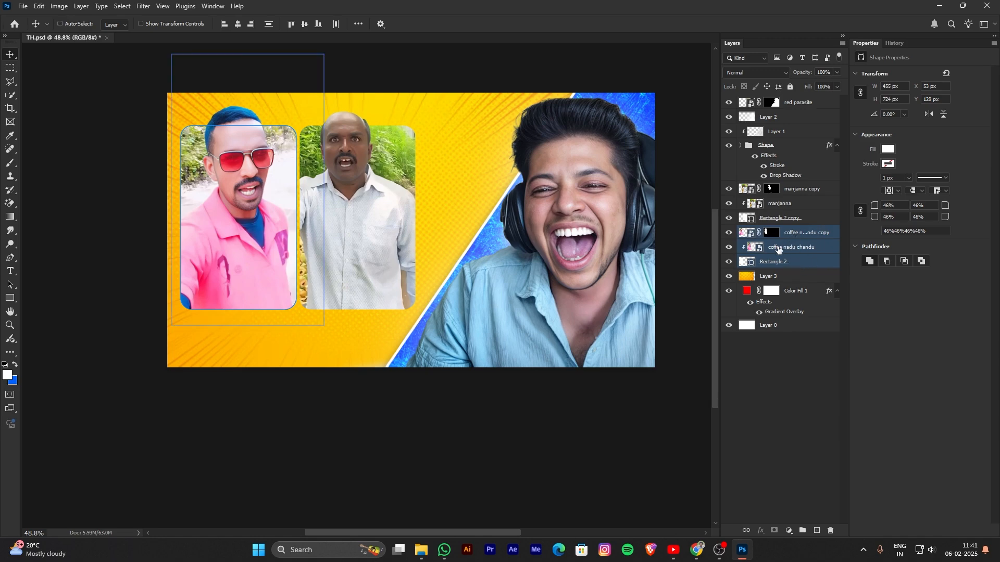
key(ctrl+g)
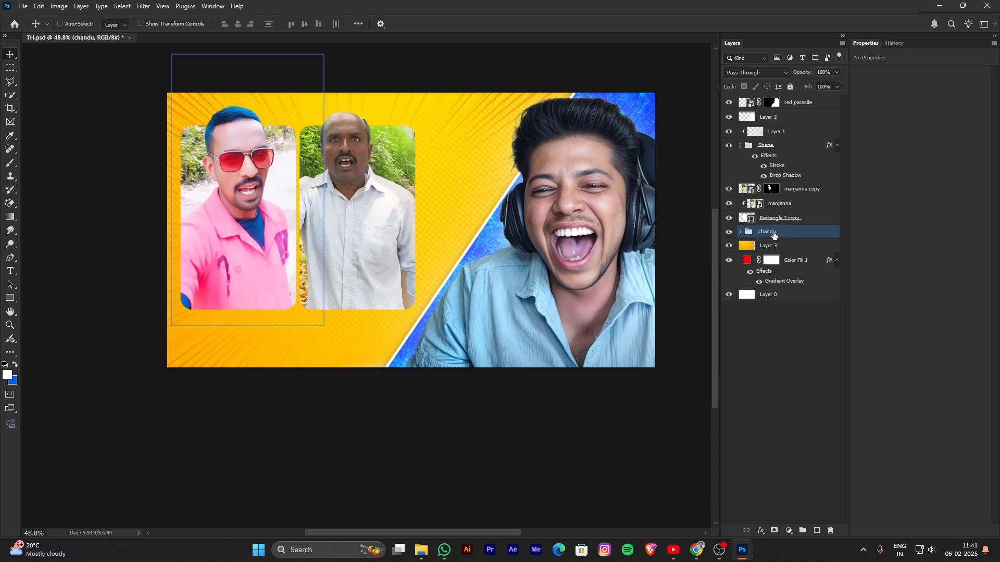
Move the chandu group across to the far side of the manjanna card, next to the diagonal divider.
drag(413, 293, 402, 293)
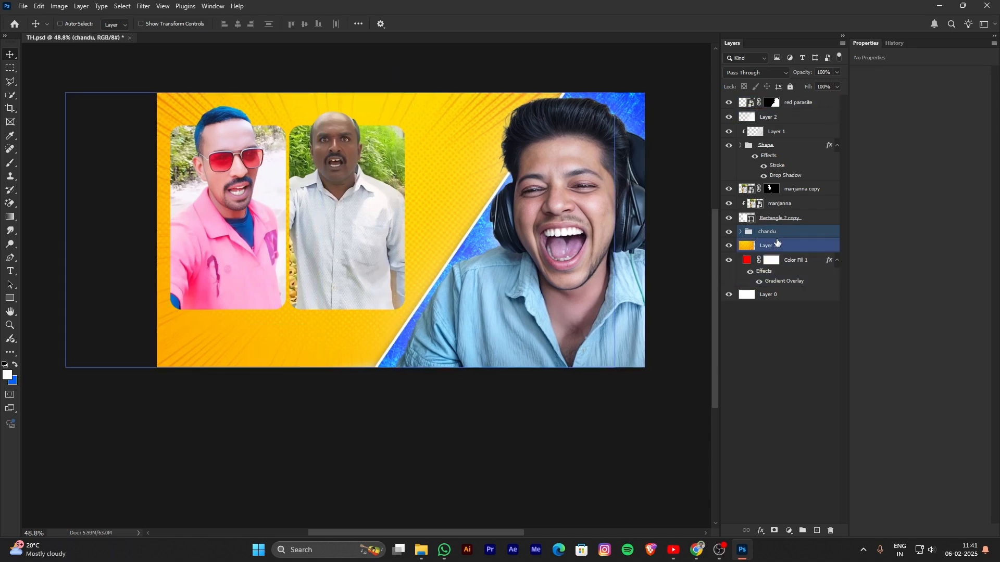
key(ctrl+t)
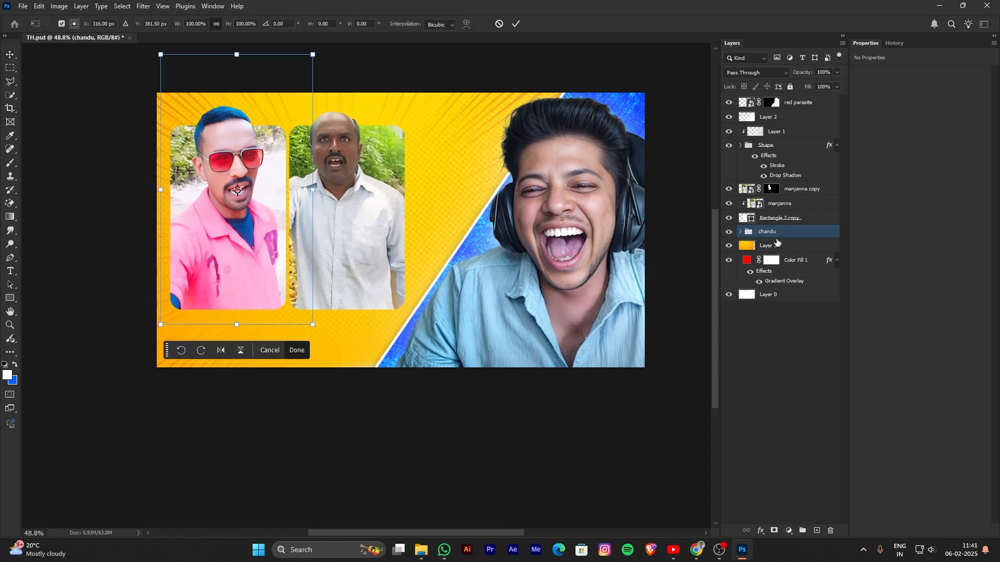
drag(248, 269, 453, 286)
click(537, 356)
Move Rectangle 2 copy and both manjanna layers together into the empty yellow area, slightly lower than before.
click(807, 219)
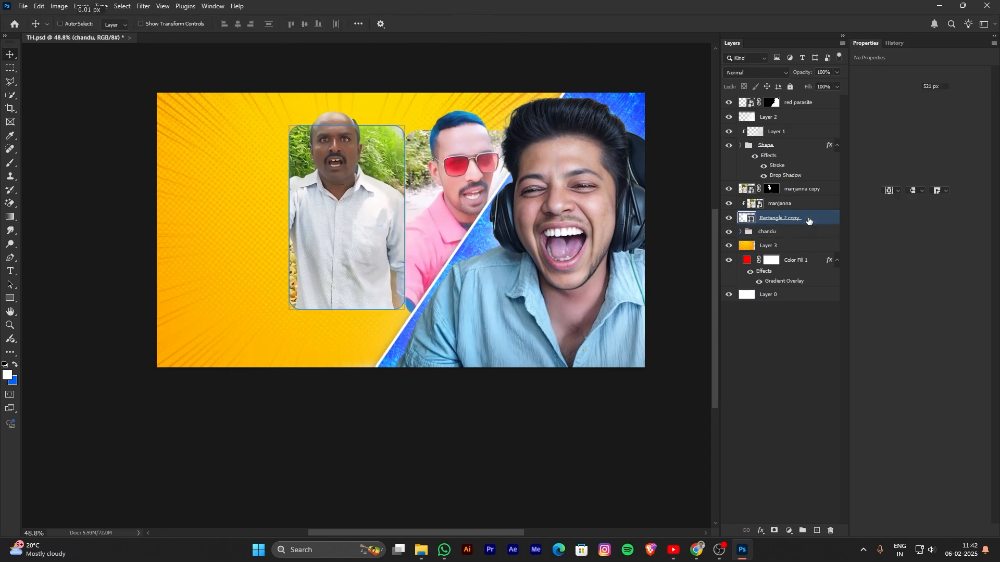
shift+click(806, 204)
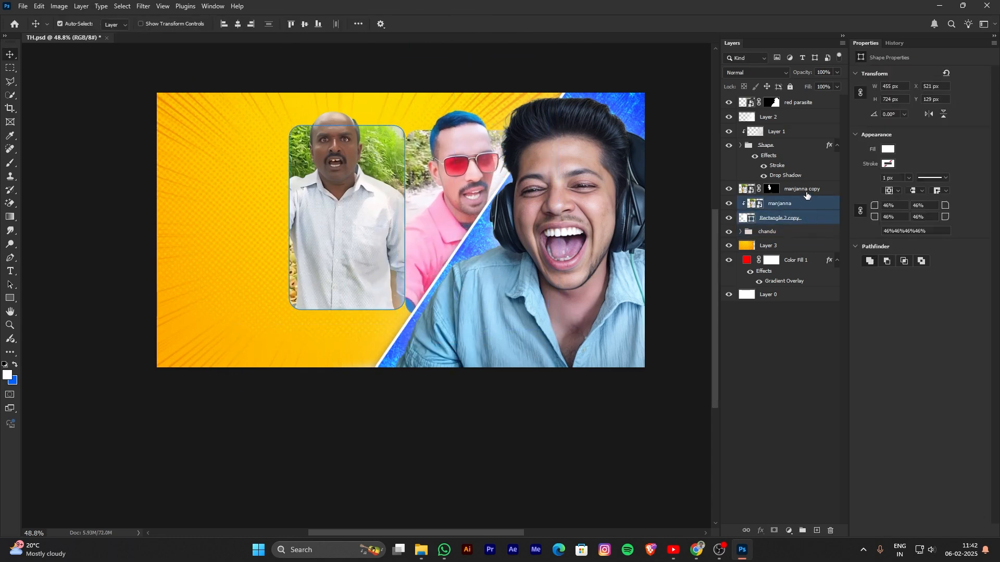
shift+click(807, 196)
key(ctrl)
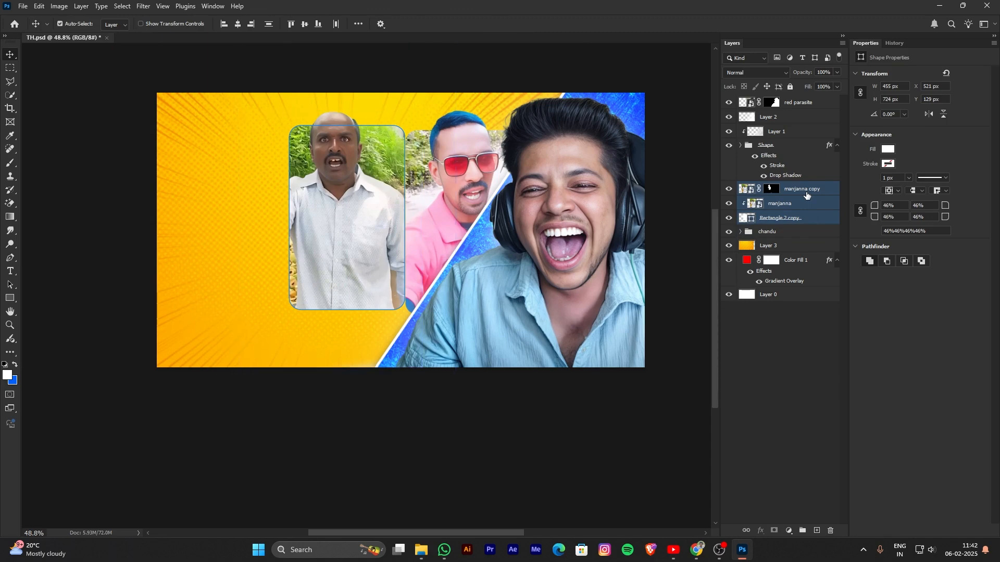
key(ctrl+t)
drag(391, 337, 307, 346)
click(328, 430)
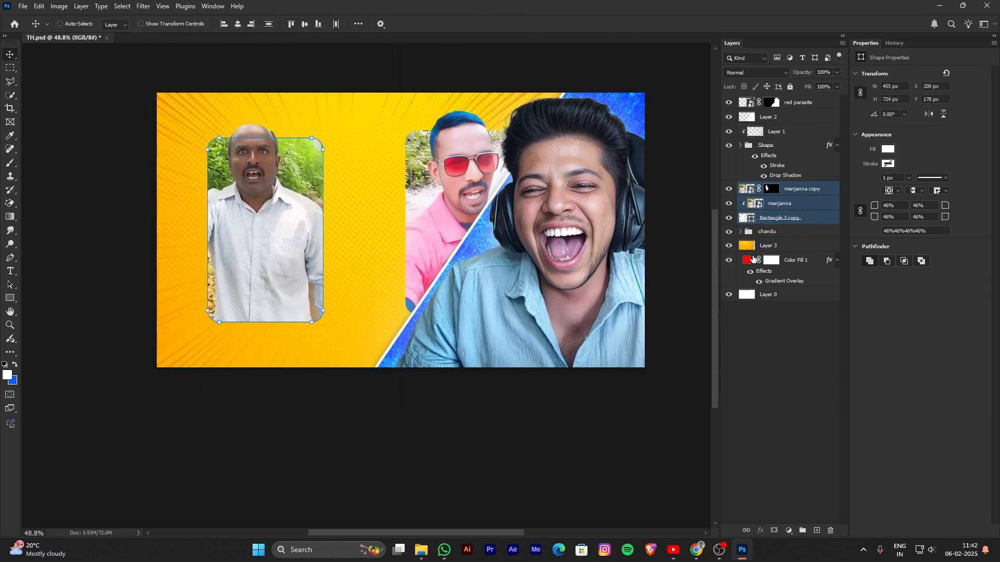
Move the chandu group close beside the manjanna card so the two cards line up with a small gap.
click(793, 232)
key(ctrl+t)
drag(469, 254, 401, 257)
click(458, 363)
drag(225, 209, 247, 228)
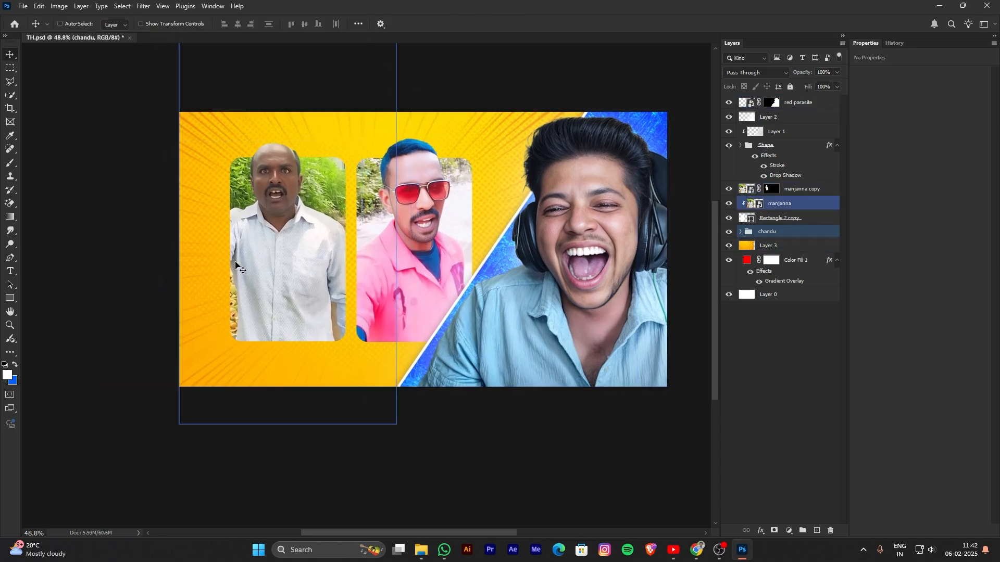
scroll(234, 233, up, 1)
scroll(246, 238, up, 3)
scroll(288, 225, up, 1)
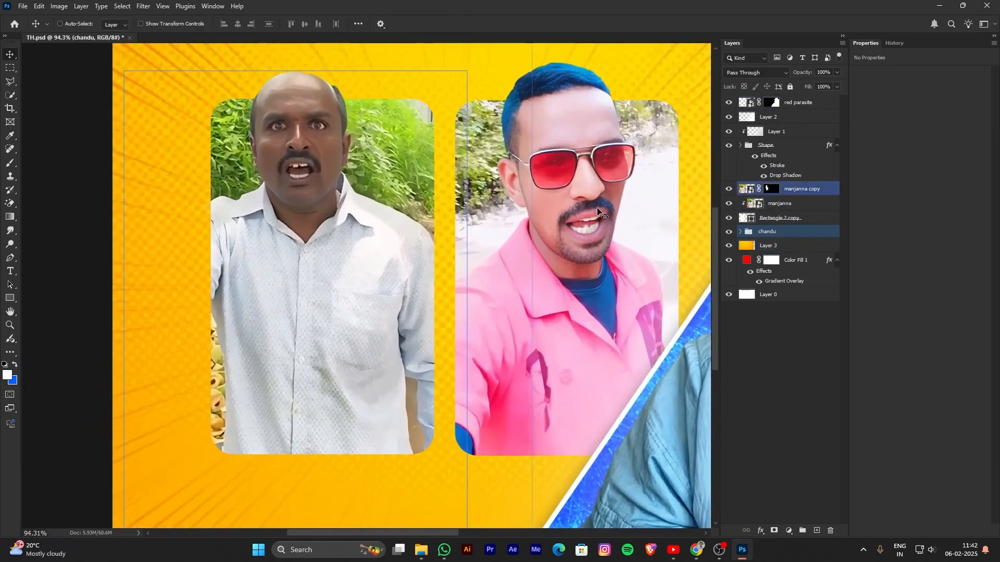
Load the manjanna copy layer's mask as a selection, and delete that layer mask.
click(772, 189)
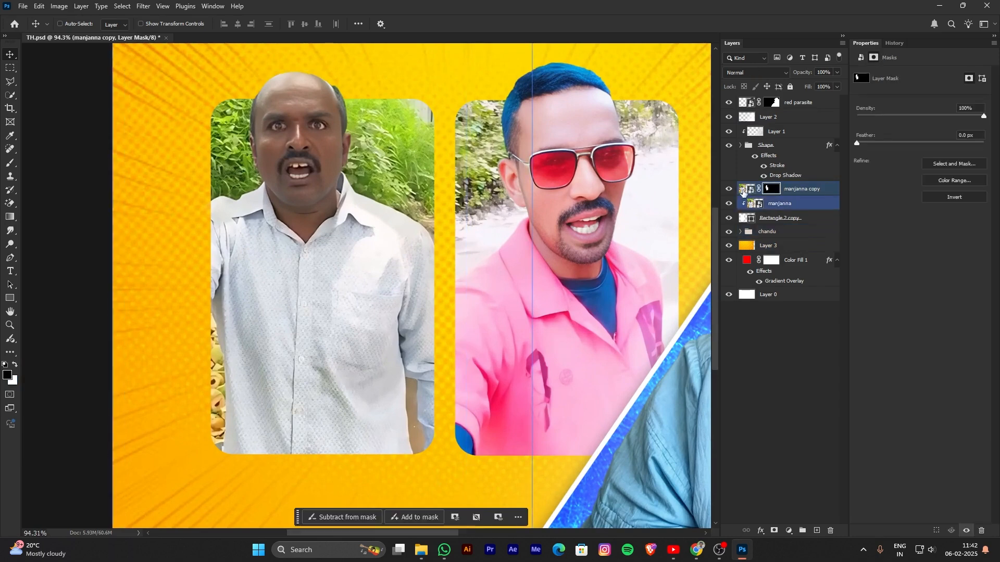
click(751, 191)
click(774, 191)
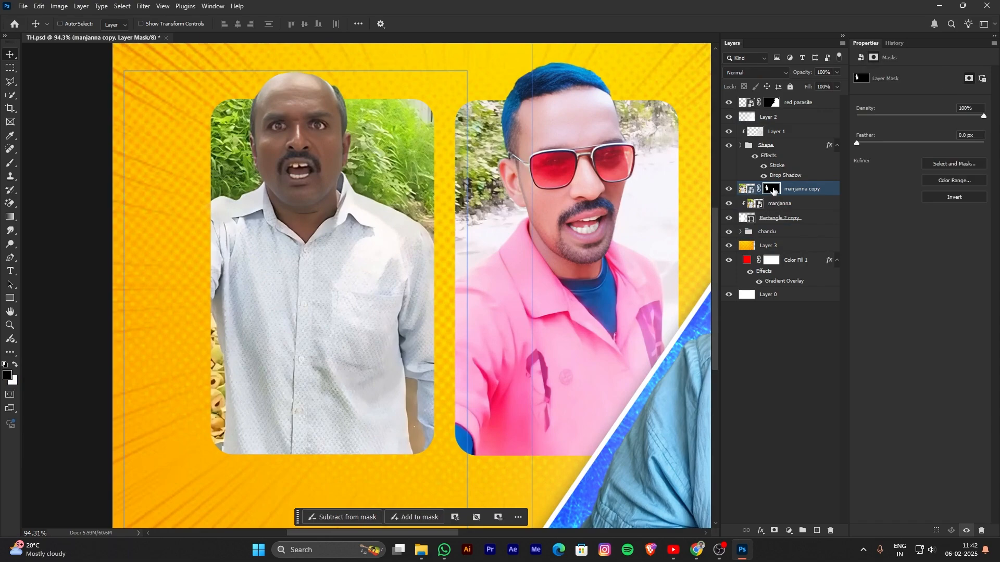
key(Delete)
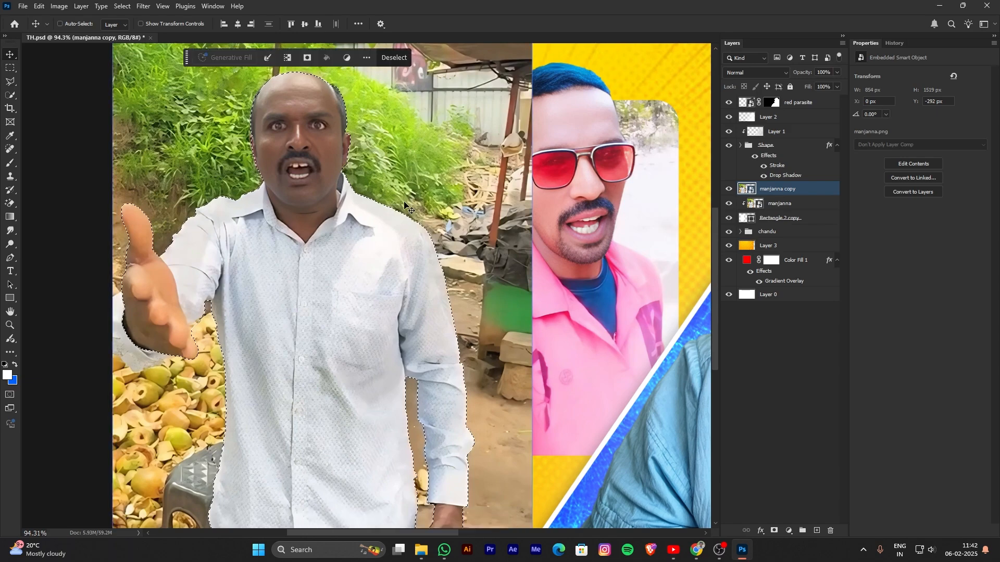
Add the sleeve cuff around the outstretched hand to the selection with the Quick Selection tool.
scroll(152, 286, up, 6)
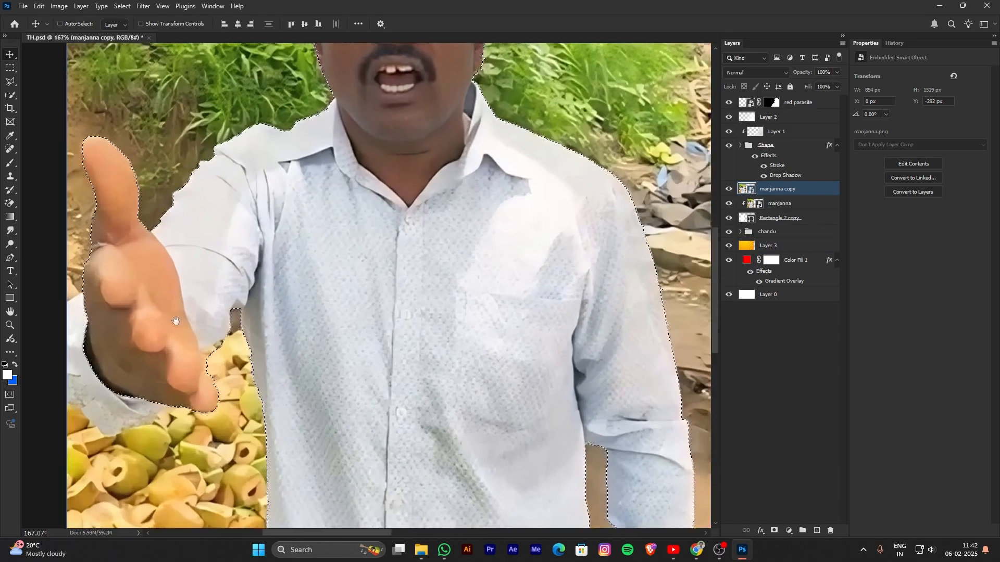
scroll(225, 285, down, 6)
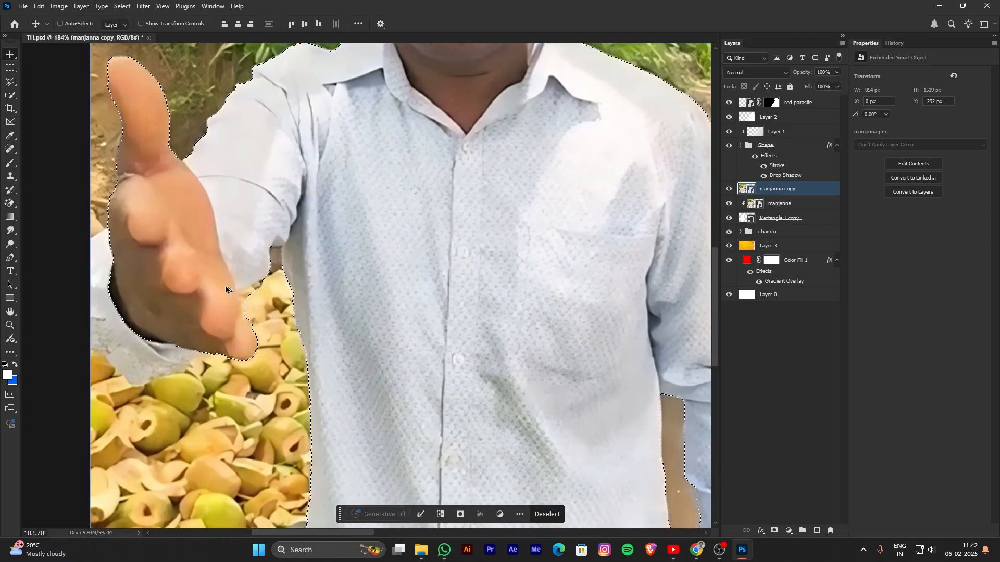
scroll(277, 283, up, 4)
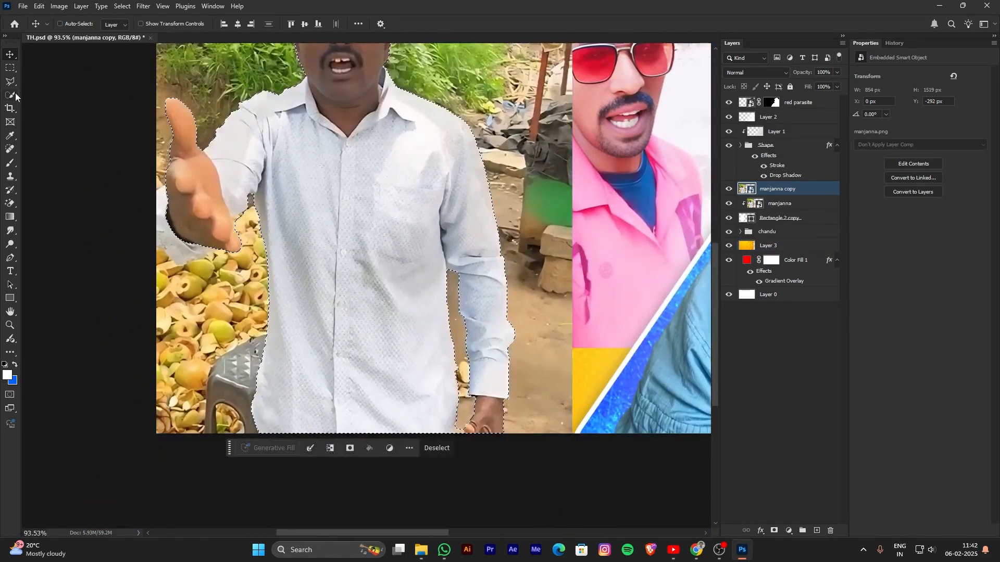
click(9, 95)
drag(167, 177, 167, 223)
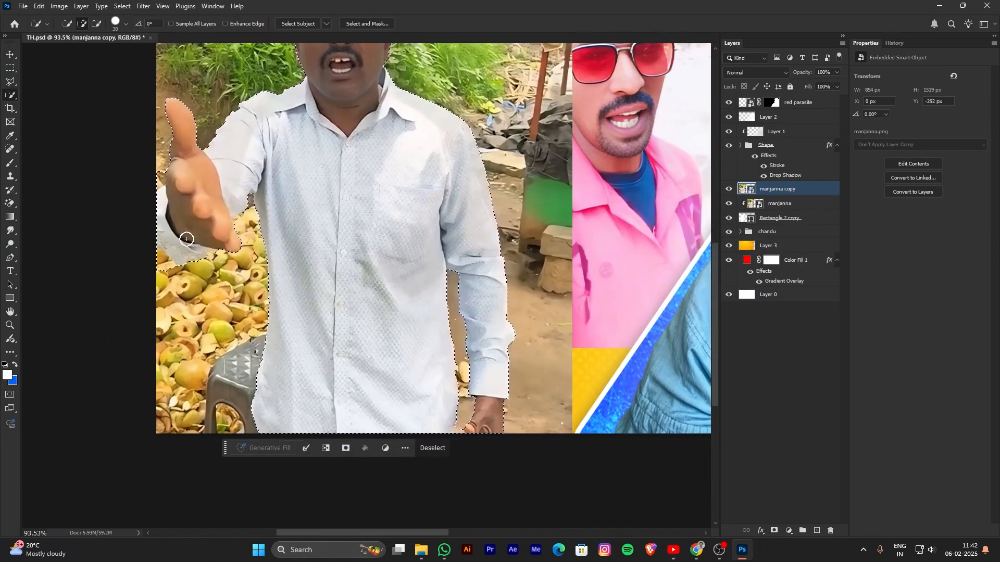
Subtract the sandy ground above the cuff and the coconut shells below it from the selection, using a smaller selection brush.
scroll(188, 219, up, 4)
key(bracketleft)
key(bracketleft)
key(bracketleft)
key(super)
key(super)
drag(114, 94, 111, 111)
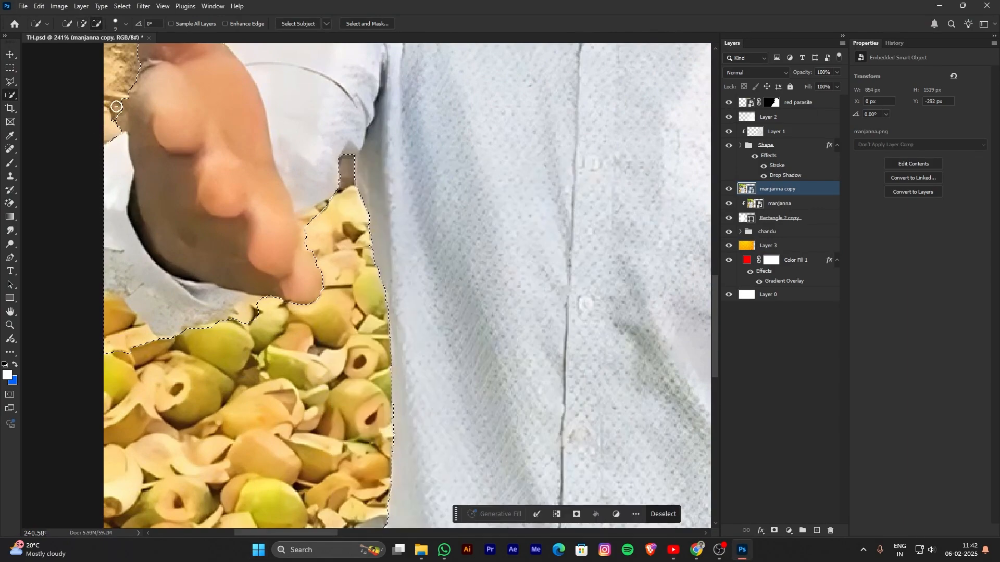
drag(109, 315, 124, 327)
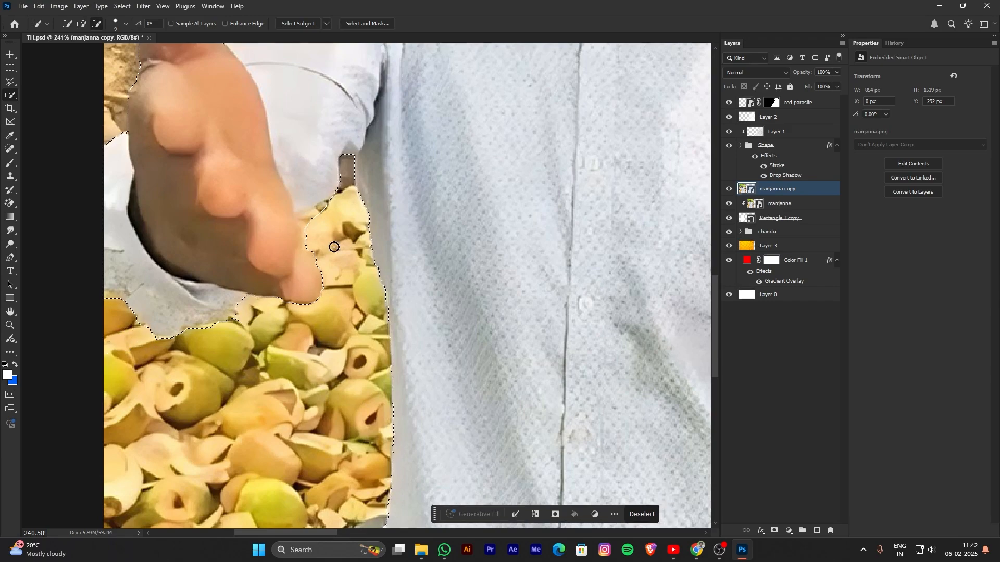
Refine the selection edge between the outstretched hand and the shirt, and apply it as a mask on manjanna copy.
scroll(333, 245, down, 6)
scroll(331, 232, up, 9)
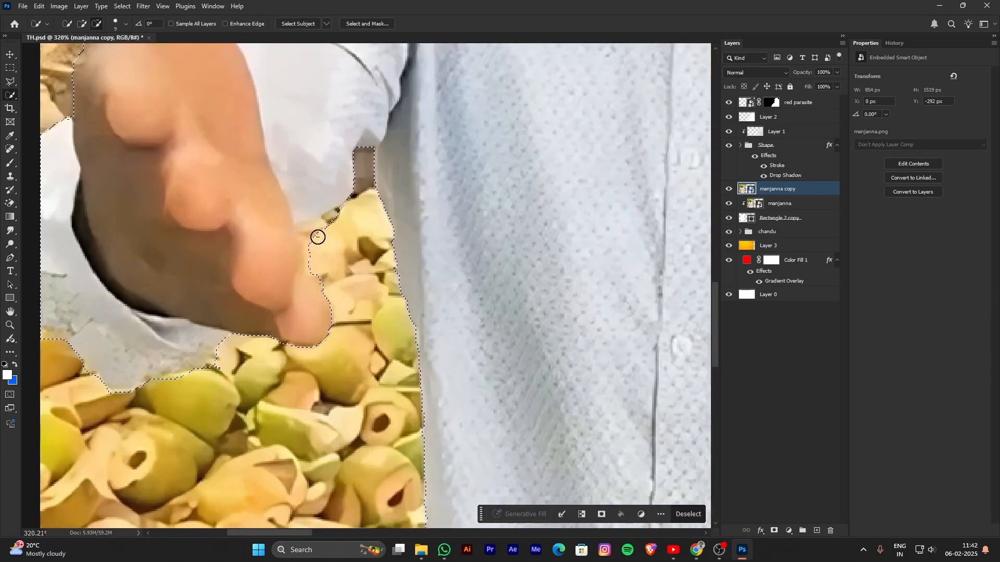
scroll(354, 198, down, 6)
scroll(383, 163, up, 6)
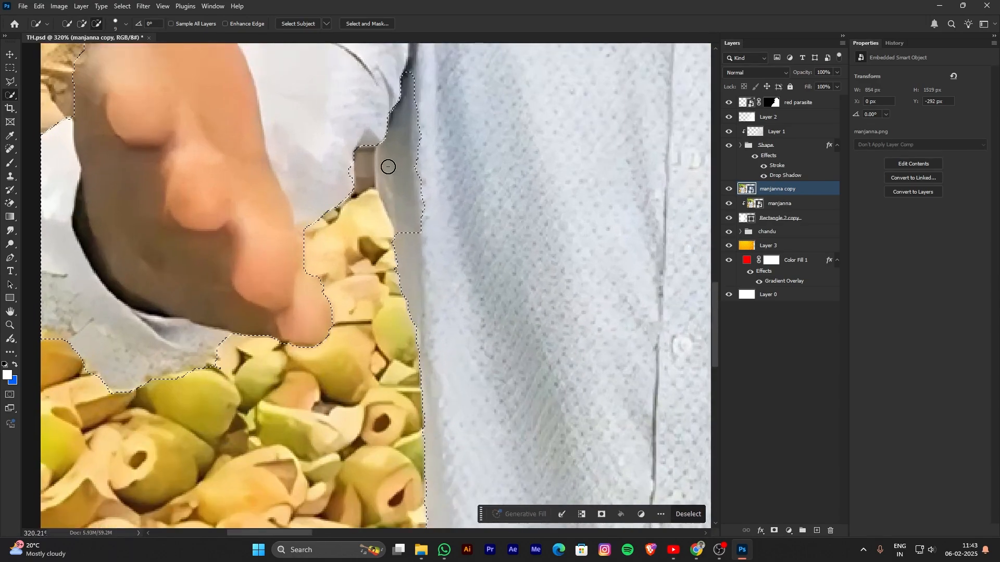
scroll(388, 166, down, 8)
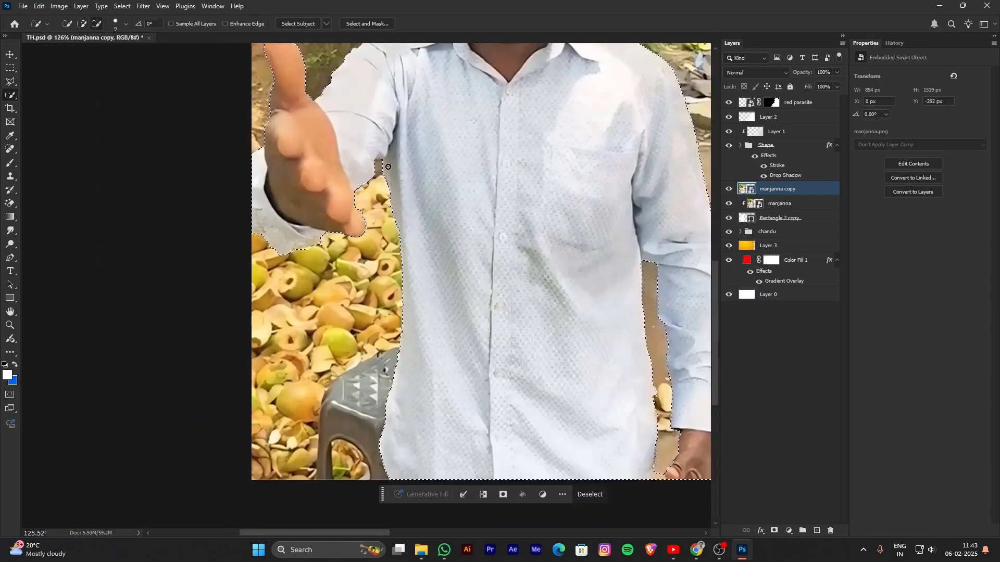
scroll(387, 168, down, 1)
drag(464, 191, 374, 281)
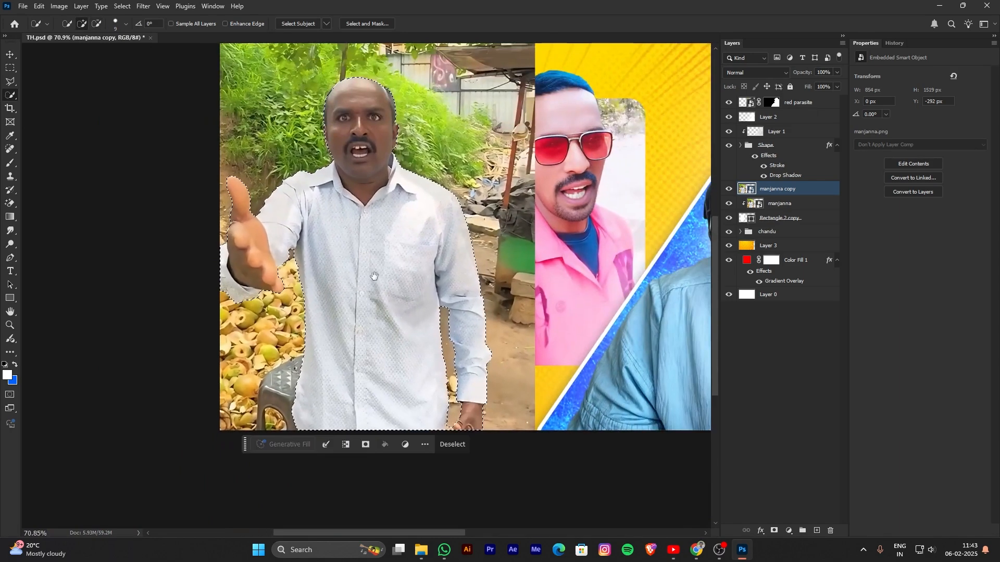
click(367, 443)
scroll(394, 299, down, 2)
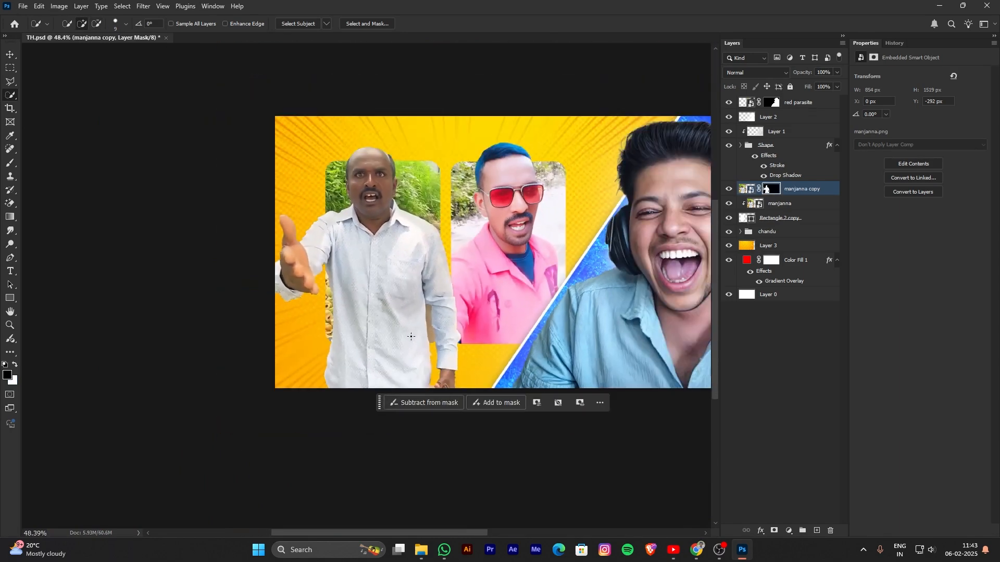
scroll(406, 312, down, 1)
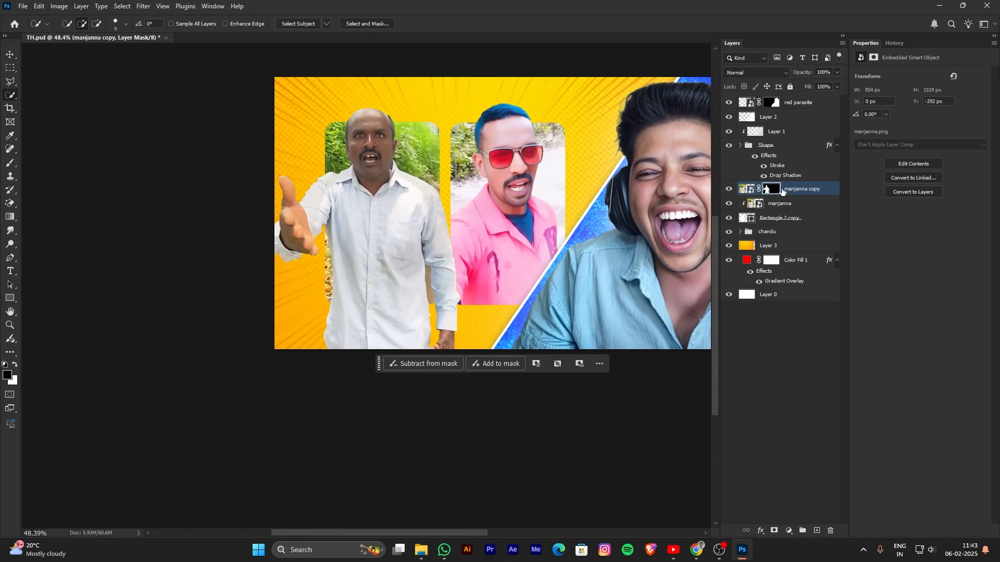
Paint black on the manjanna copy mask to hide the body below the card and the lowered arm beyond its side, keeping the outstretched hand.
key(b)
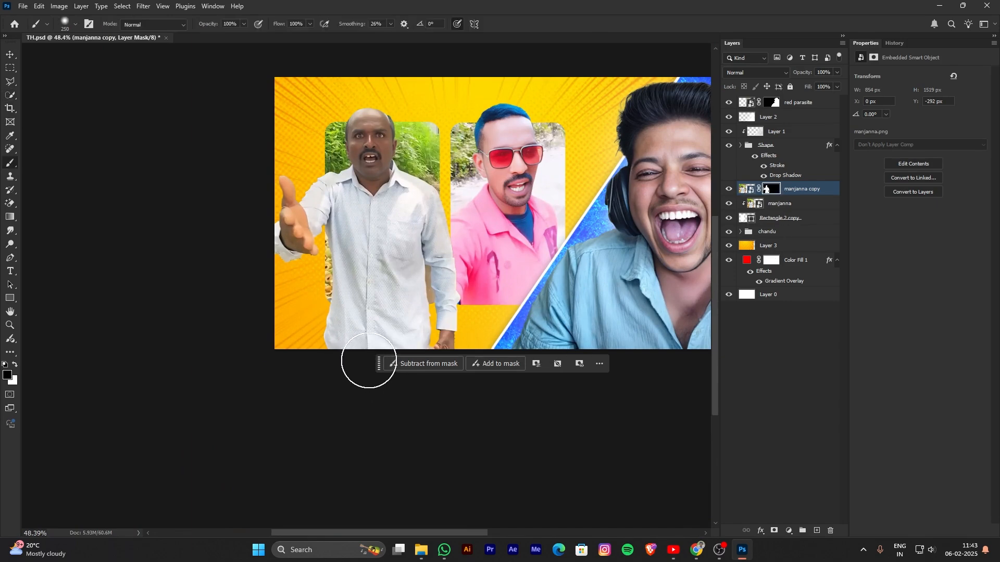
mouse_move(437, 336)
mouse_down()
mouse_move(264, 364)
mouse_move(249, 341)
mouse_move(290, 319)
mouse_move(446, 297)
mouse_move(456, 197)
mouse_up()
drag(317, 273, 205, 337)
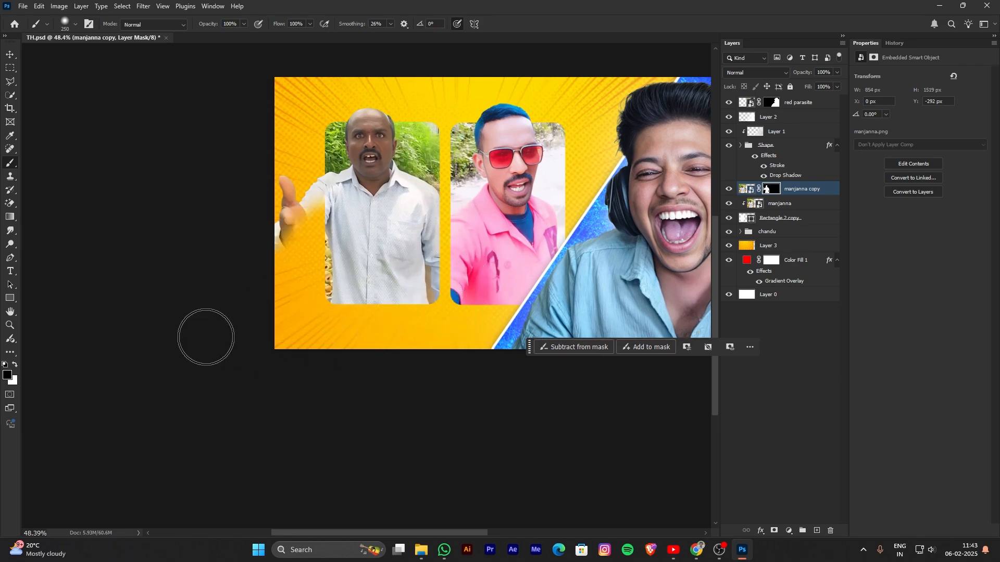
key(ctrl+z)
key(ctrl+z)
mouse_move(358, 330)
mouse_down()
mouse_move(432, 315)
mouse_move(401, 313)
mouse_up()
mouse_move(456, 293)
mouse_down()
mouse_move(432, 397)
mouse_move(455, 225)
mouse_move(433, 197)
mouse_move(408, 357)
mouse_move(360, 331)
mouse_up()
scroll(360, 332, down, 1)
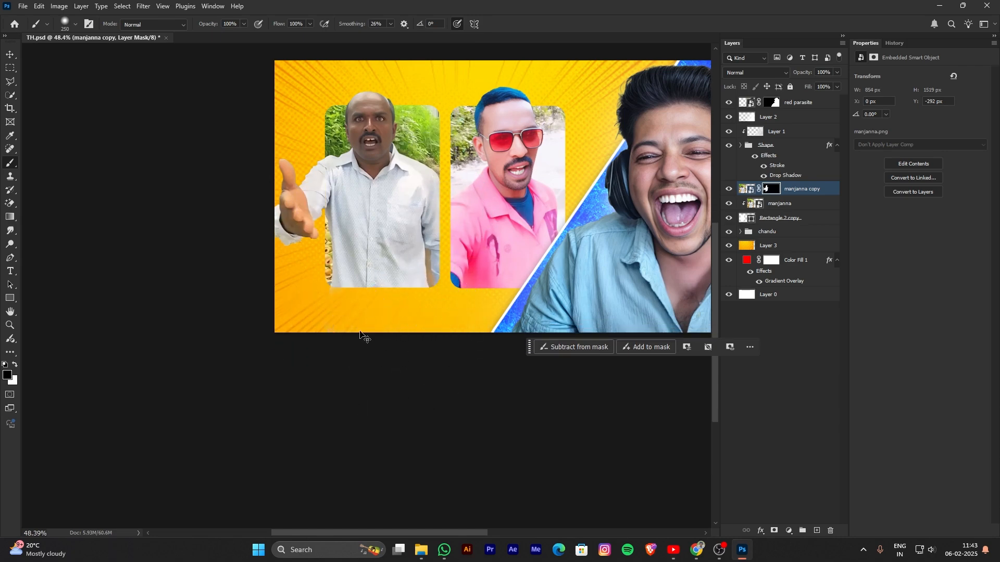
key(v)
scroll(392, 345, up, 4)
drag(436, 271, 358, 337)
scroll(358, 337, down, 3)
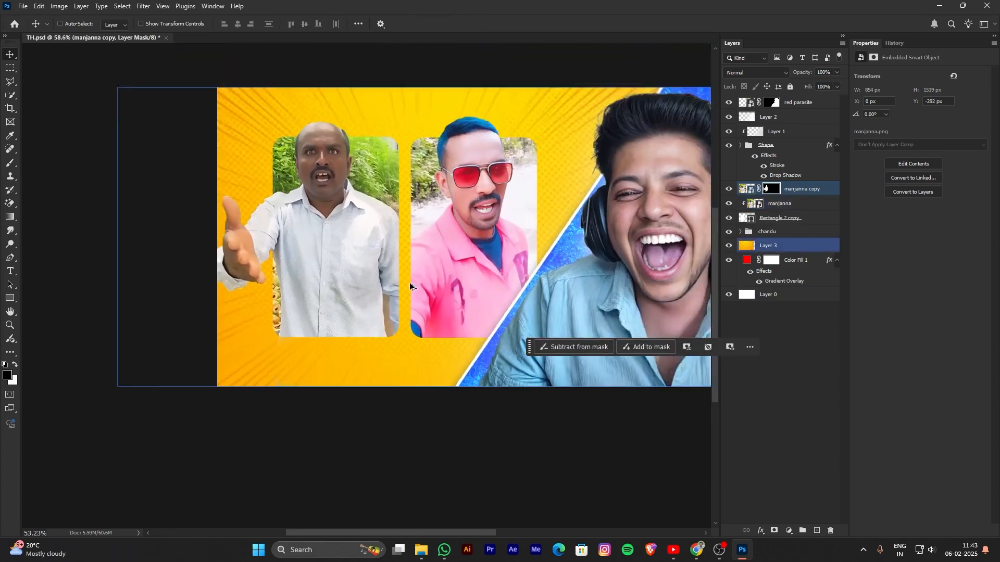
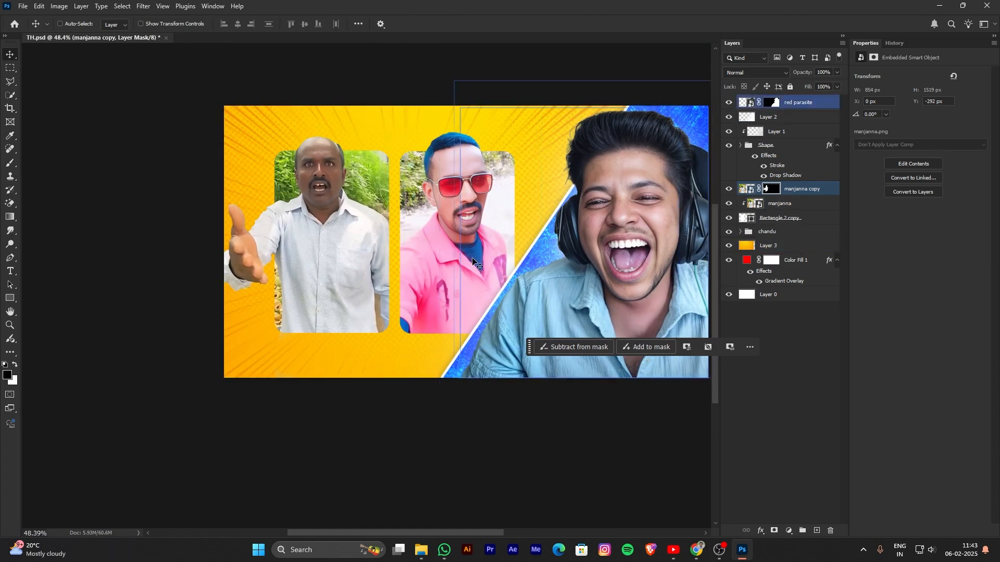
drag(460, 267, 358, 257)
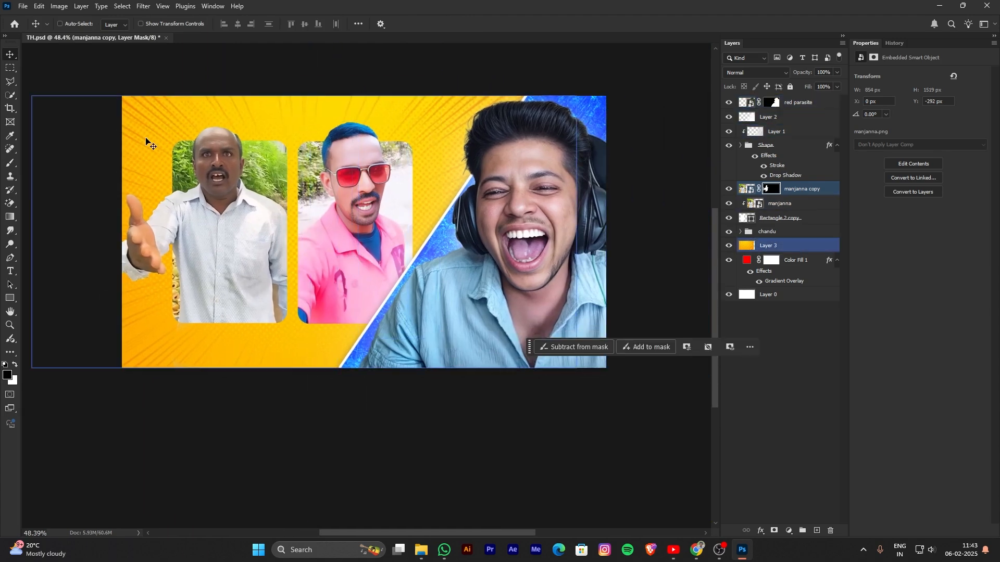
drag(466, 268, 513, 289)
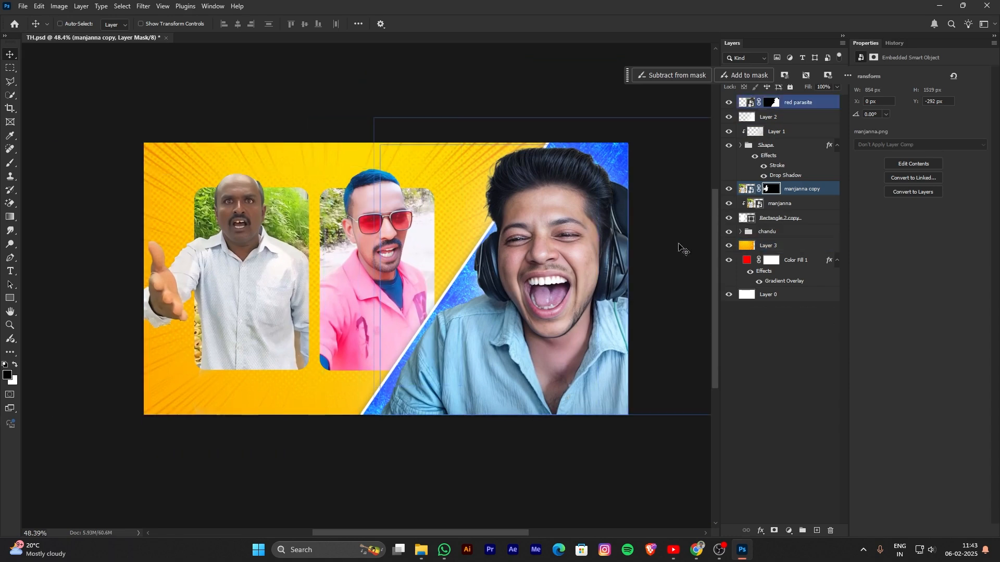
Group Rectangle 2 copy with both manjanna layers and name the group manjanna.
shift+click(805, 219)
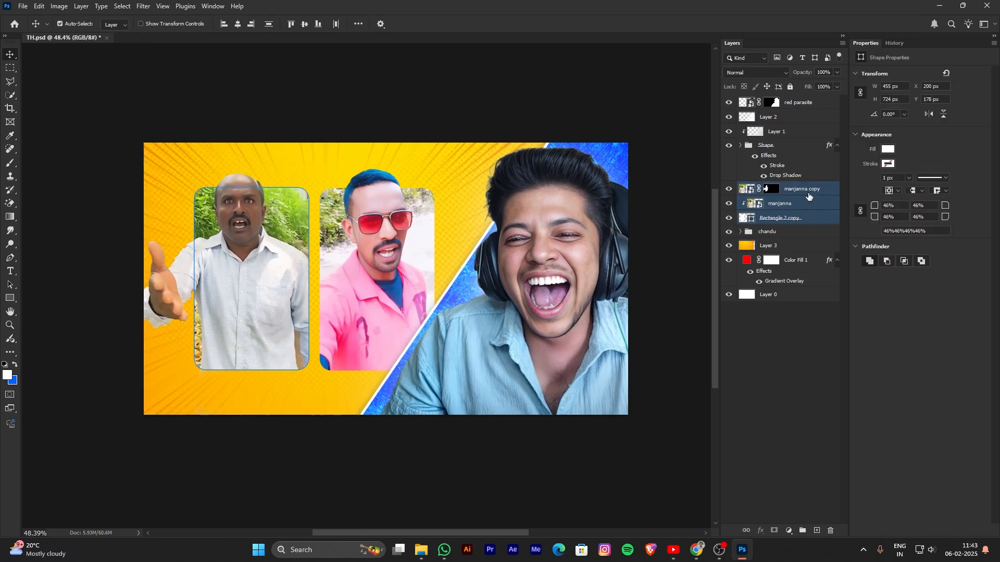
key(ctrl+g)
drag(269, 207, 281, 227)
scroll(246, 216, up, 6)
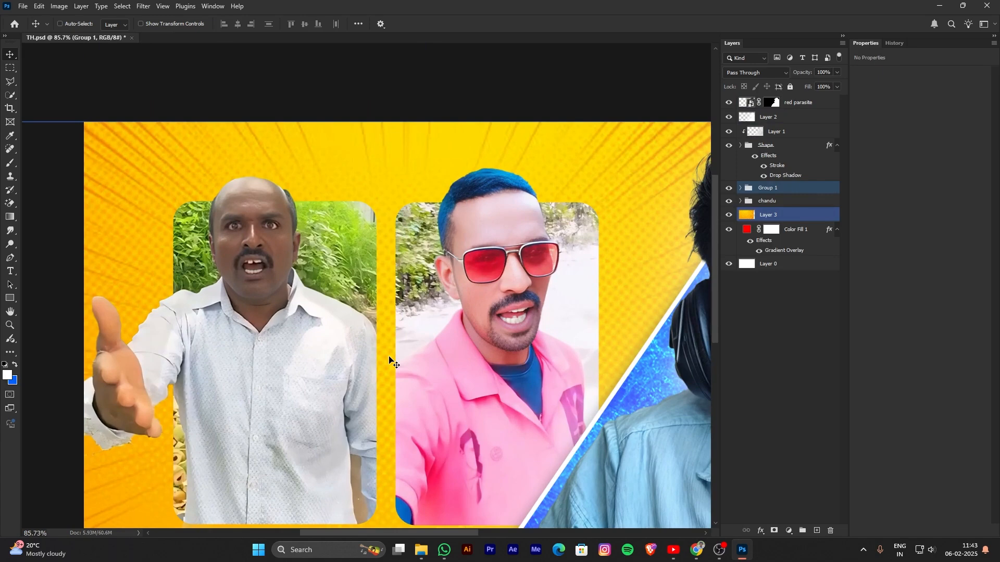
scroll(391, 359, down, 5)
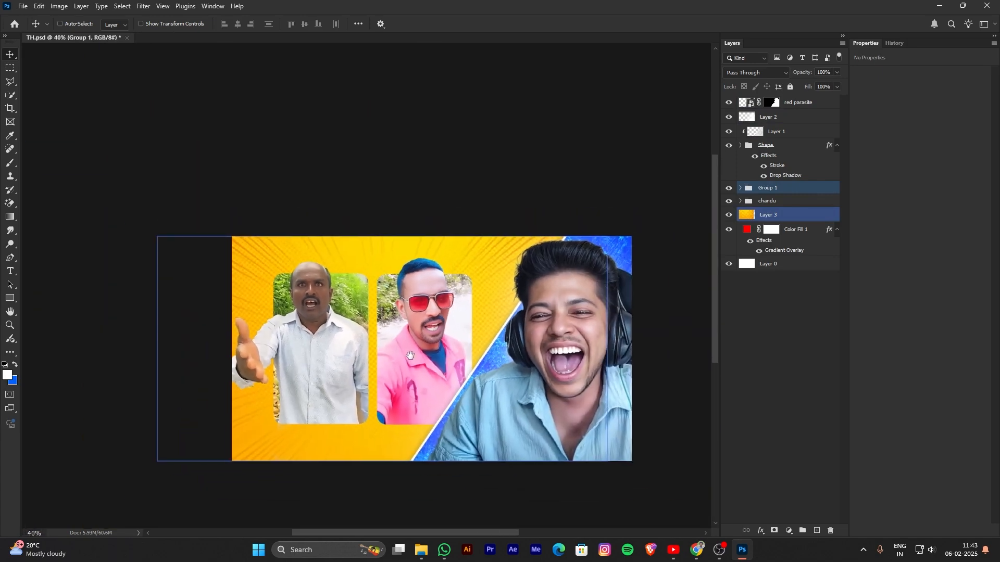
click(744, 248)
click(768, 189)
double_click(771, 187)
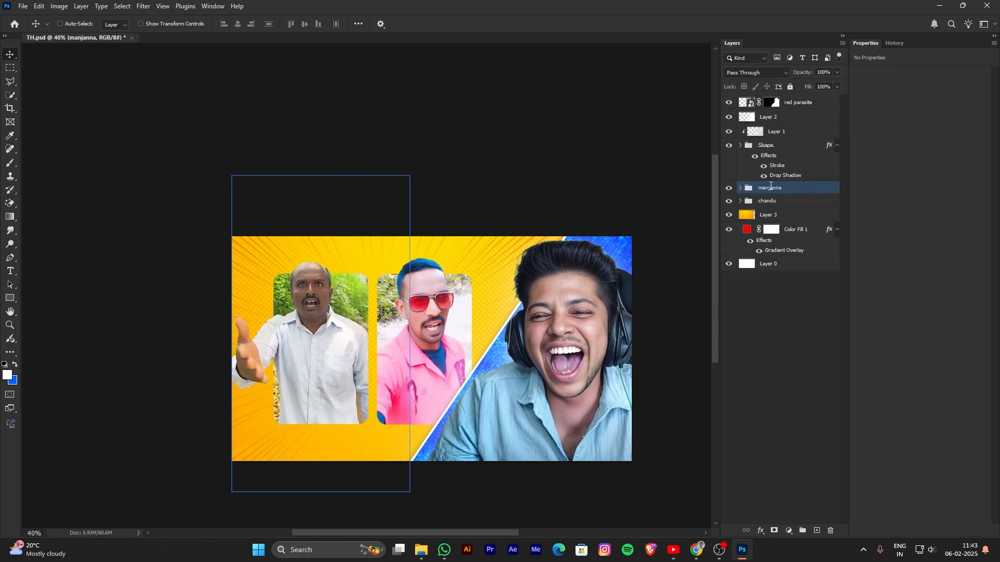
Scale the manjanna and chandu groups together to 113.99% and place them slightly higher, with the outstretched hand staying at the canvas edge.
drag(455, 410, 418, 404)
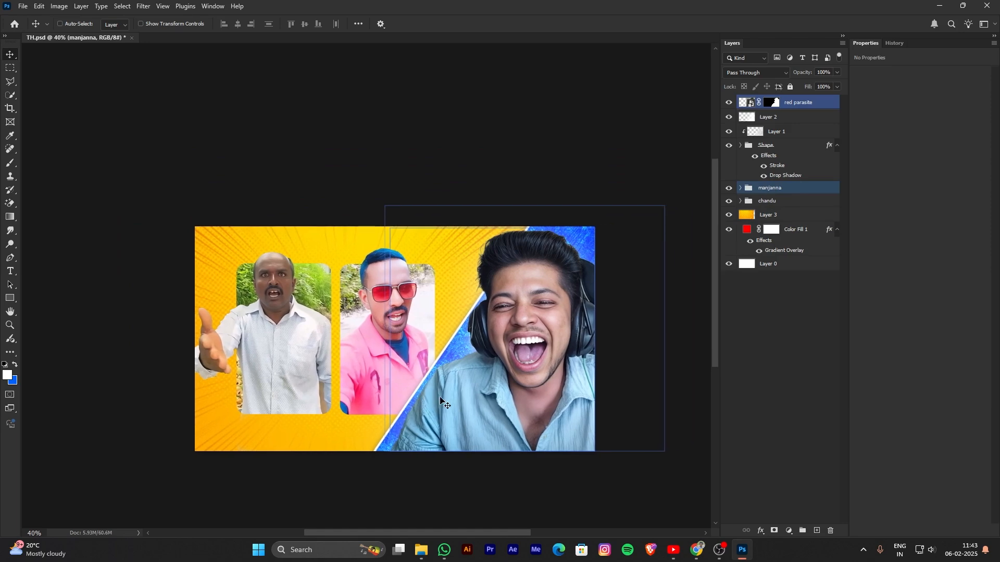
click(781, 201)
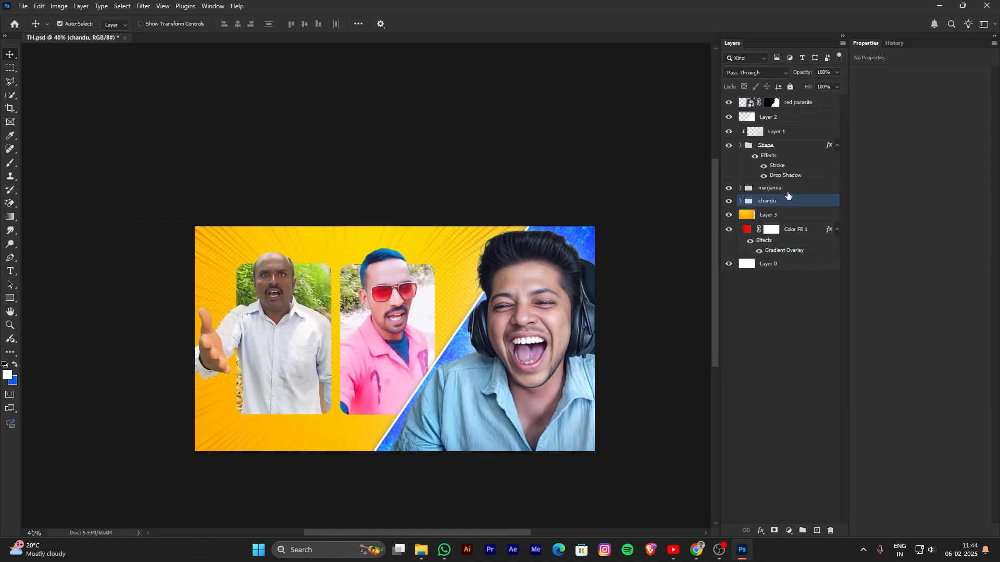
ctrl+click(789, 191)
key(ctrl+t)
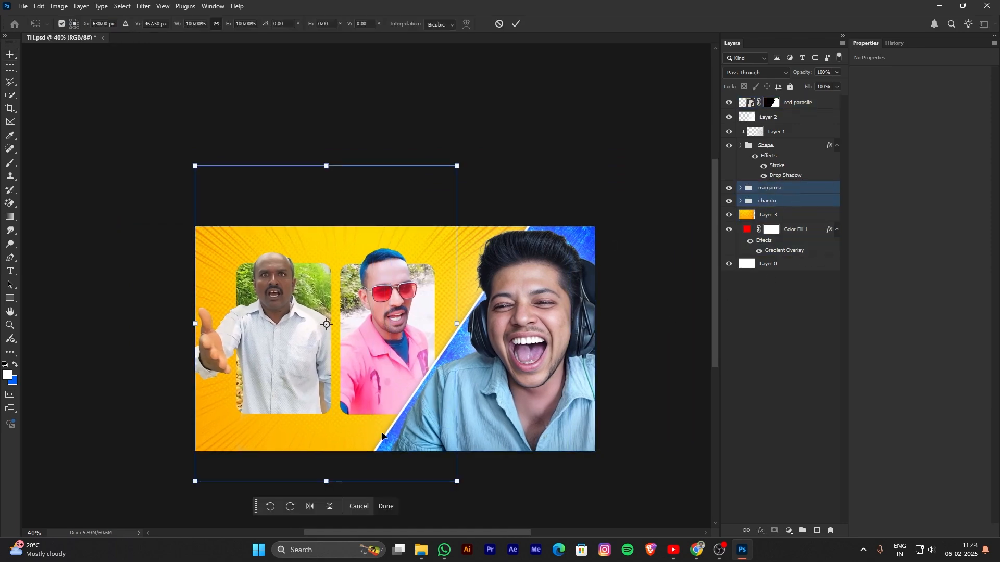
drag(326, 481, 328, 511)
drag(365, 452, 380, 424)
drag(340, 483, 339, 497)
drag(348, 448, 352, 446)
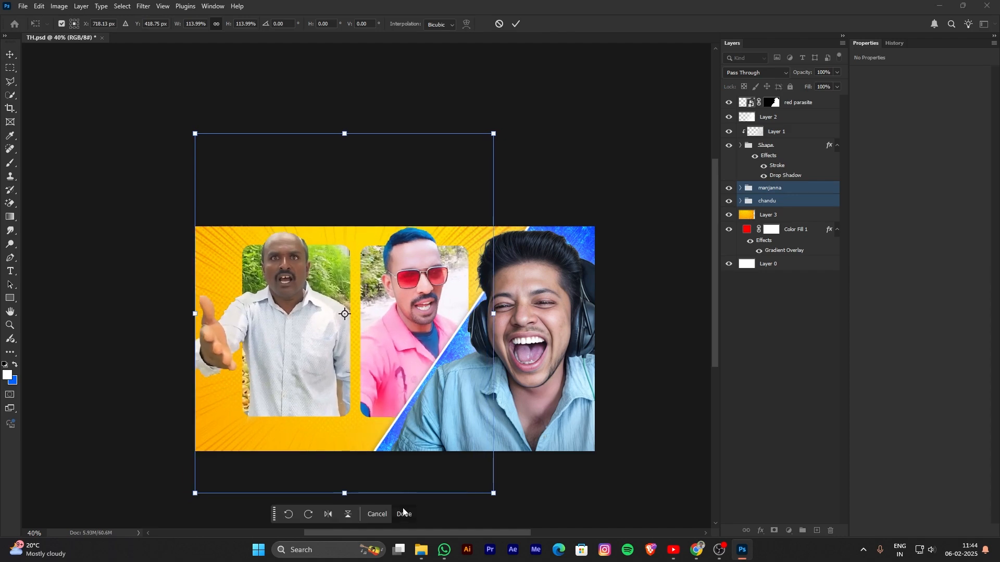
click(404, 514)
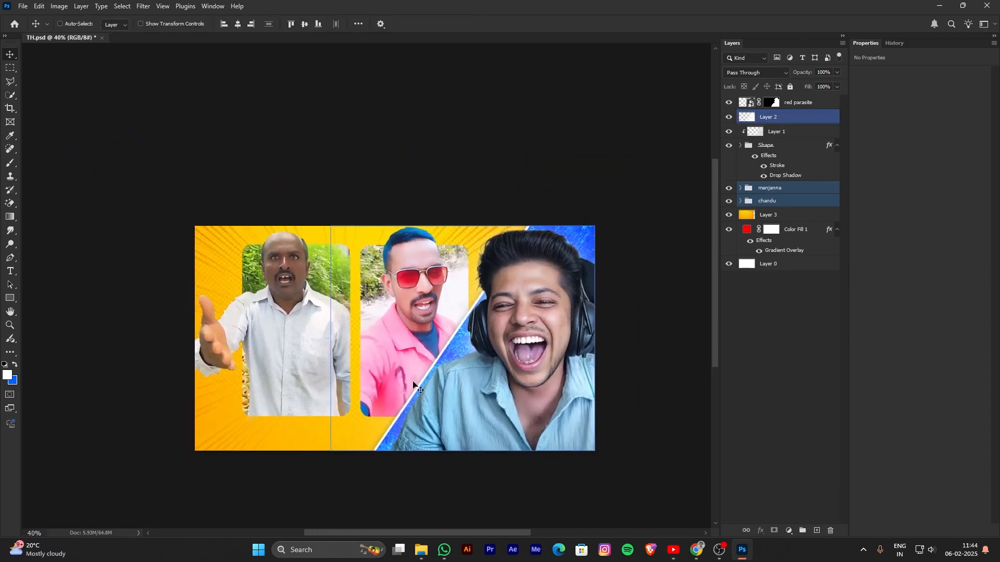
Examine the enlarged cards' placement relative to the canvas edges, the diagonal divider and the laughing man.
drag(425, 381, 431, 378)
scroll(364, 349, up, 5)
scroll(364, 350, down, 4)
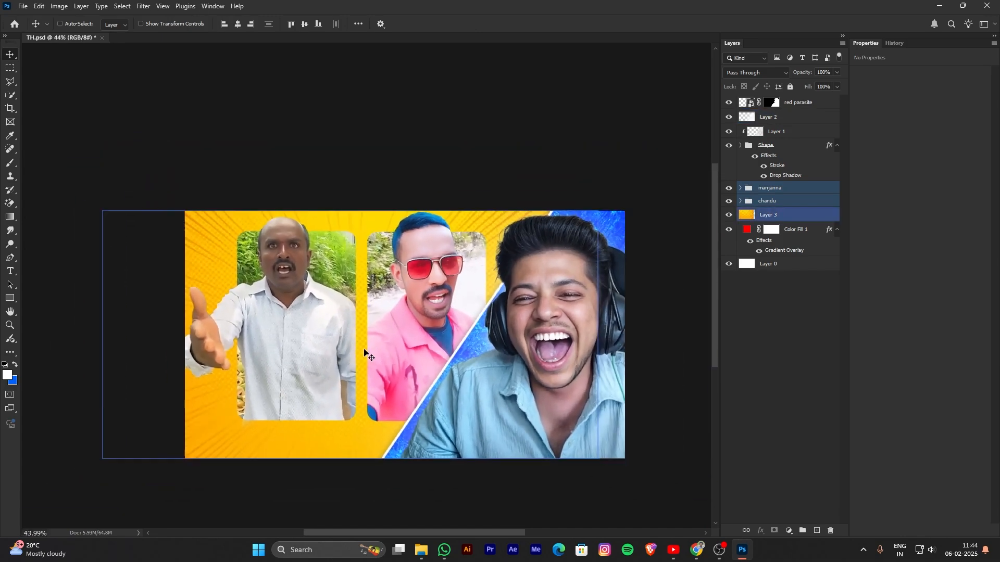
scroll(371, 279, up, 2)
scroll(371, 276, up, 1)
scroll(329, 254, down, 3)
scroll(336, 257, up, 1)
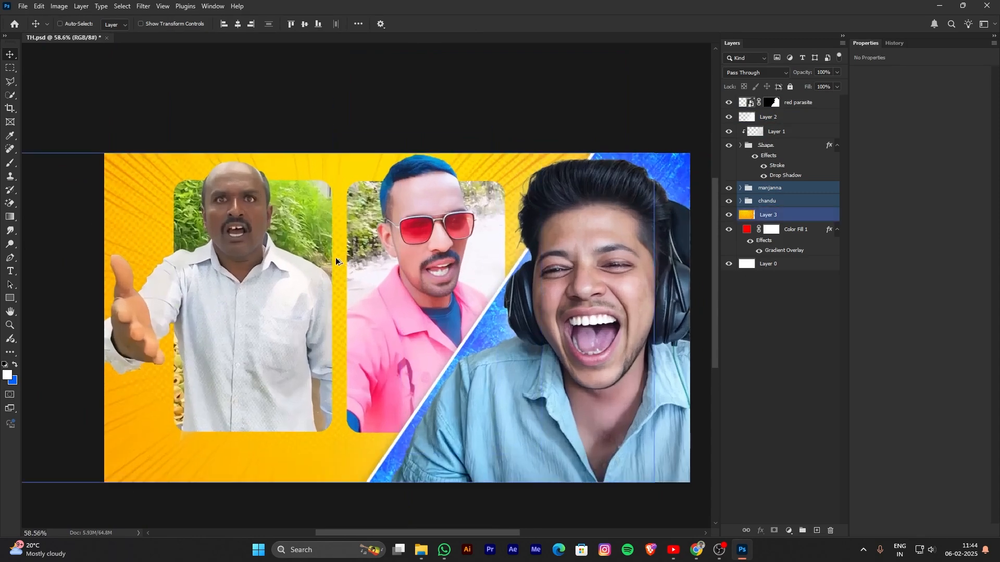
scroll(336, 257, up, 2)
Expand the chandu group to show the layers inside it.
click(785, 202)
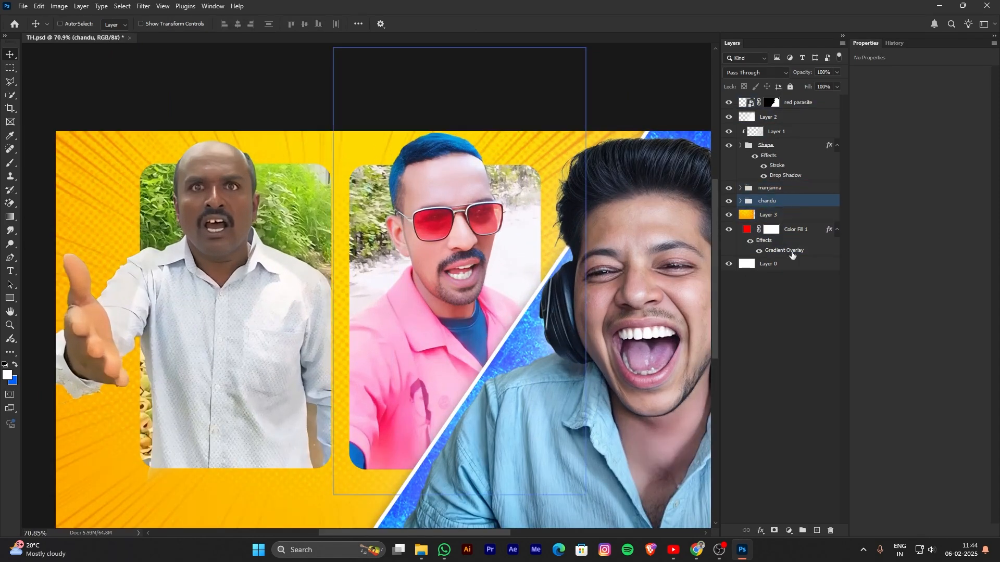
click(798, 297)
click(789, 204)
click(740, 201)
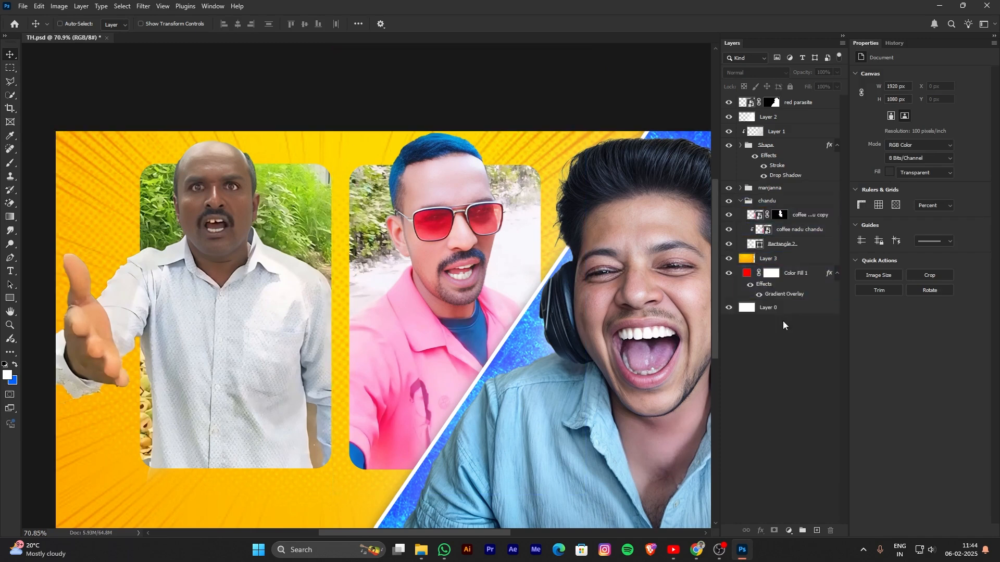
Add a drop shadow to the Rectangle 2 card shape in the chandu group, keeping the card visible while editing.
click(810, 244)
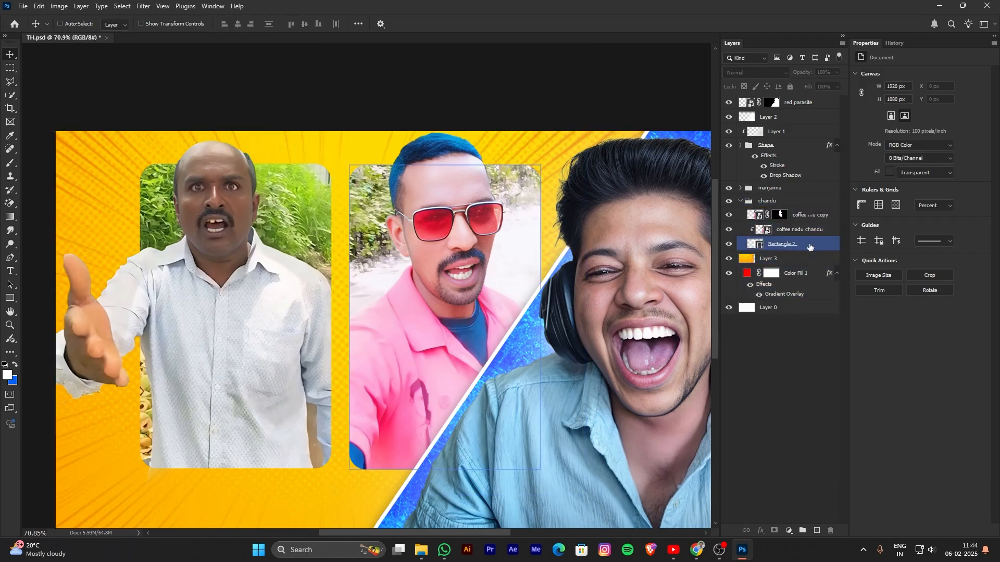
double_click(809, 247)
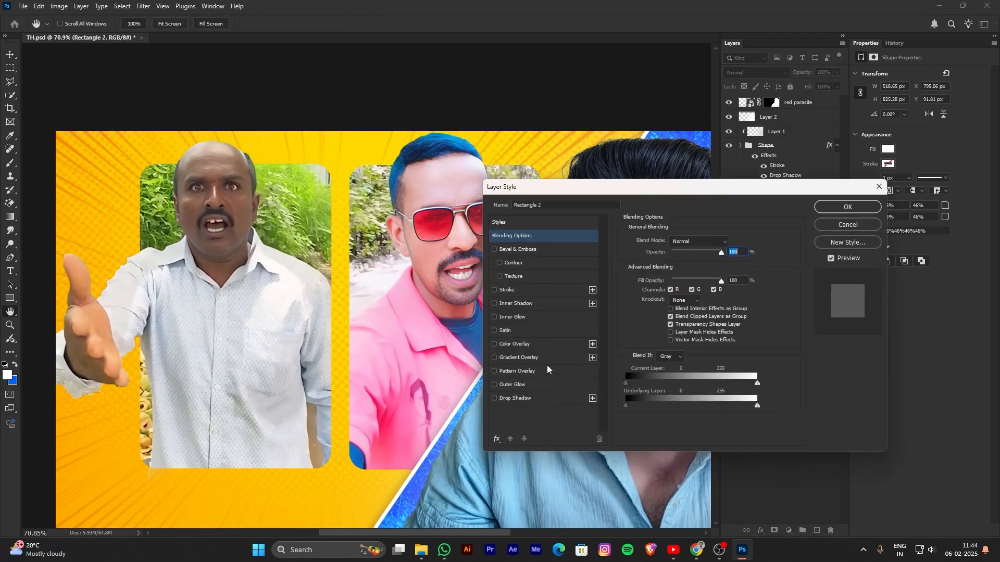
click(547, 398)
drag(581, 195, 722, 151)
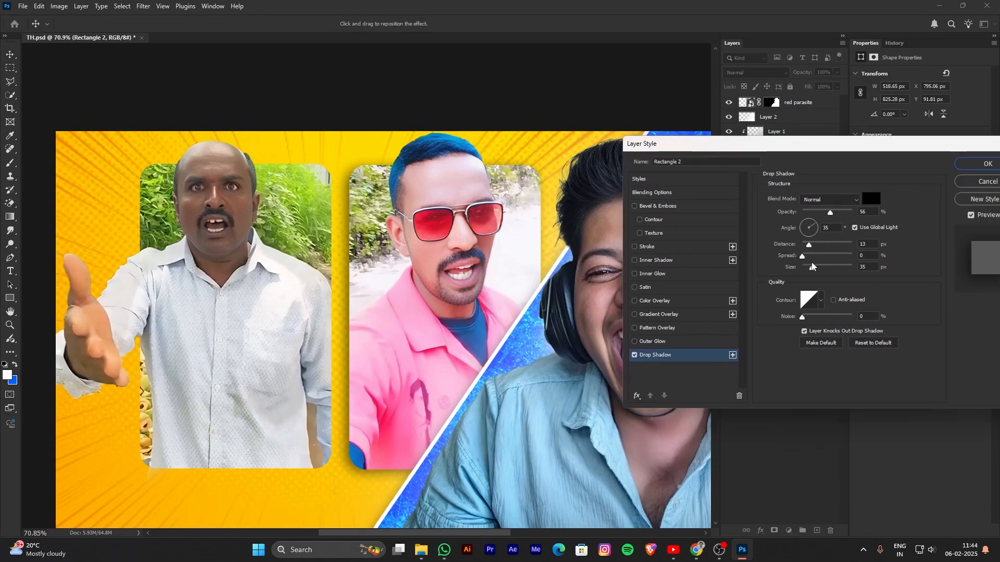
drag(781, 162, 696, 147)
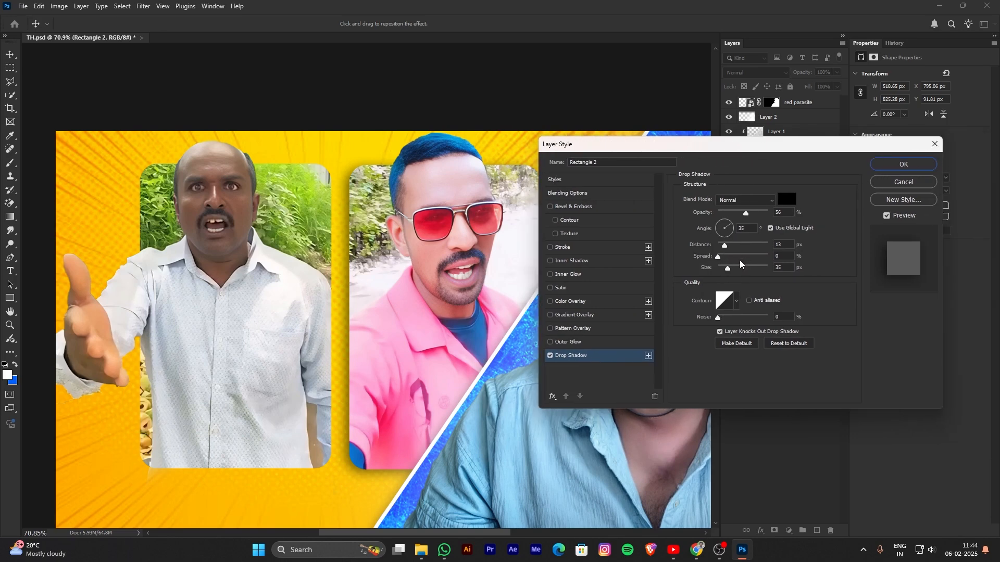
Set Rectangle 2's drop shadow to 96% opacity, a 52° angle, 13 px distance and 0 px size.
drag(727, 250, 724, 271)
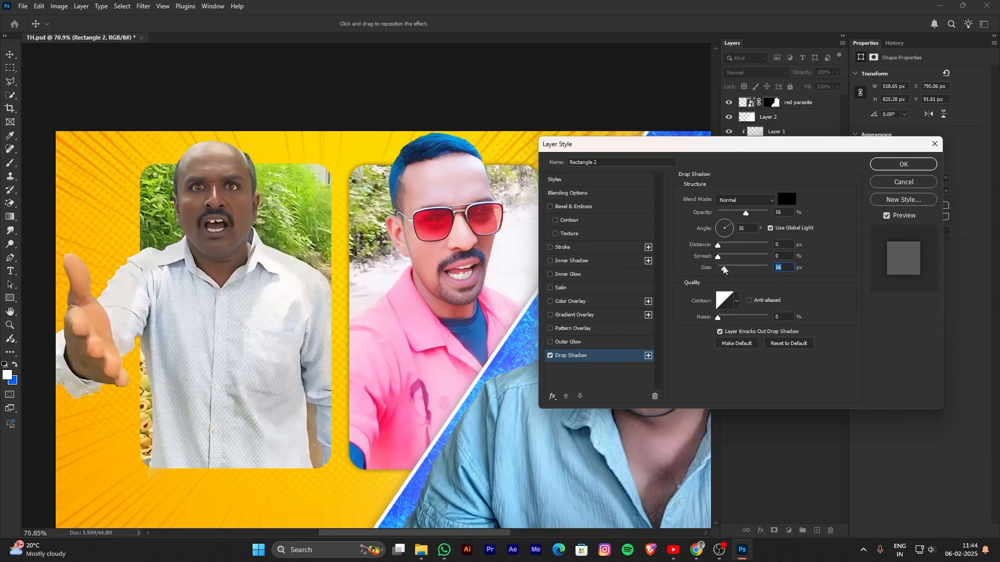
mouse_move(720, 250)
mouse_down()
mouse_move(719, 269)
mouse_move(726, 247)
mouse_up()
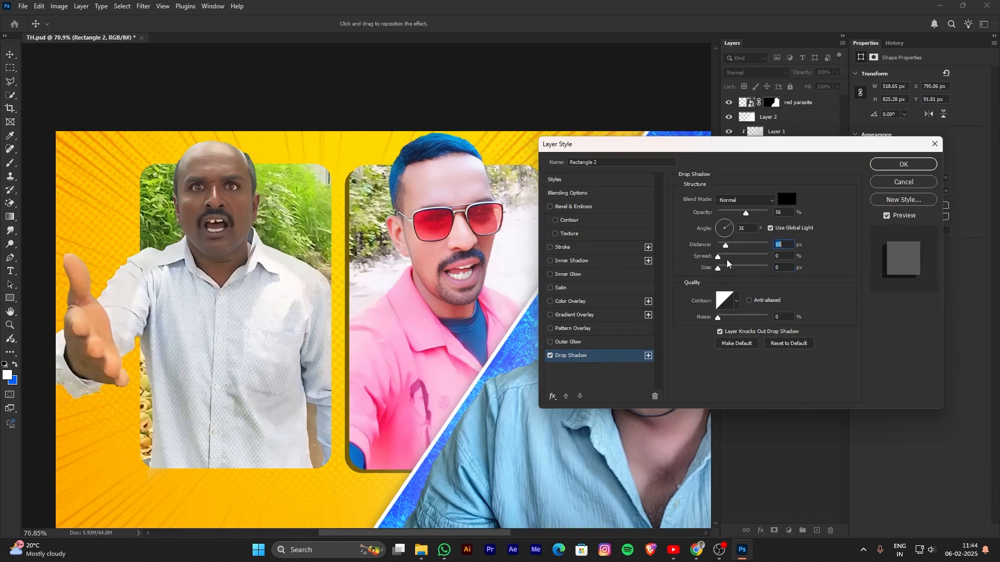
click(731, 222)
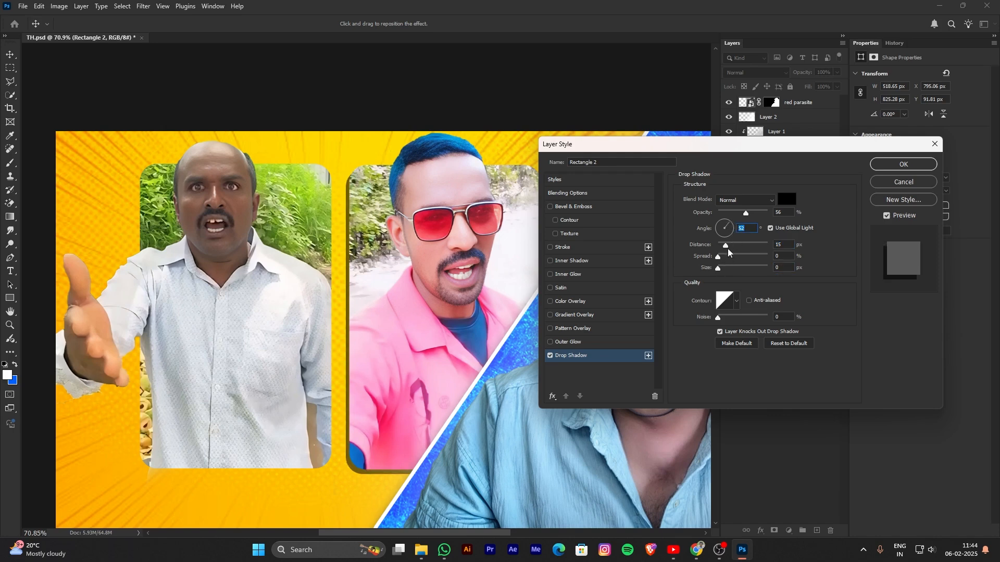
drag(726, 246, 726, 247)
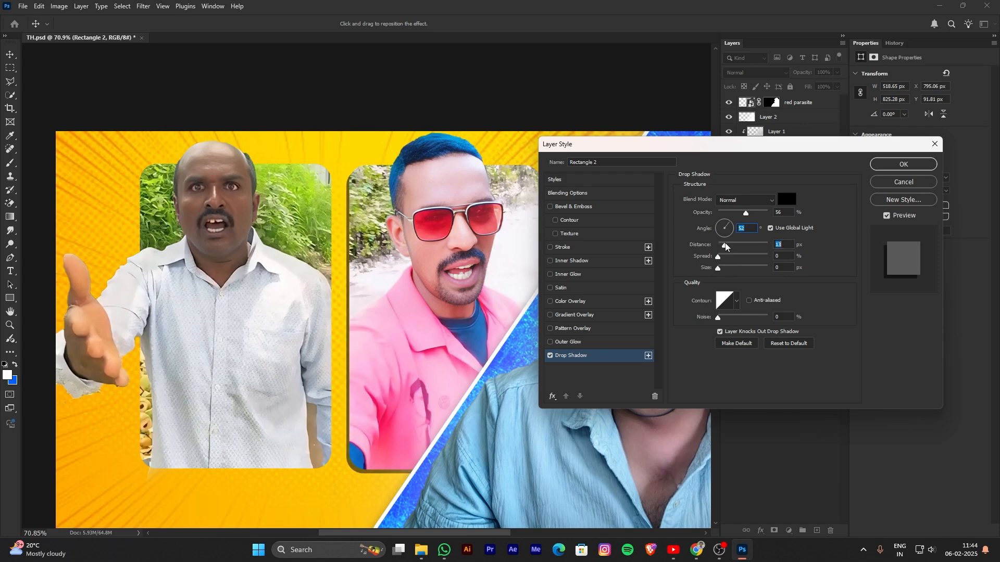
drag(754, 215, 803, 211)
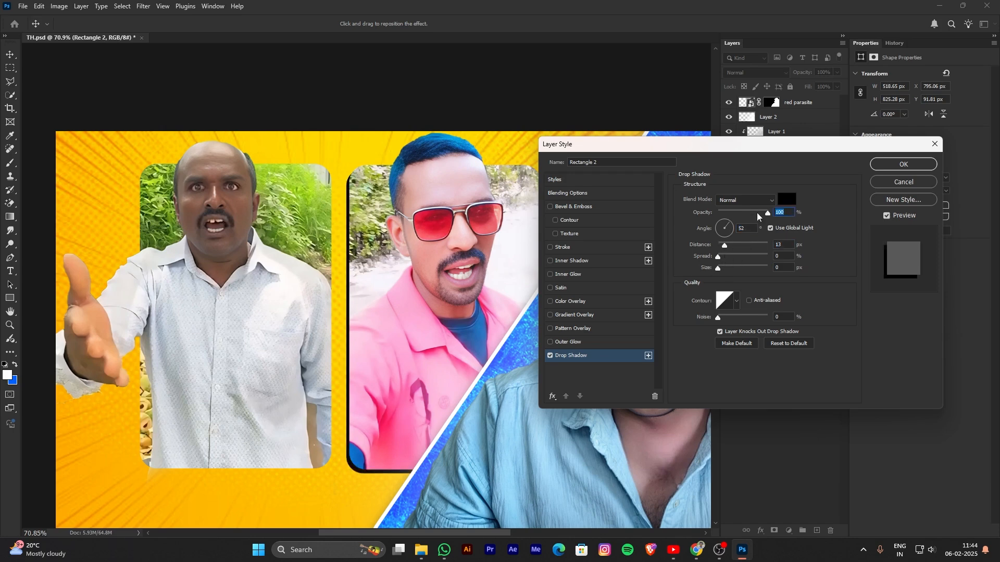
drag(763, 214, 763, 214)
click(765, 220)
Tighten Rectangle 2's drop shadow to 5 px distance and 8 px size, and apply the layer style.
drag(721, 269, 725, 270)
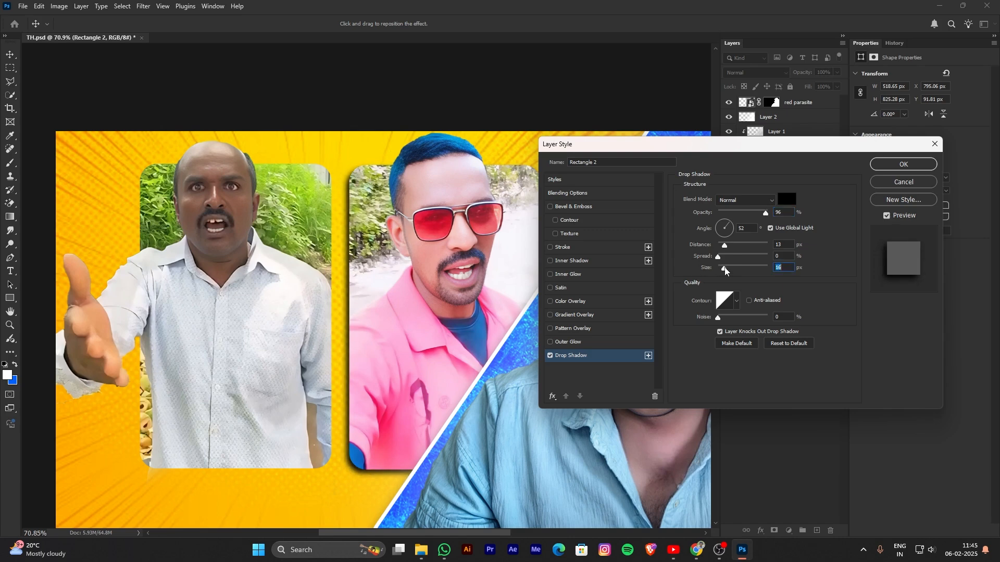
drag(724, 268, 722, 247)
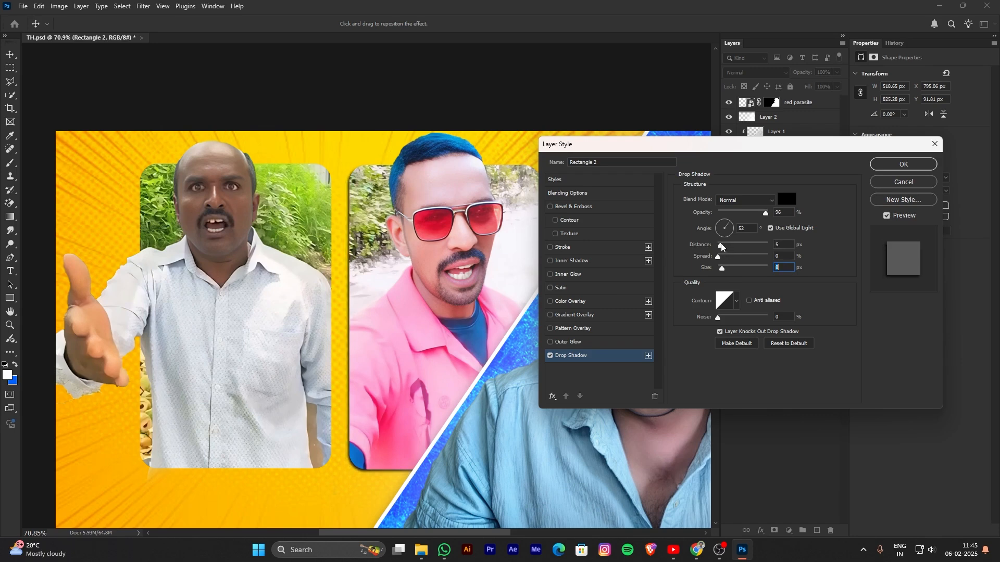
mouse_move(691, 151)
mouse_down()
mouse_move(664, 151)
mouse_move(673, 150)
mouse_up()
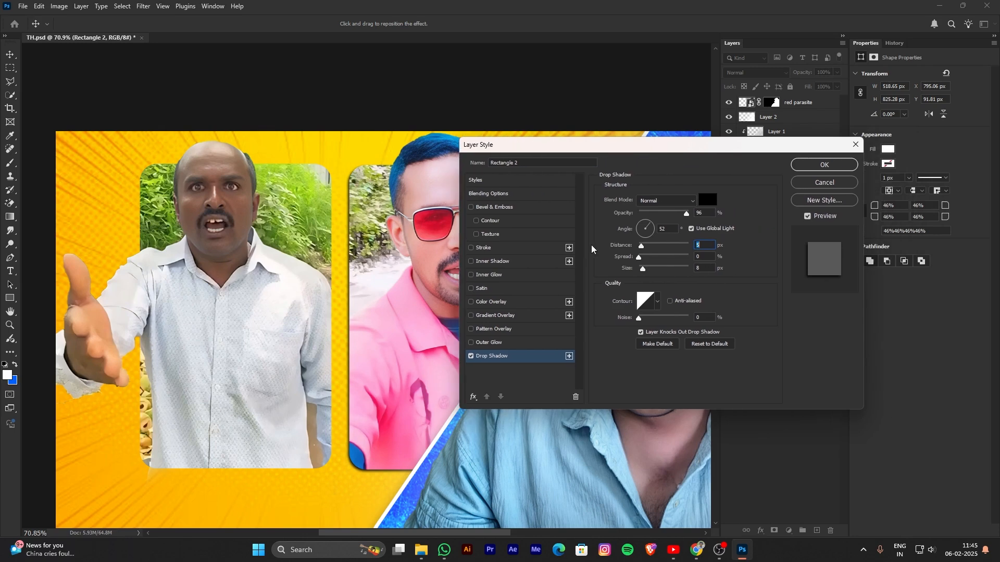
drag(561, 153, 531, 125)
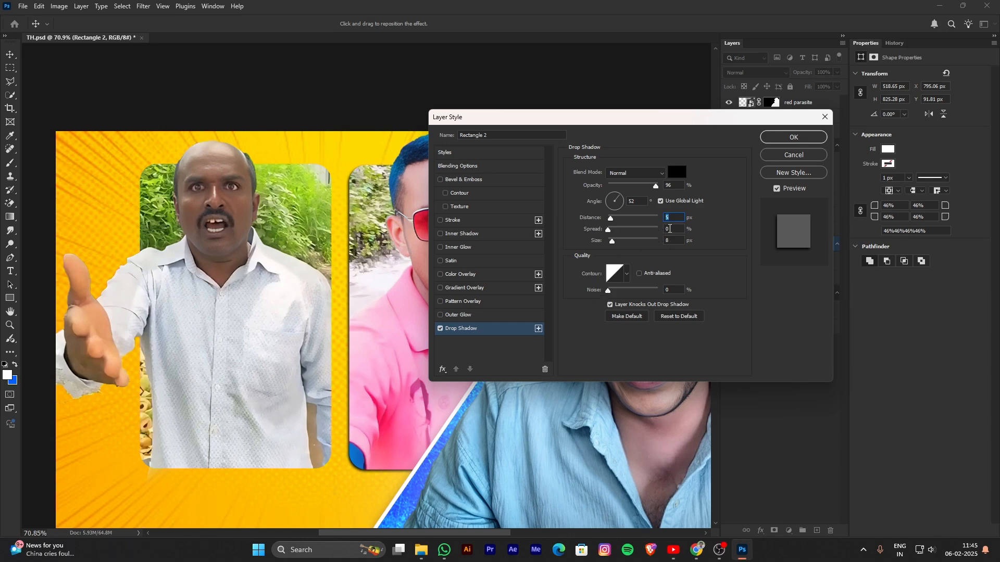
click(793, 137)
Collapse the chandu group and expand the manjanna group to show its layers.
drag(587, 261, 608, 243)
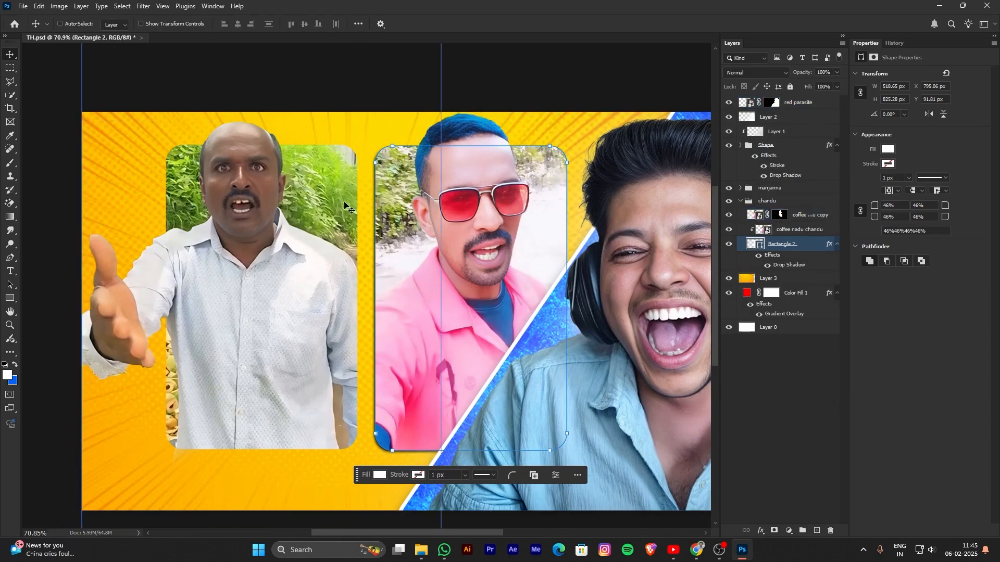
click(740, 201)
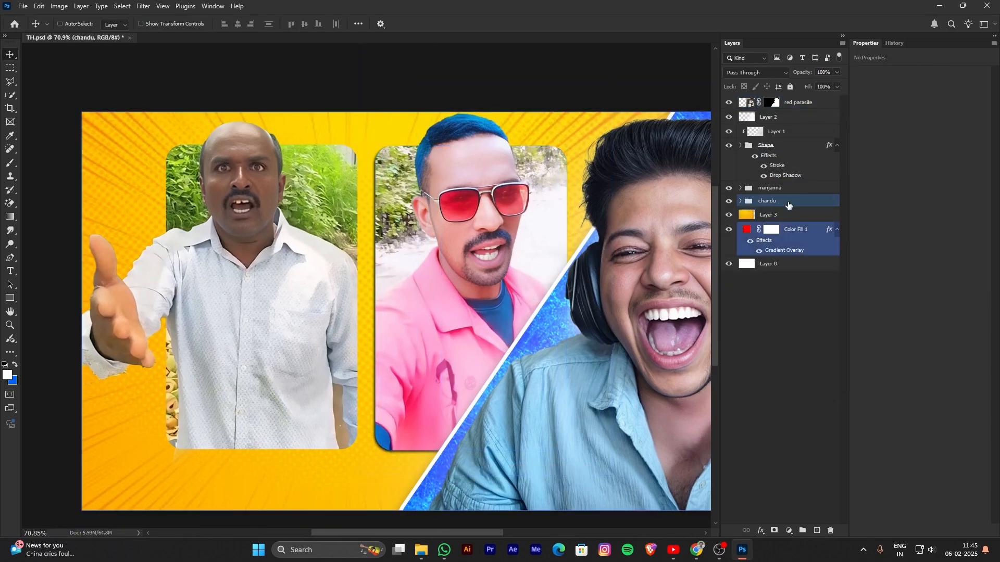
click(740, 190)
click(740, 190)
ctrl+click(798, 247)
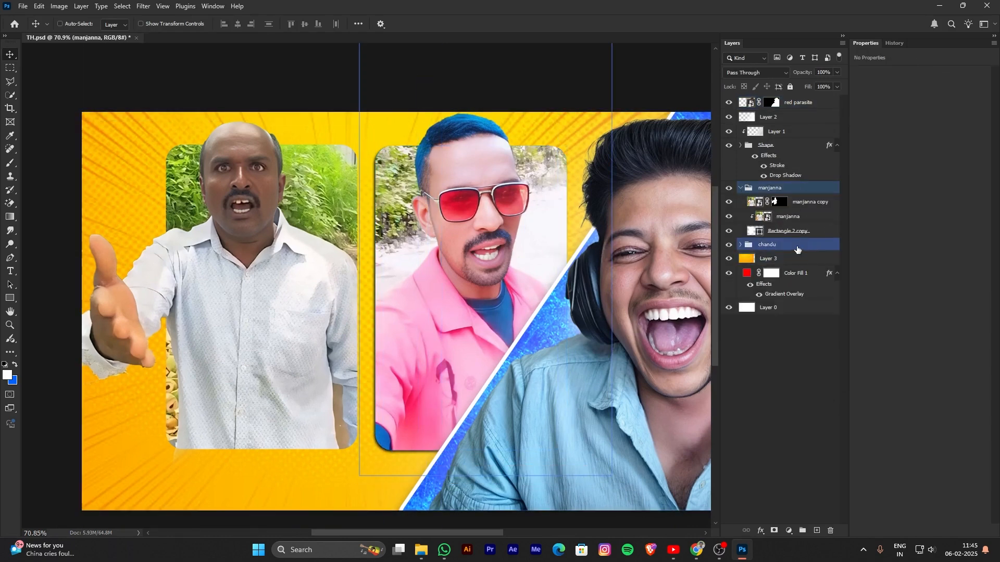
Add a drop shadow to Rectangle 2 copy with 96% opacity, 52° angle, 5 px distance and 8 px size.
click(819, 233)
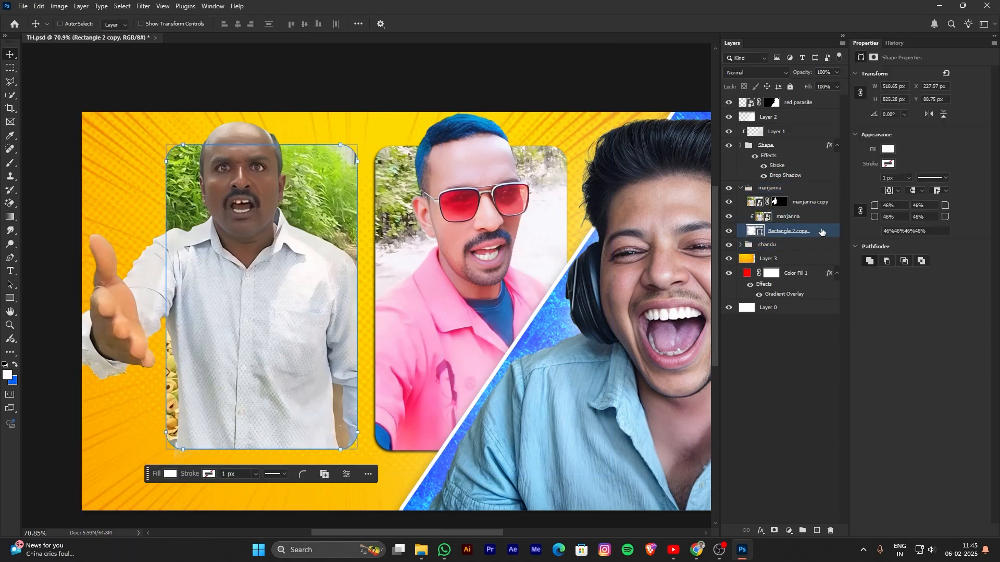
double_click(822, 232)
click(515, 330)
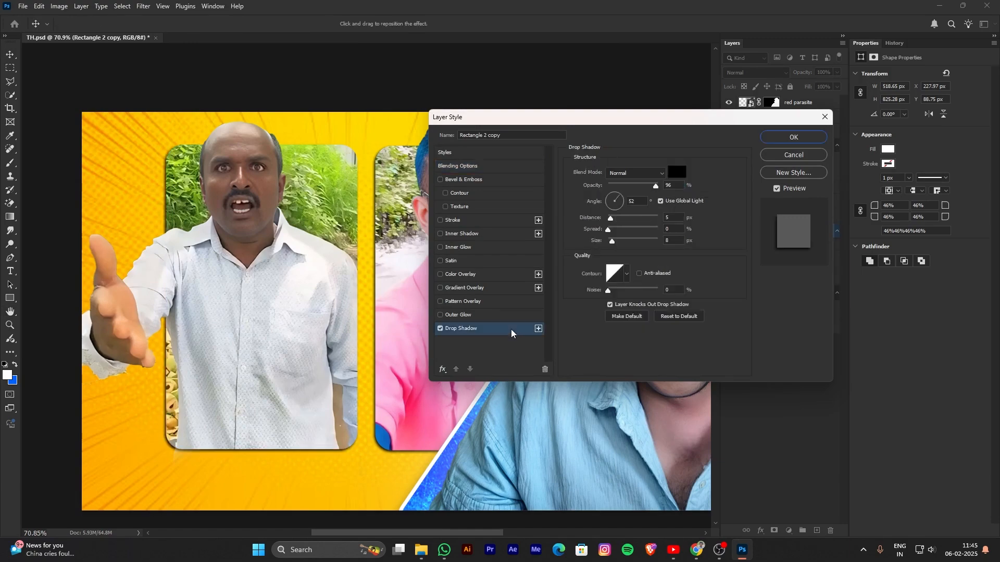
click(780, 138)
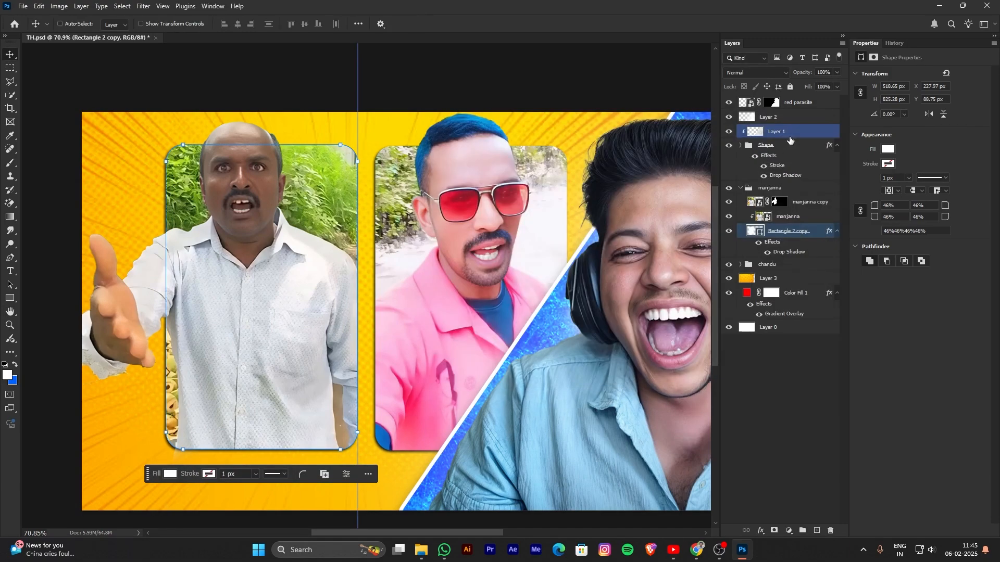
Examine the drop shadows along the edges of both cards, from the whole canvas and up close.
scroll(303, 277, down, 4)
drag(323, 233, 328, 222)
scroll(329, 225, up, 5)
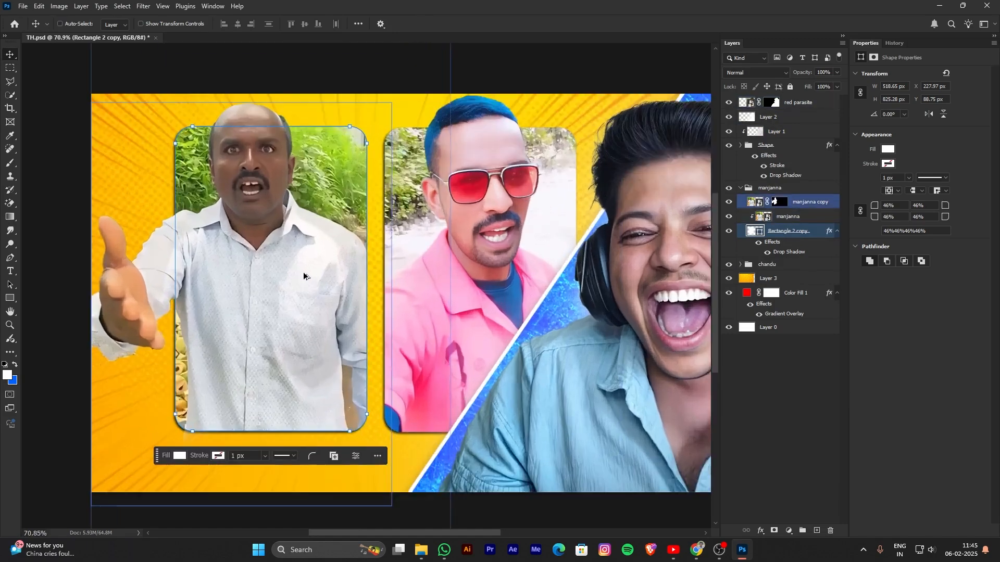
scroll(376, 255, down, 5)
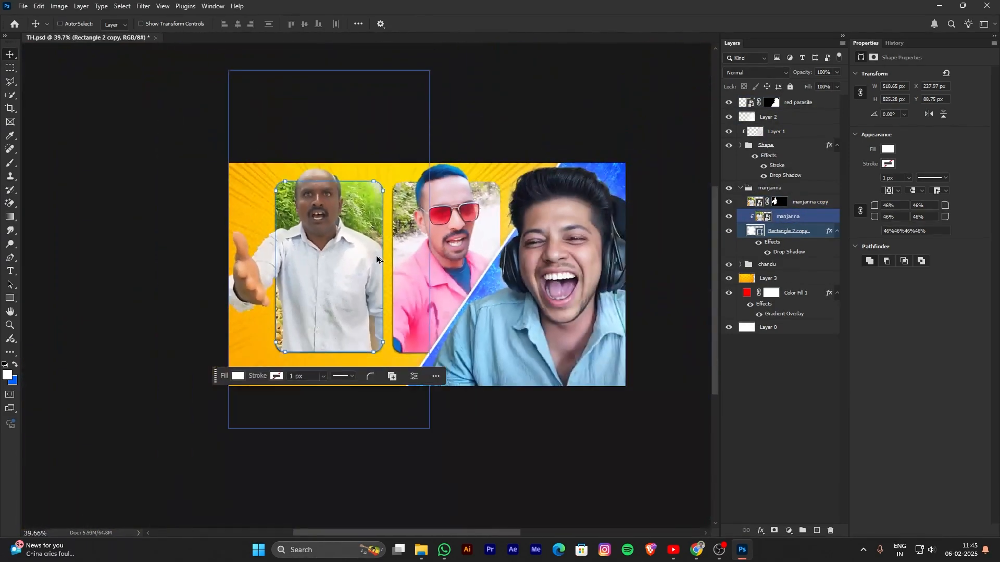
scroll(377, 254, up, 7)
drag(401, 350, 399, 391)
key(ctrl+z)
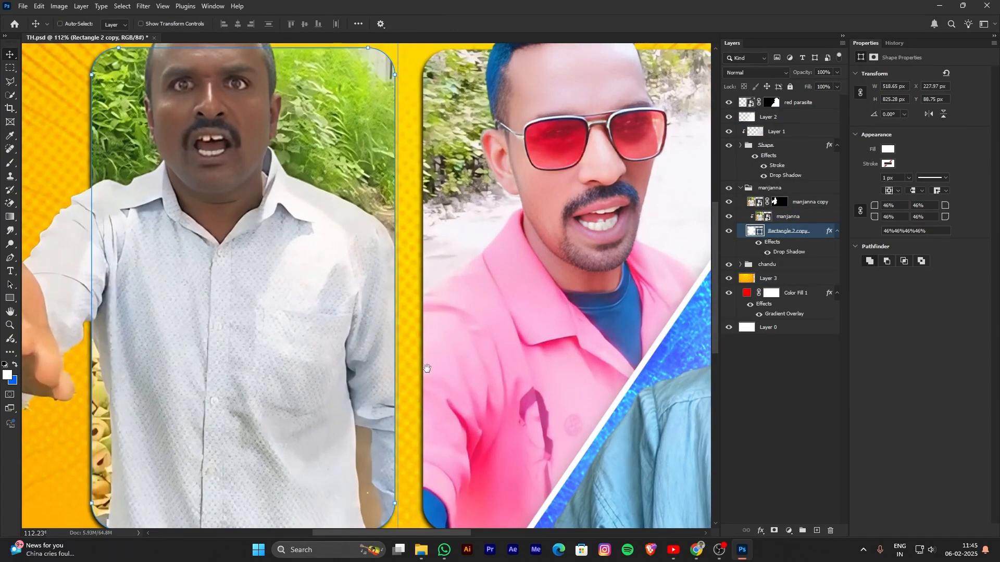
key(ctrl+z)
Set Rectangle 2 copy's drop shadow to 0 px distance and 13 px size, and apply the layer style.
double_click(810, 237)
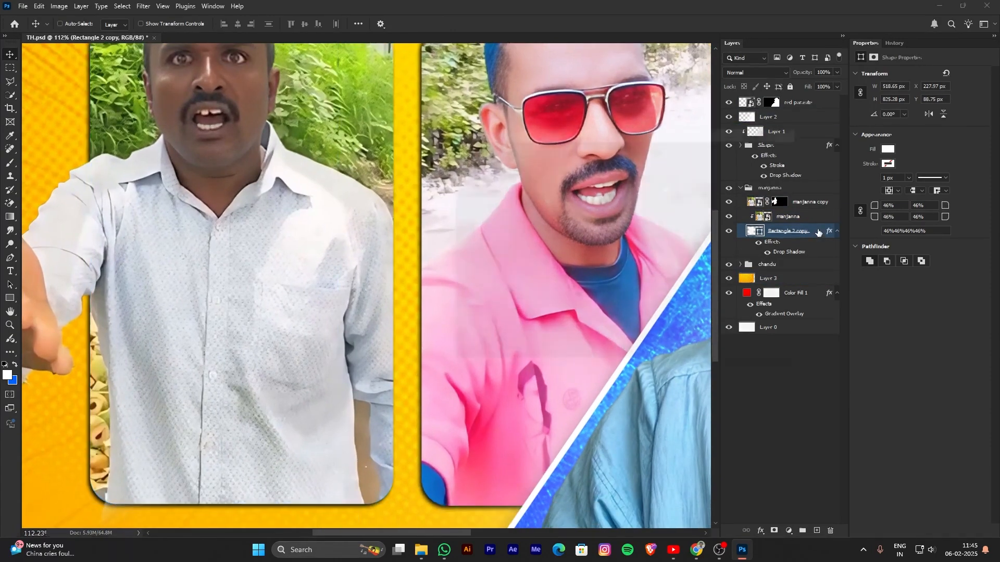
click(474, 329)
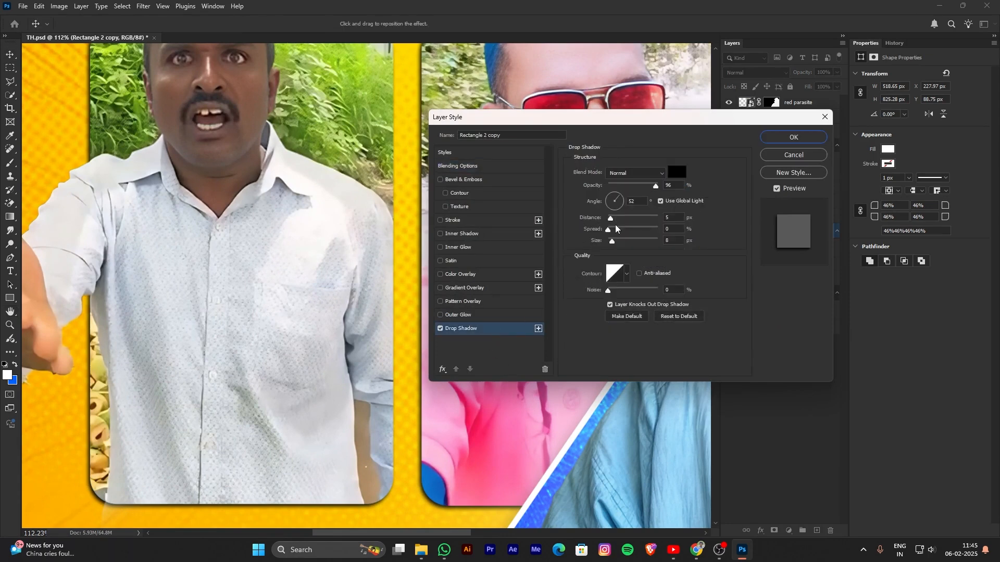
drag(610, 222, 597, 222)
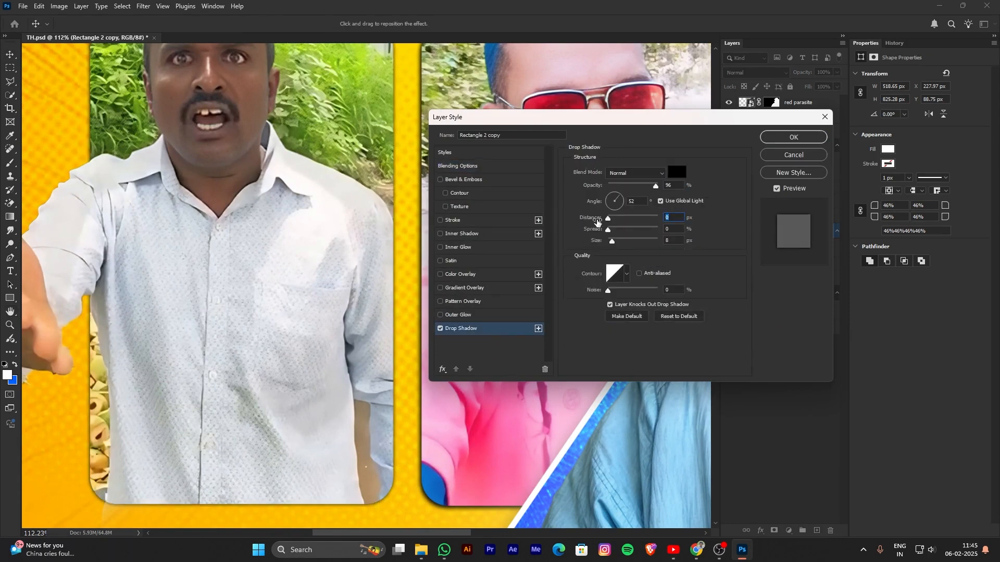
drag(615, 245, 615, 245)
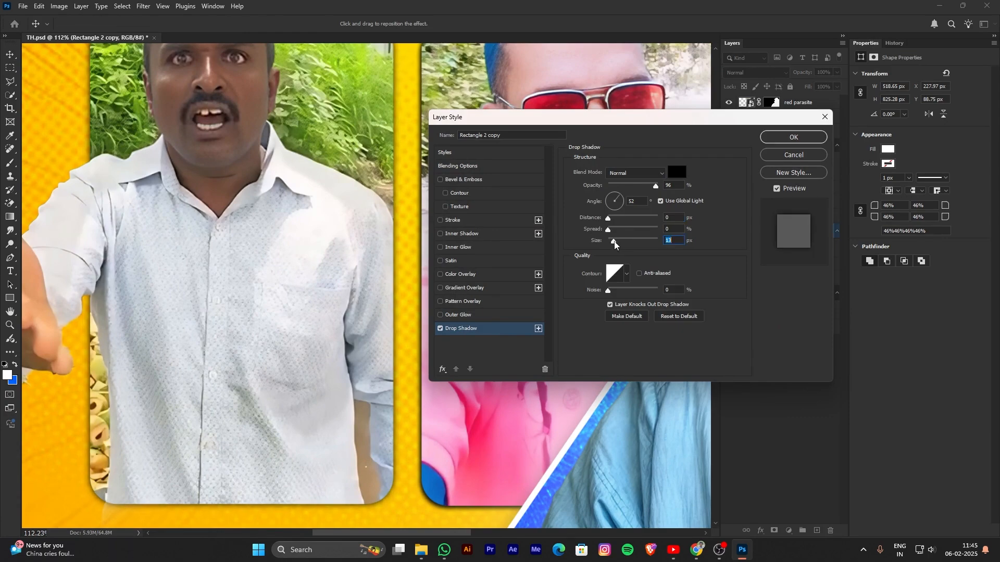
click(795, 137)
Select Layer 0 and move the contextual task bar from below the artwork to above the canvas.
scroll(561, 232, down, 5)
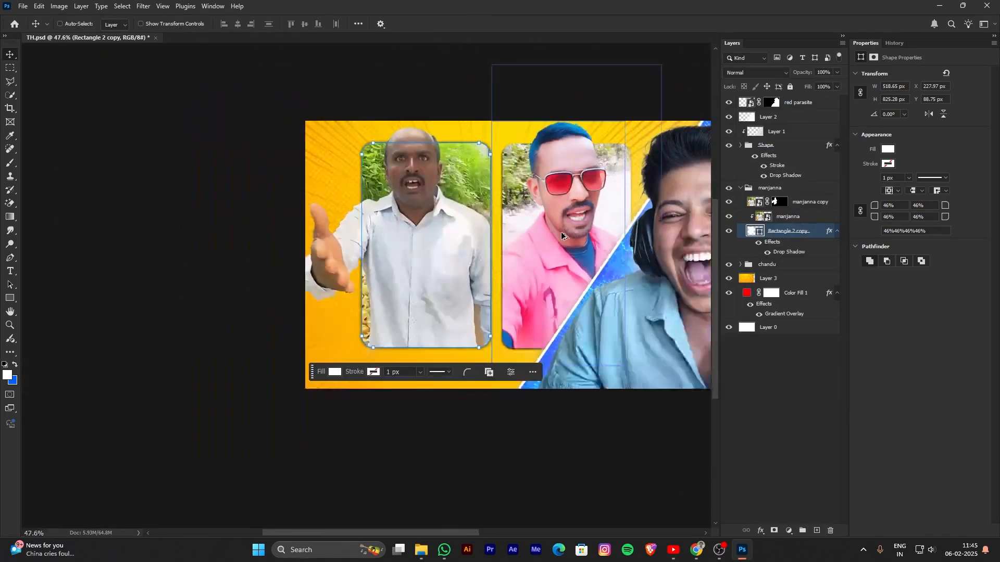
click(770, 117)
drag(655, 277, 510, 281)
click(776, 327)
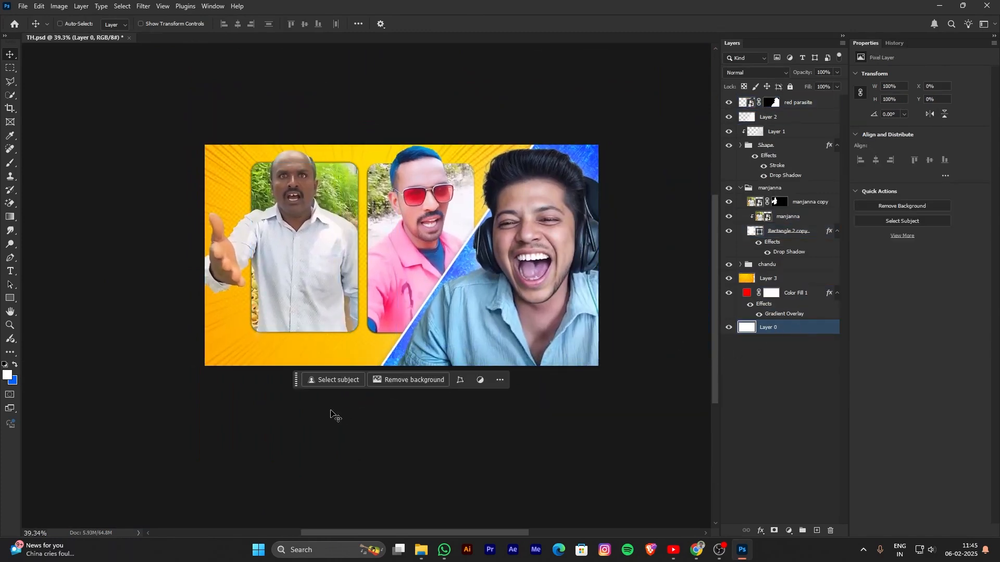
drag(296, 386, 304, 99)
Examine the whole thumbnail's composition, comparing the two shadowed cards, the yellow background and the laughing man.
scroll(380, 257, left, 1)
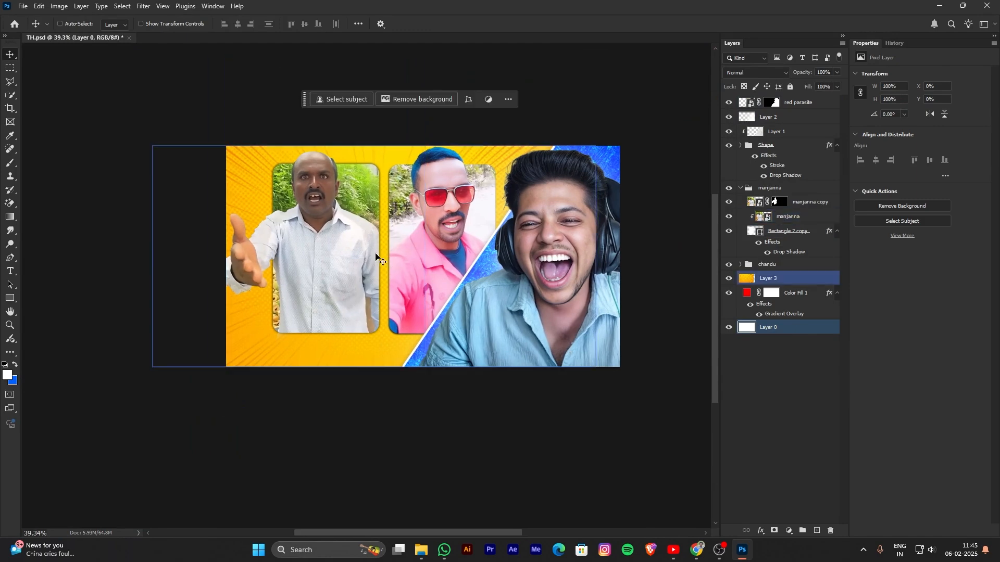
drag(398, 340, 389, 354)
scroll(364, 288, up, 3)
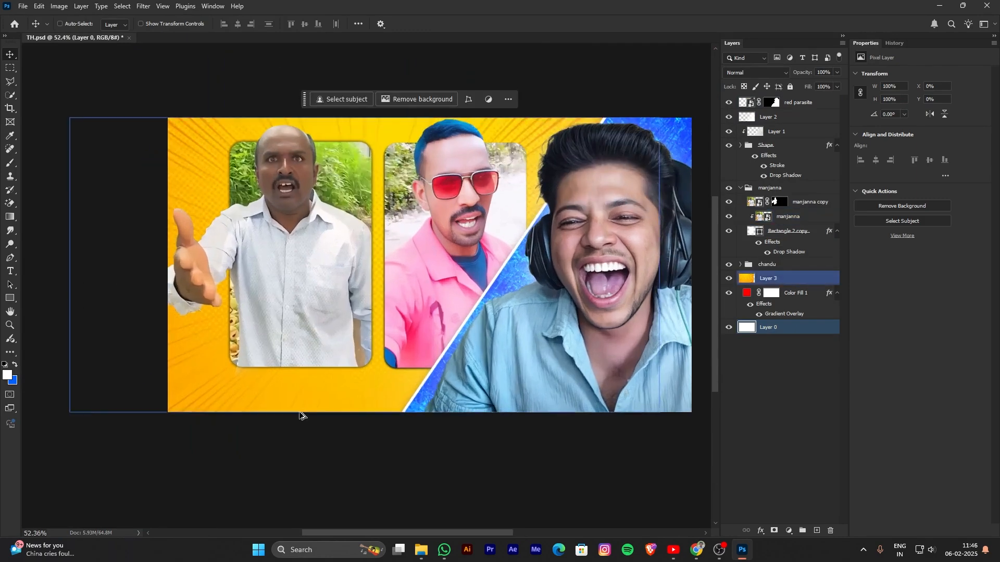
scroll(300, 412, down, 4)
scroll(239, 368, up, 1)
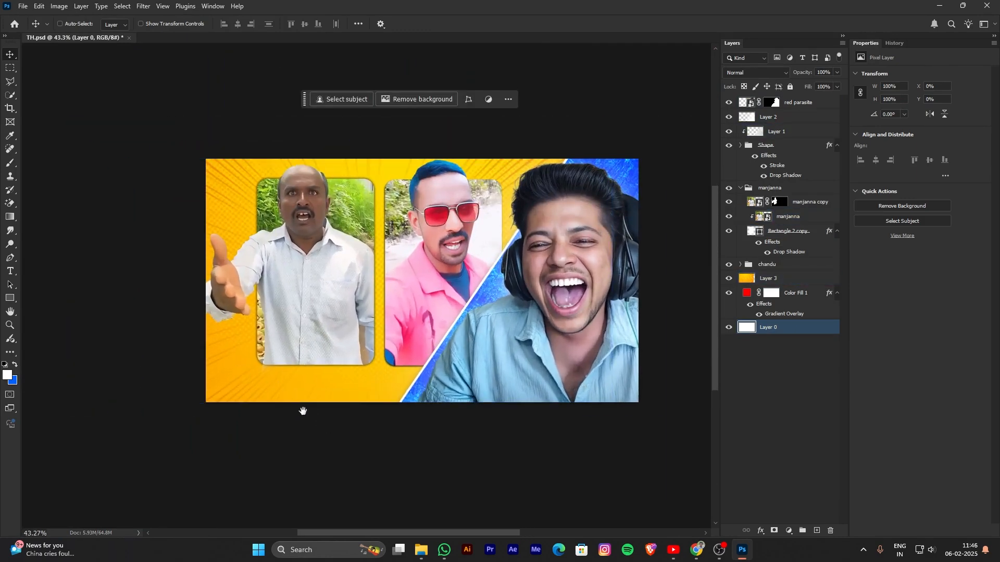
scroll(302, 413, up, 3)
scroll(372, 279, down, 5)
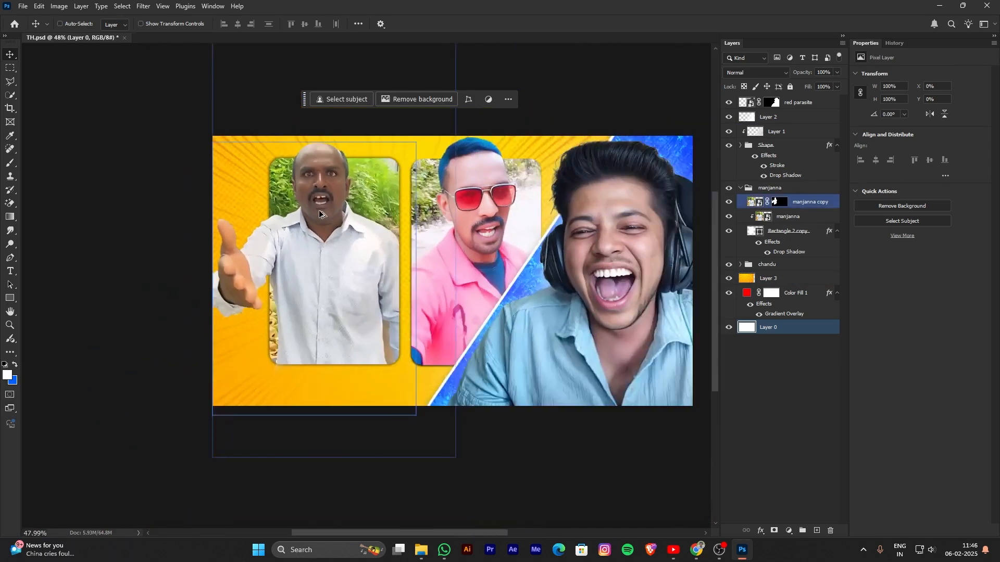
scroll(442, 372, up, 2)
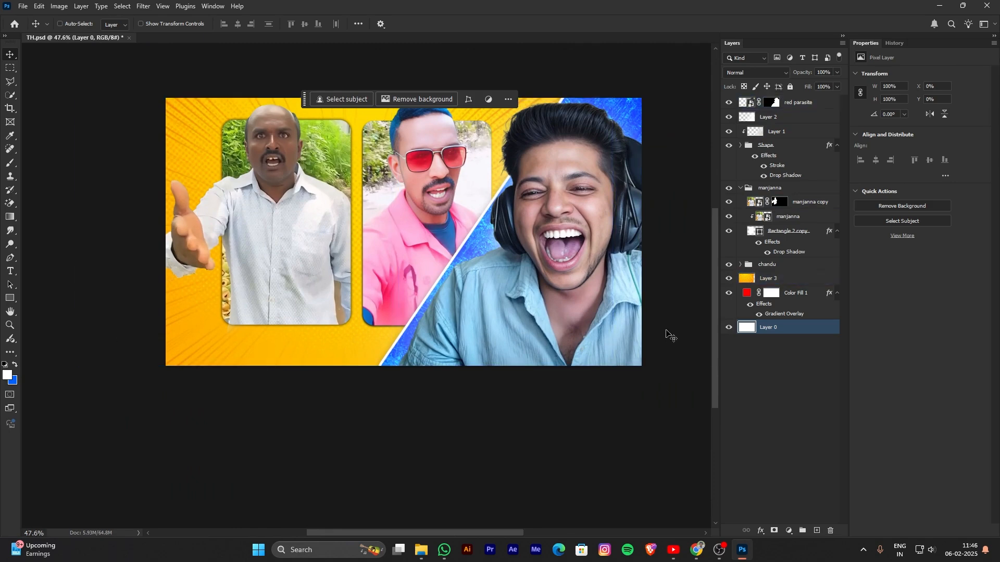
scroll(413, 402, up, 1)
scroll(333, 402, down, 2)
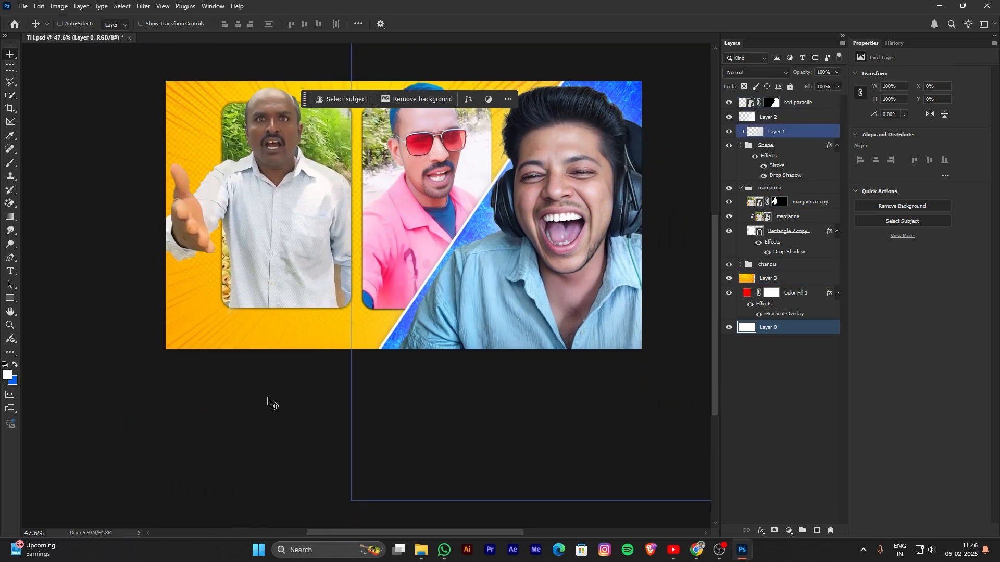
scroll(455, 327, up, 1)
scroll(447, 333, down, 1)
scroll(108, 413, up, 1)
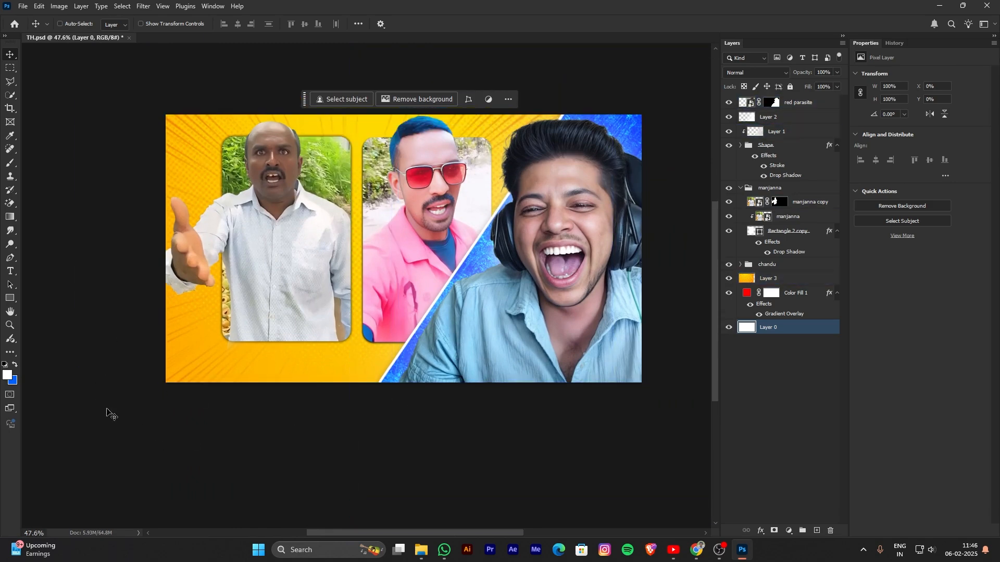
Add a new empty layer at the top of the layer stack, above red parasite.
scroll(292, 399, up, 1)
scroll(380, 409, down, 1)
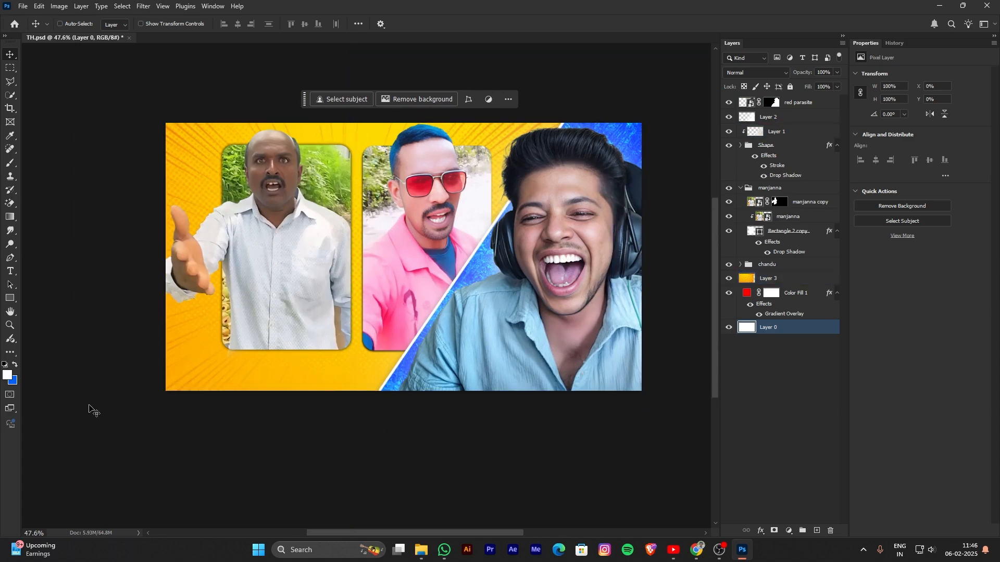
click(810, 106)
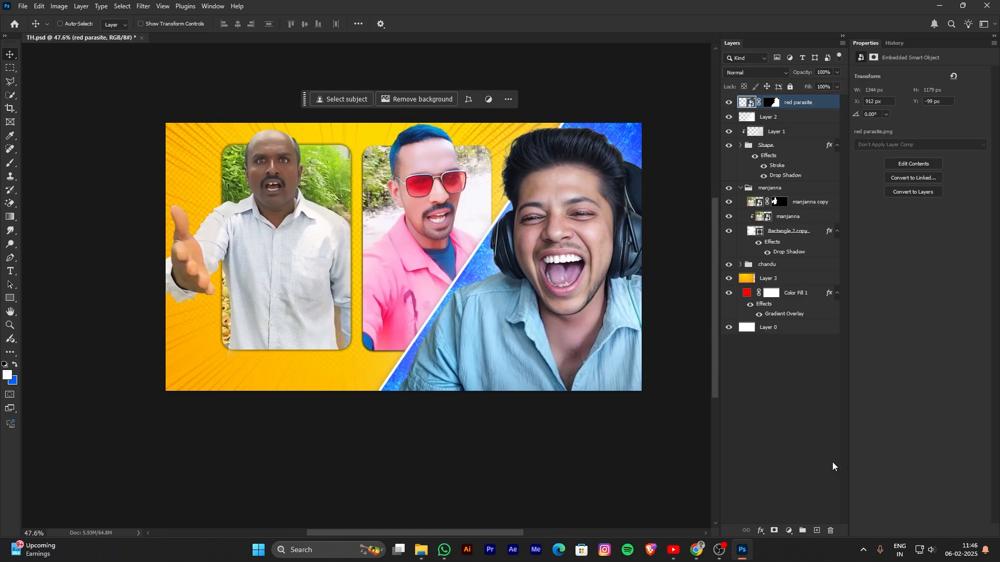
click(816, 531)
scroll(557, 333, down, 1)
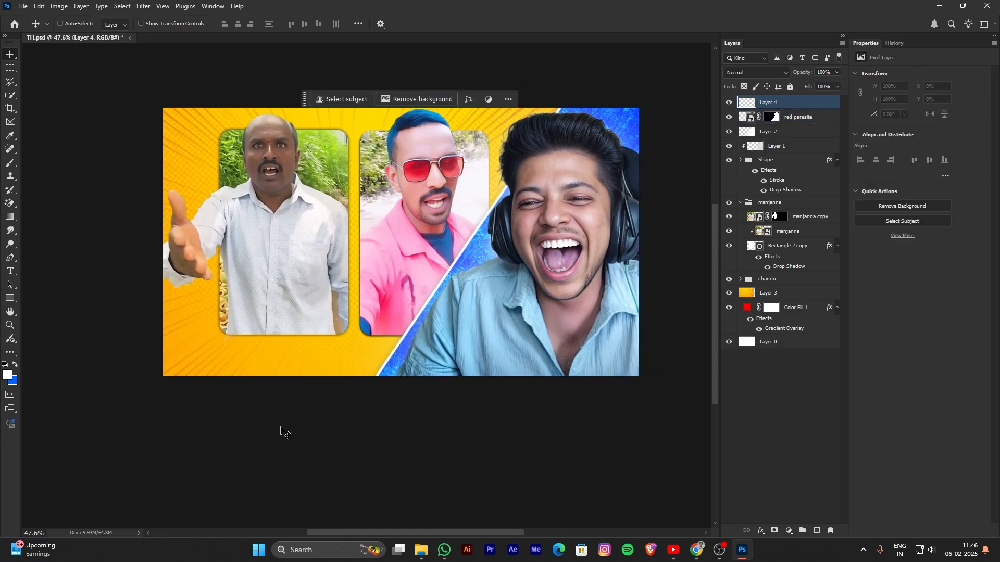
Set up a black Soft Round Pressure Opacity brush at 500 px size and 0% hardness.
key(b)
key(bracketright)
key(bracketright)
right_click(313, 377)
click(344, 349)
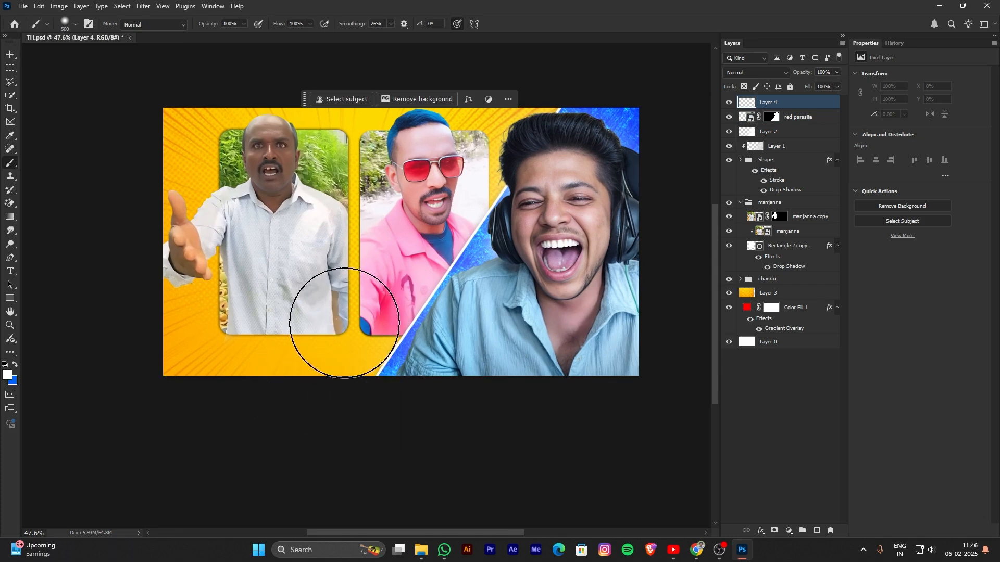
right_click(344, 323)
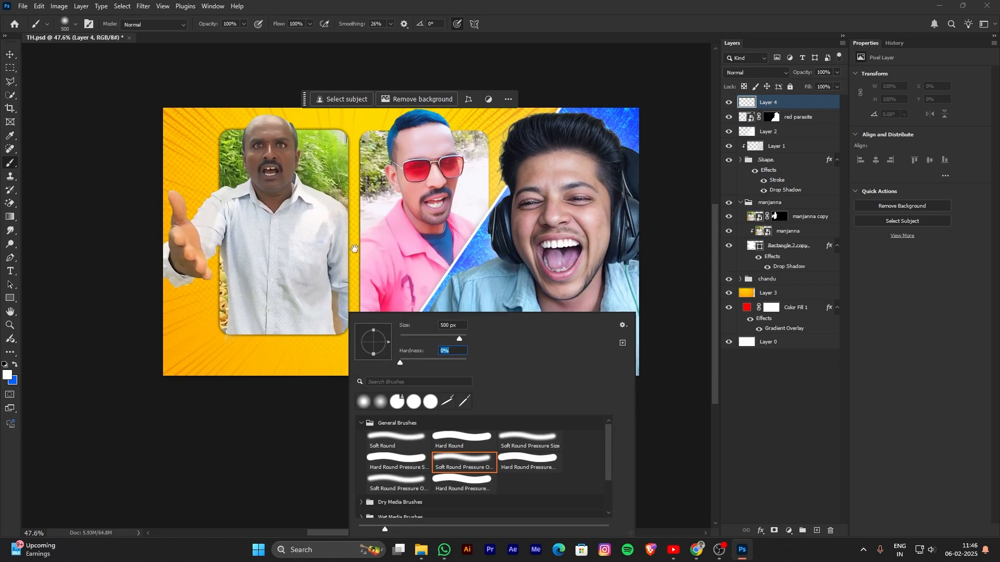
key(Return)
right_click(352, 379)
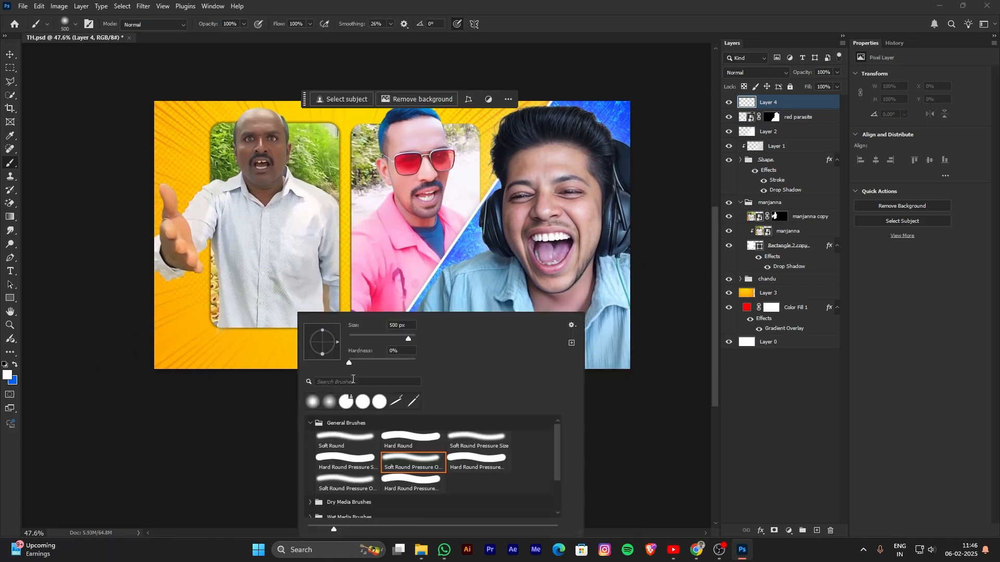
key(Return)
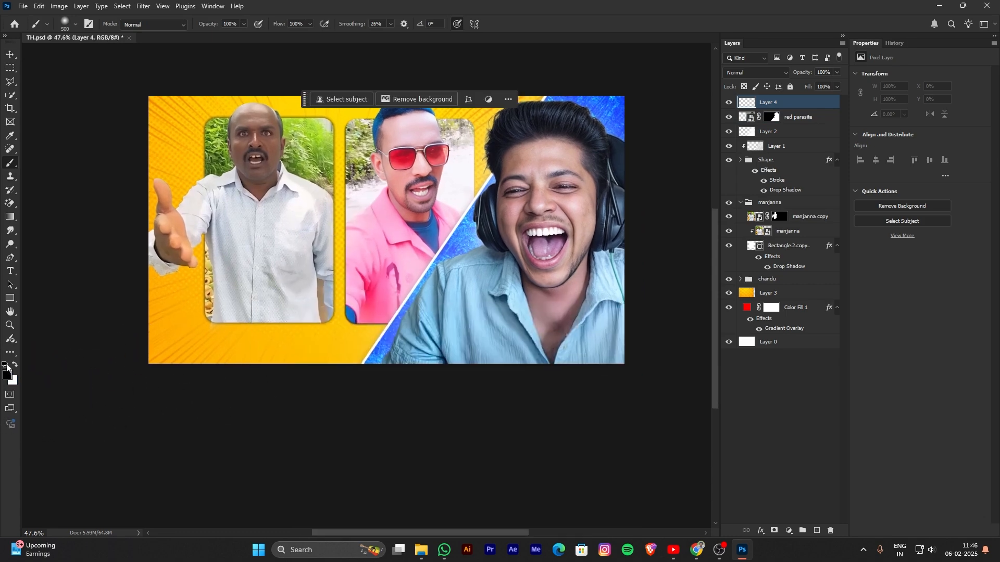
Try a greatly enlarged soft black brush stroke over the thumbnail's lower edge on Layer 4, and undo it.
mouse_move(346, 327)
mouse_down()
mouse_move(418, 307)
mouse_move(384, 267)
mouse_up()
key(bracketright)
key(bracketright)
key(bracketright)
key(bracketright)
key(bracketright)
key(bracketright)
key(bracketright)
key(bracketright)
key(bracketright)
key(bracketright)
key(bracketright)
key(bracketright)
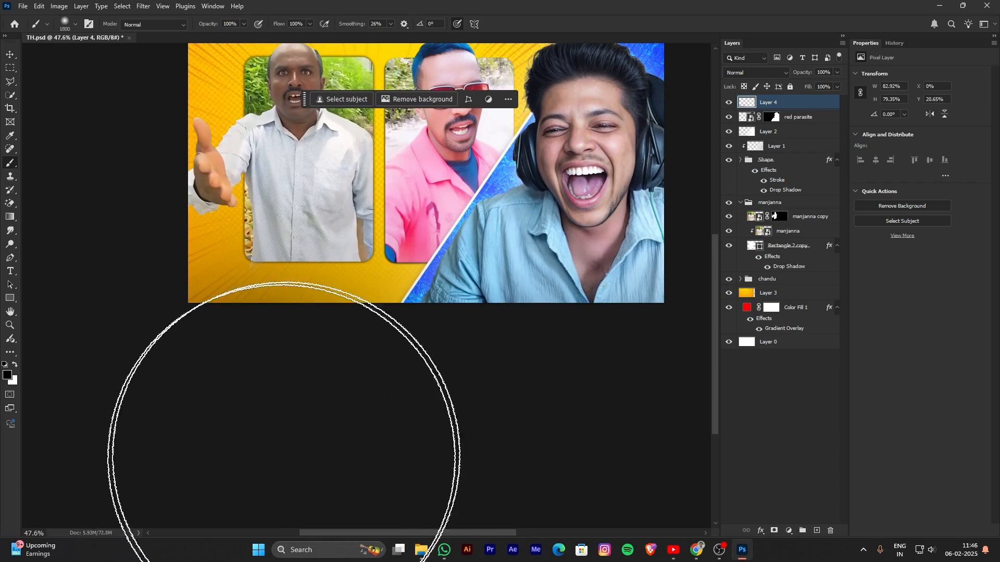
key(ctrl+z)
Test smaller soft black dabs over the first card's lower edge and the laughing man's shirt, and undo both.
key(bracketleft)
key(bracketleft)
key(bracketleft)
key(bracketleft)
key(bracketleft)
key(bracketleft)
key(bracketleft)
key(bracketleft)
key(bracketleft)
key(bracketleft)
key(bracketleft)
key(bracketleft)
key(bracketleft)
key(bracketleft)
click(319, 257)
key(bracketleft)
click(462, 248)
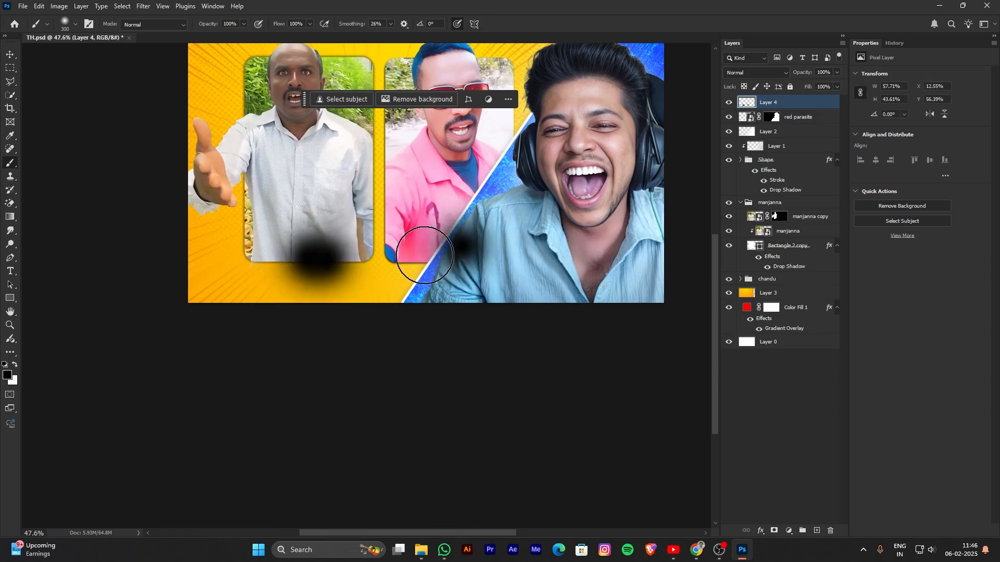
key(ctrl+z)
key(ctrl+z)
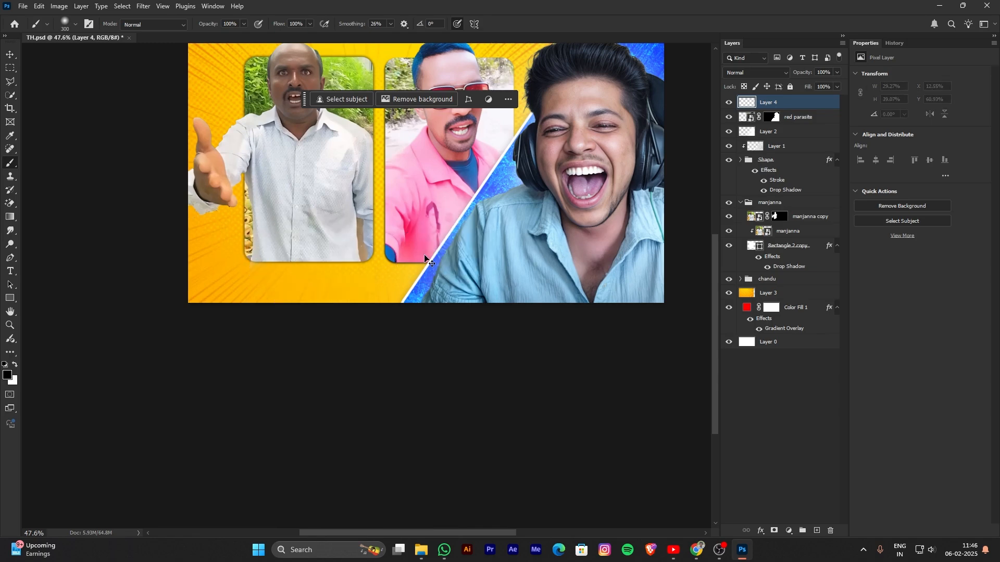
key(ctrl+shift+z)
key(ctrl+shift+z)
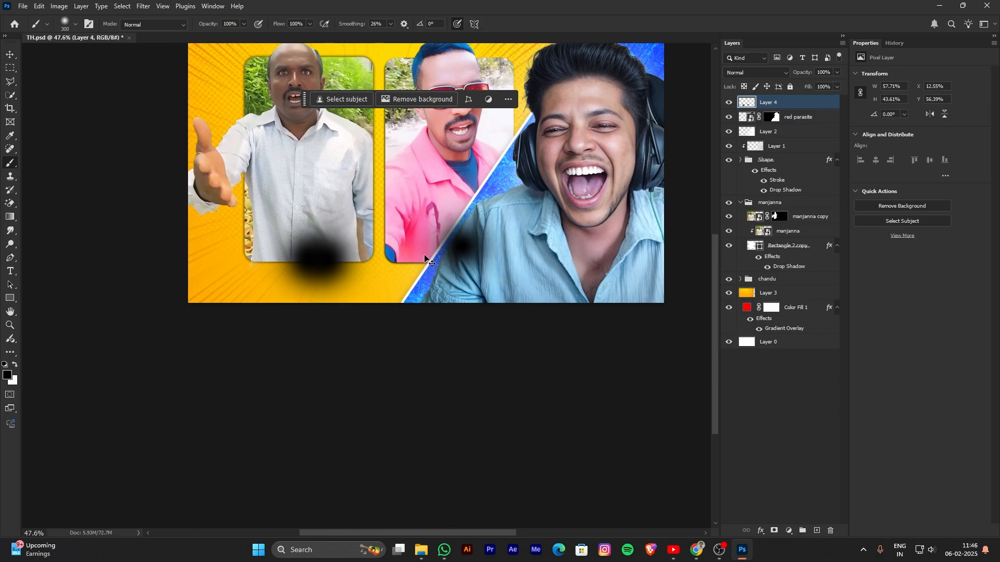
key(ctrl+z)
key(ctrl+z)
Set the soft black brush's size to 800 px for shading the thumbnail's lower edge.
scroll(382, 385, up, 1)
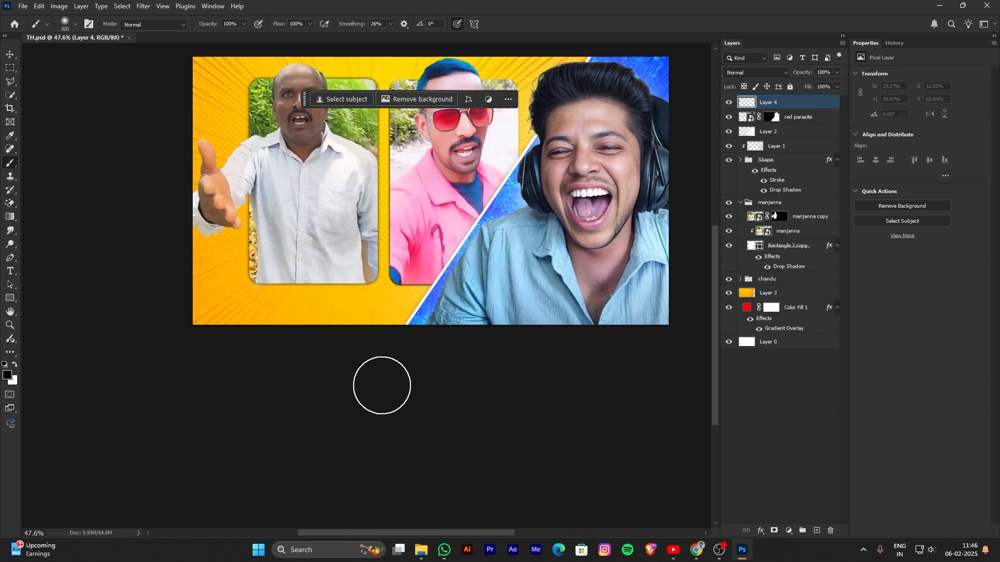
drag(440, 339, 413, 358)
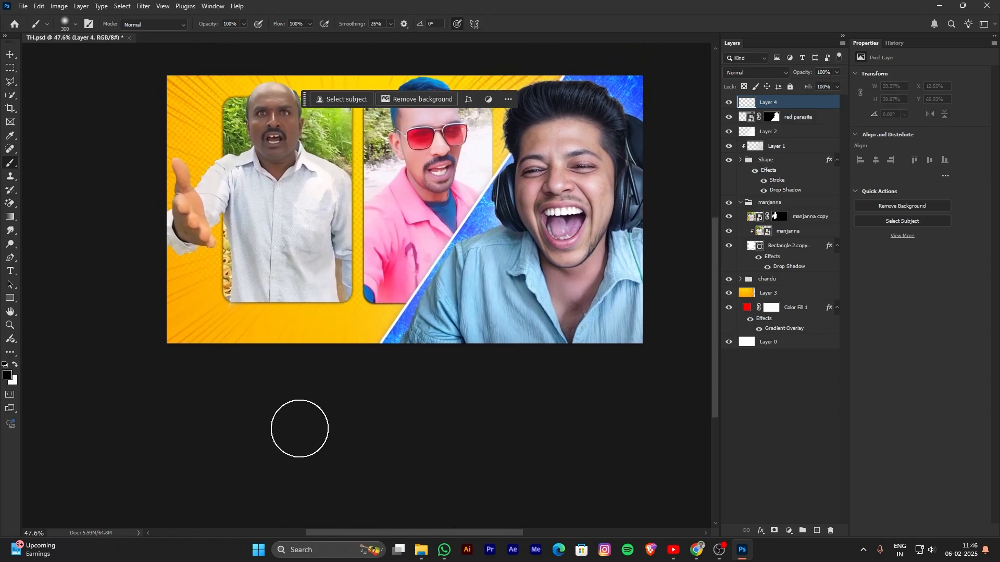
key(bracketright)
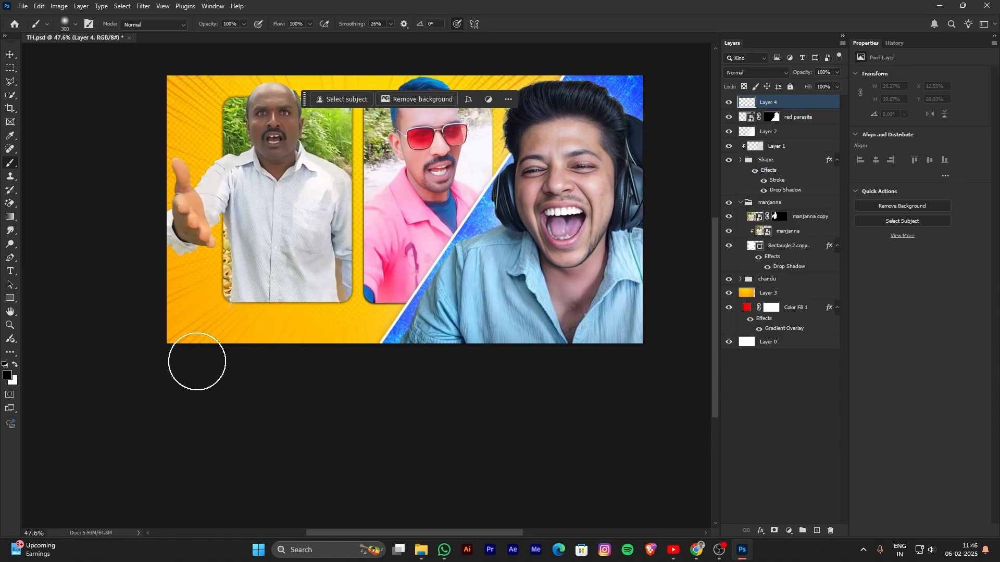
key(bracketright)
key(bracketright)
key(bracketright)
key(bracketright)
Try a soft black stroke beneath the thumbnail's lower-left part, and undo it.
mouse_move(183, 391)
mouse_down()
mouse_move(383, 413)
mouse_move(207, 410)
mouse_move(280, 415)
mouse_move(724, 400)
mouse_move(71, 420)
mouse_up()
key(ctrl+z)
key(ctrl+z)
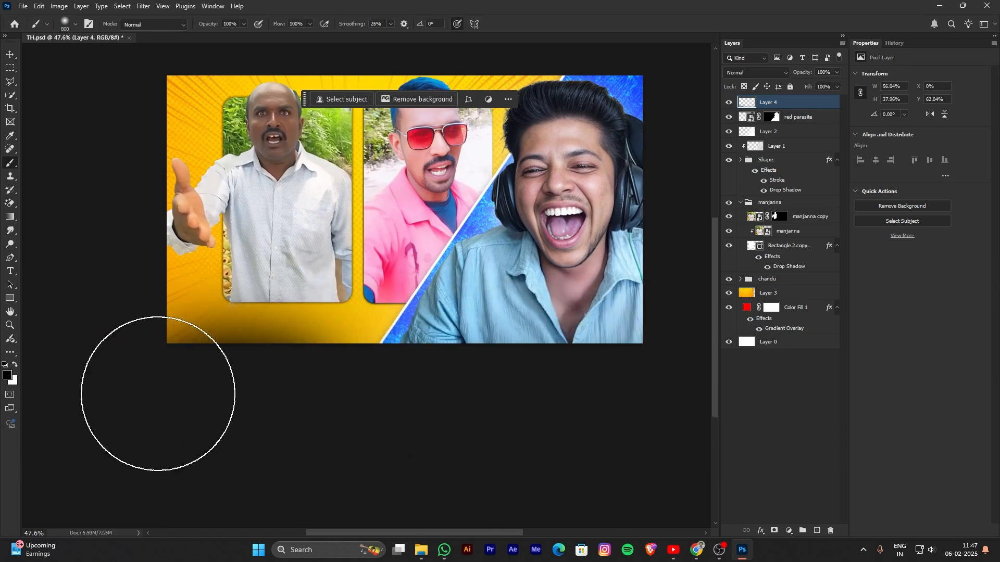
key(ctrl+z)
Paint a soft black fade along the thumbnail's entire lower edge on Layer 4, and return to the Move tool.
mouse_move(167, 380)
mouse_down()
mouse_move(300, 395)
mouse_move(613, 393)
mouse_move(636, 380)
mouse_up()
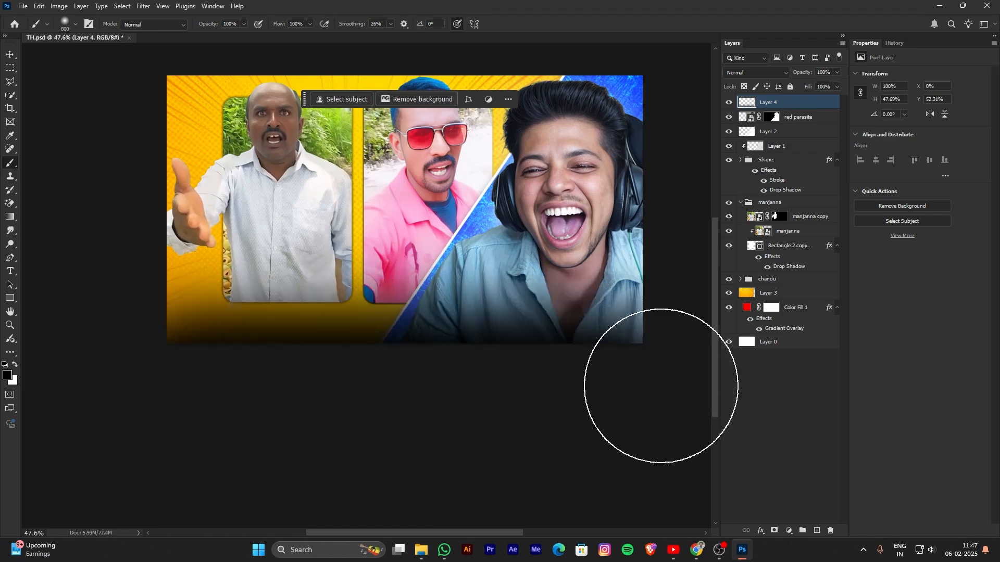
drag(515, 365, 523, 371)
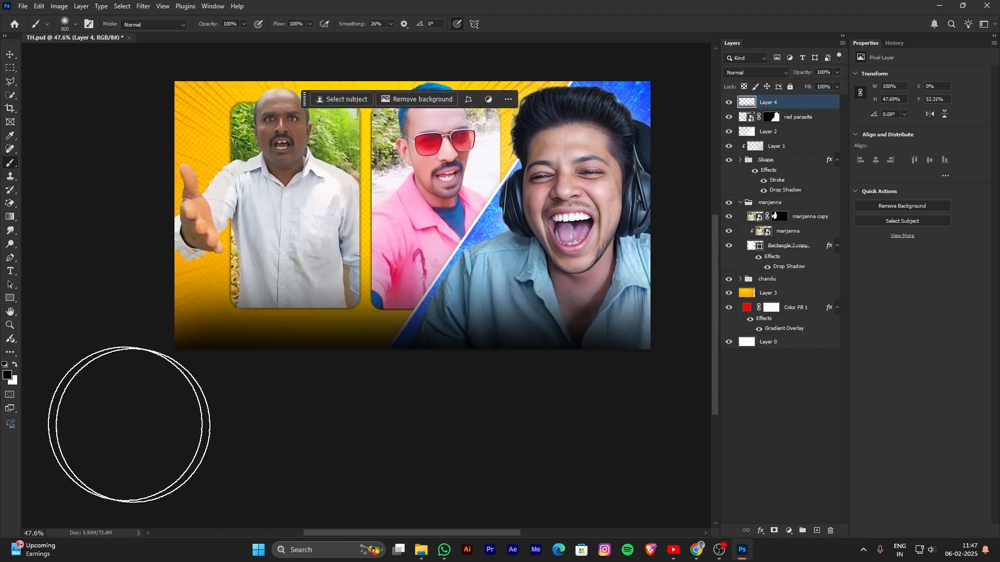
drag(569, 418, 552, 420)
drag(180, 432, 348, 439)
drag(509, 409, 411, 410)
mouse_move(495, 417)
mouse_down()
mouse_move(294, 421)
mouse_move(480, 427)
mouse_move(384, 422)
mouse_up()
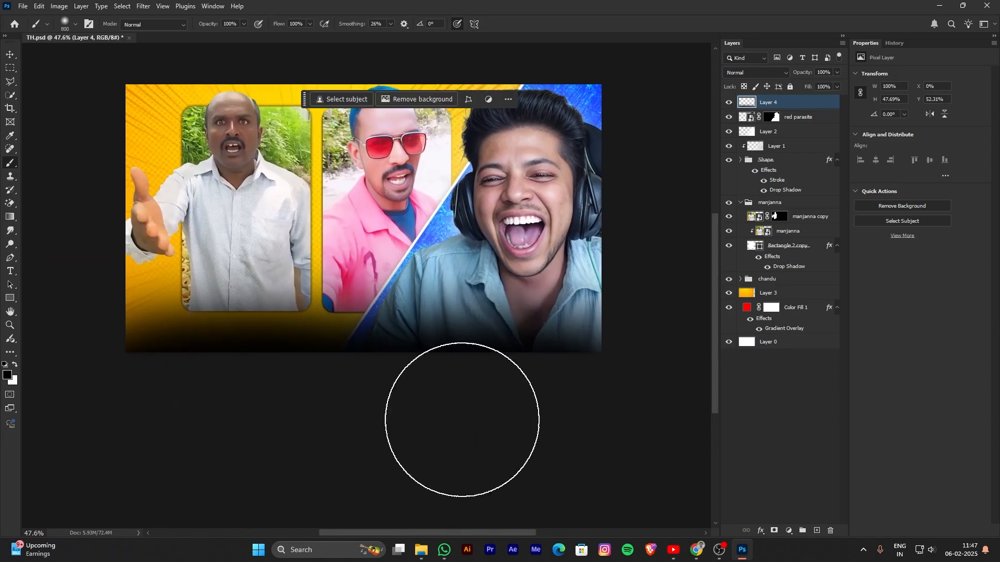
drag(643, 420, 712, 412)
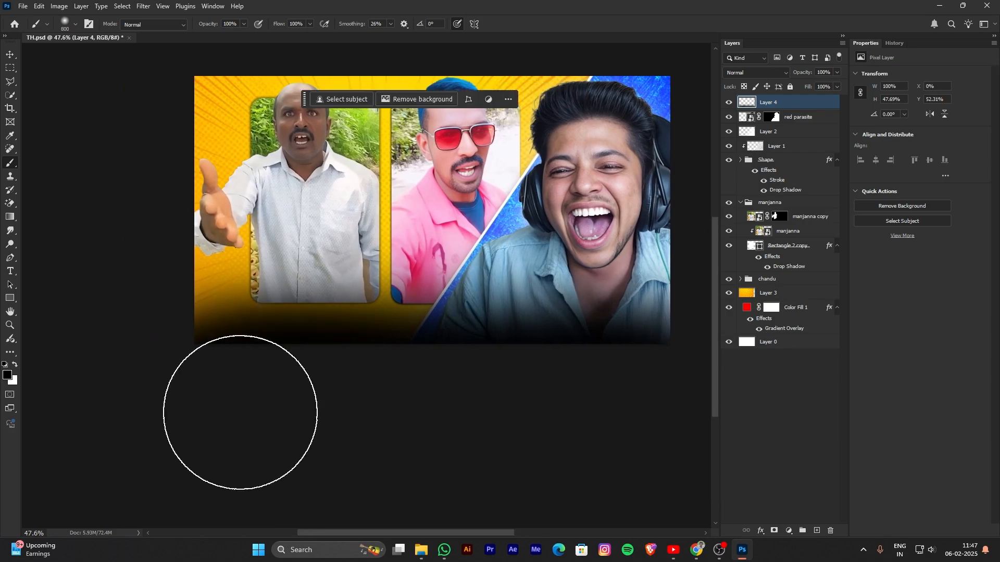
drag(379, 407, 335, 413)
key(v)
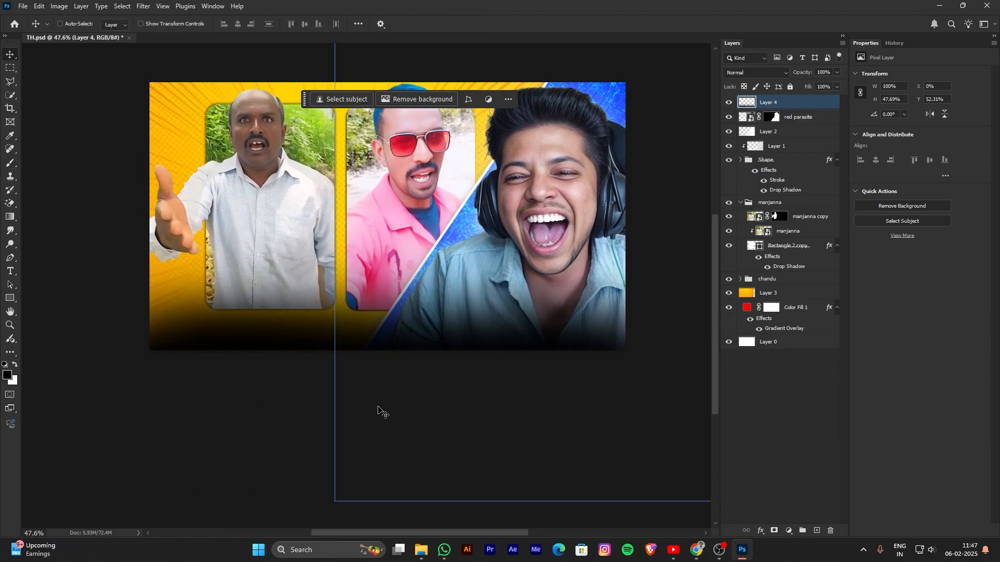
drag(402, 393, 390, 424)
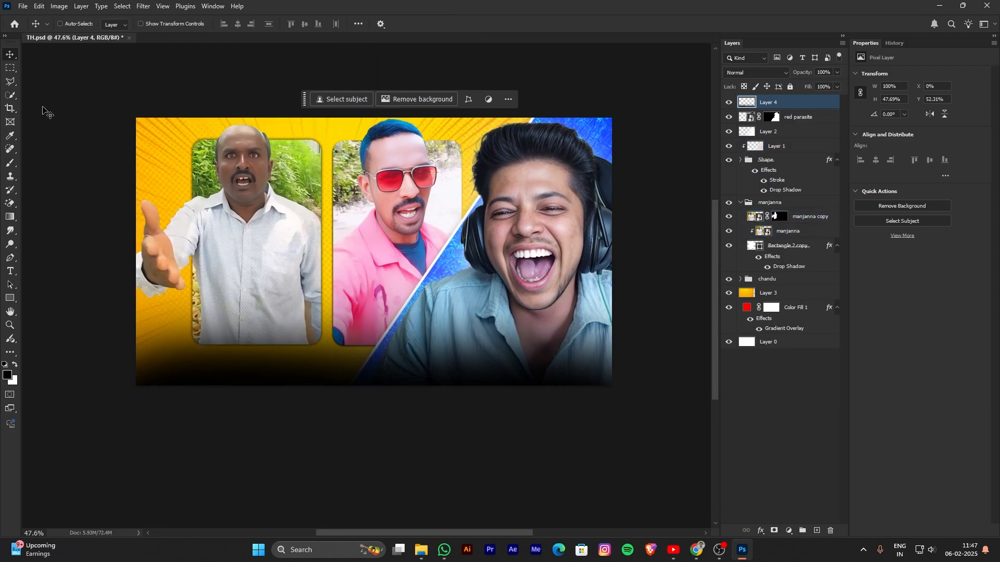
Move the contextual task bar away from the artwork to the upper edge of the workspace.
drag(305, 99, 534, 48)
drag(529, 114, 540, 105)
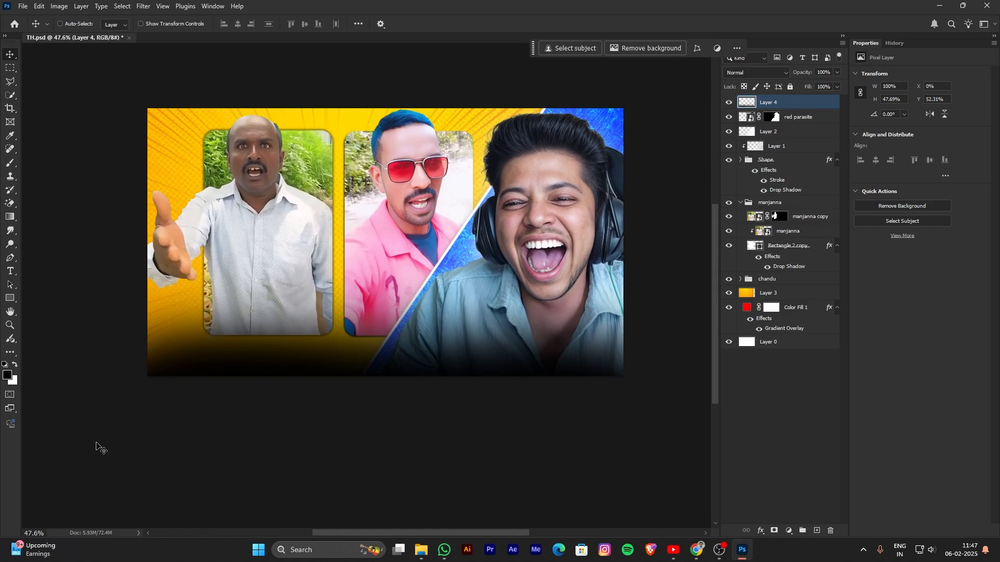
key(b)
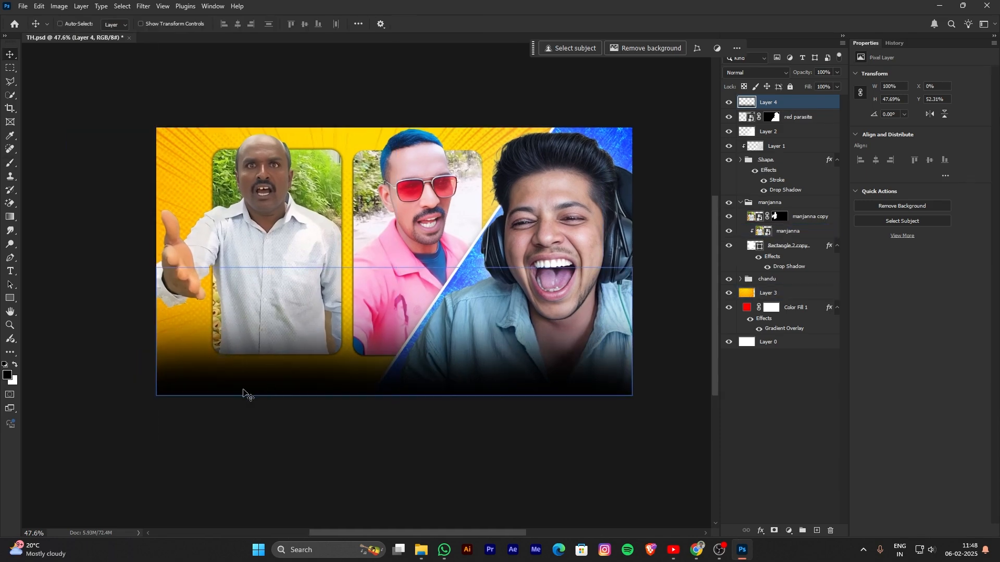
drag(309, 435, 304, 432)
scroll(307, 435, up, 2)
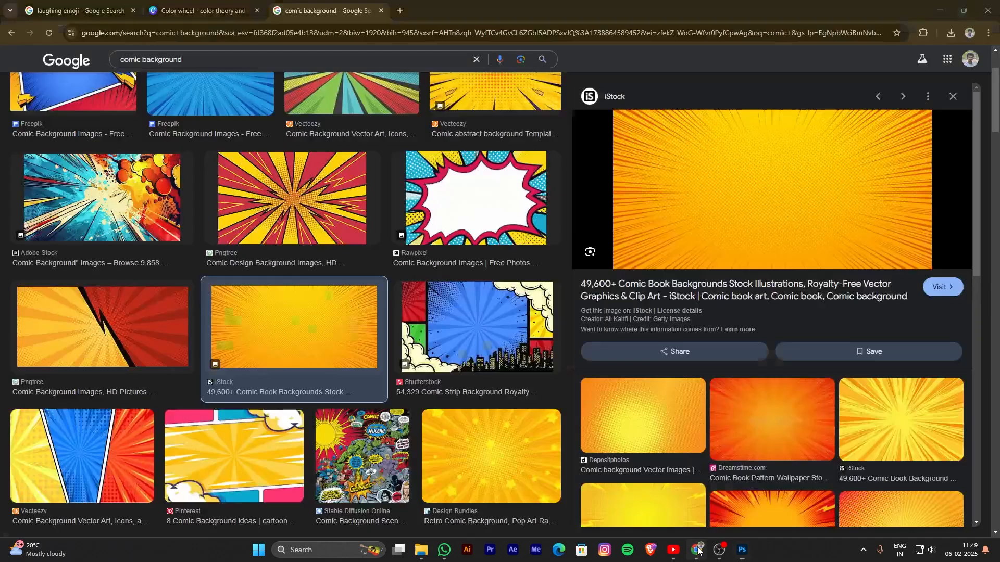
Switch to Chrome, search Google for "esaytype in kannada" in a new tab, and open the Easy Kannada Typing site.
click(697, 550)
click(400, 11)
click(413, 215)
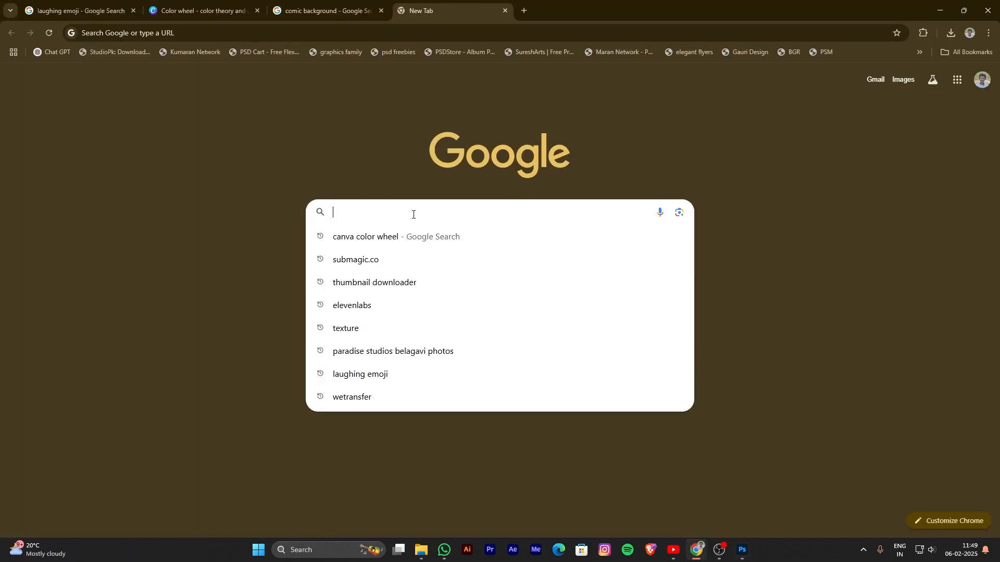
text(e)
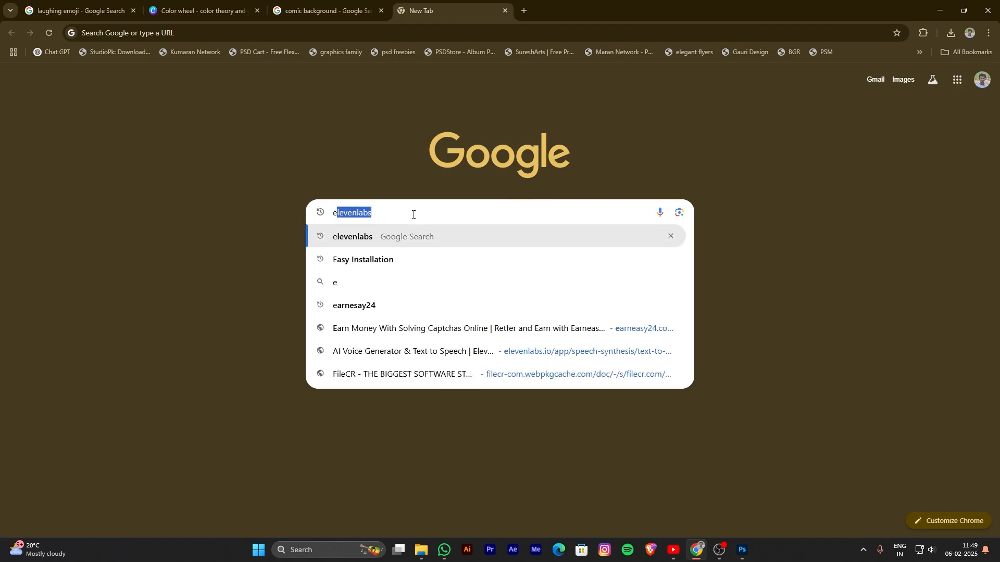
text(saytyp)
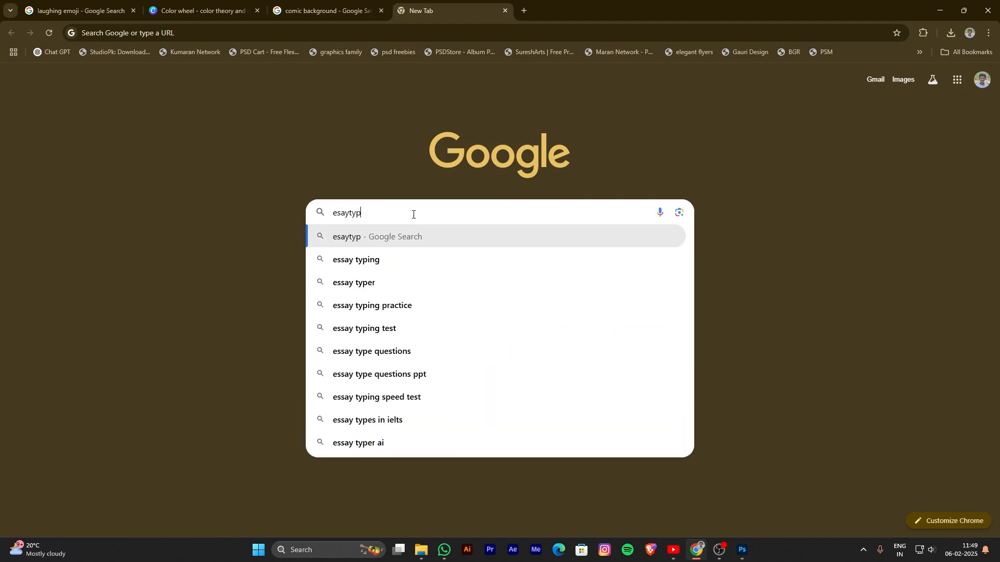
text(e i)
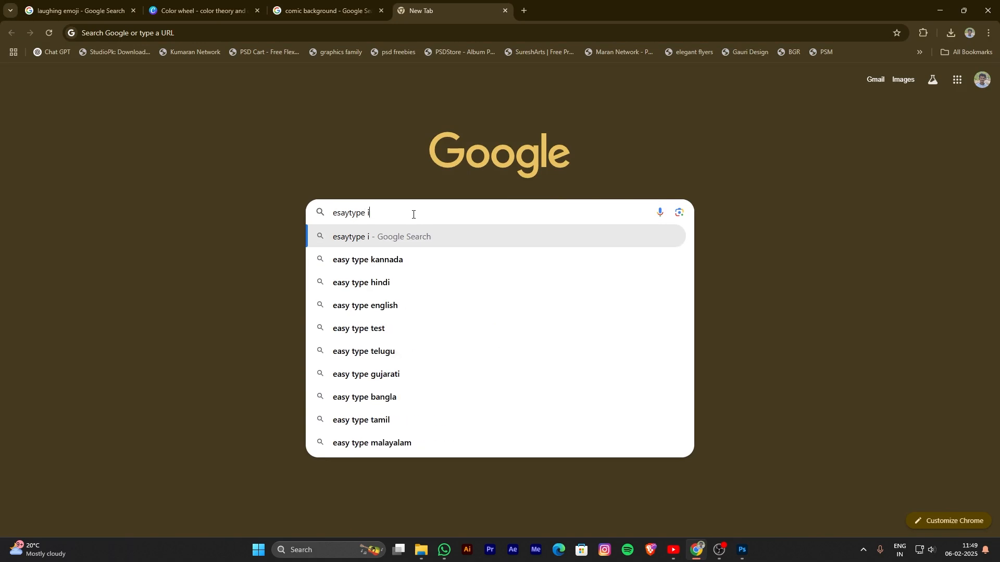
text(n kannada)
key(Return)
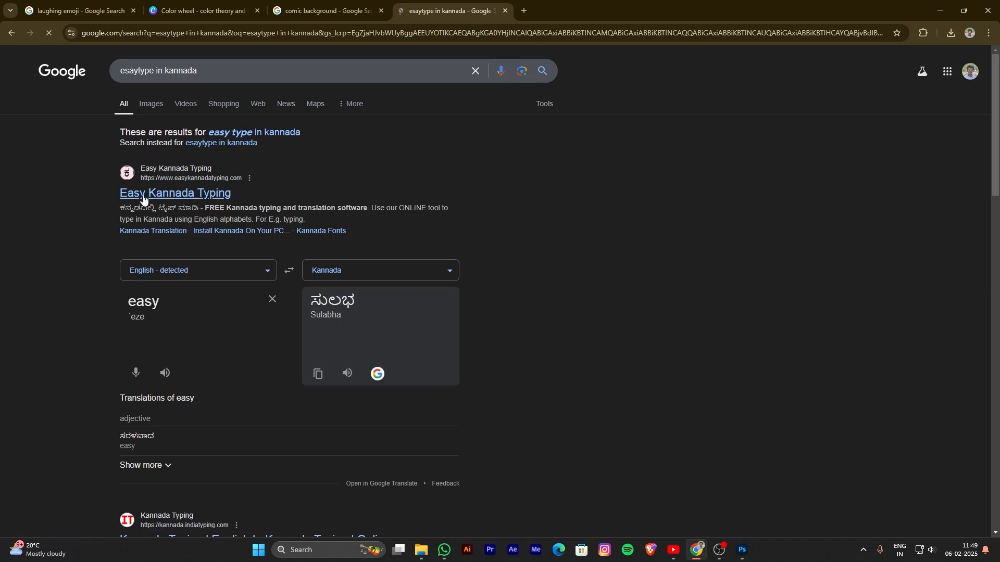
click(143, 197)
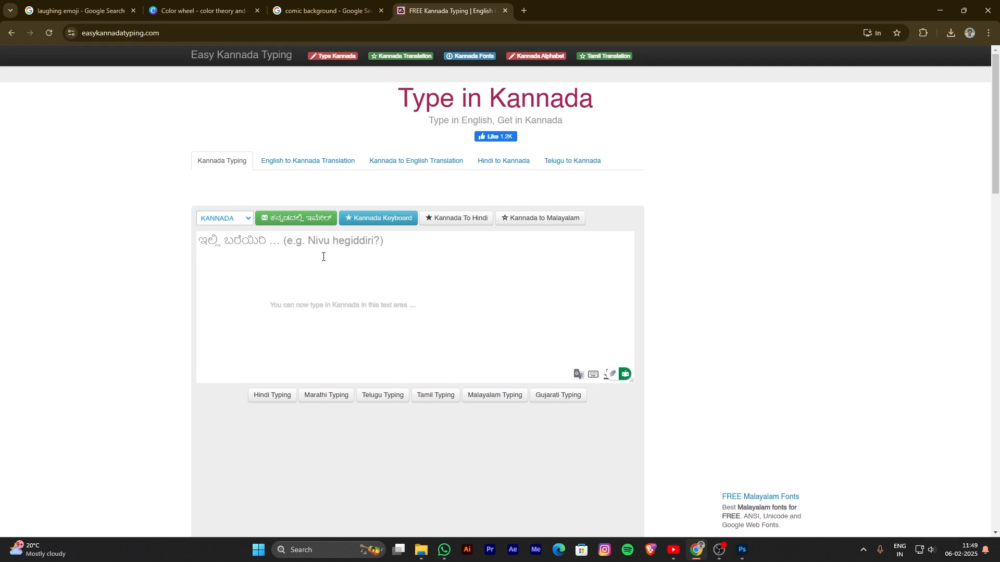
Write the Kannada word "ಮಸ್ತ್" in the Kannada typing area, select it, and switch back to Photoshop.
text(ma)
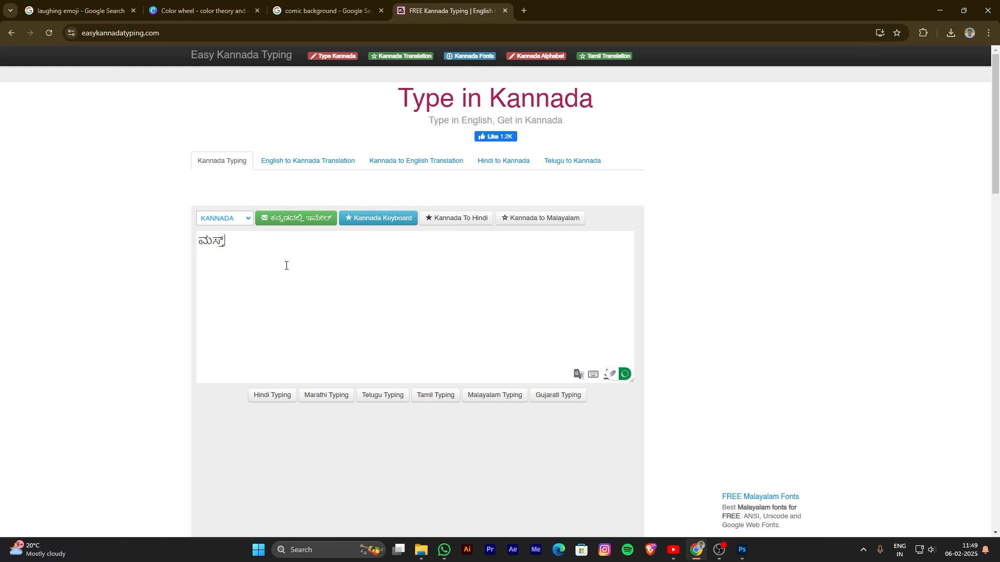
key(ctrl+a)
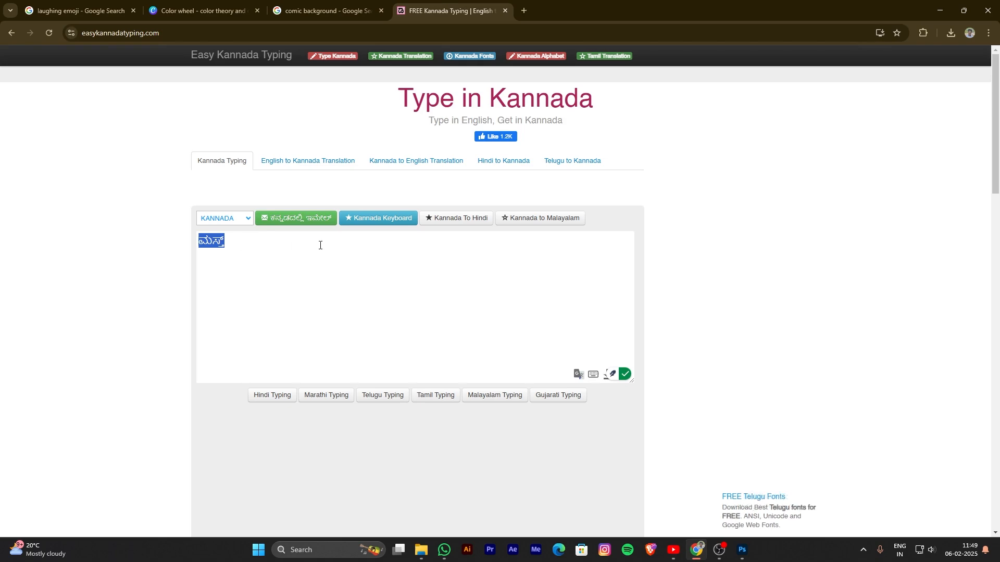
click(742, 550)
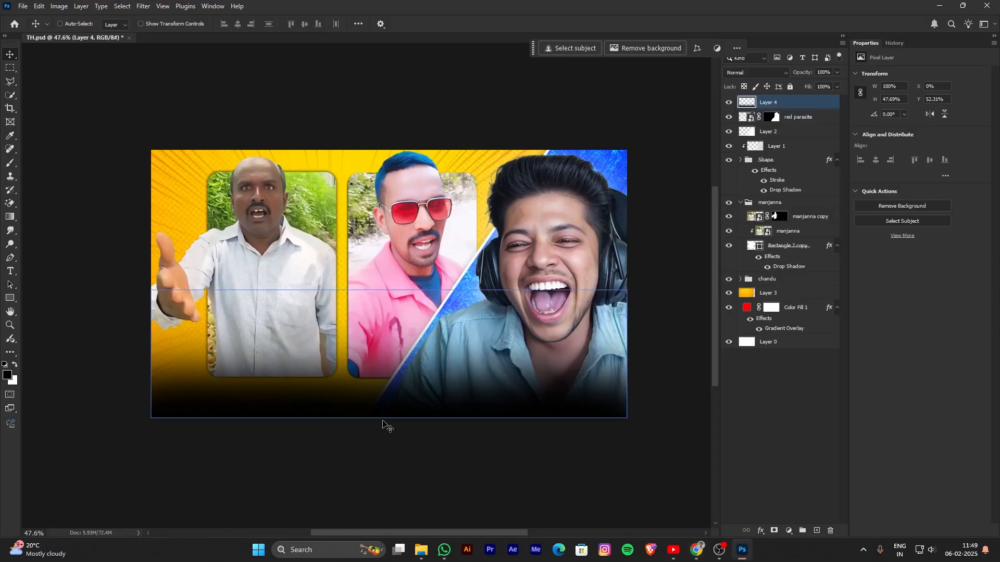
scroll(376, 437, up, 4)
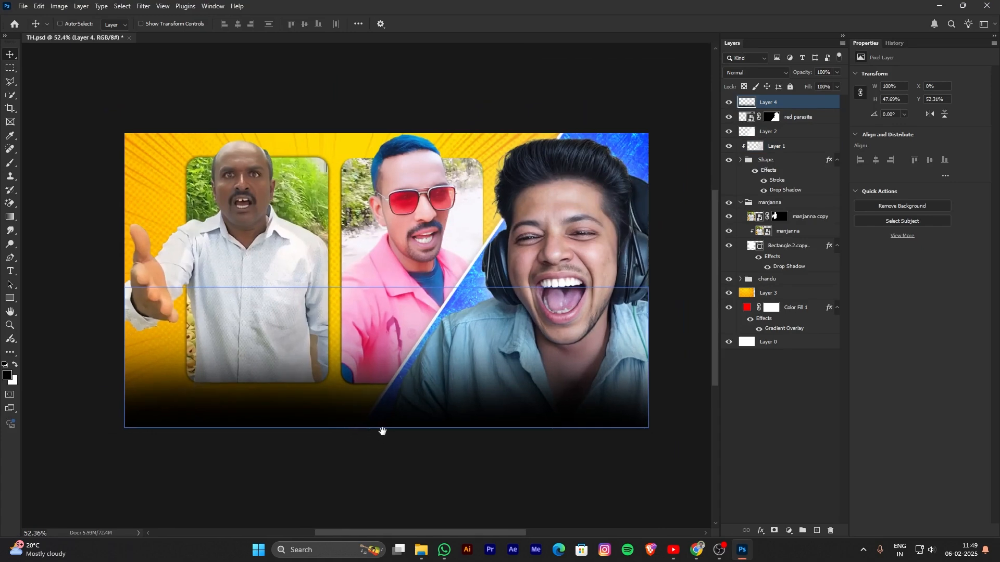
scroll(363, 443, down, 3)
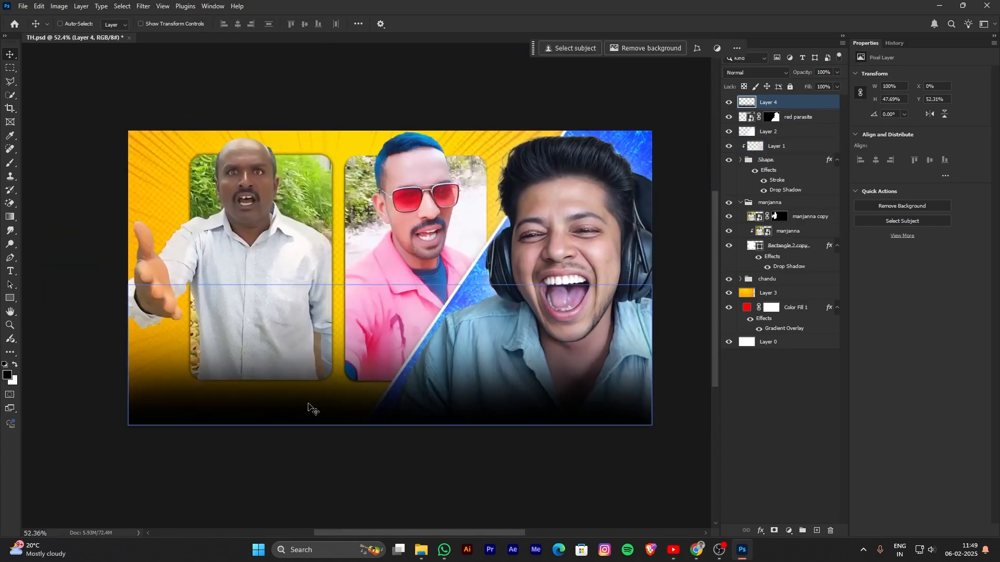
Add the Kannada text "ಮಸ್ತ್ ಲೇ ಪಾ" as a new type layer over the black fade below the first photo card.
key(t)
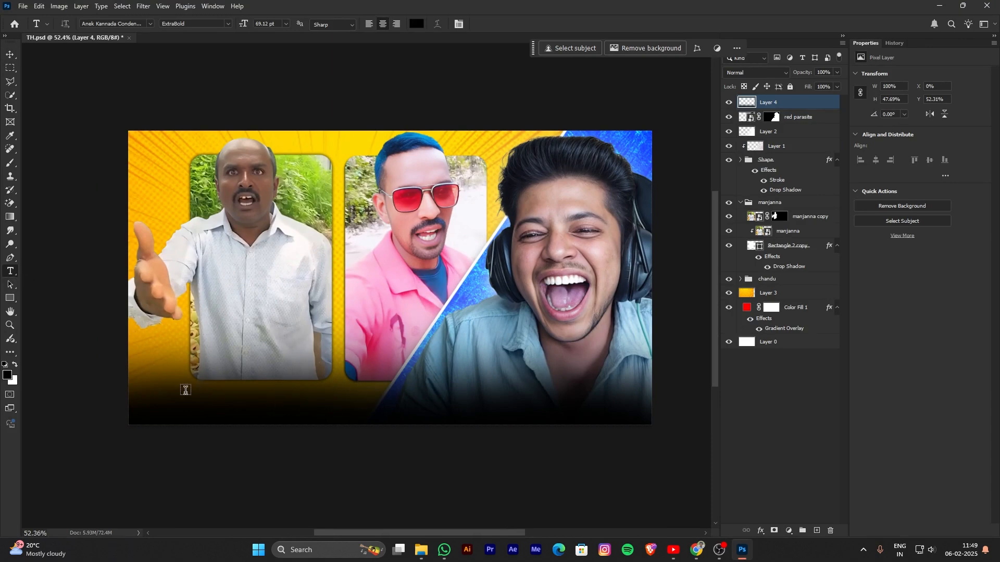
click(233, 394)
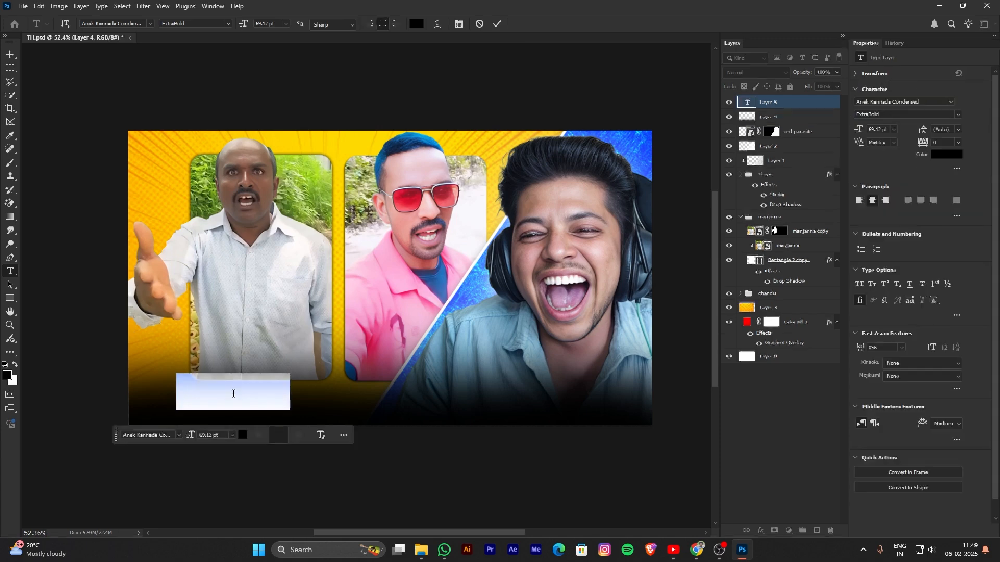
text(ಮಸ್ತ್ ಲೀ ಪಾ)
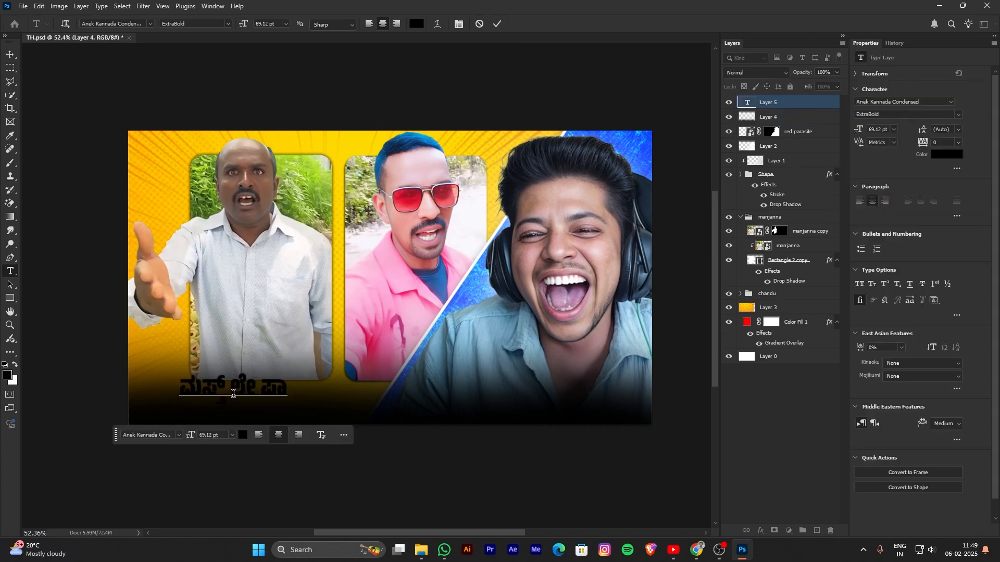
click(503, 132)
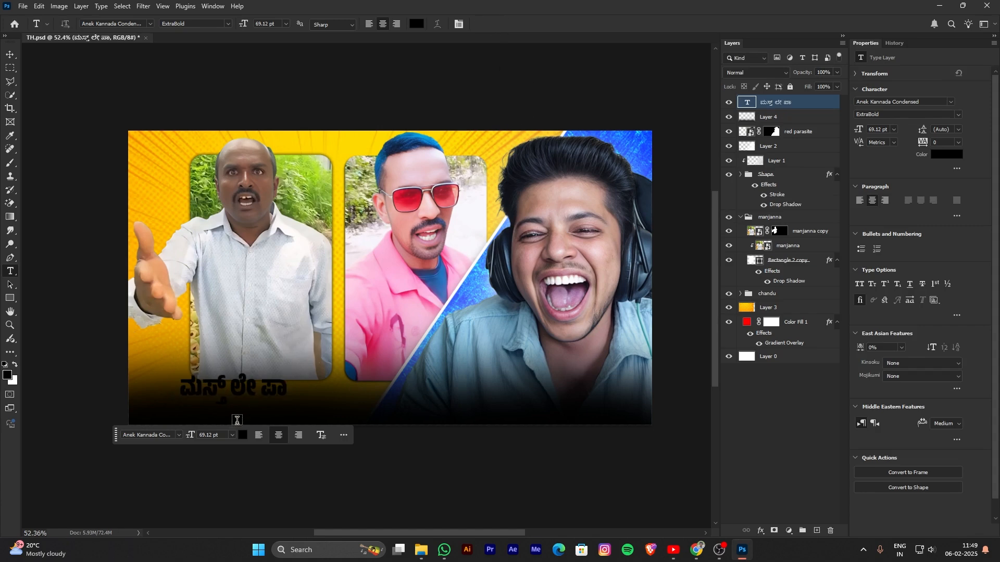
Move the contextual task bar away from the Kannada text, browse the fonts, and set the text's font to Anek Kannada.
click(179, 436)
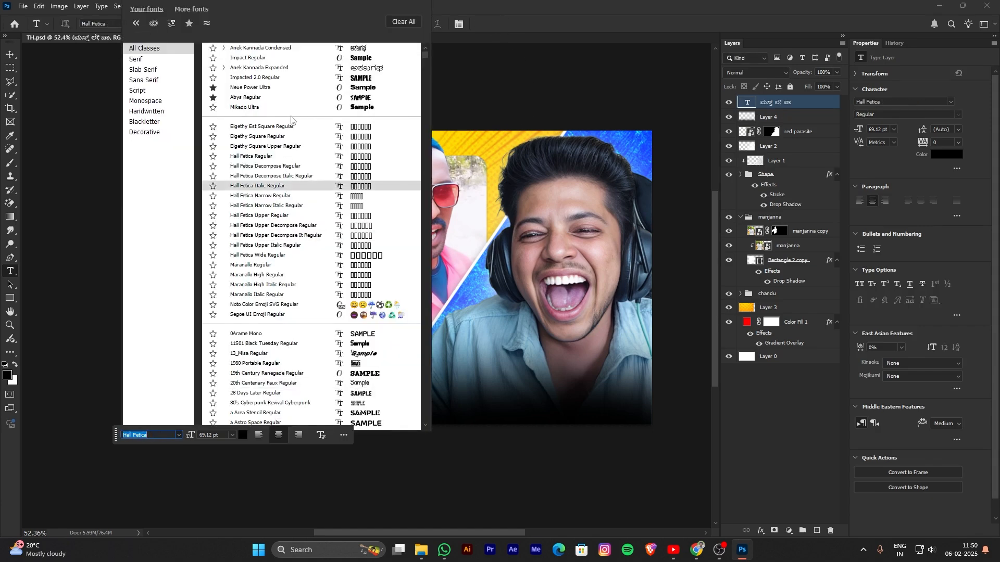
click(310, 87)
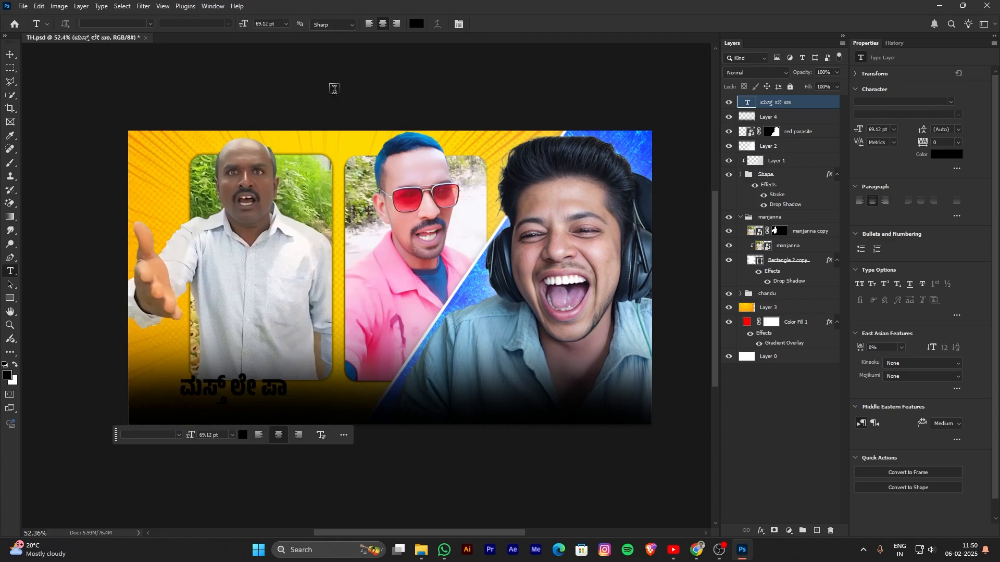
drag(115, 442, 514, 144)
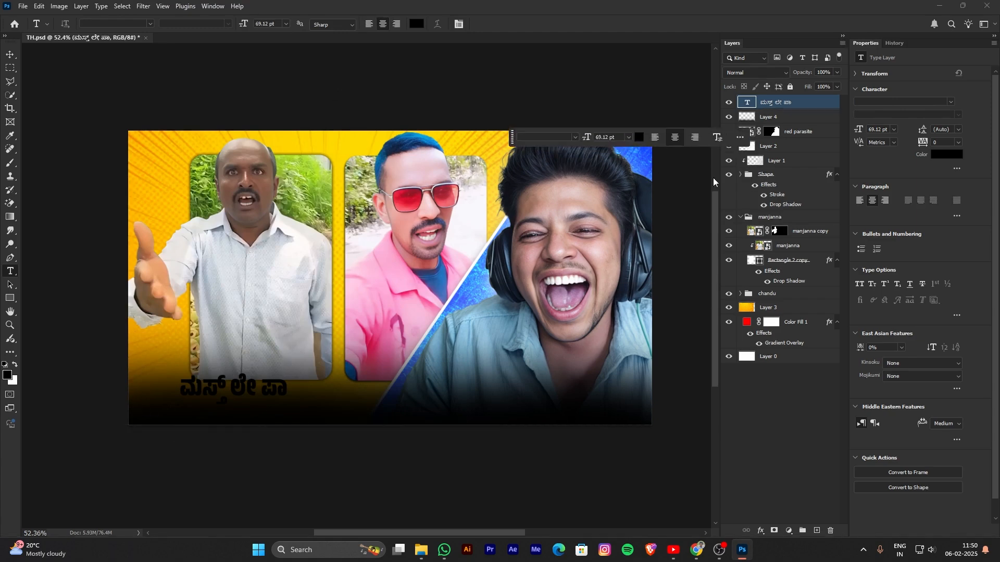
click(576, 138)
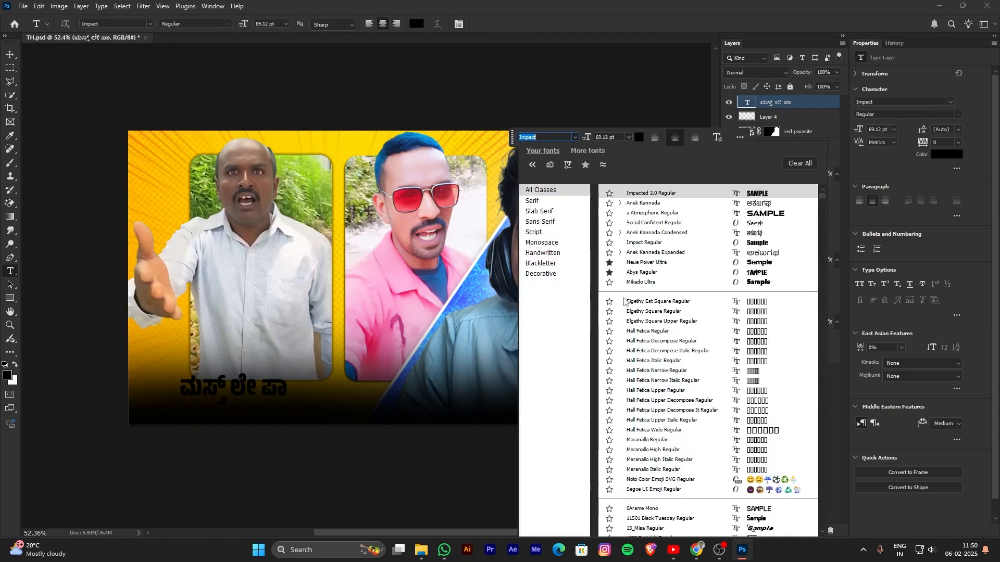
scroll(655, 418, down, 5)
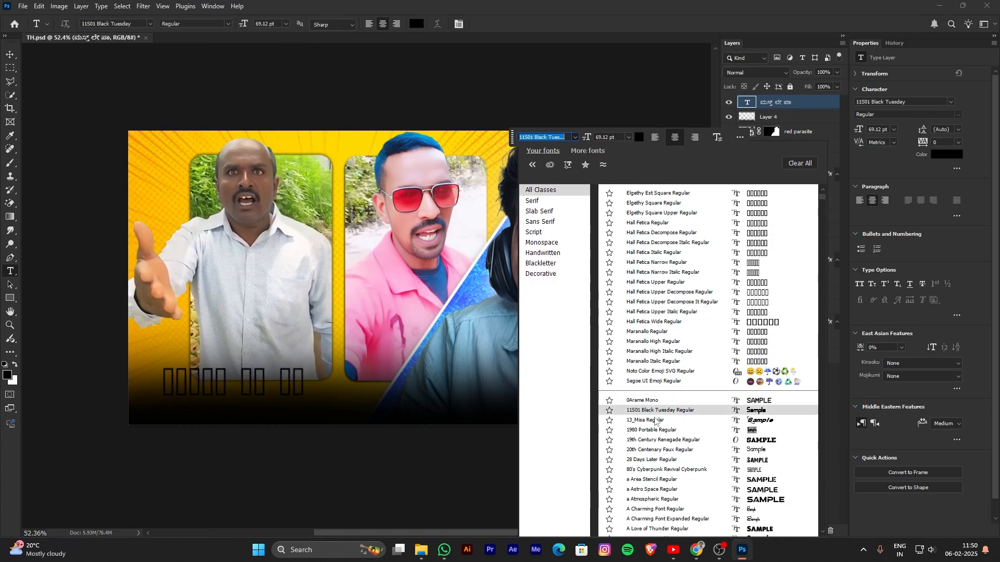
scroll(652, 414, down, 2)
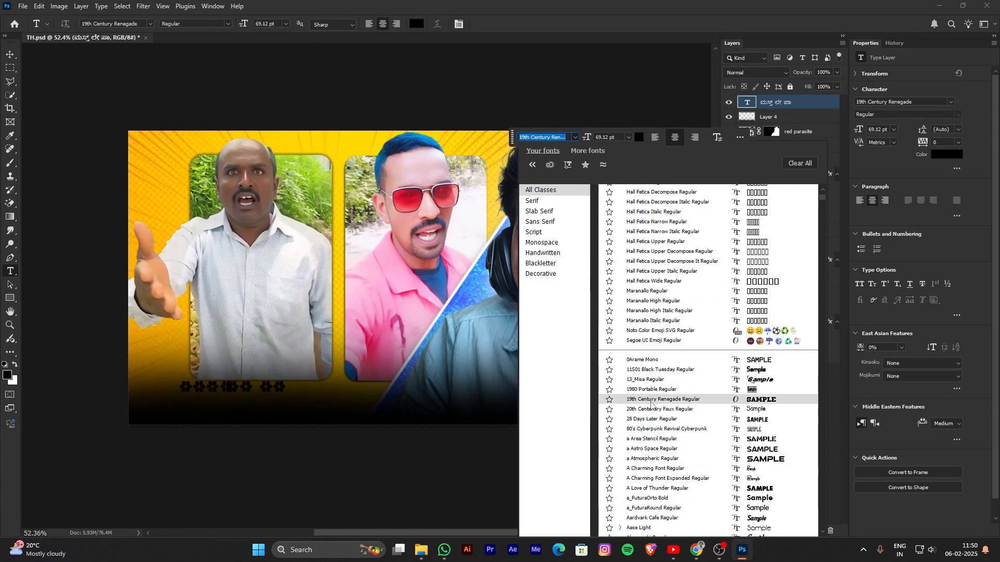
scroll(654, 405, up, 5)
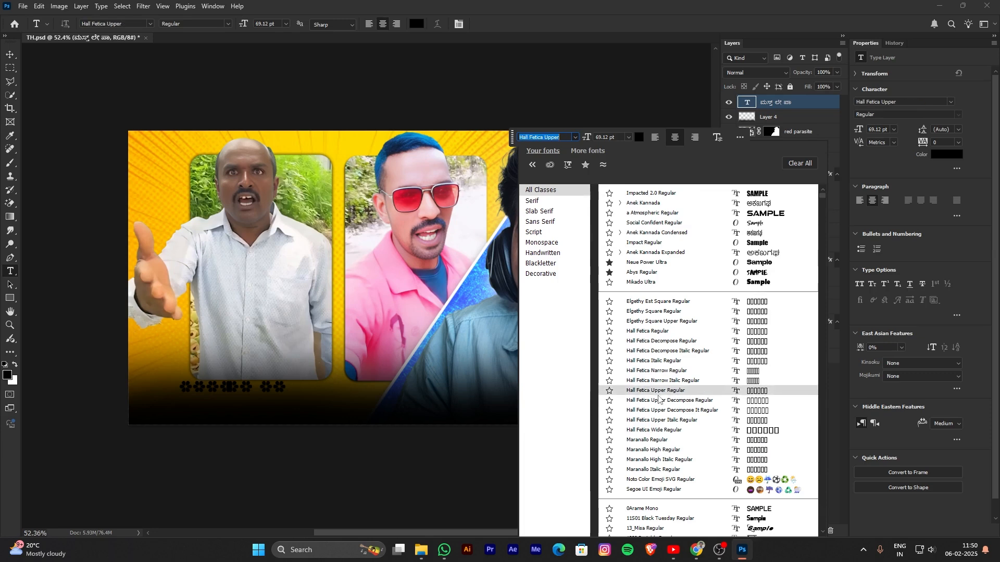
click(648, 204)
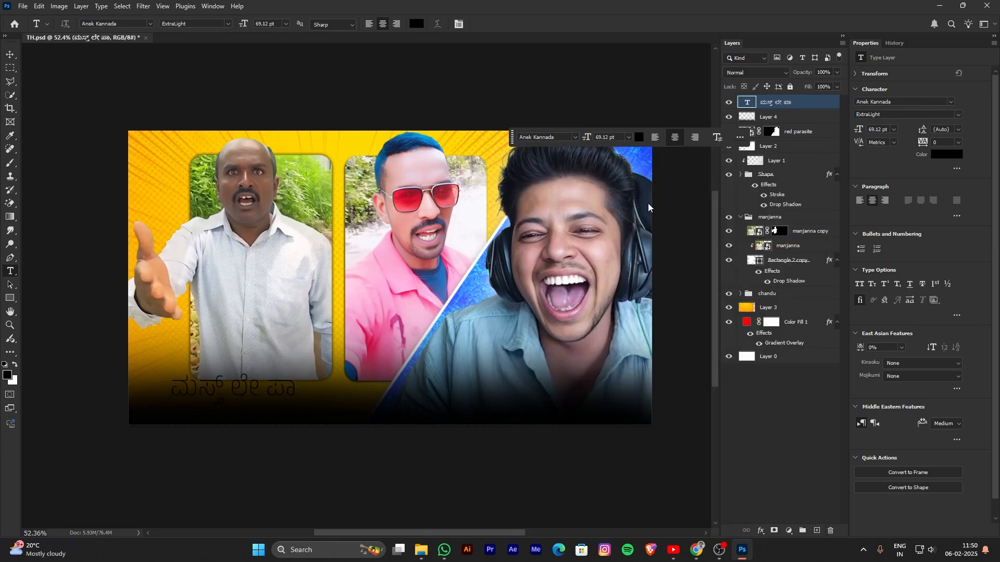
Scale the Kannada text up to about 147.5 pt and place it across the lower part of both photo cards.
drag(525, 288, 522, 284)
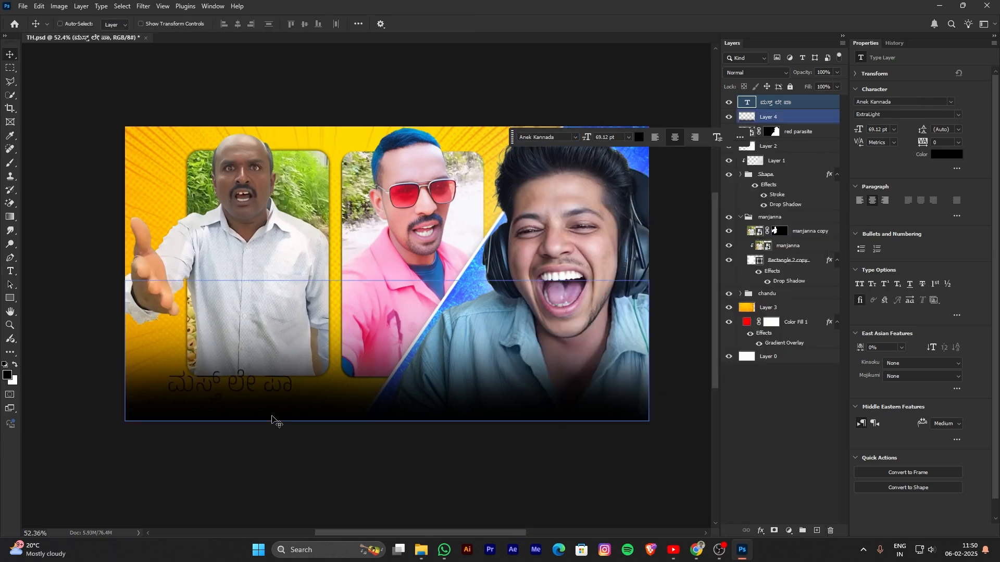
key(ctrl+t)
drag(295, 368, 437, 327)
drag(379, 390, 356, 399)
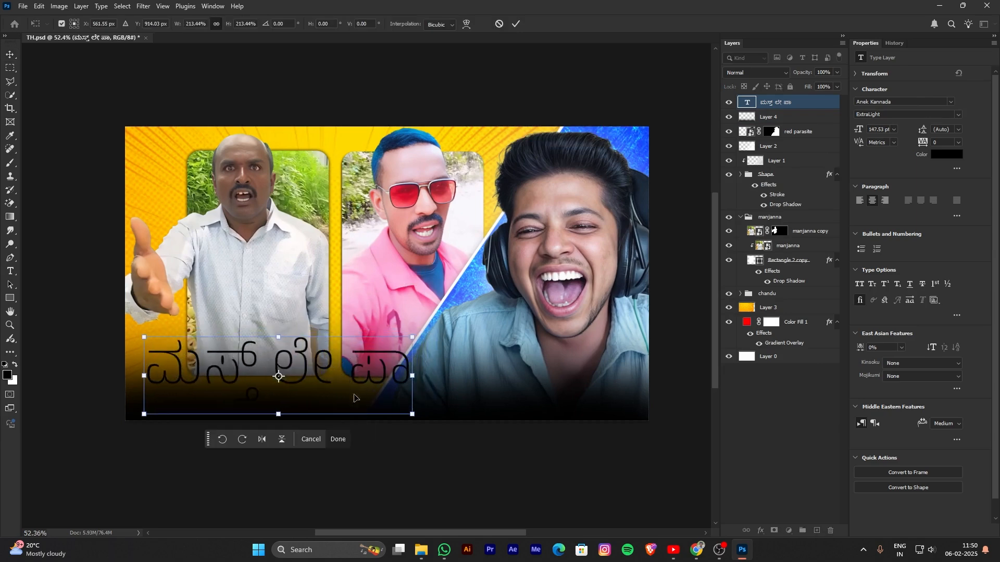
click(338, 441)
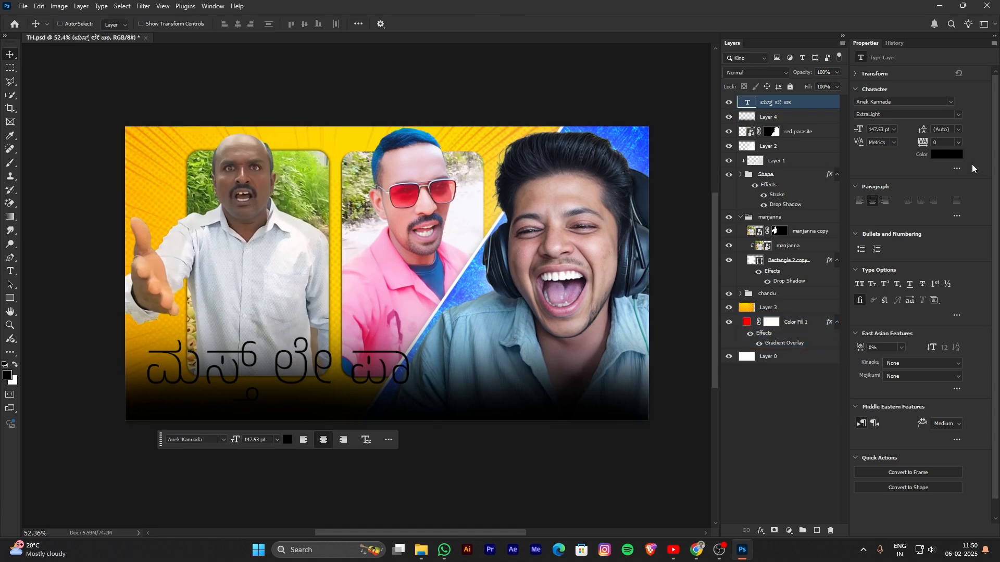
Set the Kannada title text's color to white (ffffff).
click(946, 155)
text(ffffff)
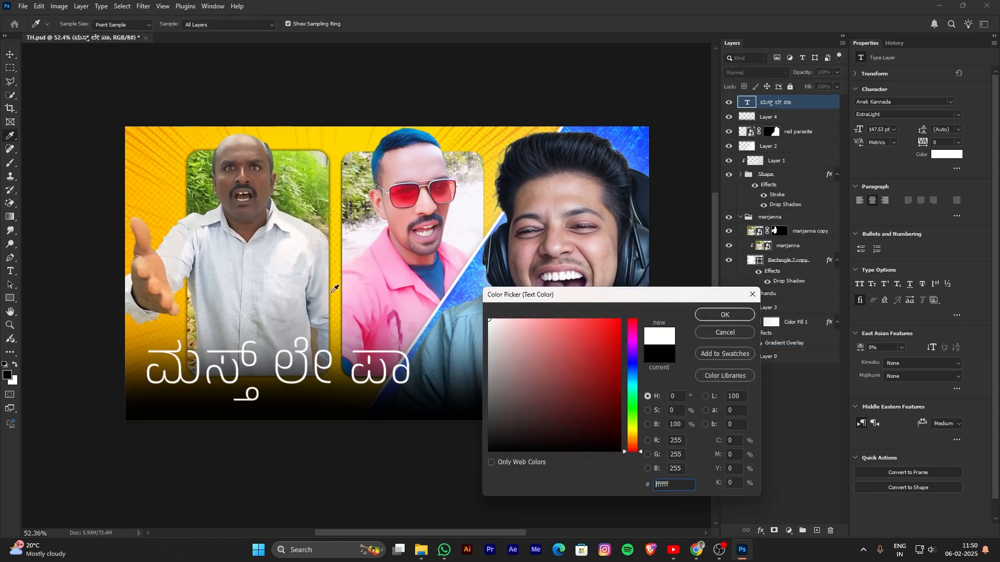
click(714, 316)
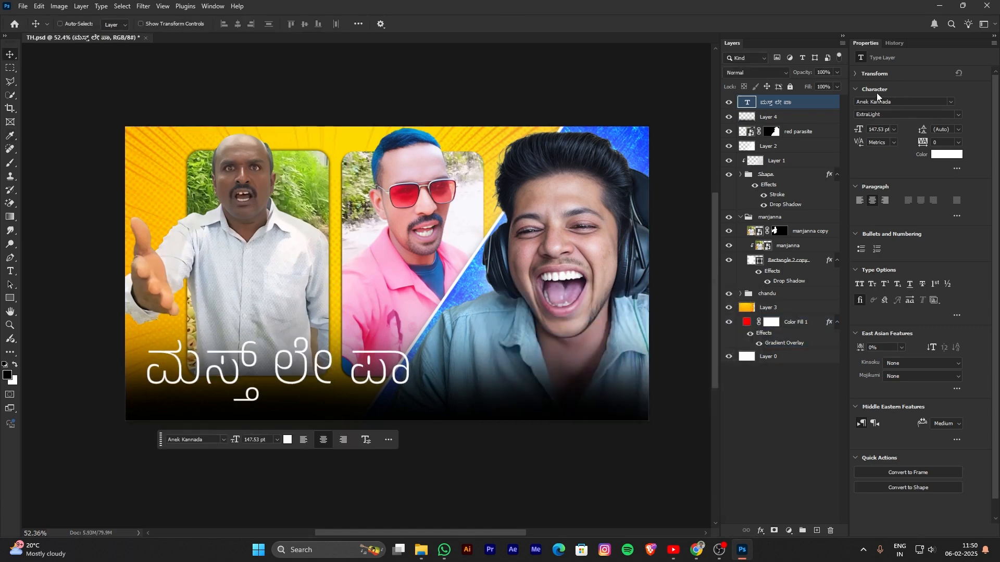
Show the Character panel and set the Kannada title's font weight to ExtraBold.
click(213, 6)
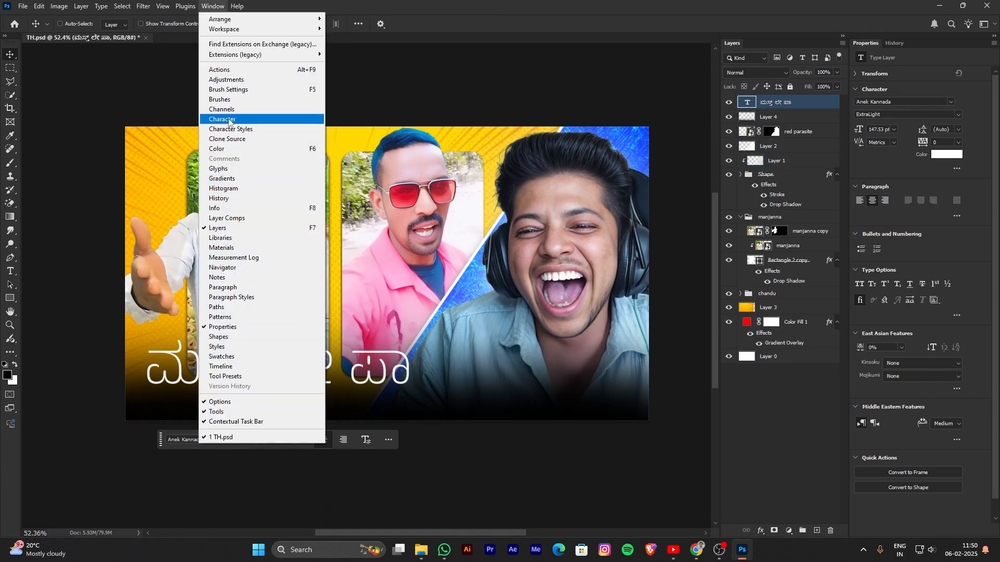
click(250, 119)
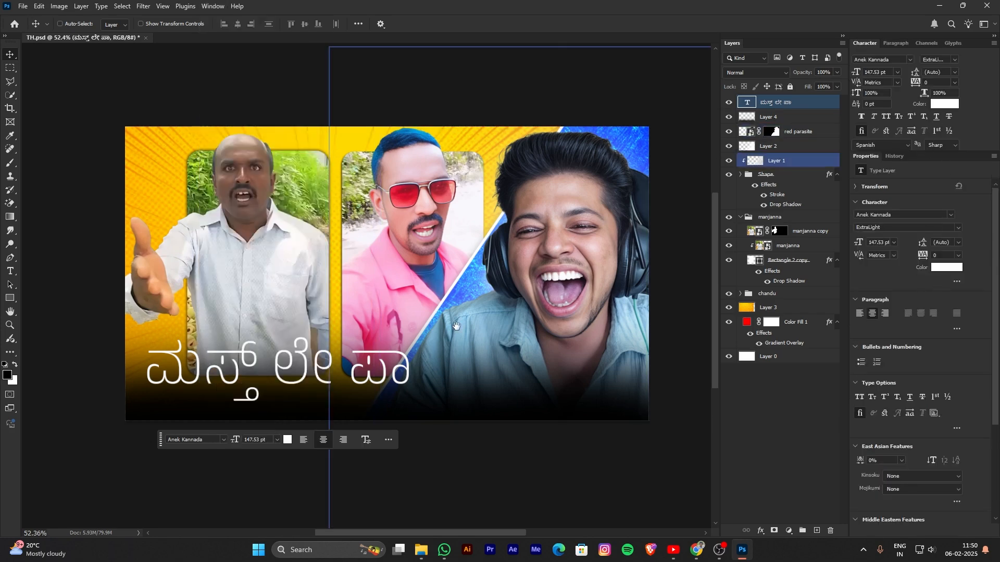
scroll(416, 396, down, 1)
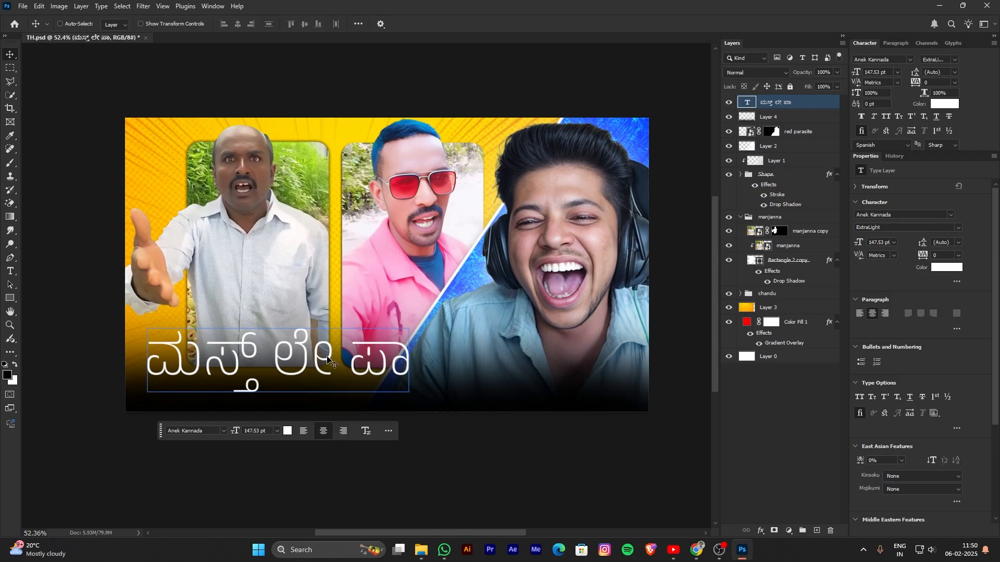
click(957, 229)
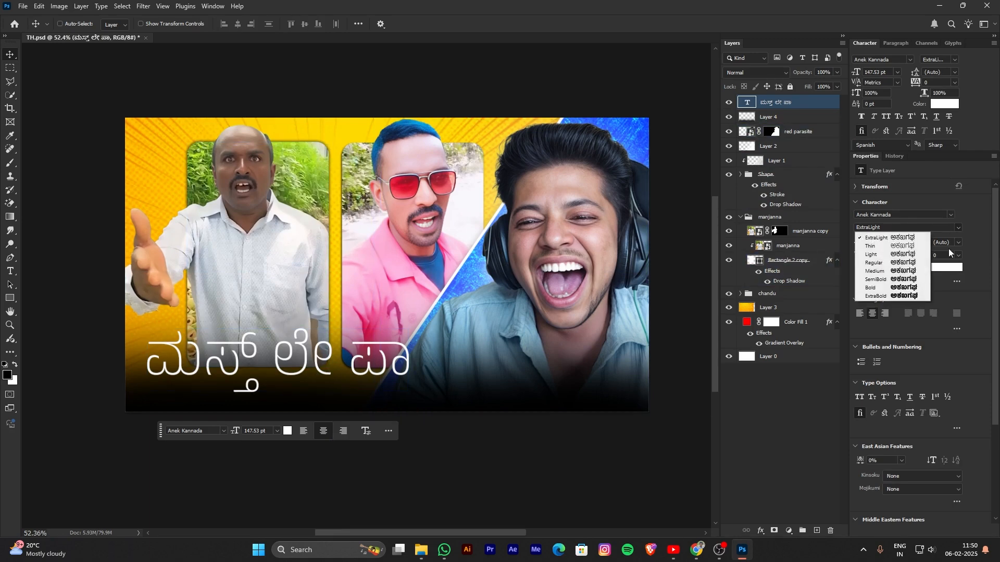
click(878, 297)
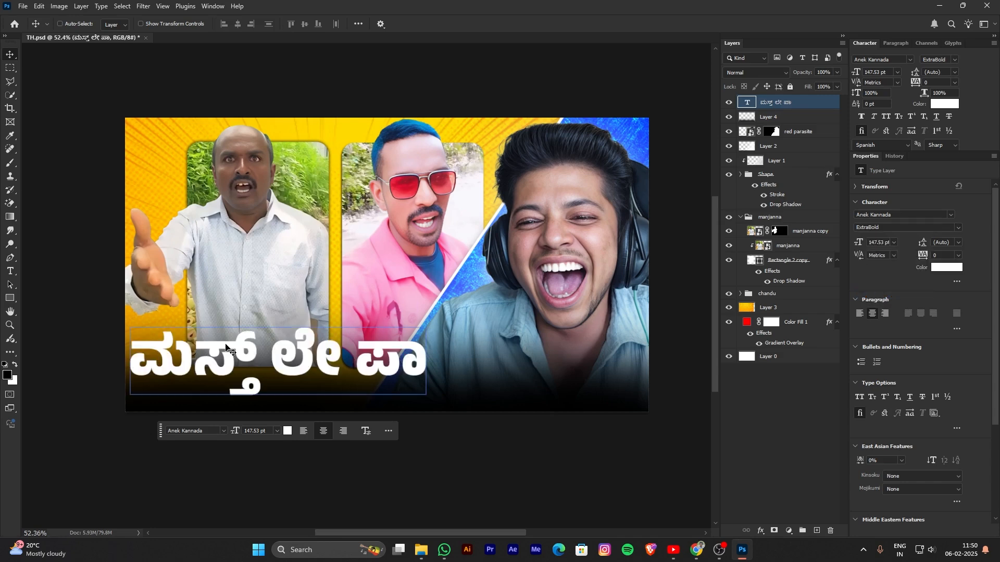
Reposition the Kannada title over the black fade, scale it up to about 163.5 pt, and nudge it upward.
drag(304, 365, 320, 377)
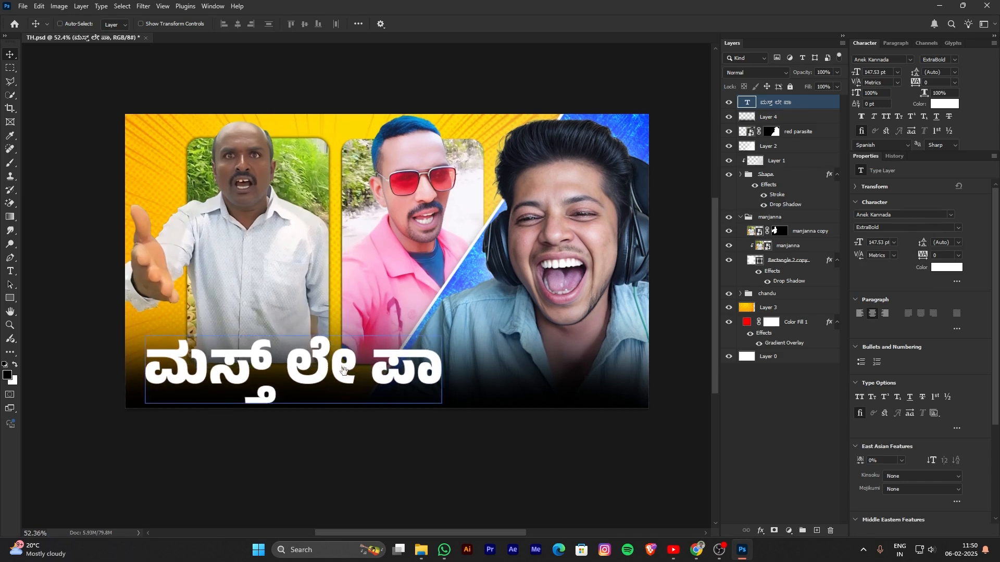
scroll(312, 374, up, 3)
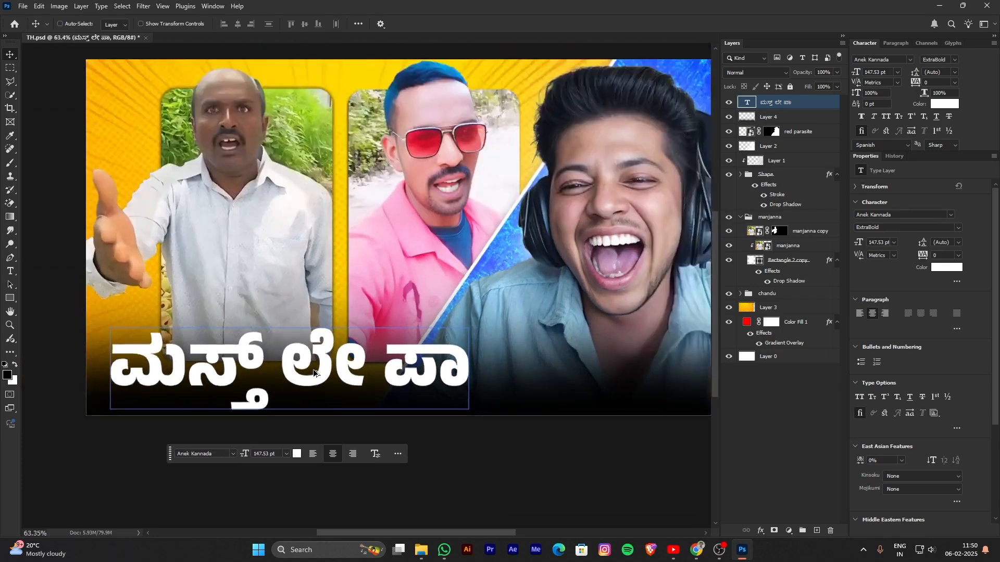
scroll(315, 370, down, 2)
key(ctrl+t)
mouse_move(460, 371)
mouse_down()
mouse_move(492, 373)
mouse_move(447, 377)
mouse_up()
key(Up)
key(Up)
key(Up)
key(Up)
key(Up)
key(Up)
key(Up)
key(Up)
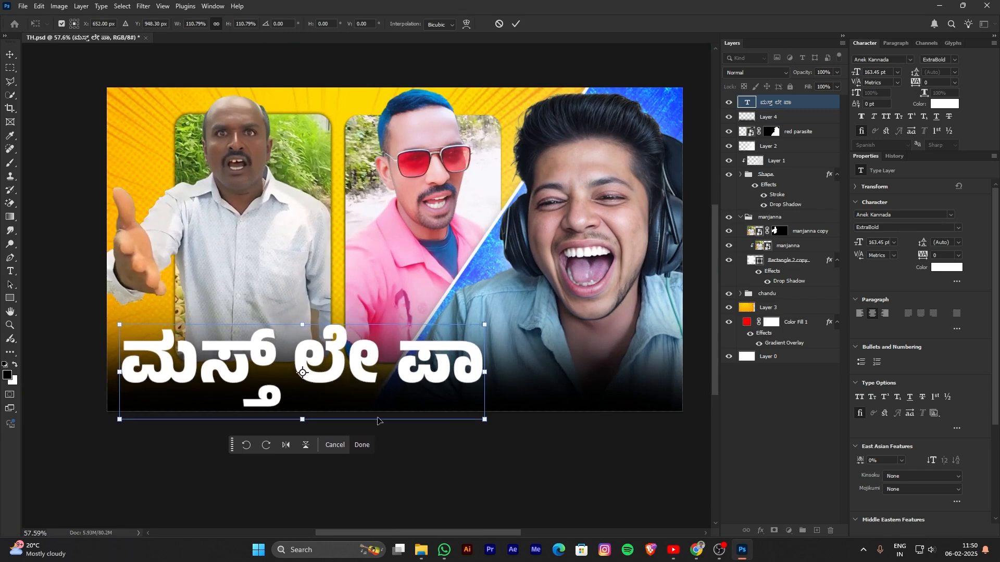
click(362, 445)
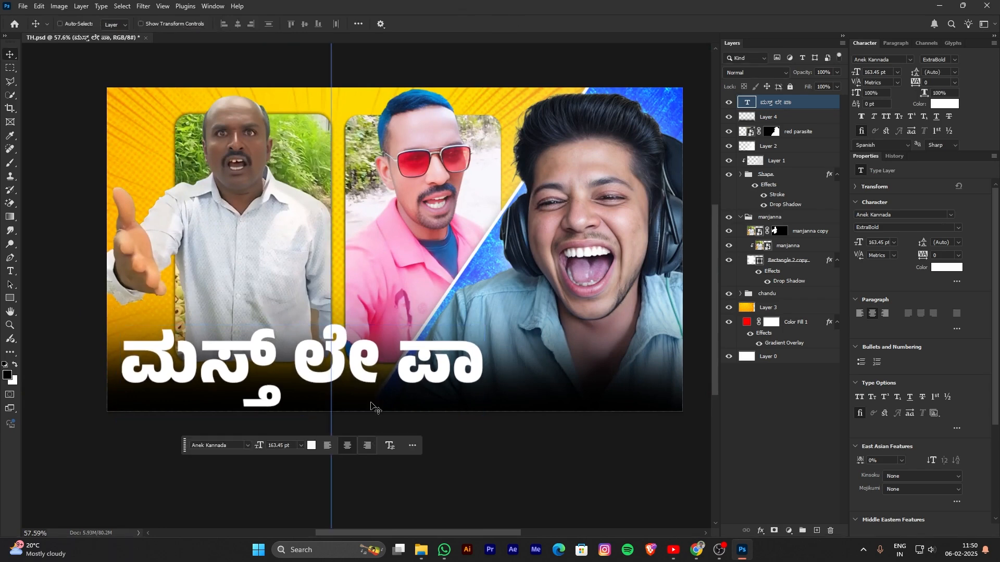
Leave text editing without changes and move the contextual task bar away from the title, over the laughing man.
double_click(355, 358)
click(499, 26)
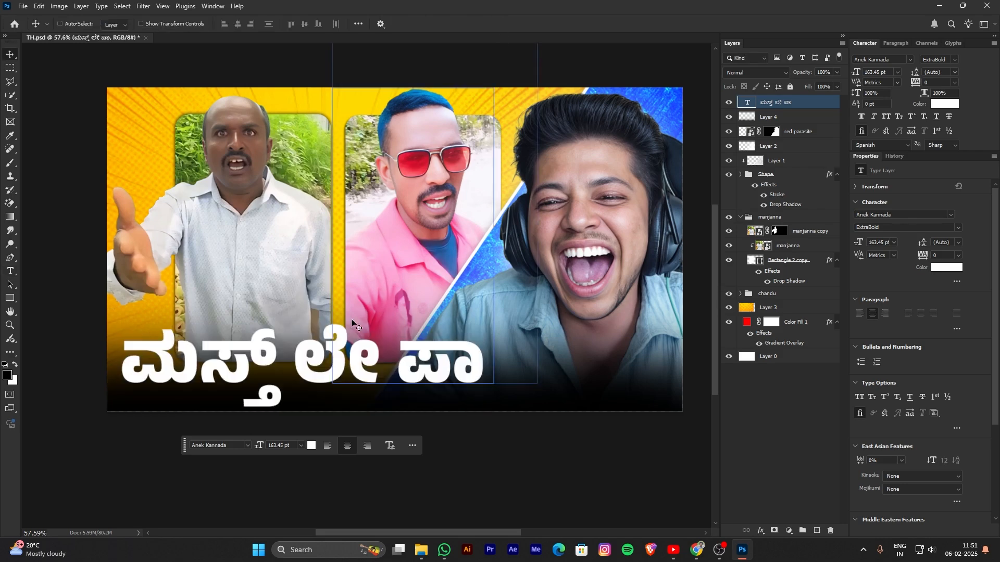
key(v)
scroll(360, 365, down, 1)
drag(183, 424, 567, 246)
drag(400, 328, 385, 370)
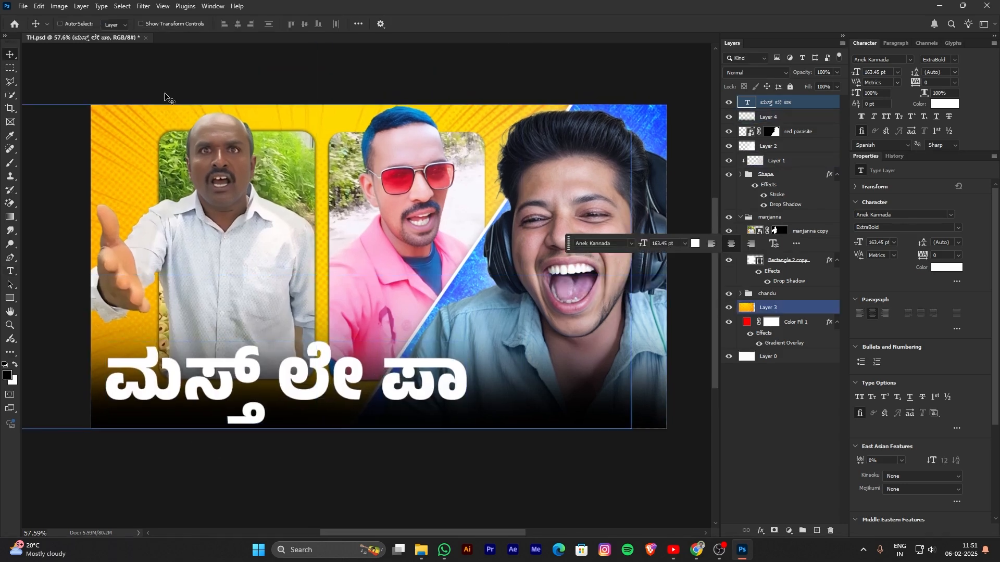
drag(166, 105, 162, 98)
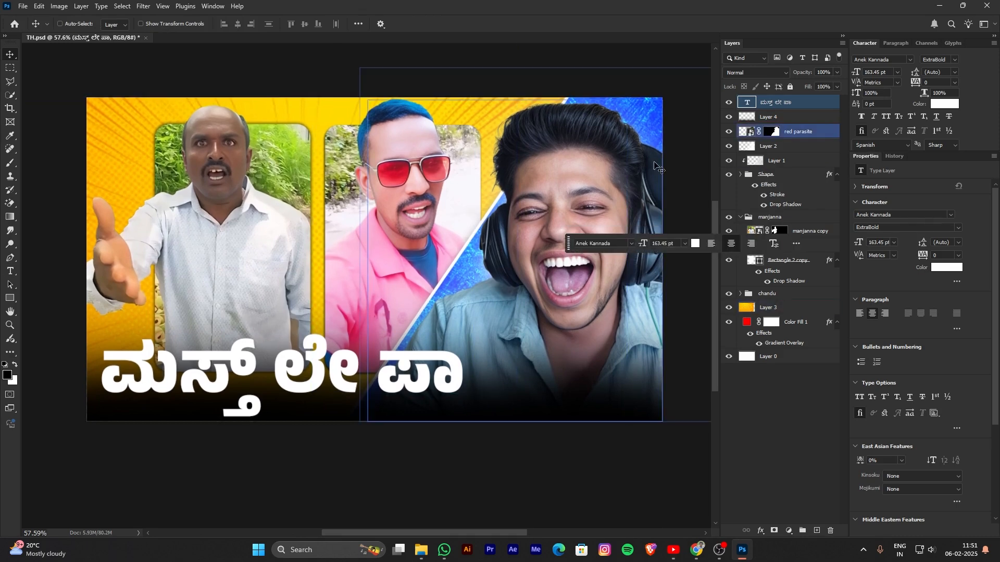
Open the Kannada text layer's style settings and apply a Gradient Overlay, leaving Color Overlay off.
double_click(811, 103)
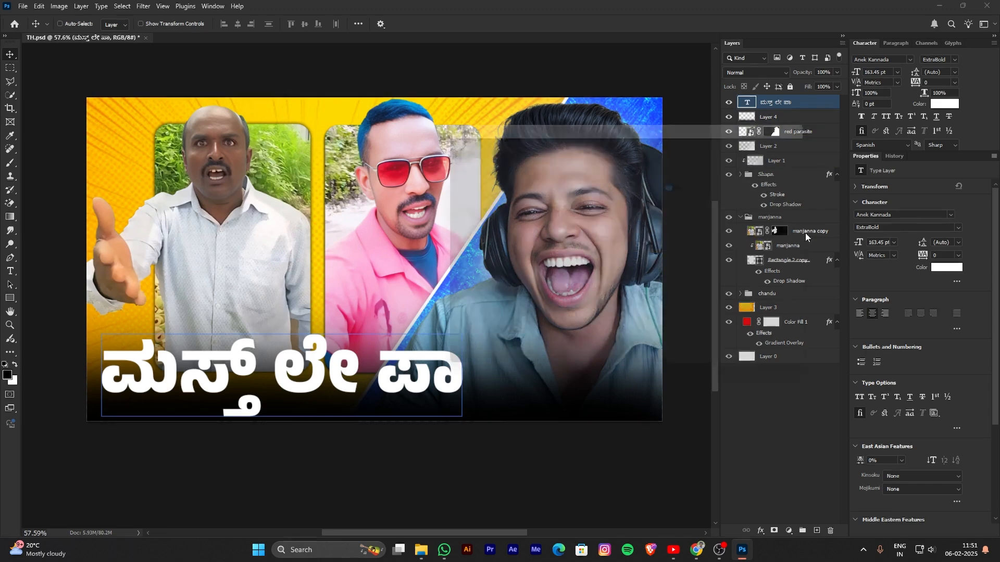
drag(530, 120, 616, 113)
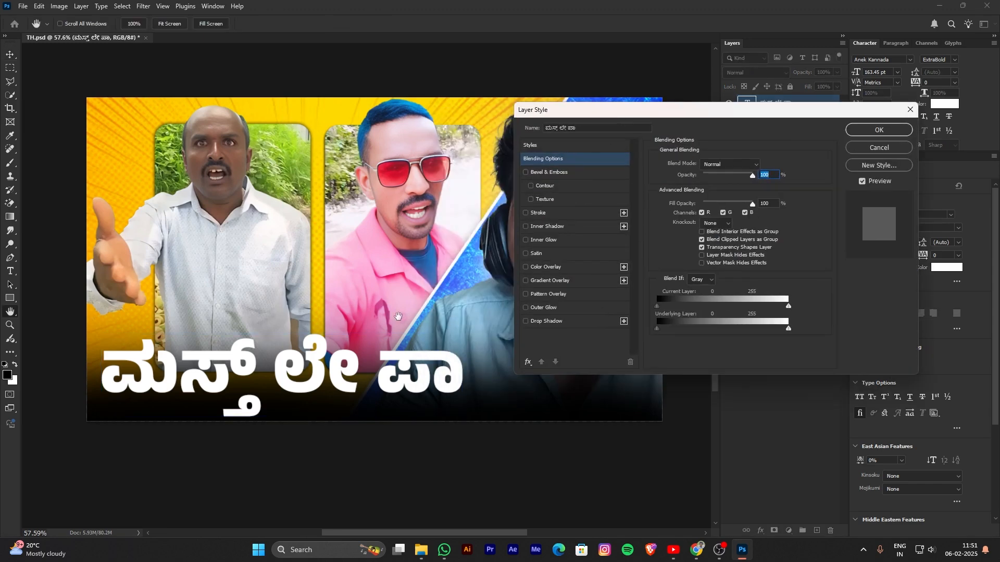
click(583, 272)
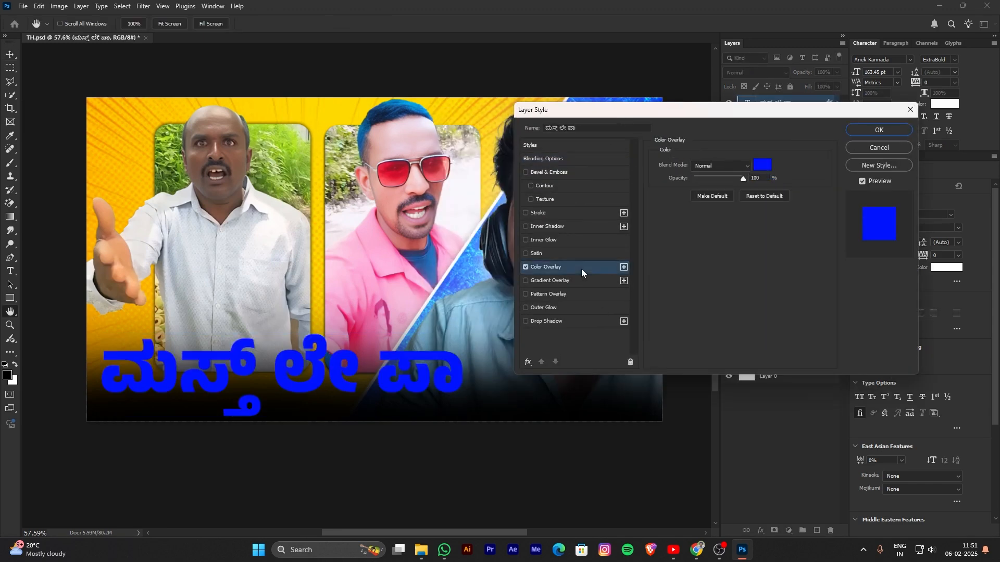
click(525, 267)
click(584, 280)
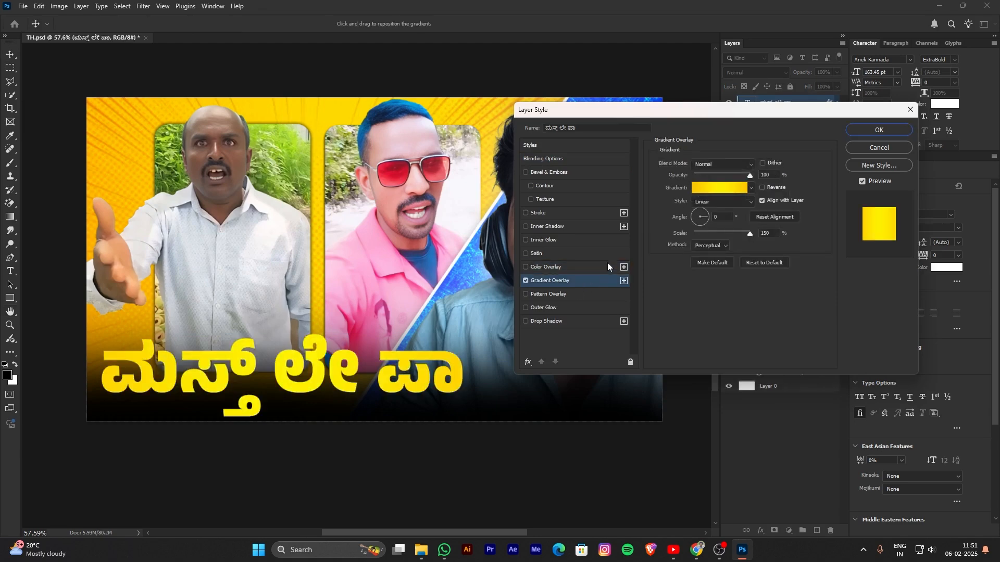
Apply the Gray_01 preset from the Grays group to the Kannada title's gradient overlay.
click(717, 188)
scroll(644, 225, down, 3)
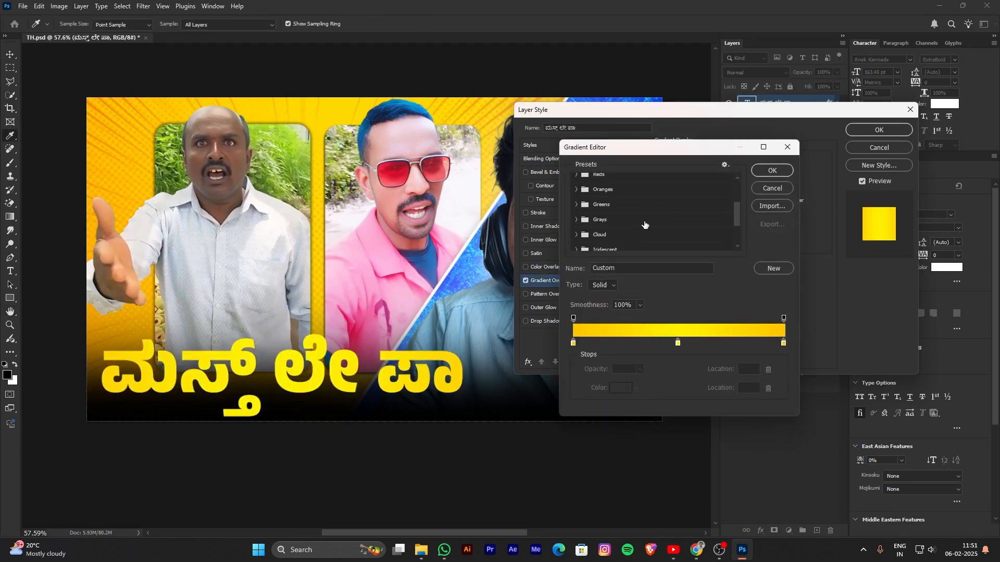
scroll(625, 219, down, 1)
click(577, 211)
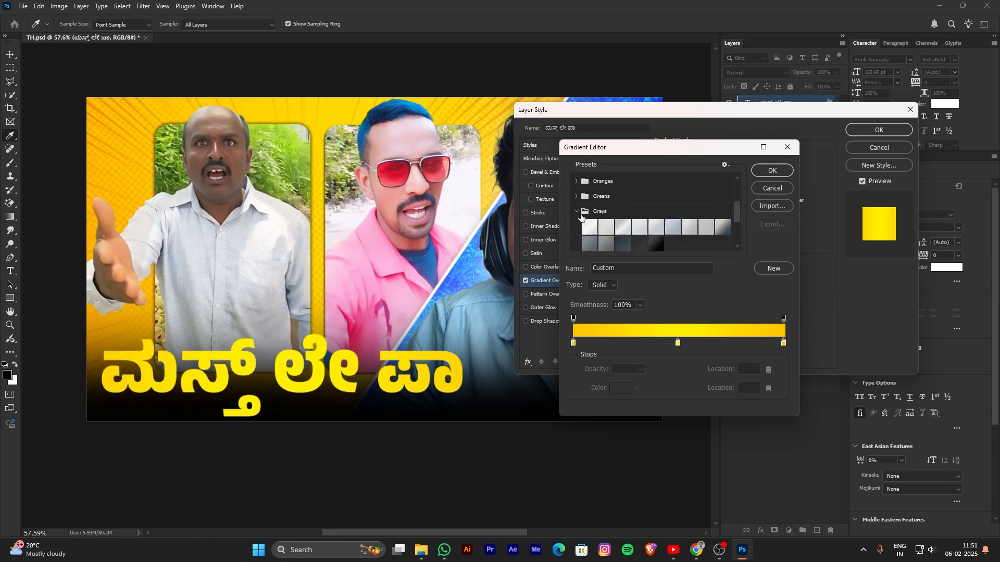
click(589, 225)
click(607, 227)
click(617, 230)
click(593, 232)
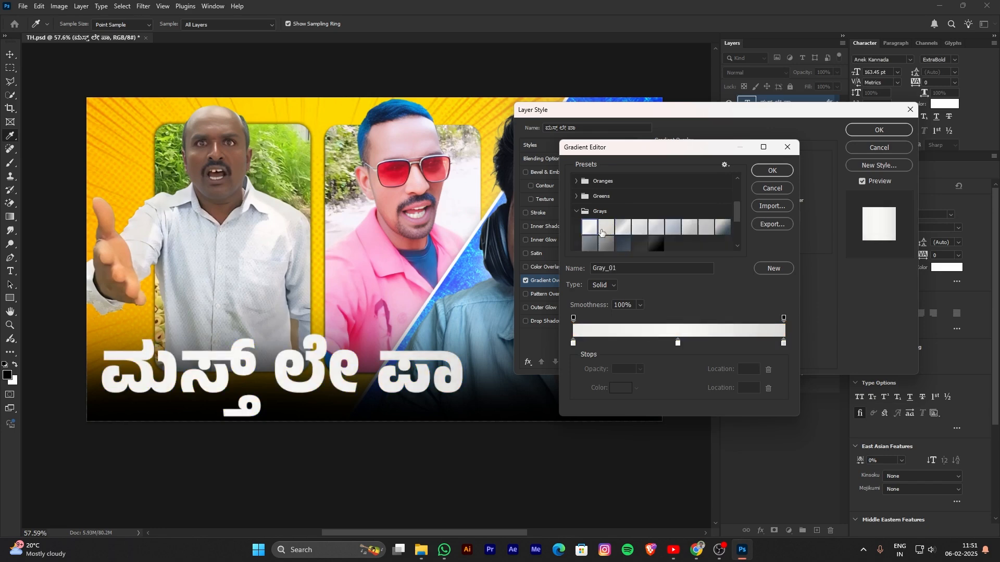
click(604, 233)
click(619, 231)
click(594, 233)
drag(627, 148, 696, 125)
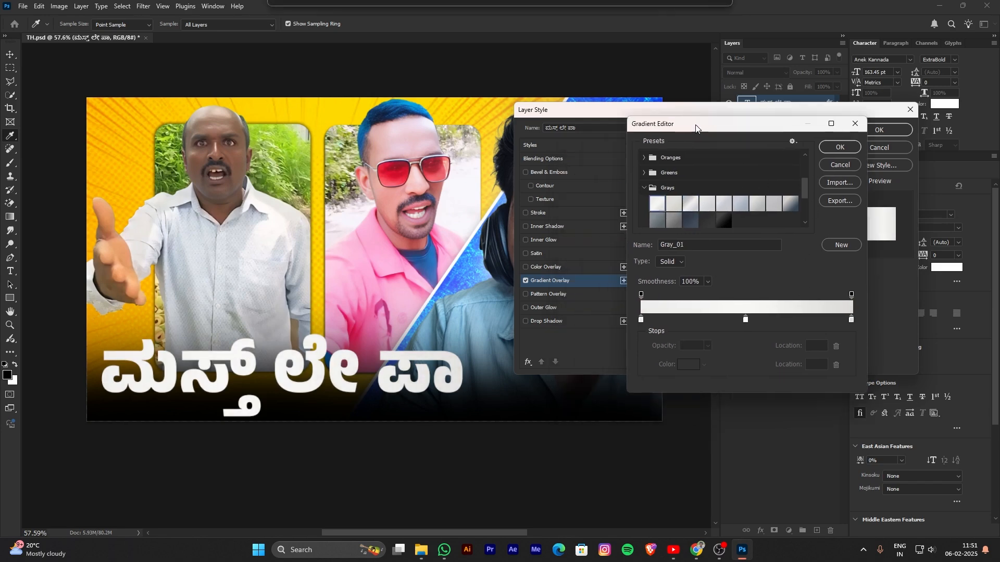
click(824, 149)
Reopen the title's gradient, set its first colour stop to dark green 1d9800, and copy that hex code.
click(702, 189)
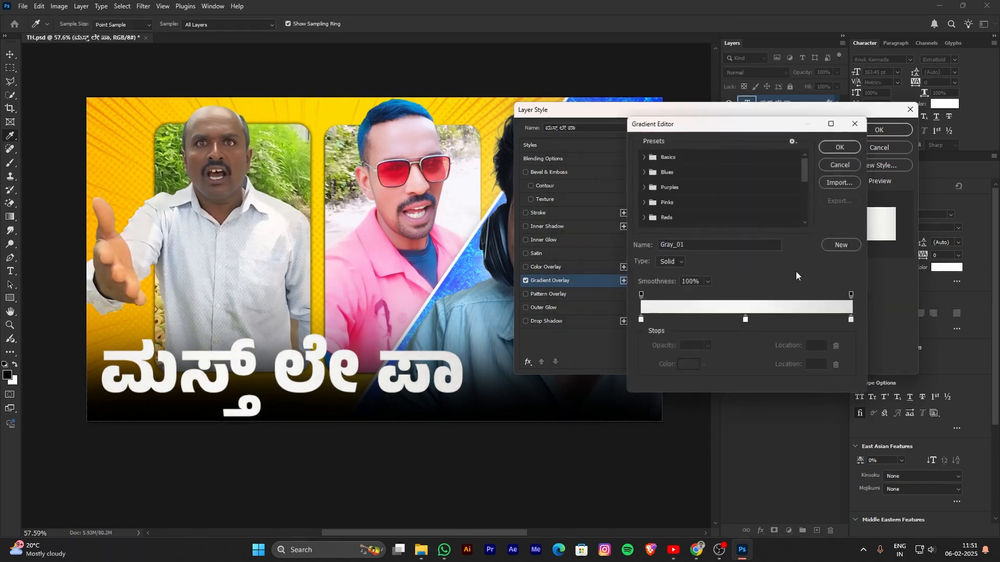
click(642, 320)
double_click(643, 321)
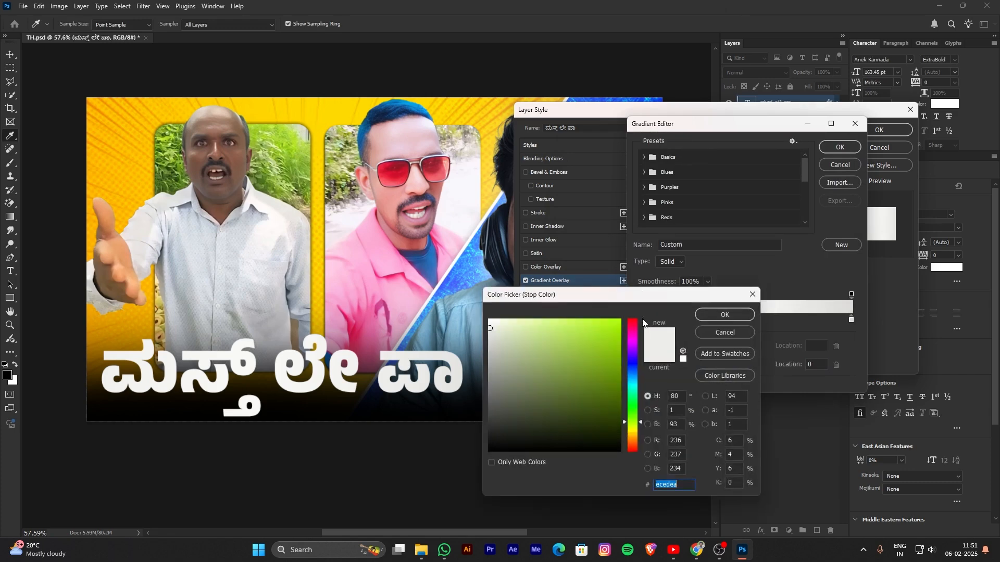
drag(611, 342, 620, 319)
drag(640, 422, 640, 412)
click(611, 380)
mouse_move(612, 380)
mouse_down()
mouse_move(640, 359)
mouse_move(657, 389)
mouse_move(665, 372)
mouse_up()
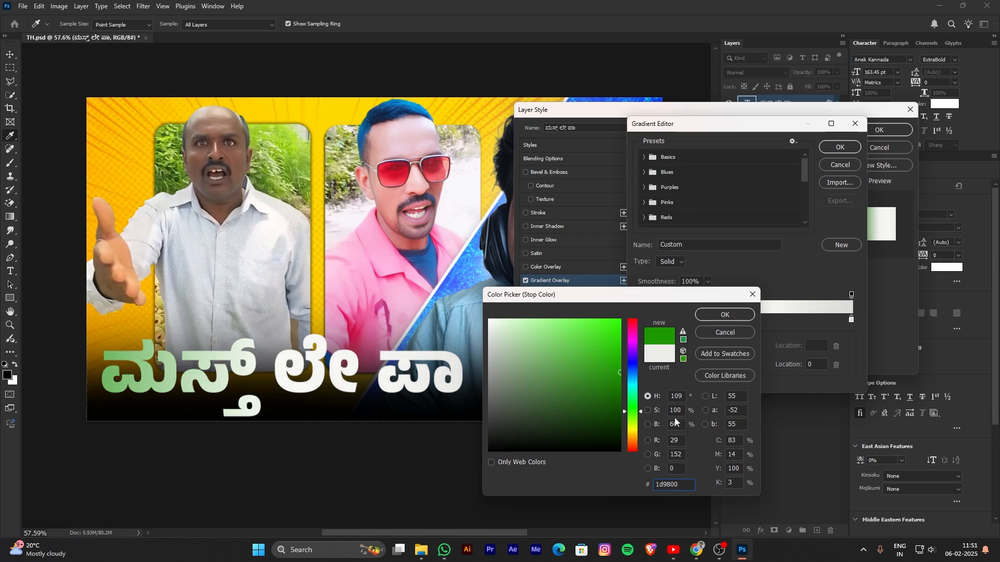
double_click(682, 483)
key(ctrl+c)
click(723, 316)
Set the gradient's end colour stop to the copied green 1d9800.
double_click(852, 319)
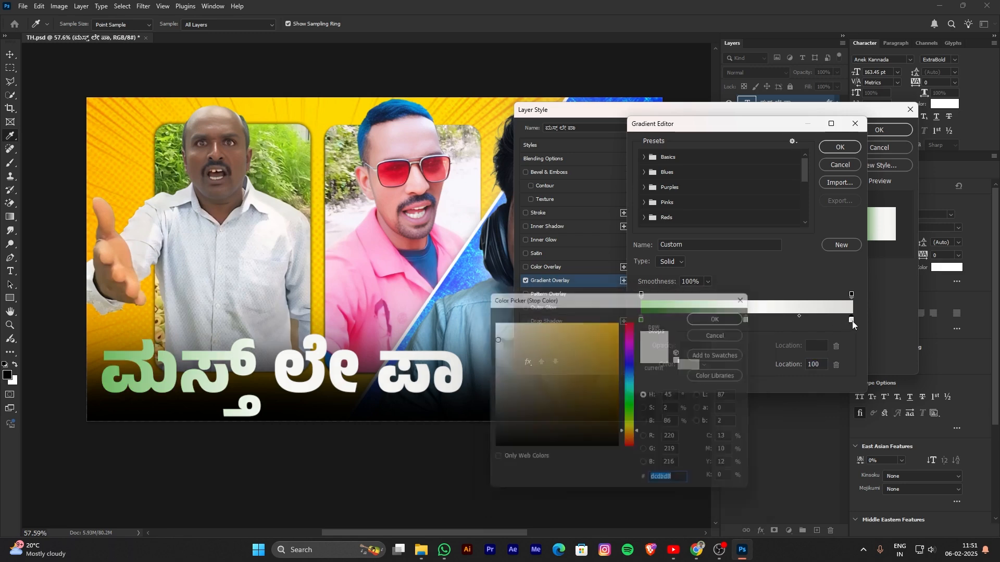
key(ctrl+v)
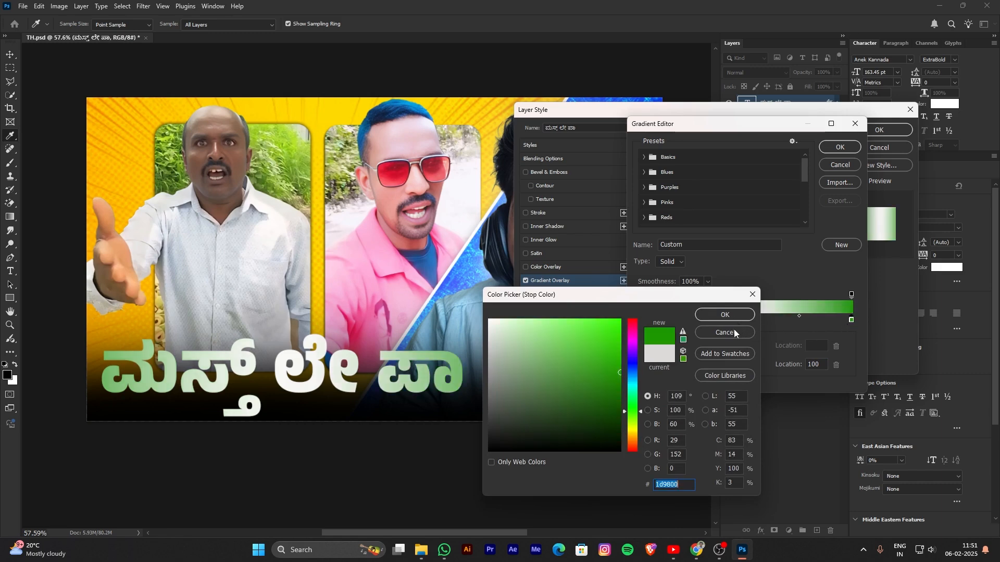
click(734, 316)
Set the gradient's middle colour stop to bright green 2fde05 and accept the gradient.
double_click(746, 320)
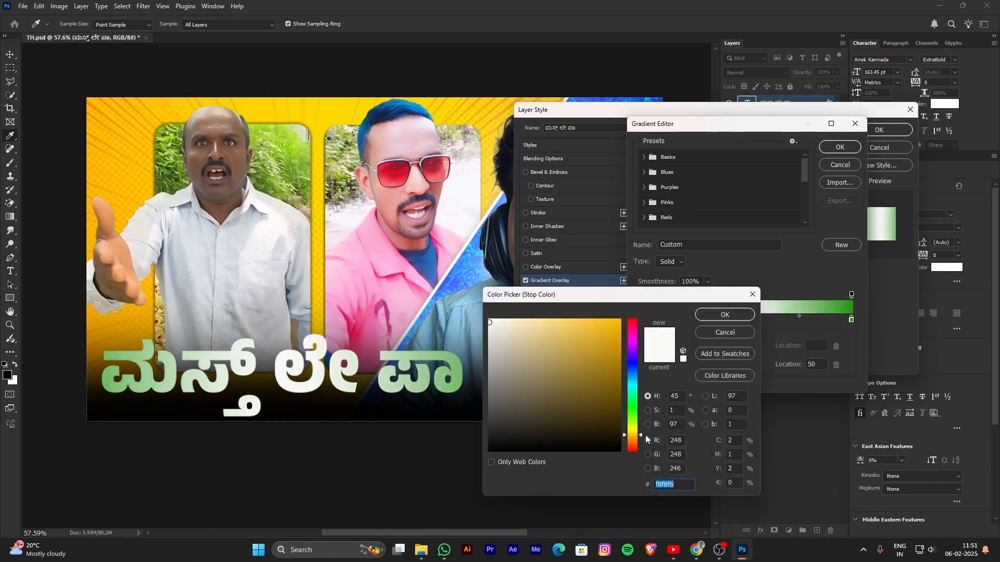
key(ctrl+v)
mouse_move(612, 358)
mouse_down()
mouse_move(626, 305)
mouse_move(618, 336)
mouse_up()
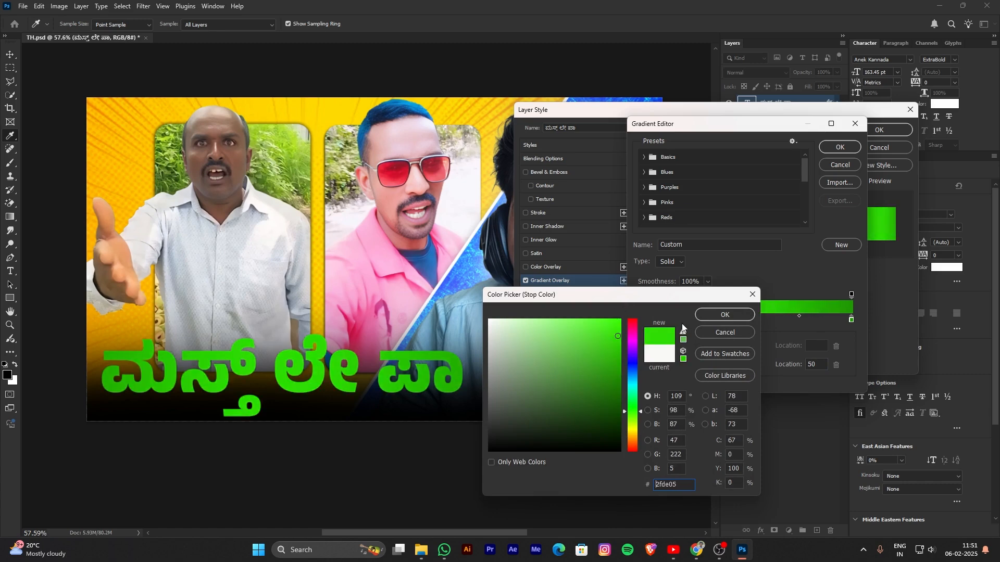
click(725, 315)
click(840, 148)
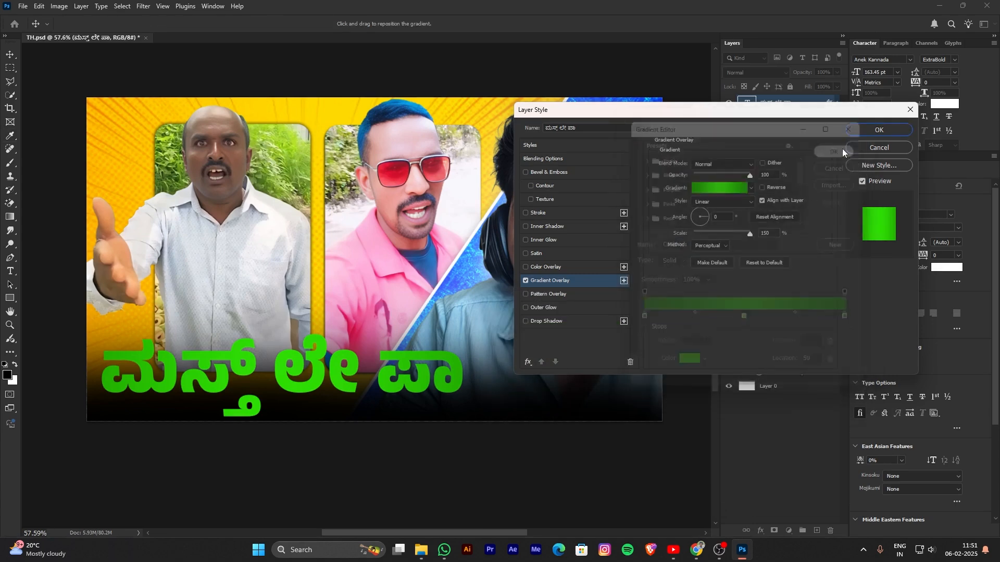
Add a Drop Shadow to the Kannada title with distance 9 px, spread 14% and size 0 px.
click(577, 325)
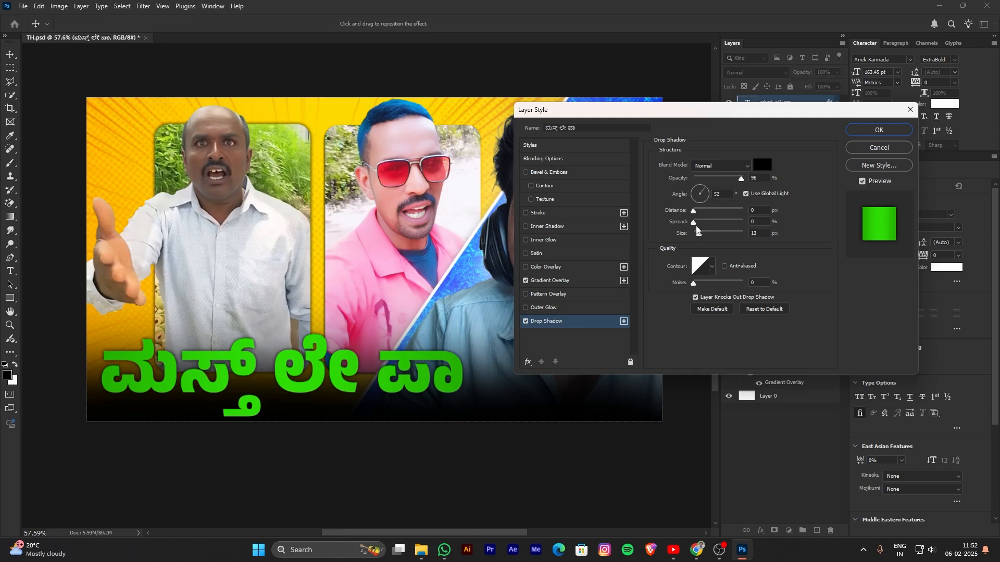
mouse_move(696, 223)
mouse_down()
mouse_move(694, 233)
mouse_move(706, 211)
mouse_move(695, 212)
mouse_move(696, 231)
mouse_up()
mouse_move(701, 222)
mouse_down()
mouse_move(722, 222)
mouse_move(698, 211)
mouse_move(708, 225)
mouse_move(700, 224)
mouse_up()
drag(697, 116, 653, 127)
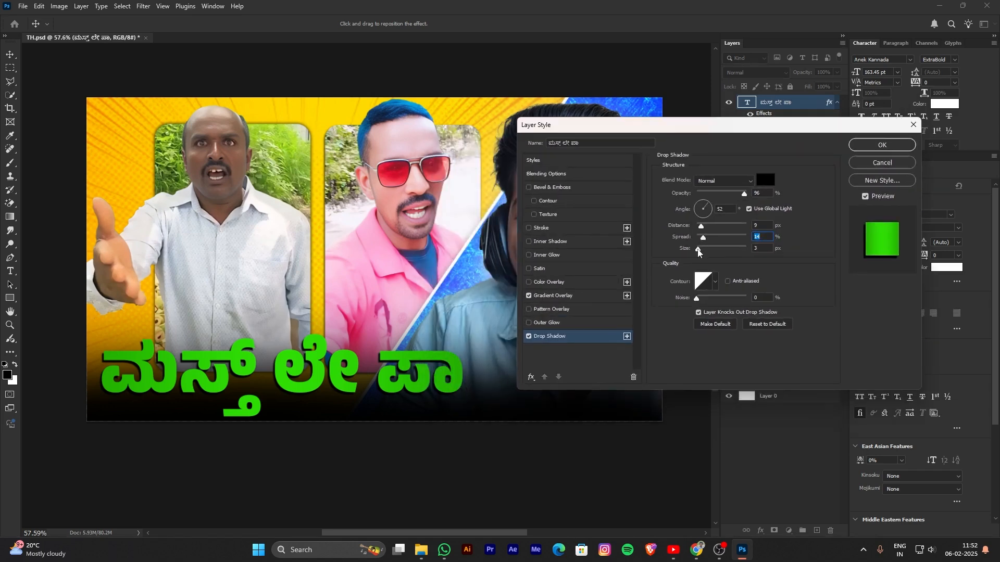
key(Tab)
drag(650, 127, 674, 123)
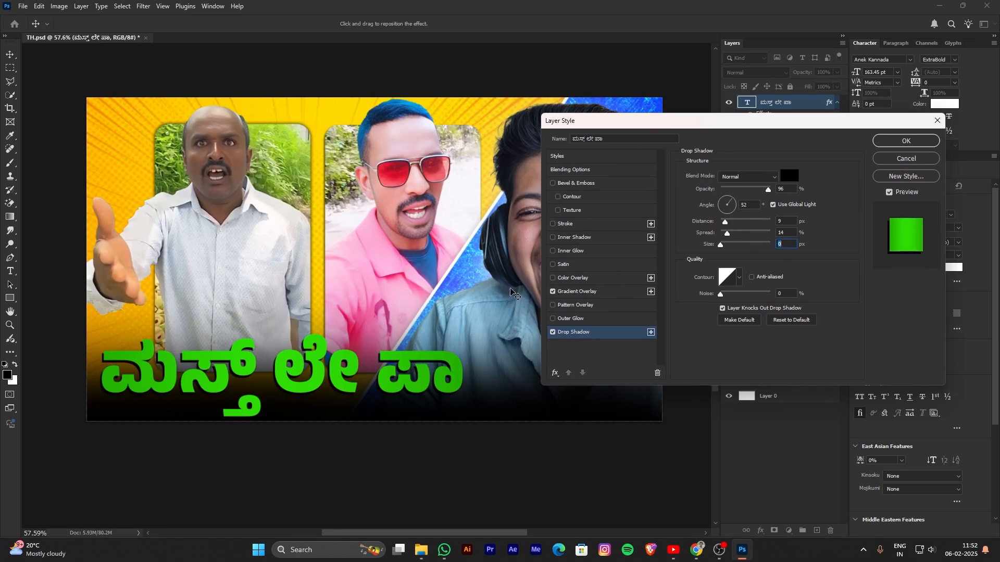
Try a Satin effect on the title, turn it off again, and accept the layer style.
click(585, 265)
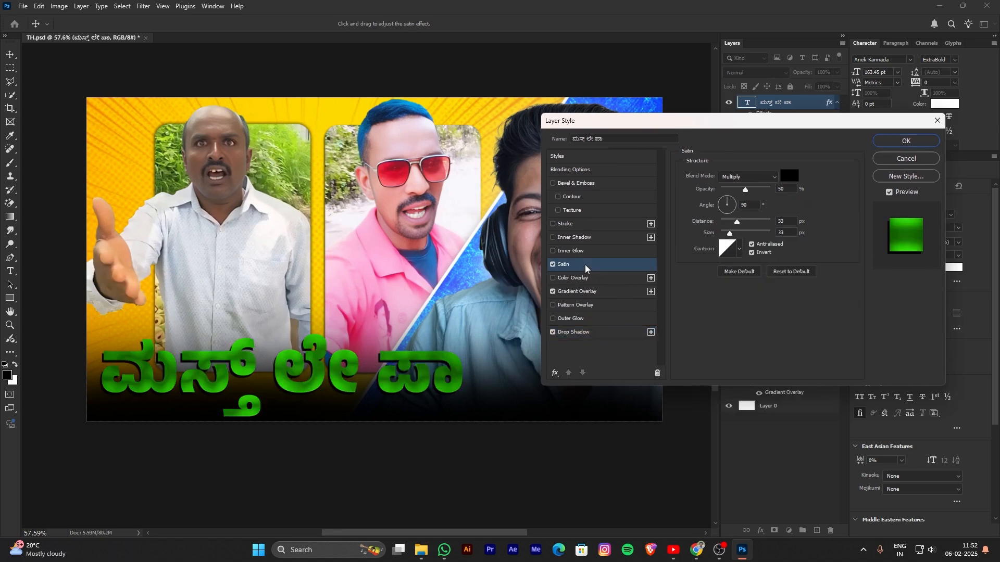
click(553, 264)
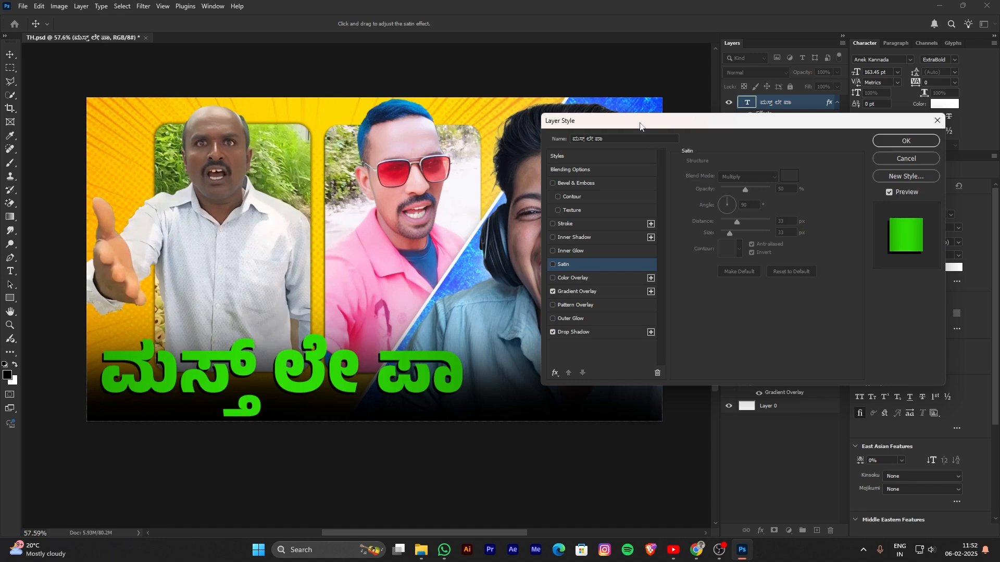
drag(640, 125, 600, 123)
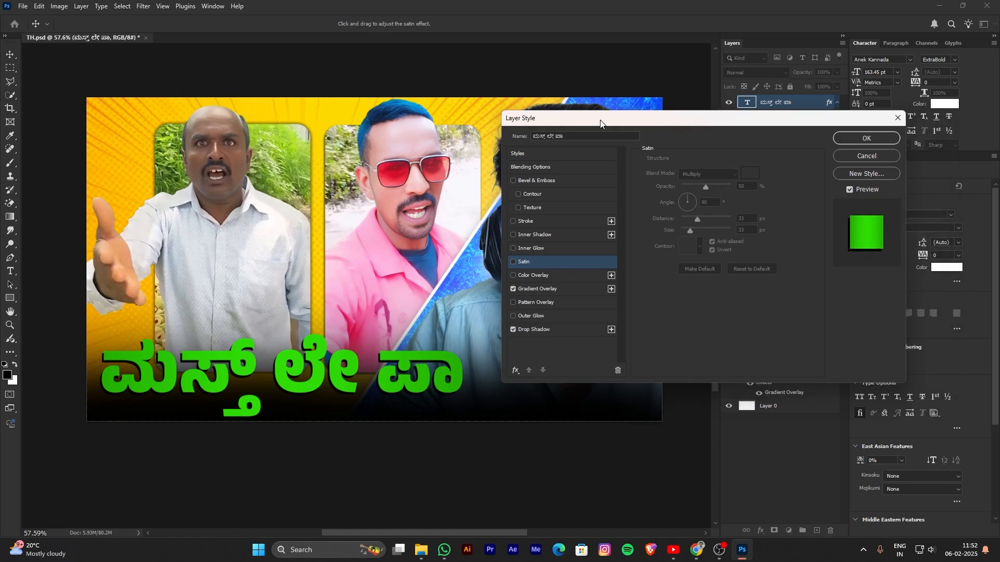
click(865, 139)
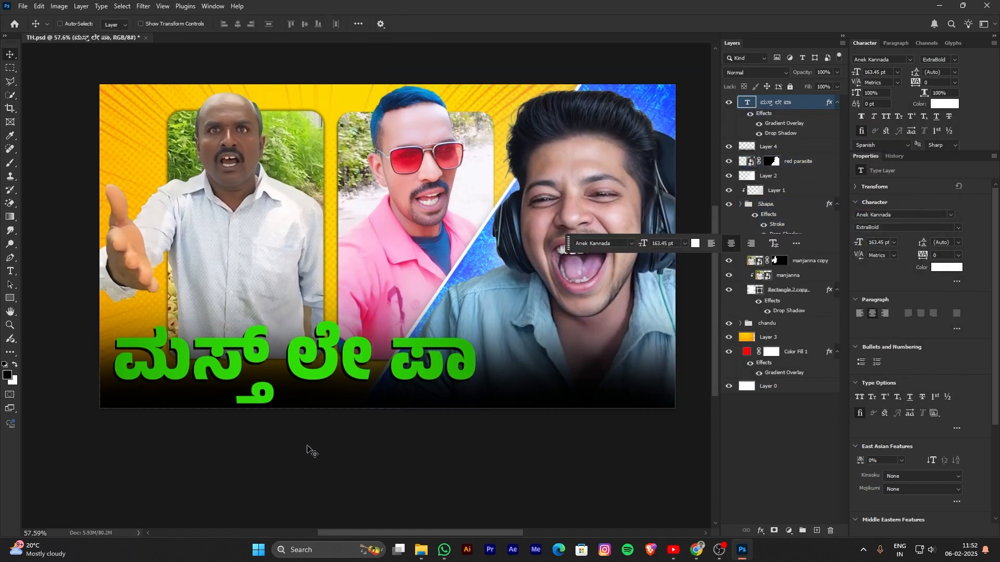
scroll(301, 347, up, 3)
scroll(333, 406, down, 4)
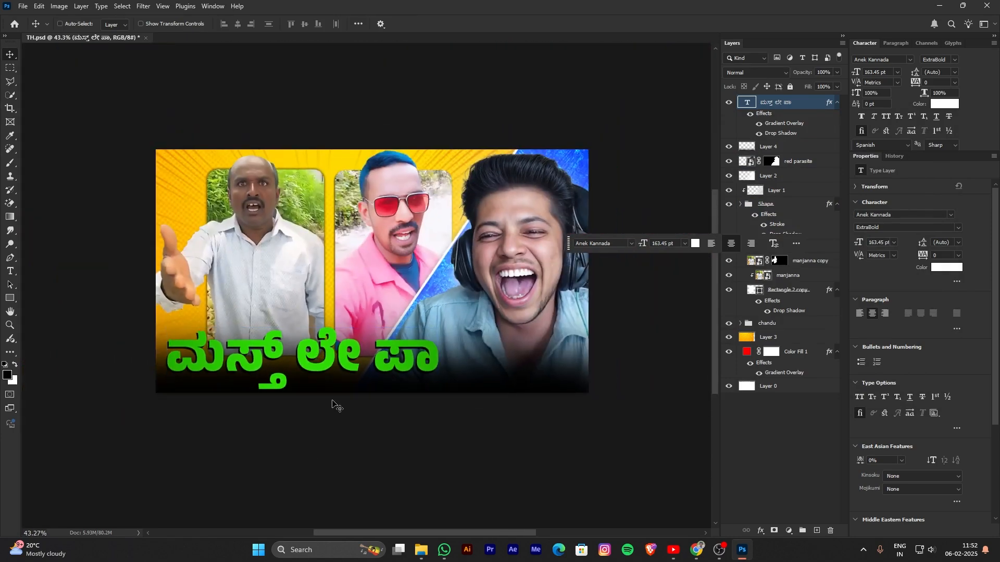
ctrl+click(344, 411)
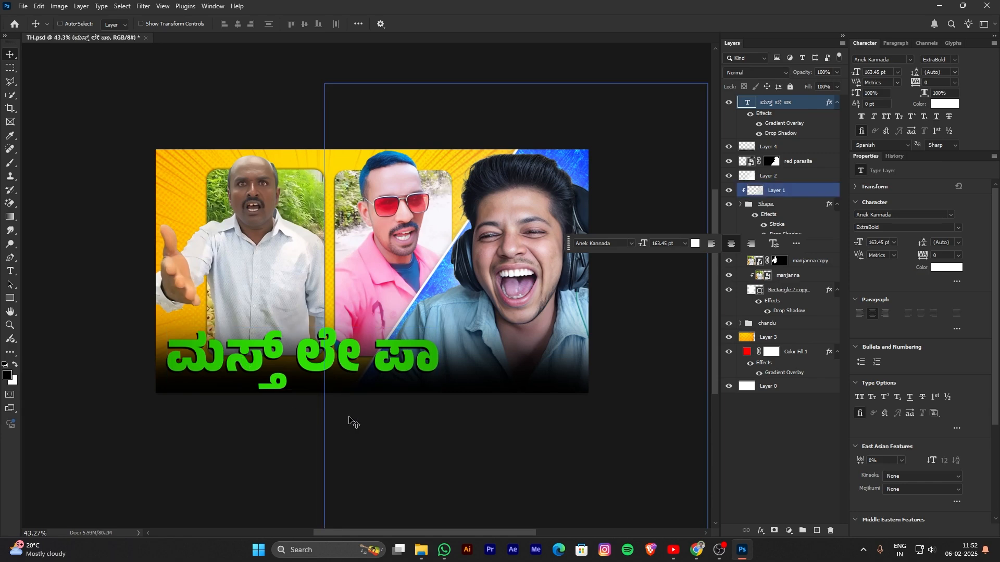
scroll(349, 415, down, 1)
scroll(364, 351, up, 3)
scroll(367, 351, down, 3)
Reopen the Kannada title's layer style, compare the two ungrouped preset styles and replace its effects with the first one.
double_click(800, 107)
drag(573, 111, 598, 111)
click(572, 149)
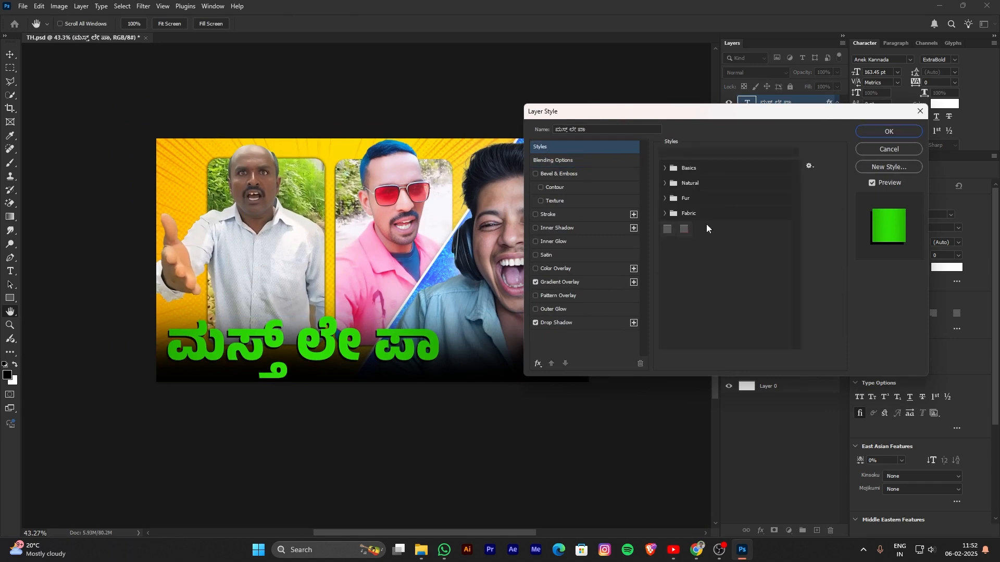
drag(556, 114, 571, 111)
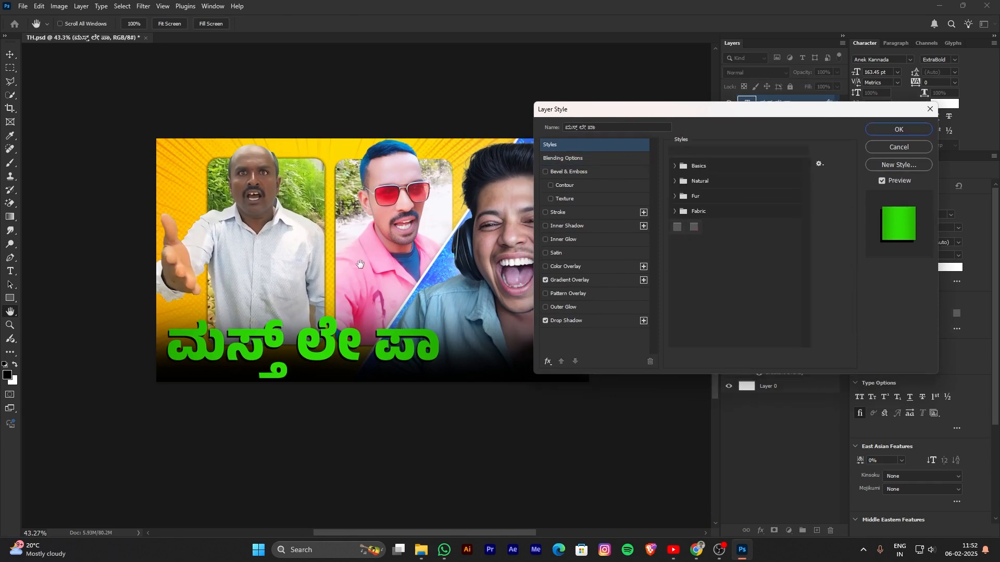
click(678, 229)
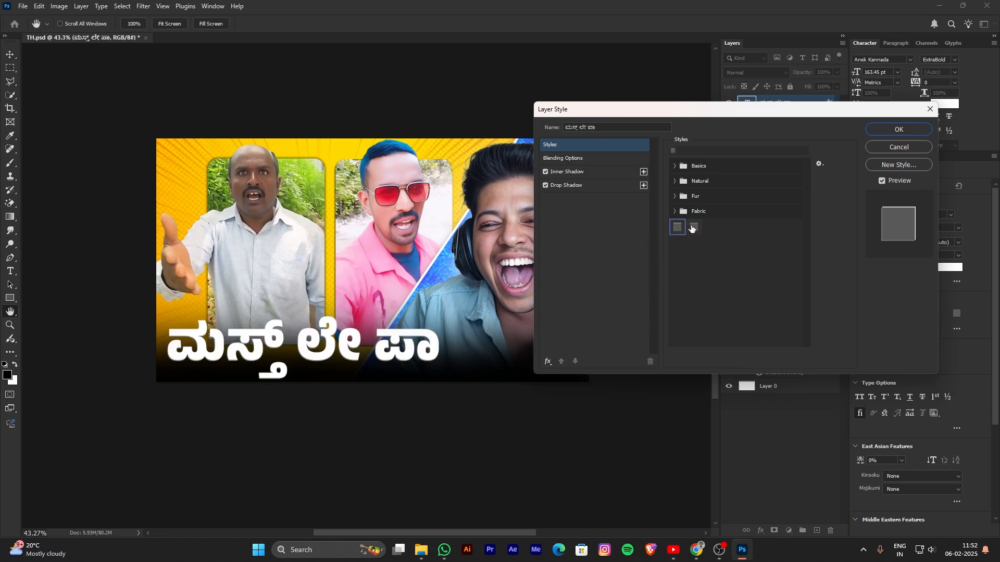
click(693, 227)
click(677, 227)
click(693, 227)
click(679, 233)
drag(604, 119, 607, 119)
Show all effects in the layer style list and examine the preset's Inner Shadow and Drop Shadow settings.
click(550, 361)
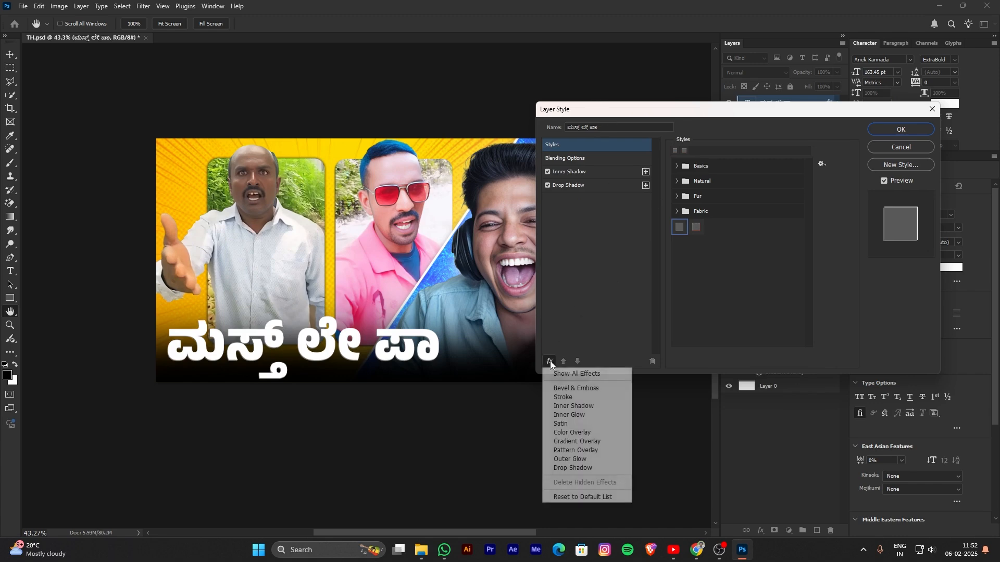
click(553, 373)
click(600, 228)
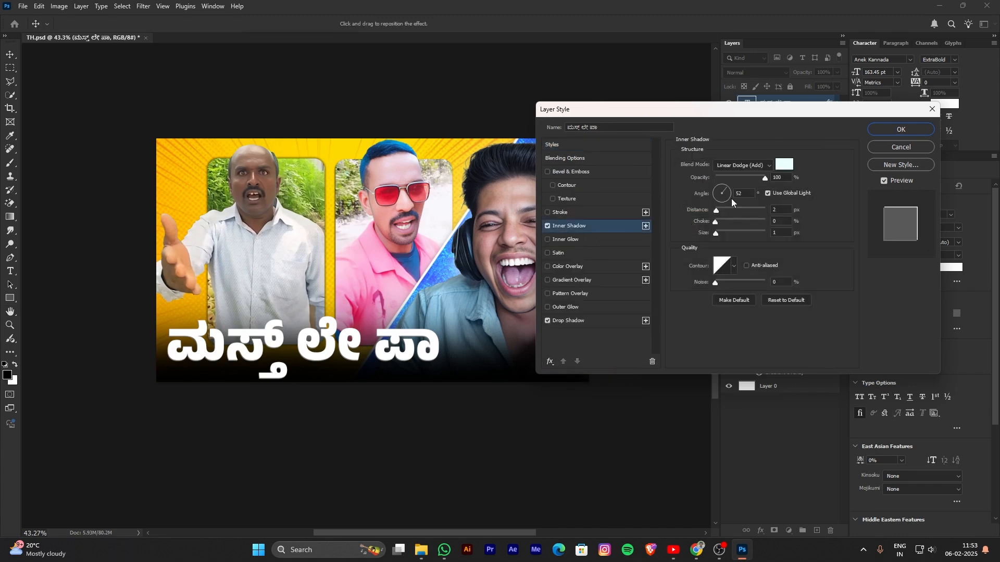
click(604, 320)
click(600, 228)
click(596, 320)
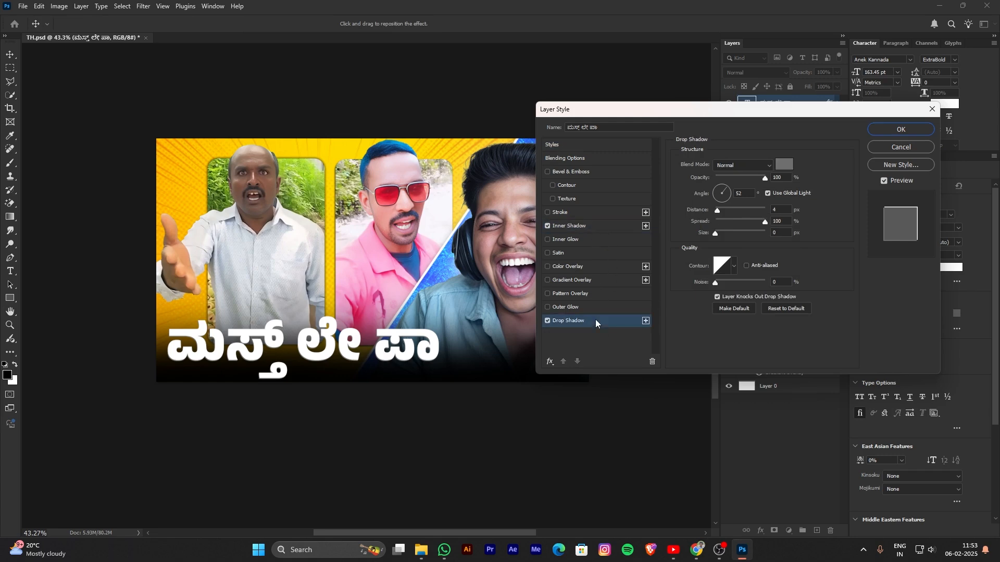
Try a Stroke on the title, turn it off again, and accept the preset's Inner Shadow and Drop Shadow.
click(597, 213)
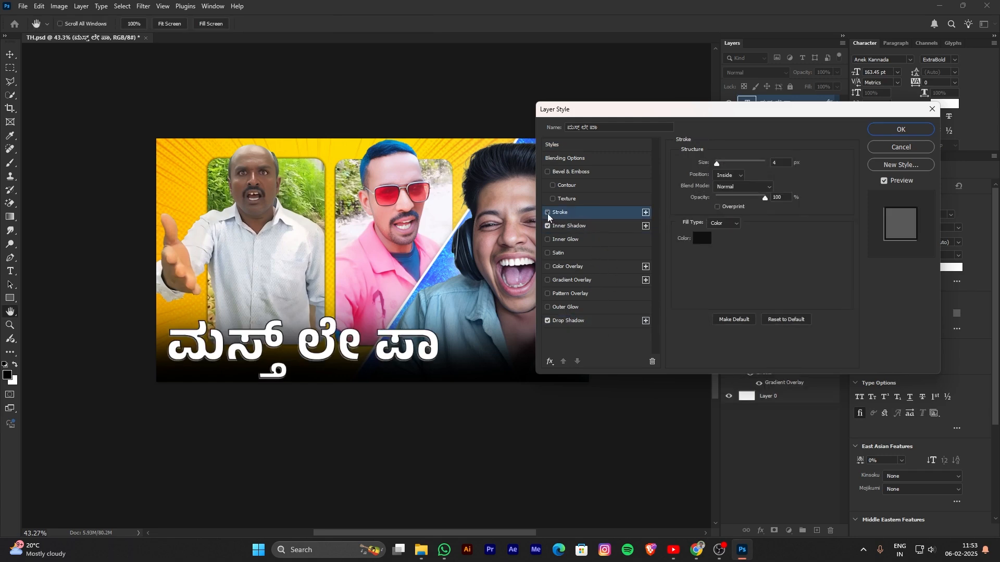
click(548, 213)
click(599, 227)
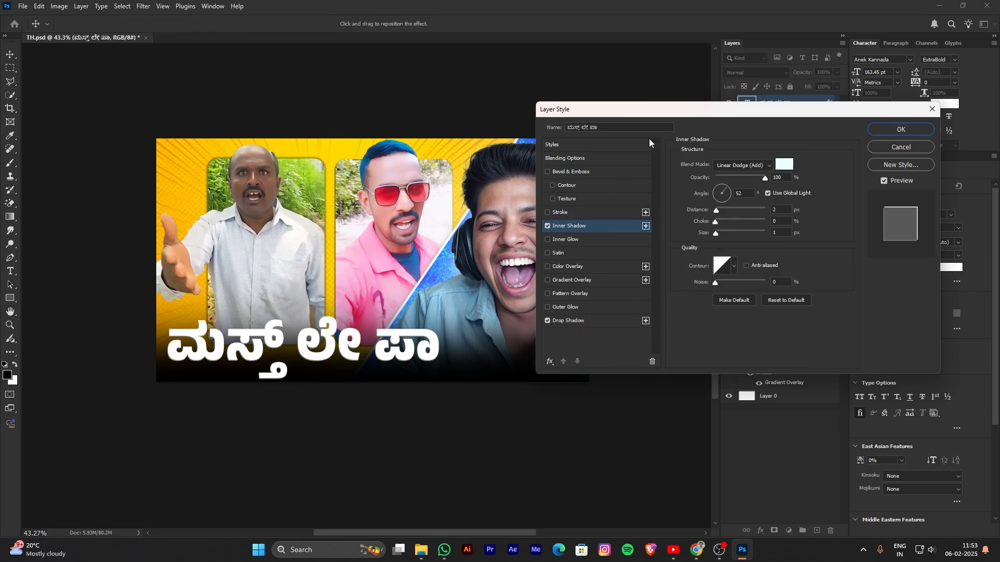
drag(659, 113, 591, 108)
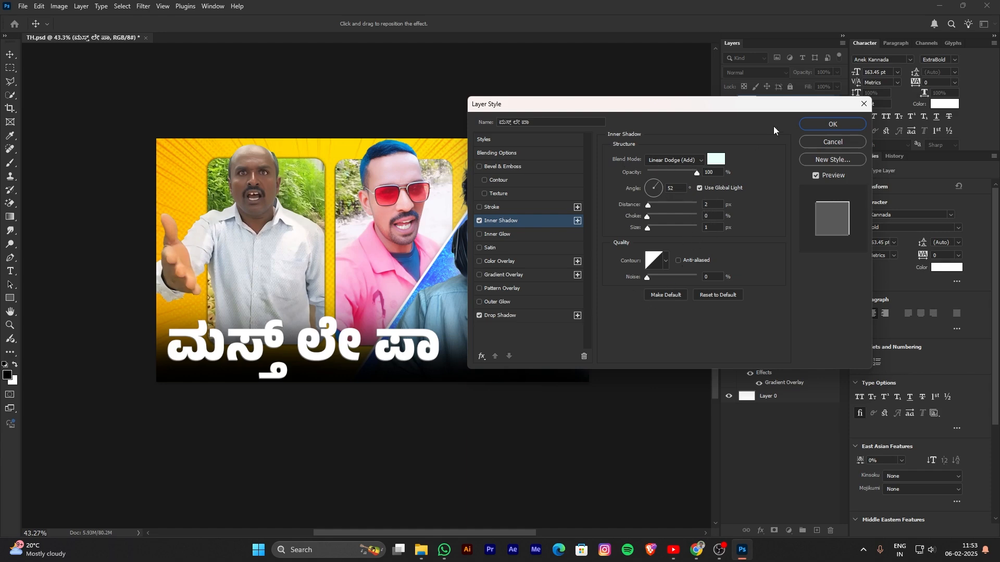
click(832, 124)
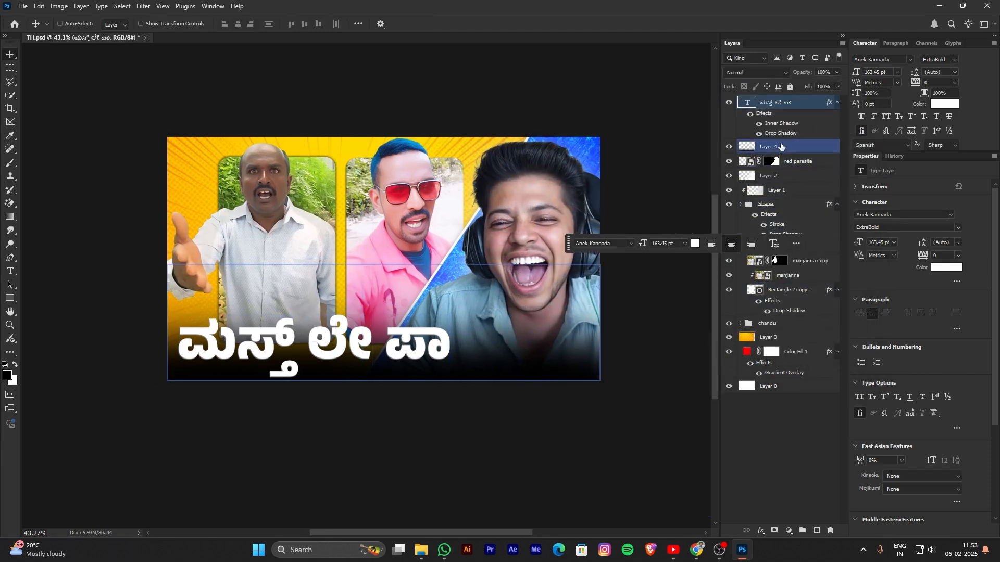
Try a Gradient Overlay on the Kannada title, browse the gradient presets and stop colour, and cancel the changes.
double_click(806, 105)
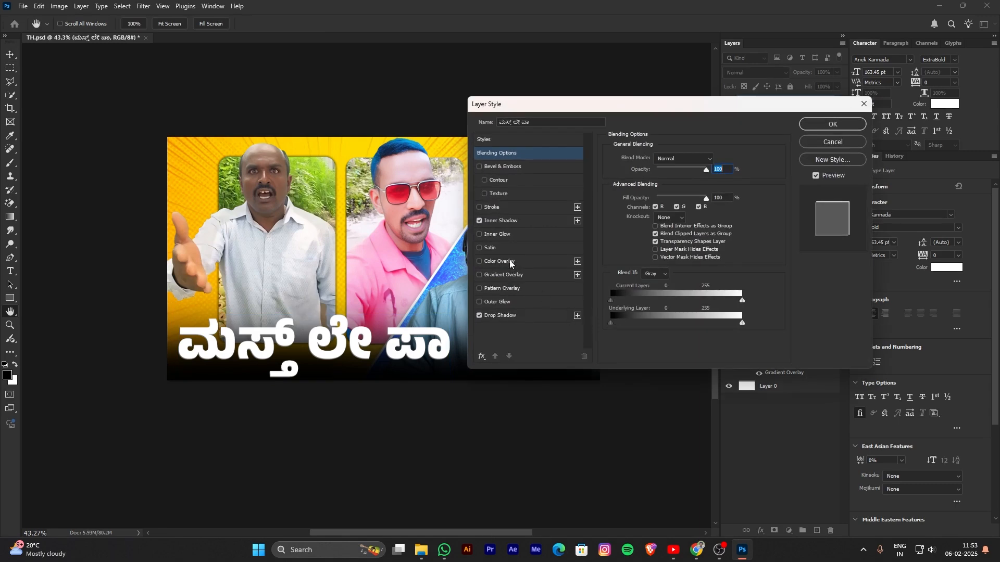
click(529, 276)
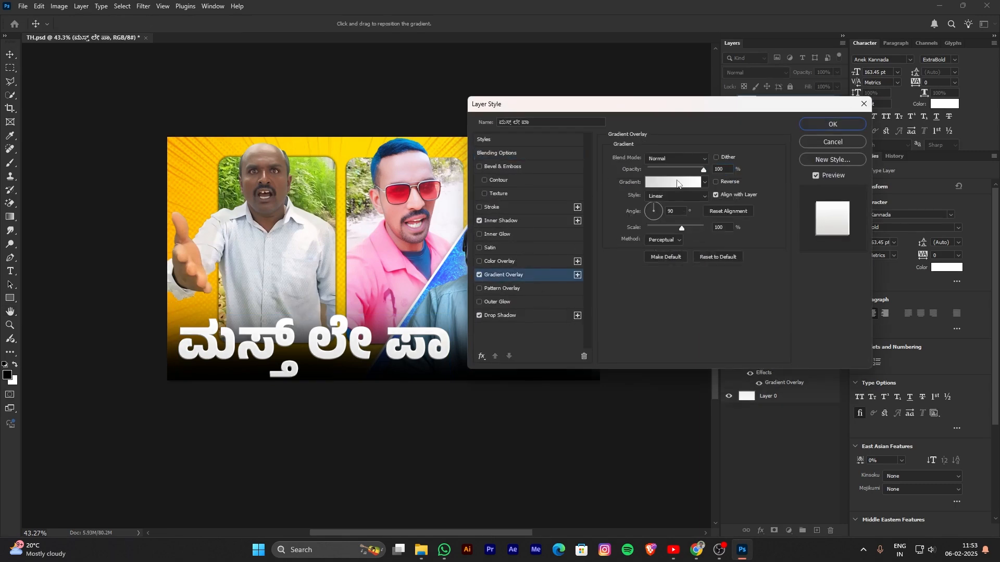
click(677, 184)
scroll(680, 188, down, 5)
scroll(676, 186, up, 1)
click(643, 164)
scroll(645, 163, down, 1)
scroll(645, 162, up, 1)
click(644, 157)
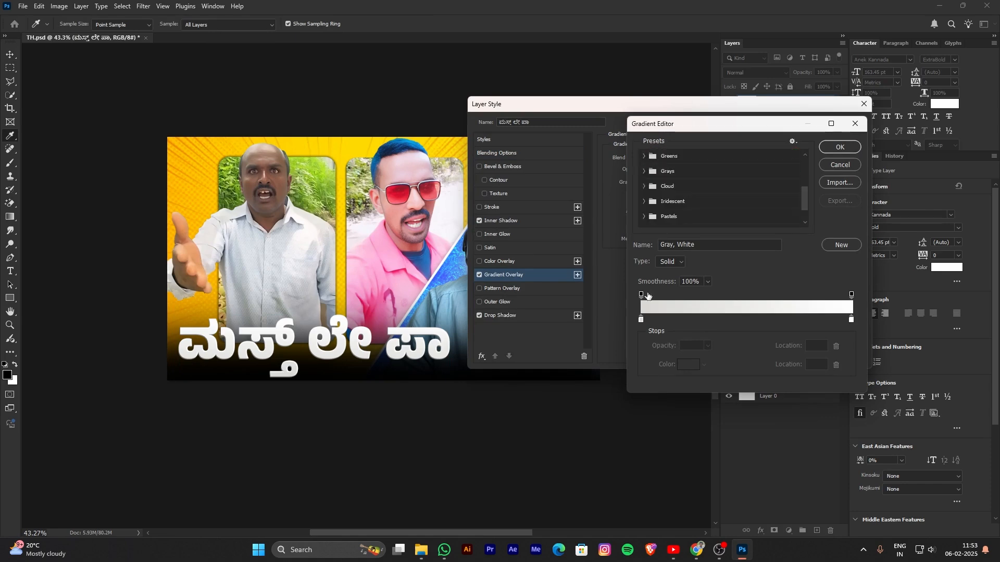
double_click(641, 320)
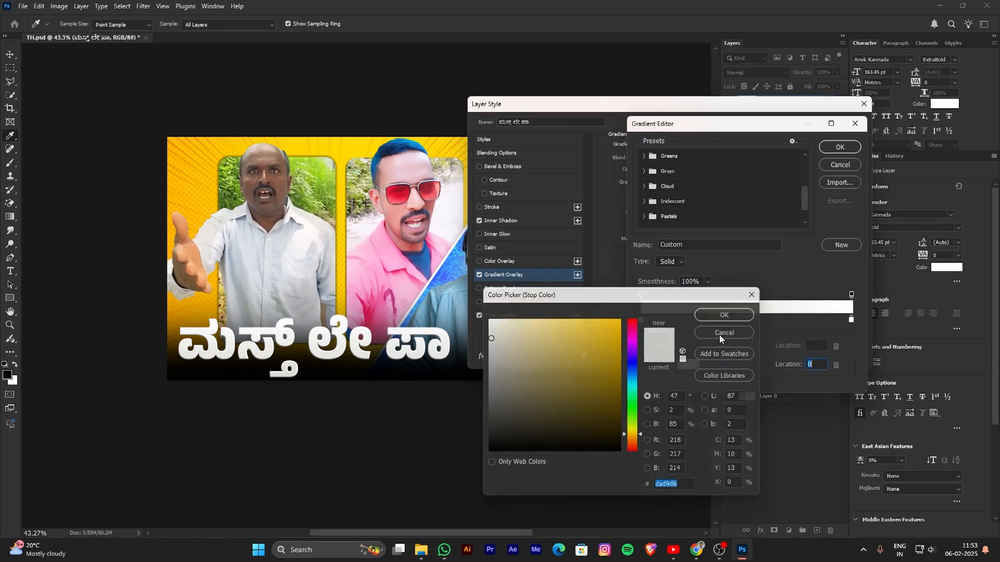
click(720, 335)
click(837, 166)
click(832, 141)
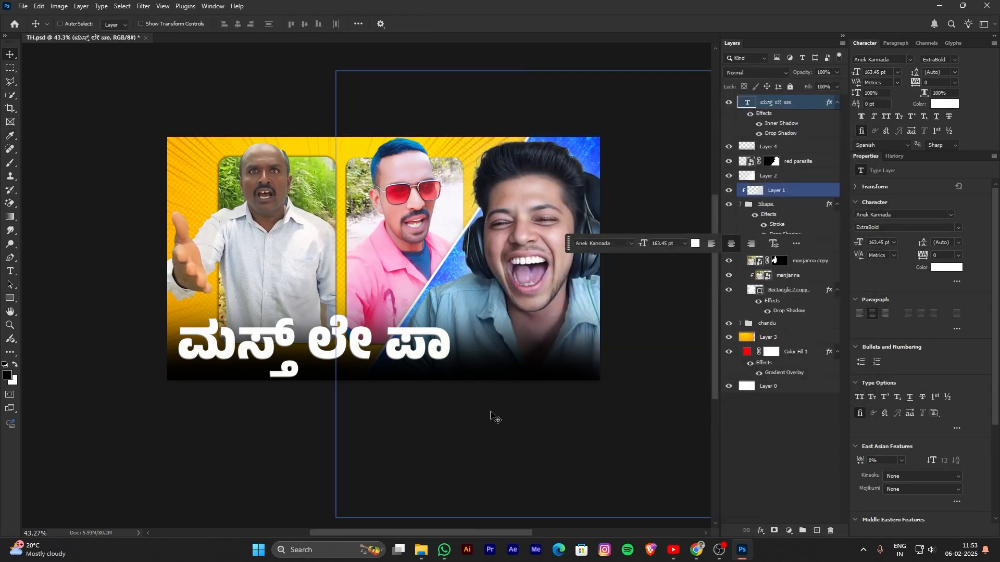
Step through the history to bring back the title's green Gradient Overlay and Drop Shadow styling.
key(ctrl+shift+z)
key(ctrl+z)
key(ctrl+shift+z)
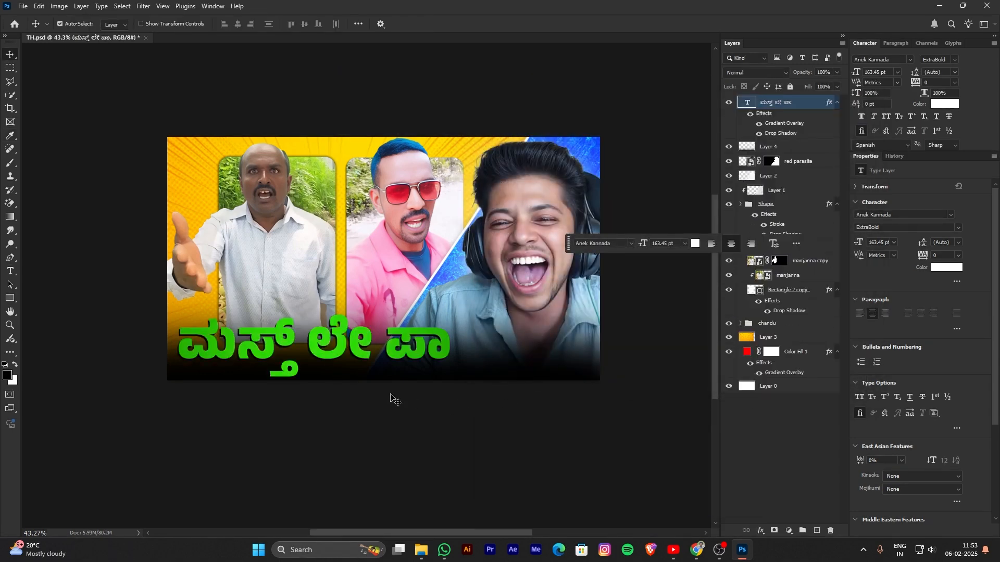
scroll(308, 424, up, 5)
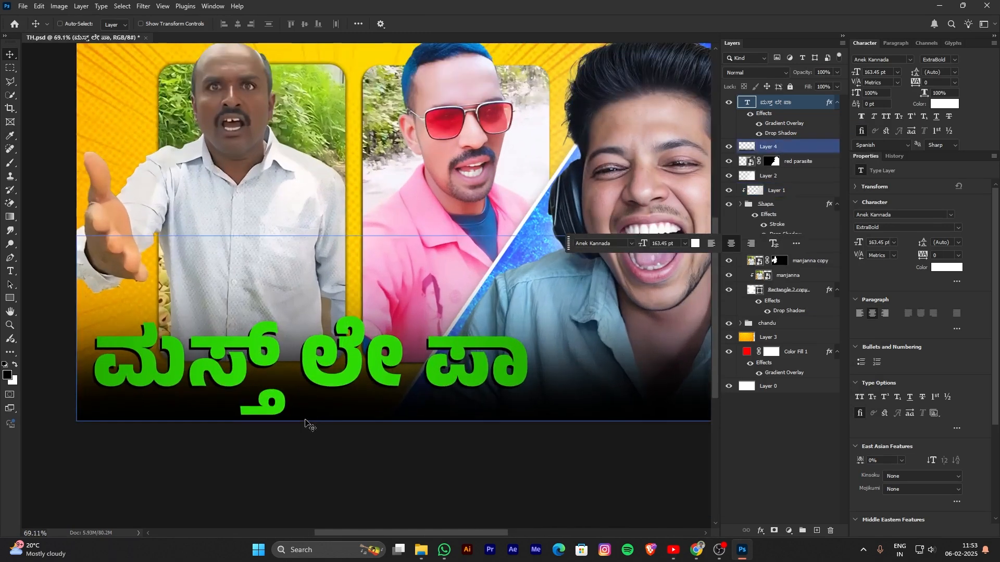
scroll(323, 435, up, 2)
scroll(324, 439, down, 2)
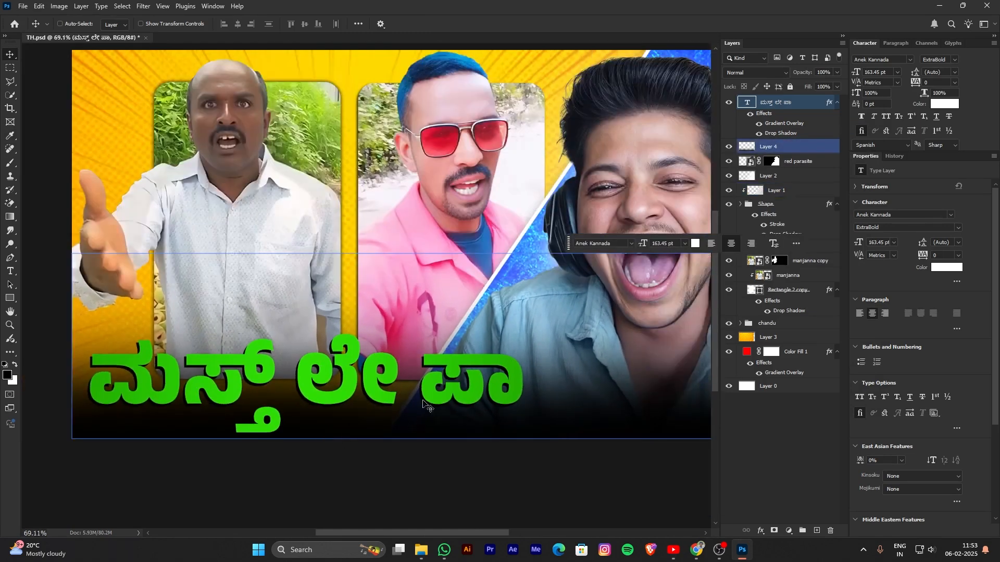
Set the green title's Drop Shadow colour to dark green 0b3900 in its layer style.
double_click(805, 108)
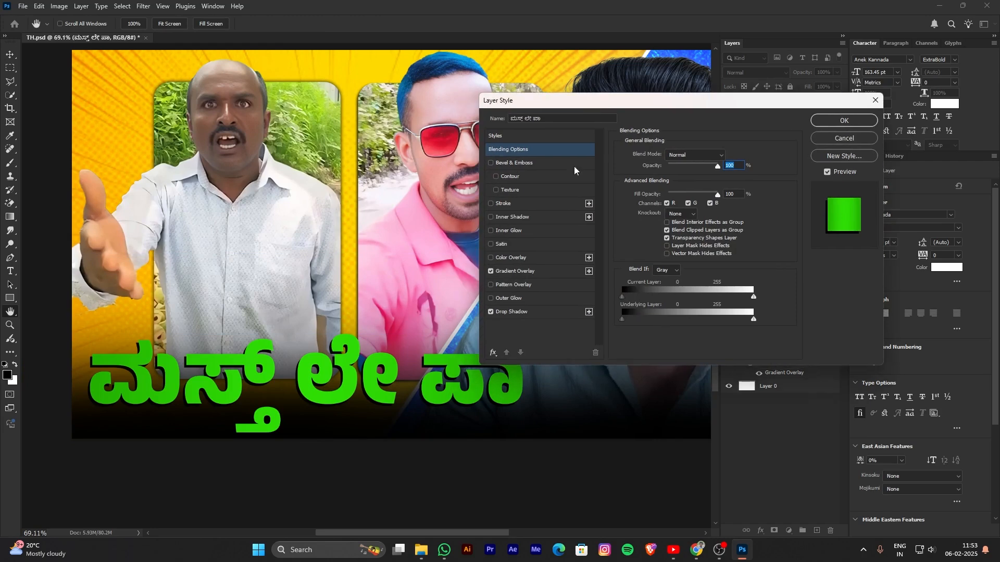
click(546, 312)
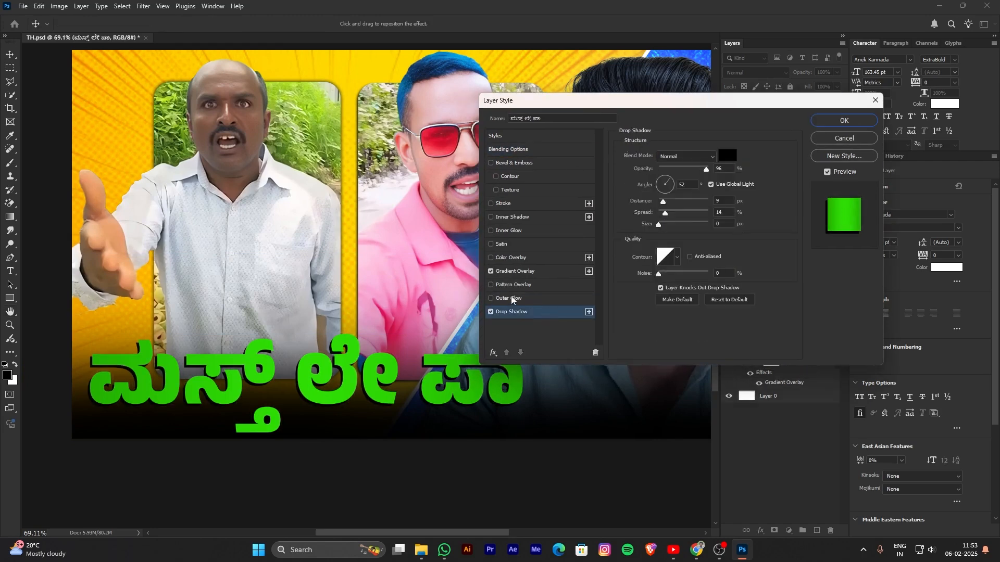
click(728, 156)
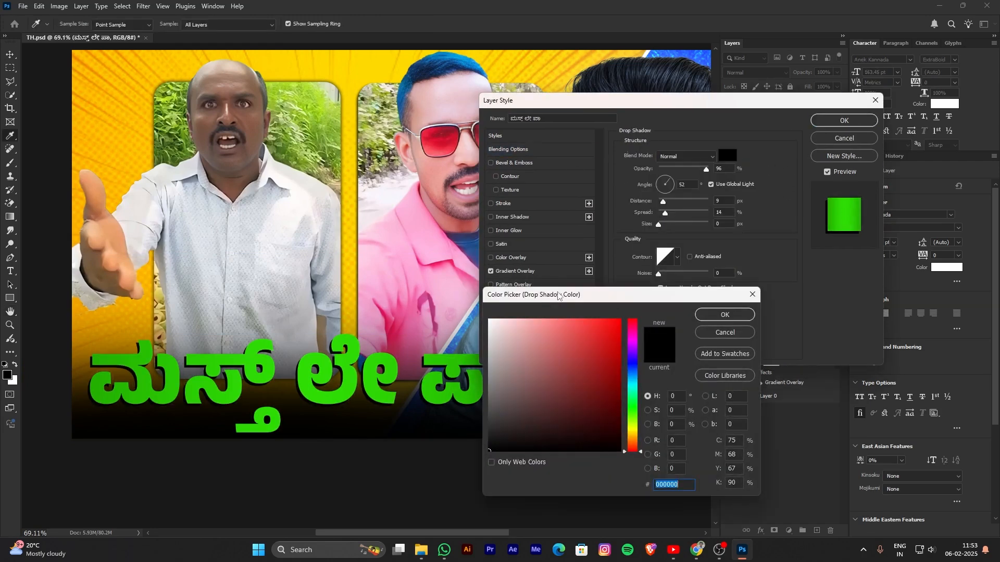
drag(556, 294, 601, 269)
click(451, 395)
mouse_move(624, 385)
mouse_down()
mouse_move(645, 388)
mouse_move(667, 418)
mouse_move(674, 398)
mouse_move(664, 398)
mouse_up()
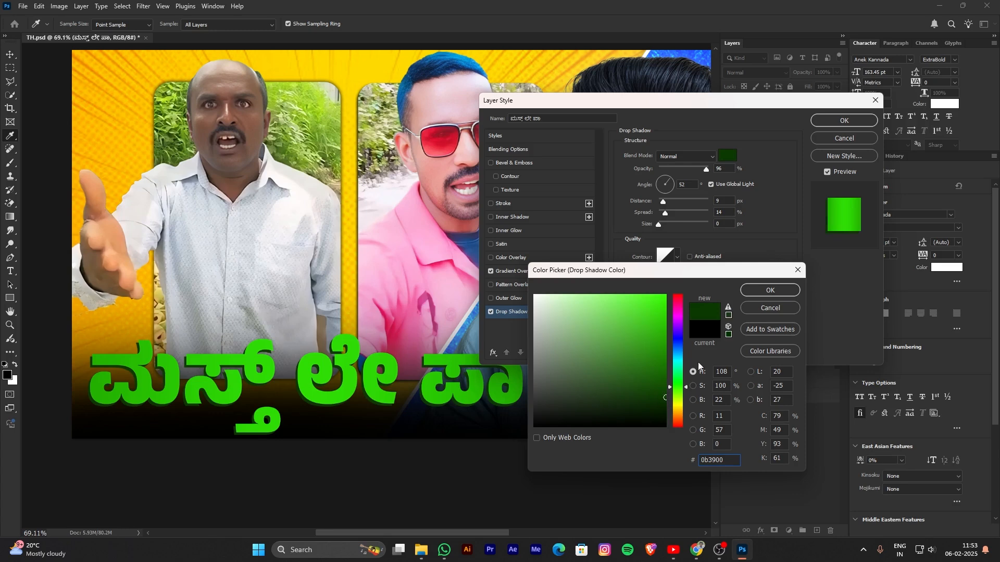
click(770, 290)
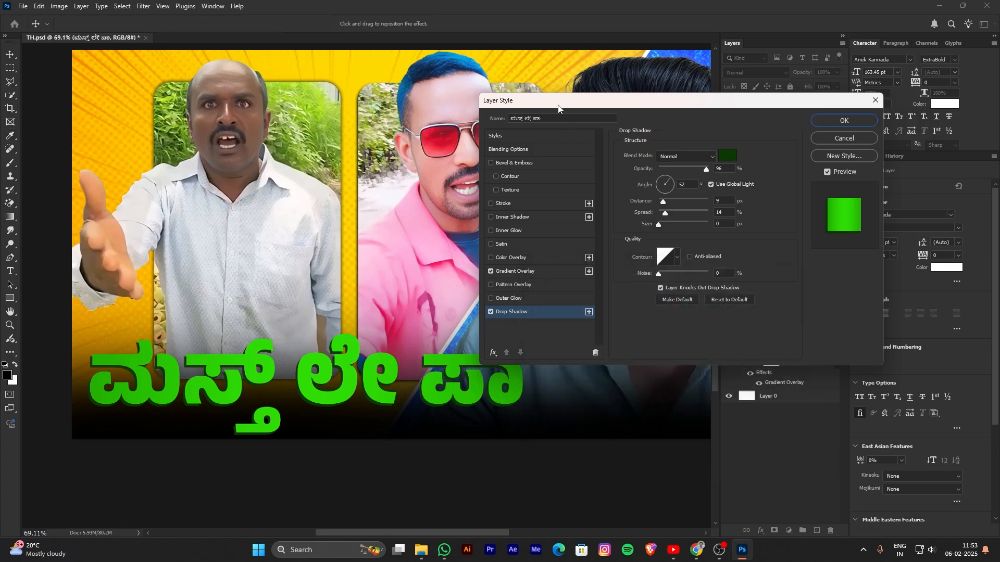
Add a white outside Stroke to the title with a size of 3 px.
drag(558, 108, 570, 107)
click(530, 205)
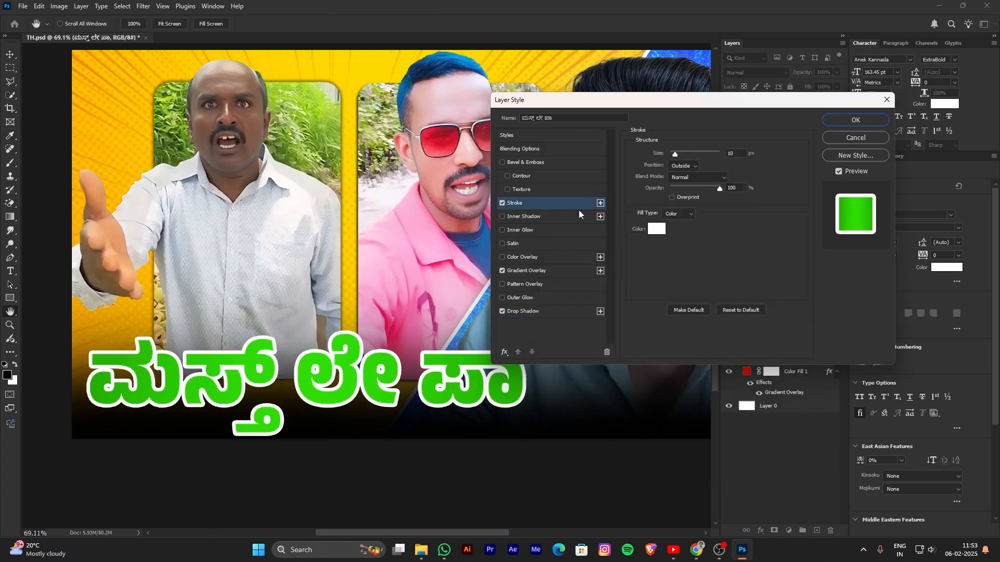
drag(675, 153, 671, 156)
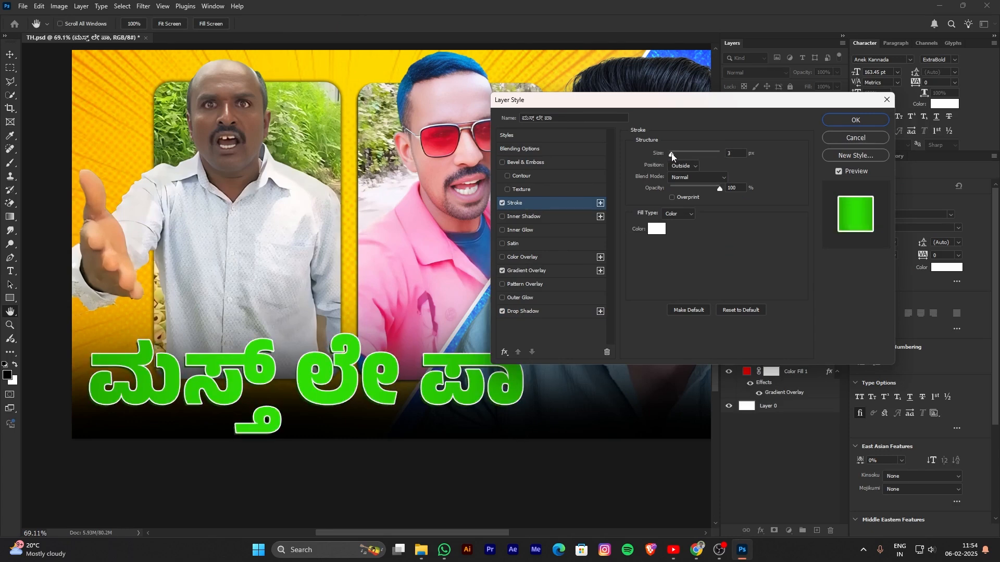
drag(612, 99, 624, 102)
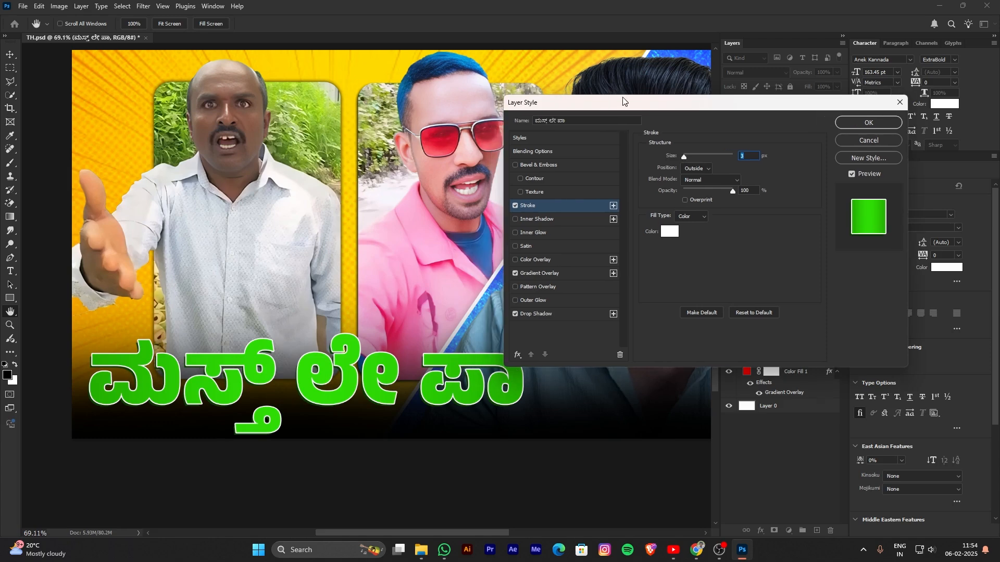
Add a smooth Inner Bevel to the title with size 4 px and soften 0 px, and accept the layer style.
click(539, 165)
drag(685, 103, 693, 101)
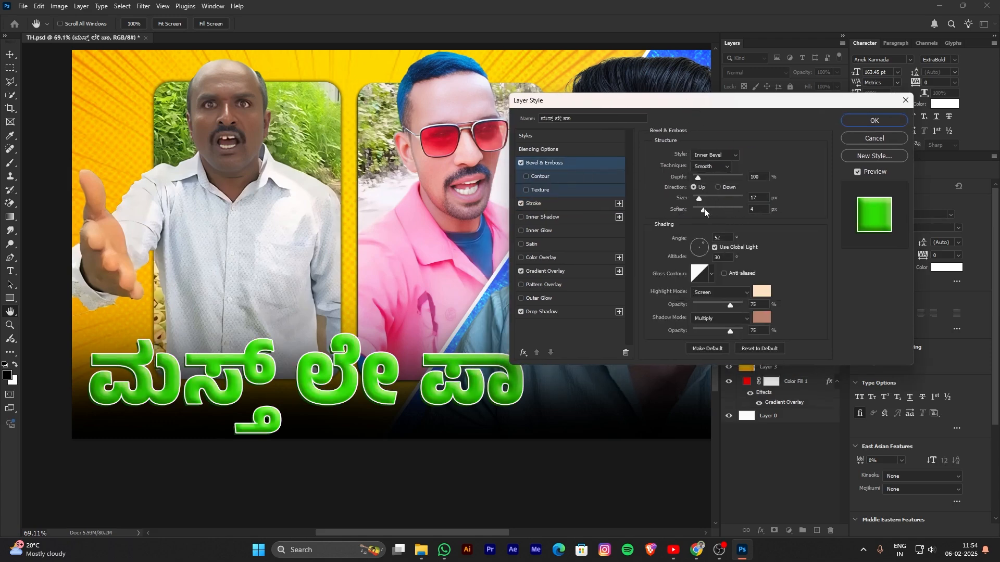
mouse_move(704, 209)
mouse_down()
mouse_move(692, 212)
mouse_move(696, 202)
mouse_up()
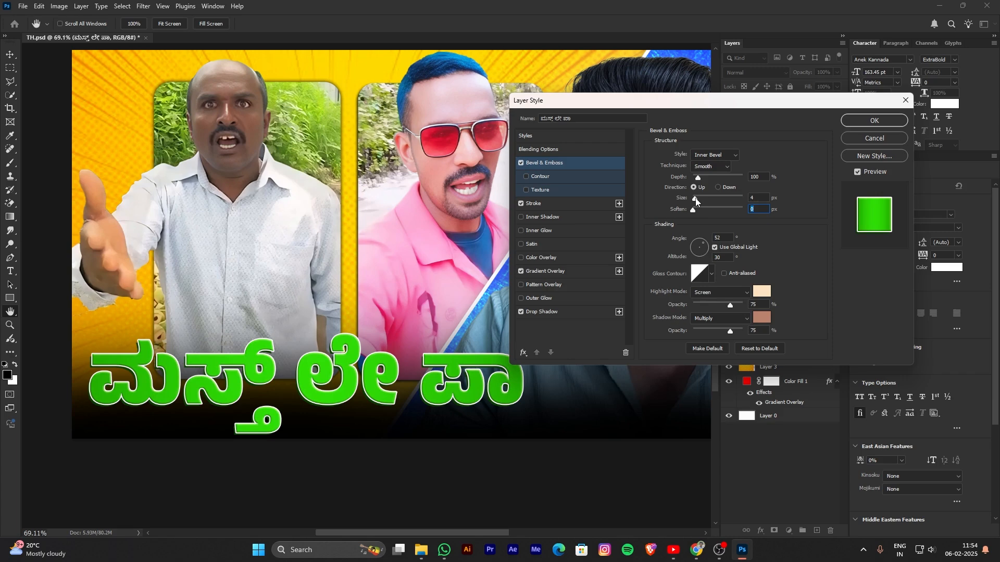
drag(682, 106, 595, 111)
drag(495, 108, 520, 94)
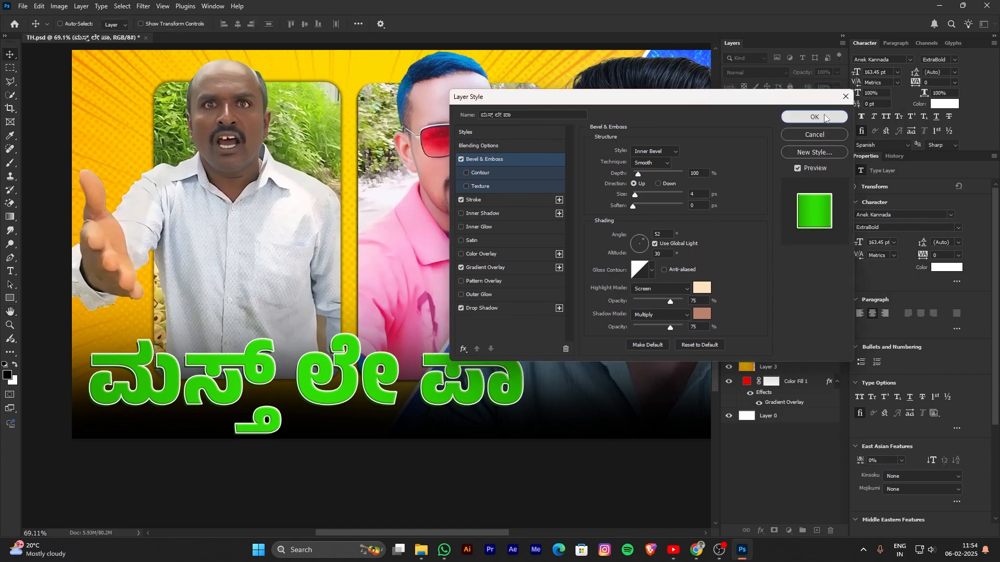
click(836, 119)
scroll(462, 453, down, 3)
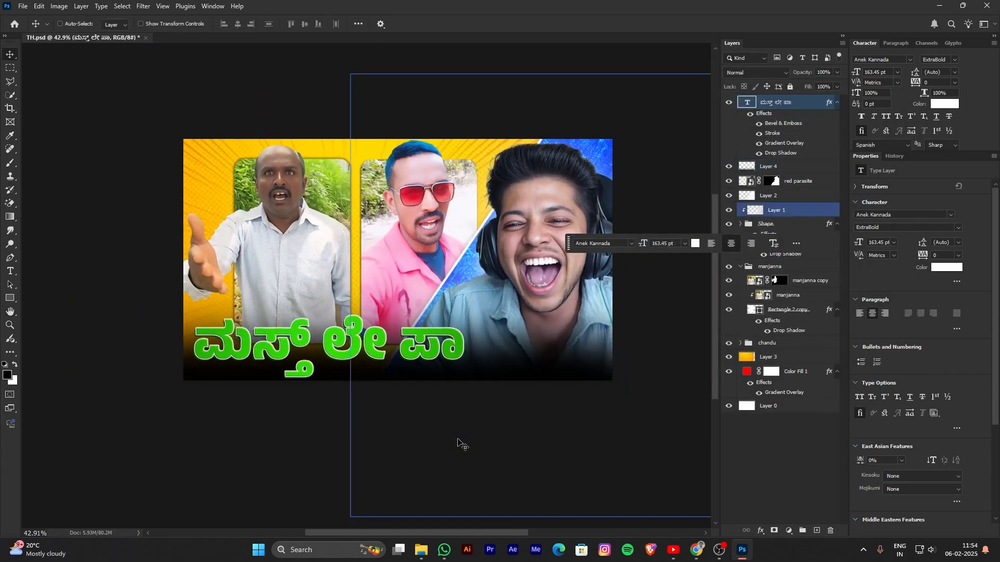
scroll(460, 444, down, 2)
drag(363, 411, 354, 417)
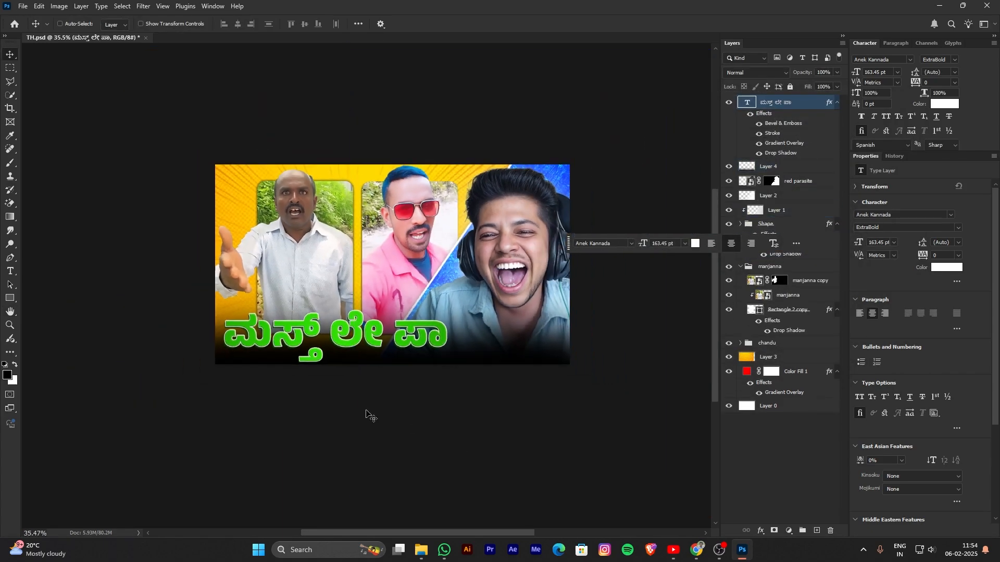
scroll(351, 420, up, 3)
scroll(350, 421, down, 1)
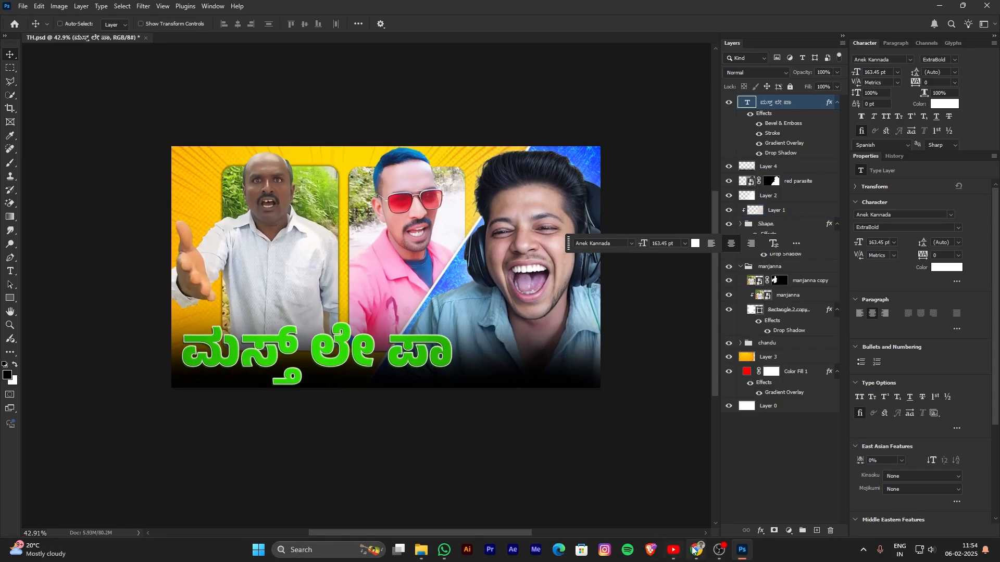
Switch to Chrome and return to the Google Images results for "texture".
click(696, 550)
click(304, 16)
click(208, 10)
click(312, 10)
key(alt+Left)
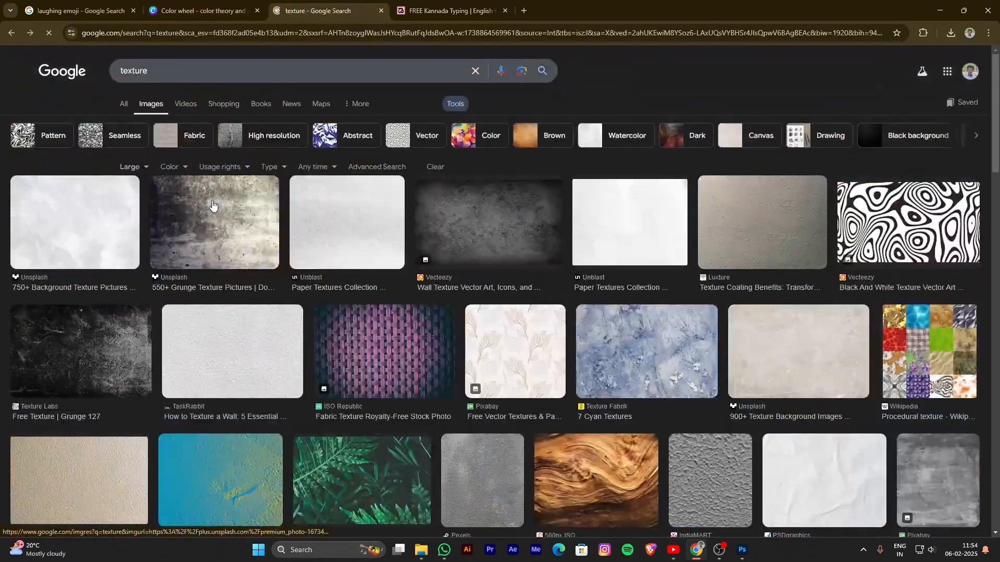
Look through the texture image results and preview several candidates for a texture to lay over the title.
scroll(213, 207, down, 10)
scroll(364, 276, up, 3)
click(428, 247)
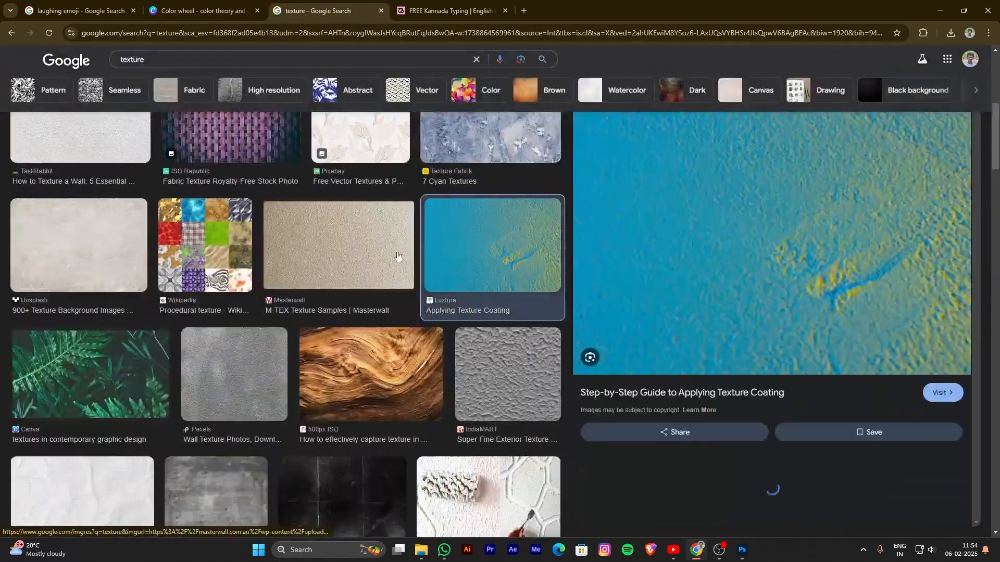
click(366, 259)
scroll(312, 271, down, 10)
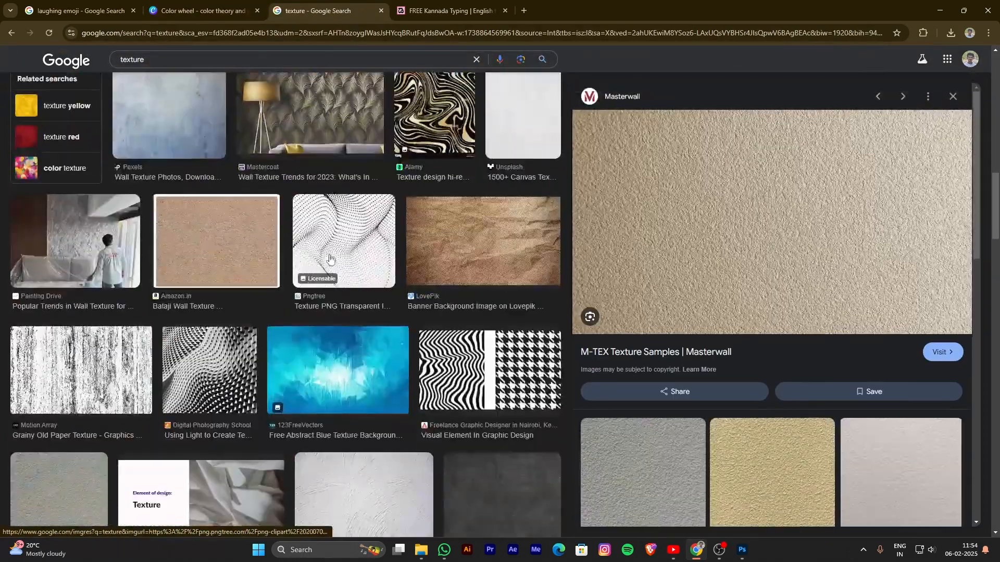
click(453, 248)
scroll(319, 252, down, 3)
scroll(319, 252, down, 12)
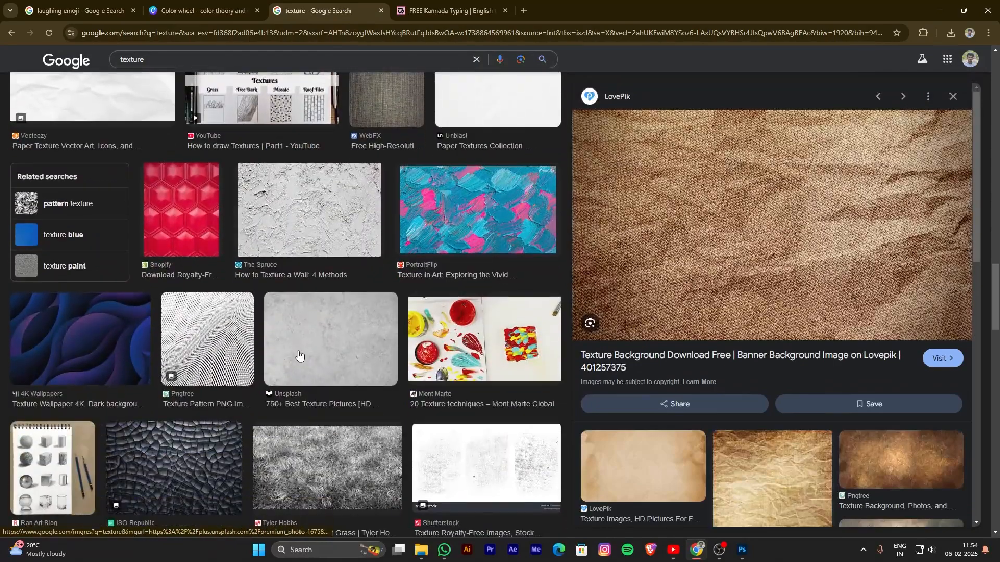
click(298, 356)
scroll(297, 336, down, 4)
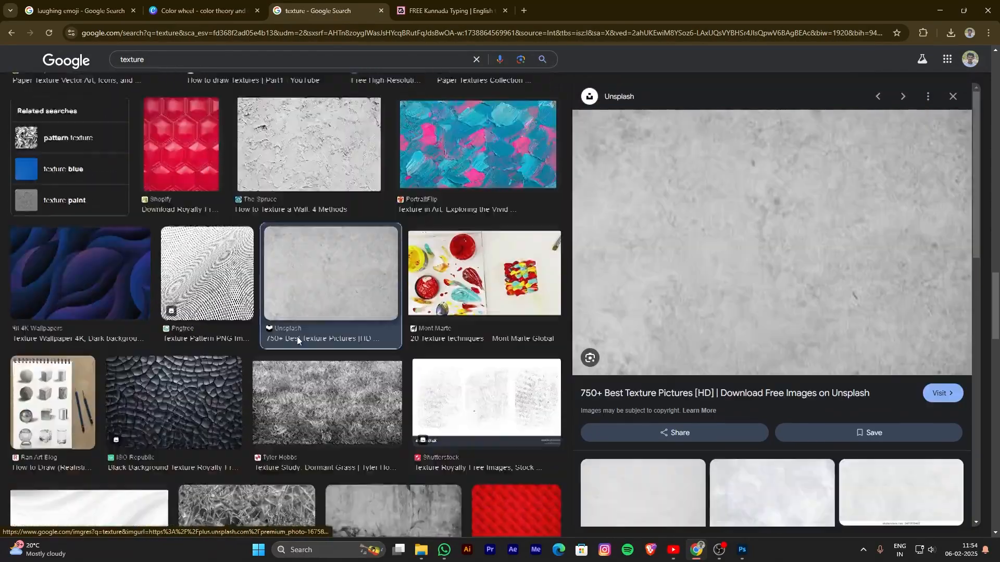
Copy the black-and-white Dormant Grass texture image and paste it into the thumbnail document in Photoshop.
click(326, 287)
scroll(335, 313, down, 5)
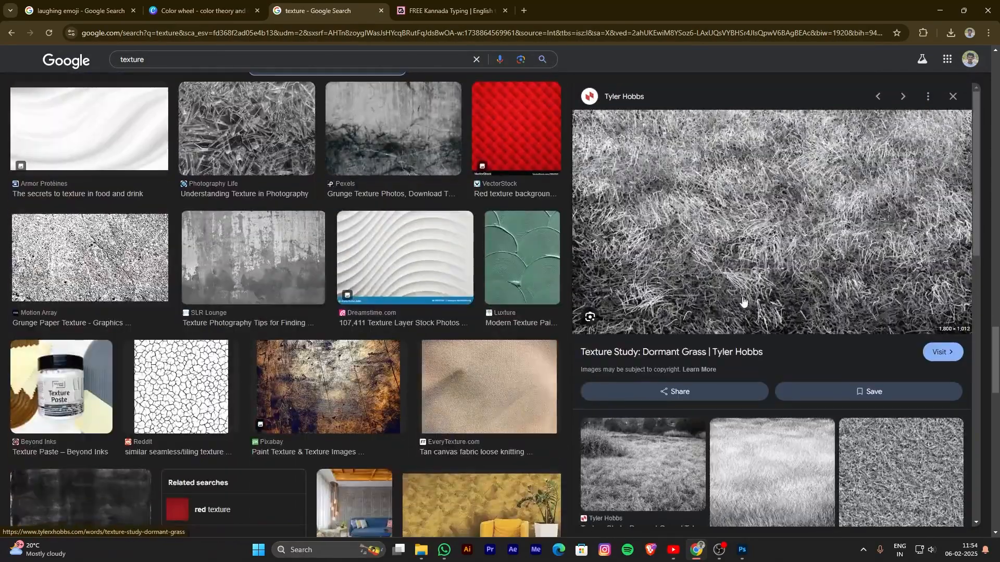
right_click(713, 171)
mouse_move(824, 401)
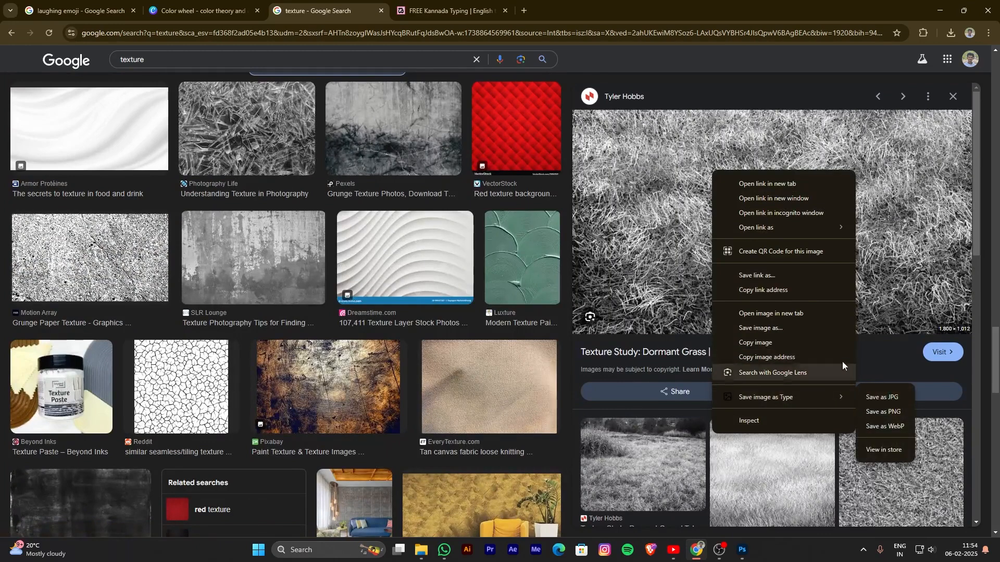
click(742, 550)
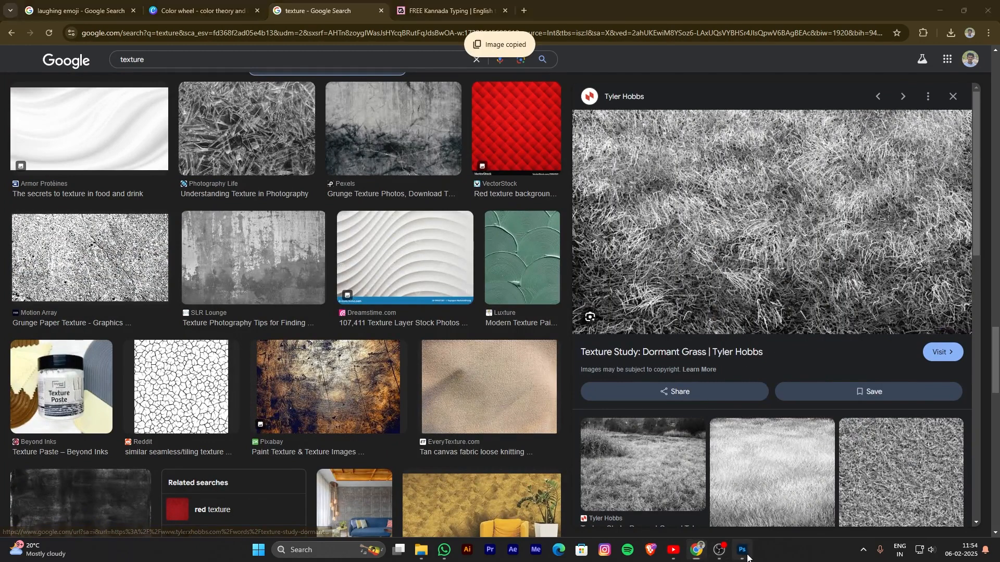
key(ctrl+v)
Try scaling and stretching the pasted grass texture into a wide strip that covers the whole Kannada title.
drag(435, 330, 401, 410)
key(ctrl+t)
drag(353, 462, 354, 341)
drag(338, 298, 281, 383)
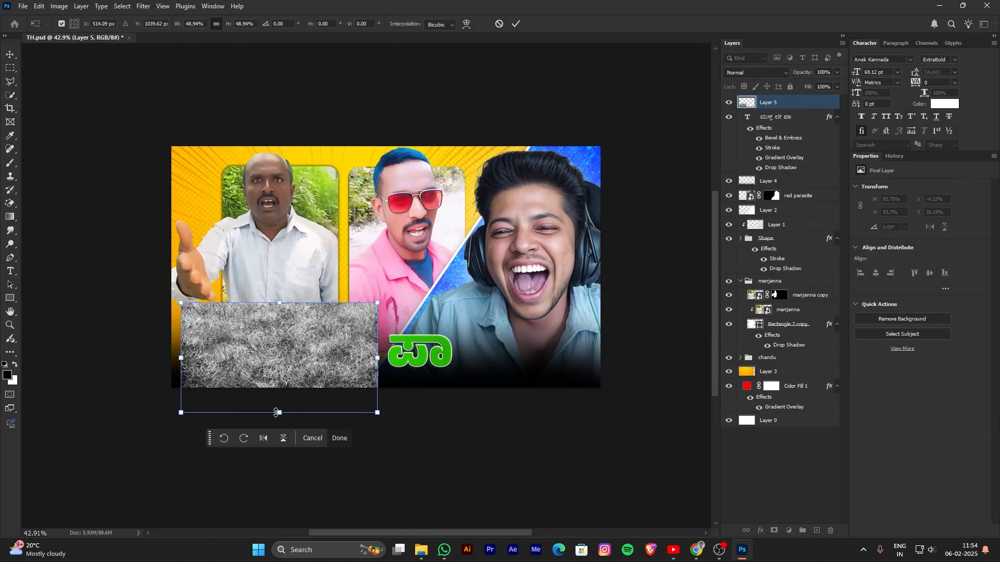
key(super)
key(super)
drag(276, 412, 287, 384)
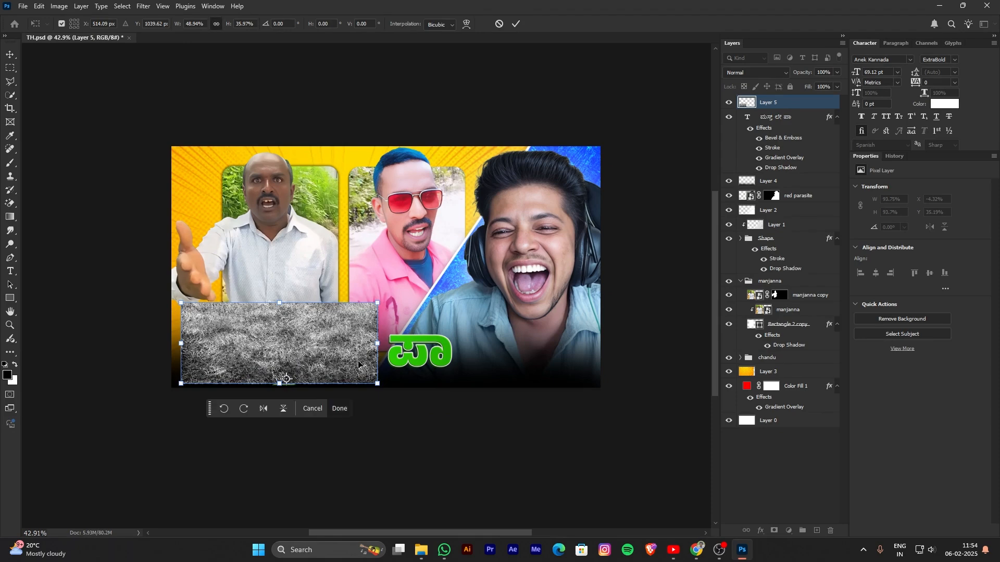
drag(378, 345, 451, 344)
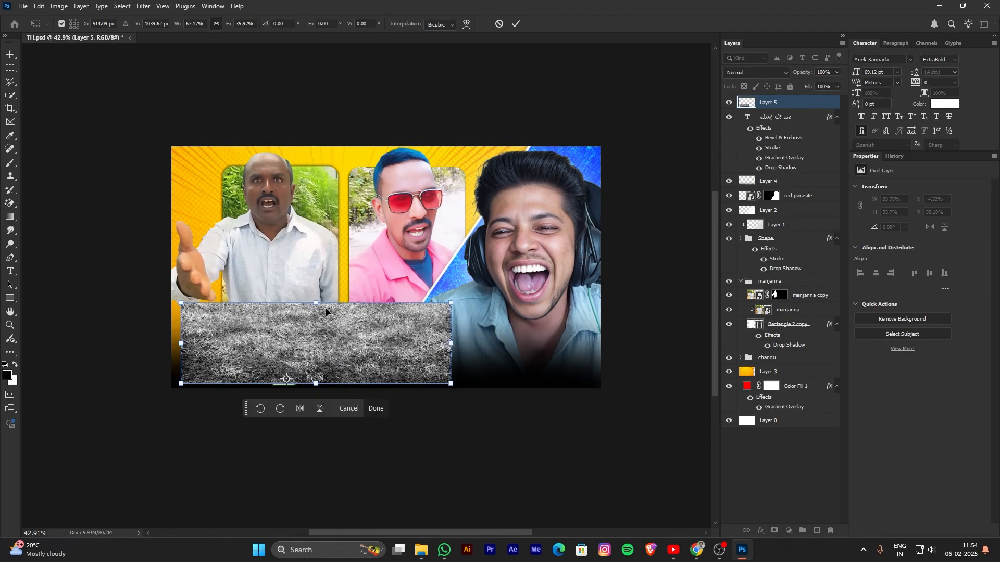
drag(318, 304, 330, 324)
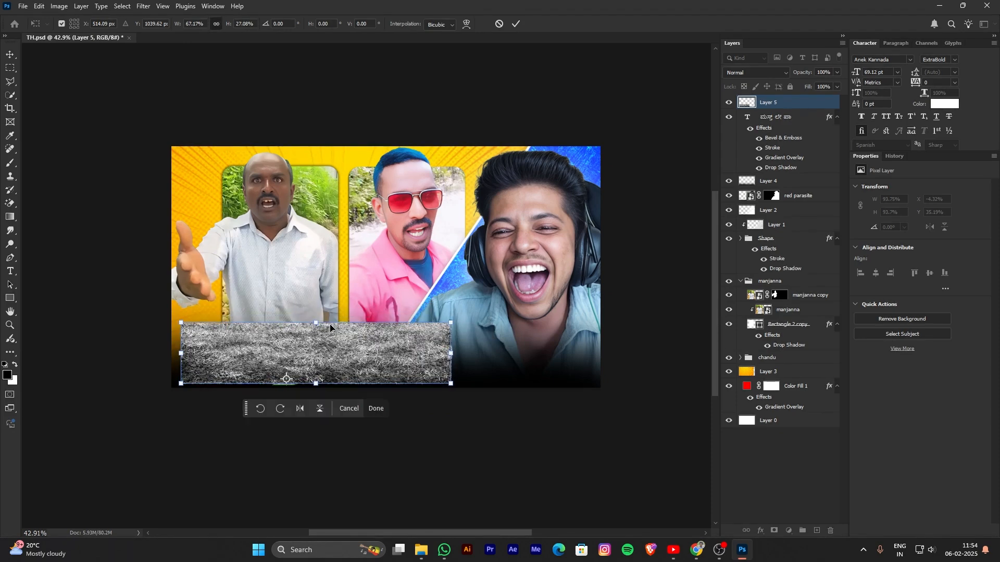
drag(315, 384, 317, 388)
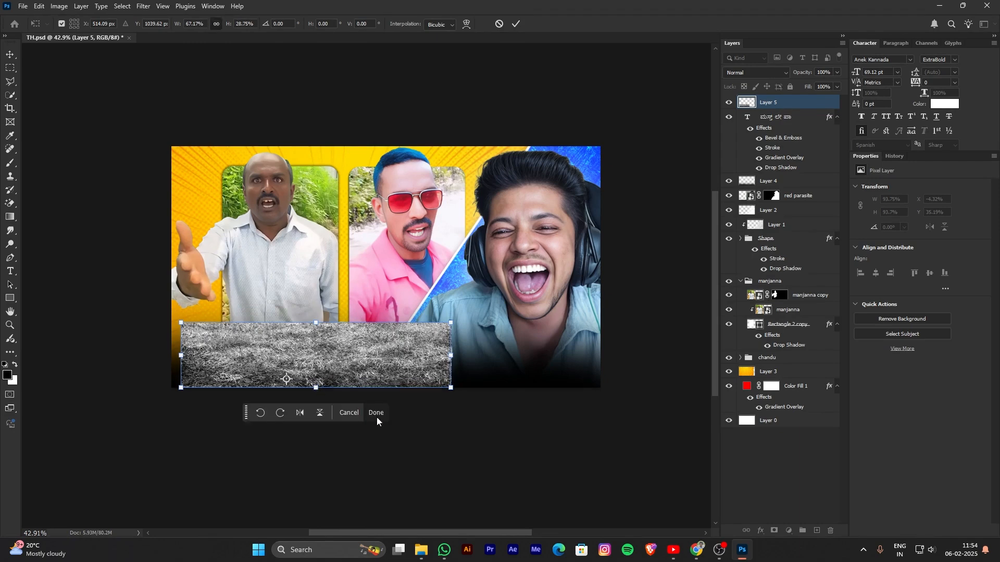
click(376, 413)
Try clipping the grass texture directly to the title text layer, and undo the clipping.
alt+click(781, 109)
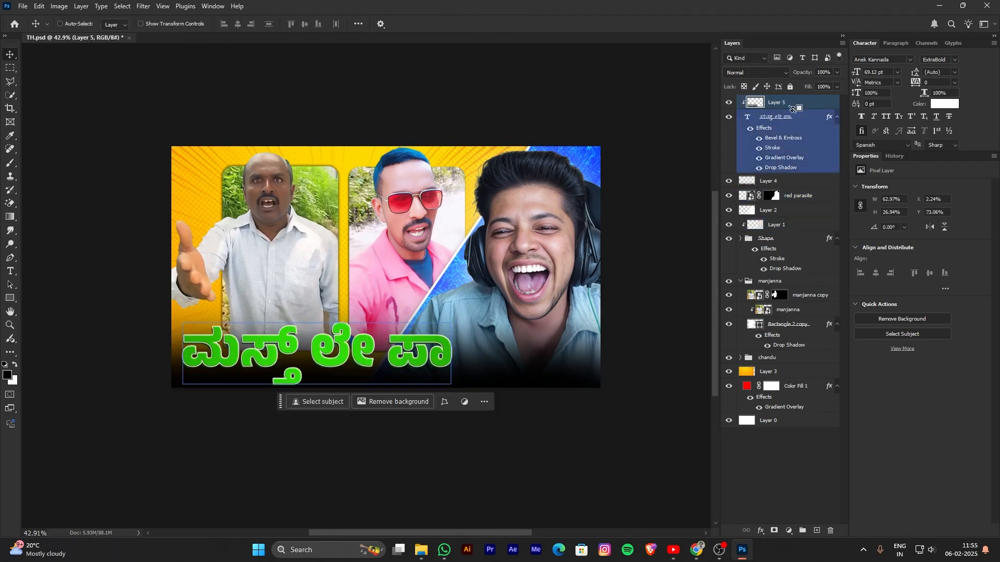
shift+click(790, 115)
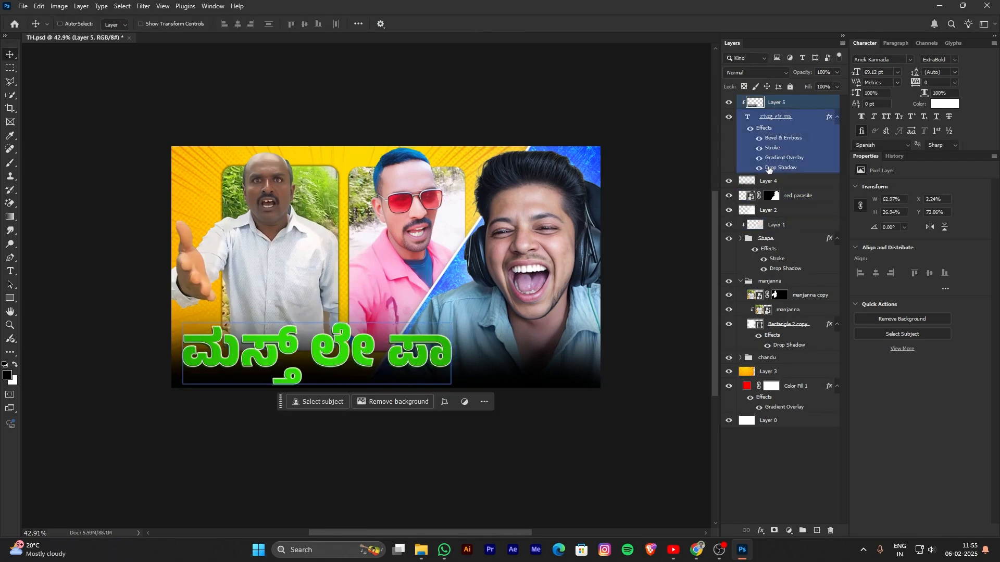
key(ctrl+z)
Put the title text layer into its own group and clip the grass texture to that group.
click(801, 120)
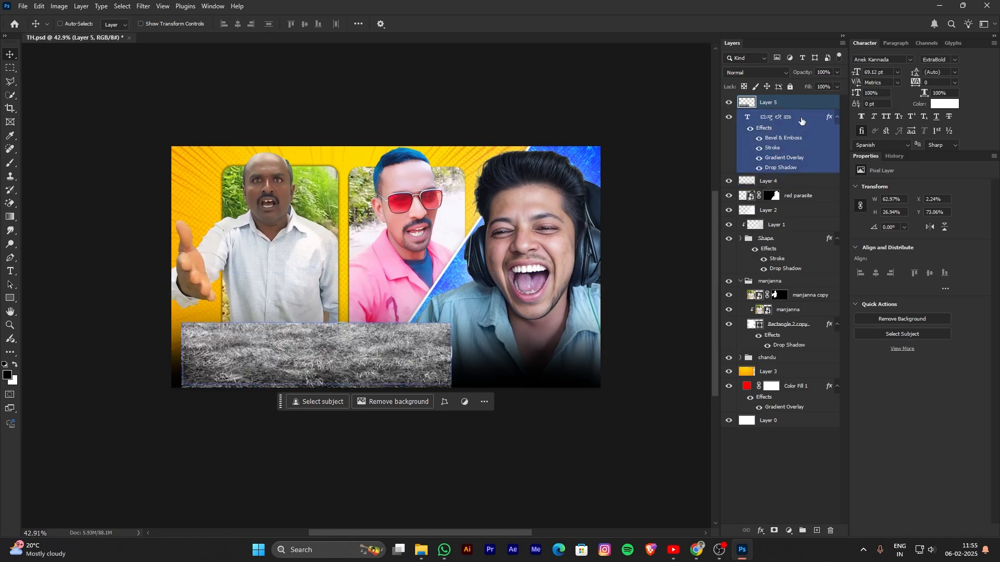
key(ctrl+g)
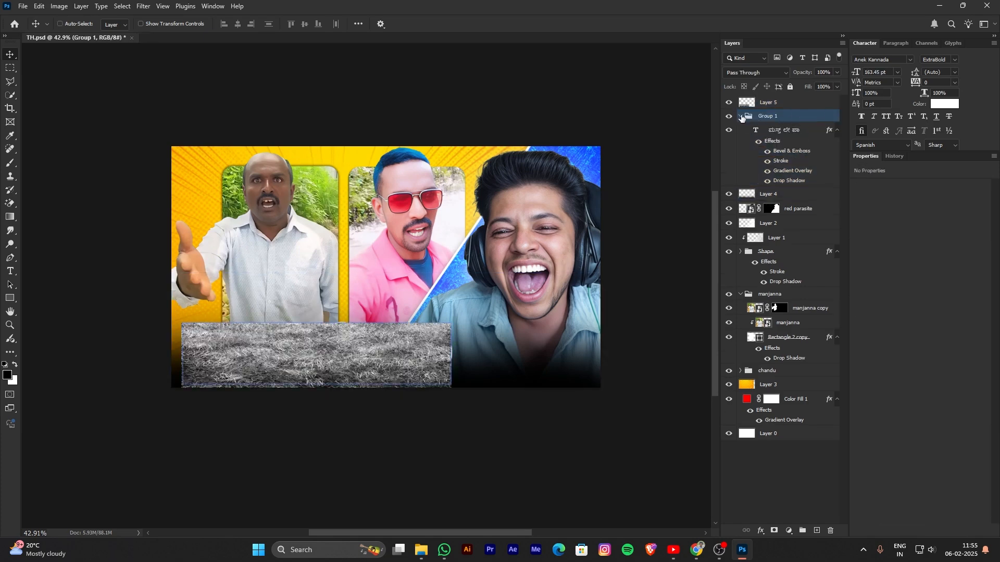
click(741, 117)
shift+click(770, 105)
key(ctrl+alt+g)
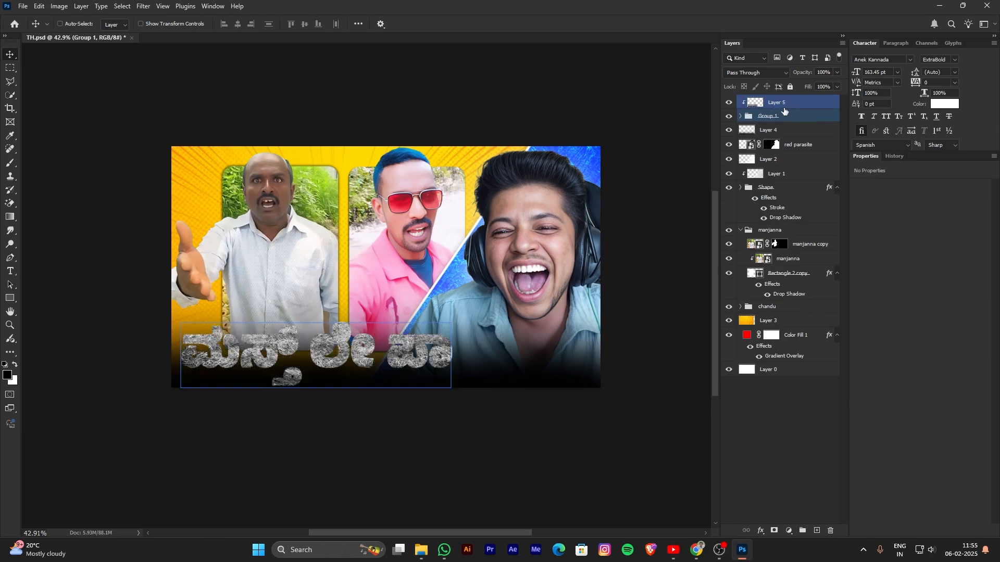
Preview blend modes on the title group and set it to Normal.
click(750, 74)
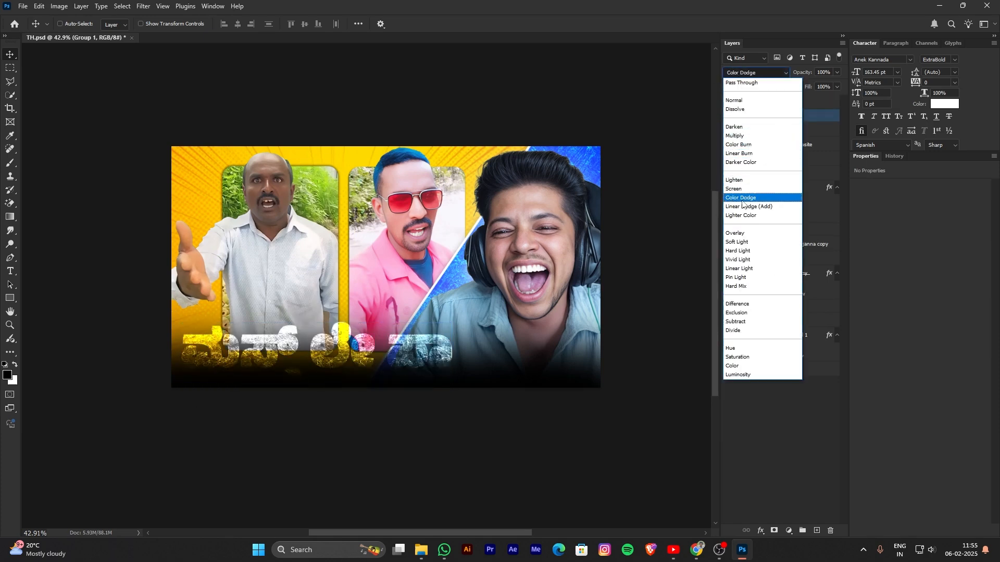
click(747, 101)
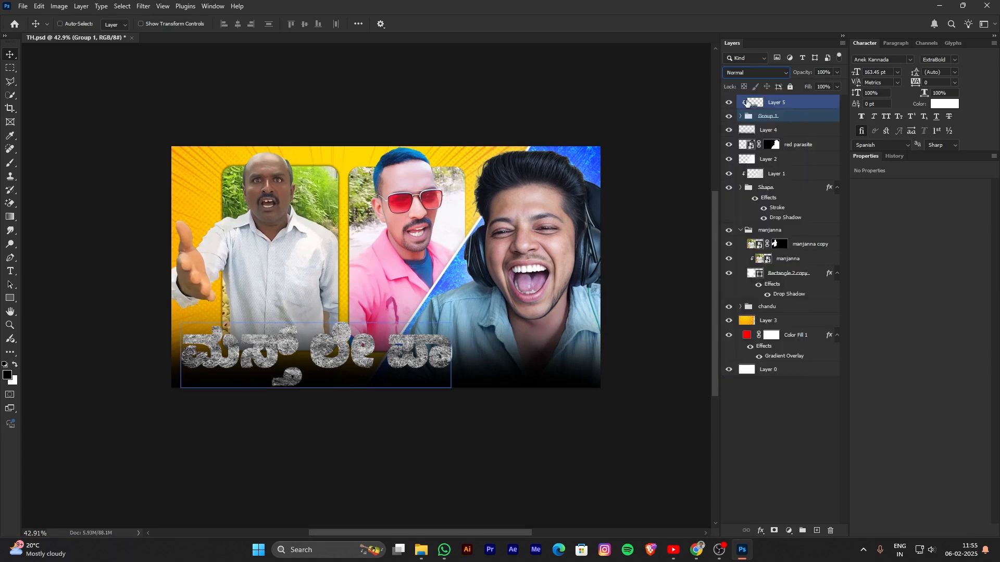
Undo the grouping, clipping and pasting of the grass texture, keeping the title's bevel, stroke, gradient and shadow effects.
key(ctrl+z)
key(ctrl+z)
key(ctrl+z)
key(ctrl+z)
key(ctrl+z)
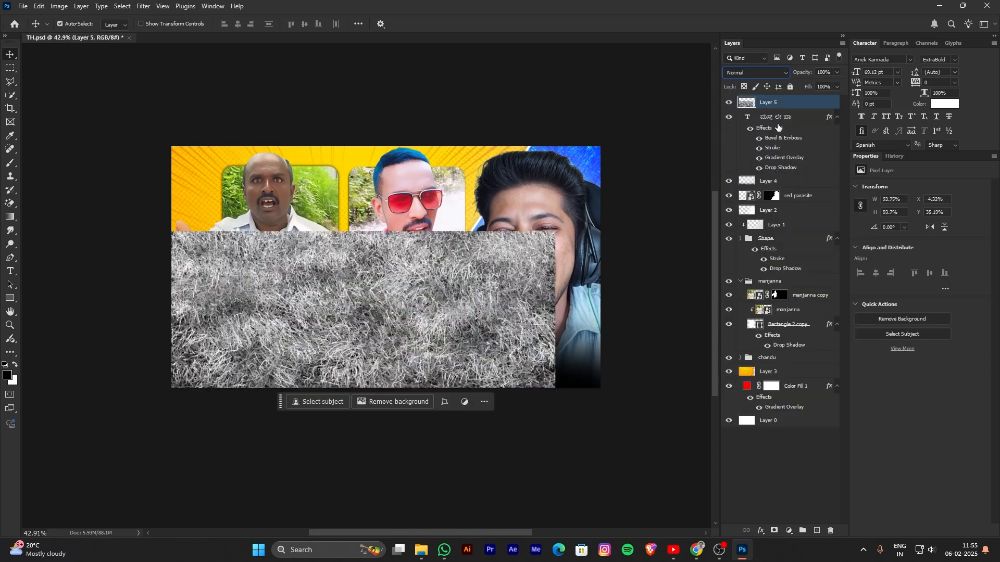
key(ctrl+z)
key(ctrl+z)
key(ctrl+z)
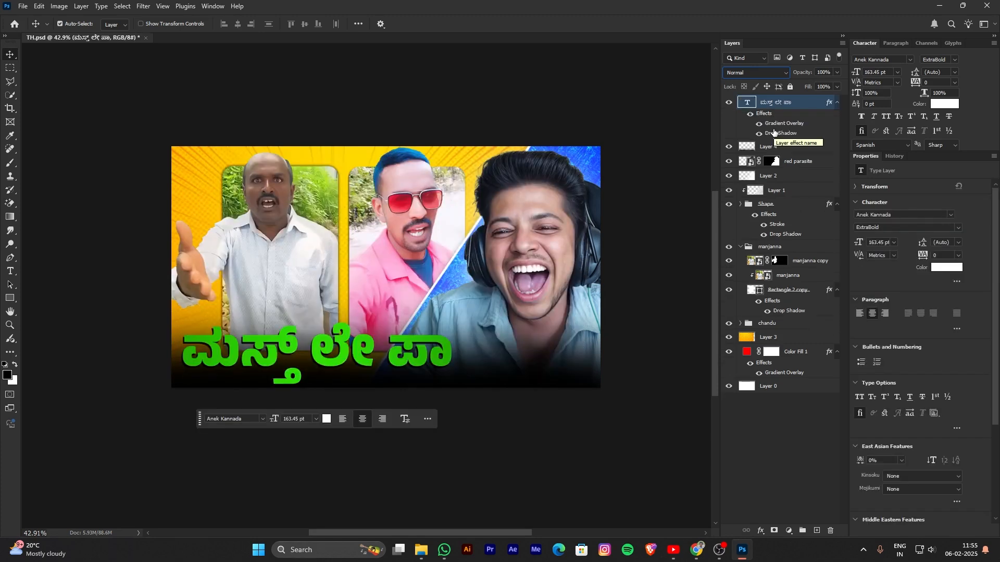
key(ctrl+z)
key(ctrl+z)
key(ctrl+z)
key(ctrl+z)
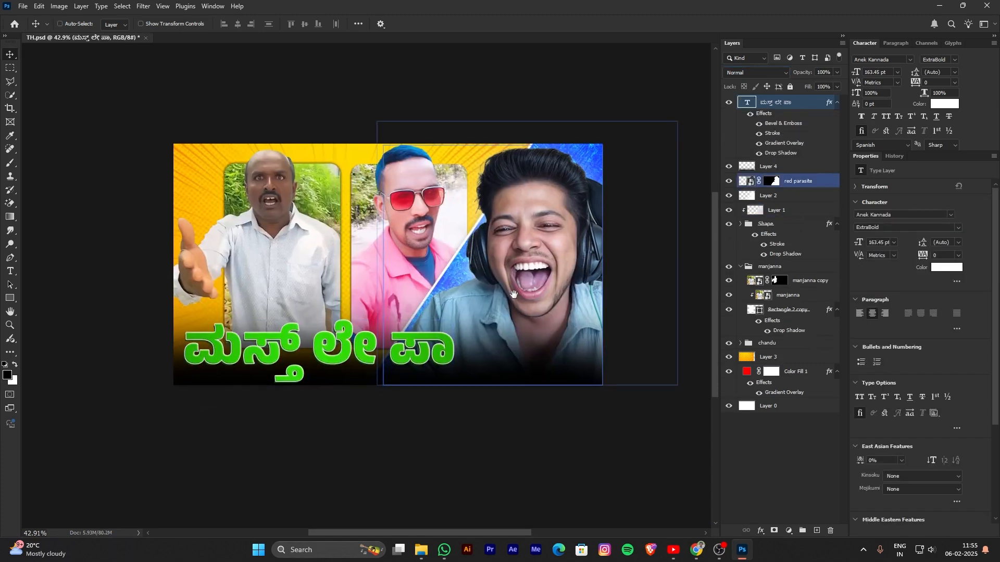
Move the floating task bar above the canvas and examine the title and the overall thumbnail composition.
drag(202, 425, 227, 132)
drag(292, 333, 289, 358)
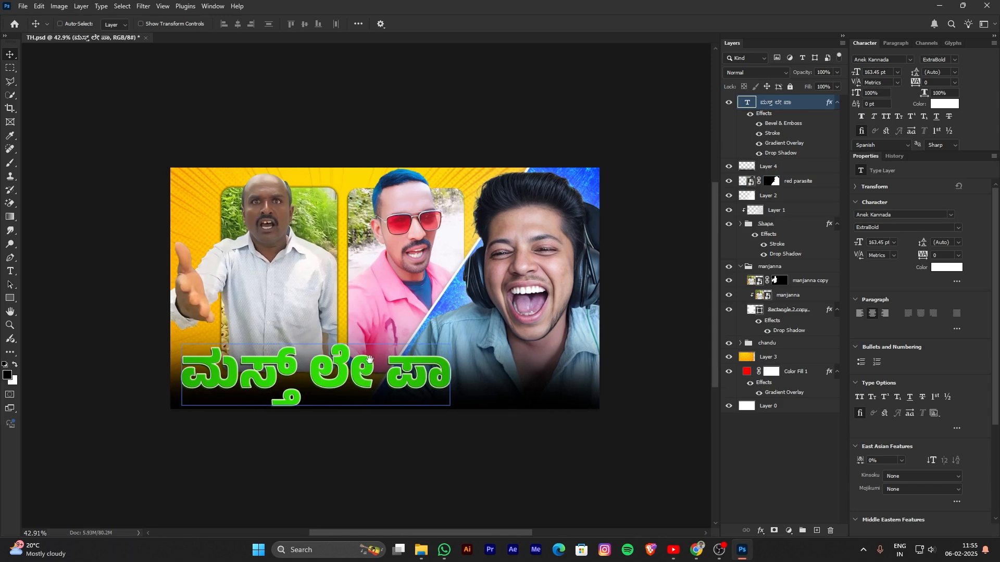
drag(170, 149, 168, 141)
drag(227, 124, 222, 83)
drag(237, 208, 261, 243)
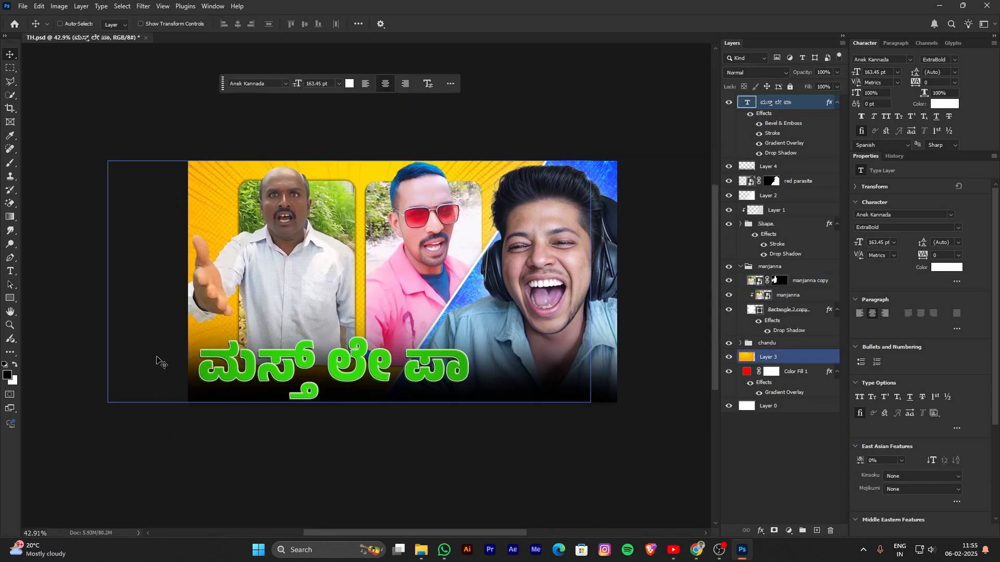
scroll(158, 359, up, 2)
scroll(157, 358, down, 3)
drag(157, 359, 176, 354)
scroll(247, 405, up, 4)
scroll(248, 406, down, 4)
drag(281, 415, 289, 413)
scroll(280, 414, up, 2)
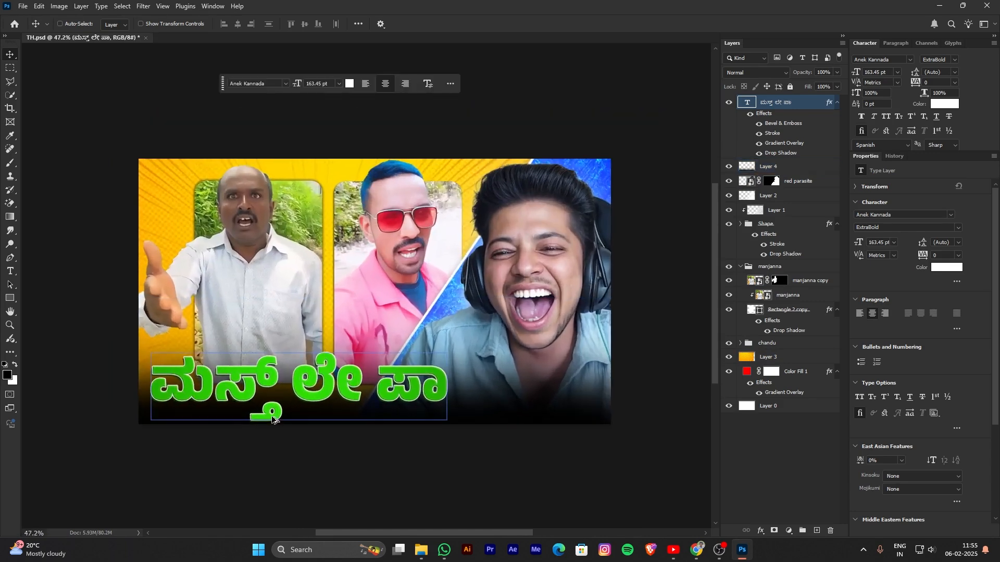
scroll(279, 414, down, 3)
drag(344, 463, 359, 447)
Switch to File Explorer and place rolling-on-the-floor-laughing-em.png from the thumbnail tutorial folder into the Photoshop document.
click(697, 550)
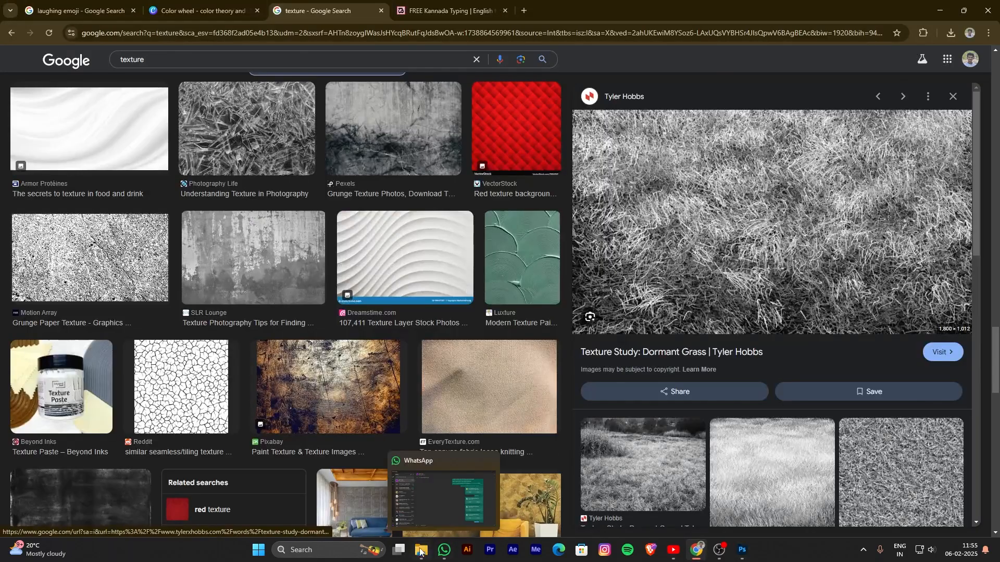
click(416, 468)
click(571, 319)
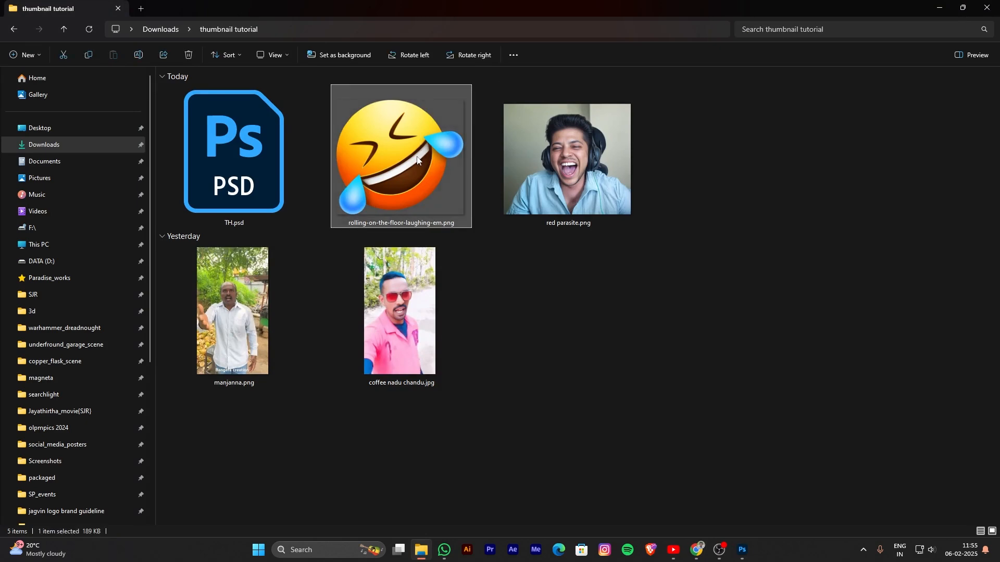
drag(653, 368, 269, 274)
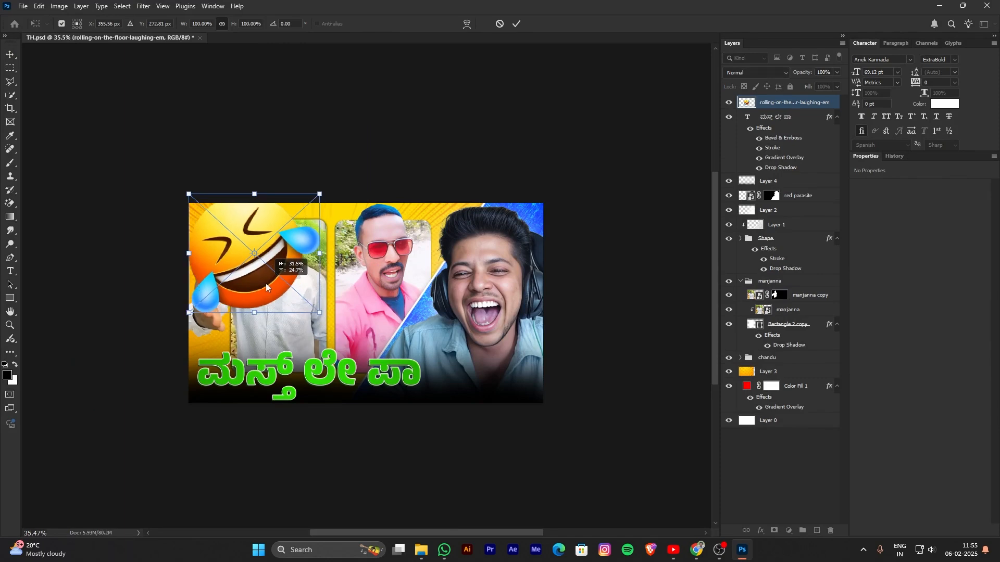
Scale the laughing emoji to about 39%, position it beside the white-shirted man's head and accept the transform.
drag(311, 313, 229, 255)
scroll(233, 256, up, 6)
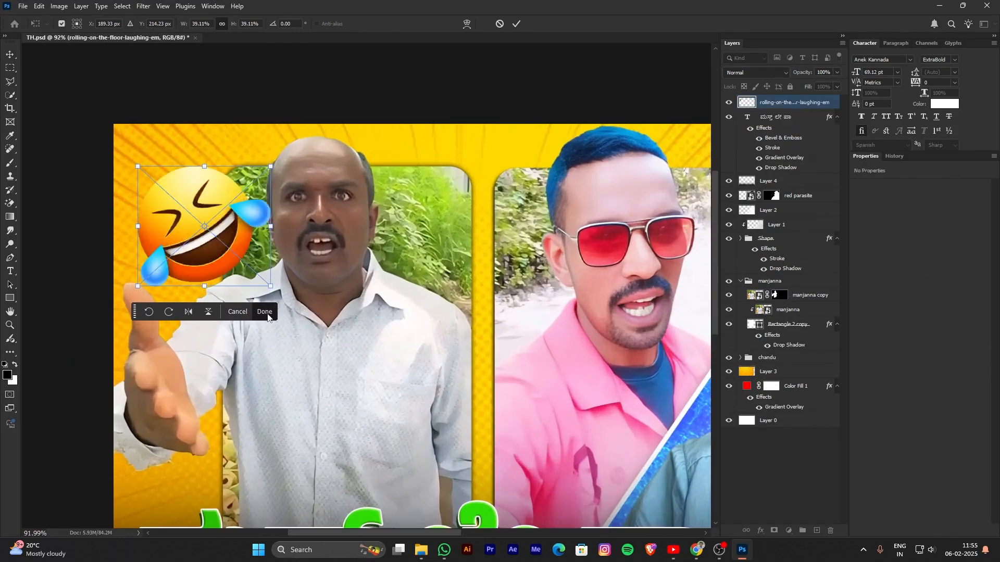
key(Return)
key(ctrl+t)
mouse_move(221, 249)
mouse_down()
mouse_move(310, 270)
mouse_move(233, 262)
mouse_up()
click(273, 316)
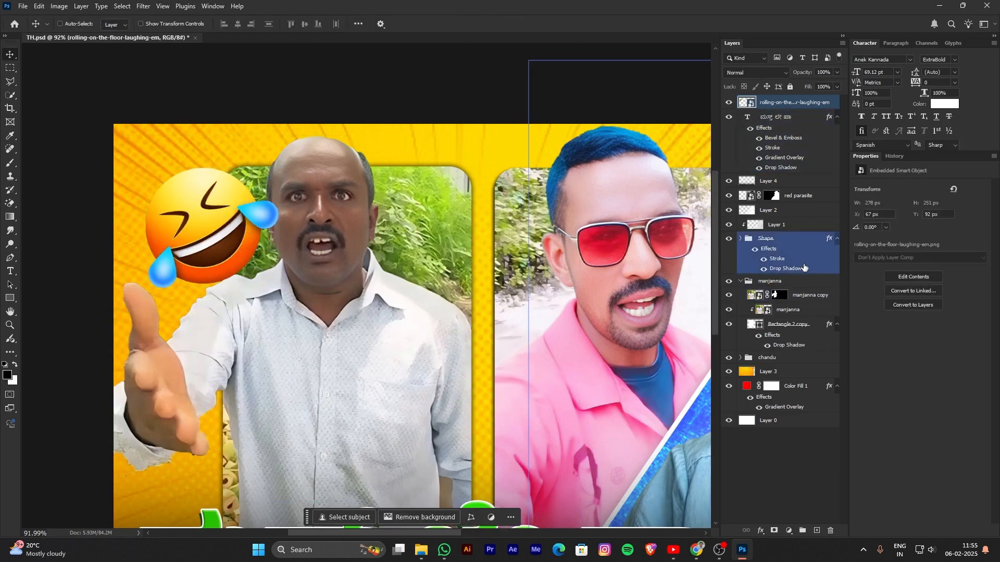
Move the emoji layer beneath the white-shirted man's masked cutout in his card group, and tuck it behind his head and shoulder.
click(740, 282)
click(740, 282)
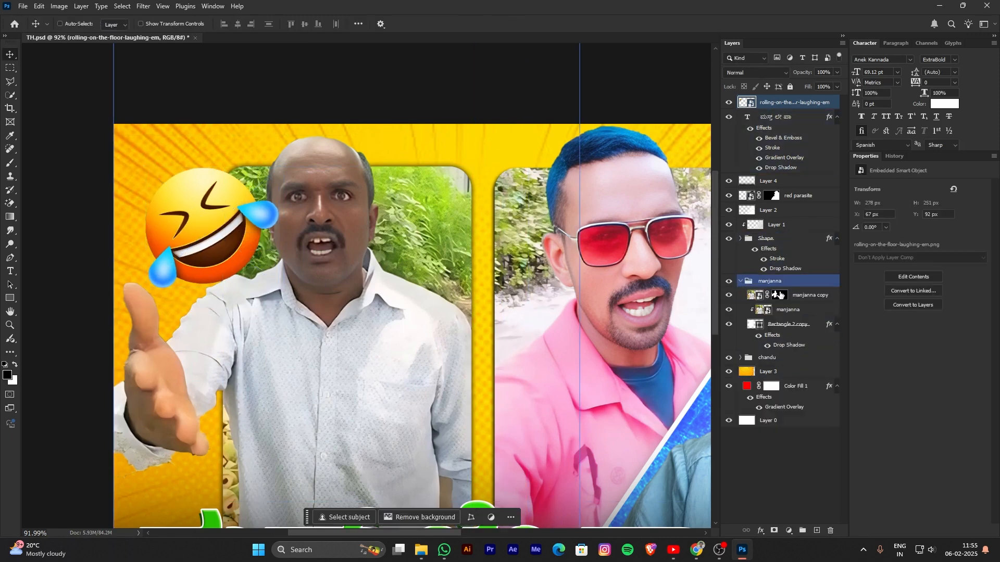
drag(781, 282, 783, 302)
drag(225, 239, 245, 248)
scroll(245, 248, down, 1)
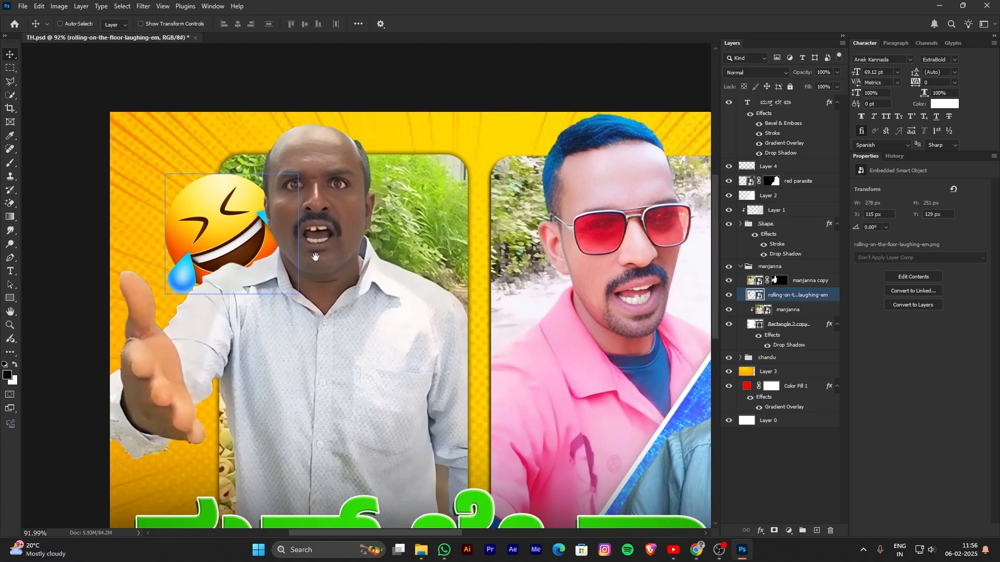
Add a new empty layer directly above the emoji and below the man's masked cutout.
scroll(240, 250, up, 3)
scroll(297, 273, up, 3)
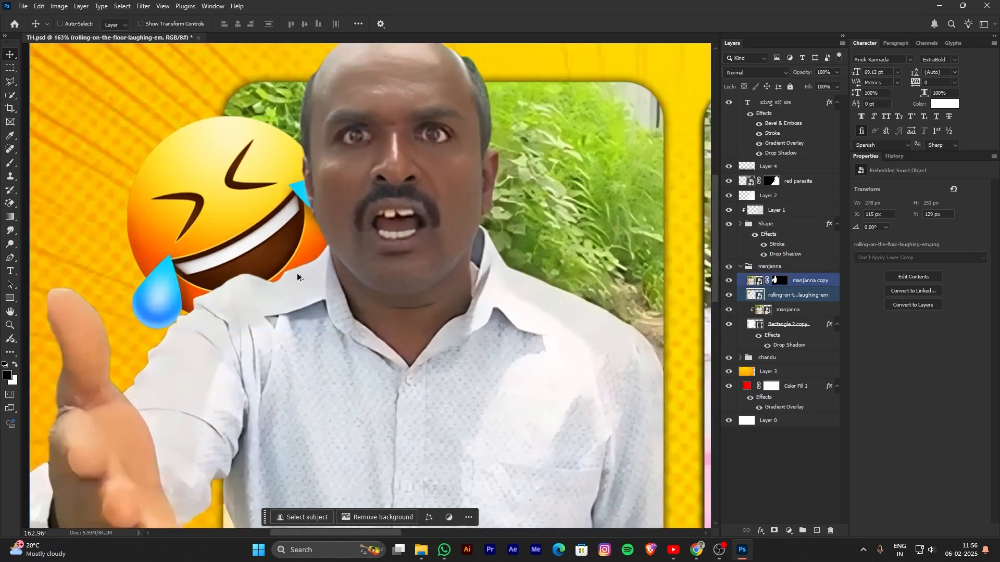
shift+click(787, 311)
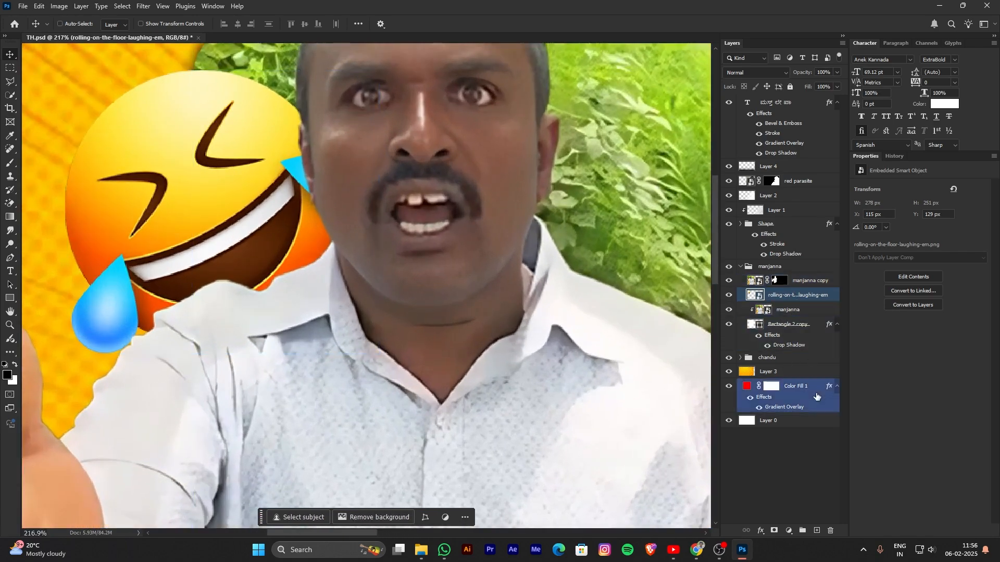
click(815, 531)
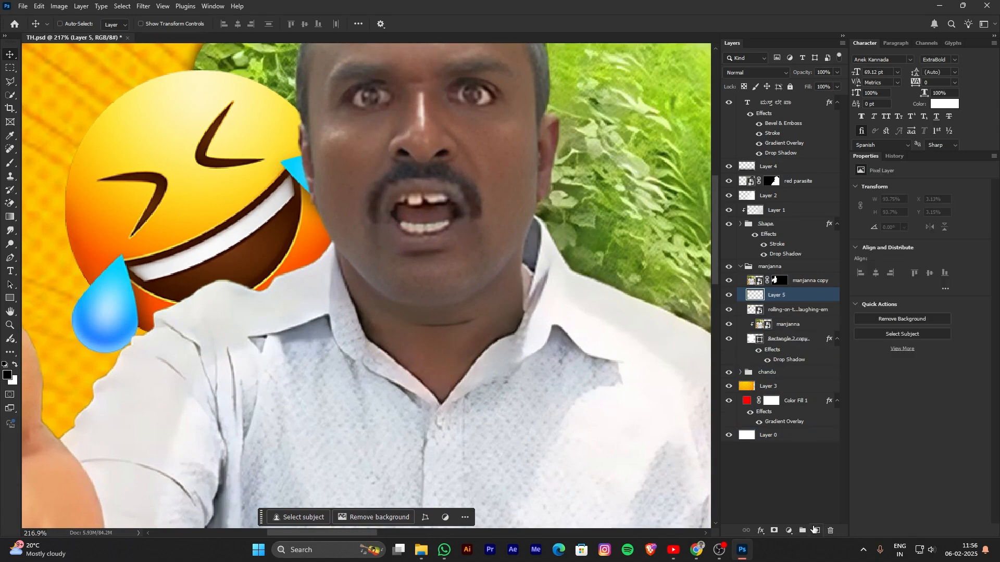
Paint a soft black shadow on the new layer behind the man's shoulder and head with a 250 px brush.
key(b)
scroll(312, 331, down, 1)
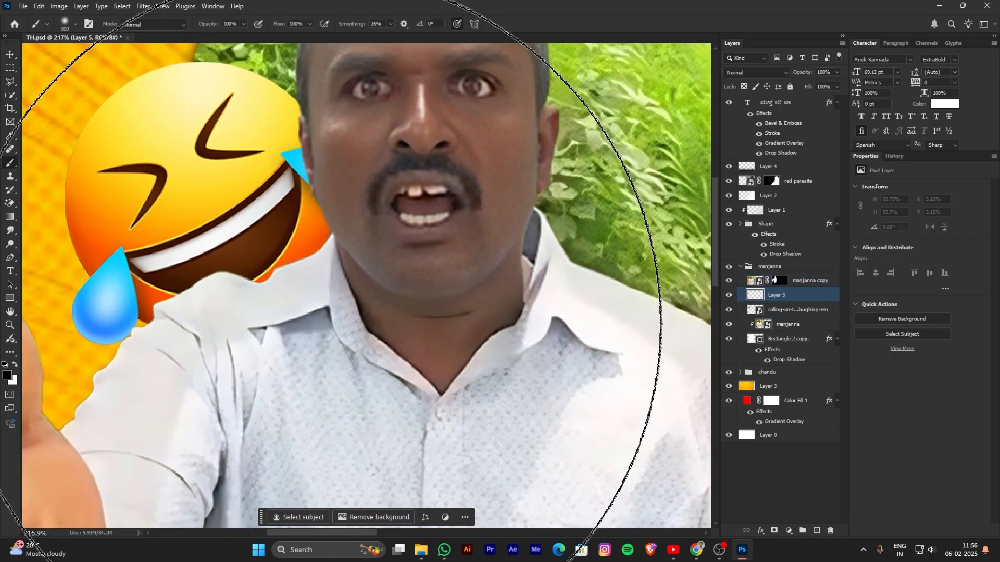
key(bracketleft)
key(bracketleft)
key(bracketleft)
key(bracketleft)
key(bracketleft)
key(bracketleft)
key(bracketleft)
key(bracketleft)
key(bracketleft)
key(bracketleft)
key(bracketleft)
key(bracketleft)
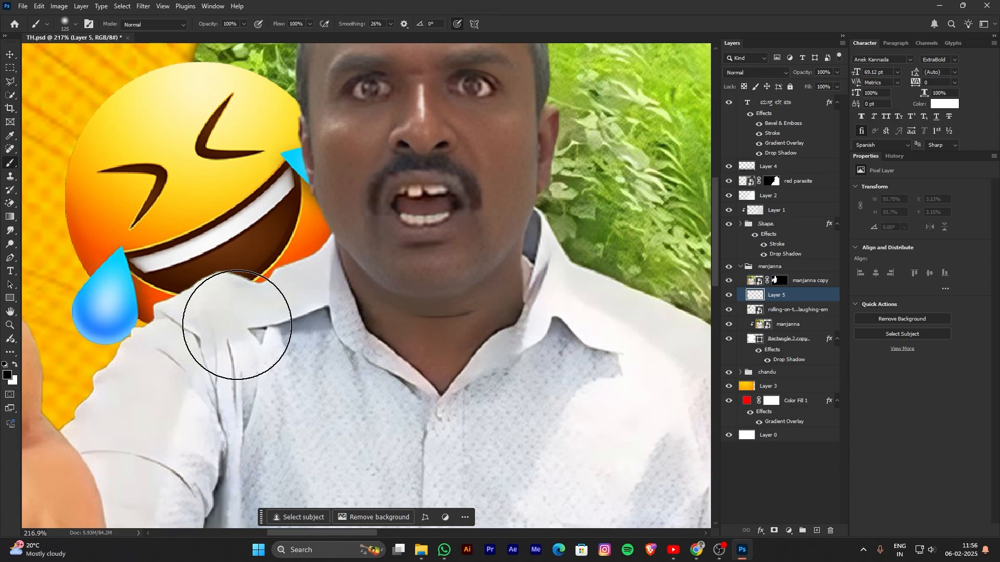
key(bracketright)
mouse_move(250, 382)
mouse_down()
mouse_move(282, 391)
mouse_move(414, 312)
mouse_move(328, 386)
mouse_move(268, 407)
mouse_move(310, 396)
mouse_up()
drag(428, 157, 420, 131)
Examine the emoji's shading up close and against the whole thumbnail composition.
scroll(434, 177, down, 3)
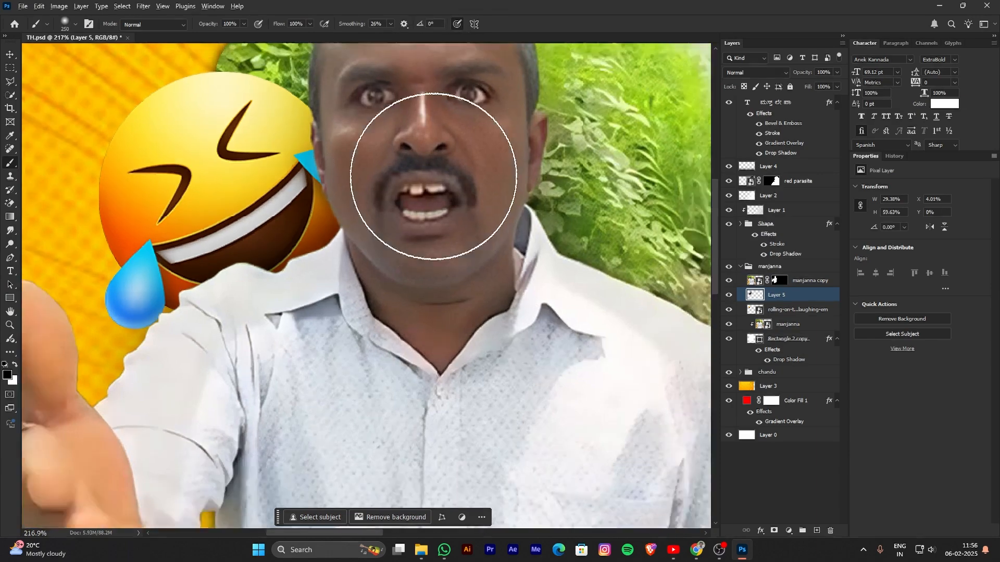
scroll(433, 177, down, 5)
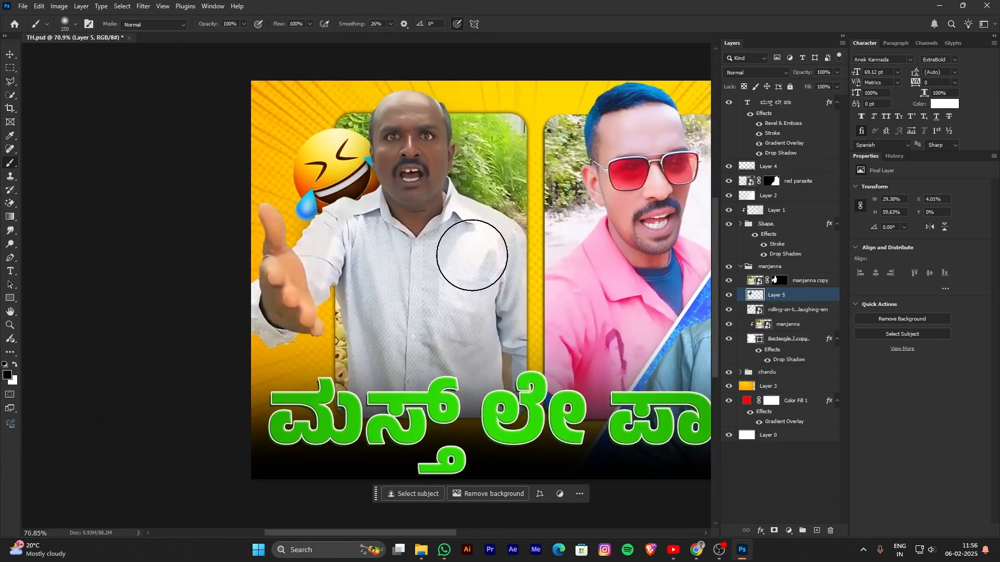
key(v)
scroll(380, 195, up, 5)
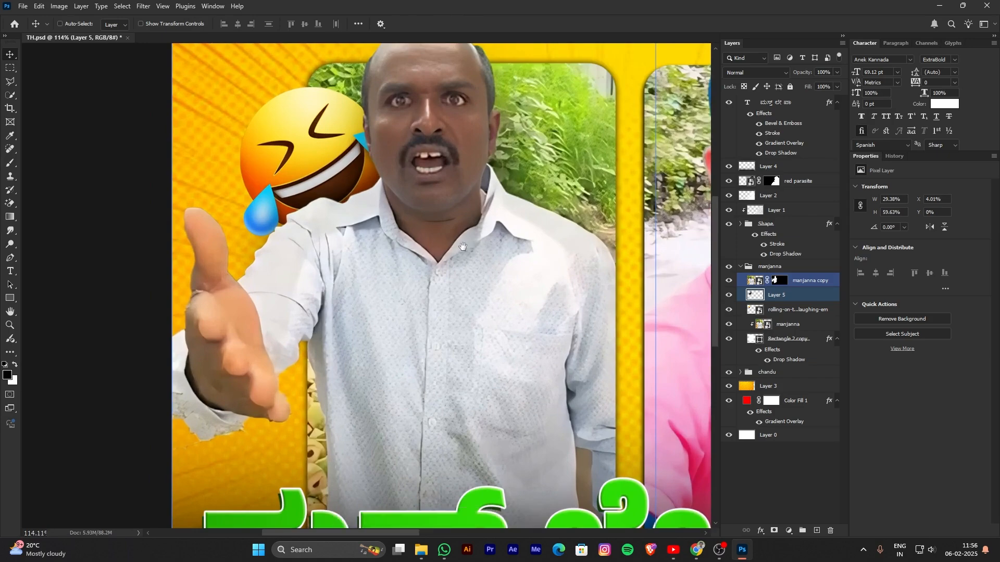
scroll(464, 246, down, 4)
scroll(381, 223, up, 2)
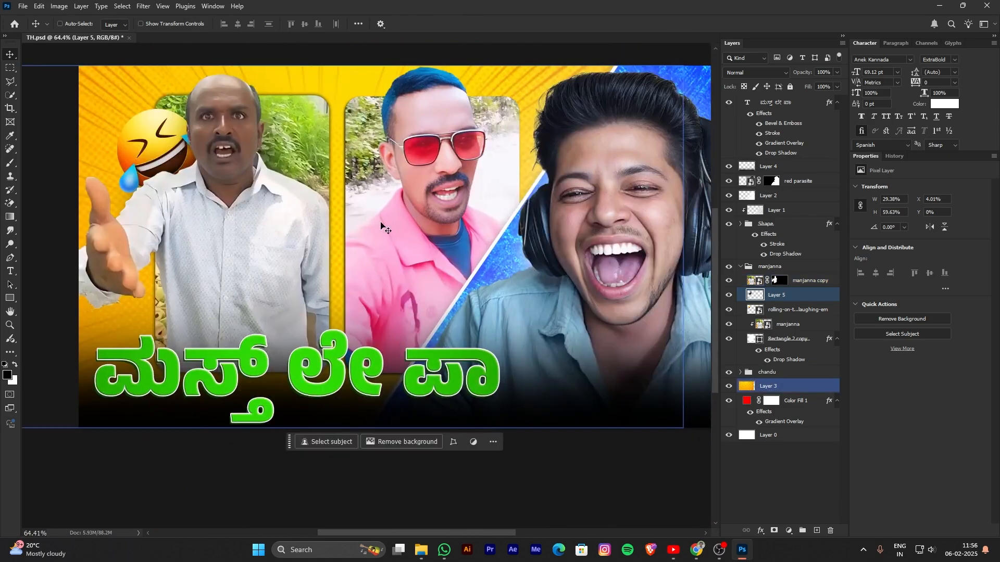
scroll(482, 226, down, 1)
scroll(498, 221, up, 2)
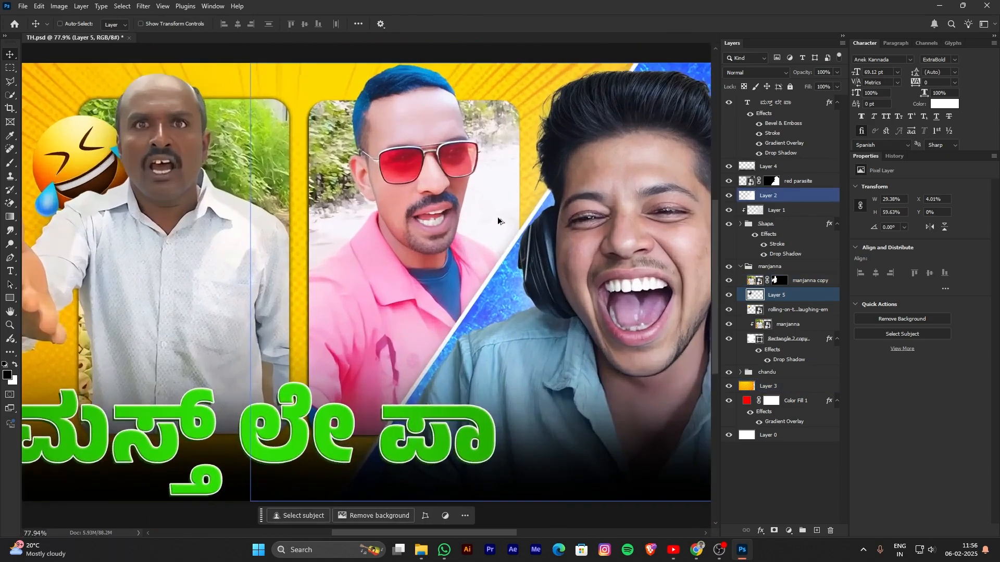
scroll(499, 221, up, 2)
scroll(498, 221, down, 3)
drag(508, 257, 501, 226)
scroll(493, 188, up, 5)
scroll(495, 191, down, 2)
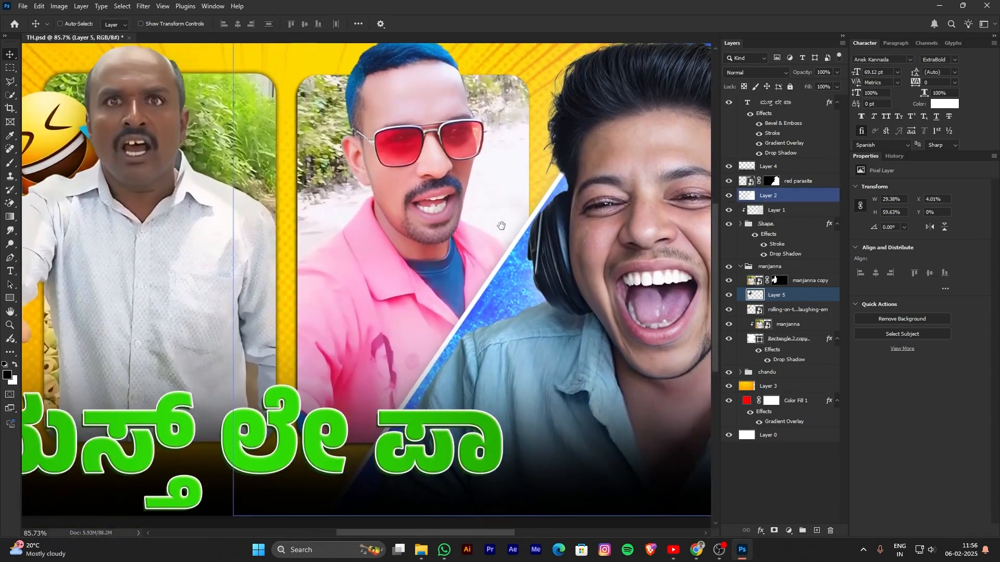
scroll(501, 225, down, 2)
scroll(501, 225, up, 1)
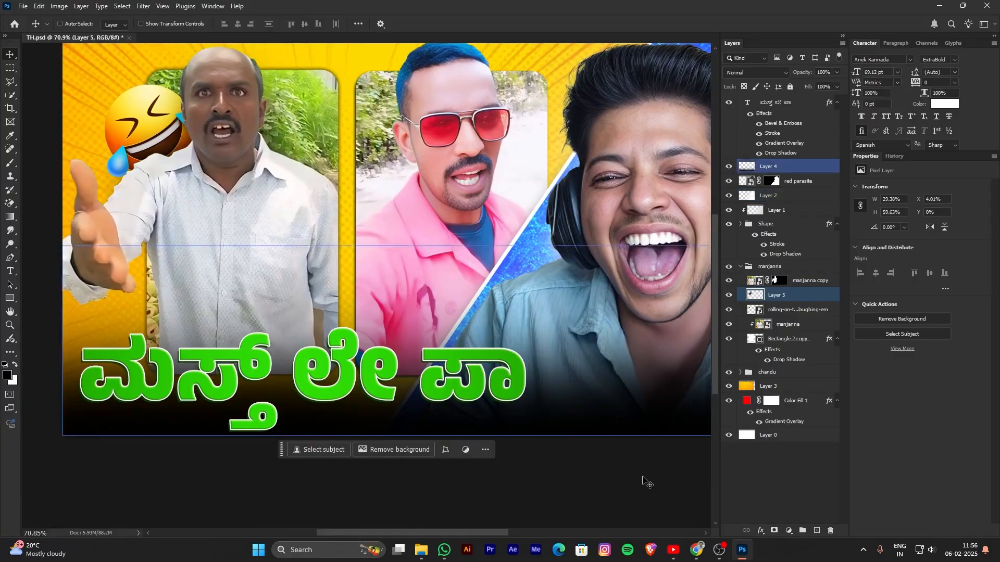
Switch to Chrome and search Google Images for "music elements".
click(697, 550)
click(209, 60)
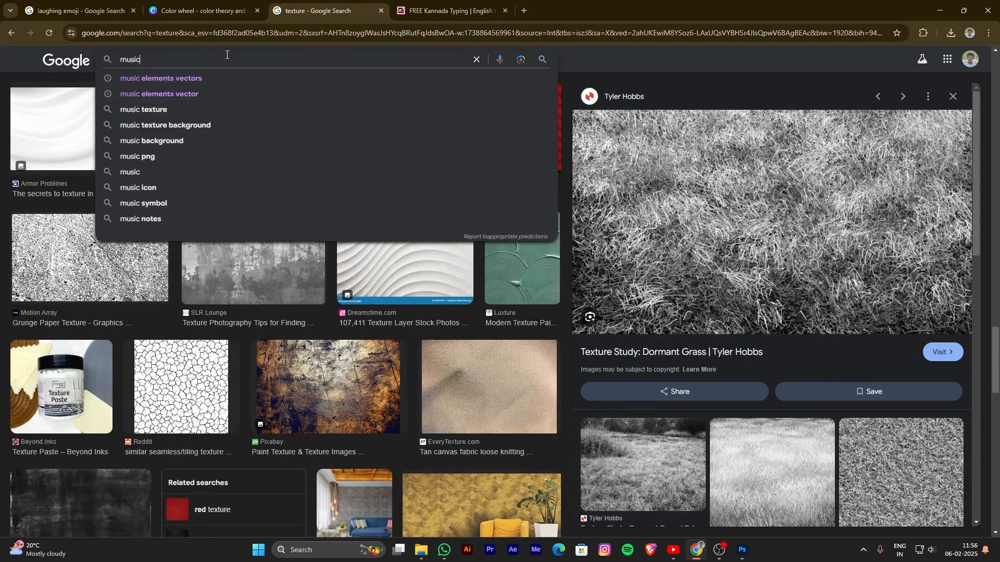
key(Down)
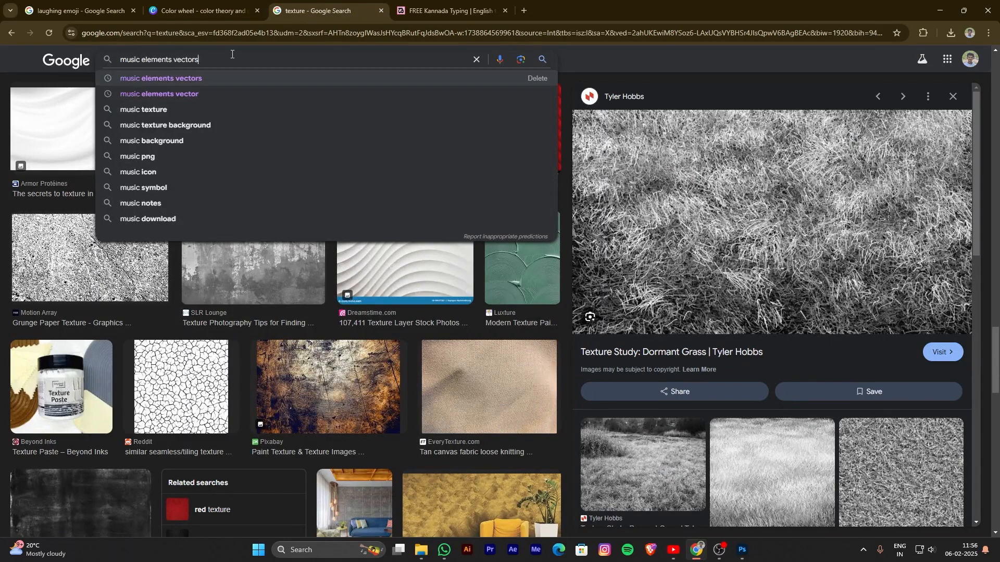
key(BackSpace)
key(BackSpace)
key(BackSpace)
key(BackSpace)
key(BackSpace)
key(BackSpace)
key(BackSpace)
key(BackSpace)
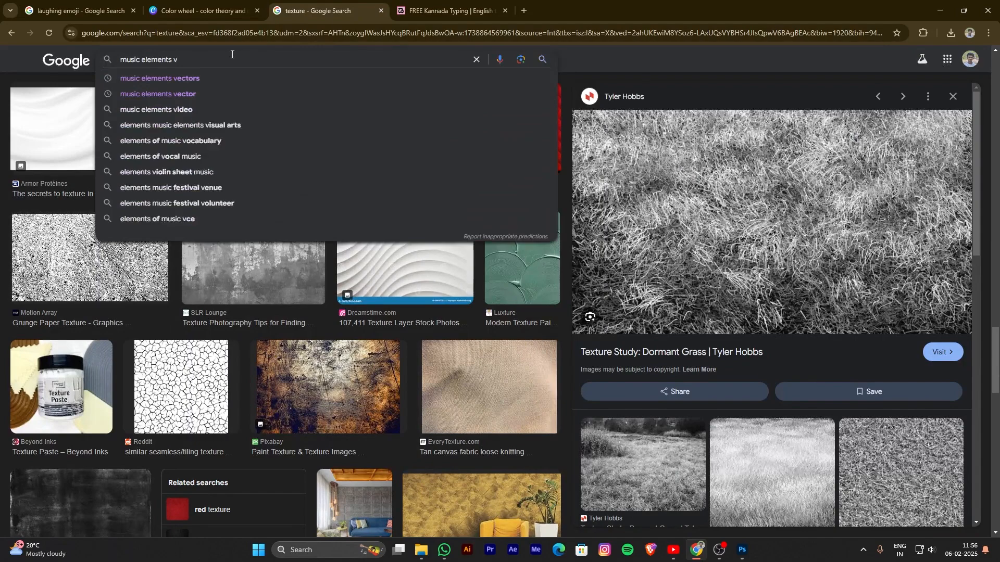
key(Return)
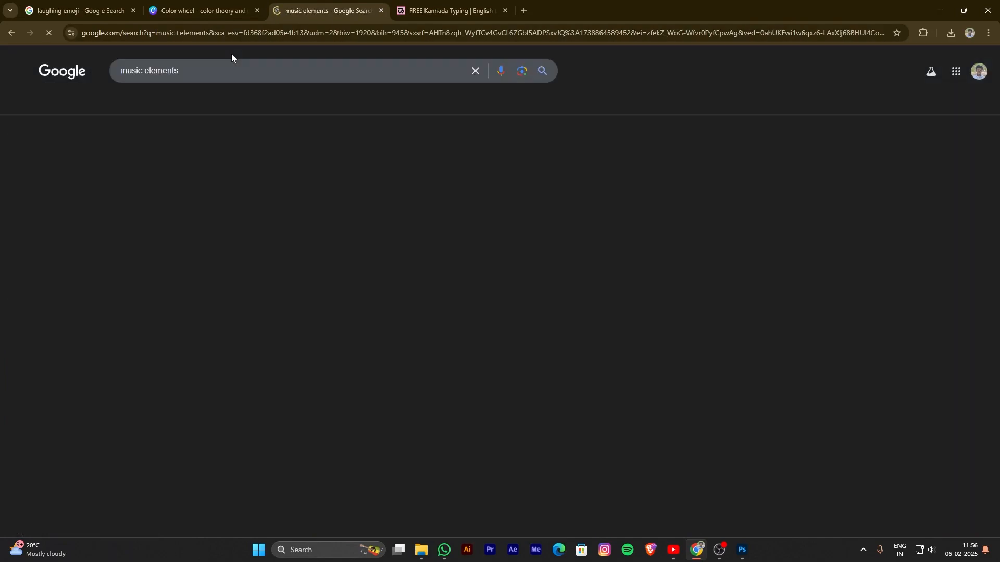
Narrow the image search to "music elements vector" and extend it to "music elements vector png".
scroll(267, 358, down, 4)
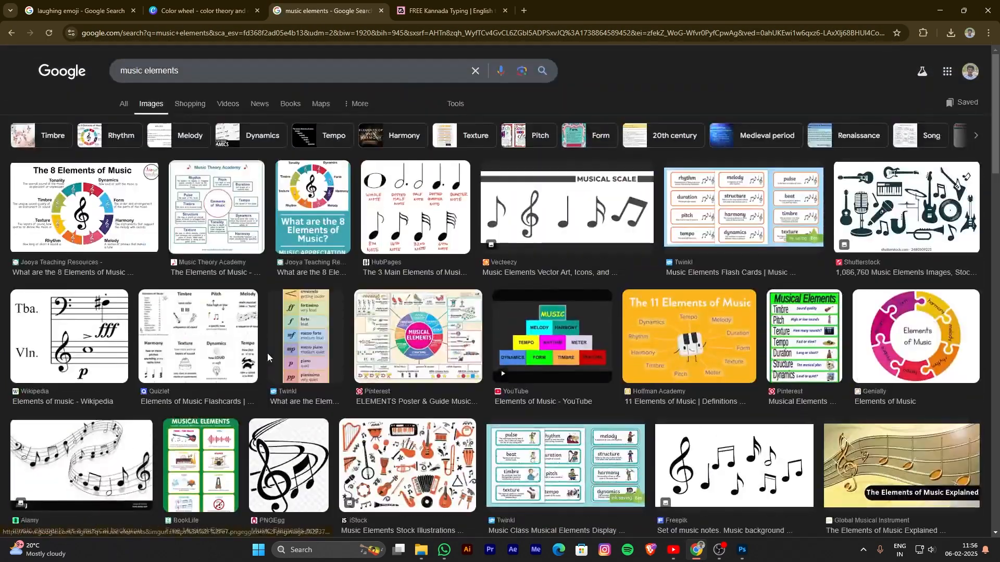
click(223, 73)
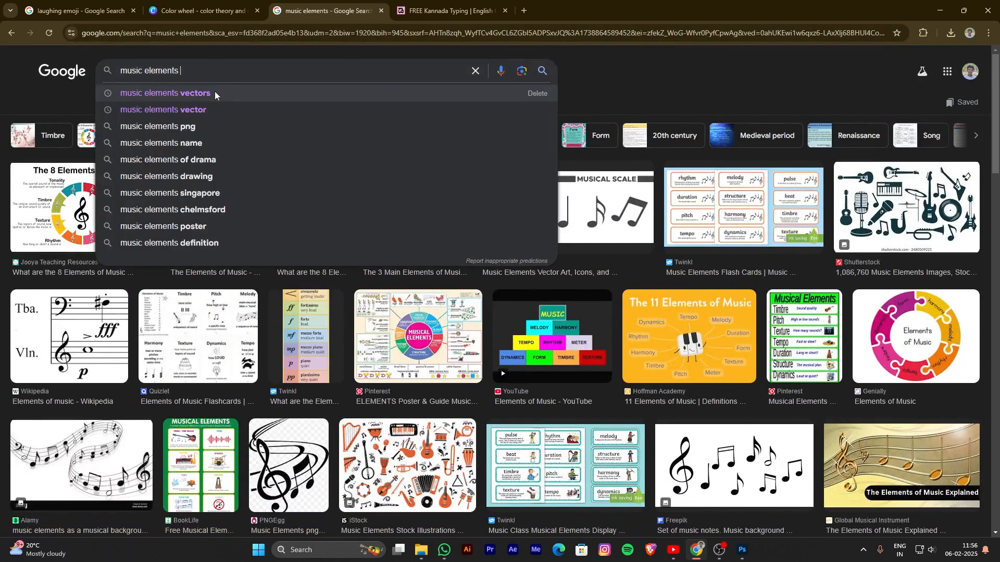
click(215, 93)
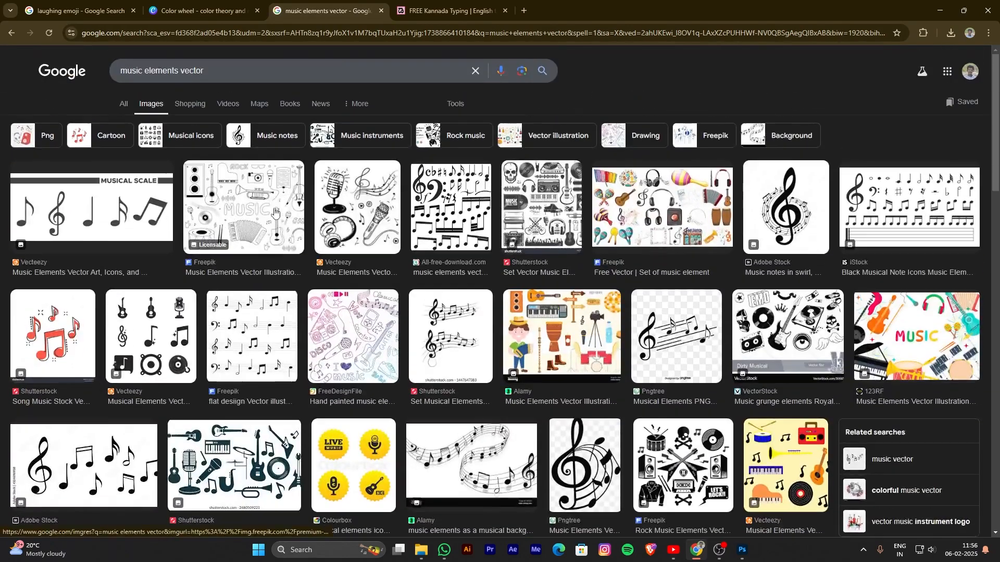
scroll(176, 206, down, 1)
click(172, 204)
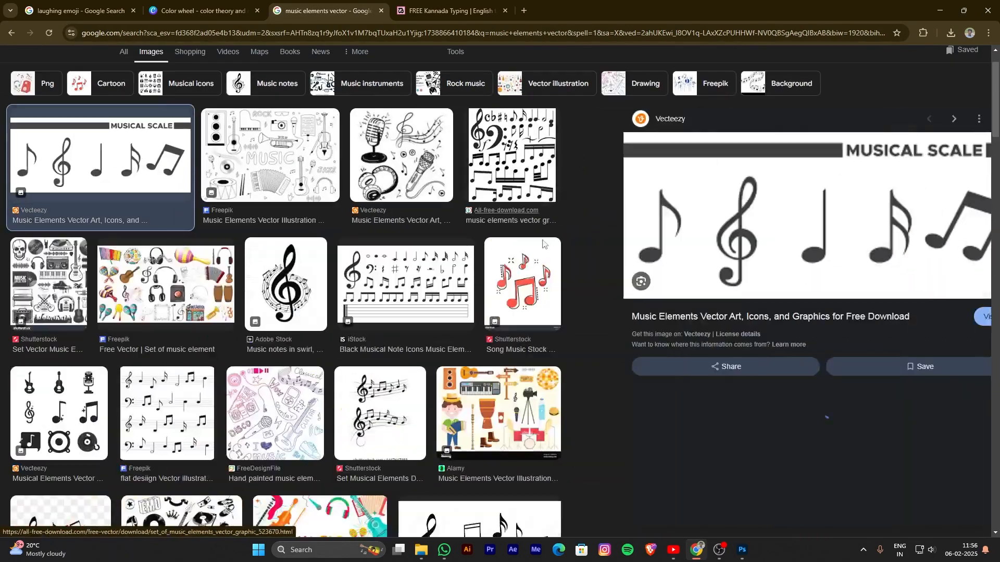
click(953, 122)
scroll(434, 204, up, 1)
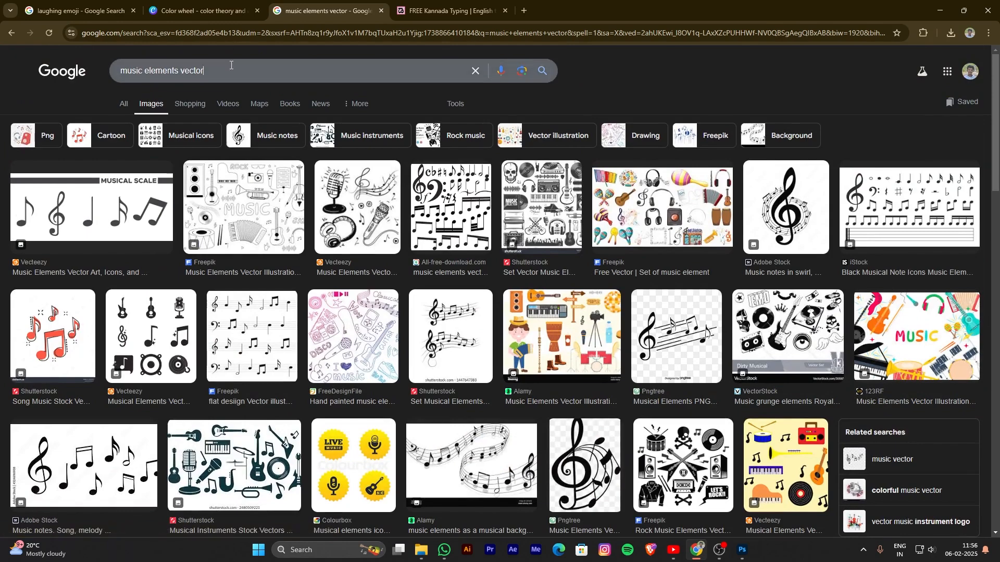
text(png)
key(Return)
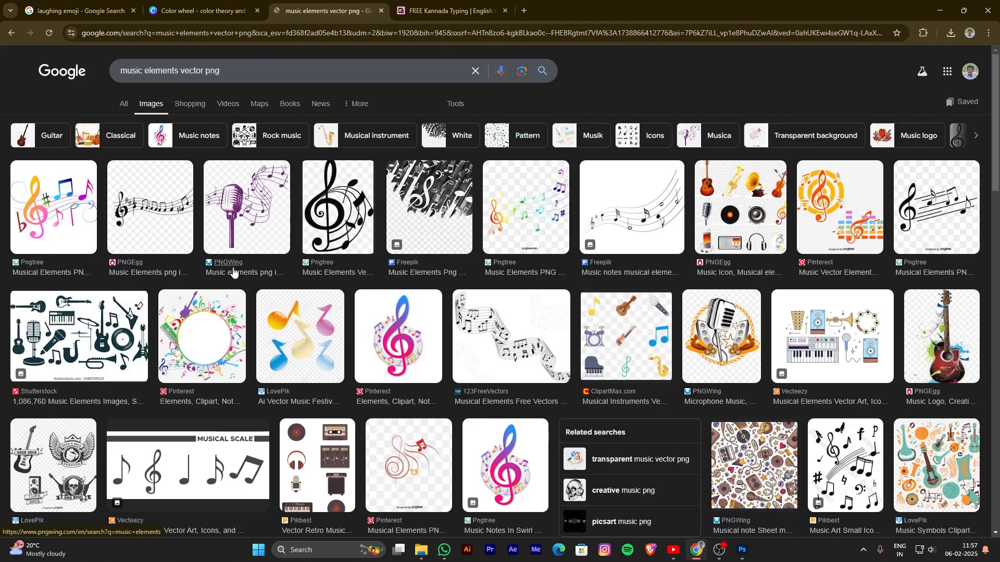
Open the PNGEgg black music staff result and save the image as png-clipart-music-staff-youtube.png.
click(166, 207)
right_click(747, 250)
click(802, 418)
mouse_move(674, 551)
right_click(761, 262)
click(909, 473)
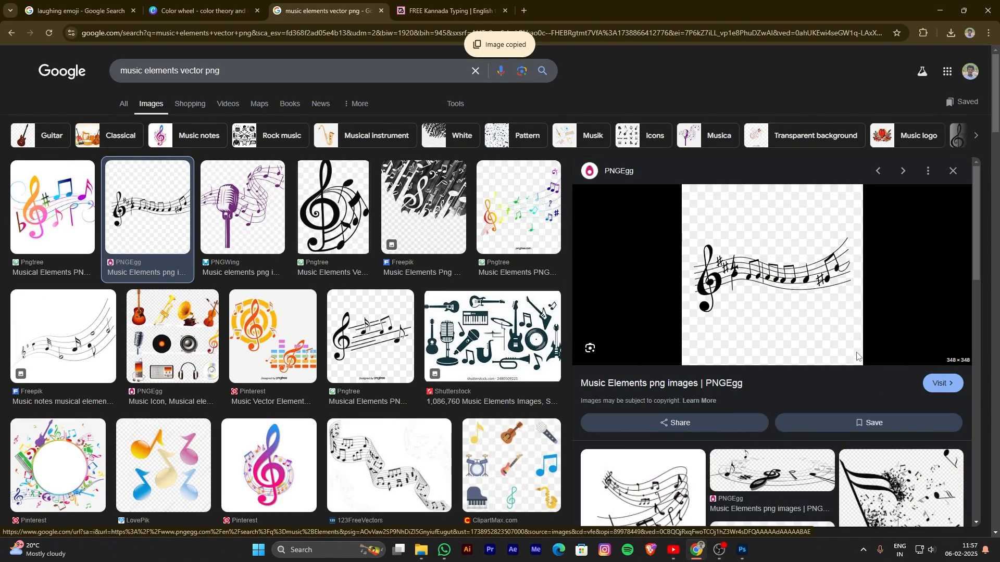
key(Return)
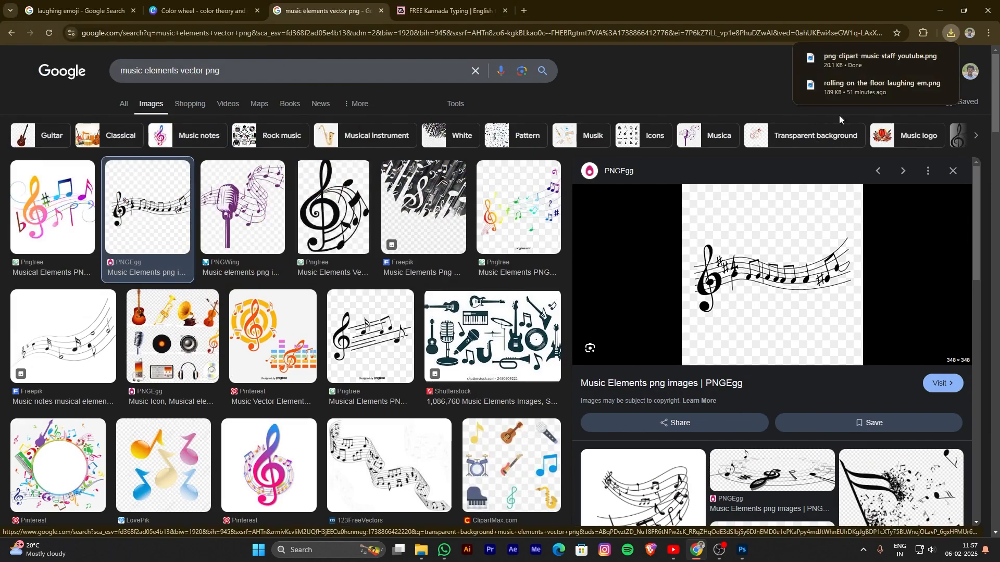
drag(846, 57, 360, 258)
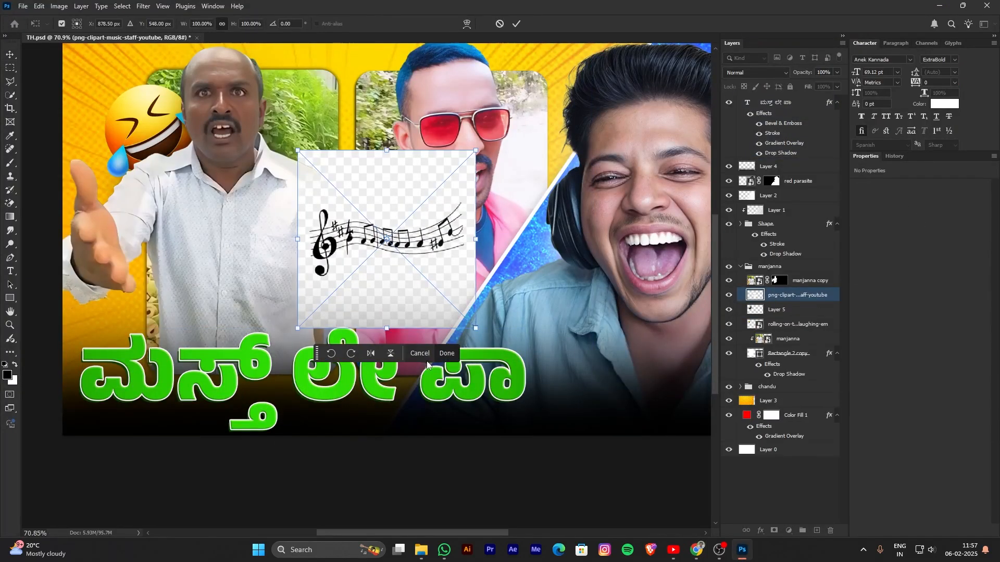
key(Escape)
key(alt+Tab)
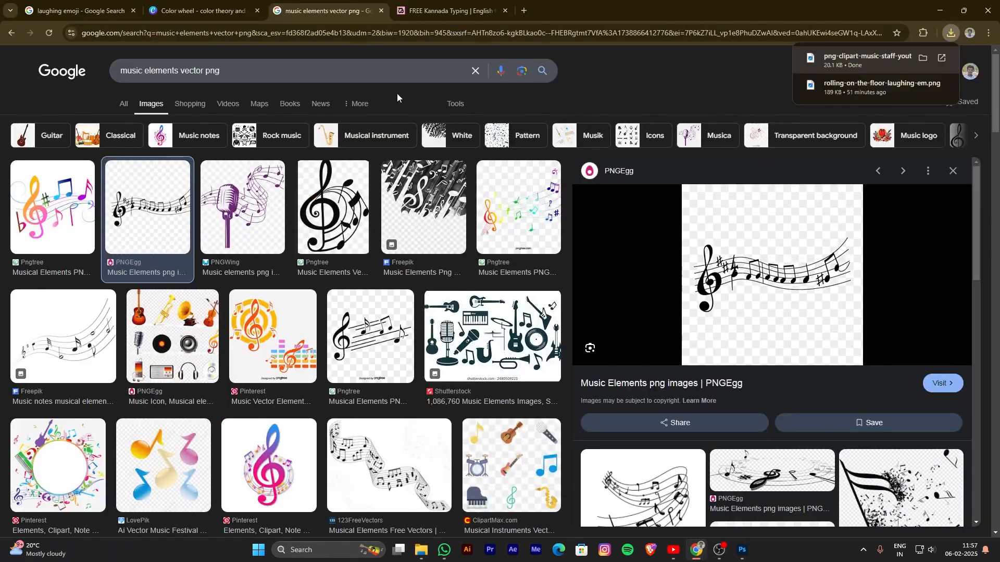
Filter the "music elements vector png" image results to transparent images only.
click(453, 111)
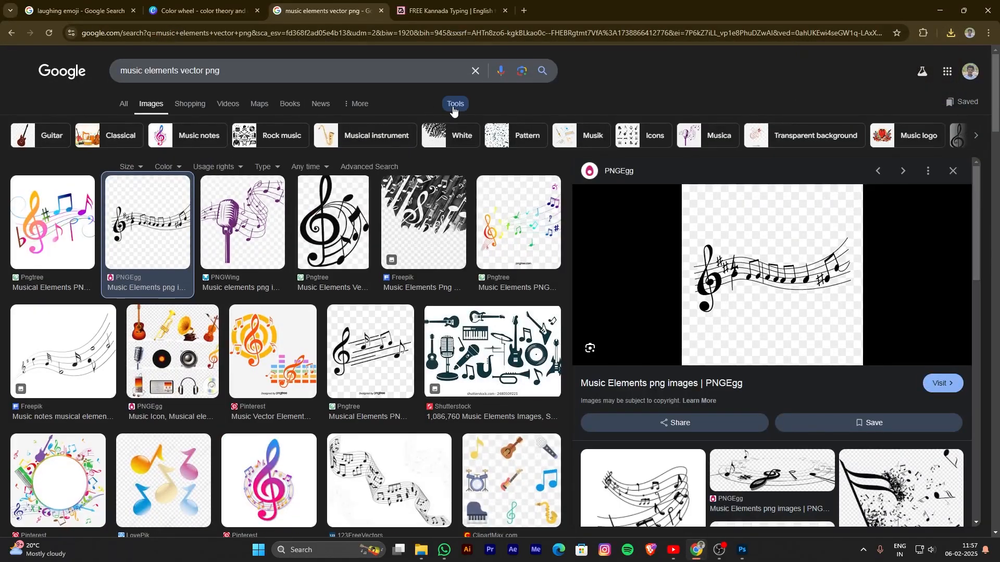
click(171, 168)
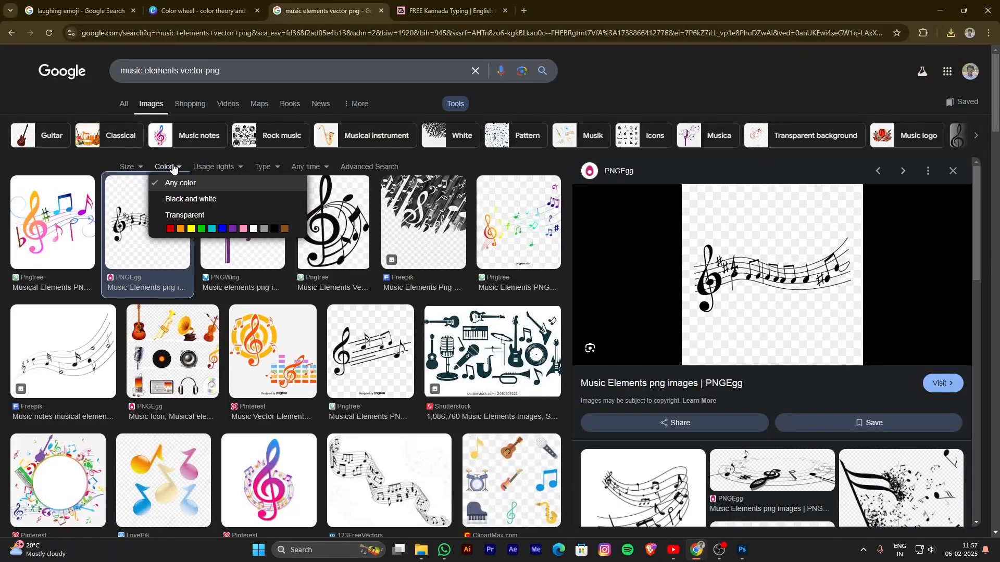
click(203, 213)
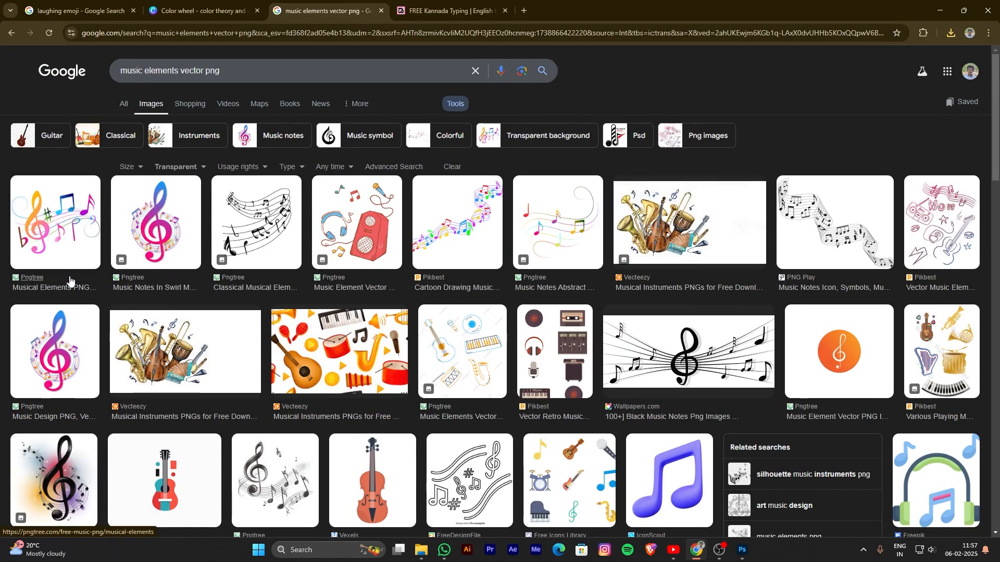
Examine the colorful Pngtree musical elements result and its related images for a suitable music notes graphic.
click(55, 227)
click(522, 71)
drag(847, 294, 844, 295)
scroll(786, 311, down, 6)
scroll(469, 286, down, 1)
scroll(411, 270, down, 5)
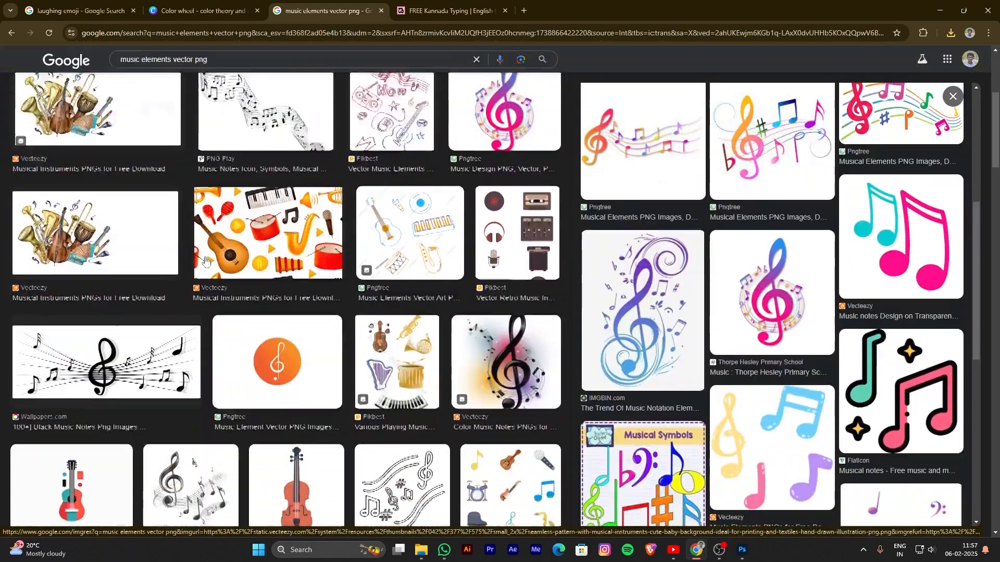
scroll(411, 271, up, 4)
scroll(760, 296, up, 4)
scroll(761, 297, up, 2)
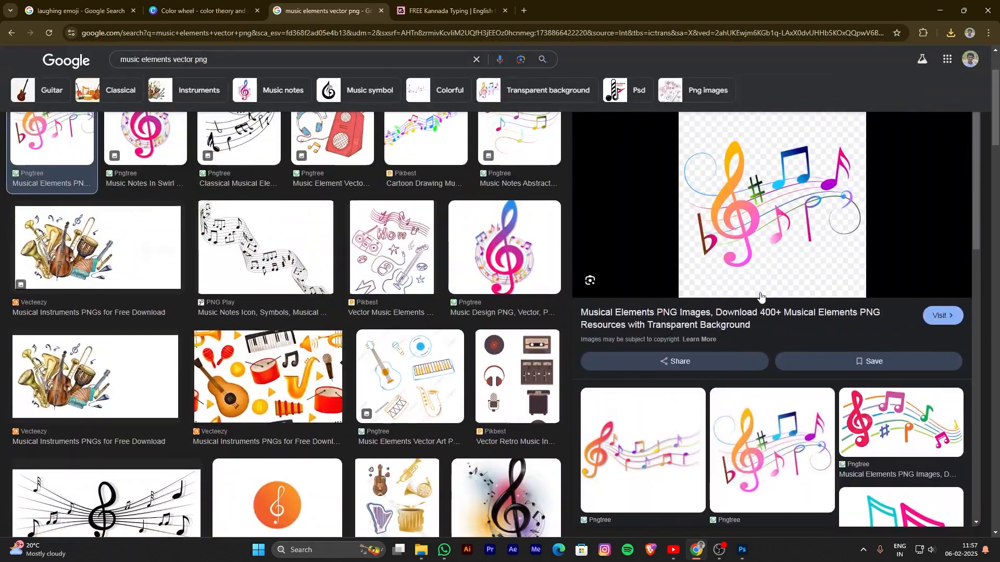
Open the related image with an orange treble clef and wavy colorful notes, and save it as a PNG.
click(666, 447)
drag(745, 208, 747, 207)
right_click(748, 207)
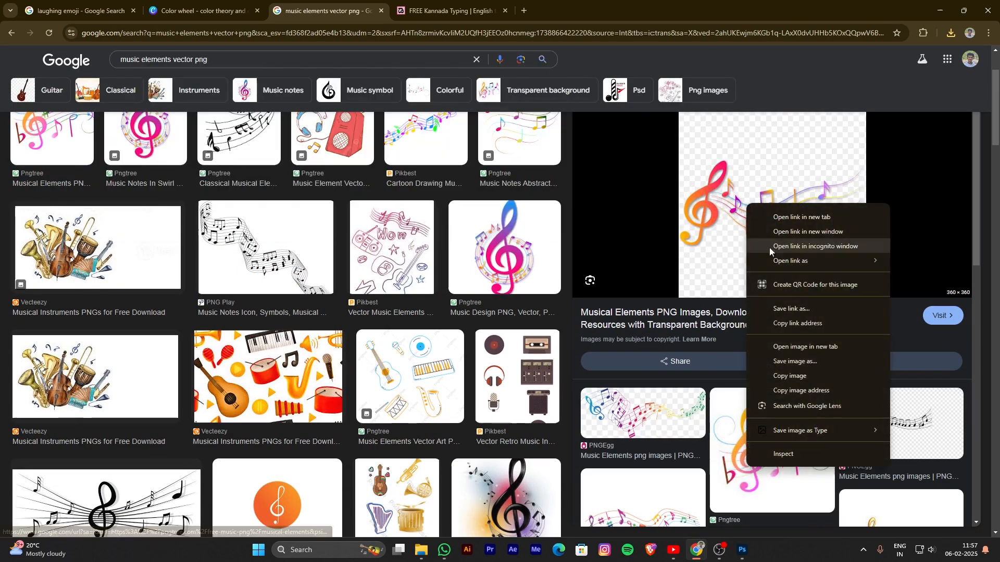
mouse_move(813, 432)
click(921, 451)
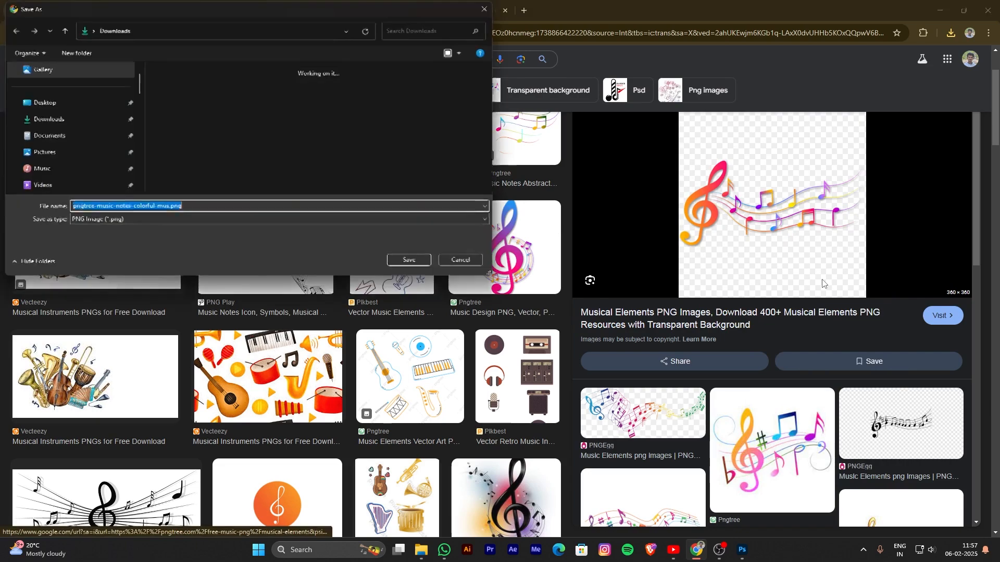
key(Return)
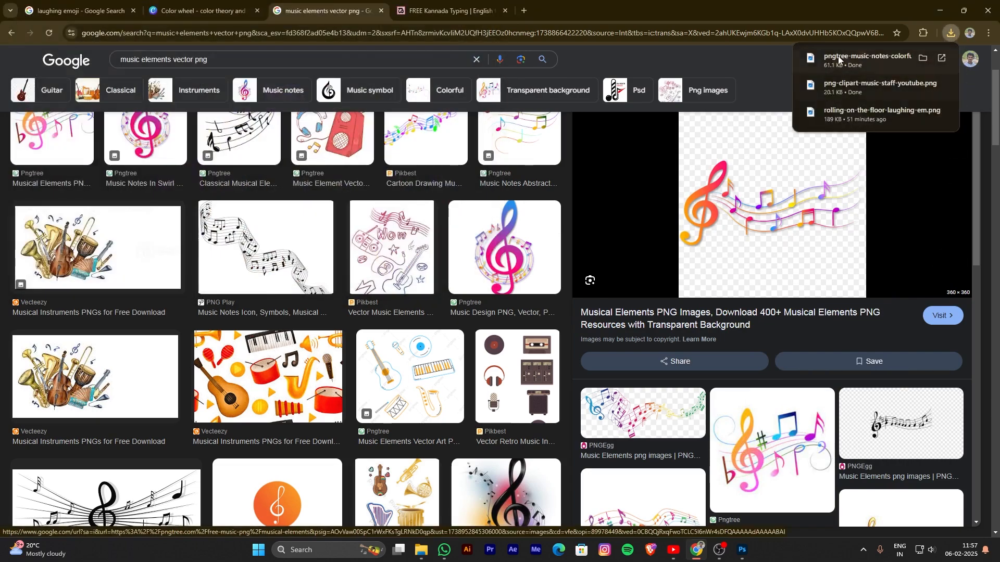
Save the colorful music notes image in its original format and place the downloaded file into the Photoshop thumbnail.
right_click(747, 206)
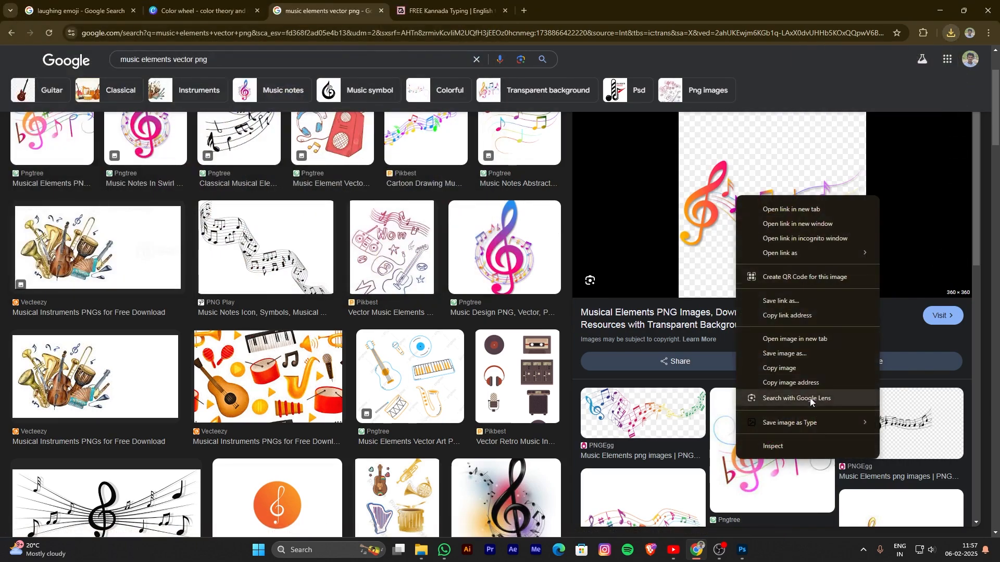
click(786, 355)
key(Return)
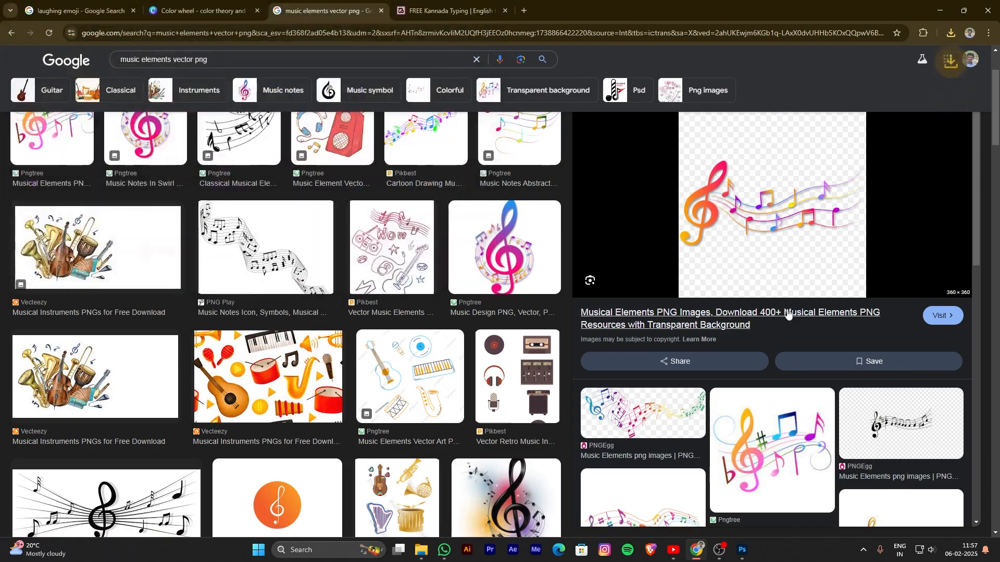
click(951, 33)
drag(880, 95, 453, 332)
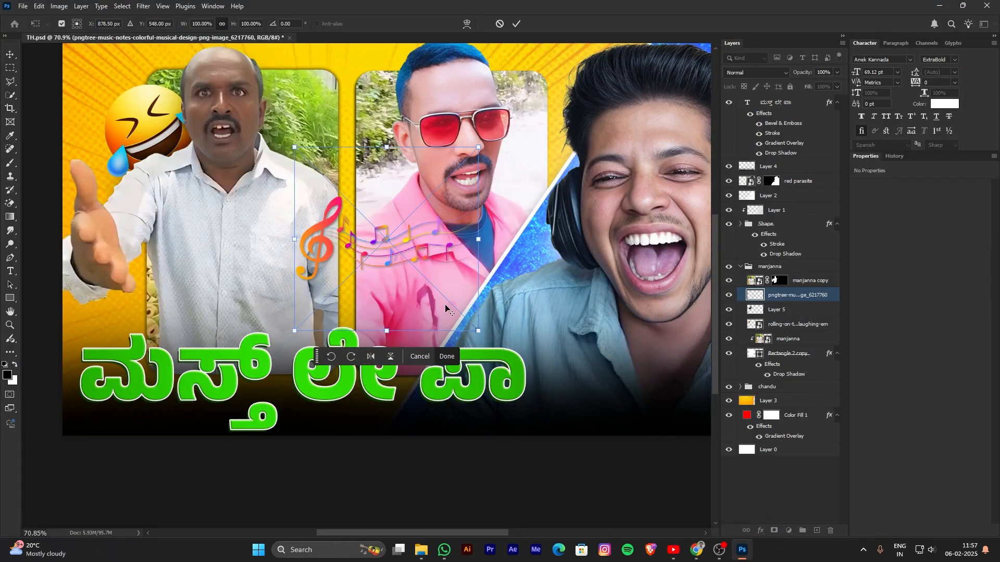
Shrink the music notes to about 190 × 87 px, rotate them to about 169.6°, and place them beside the pink-shirted man's mouth.
scroll(446, 309, down, 2)
drag(425, 271, 502, 227)
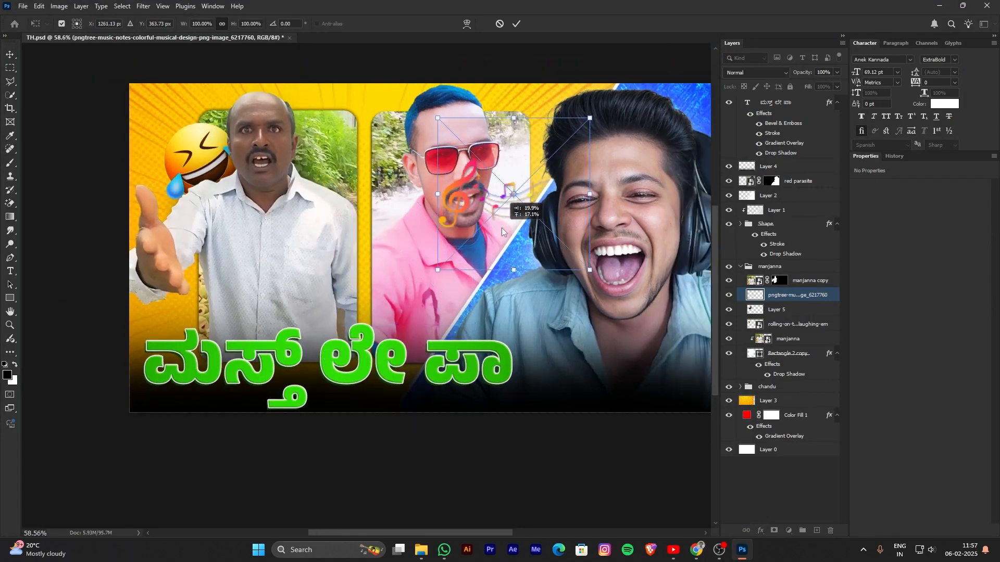
drag(593, 118, 591, 119)
drag(589, 196, 509, 205)
drag(553, 147, 549, 144)
mouse_move(524, 195)
mouse_down()
mouse_move(530, 189)
mouse_move(551, 218)
mouse_move(592, 203)
mouse_move(538, 185)
mouse_up()
scroll(518, 181, up, 5)
scroll(498, 183, up, 1)
drag(531, 230, 540, 225)
scroll(529, 223, down, 4)
key(Return)
scroll(564, 295, down, 5)
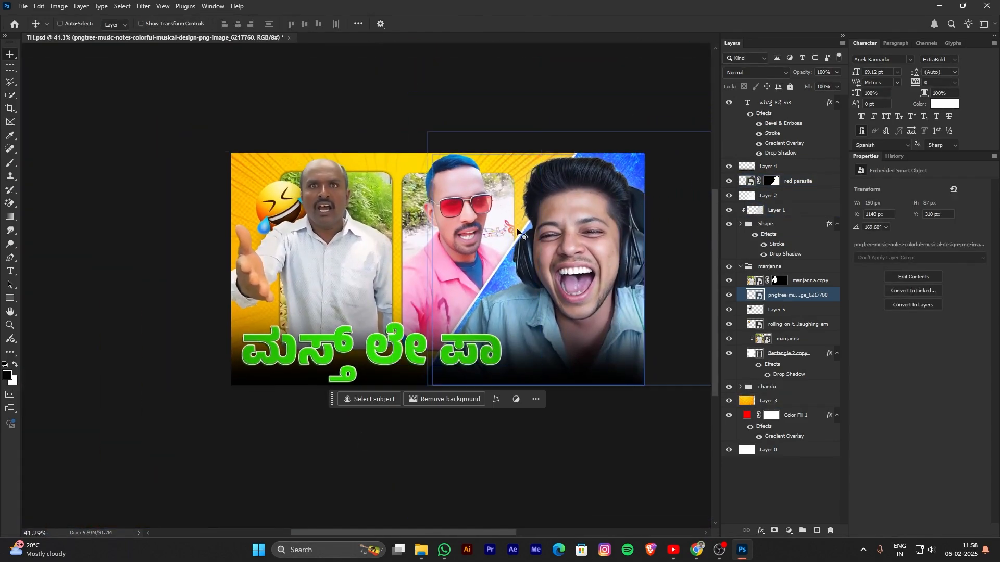
Move the floating contextual task bar away from the artwork to the empty area above the thumbnail.
drag(332, 404, 195, 63)
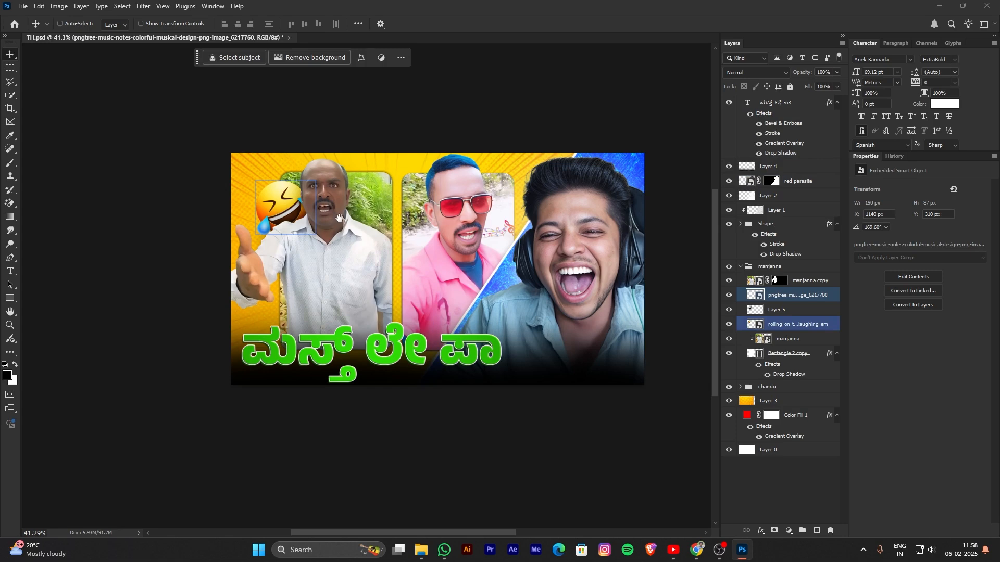
drag(340, 222, 339, 255)
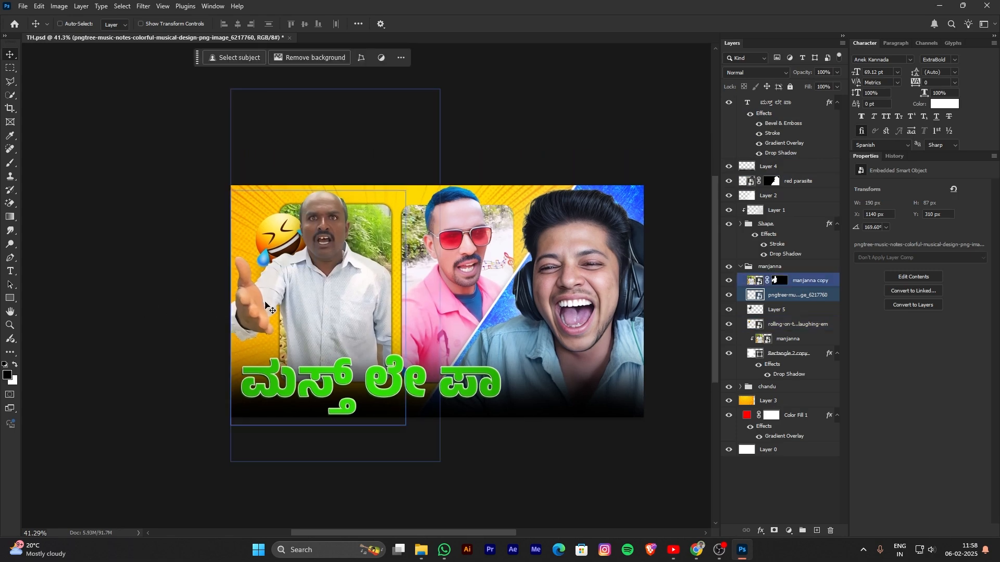
scroll(482, 286, up, 3)
scroll(482, 287, down, 5)
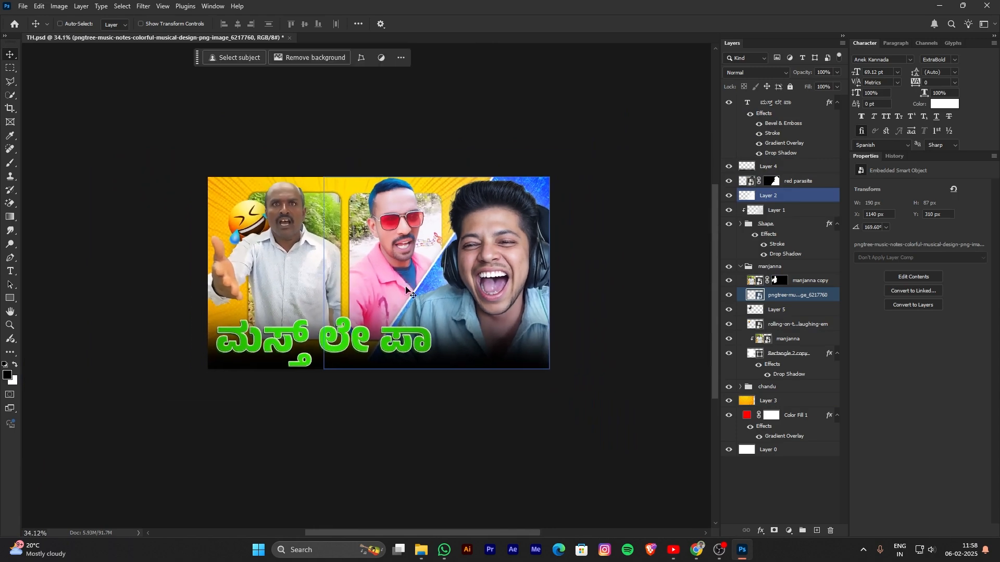
scroll(125, 345, up, 3)
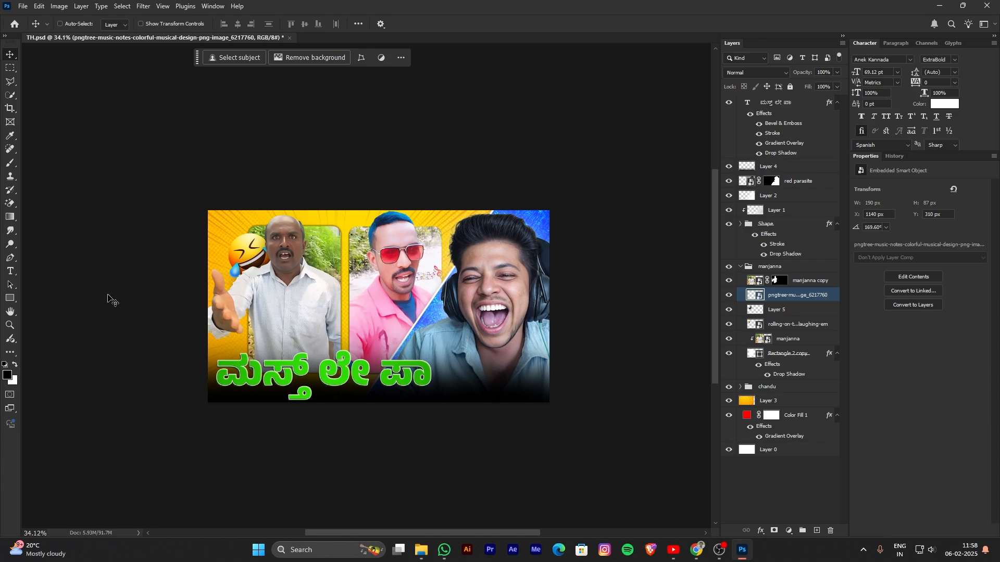
Select the Kannada title layer and move its floating task bar to the empty area above the thumbnail.
click(765, 156)
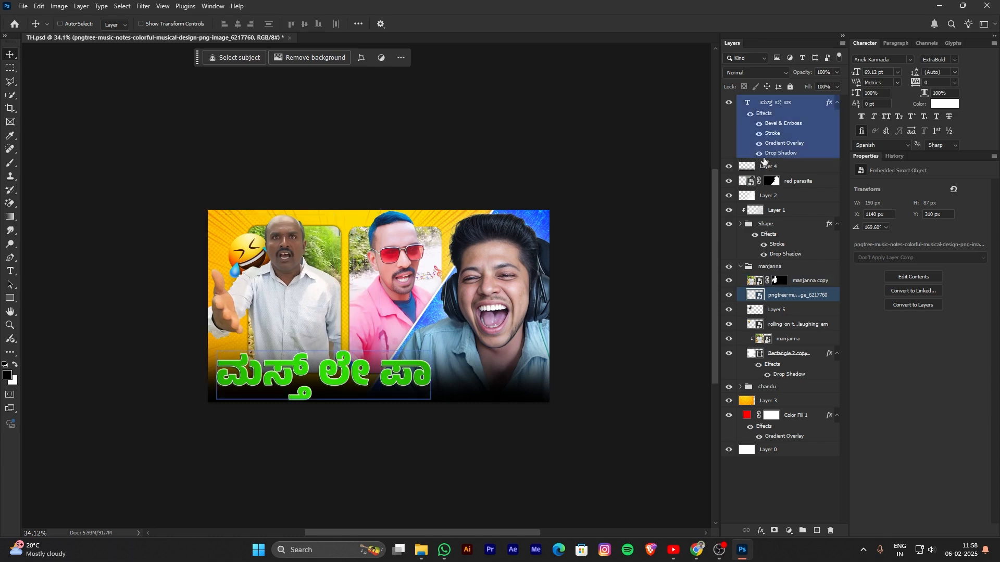
click(805, 104)
scroll(442, 468, down, 1)
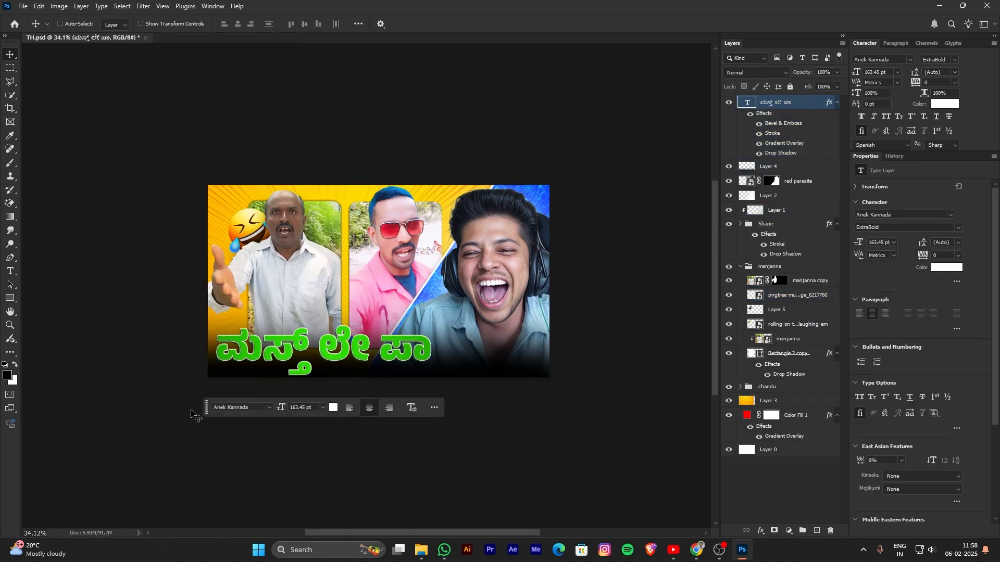
drag(206, 410, 156, 105)
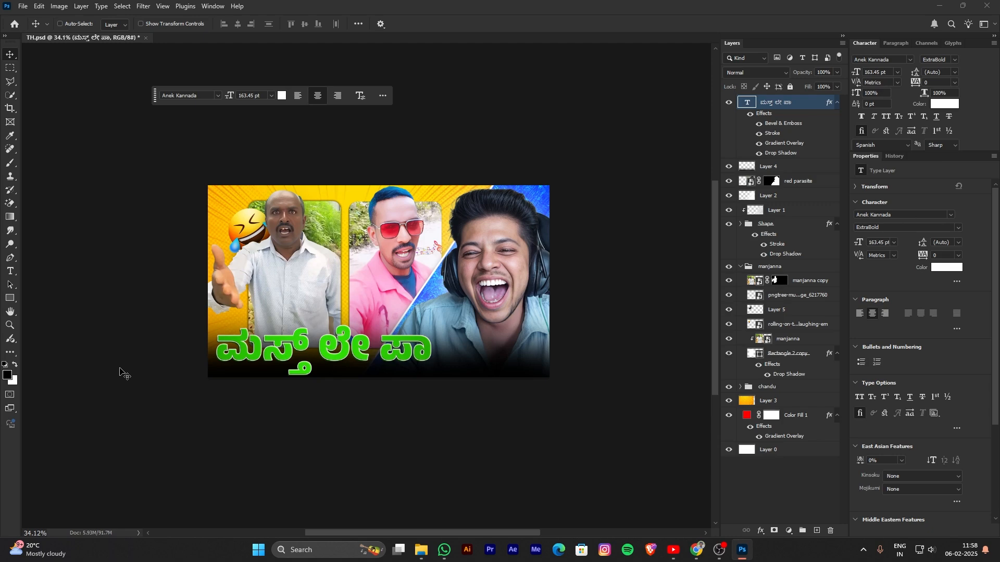
scroll(209, 318, up, 4)
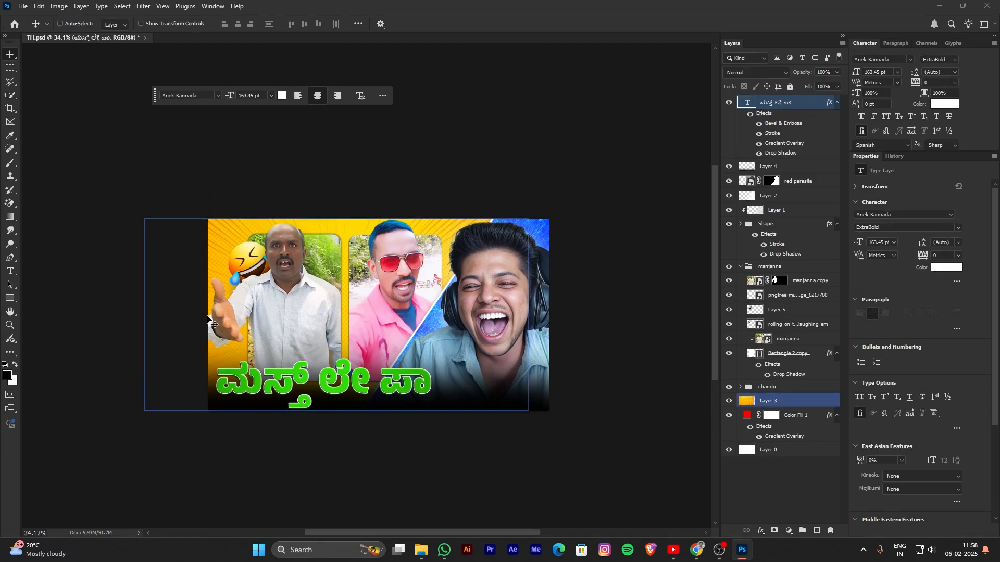
scroll(287, 292, down, 3)
key(super)
key(super)
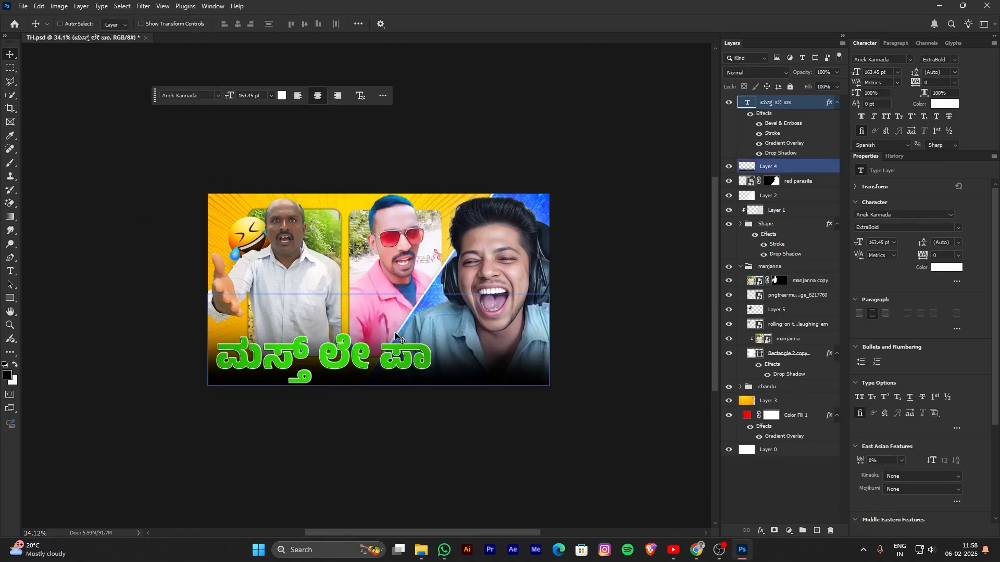
scroll(394, 333, up, 4)
drag(443, 363, 436, 357)
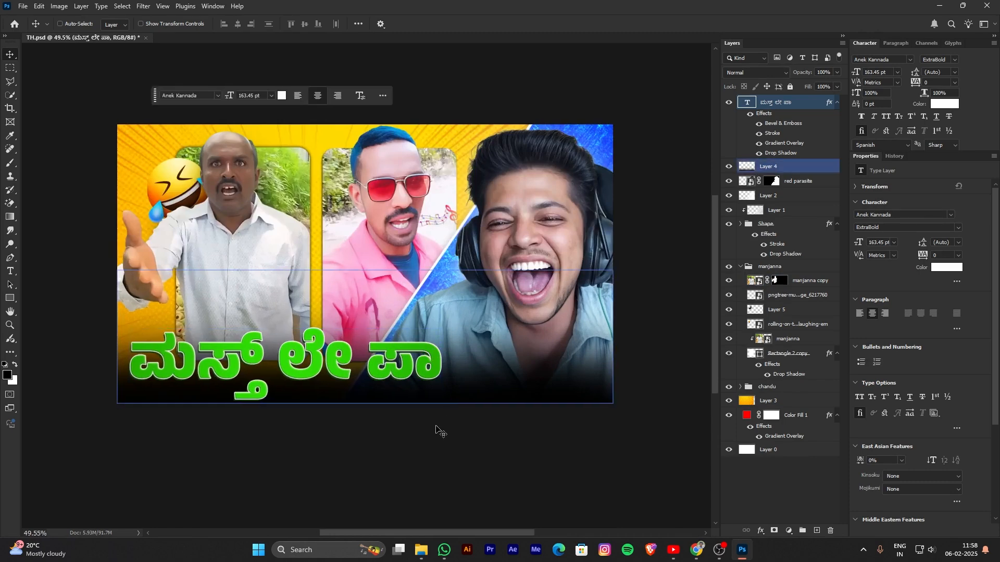
Switch to Chrome, search Google Images for "instagram app icon png" and limit the results to transparent images.
click(697, 550)
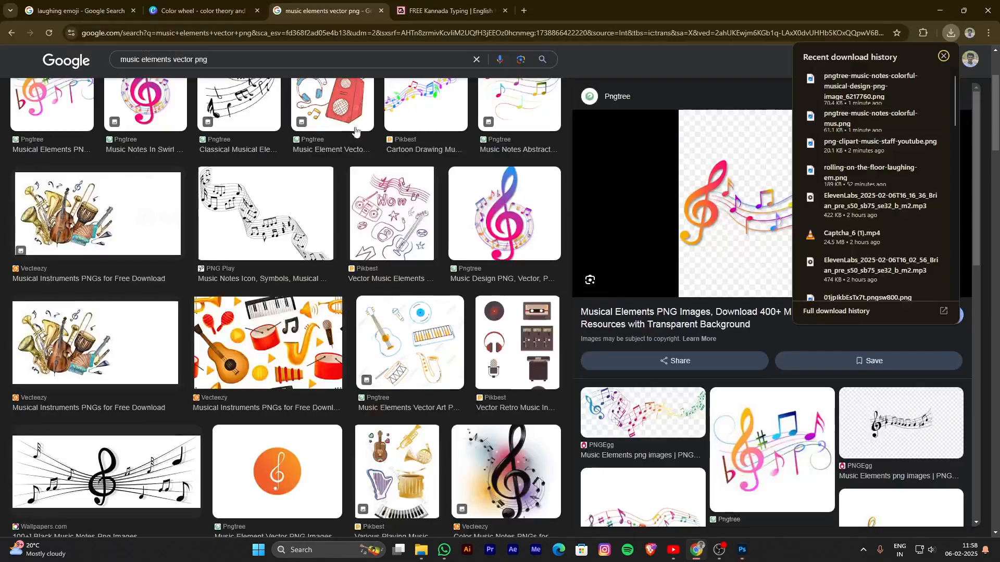
triple_click(253, 59)
text(i)
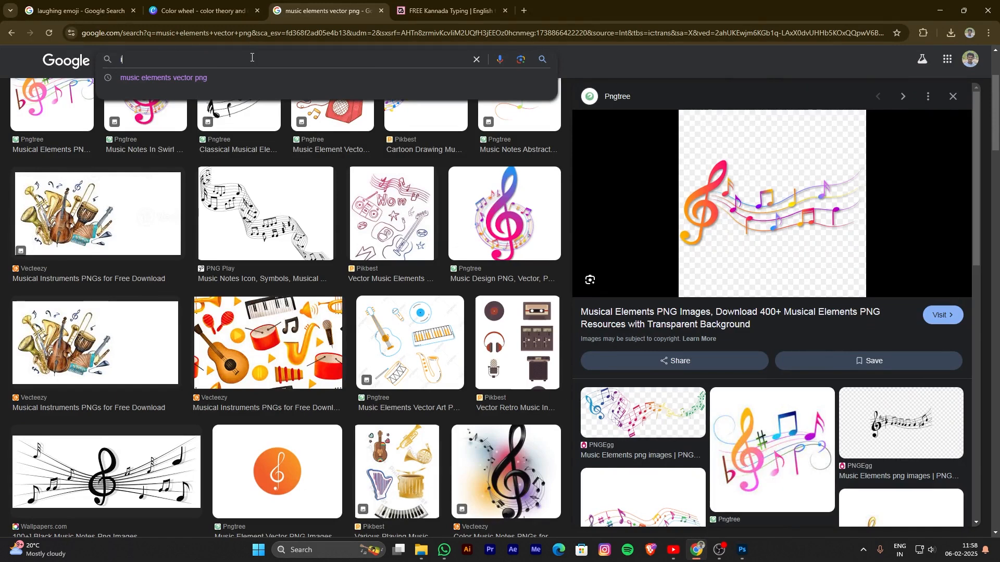
text(nstagram )
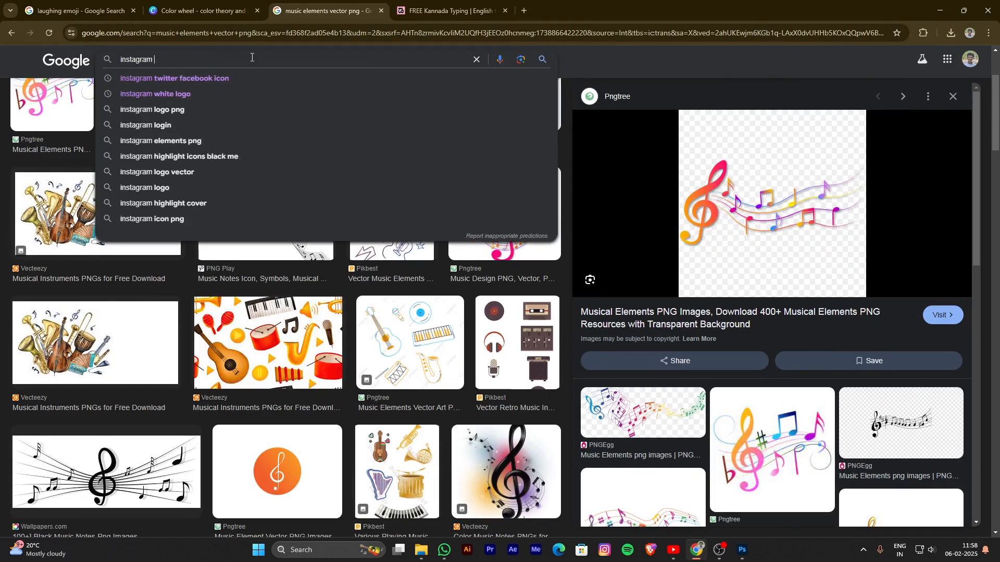
text(app)
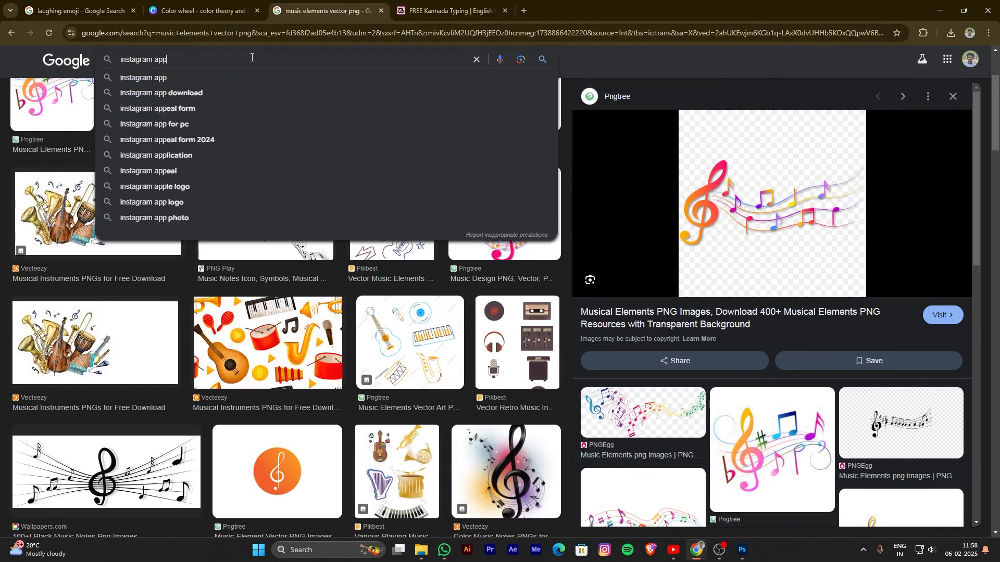
text( icon )
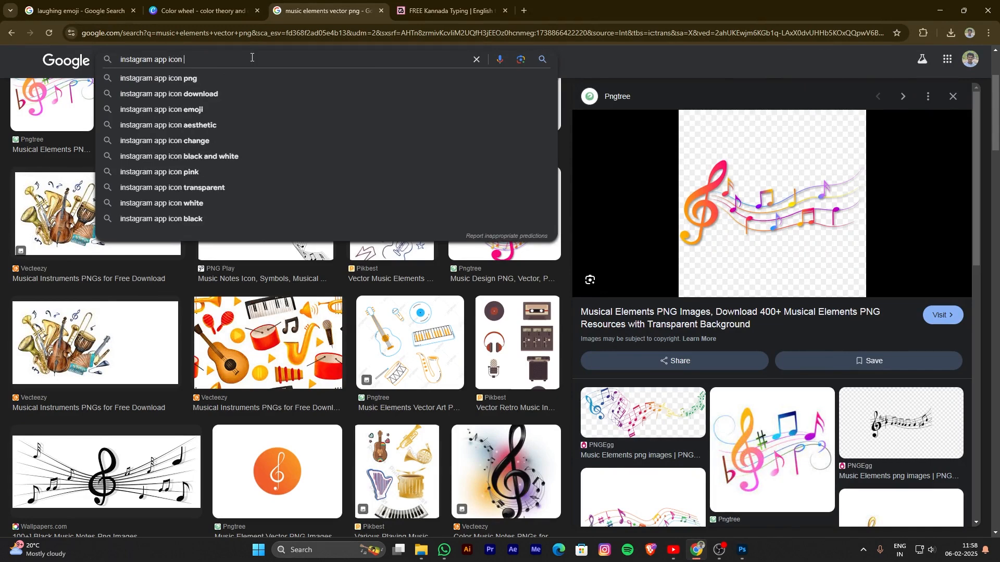
text(png)
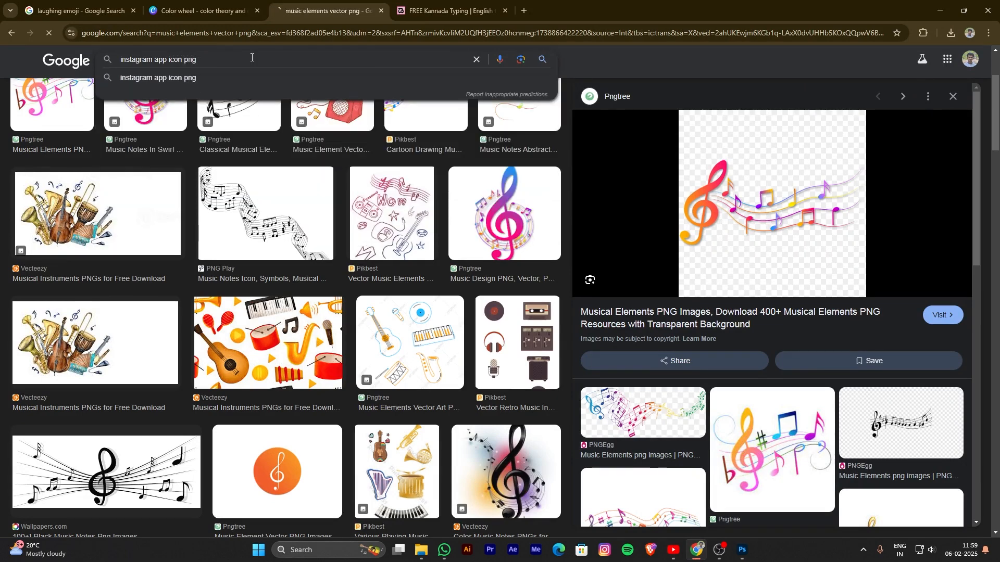
key(Return)
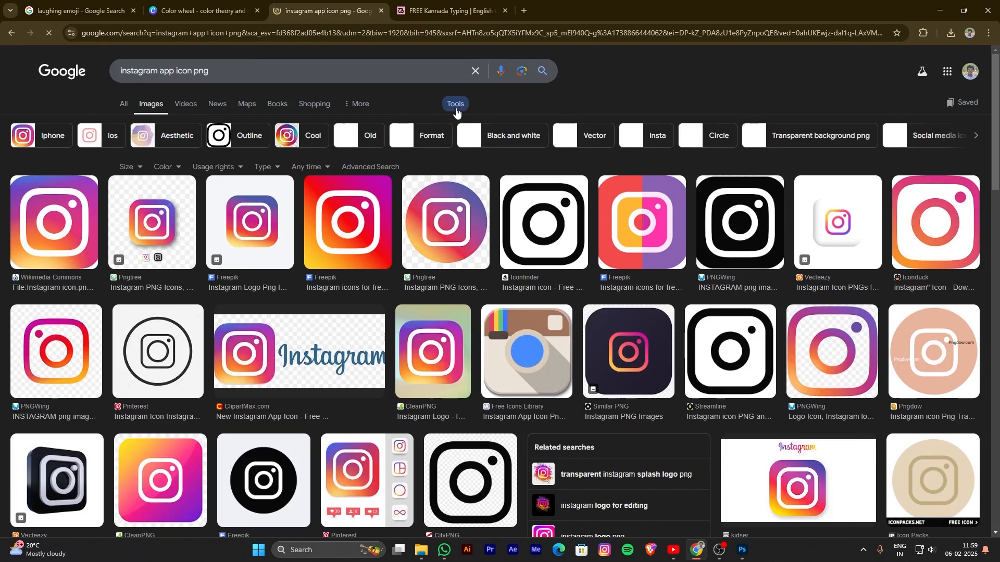
click(166, 166)
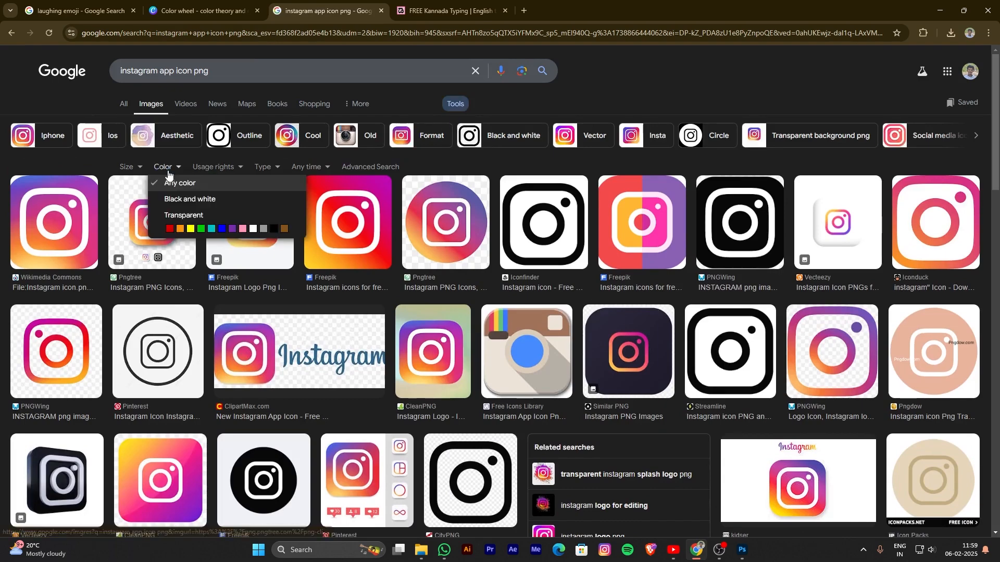
click(177, 215)
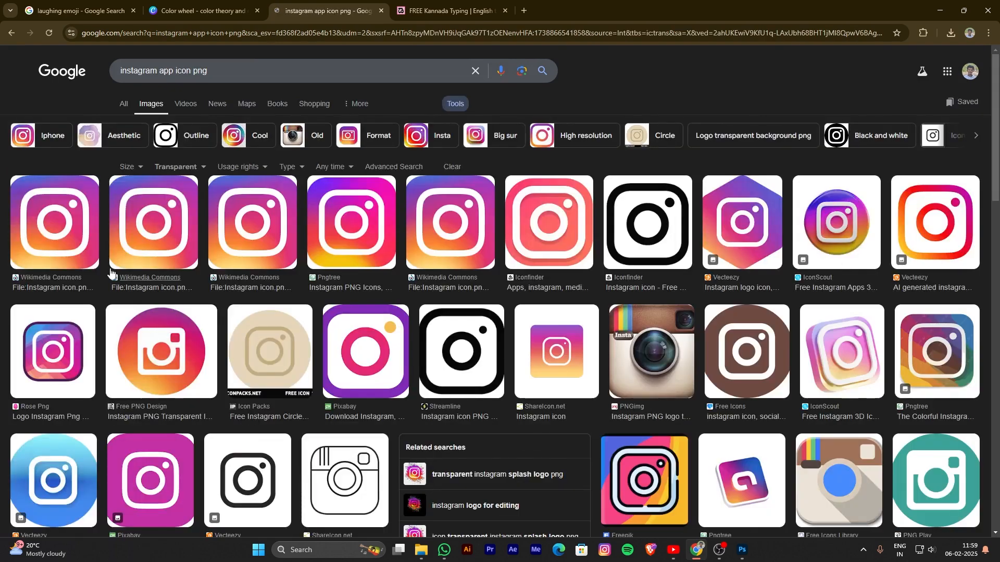
Open the Pngtree Instagram icon result and save the image as pngtree-instagram-icon-png-image_6315974.png.
click(336, 244)
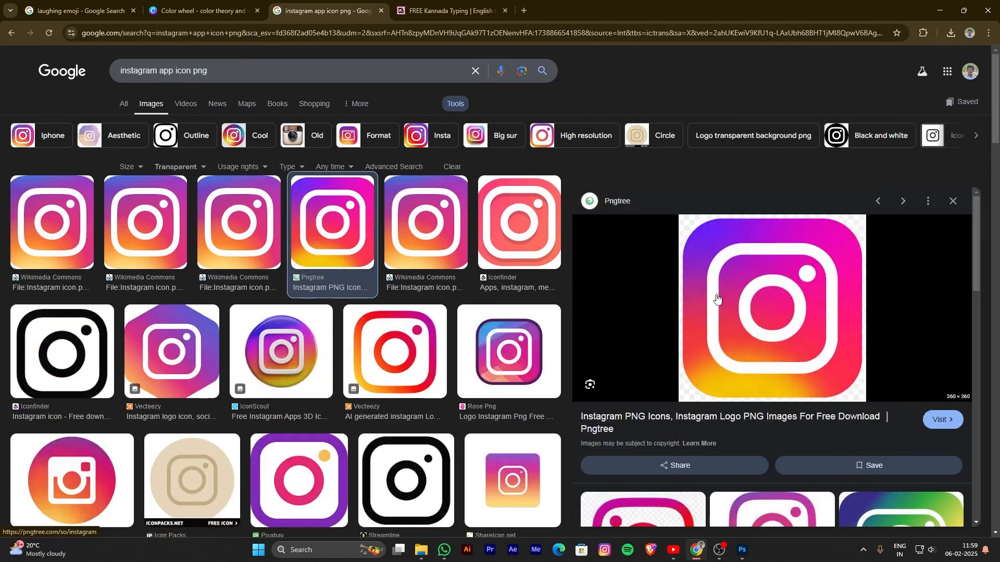
drag(717, 296, 631, 206)
right_click(731, 301)
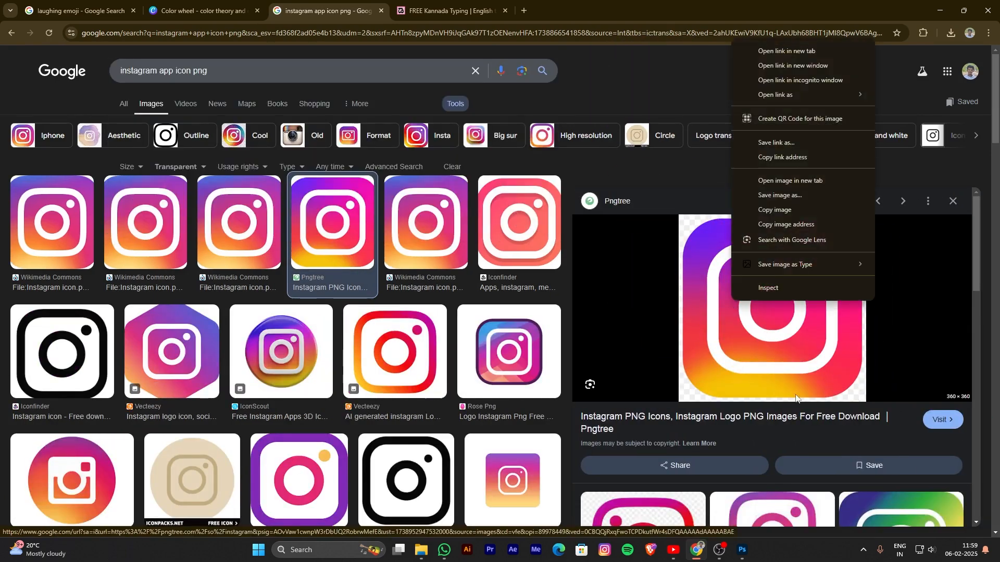
click(768, 193)
key(Return)
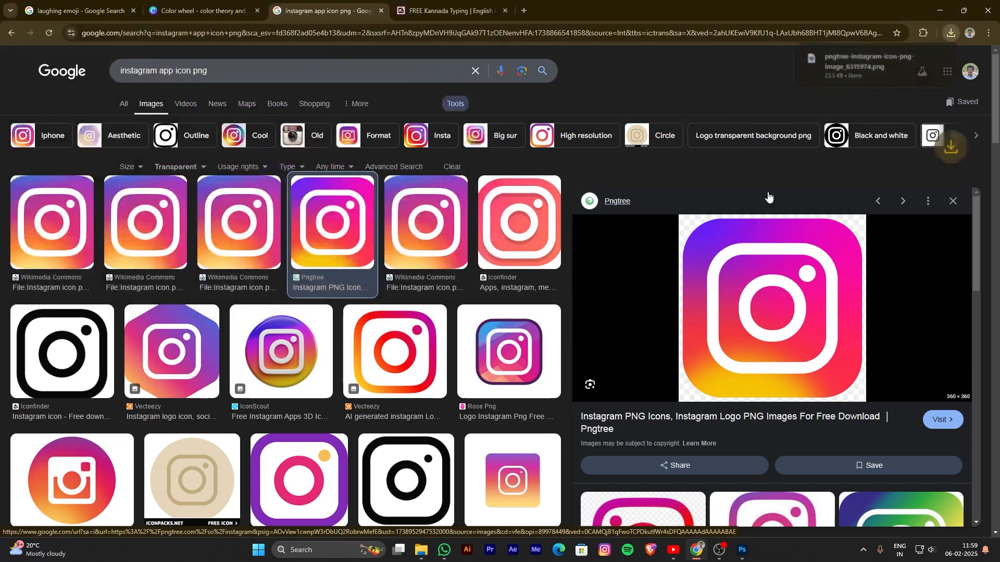
Place the downloaded Instagram icon in the Photoshop thumbnail's lower-right corner, scaled to about 42.56% and rotated about -30.22°.
drag(811, 74, 470, 335)
drag(387, 313, 511, 382)
drag(575, 404, 542, 374)
drag(580, 342, 560, 325)
drag(552, 390, 611, 410)
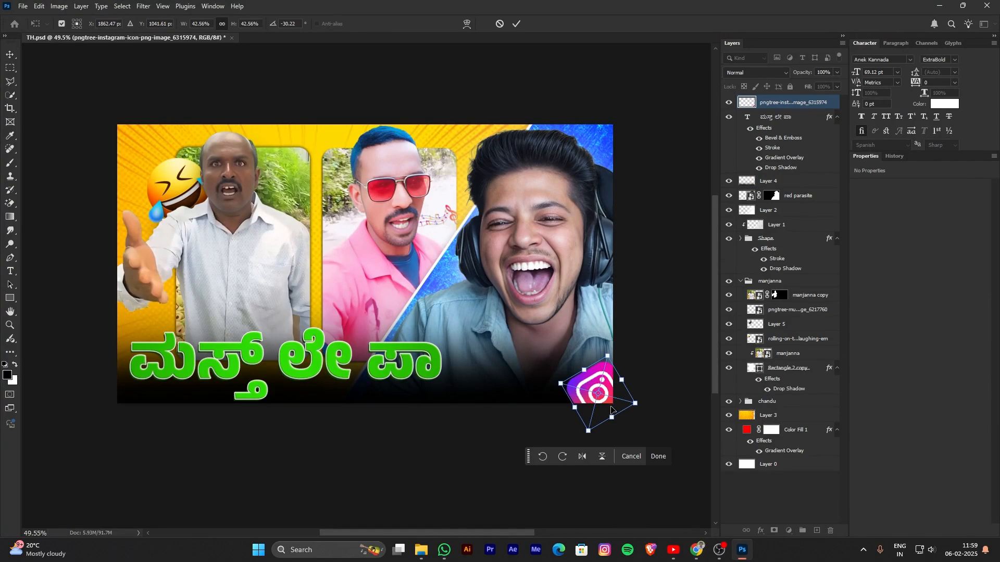
click(659, 456)
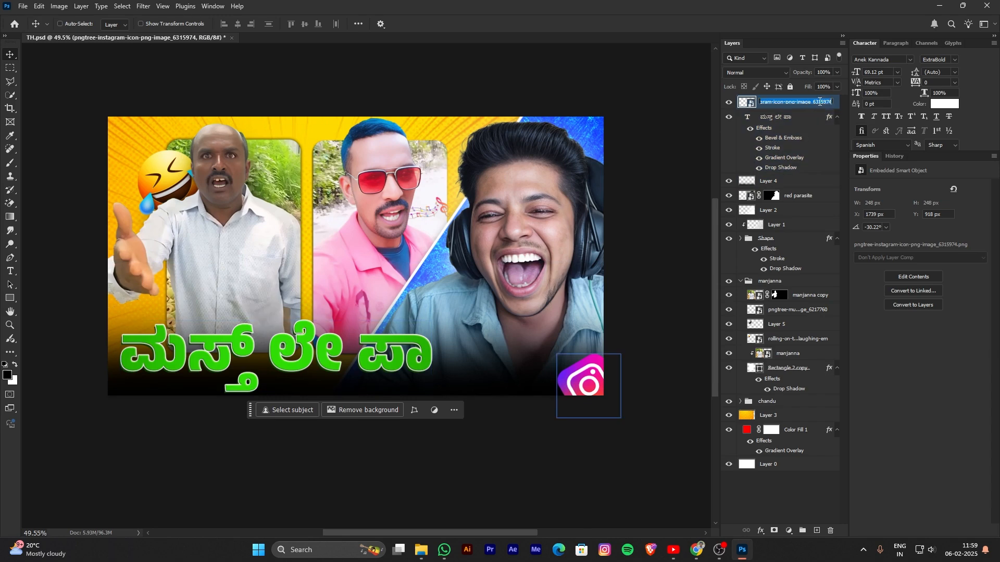
Rename the Instagram icon layer to insta.
key(Return)
double_click(819, 105)
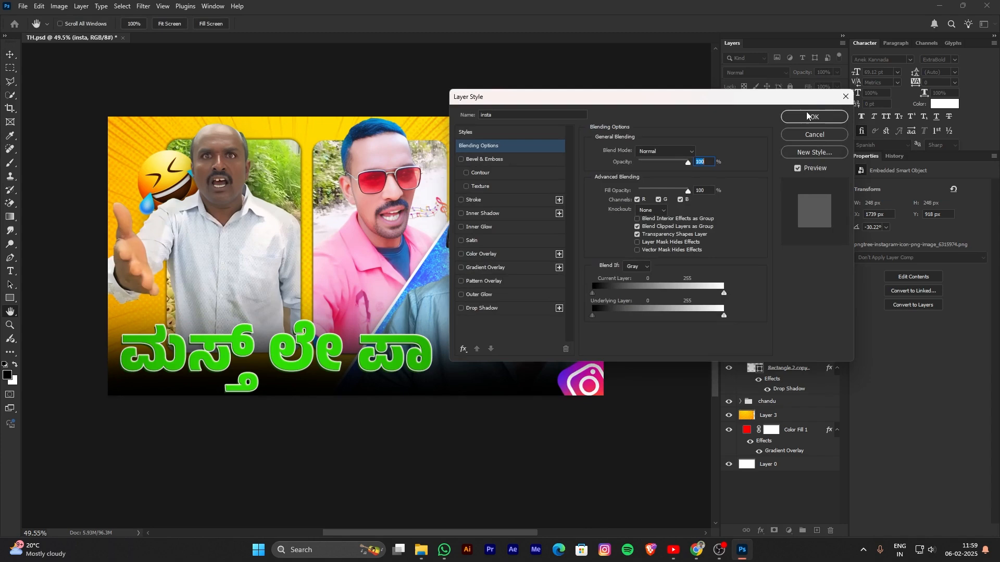
click(819, 135)
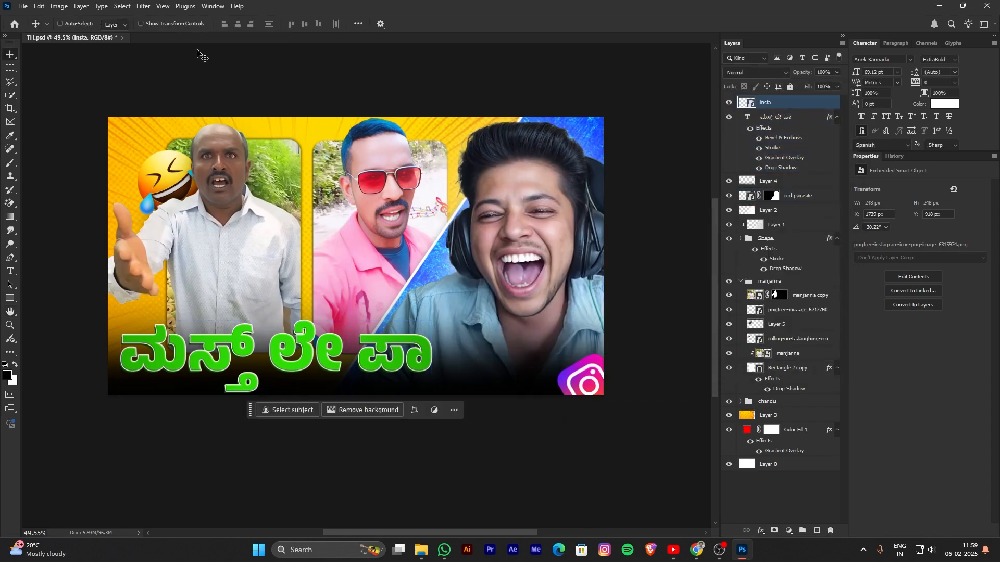
Apply a Motion Blur filter to the Instagram icon with a 16° angle and a distance of 47 pixels.
click(151, 10)
mouse_move(181, 130)
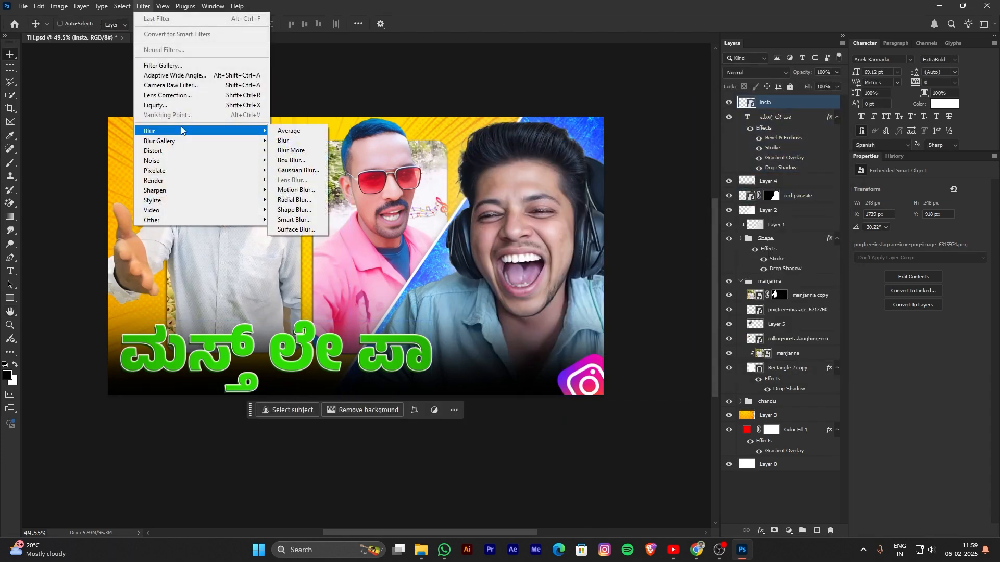
click(296, 190)
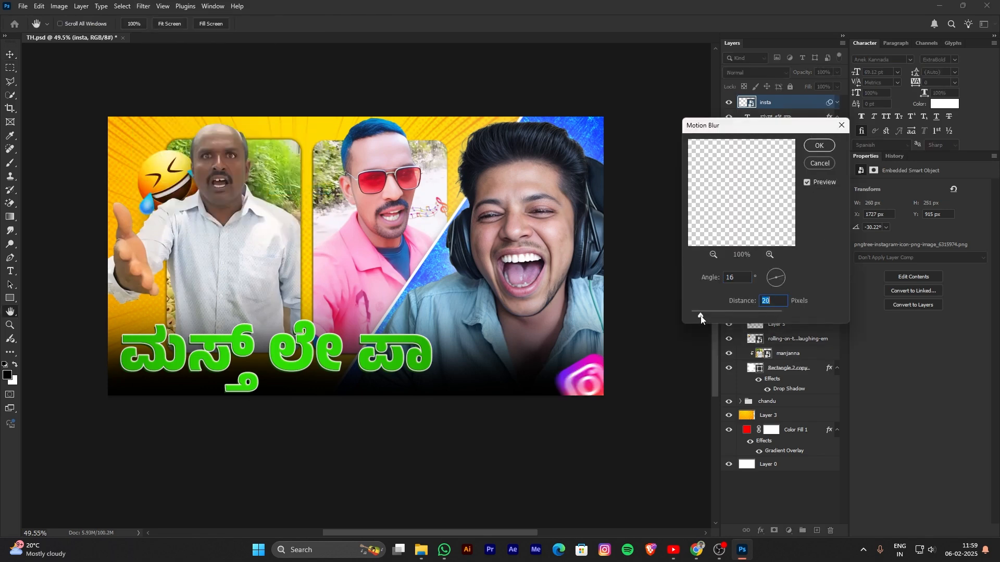
drag(699, 317, 715, 316)
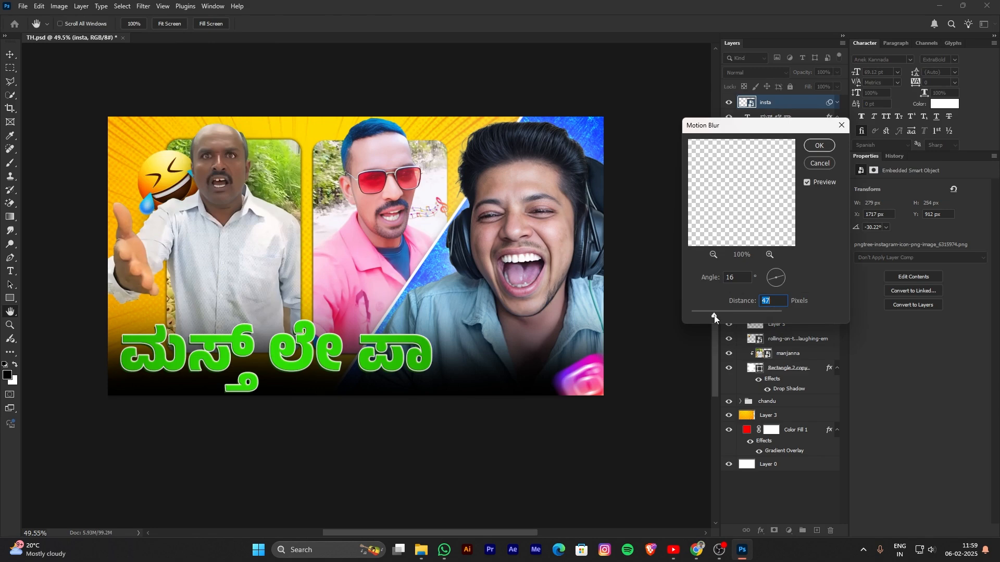
click(819, 146)
Enlarge the blurred Instagram icon to about 306 × 281 px and adjust its position in the thumbnail's lower-right corner.
key(ctrl+t)
scroll(591, 412, down, 1)
drag(602, 393, 605, 398)
drag(599, 384, 602, 388)
click(655, 441)
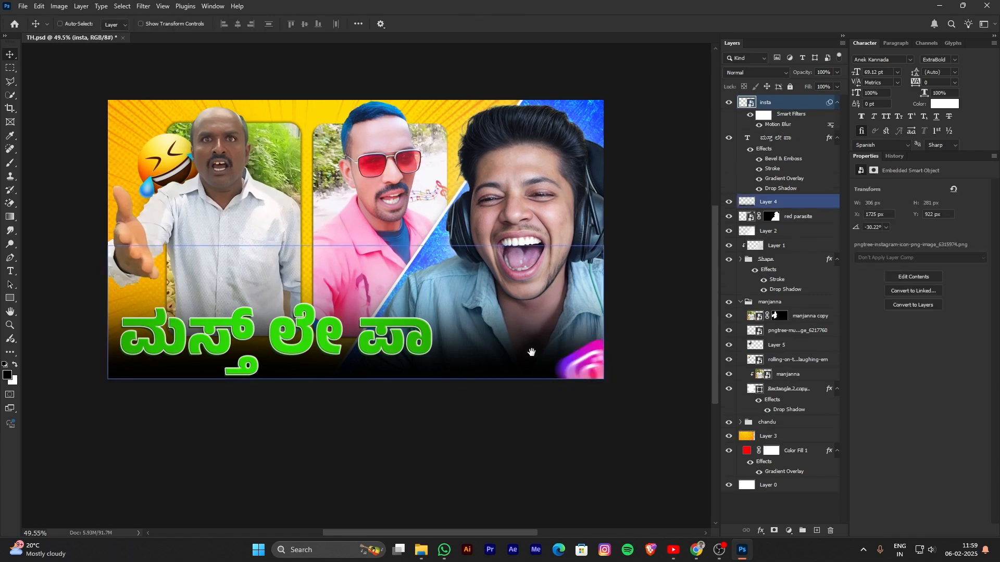
drag(532, 353, 531, 347)
drag(261, 246, 287, 258)
scroll(180, 214, up, 4)
drag(296, 314, 292, 265)
scroll(292, 264, down, 3)
scroll(417, 263, up, 3)
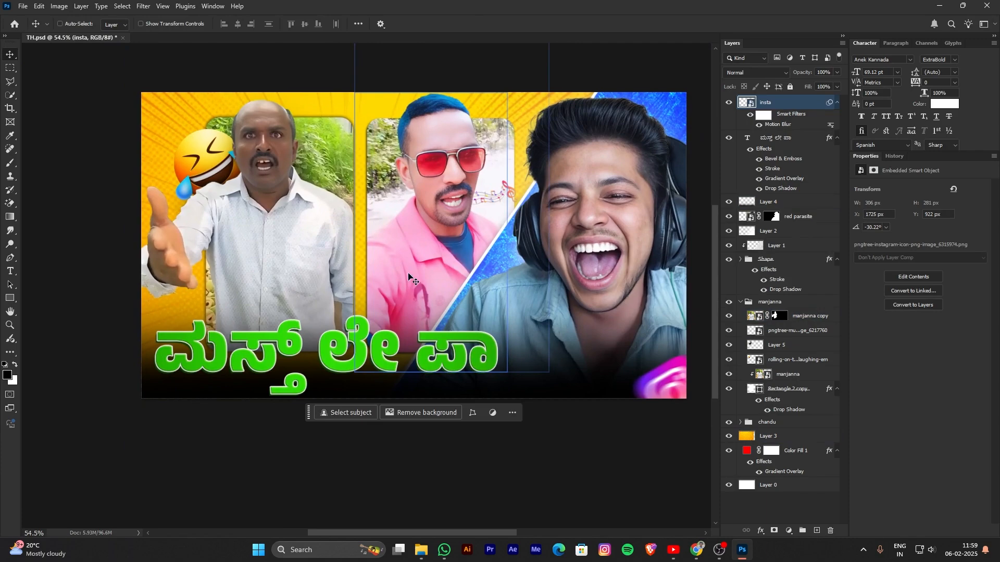
scroll(401, 256, down, 4)
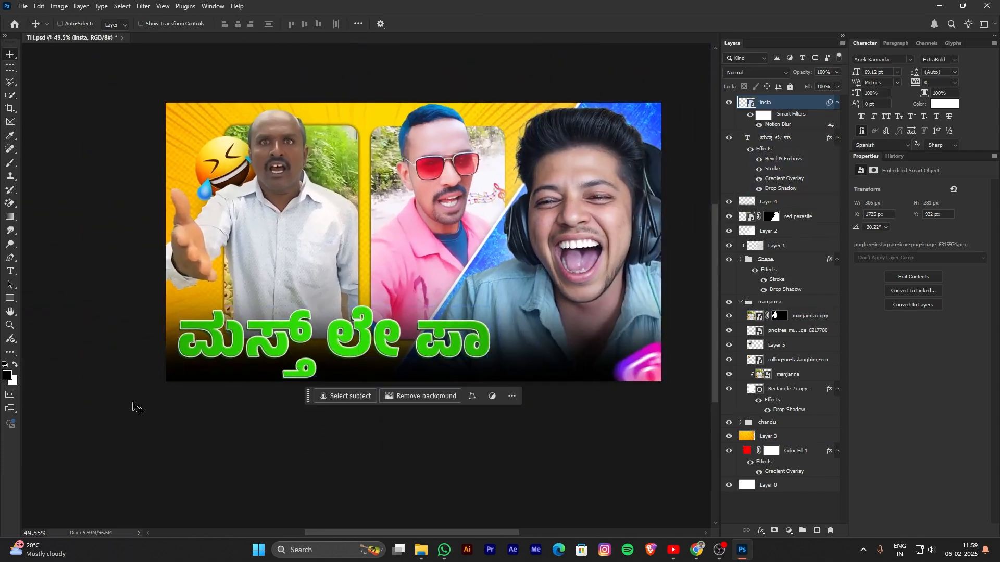
Switch to Chrome, search Google Images for "joker emoji png" and limit the results to transparent images.
click(697, 550)
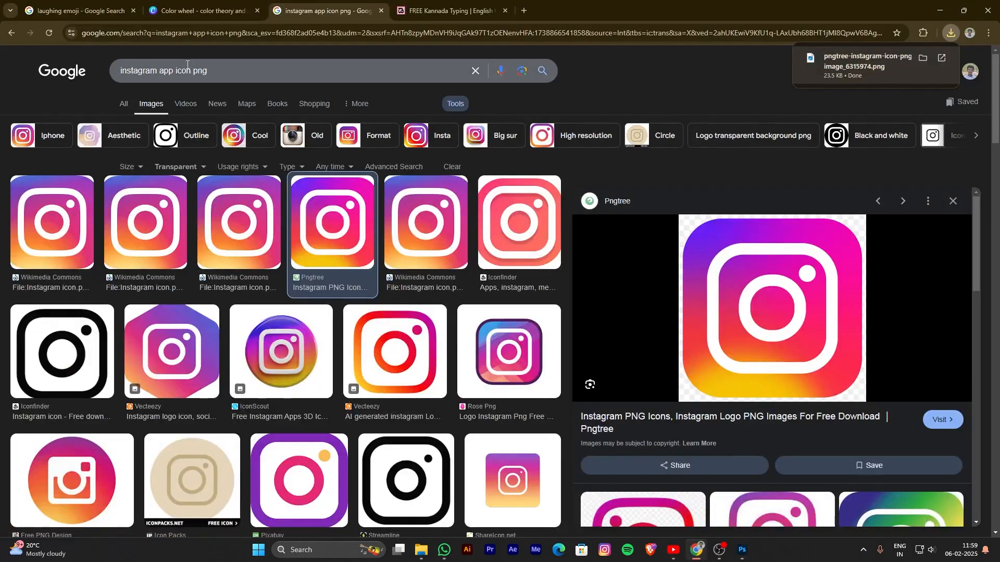
drag(221, 71, 79, 85)
text(jo)
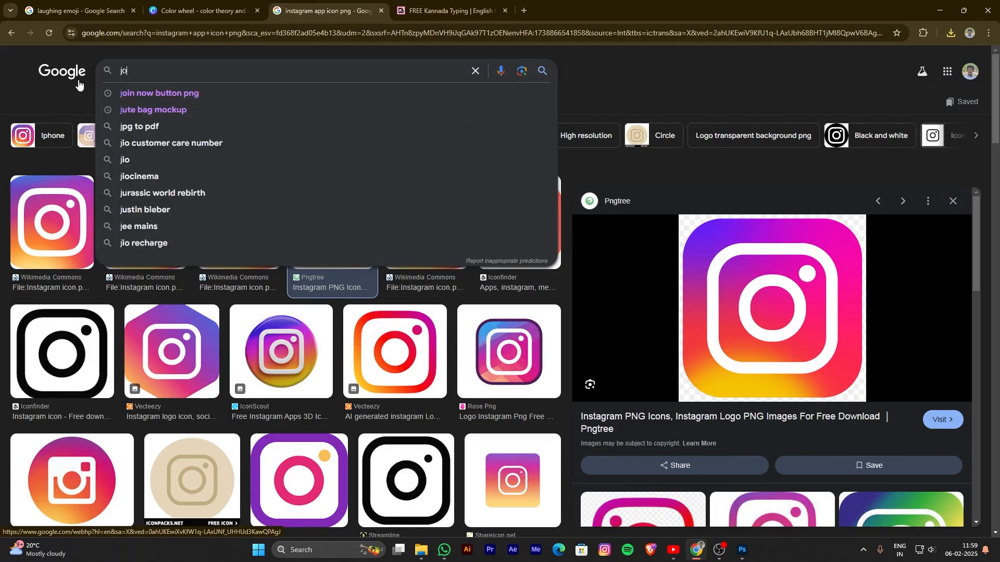
text(ker emoji png)
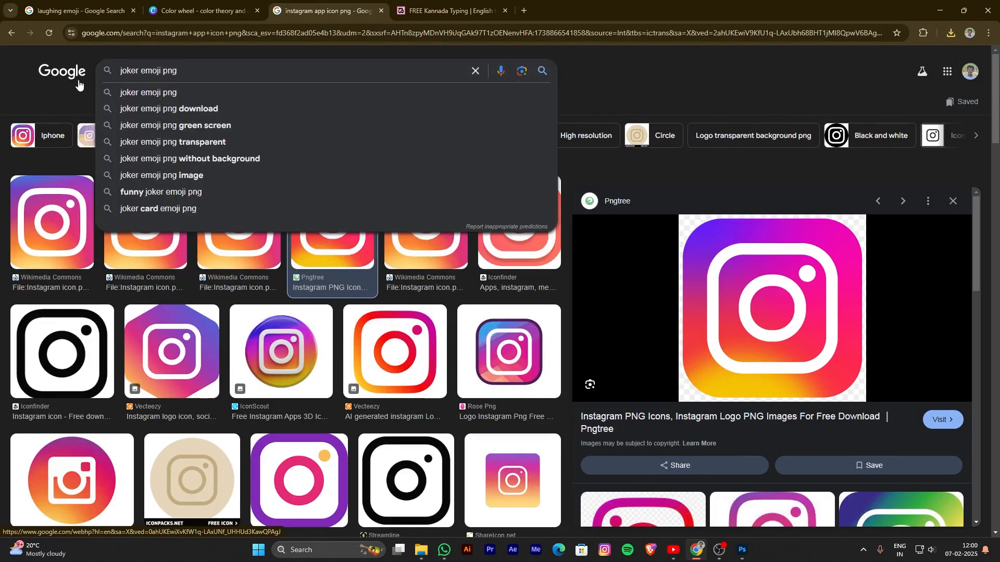
key(Return)
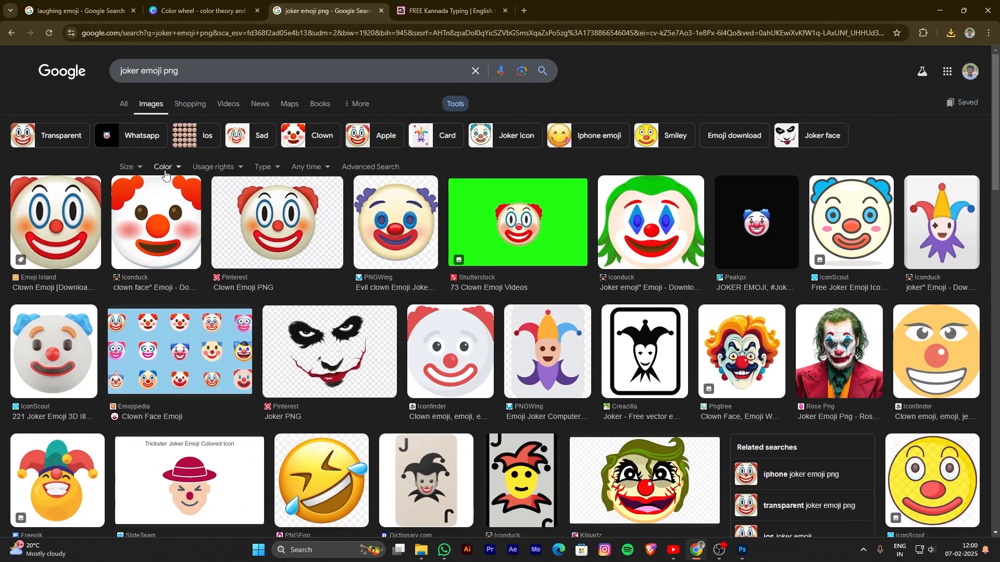
click(165, 172)
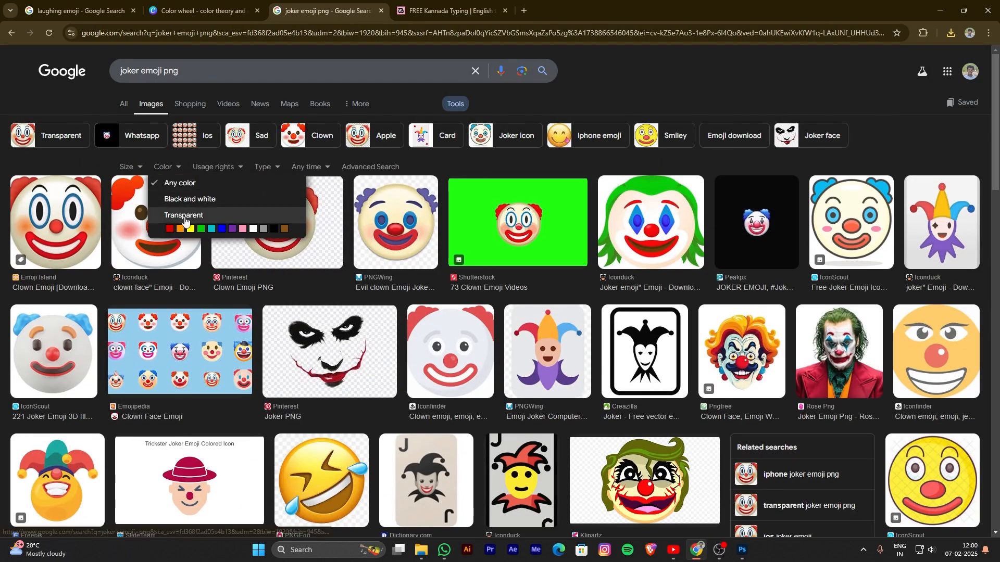
click(184, 213)
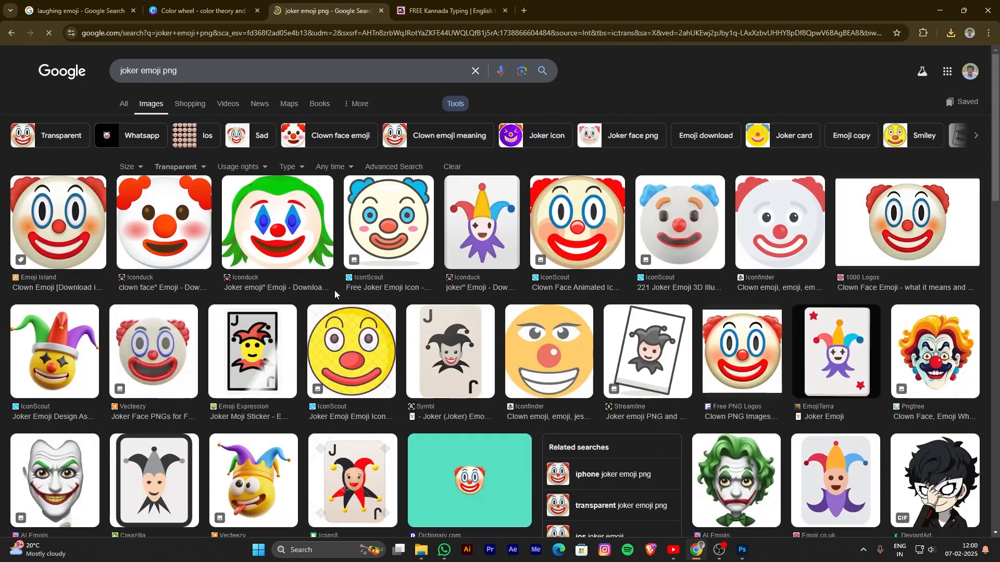
Save the Emoji Island clown emoji from the image results as a PNG file.
click(87, 231)
mouse_move(752, 172)
mouse_down()
mouse_move(737, 172)
mouse_move(750, 172)
mouse_up()
right_click(774, 166)
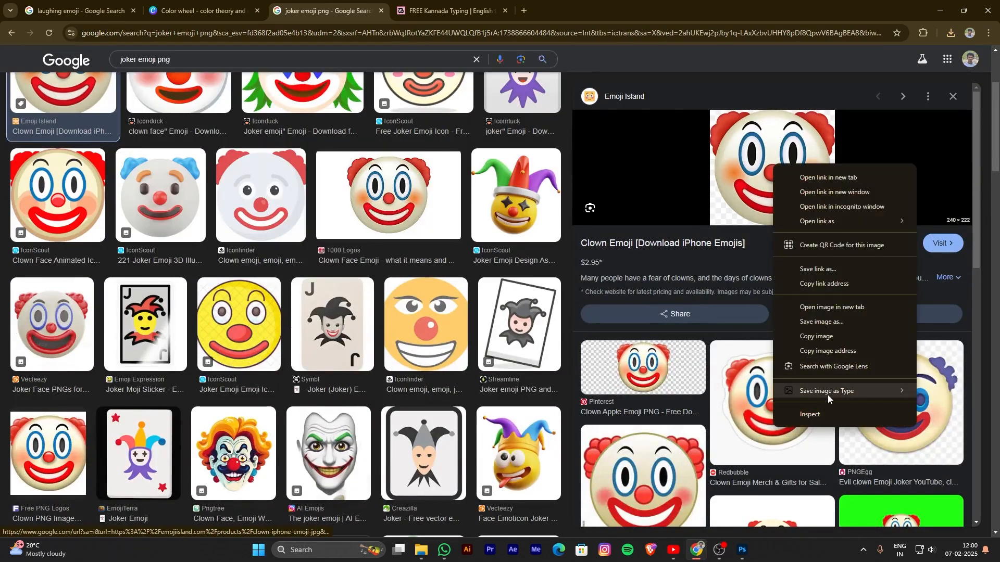
mouse_move(827, 395)
click(931, 406)
key(Return)
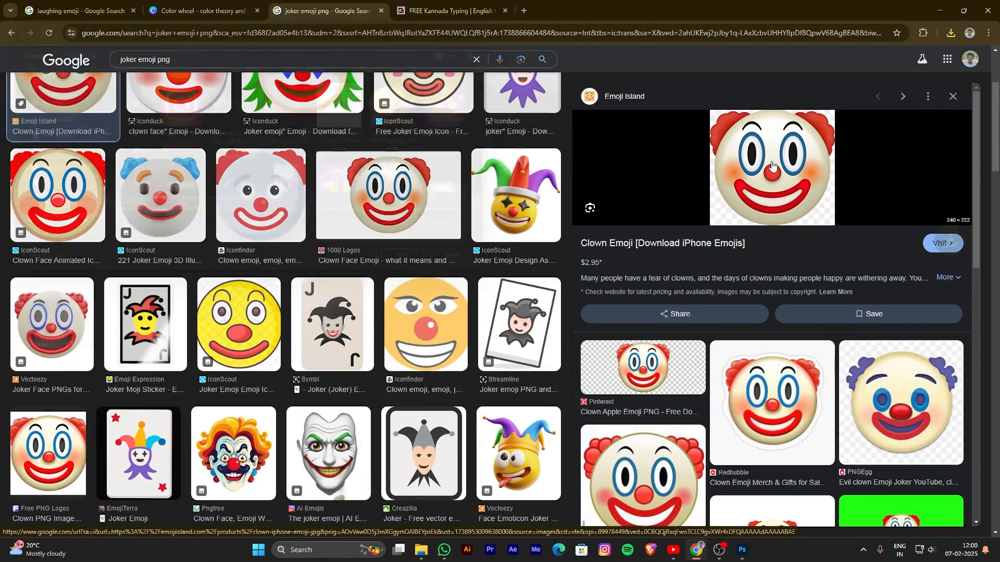
Switch to Photoshop and place the downloaded clown emoji in the thumbnail's lower-left corner, scaled to 54.75% and rotated 26.42°.
drag(896, 63, 632, 500)
drag(750, 535, 296, 279)
drag(412, 264, 186, 359)
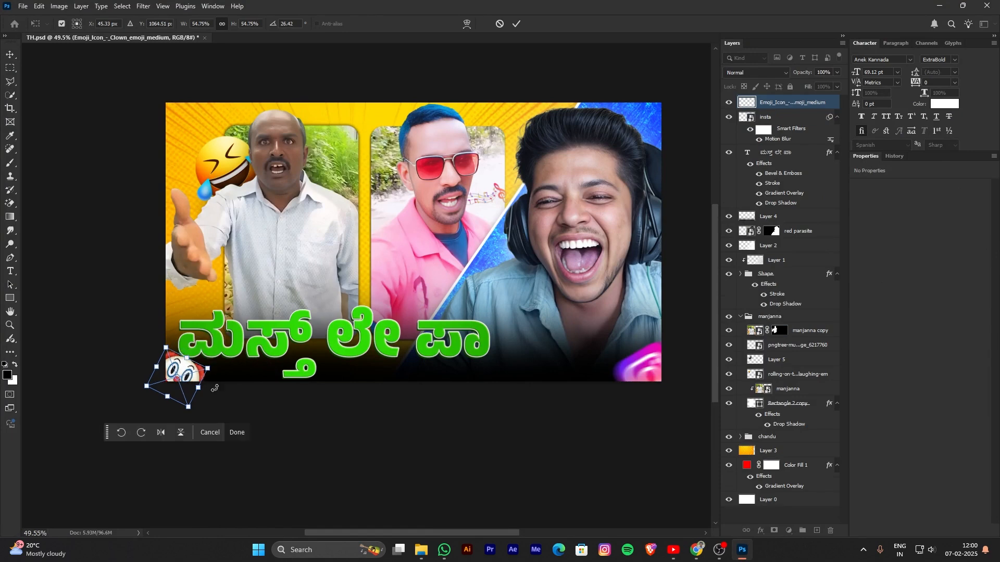
click(237, 433)
Apply a Motion Blur filter to the clown emoji with a 16° angle and a distance of 19 pixels.
click(143, 7)
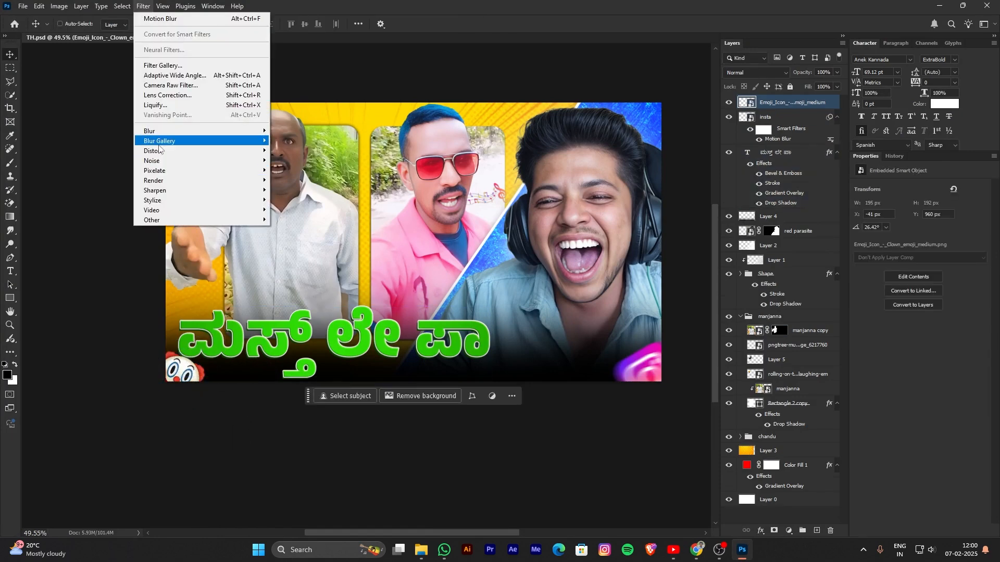
mouse_move(169, 135)
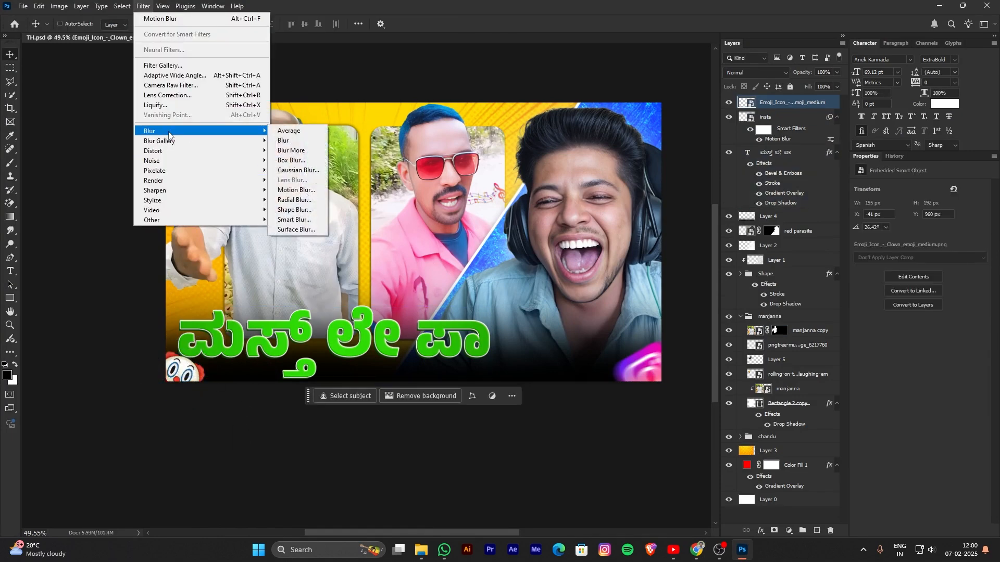
click(297, 190)
click(705, 316)
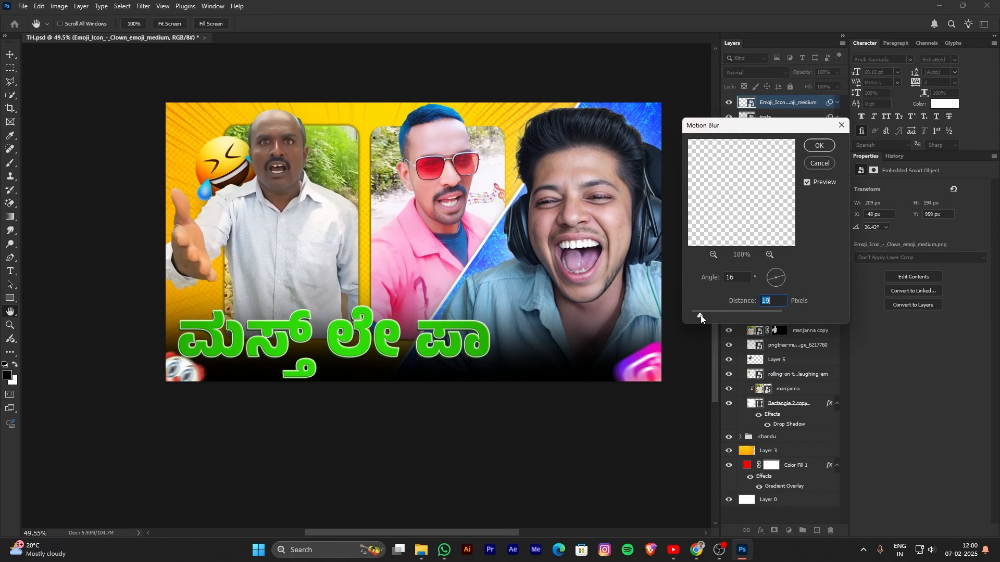
click(817, 150)
Reposition the contextual task bar above the canvas and save the document.
drag(518, 255, 500, 256)
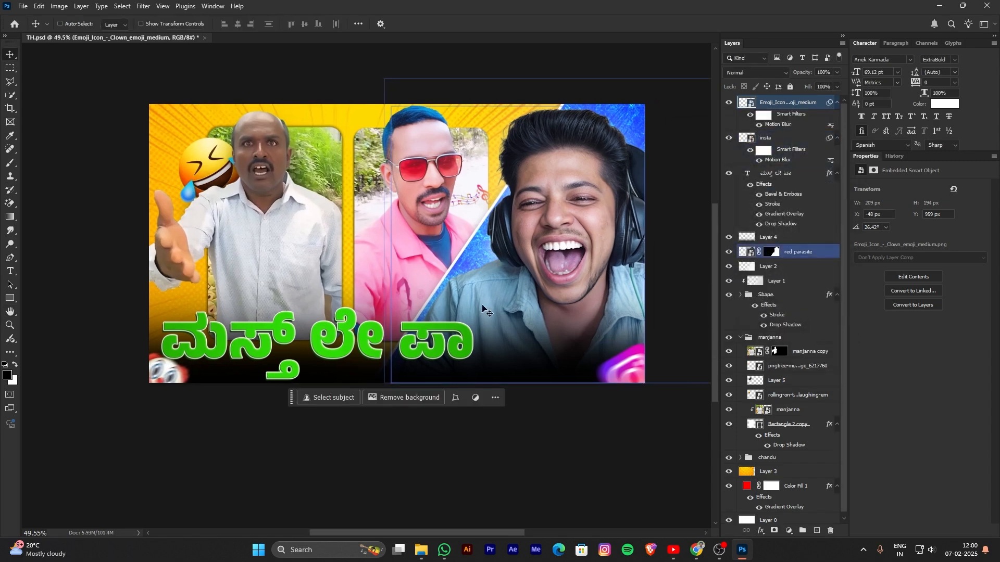
drag(291, 401, 235, 82)
drag(382, 319, 385, 331)
drag(233, 83, 222, 69)
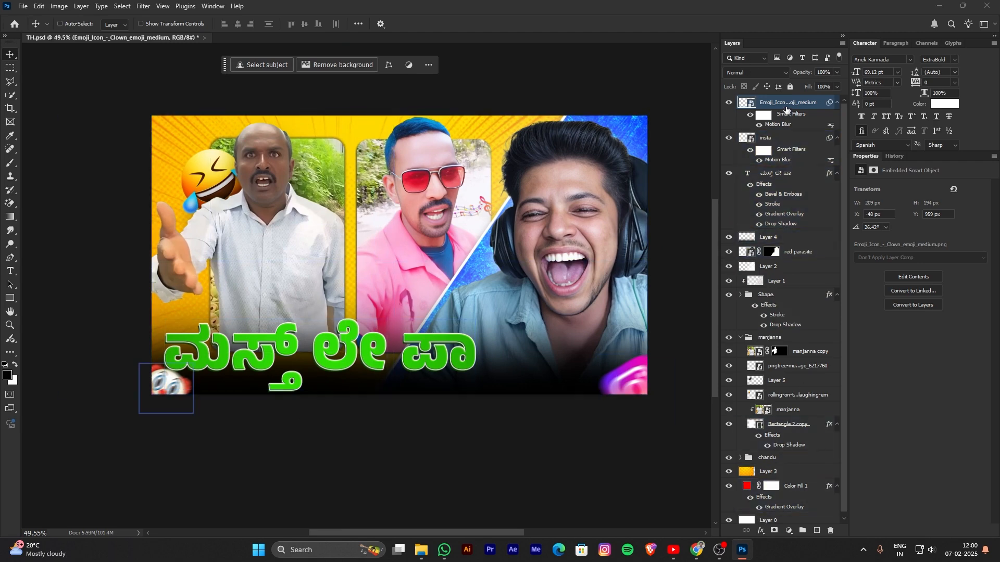
key(ctrl+s)
Stamp all visible layers into a new layer on top and convert it to a smart object.
key(ctrl+shift+alt+e)
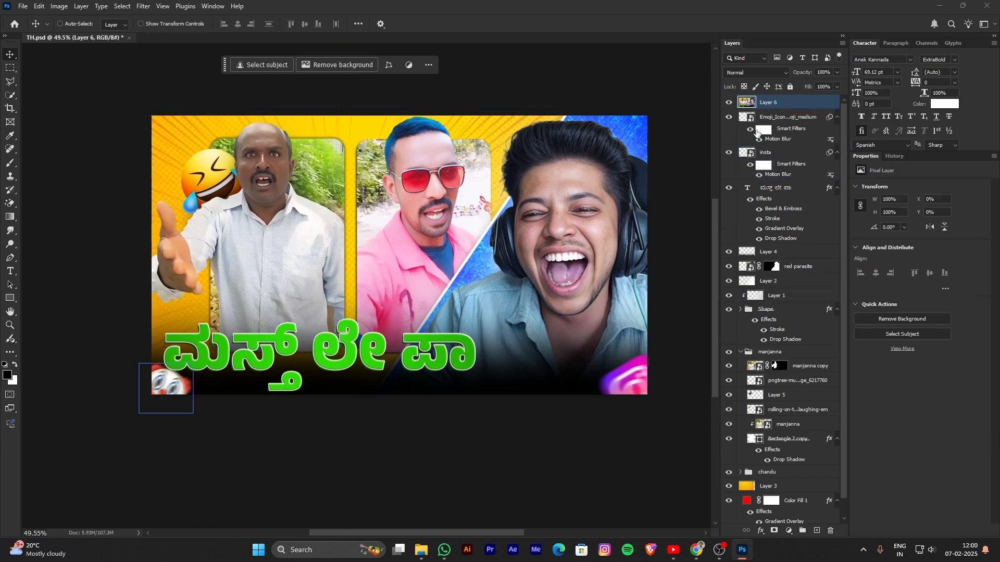
right_click(792, 106)
click(820, 319)
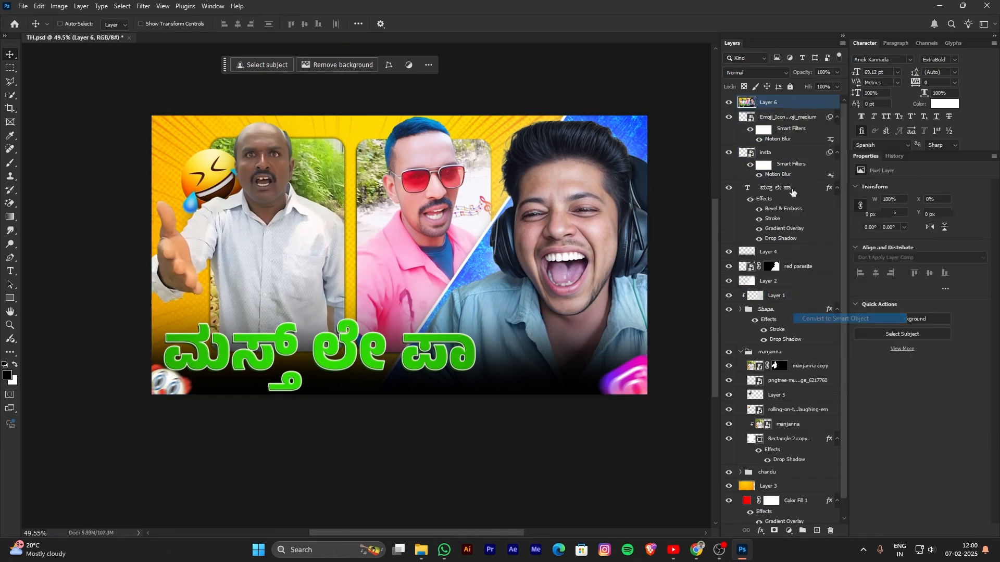
key(ctrl+z)
right_click(786, 106)
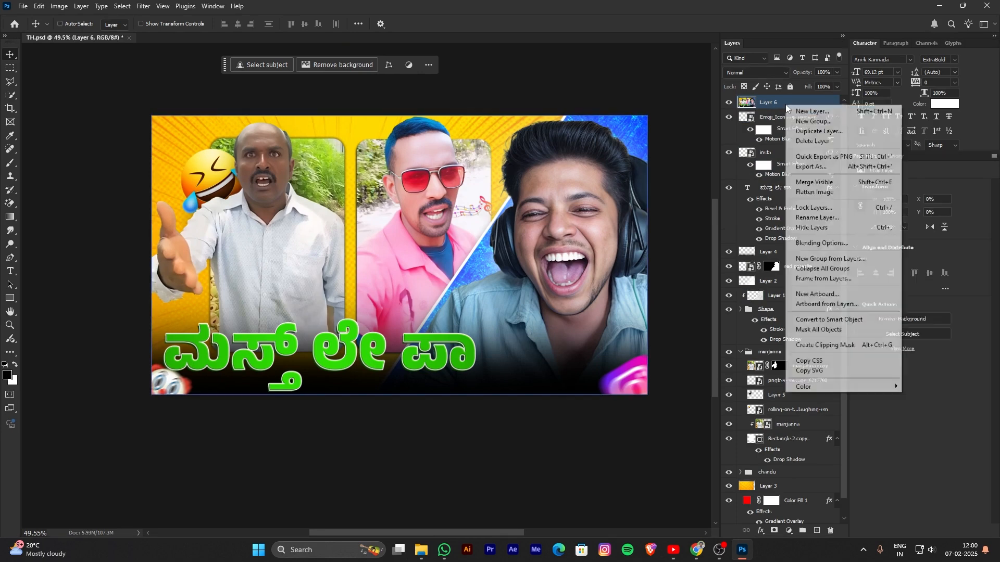
click(829, 319)
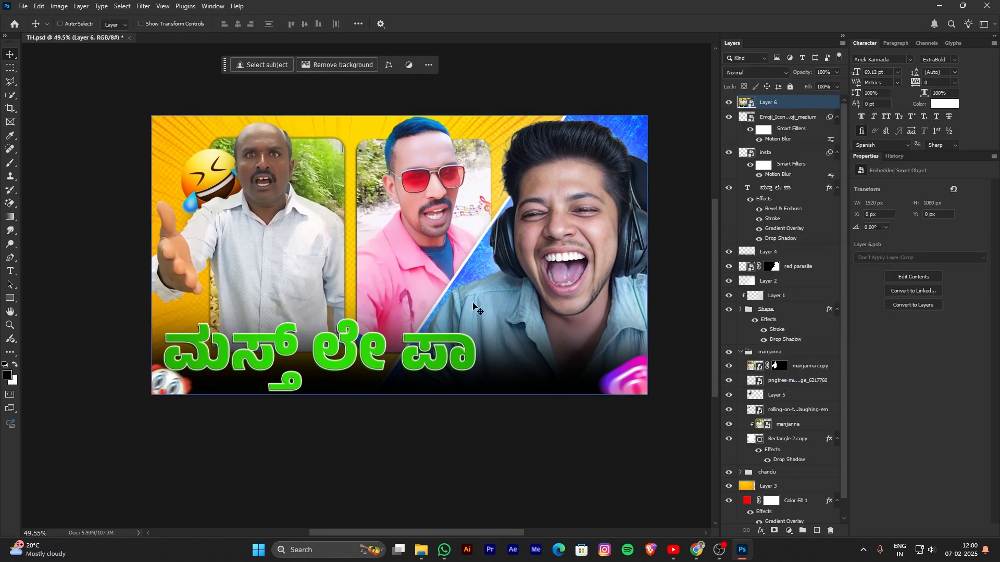
scroll(467, 308, right, 1)
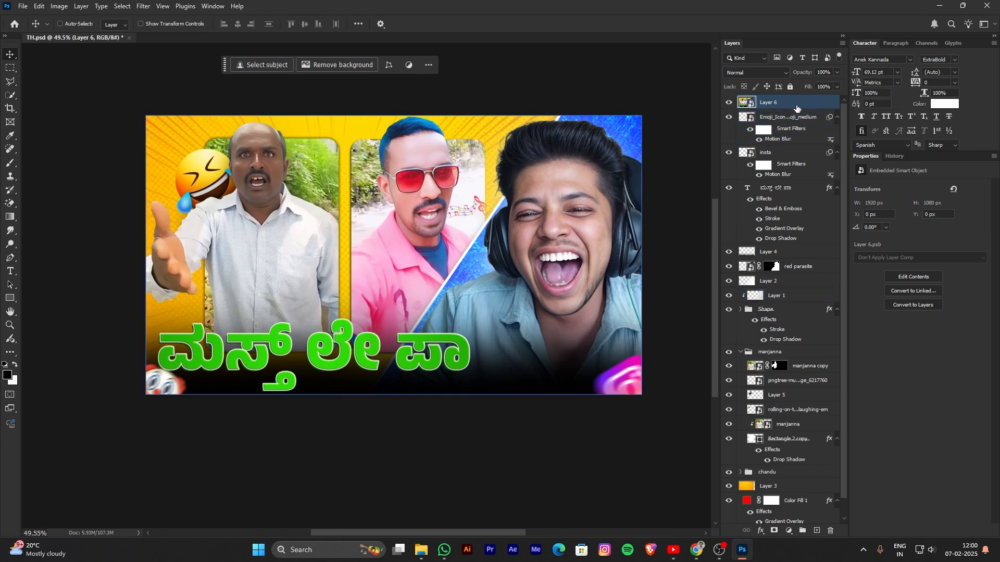
key(ctrl+shift+a)
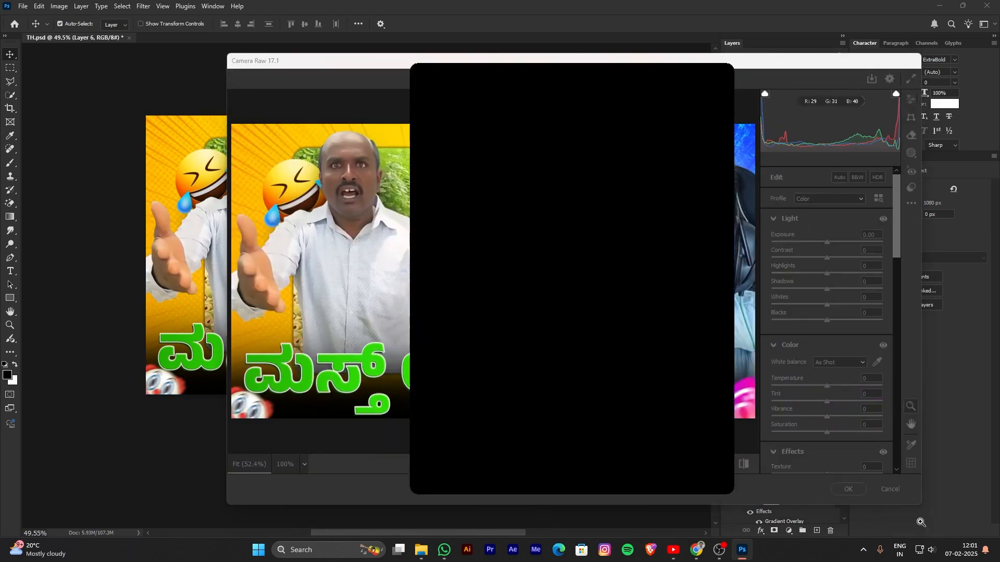
click(667, 473)
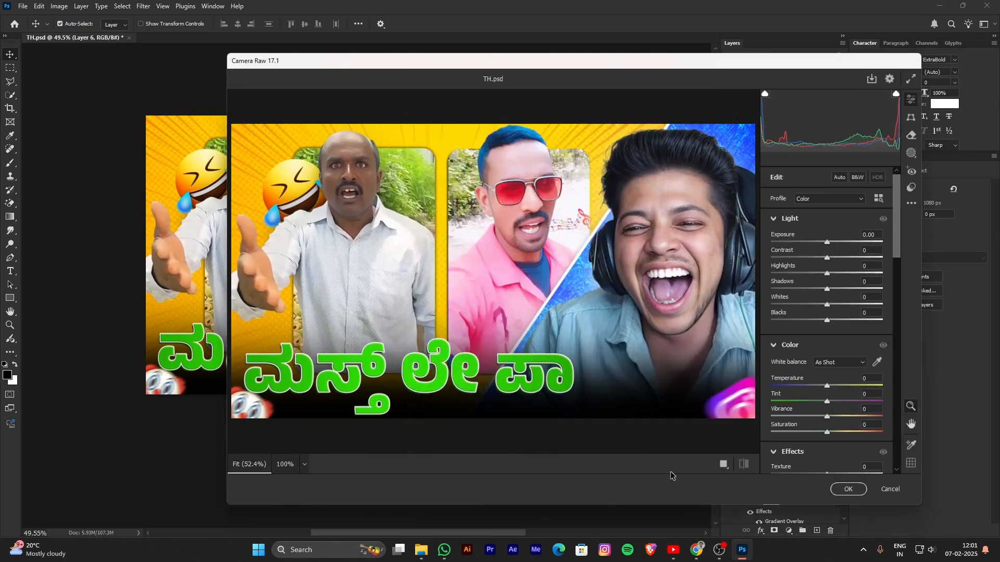
click(888, 489)
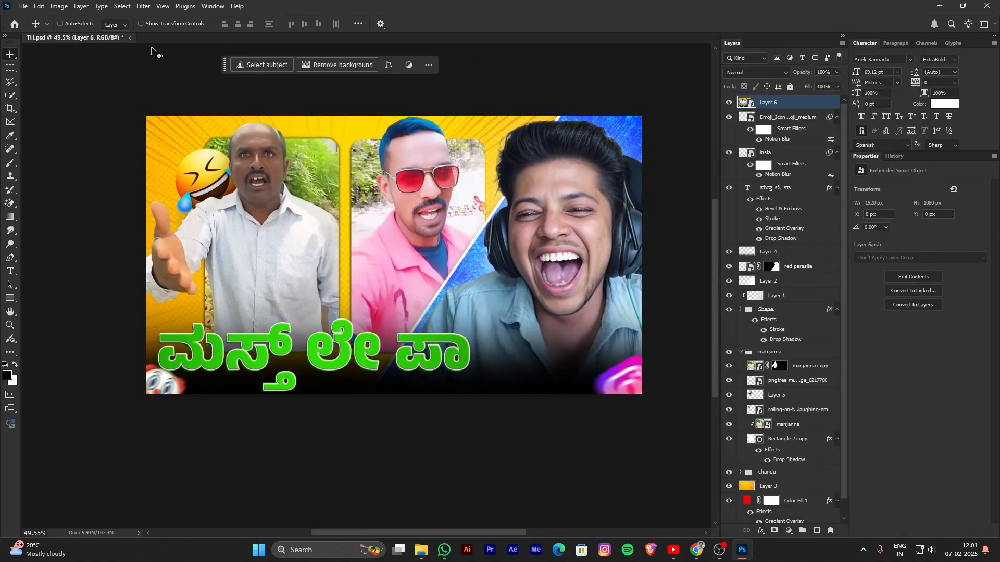
Open the Camera Raw filter for the merged layer and collapse every adjustment section except Light.
click(145, 7)
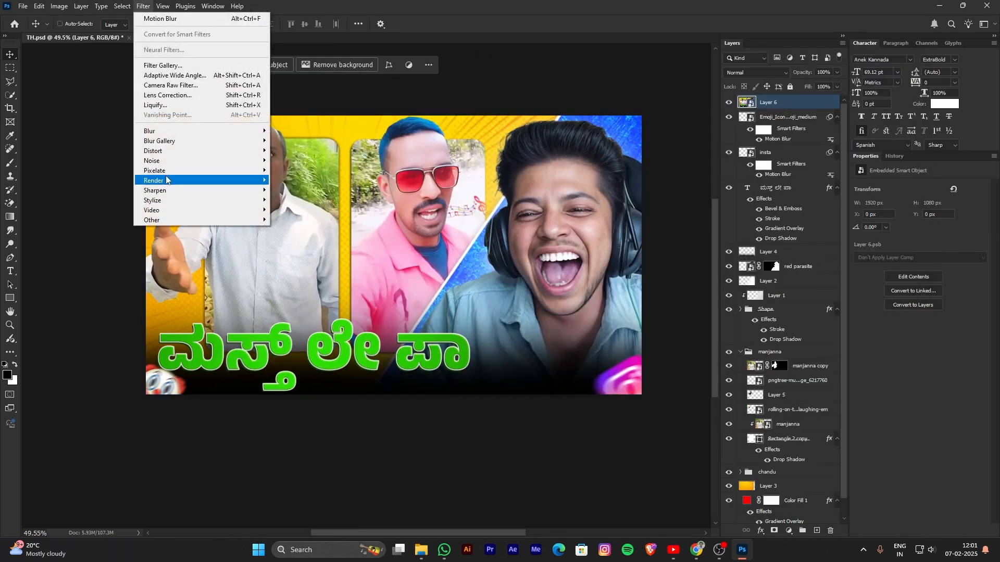
click(170, 86)
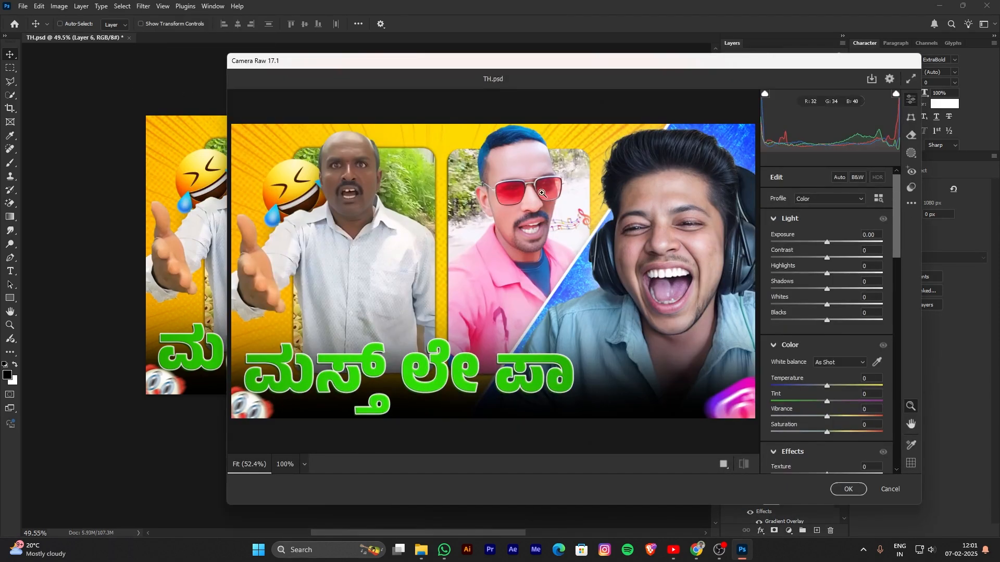
click(814, 218)
click(812, 240)
click(818, 260)
click(815, 282)
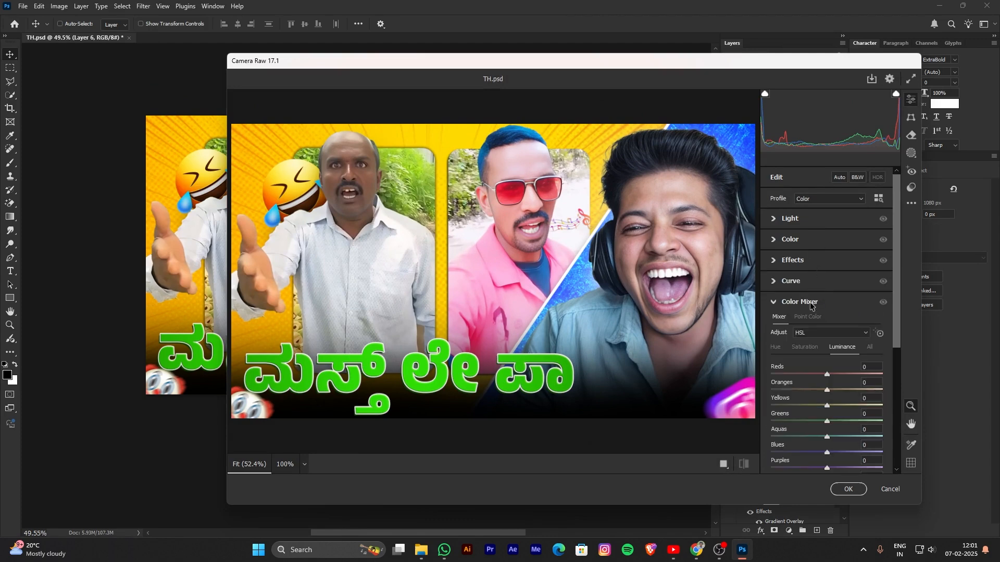
click(839, 305)
click(820, 346)
click(809, 221)
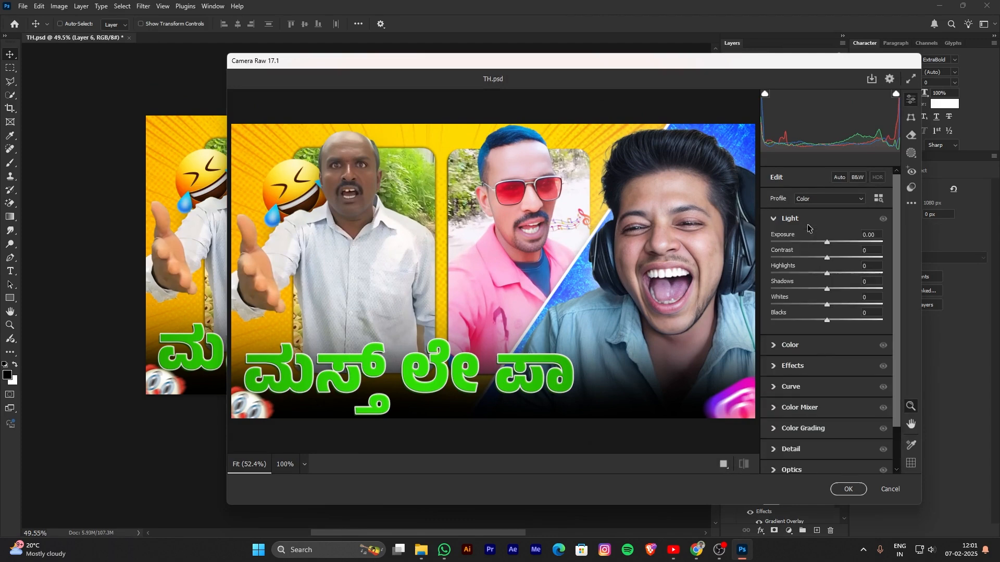
drag(509, 66, 405, 68)
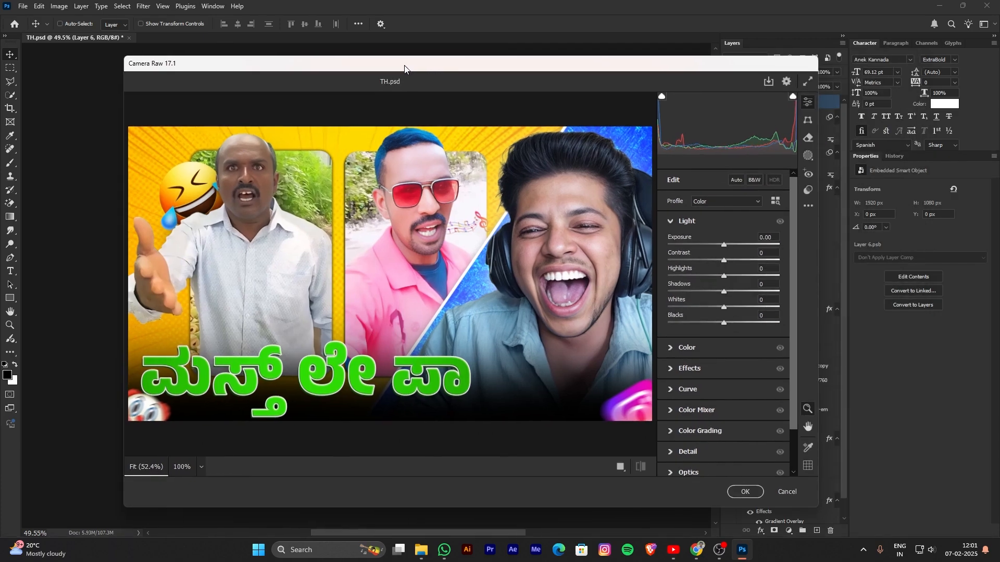
Adjust the Light settings and set temperature to -2, tint to -10, vibrance to +8 and saturation to +9.
drag(725, 245, 708, 277)
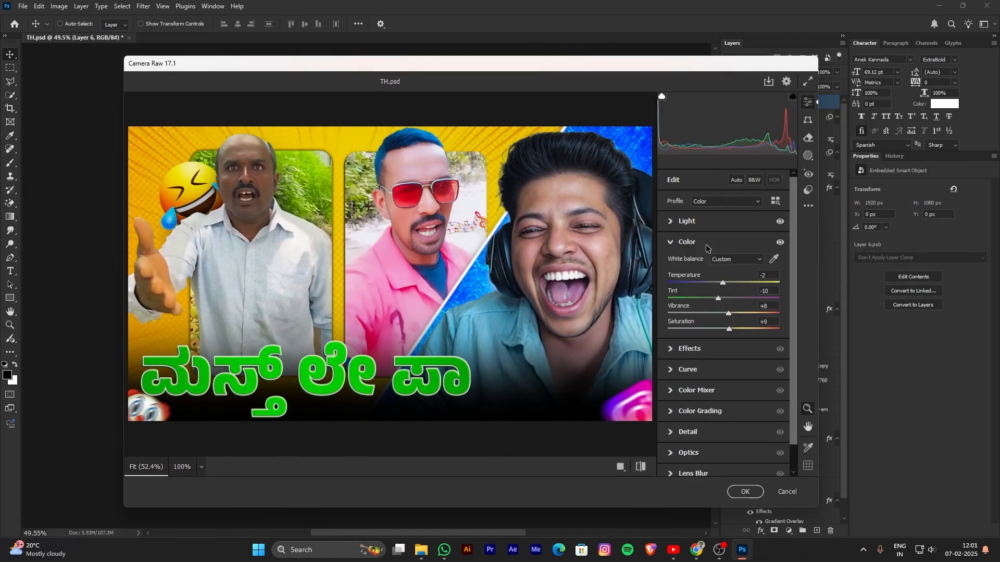
click(706, 245)
Set the Camera Raw effects to texture +9, clarity +2, dehaze -10 and vignette -7.
click(710, 260)
click(709, 263)
click(704, 268)
mouse_move(725, 288)
mouse_down()
mouse_move(746, 286)
mouse_move(738, 287)
mouse_up()
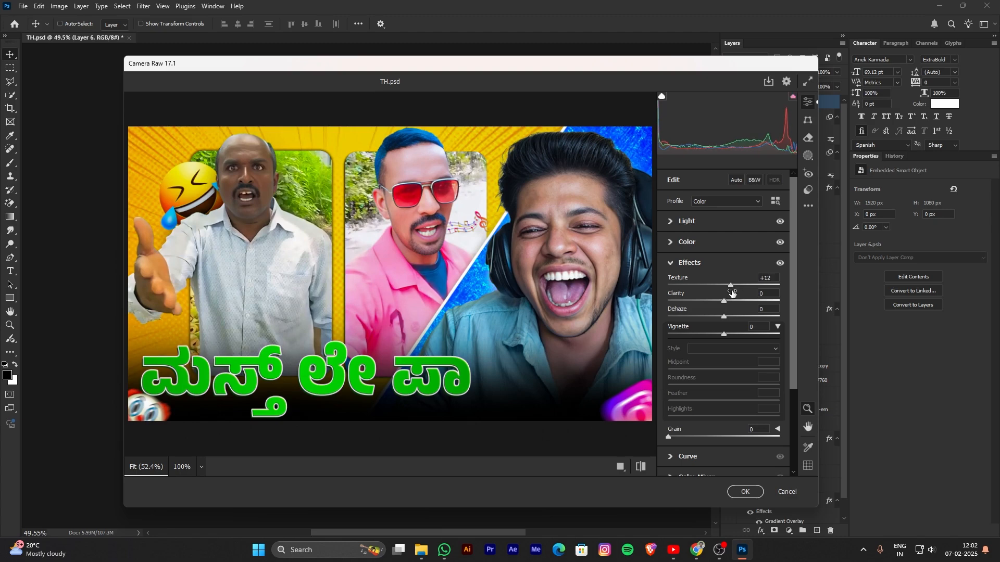
click(718, 263)
click(718, 263)
drag(724, 299, 727, 305)
drag(725, 321, 721, 335)
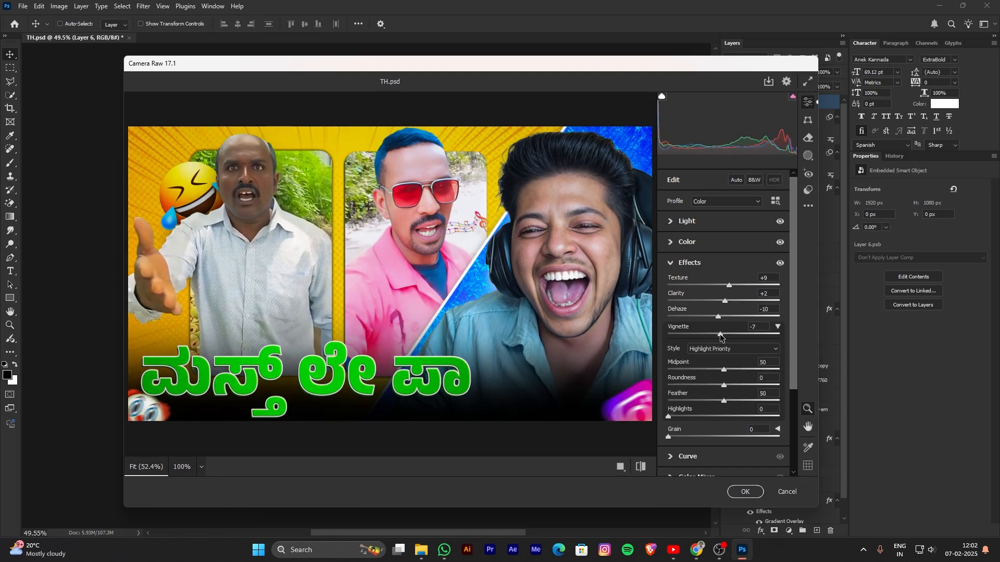
click(716, 263)
click(722, 283)
click(723, 230)
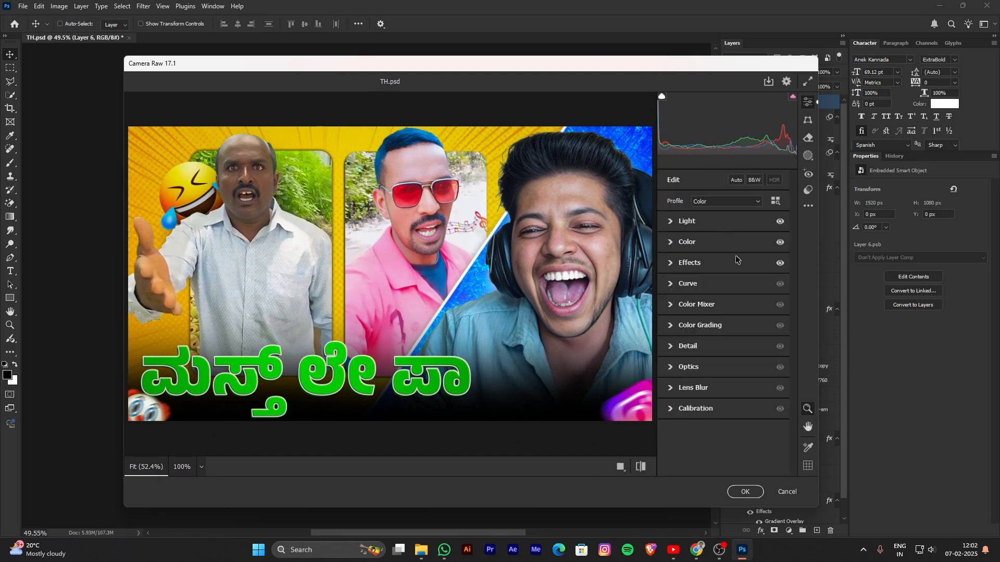
Set sharpening to 25 and noise reduction to 20, checking the laughing man's face at 100%.
click(711, 350)
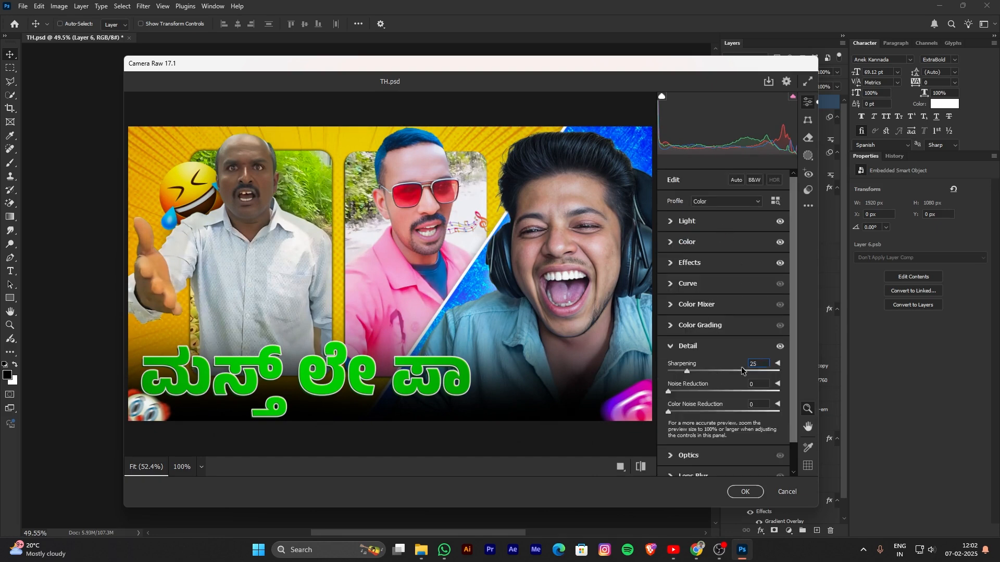
click(719, 347)
click(719, 348)
drag(673, 396, 685, 395)
click(552, 244)
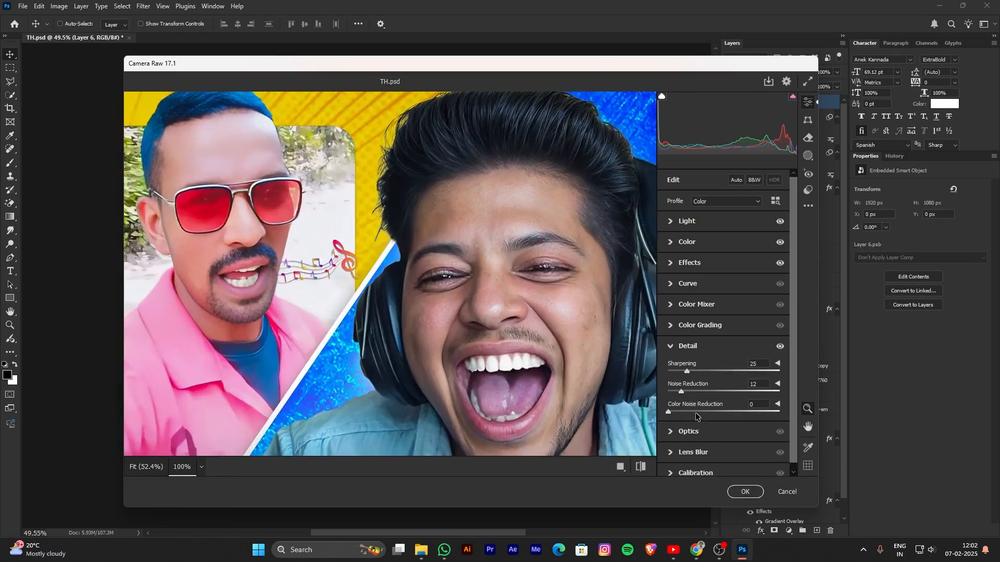
drag(684, 394, 693, 390)
click(590, 240)
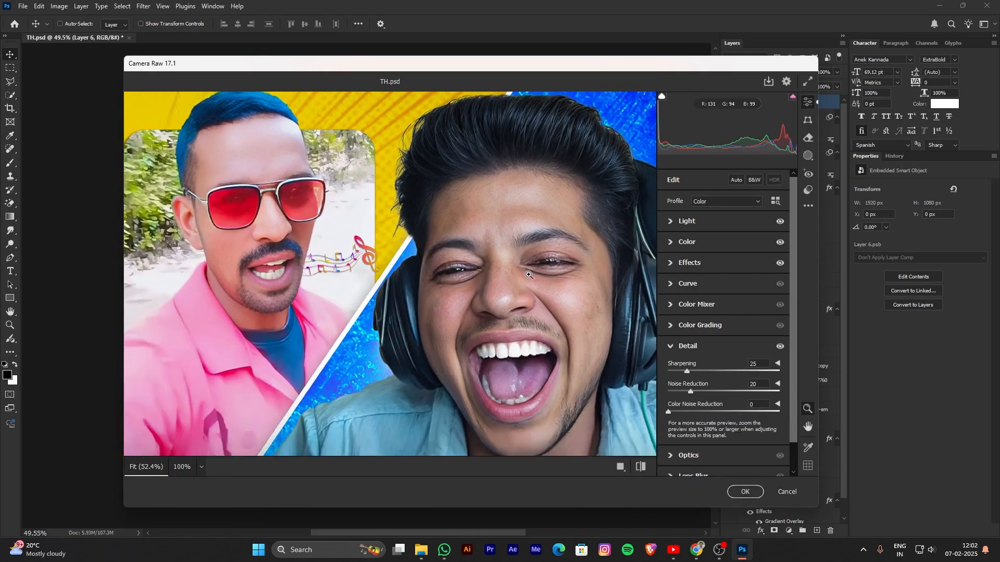
click(723, 349)
Set the Optics vignette to -36.
click(713, 368)
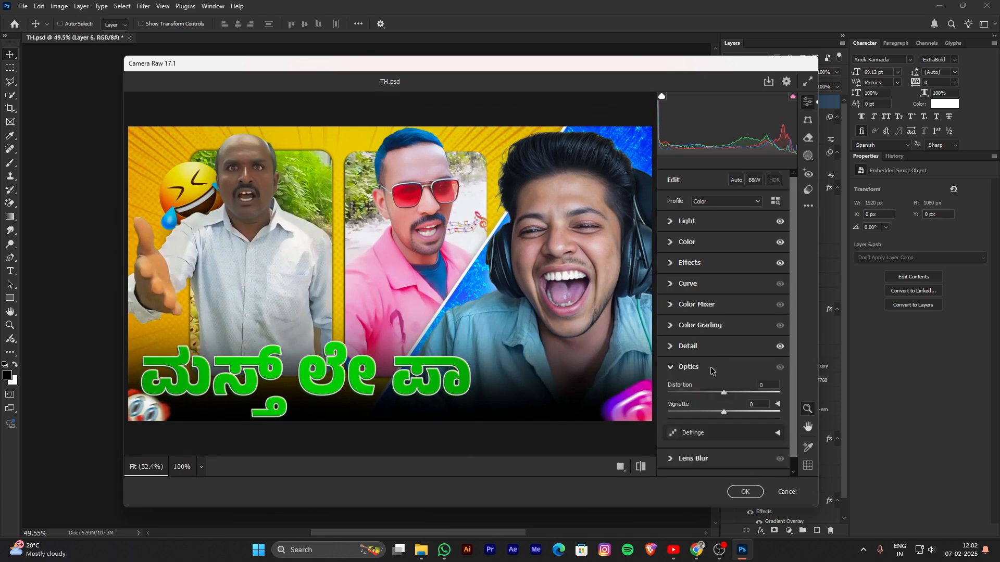
drag(721, 414, 703, 415)
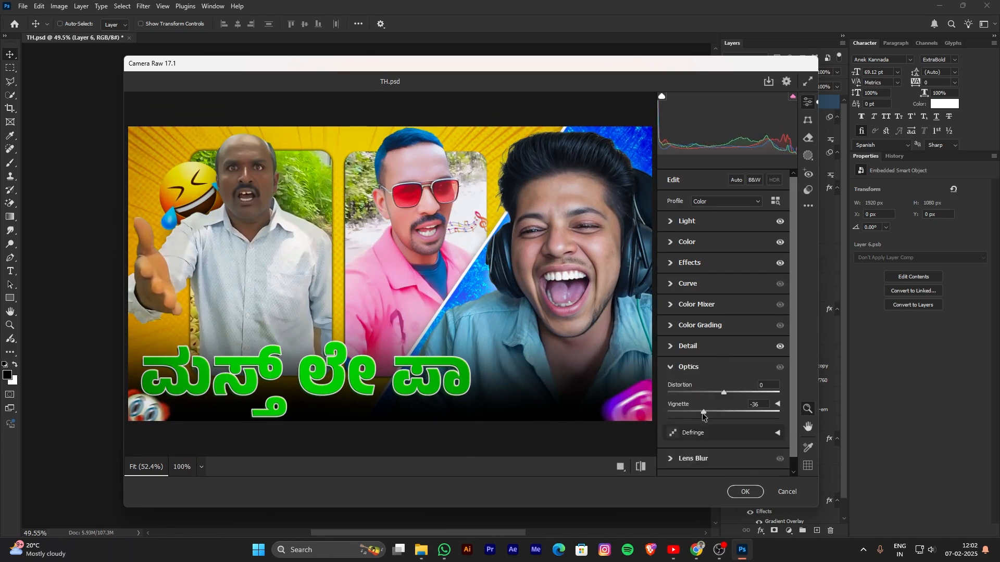
click(711, 368)
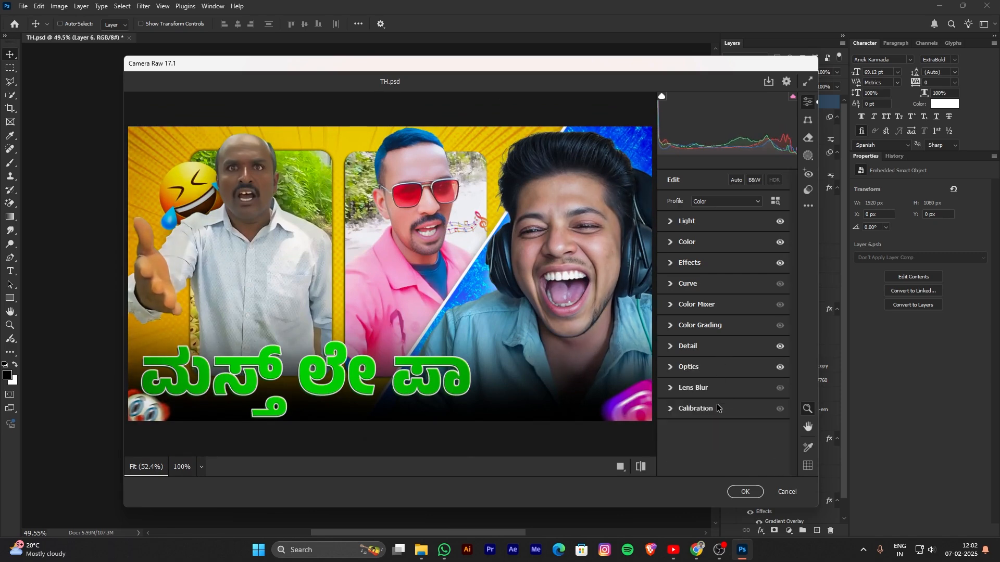
Refine the colour grade with temperature at -7 and saturation at +6, and review the Detail settings.
click(711, 246)
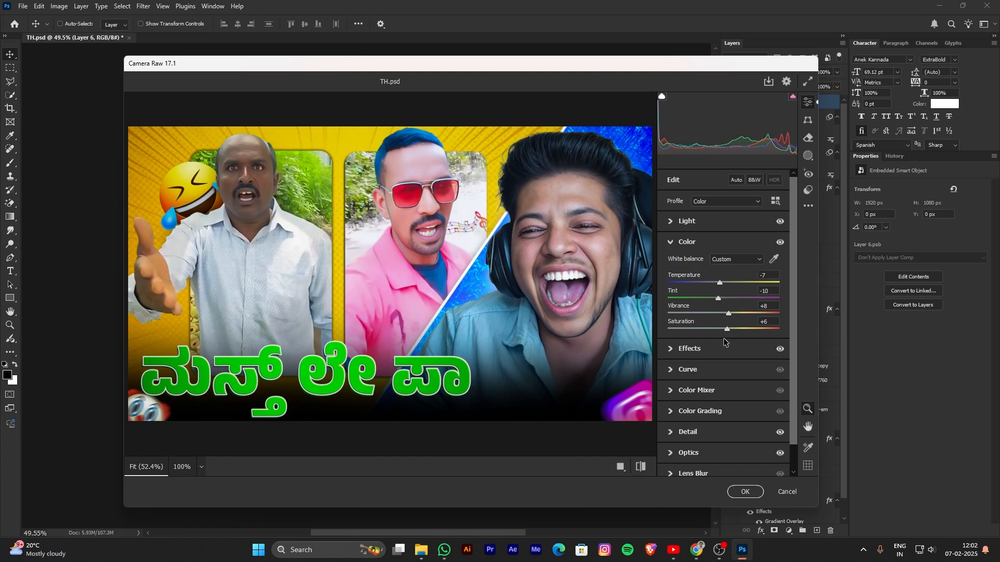
click(710, 242)
click(713, 346)
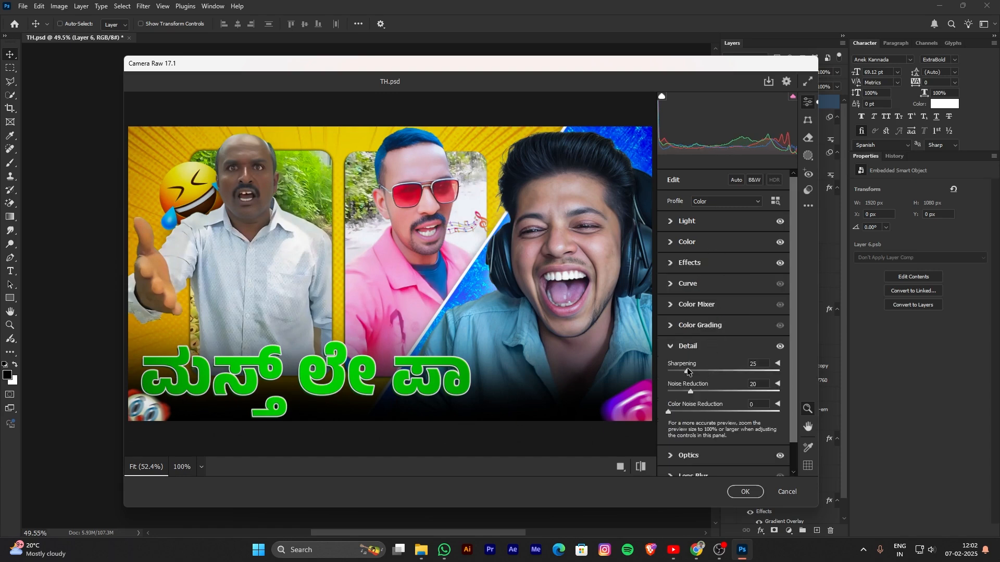
click(697, 350)
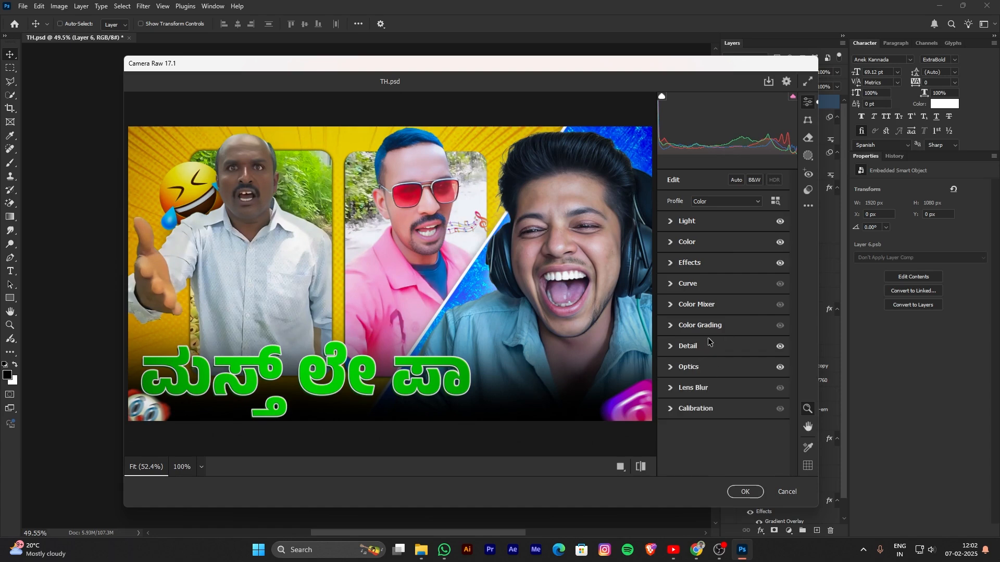
Refine the effects to texture +10, clarity -1 and vignette -5.
click(708, 265)
drag(730, 287, 725, 305)
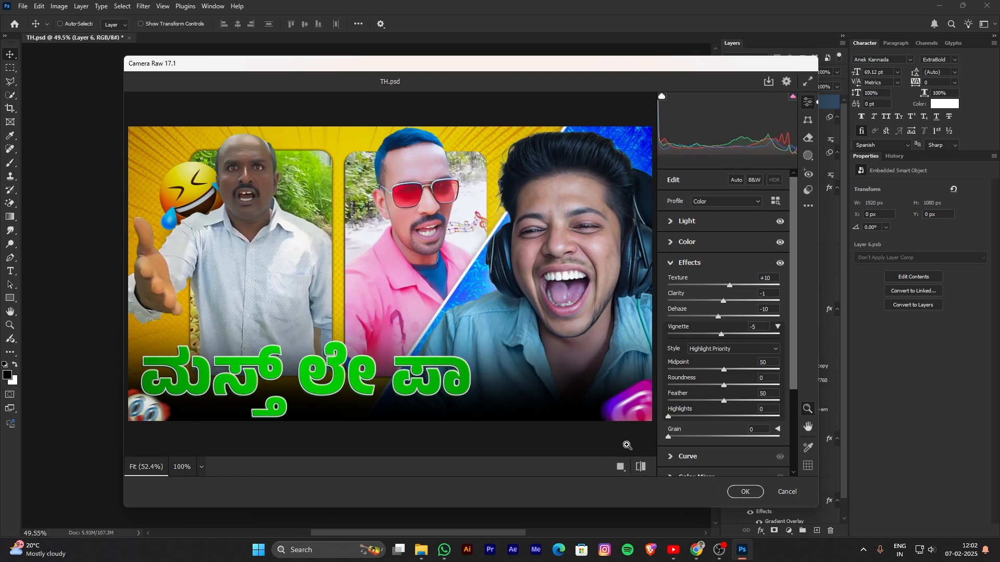
Compare the Camera Raw grade with the default settings and apply the filter to the merged thumbnail layer.
click(639, 468)
click(639, 467)
click(639, 467)
click(640, 467)
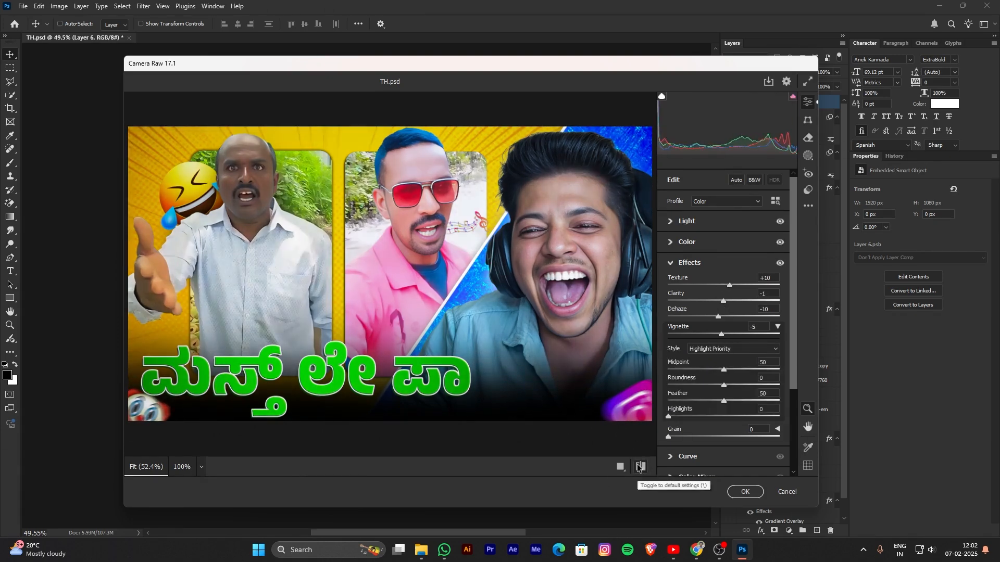
click(707, 268)
click(745, 491)
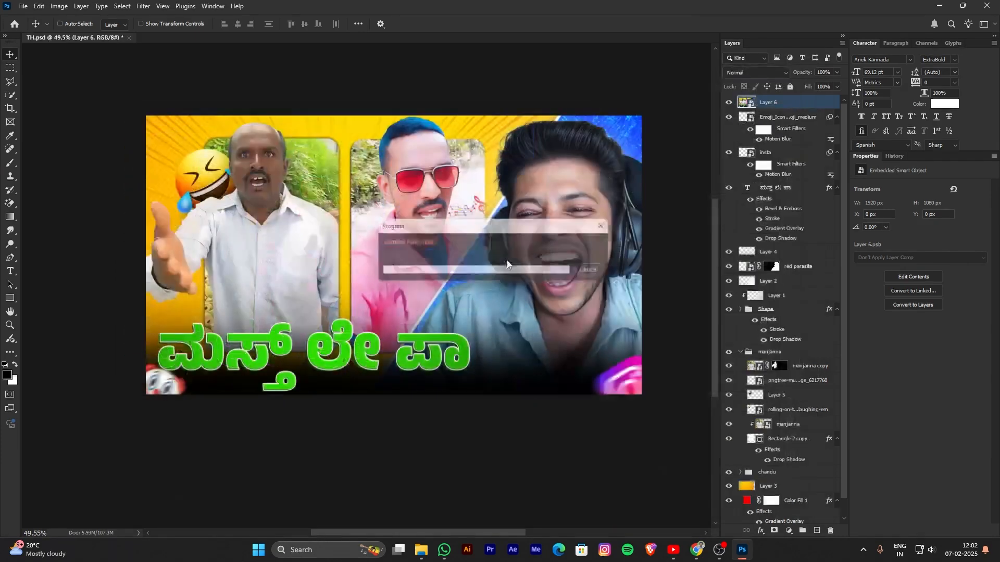
Check the graded thumbnail on the canvas and save the changes to TH.psd.
scroll(519, 320, up, 3)
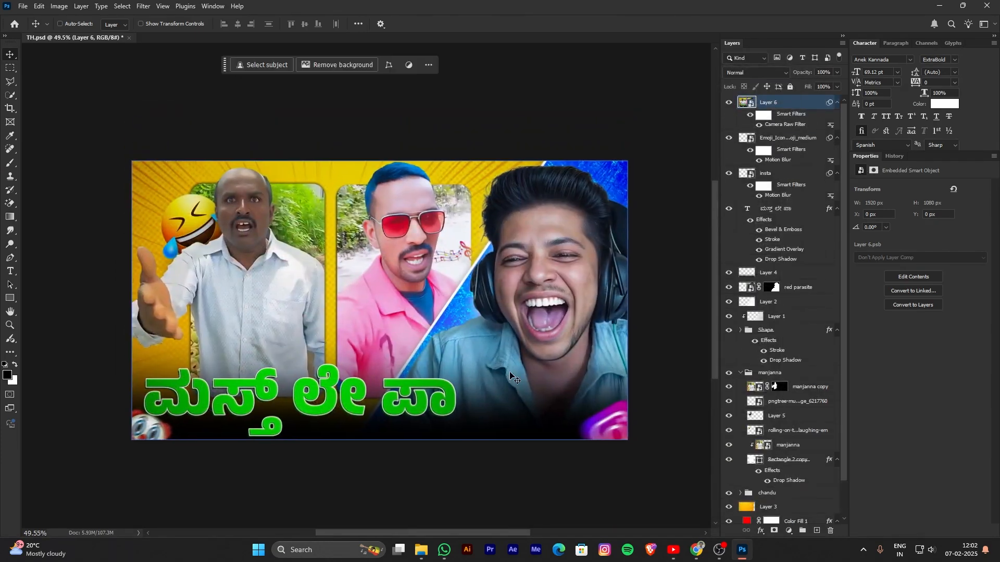
scroll(495, 342, down, 3)
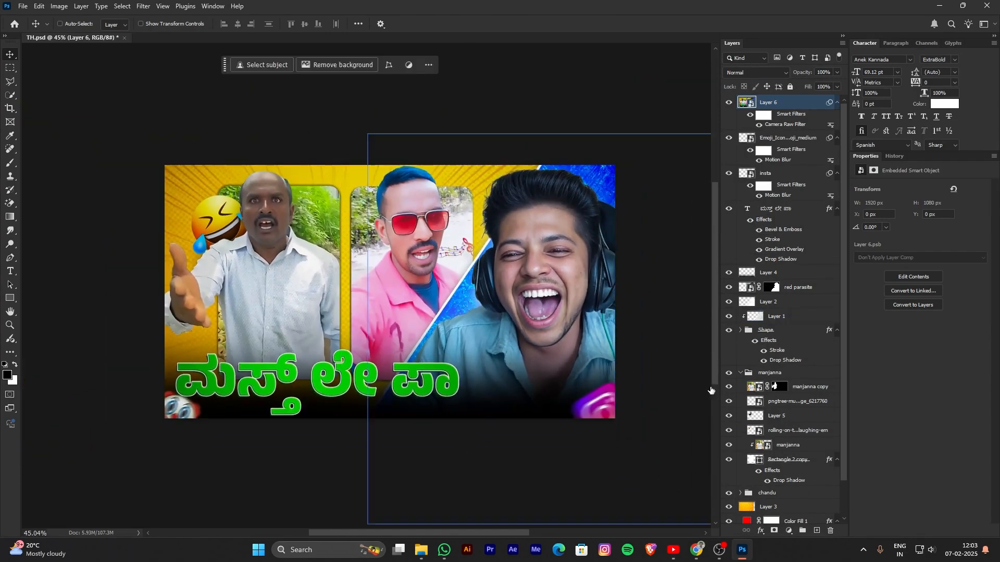
key(ctrl+s)
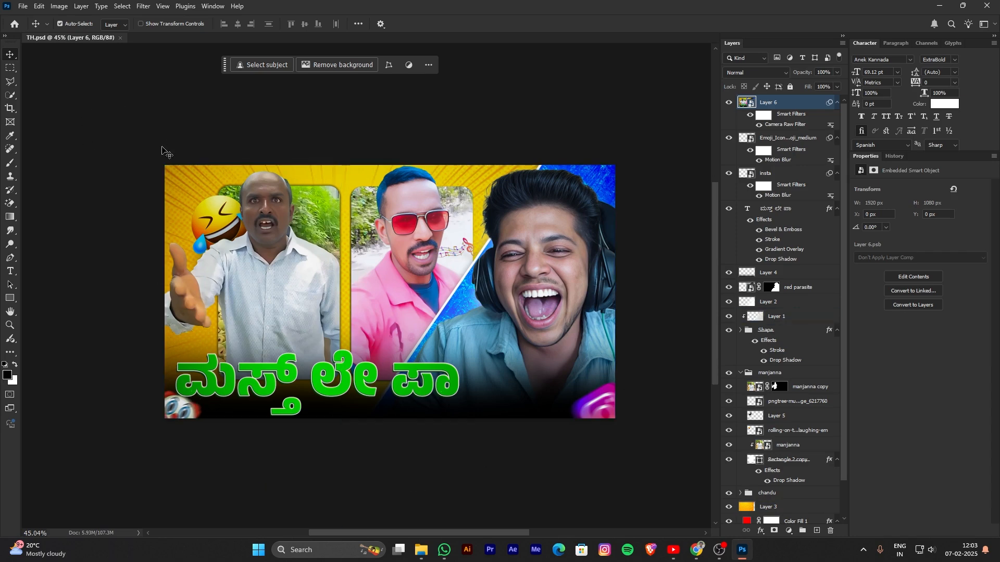
key(ctrl+shift+s)
click(656, 442)
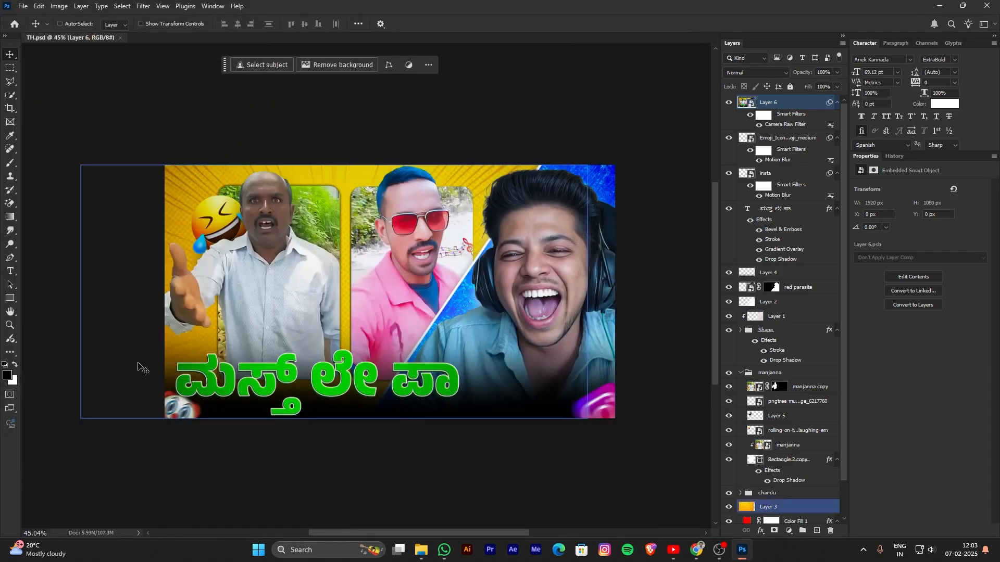
Export the thumbnail as a JPG at 1920 x 1080 px with the quality raised towards High, naming the file 54654 in Downloads.
scroll(162, 218, up, 3)
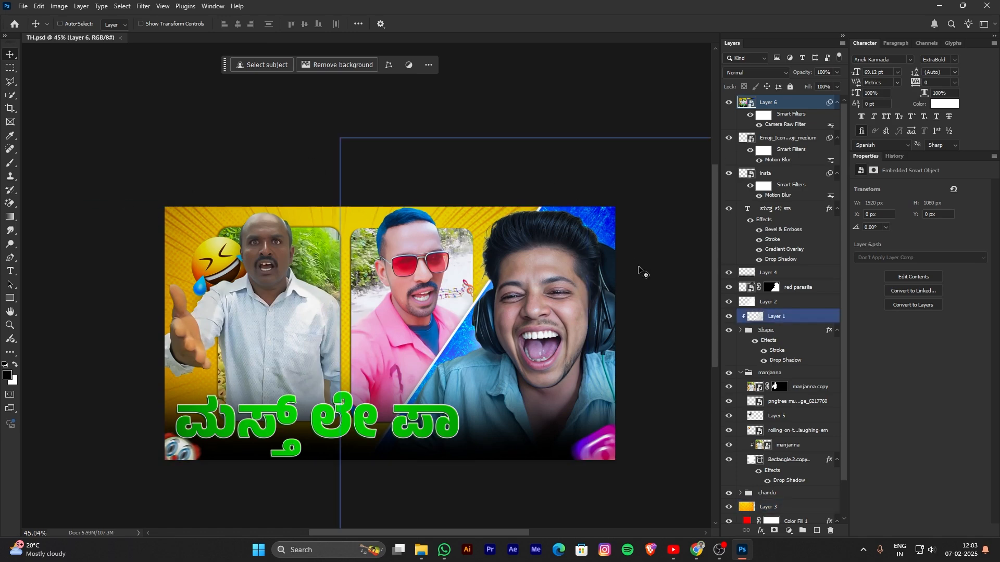
scroll(73, 371, down, 3)
click(23, 6)
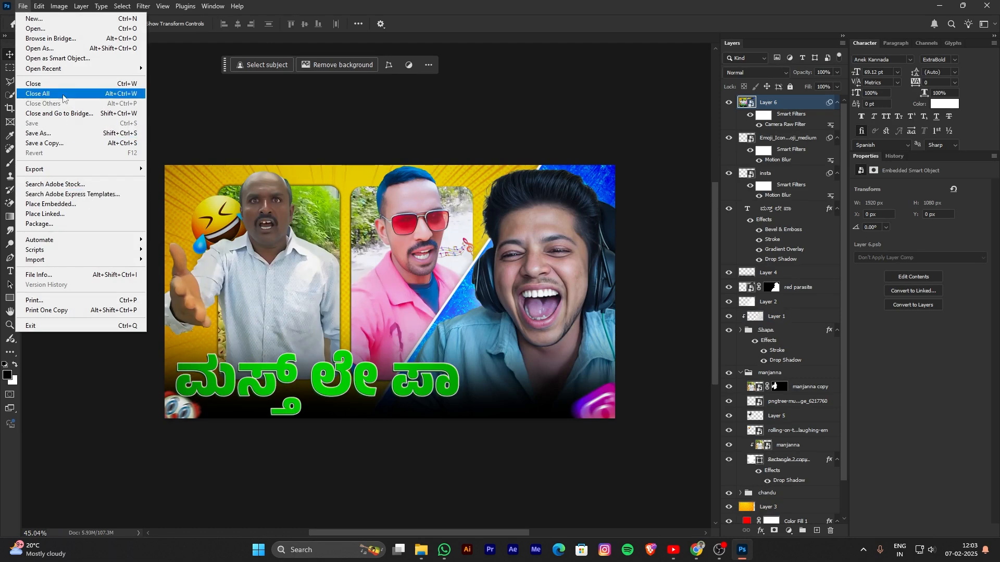
mouse_move(74, 169)
click(207, 177)
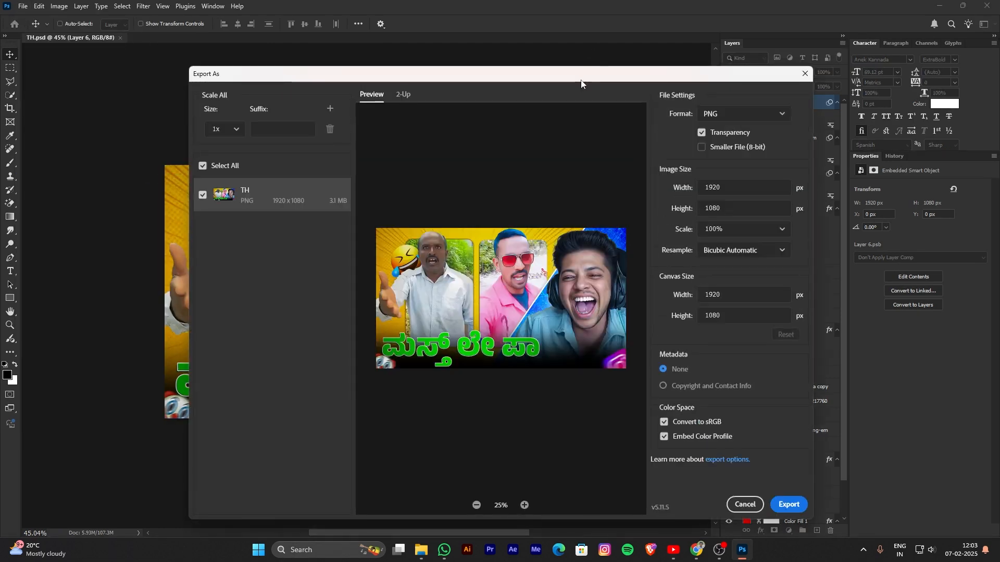
drag(582, 80, 550, 76)
click(729, 109)
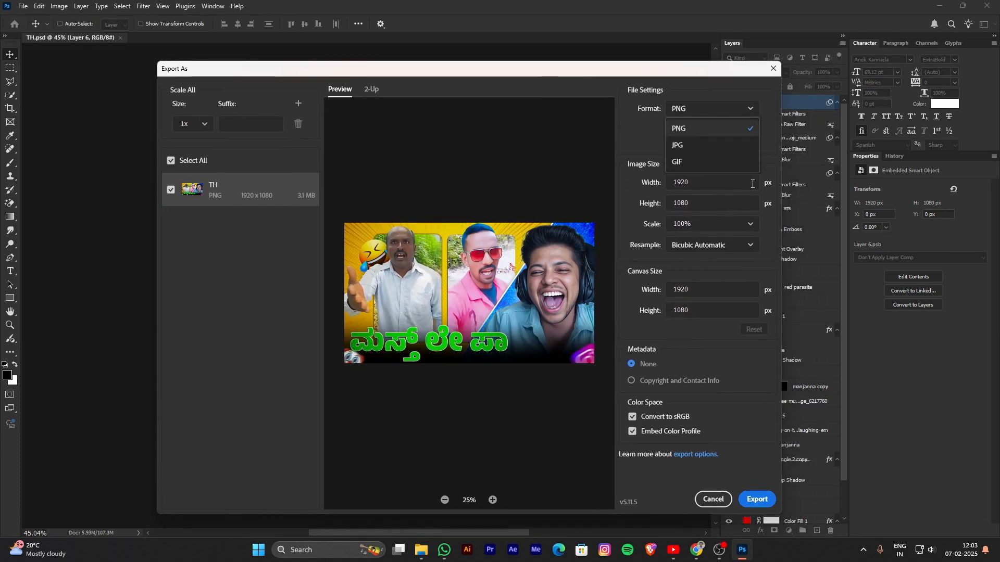
click(684, 147)
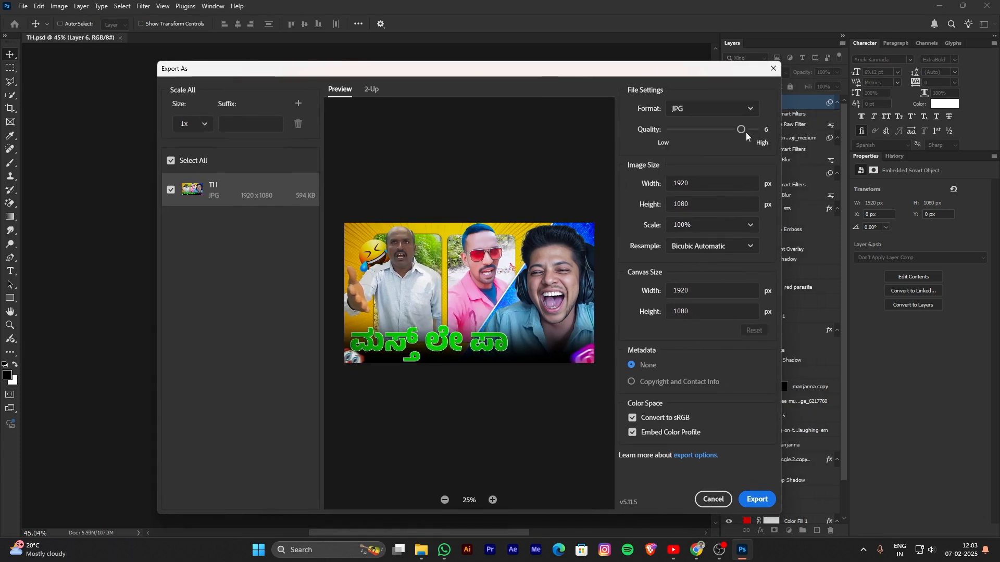
drag(744, 131, 756, 130)
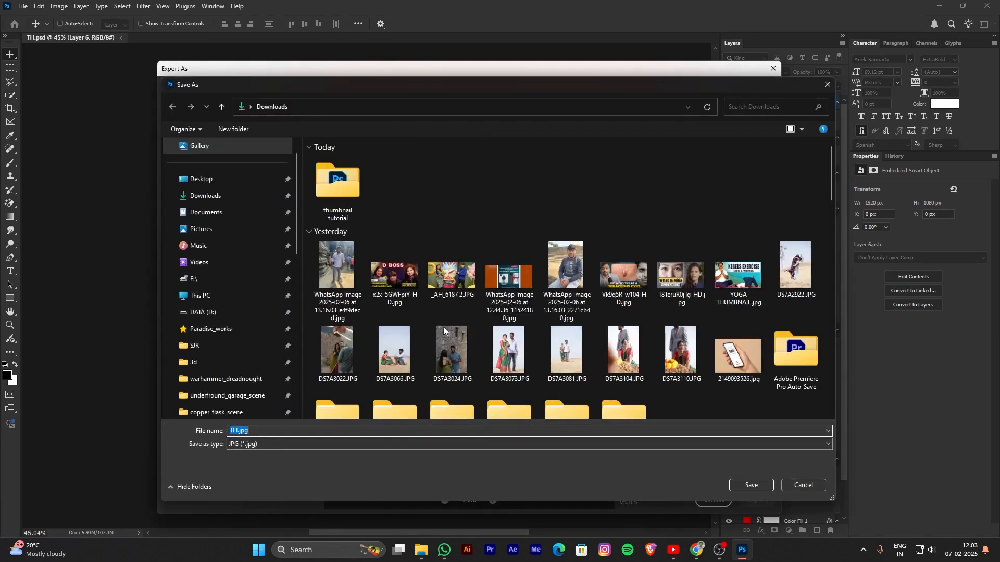
text(54654)
key(Return)
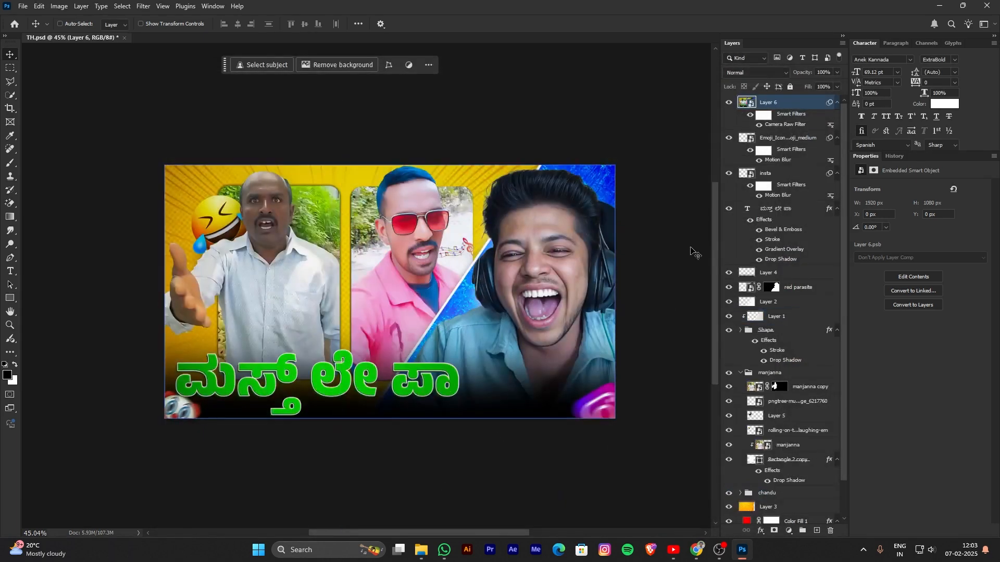
drag(502, 456, 476, 436)
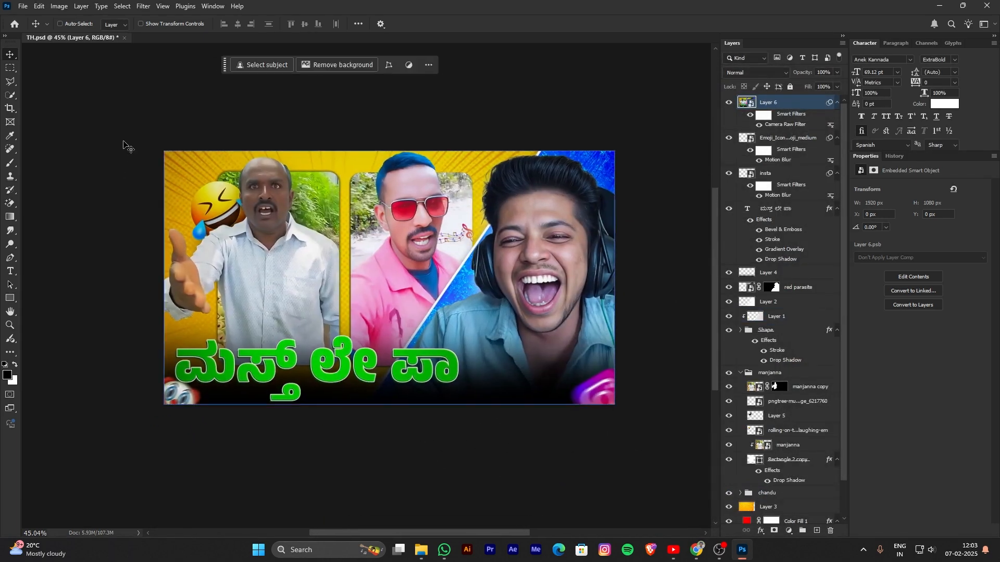
scroll(139, 459, down, 1)
scroll(139, 463, down, 1)
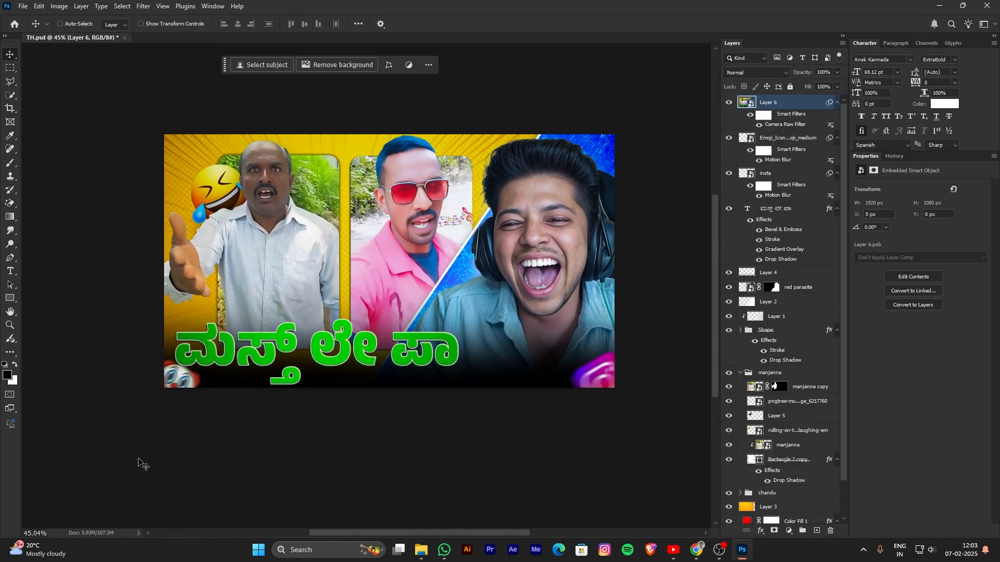
scroll(139, 463, up, 2)
scroll(138, 464, down, 1)
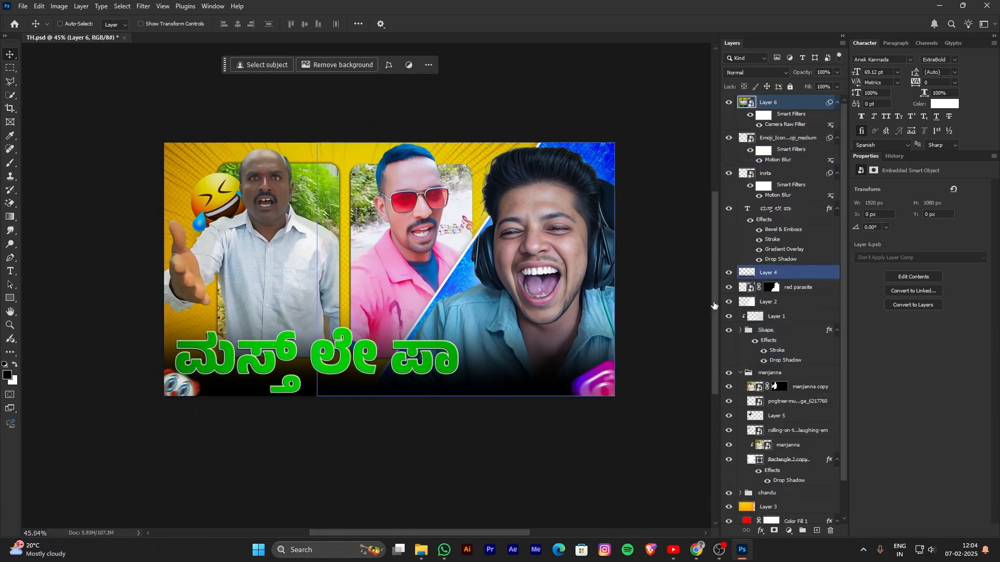
scroll(129, 417, up, 2)
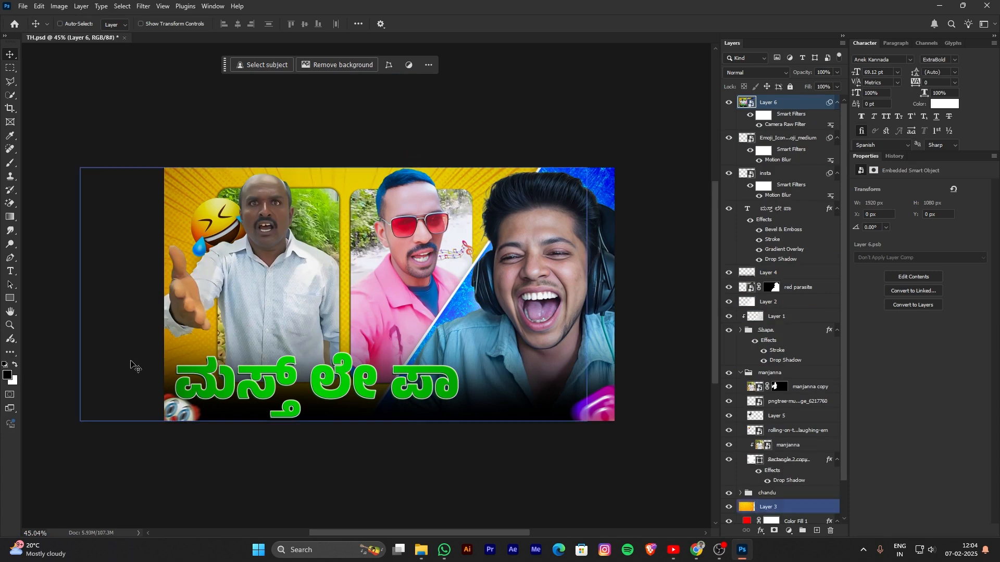
scroll(146, 417, down, 3)
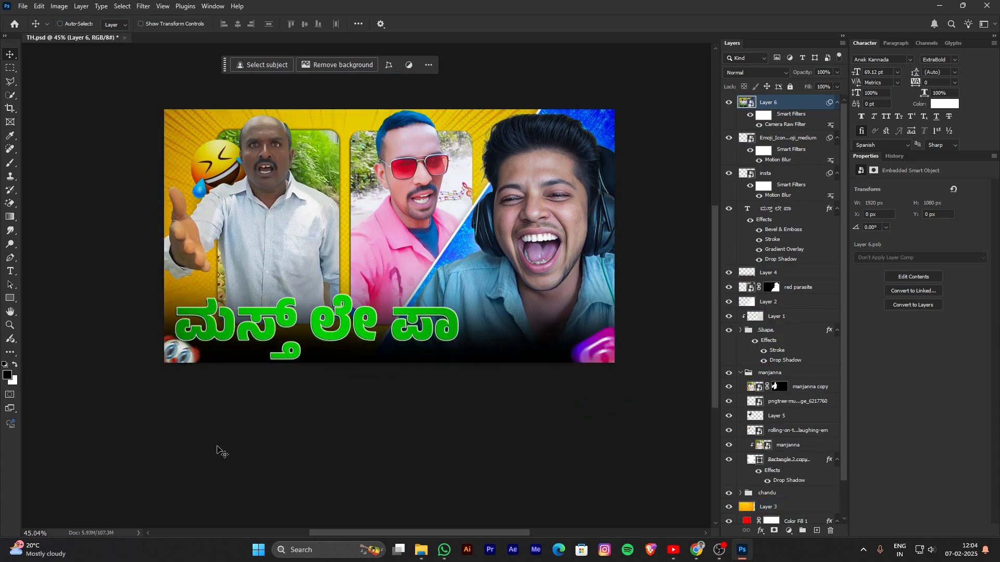
scroll(221, 452, up, 3)
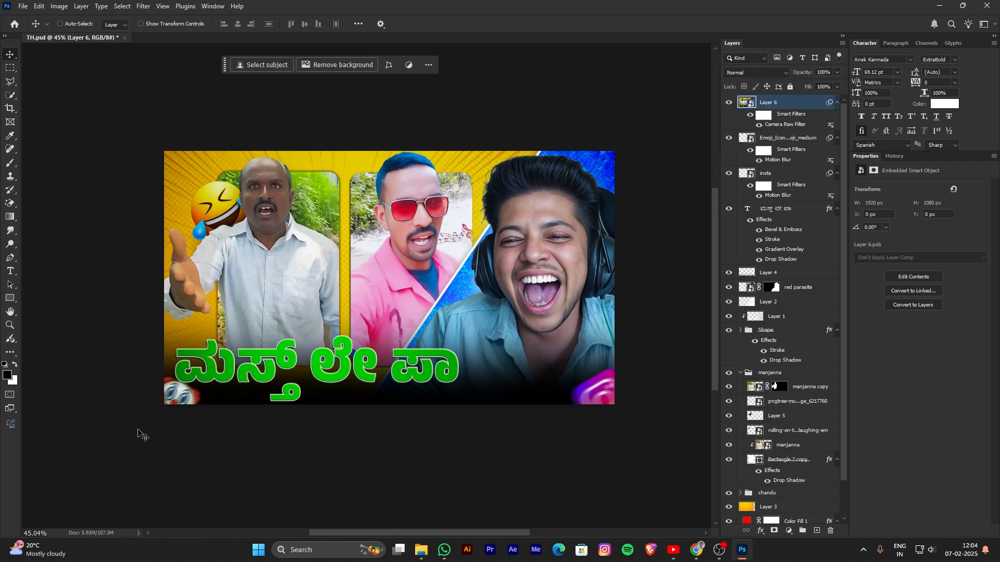
scroll(355, 357, up, 6)
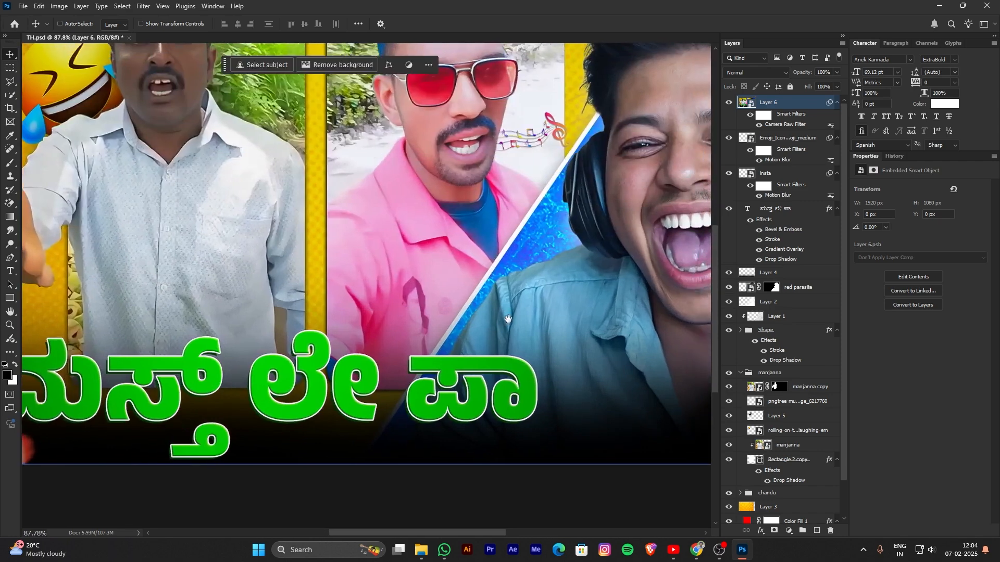
scroll(508, 318, down, 3)
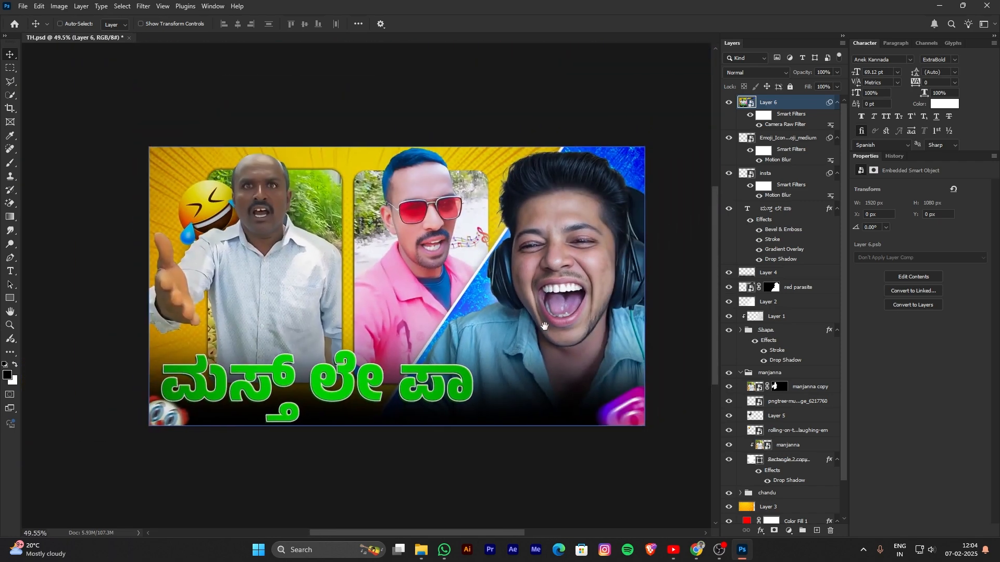
scroll(413, 414, down, 1)
scroll(476, 428, right, 1)
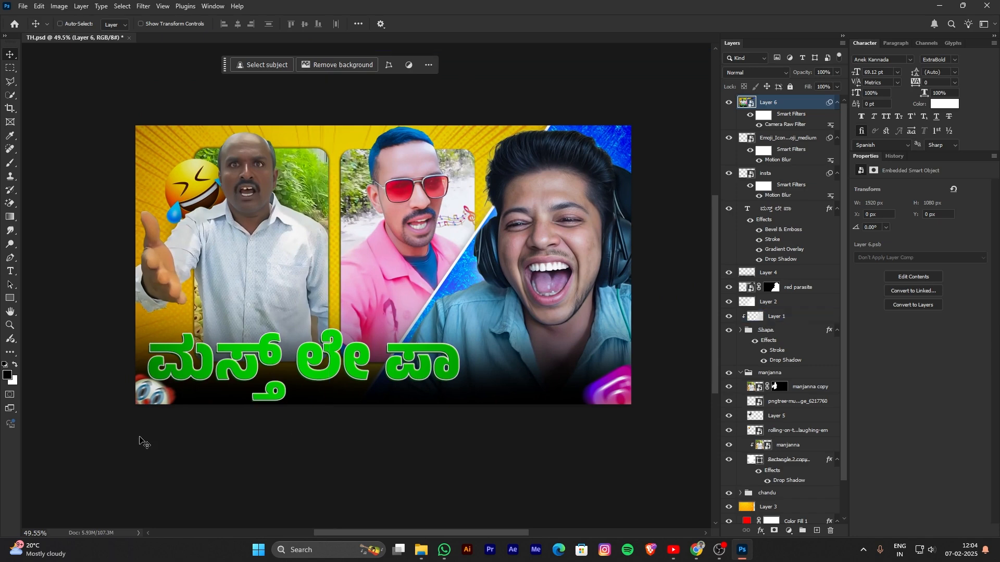
scroll(516, 422, up, 3)
scroll(521, 423, down, 3)
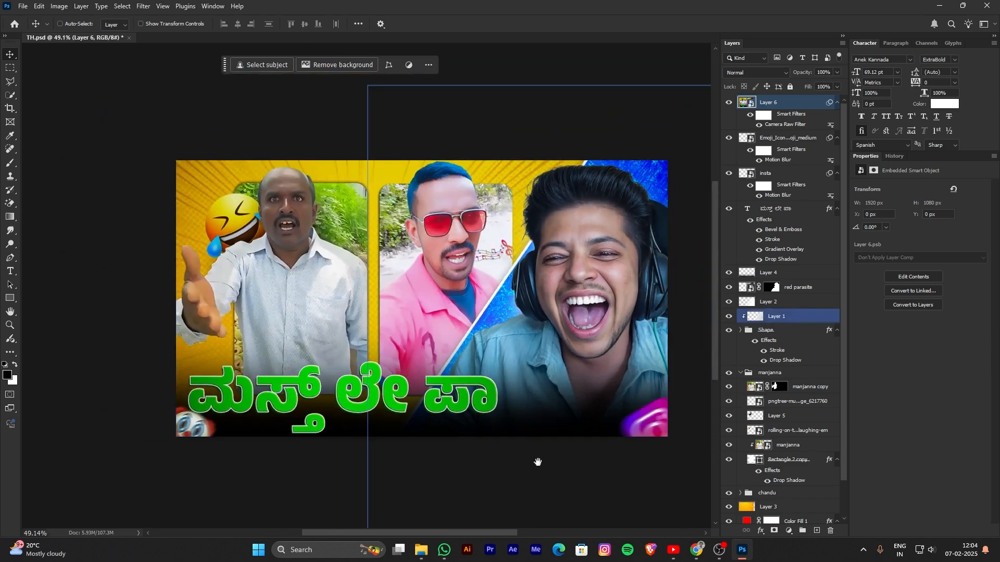
drag(538, 463, 516, 444)
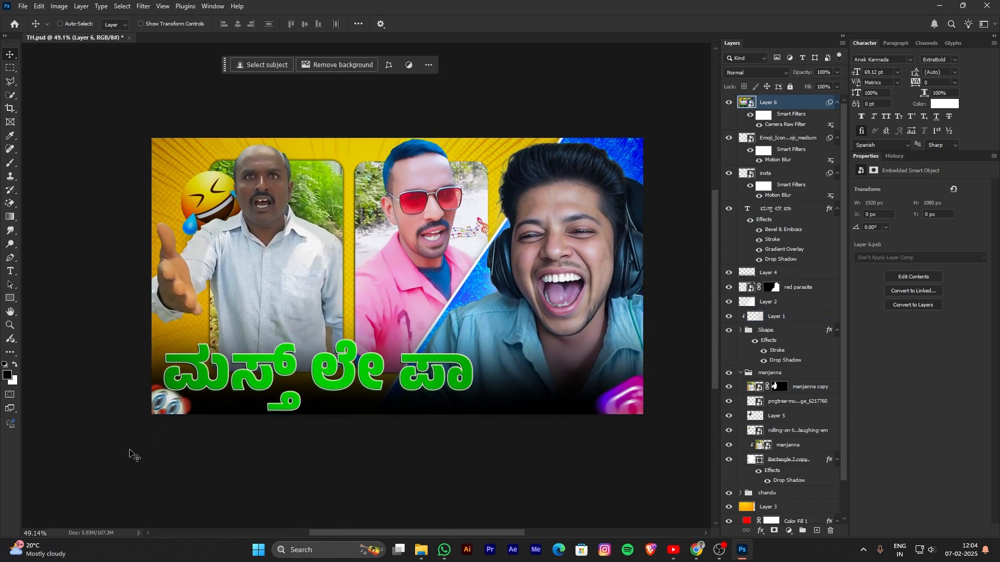